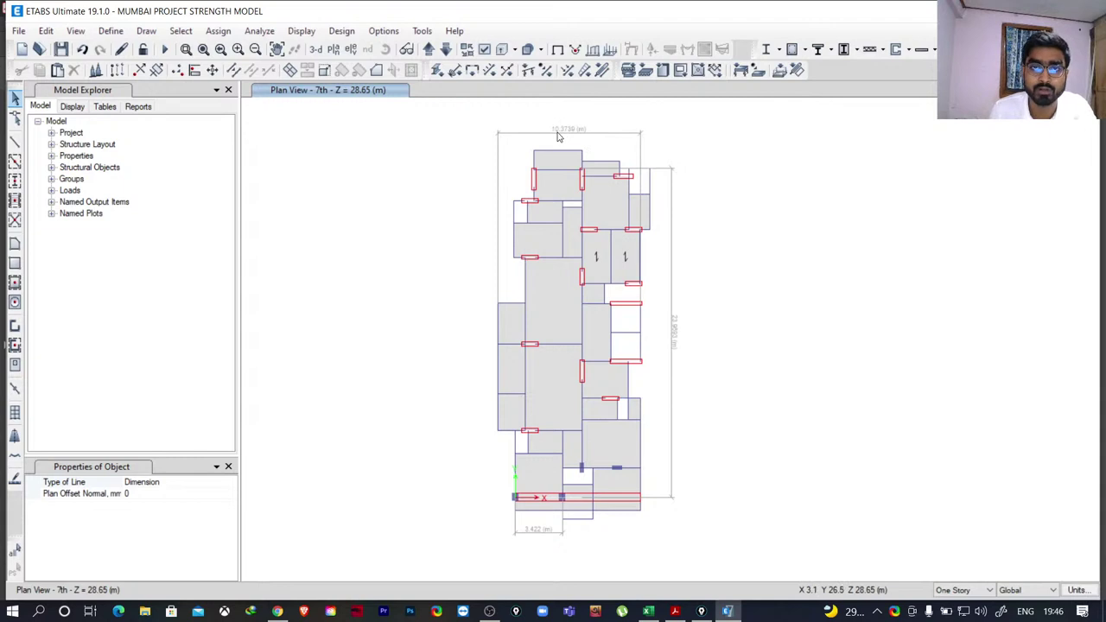
Display the Terrace story level in plan view.
scroll(558, 135, up, 3)
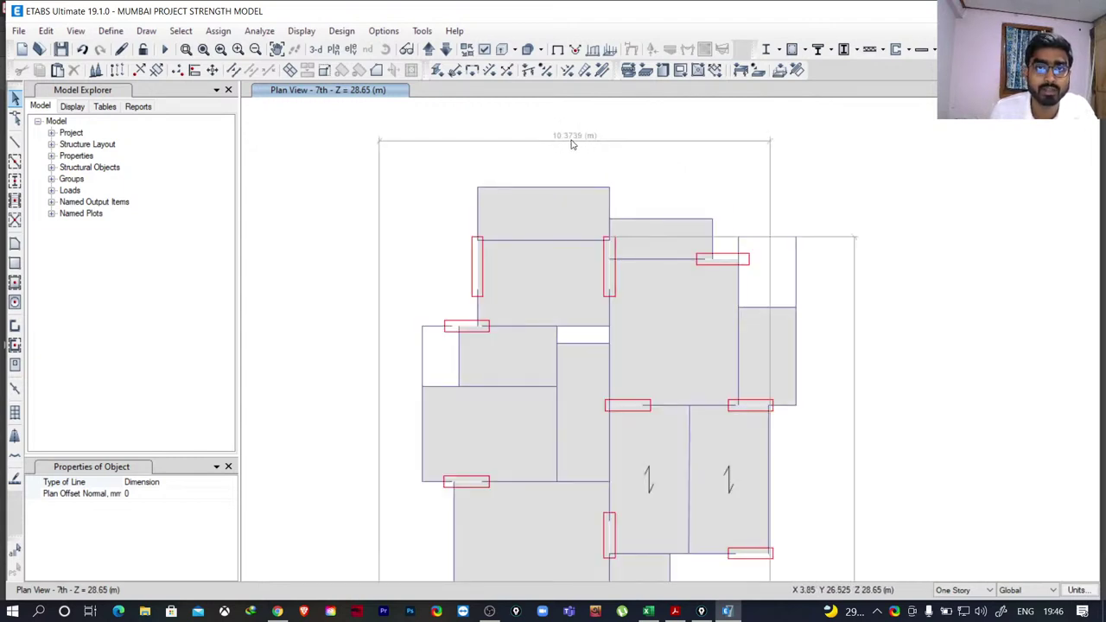
scroll(574, 164, down, 3)
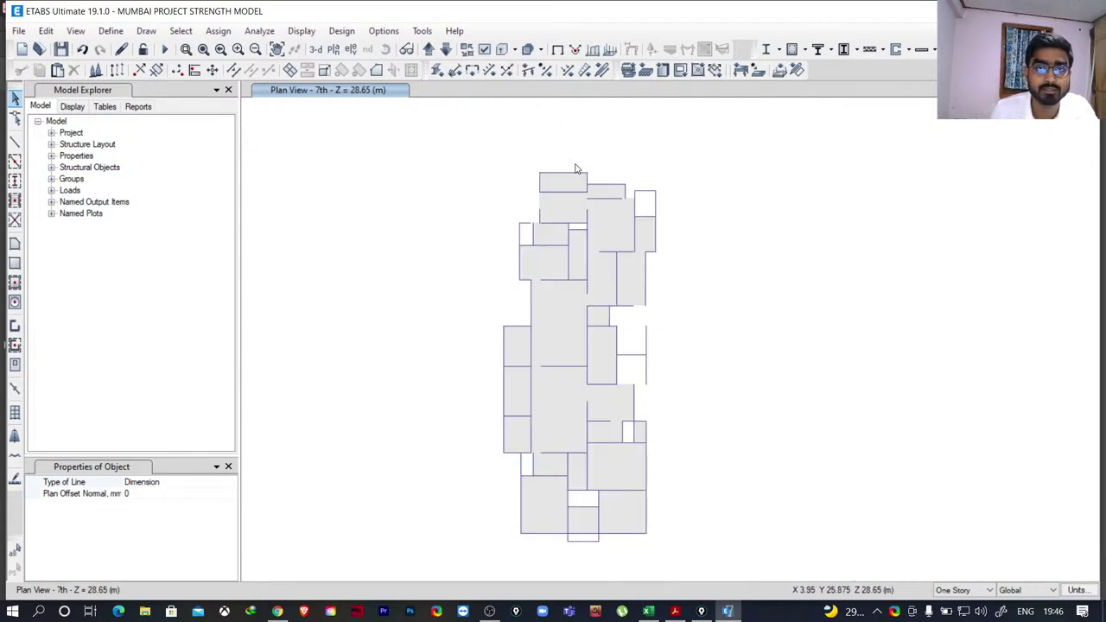
click(428, 50)
click(429, 50)
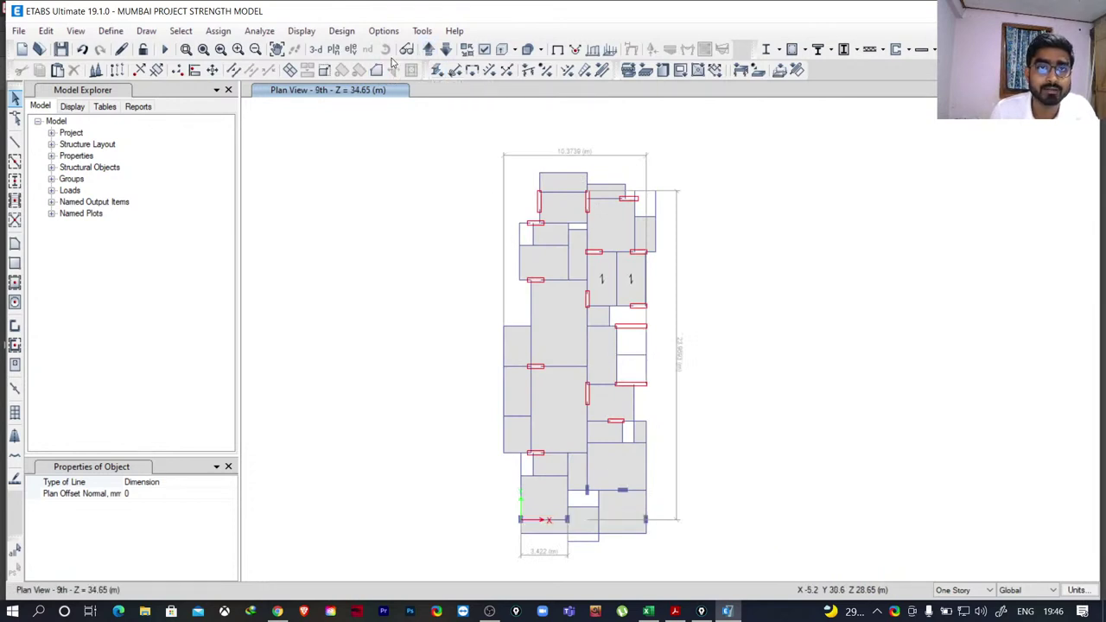
click(336, 49)
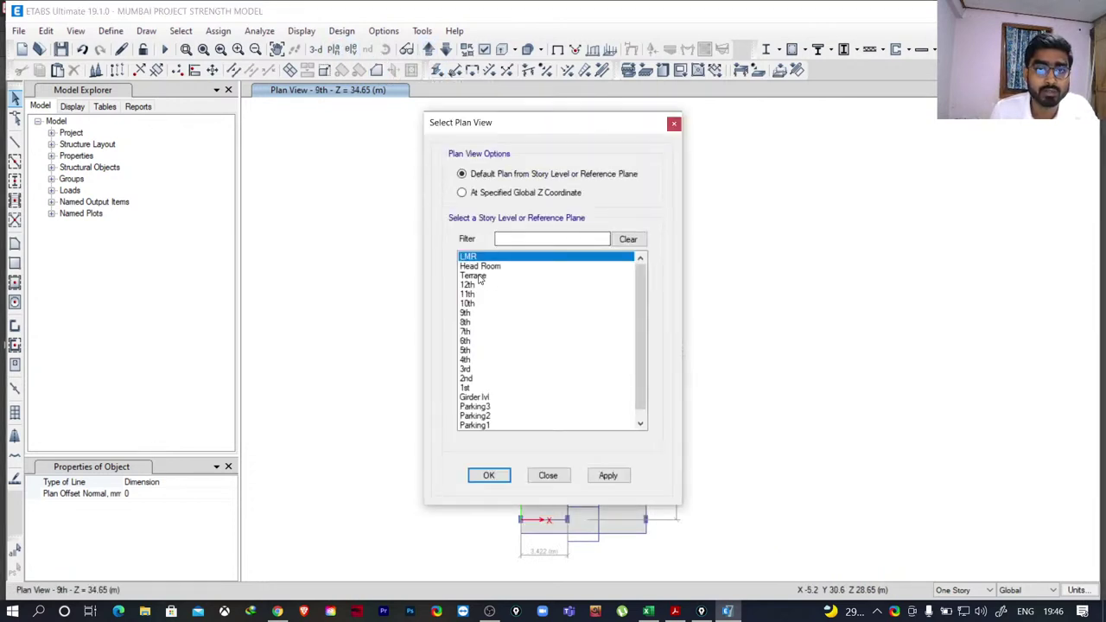
click(480, 276)
click(489, 475)
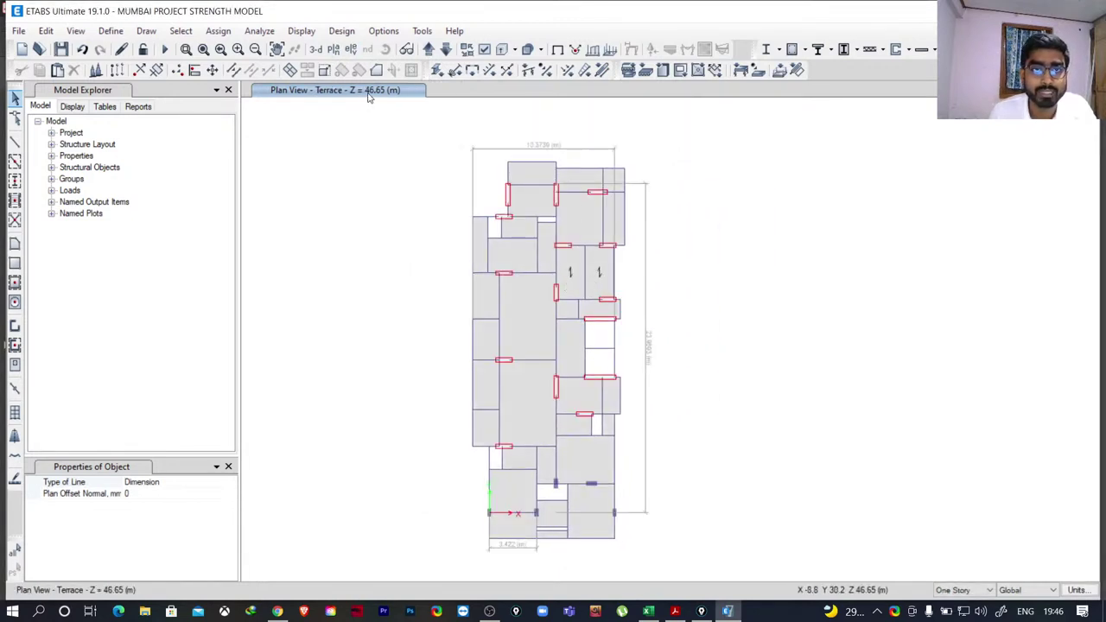
Write the height-to-width ratio 46.65 / 10.4 = 4.48 beside the plan with the screen pen and underline the result.
key(ctrl+shift+p)
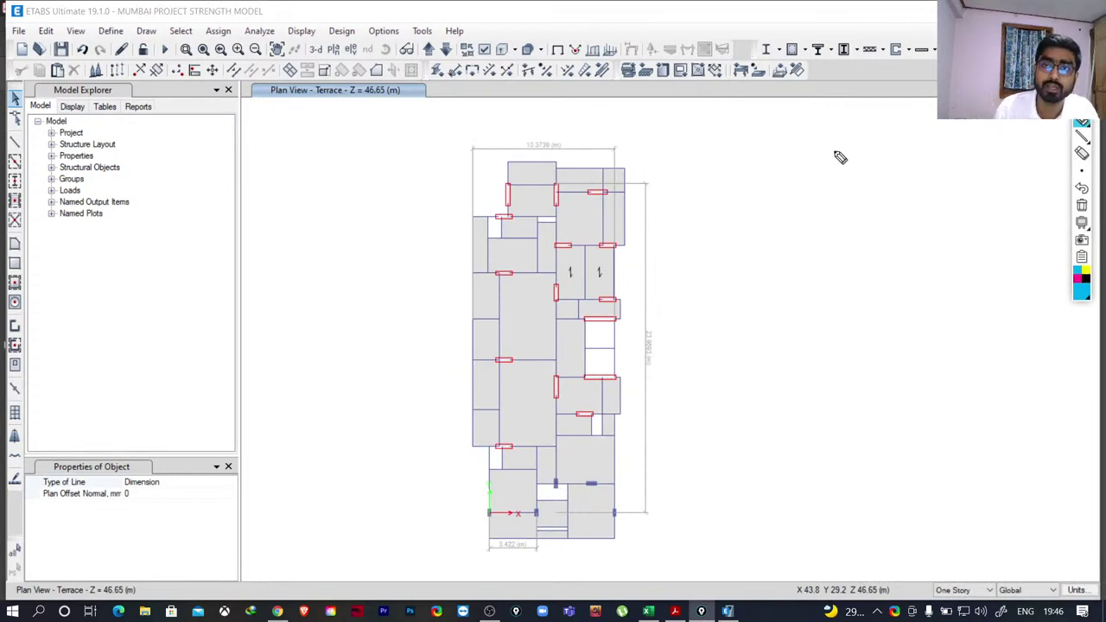
mouse_move(792, 155)
mouse_down()
mouse_move(795, 168)
mouse_move(834, 160)
mouse_move(851, 134)
mouse_up()
drag(799, 197, 873, 158)
mouse_move(821, 197)
mouse_down()
mouse_move(822, 210)
mouse_move(871, 183)
mouse_move(873, 208)
mouse_up()
drag(881, 152, 893, 148)
drag(883, 158, 898, 154)
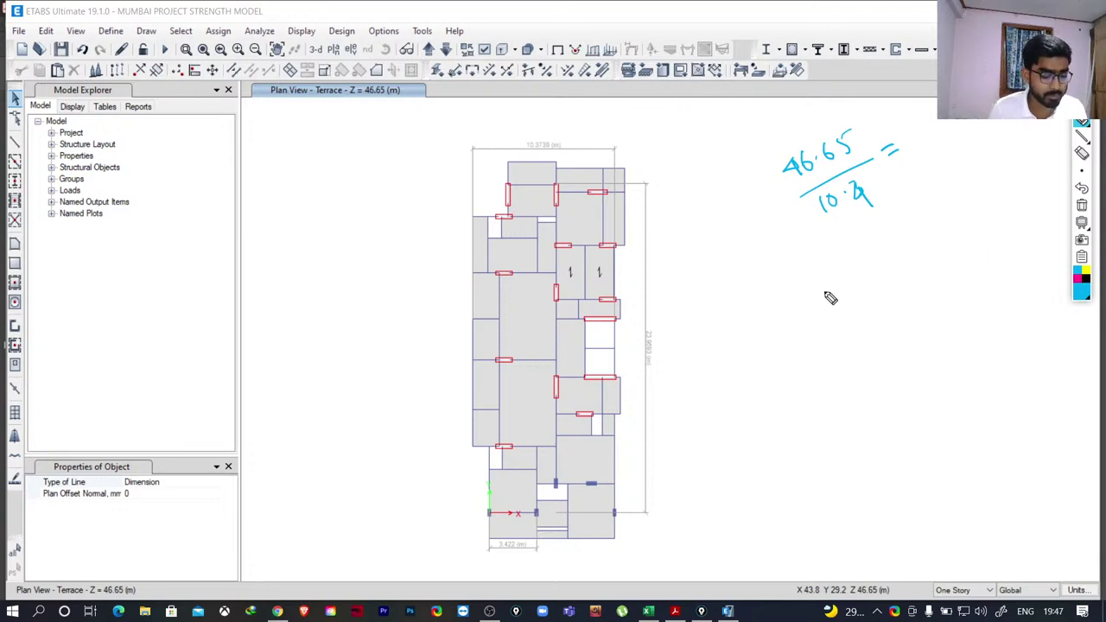
mouse_move(918, 132)
mouse_down()
mouse_move(929, 152)
mouse_move(968, 122)
mouse_up()
click(938, 148)
drag(933, 162, 973, 148)
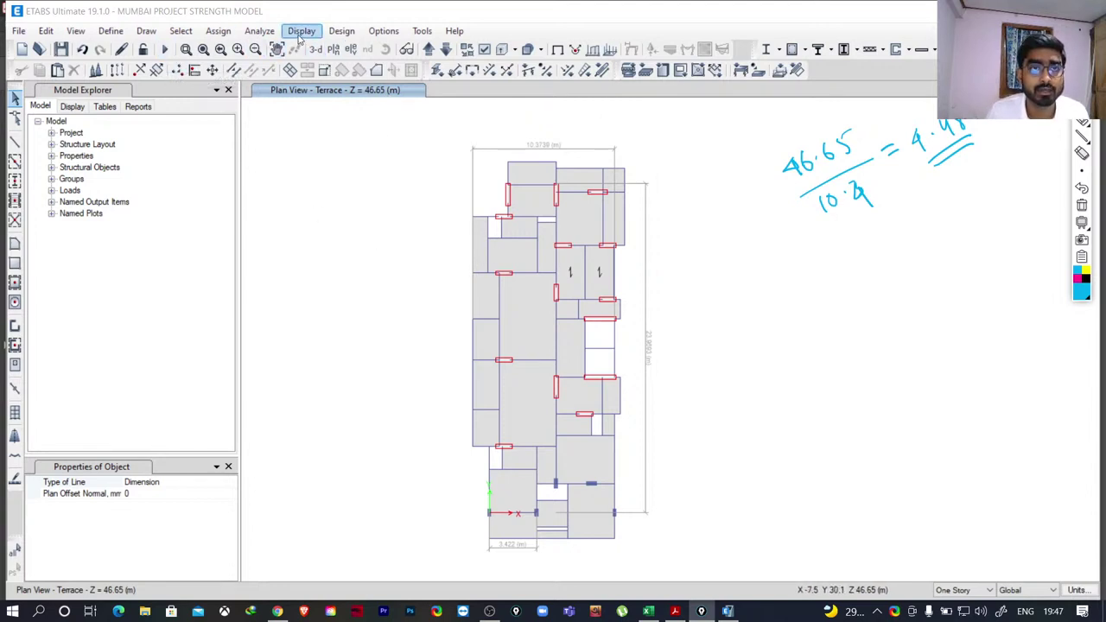
In the load cases to run, set the seismic cases EQX and EQY to Do Not Run.
click(257, 33)
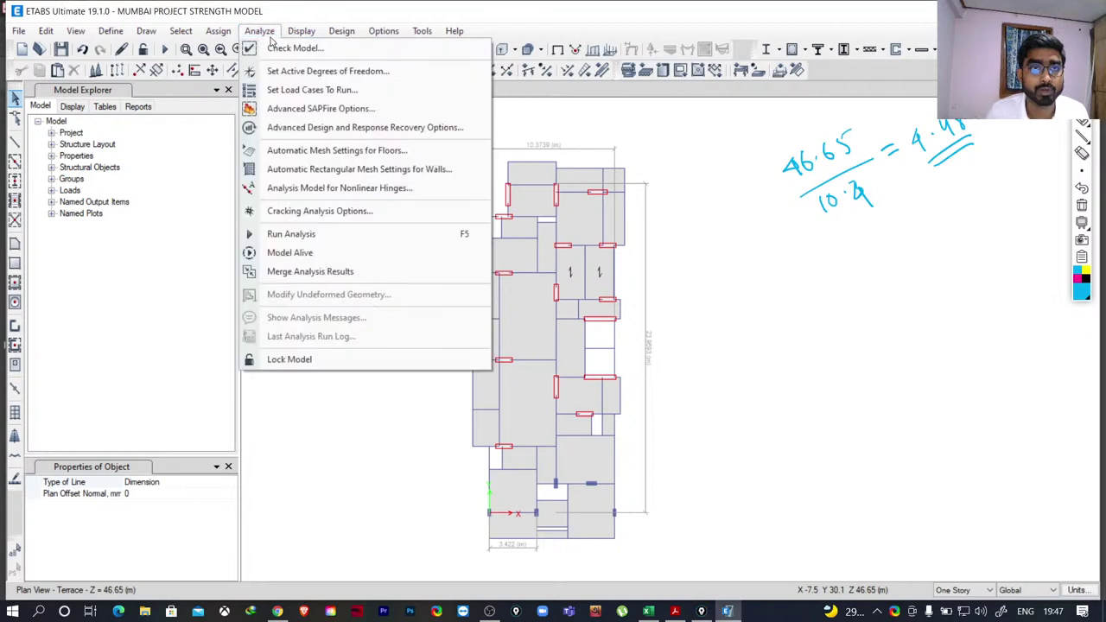
click(299, 95)
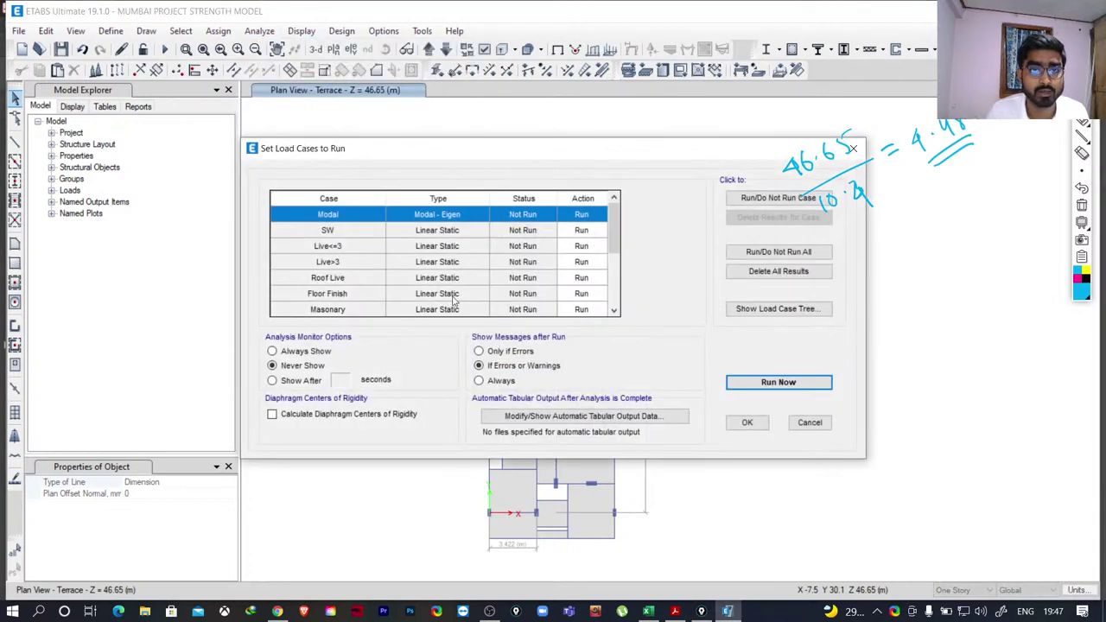
scroll(364, 277, down, 1)
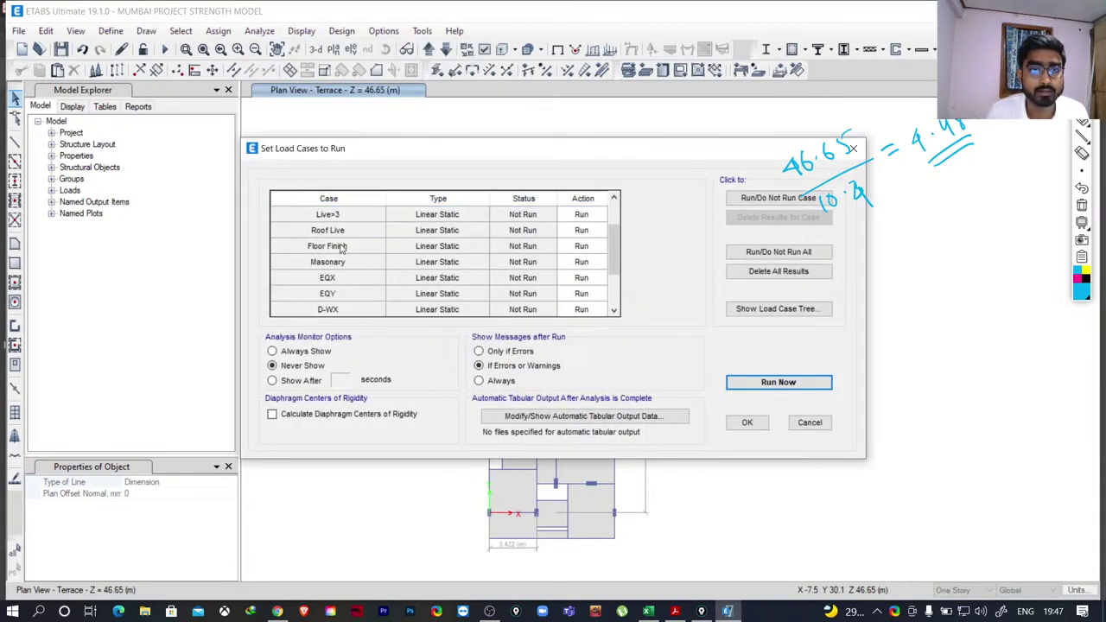
scroll(638, 279, up, 1)
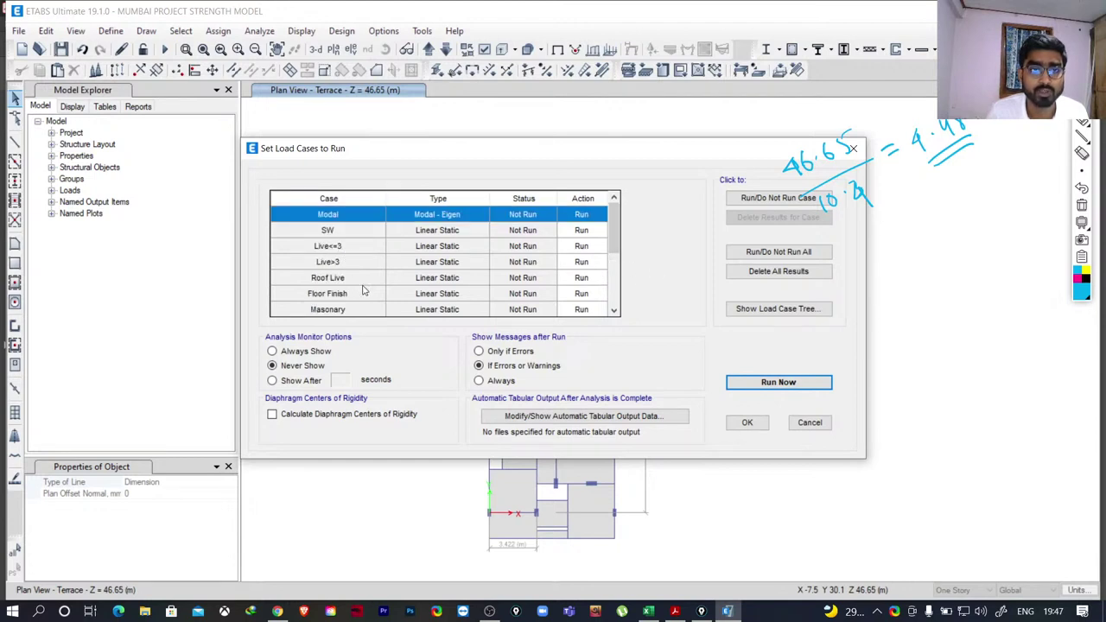
scroll(364, 286, down, 1)
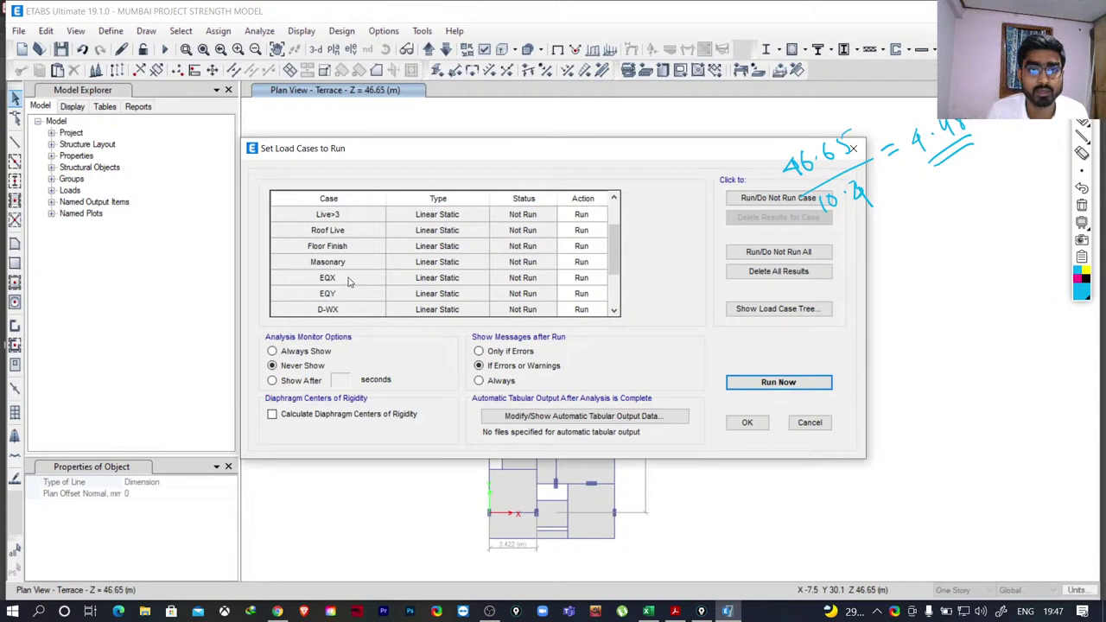
click(350, 281)
click(752, 205)
click(575, 299)
click(760, 201)
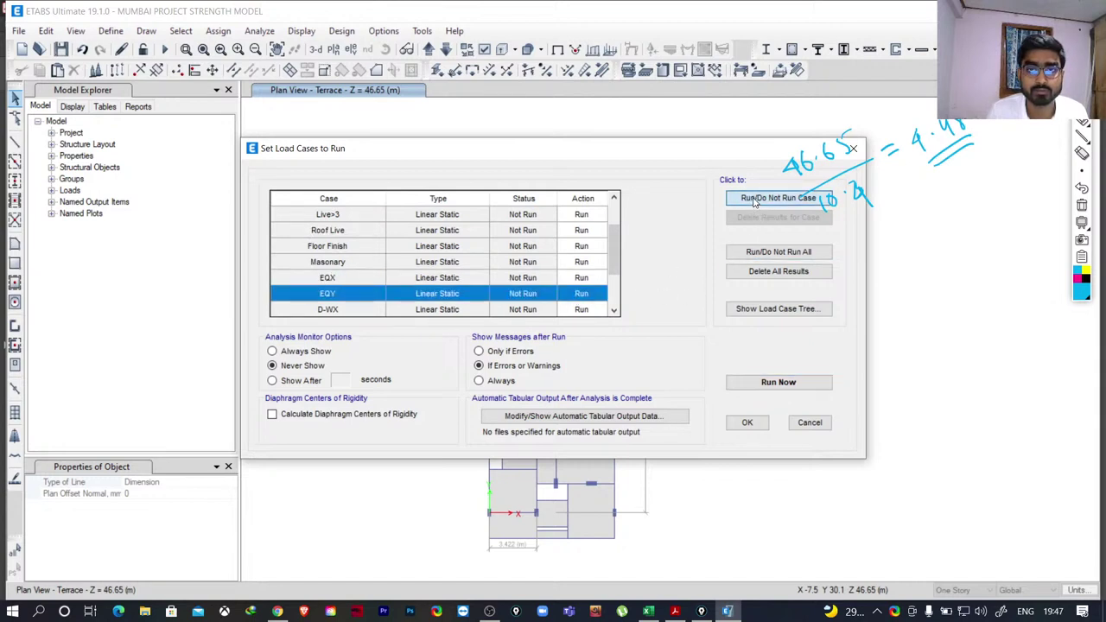
click(586, 283)
click(795, 195)
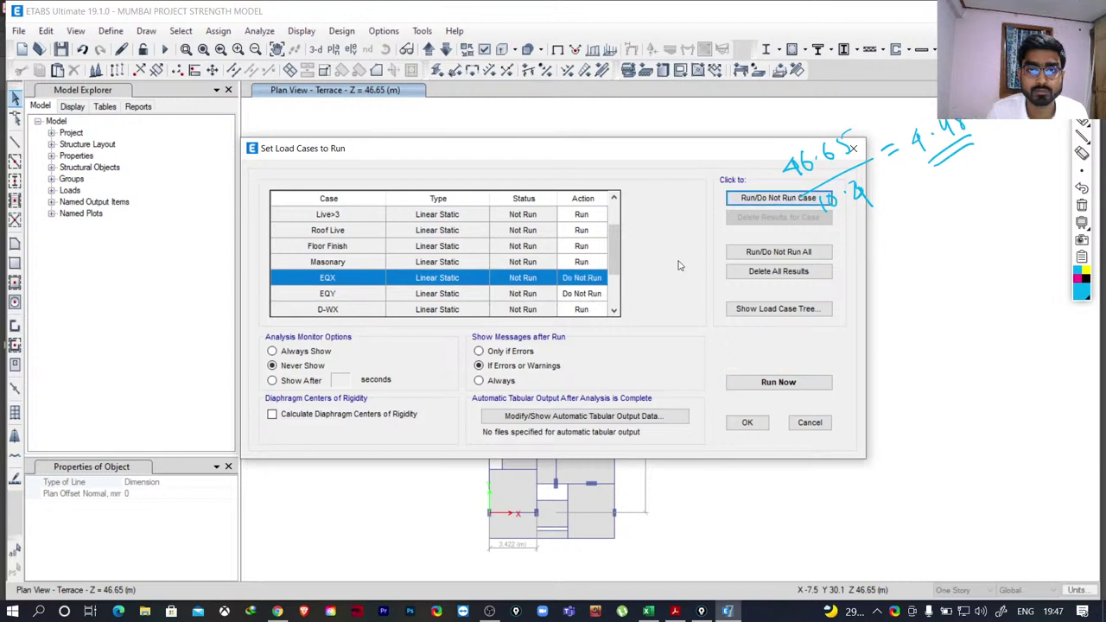
Set the wind load cases D-WX and D-WY to Do Not Run.
drag(620, 265, 616, 300)
click(594, 232)
click(752, 199)
click(582, 248)
click(778, 198)
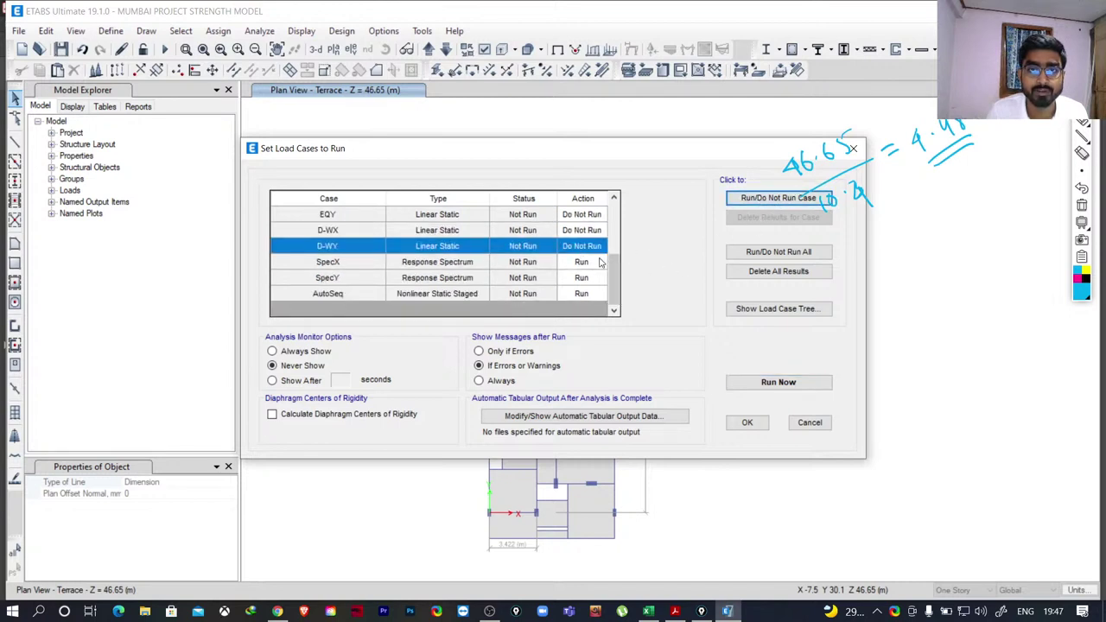
Exclude the SpecX, SpecY and AutoSeq load cases from the analysis run.
click(593, 264)
click(745, 195)
click(596, 281)
click(747, 200)
click(583, 296)
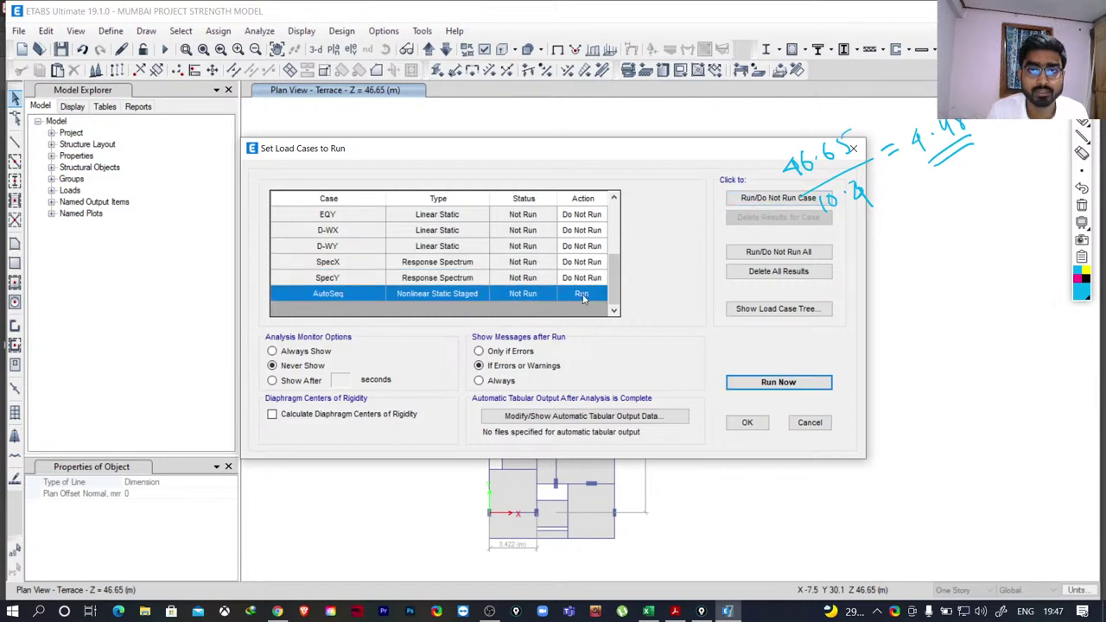
click(741, 204)
Check the run settings of the load cases and run the analysis with the remaining modal and gravity cases.
drag(615, 290, 613, 221)
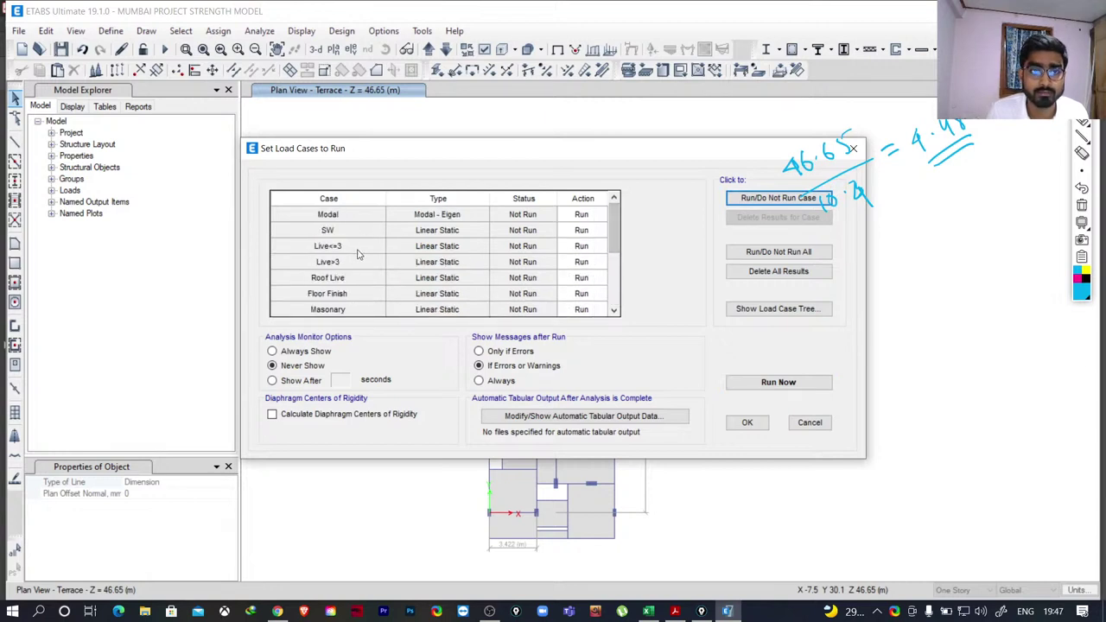
scroll(358, 296, down, 1)
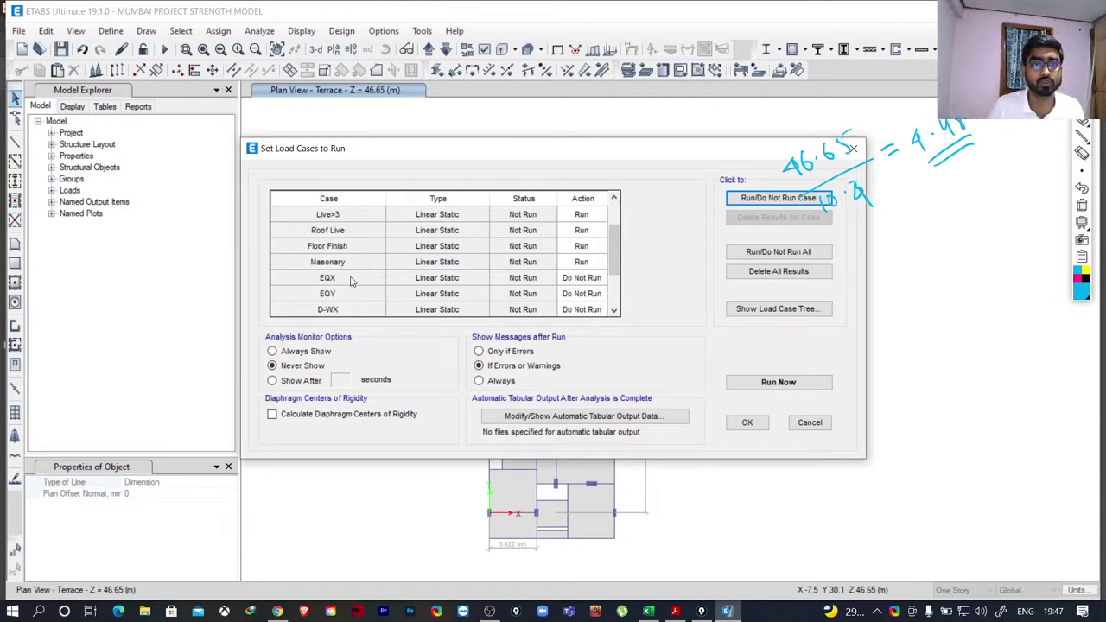
scroll(380, 287, up, 1)
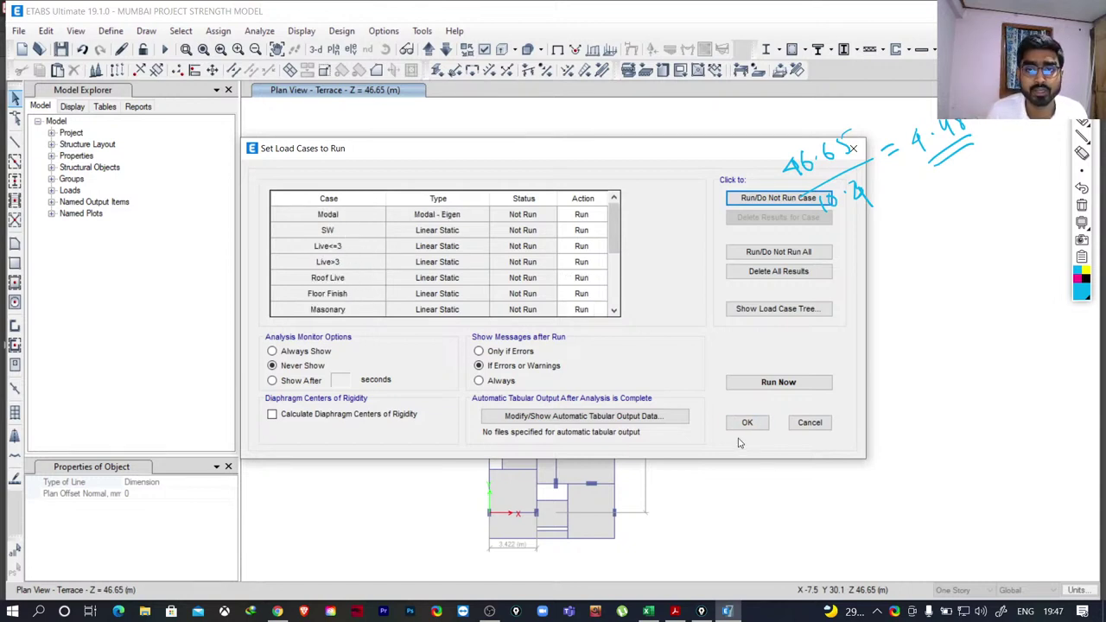
click(772, 386)
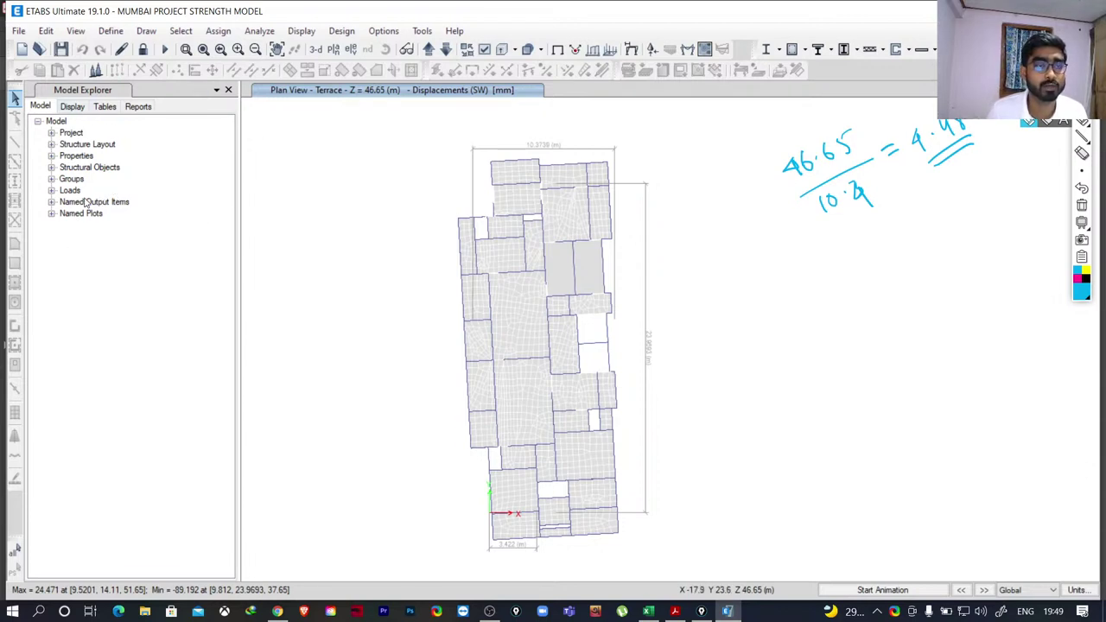
Show the Modal Periods And Frequencies table from the structure output analysis results.
click(105, 106)
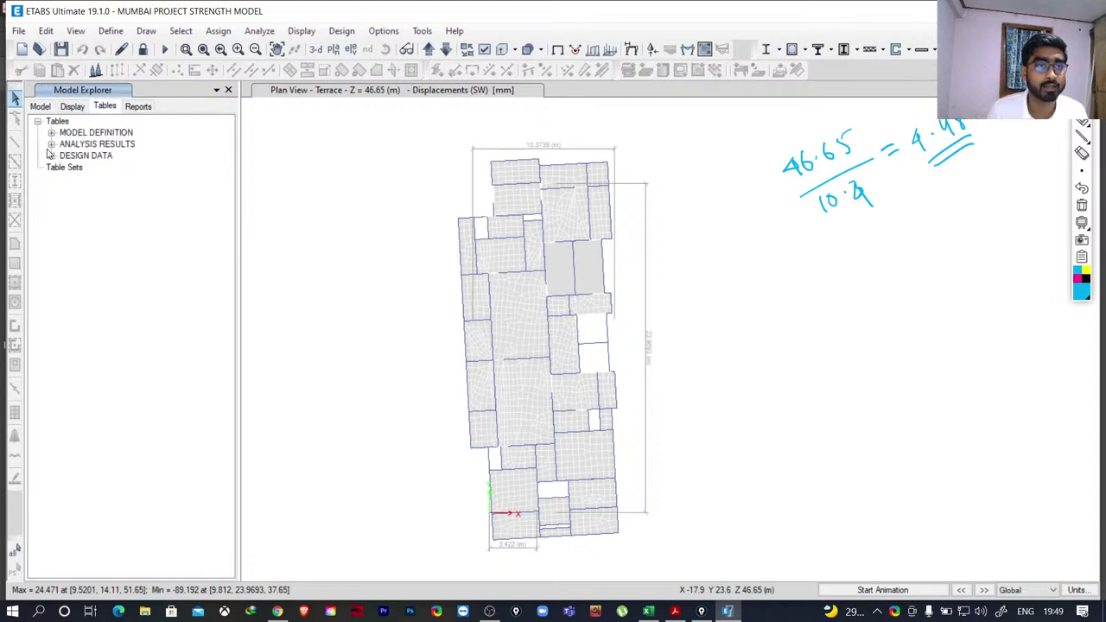
click(51, 144)
click(65, 190)
click(78, 212)
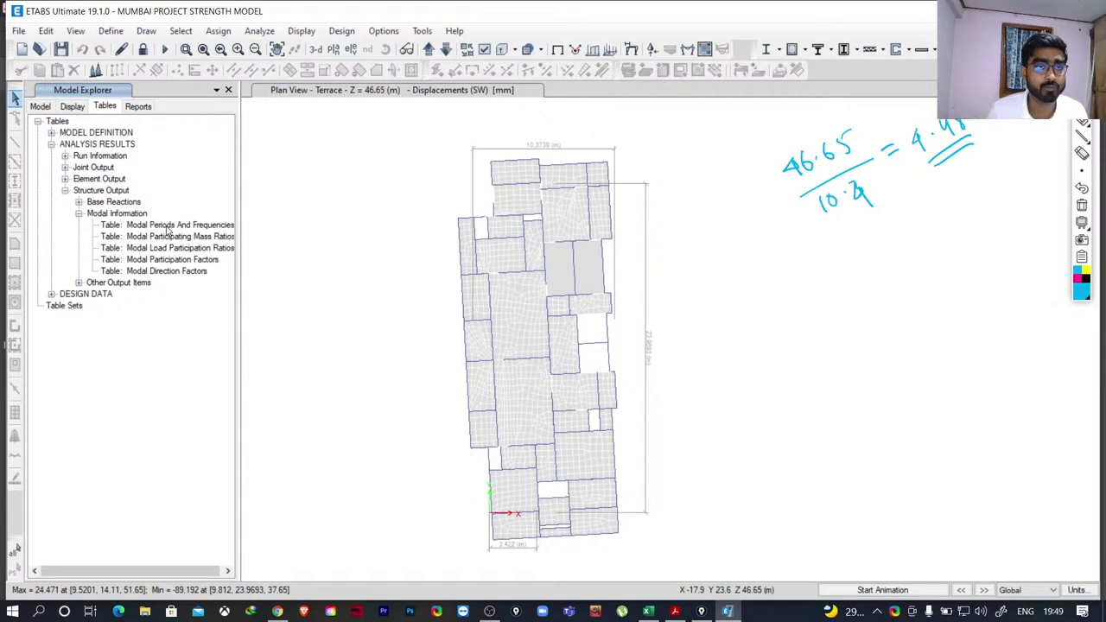
right_click(166, 225)
click(212, 235)
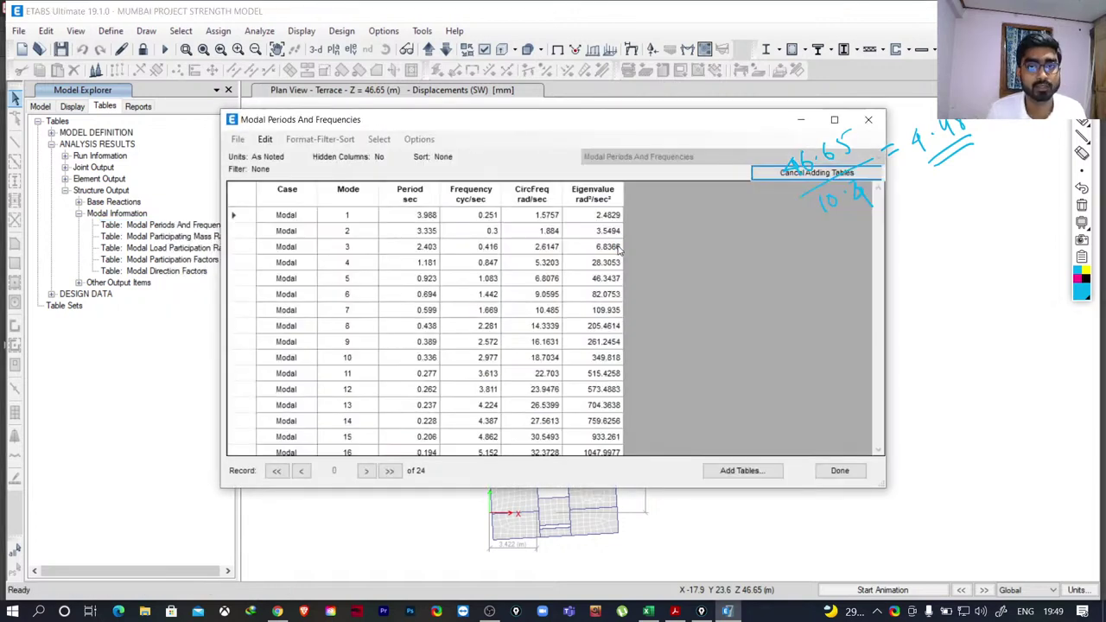
Examine the frequency and period of mode 1, and close the modal periods table.
click(478, 216)
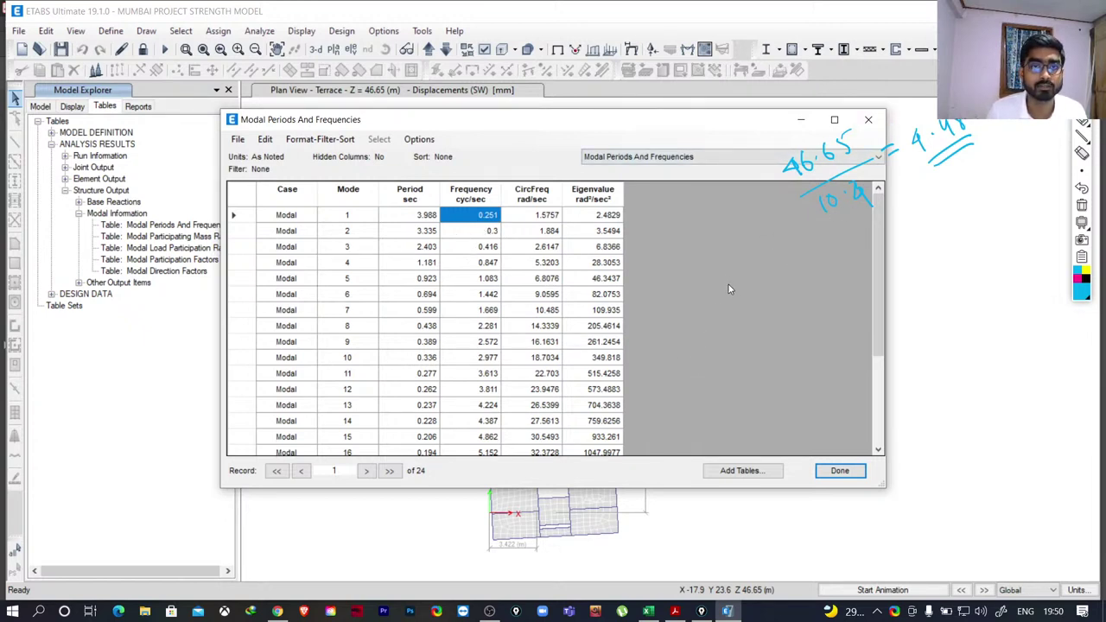
click(415, 219)
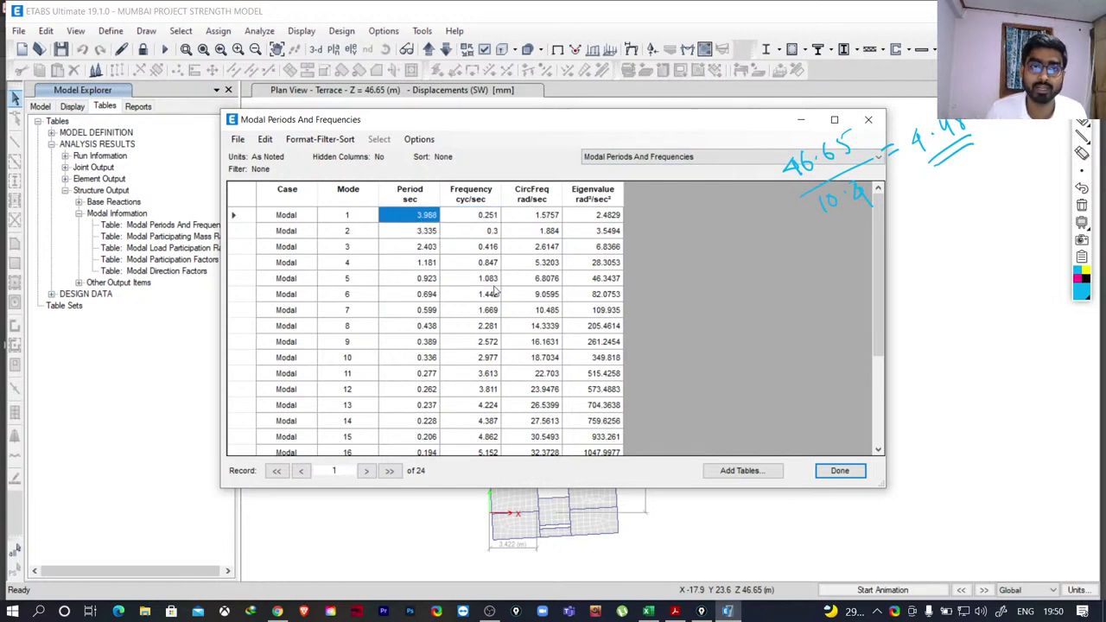
mouse_move(877, 328)
mouse_down()
mouse_move(869, 417)
mouse_move(878, 321)
mouse_up()
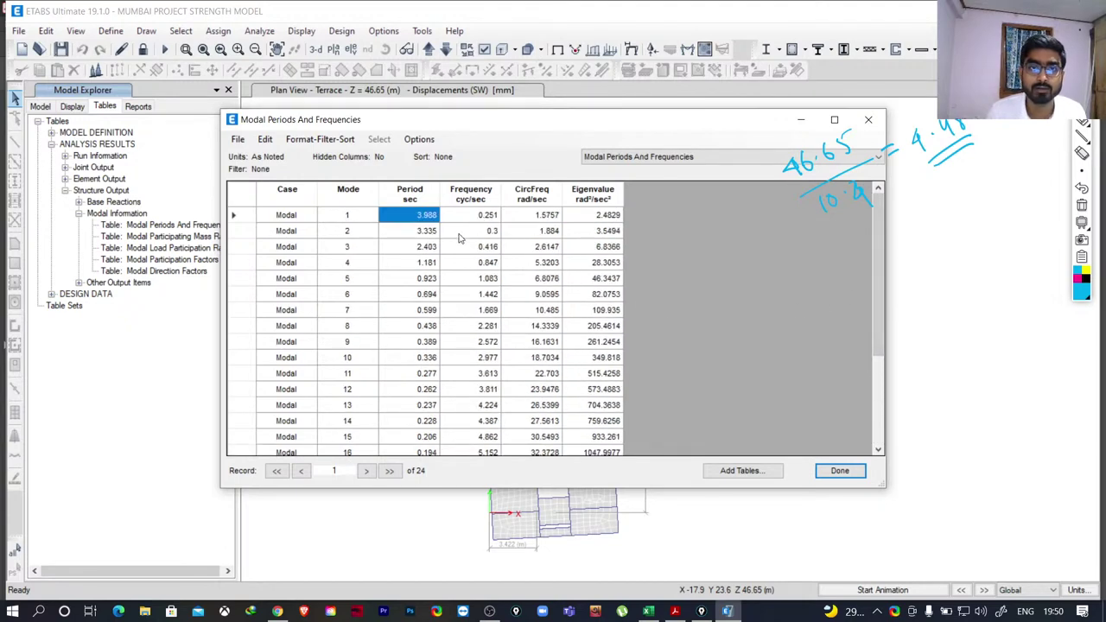
click(868, 120)
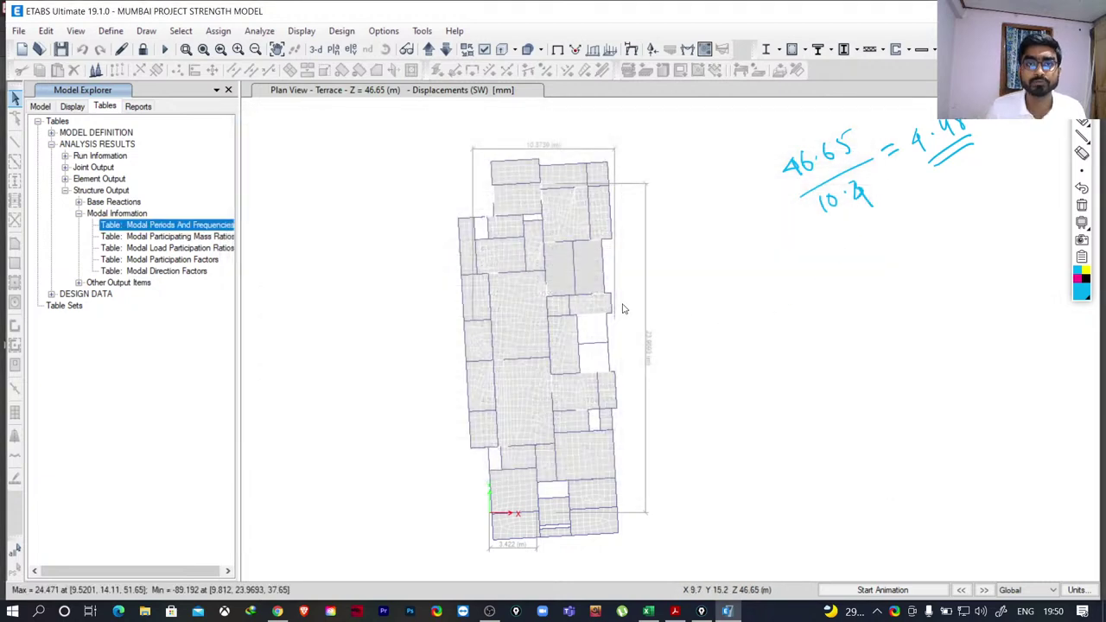
Show the Modal Participating Mass Ratios table, compare the periods of modes 1 and 2, and close it.
right_click(209, 239)
click(243, 247)
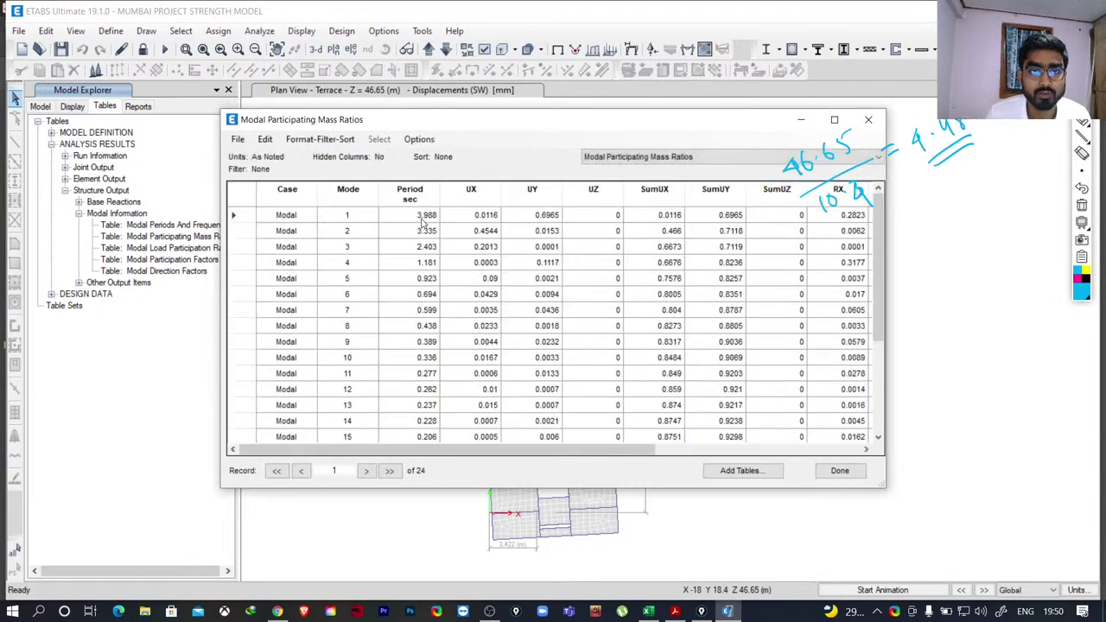
click(426, 216)
click(427, 231)
click(427, 216)
click(430, 232)
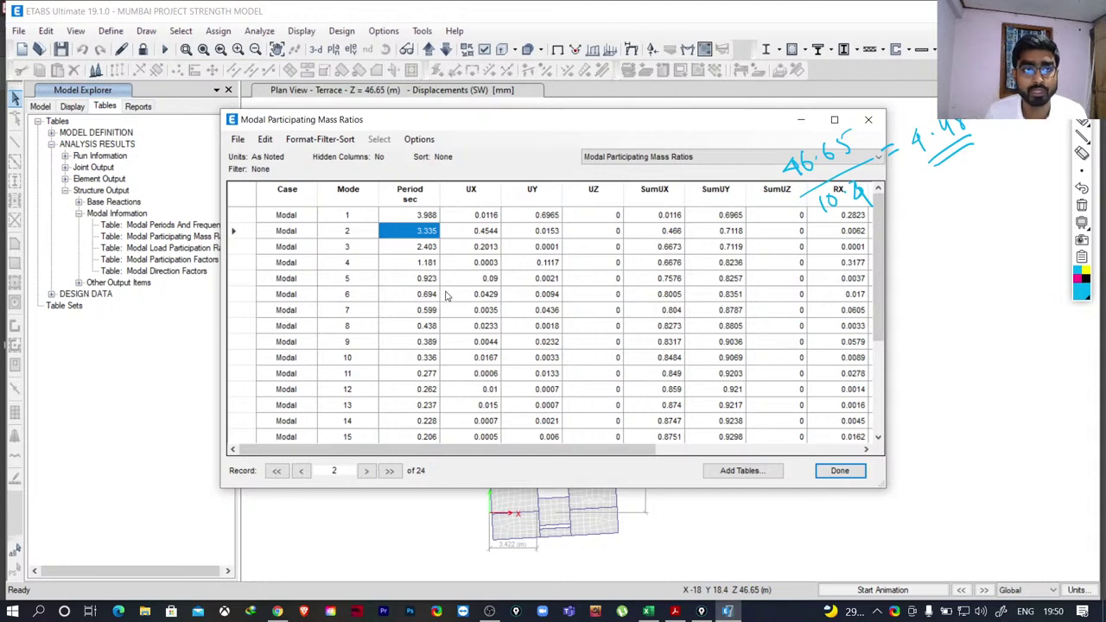
click(868, 119)
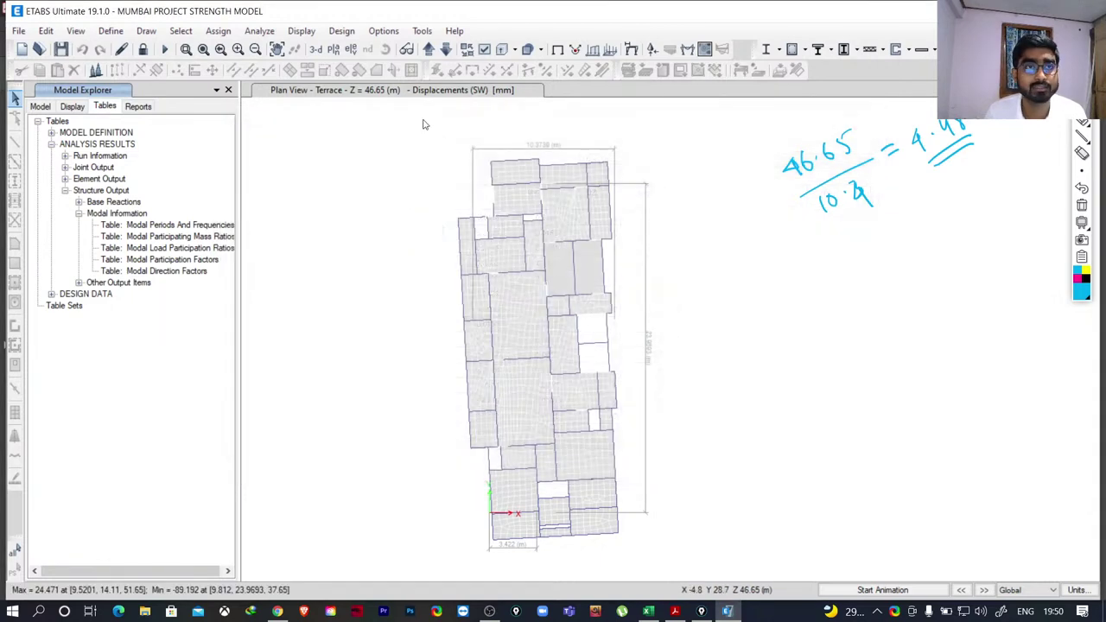
Start opening another model file and browse to FOLDER on the Desktop.
mouse_move(516, 314)
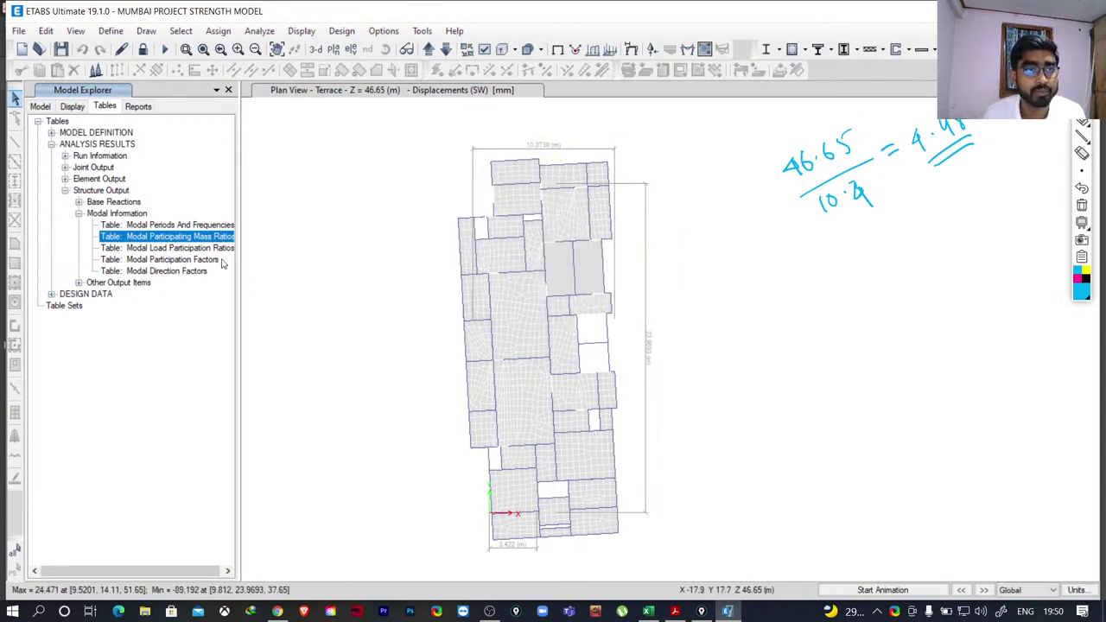
click(19, 30)
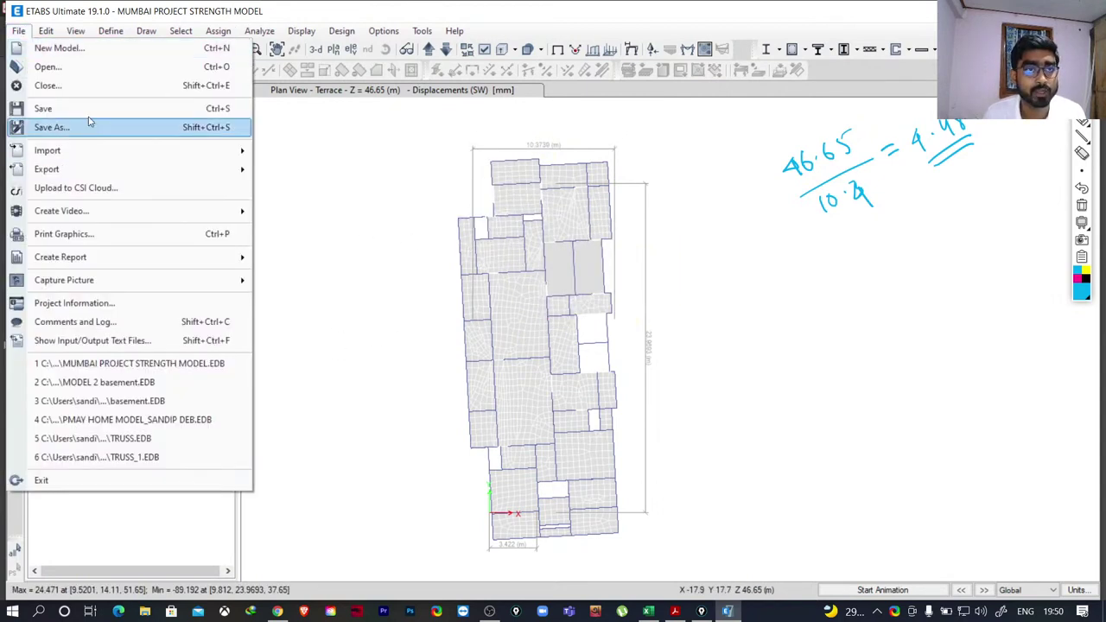
click(48, 67)
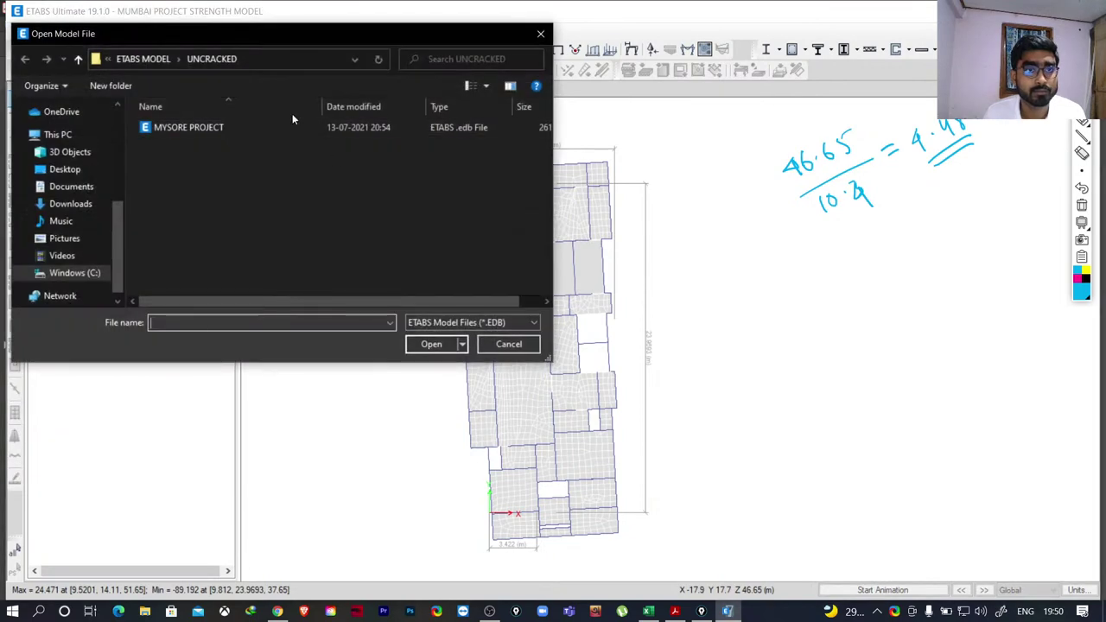
click(79, 59)
click(79, 59)
click(79, 60)
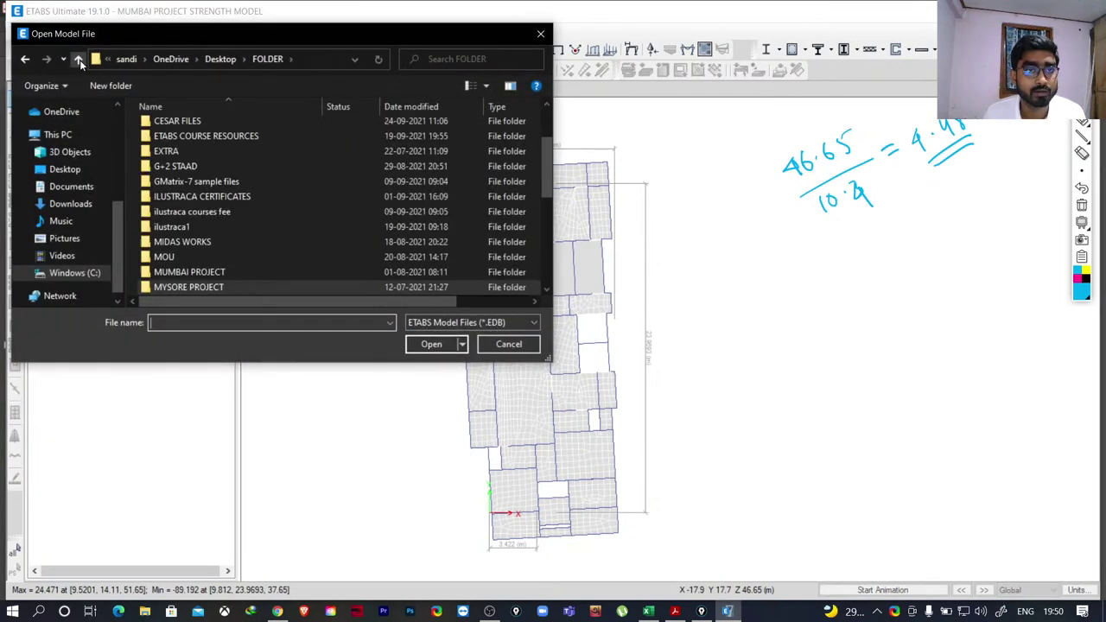
drag(542, 186, 545, 151)
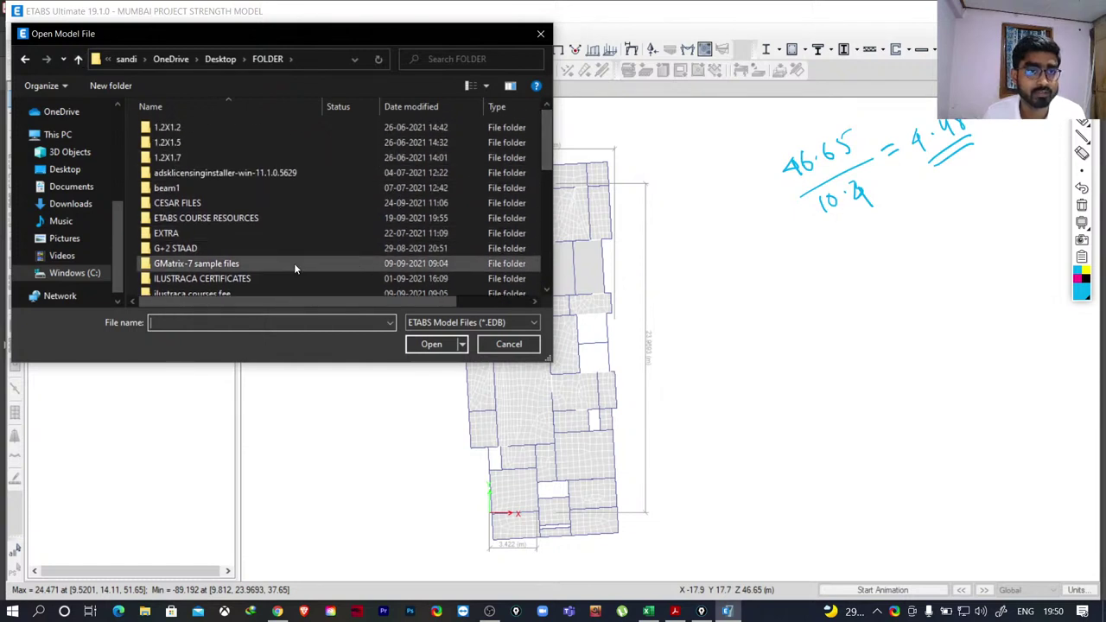
scroll(213, 269, down, 1)
scroll(213, 269, up, 1)
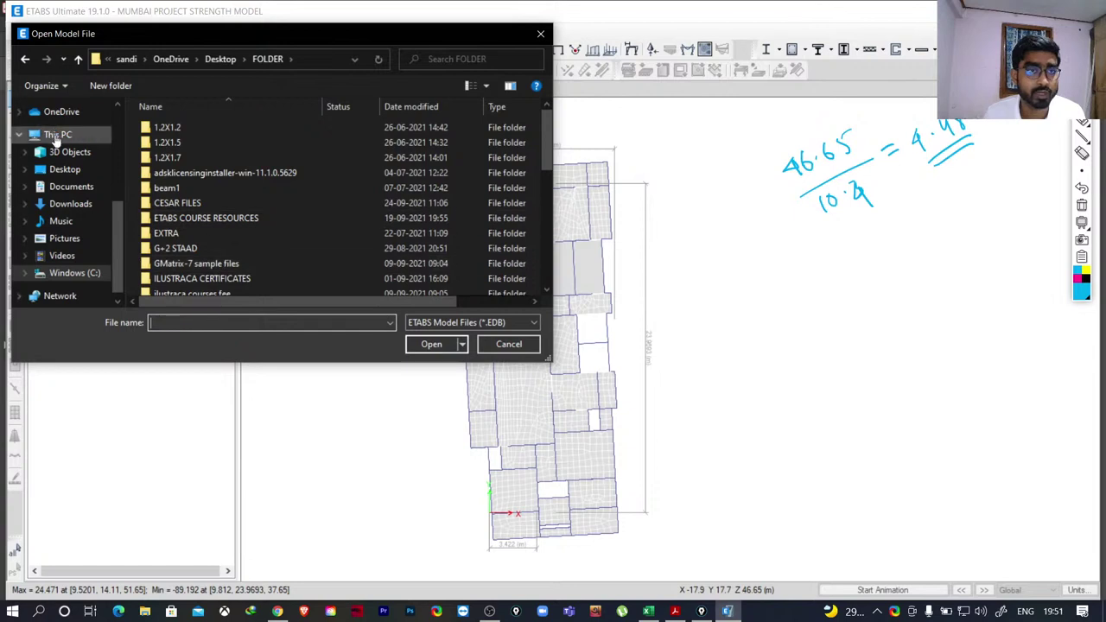
scroll(60, 153, up, 4)
click(67, 136)
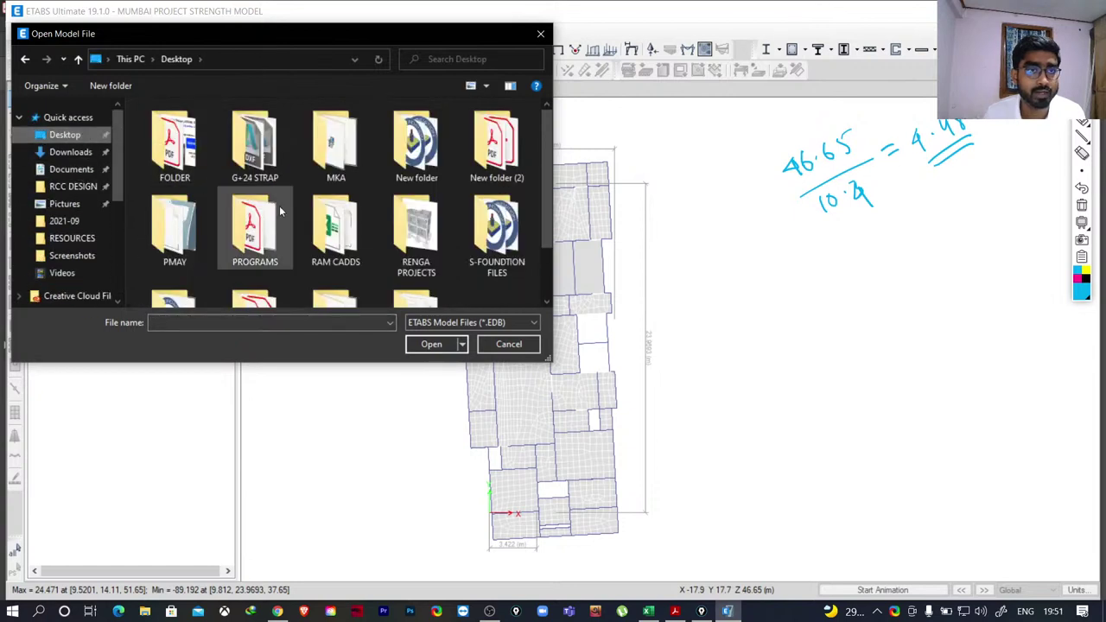
scroll(545, 176, down, 1)
scroll(542, 227, up, 1)
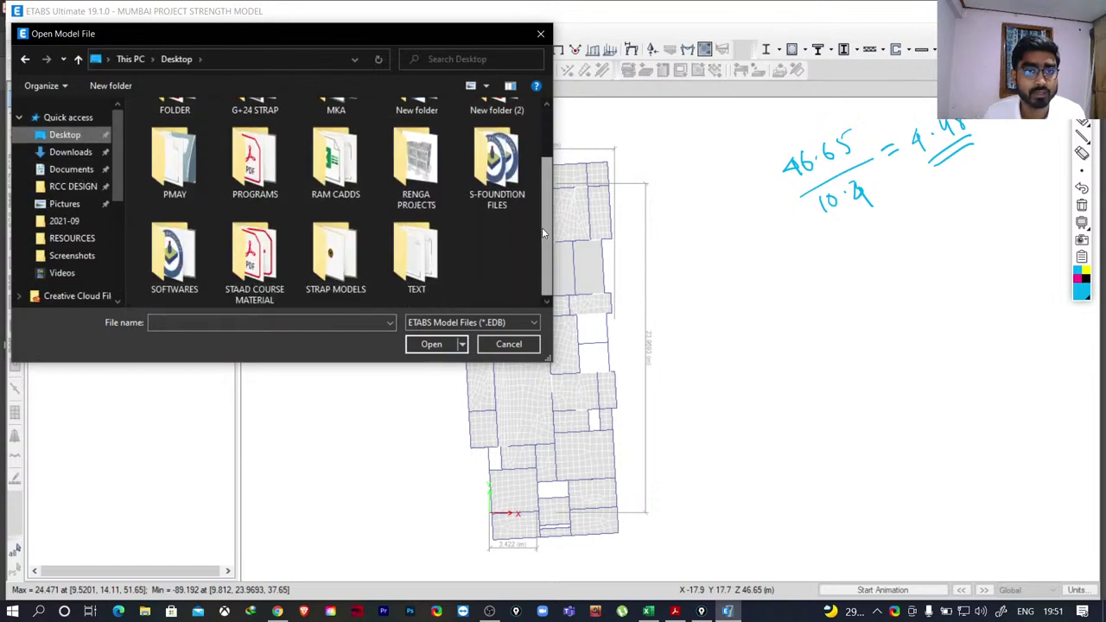
double_click(175, 143)
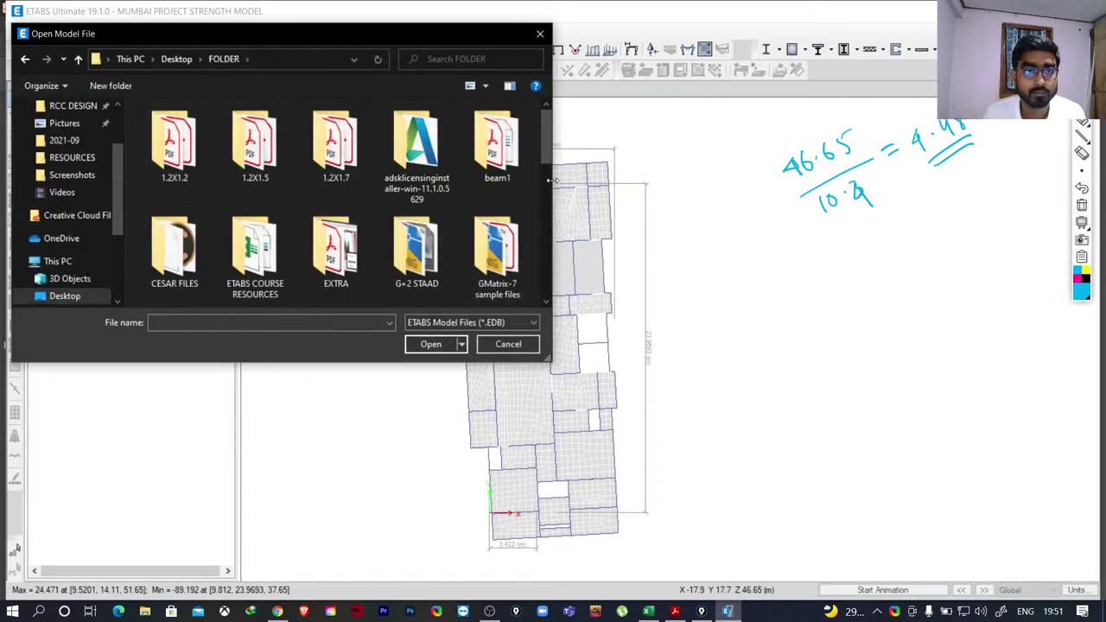
Open the MUMBAI PROJECT UNCRACKED model from the Uncracked folder within MUMBAI PROJECT's ETABS FILE folder.
drag(546, 142, 545, 184)
scroll(397, 208, down, 3)
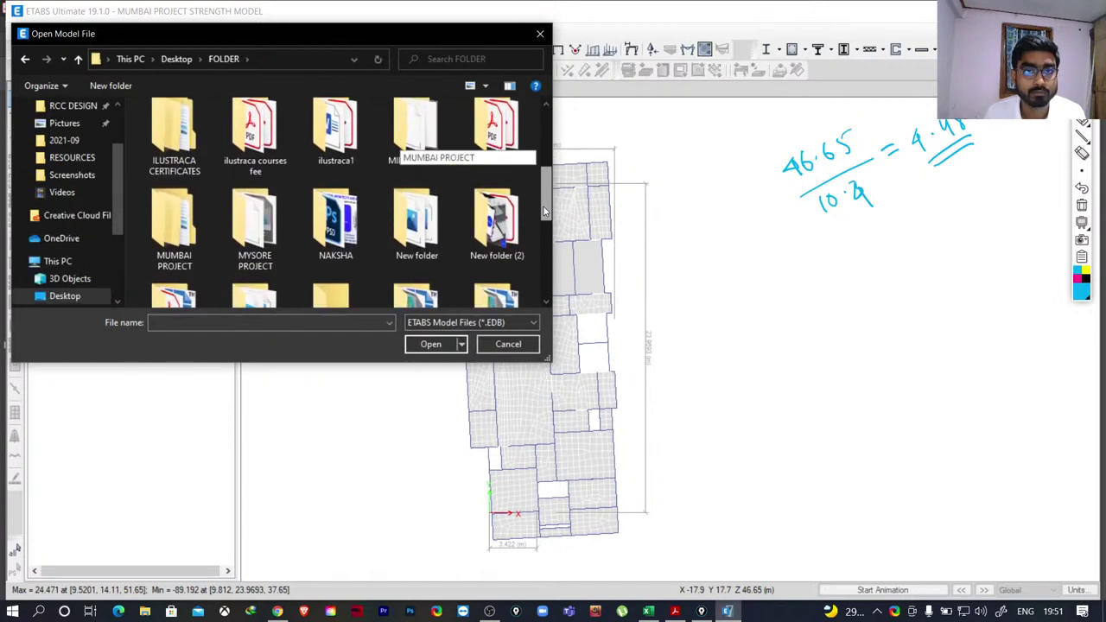
double_click(159, 212)
double_click(197, 127)
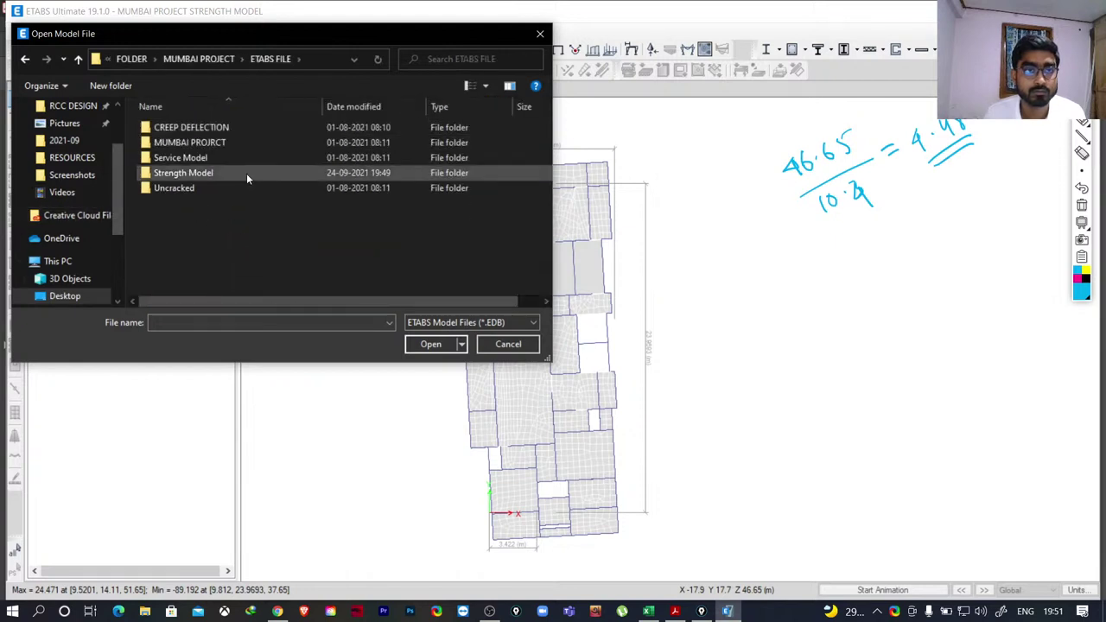
double_click(182, 187)
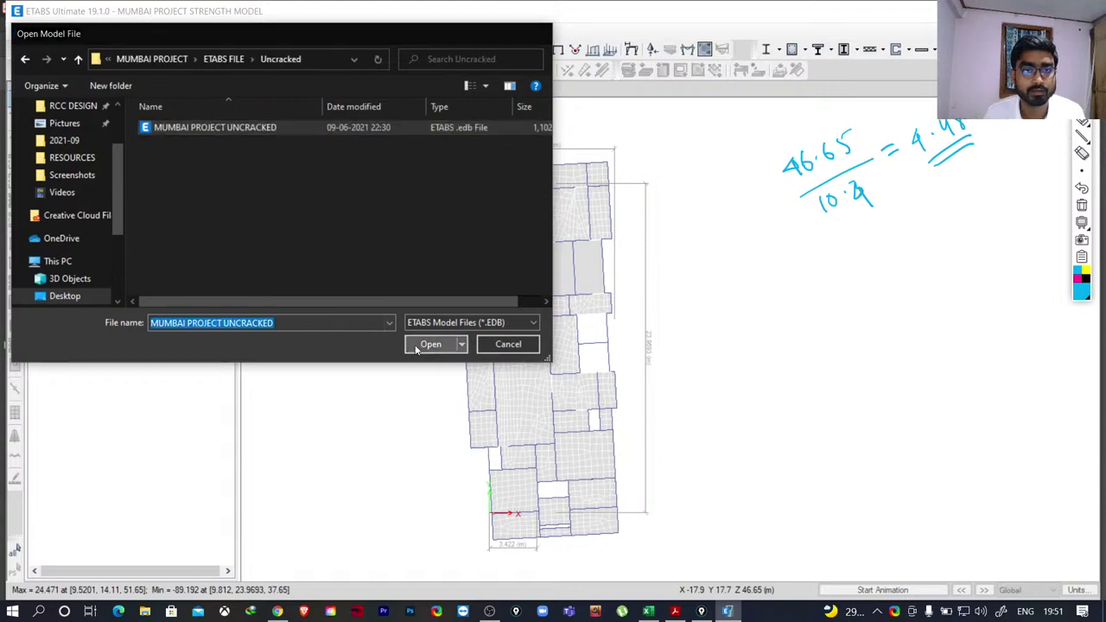
click(430, 344)
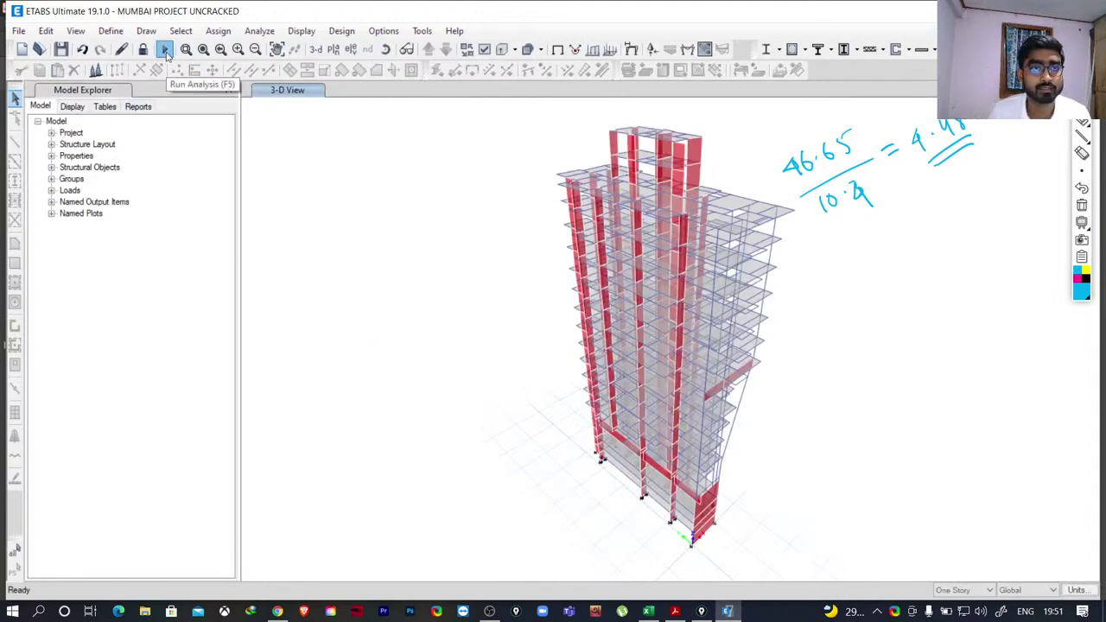
Try to run the analysis of the uncracked model, and show the Modal Periods And Frequencies table from its structure output results.
click(165, 50)
click(600, 358)
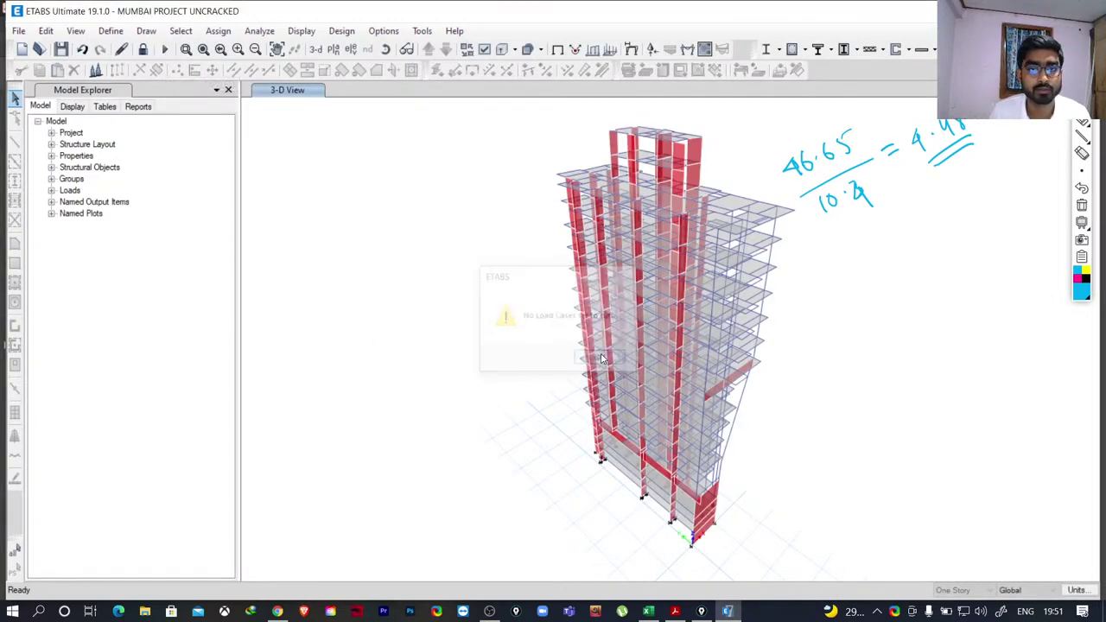
click(103, 108)
click(52, 144)
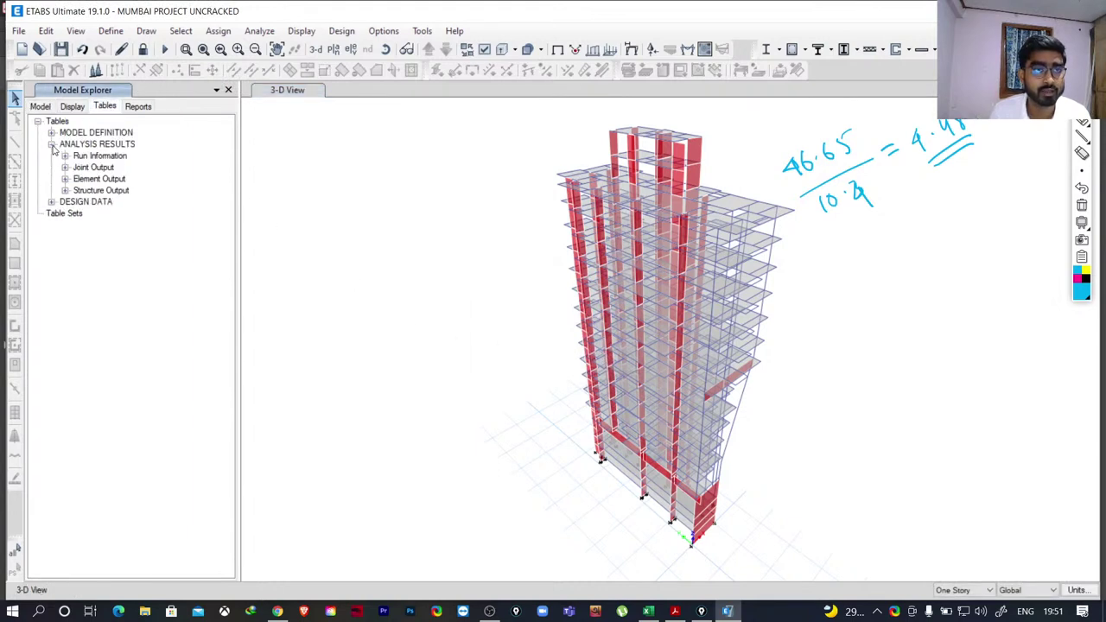
click(1082, 205)
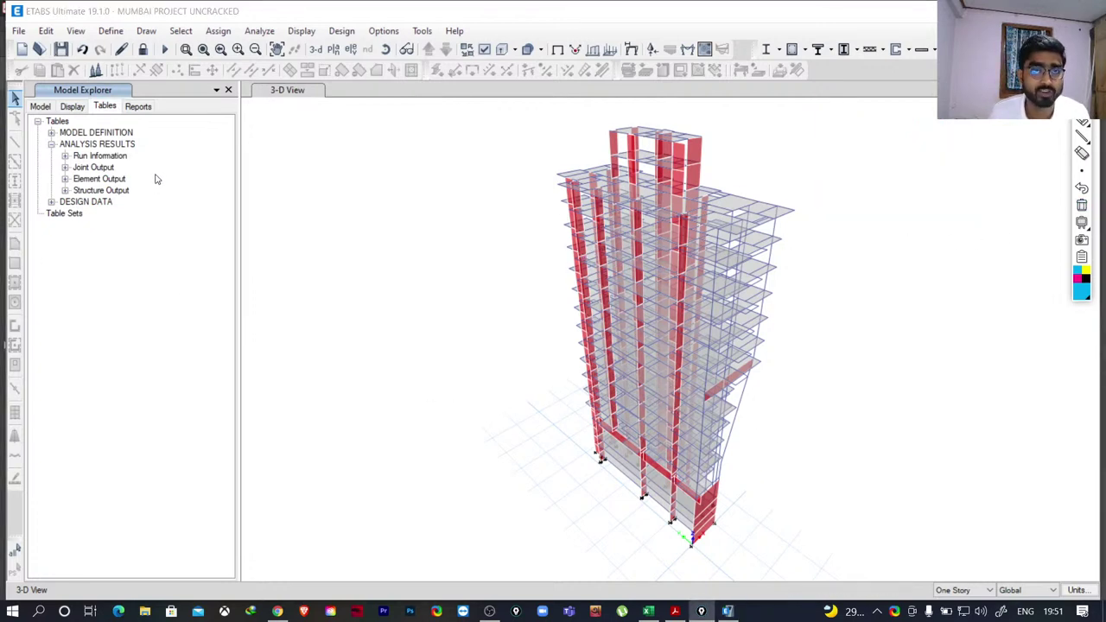
click(65, 190)
click(79, 213)
click(164, 226)
right_click(173, 229)
click(220, 236)
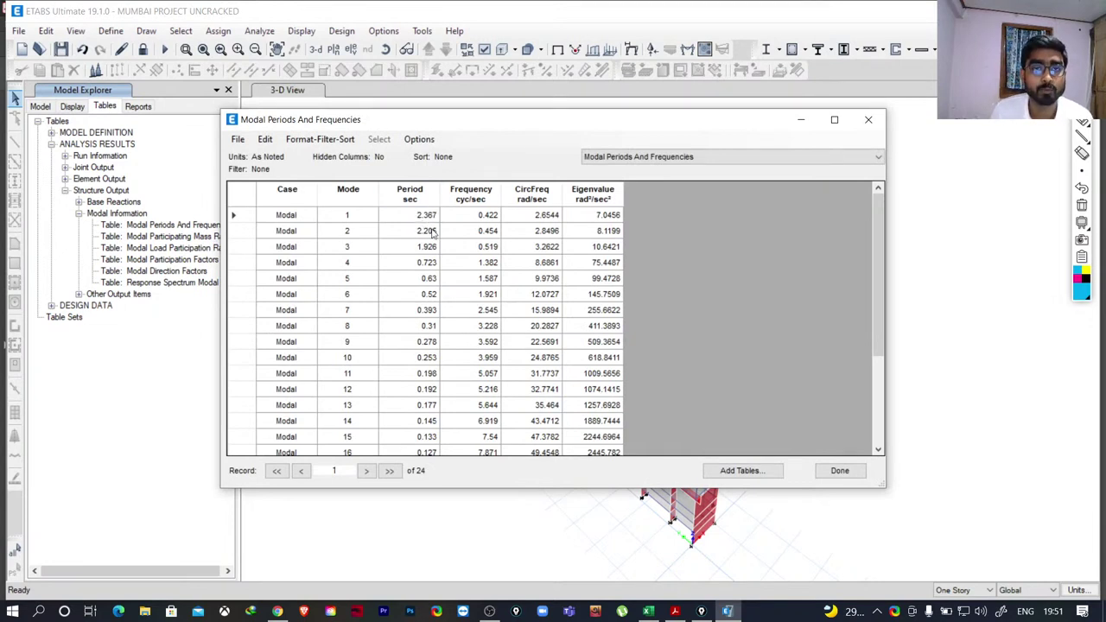
Examine the frequency of mode 1 and the periods of modes 1 and 2, and close the table.
click(484, 217)
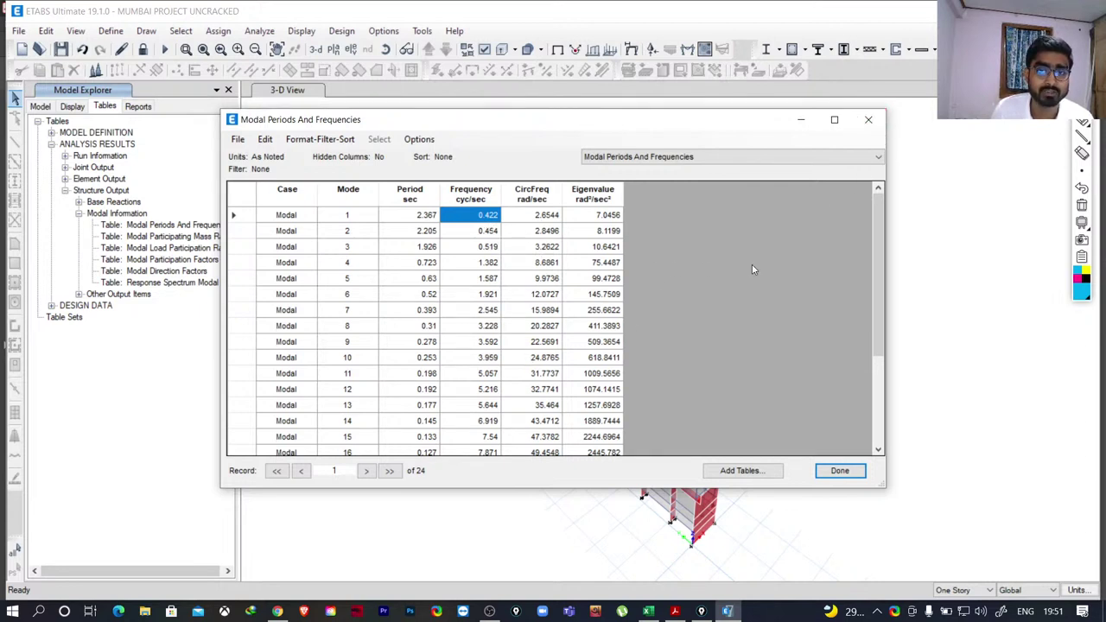
drag(631, 123, 710, 228)
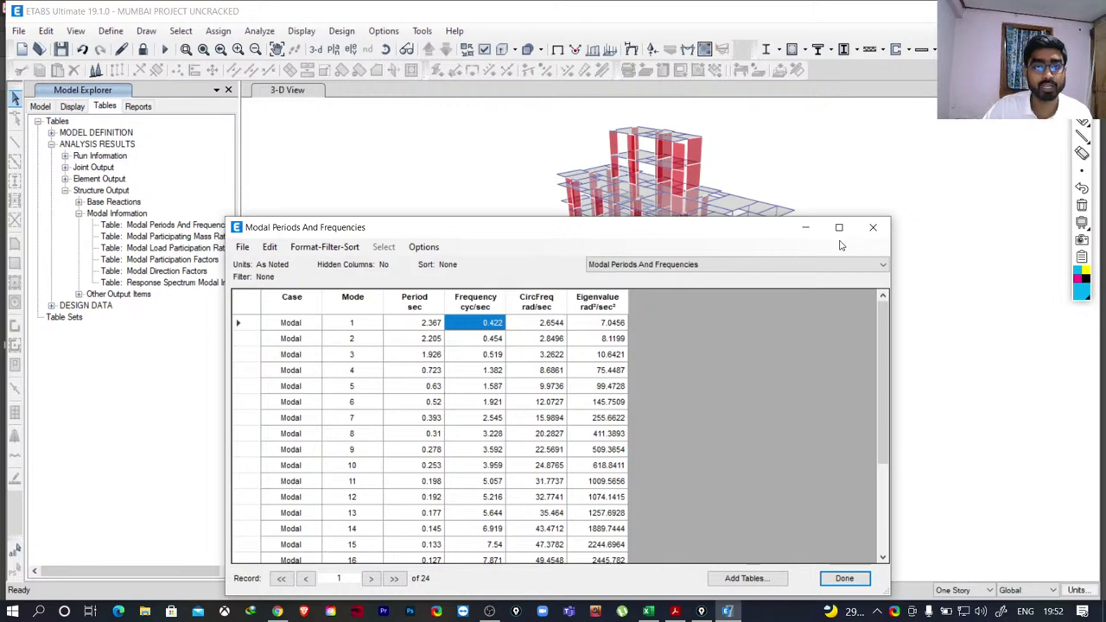
click(412, 326)
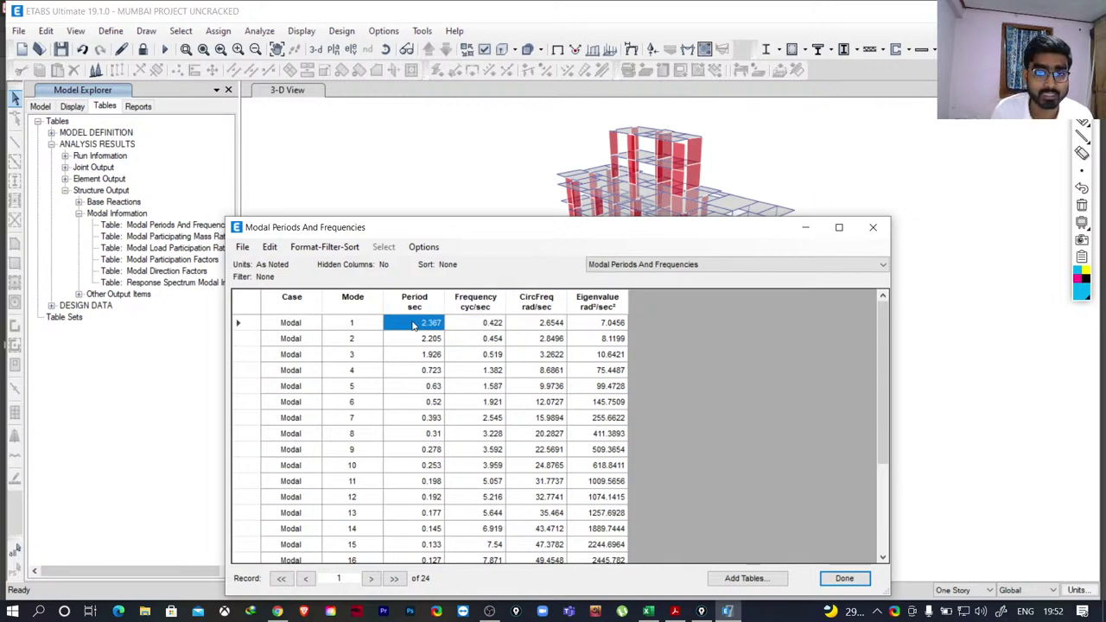
click(417, 341)
click(873, 228)
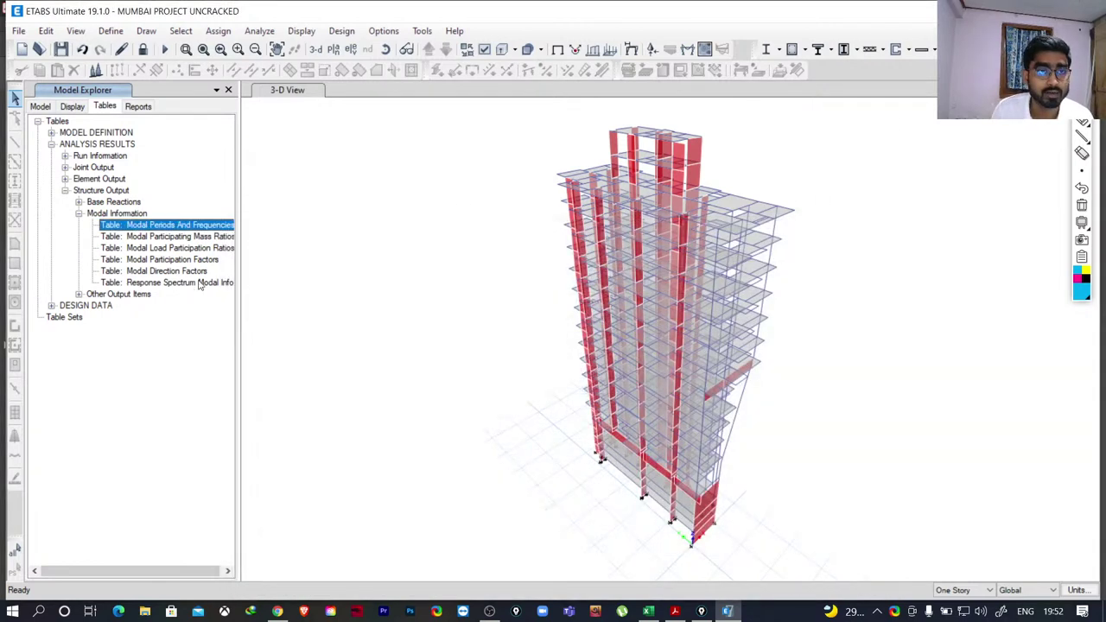
Show the Modal Participating Mass Ratios table, examine the UY ratio of mode 1 and the period and UX ratio of mode 2, and close it.
click(175, 241)
right_click(181, 243)
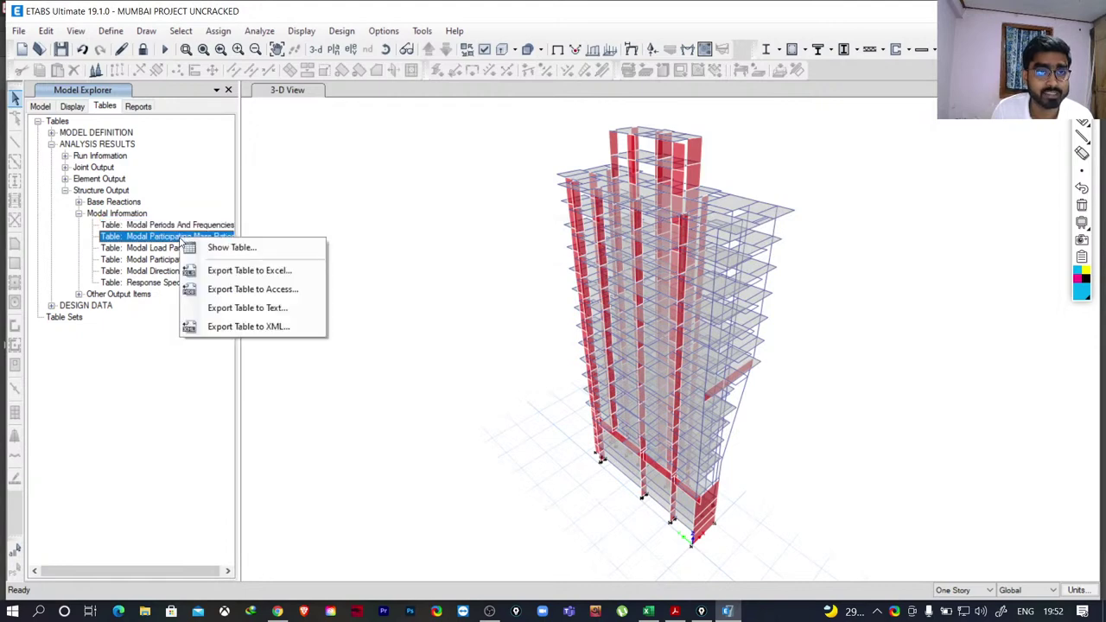
click(208, 248)
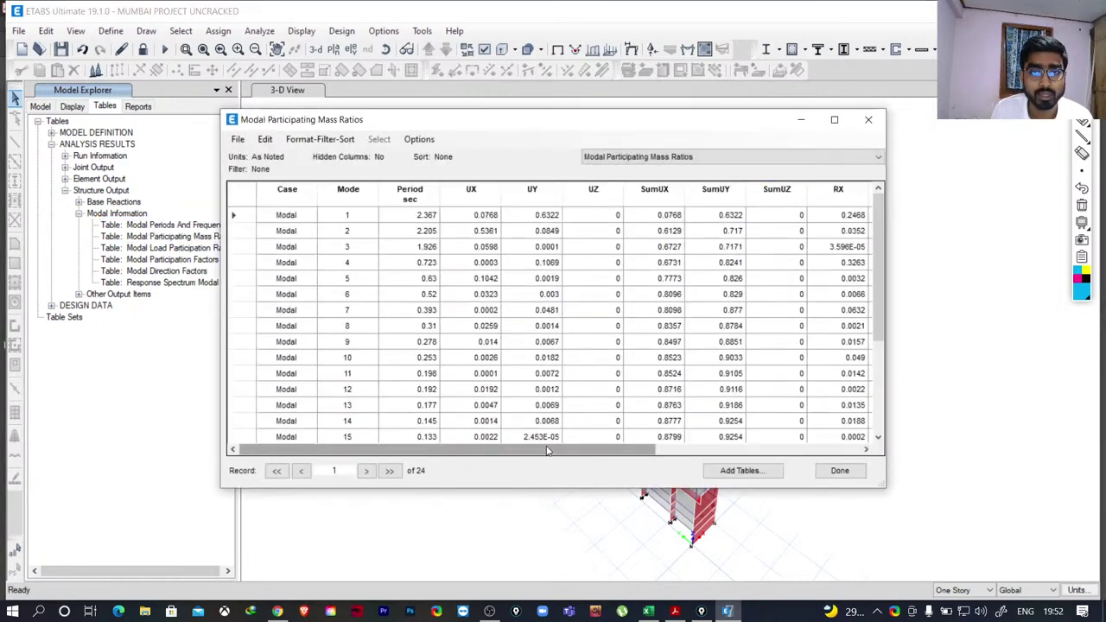
scroll(454, 259, right, 3)
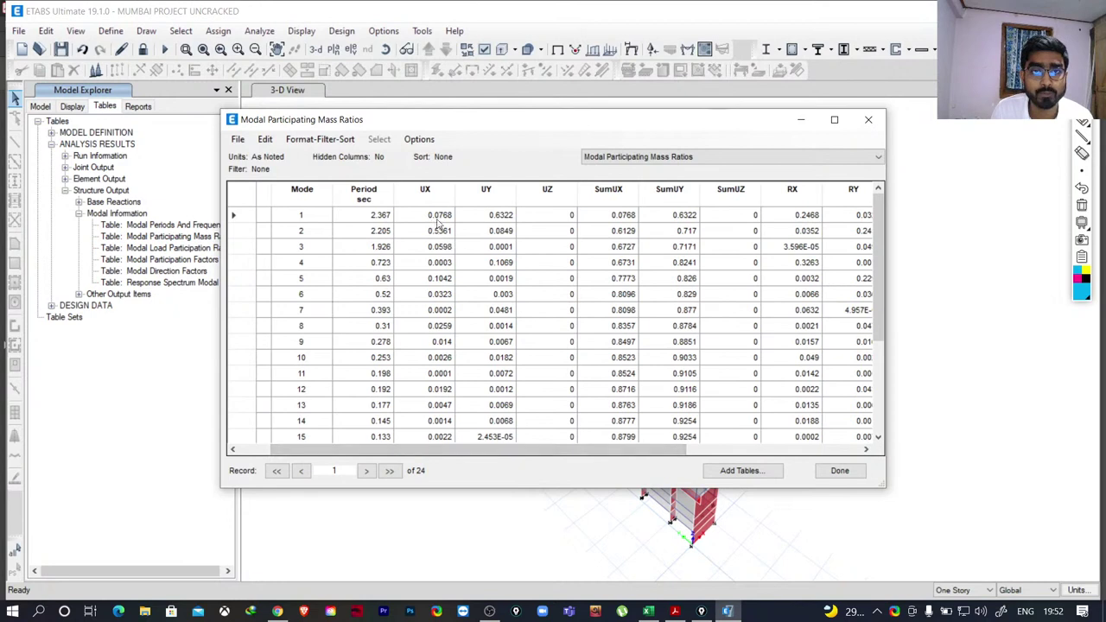
click(485, 218)
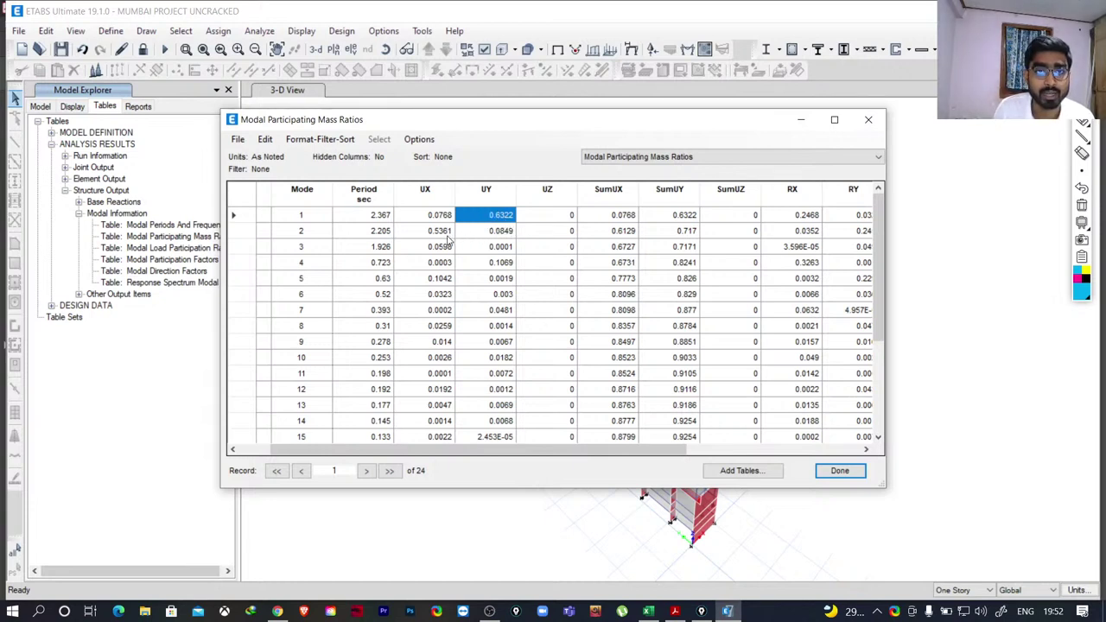
click(385, 233)
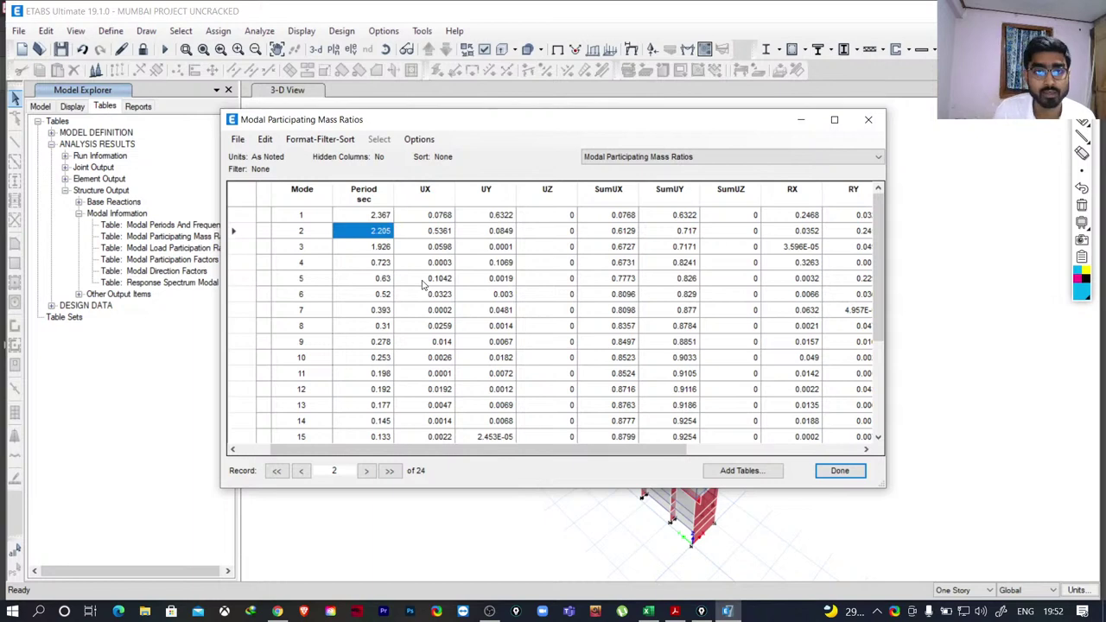
click(451, 231)
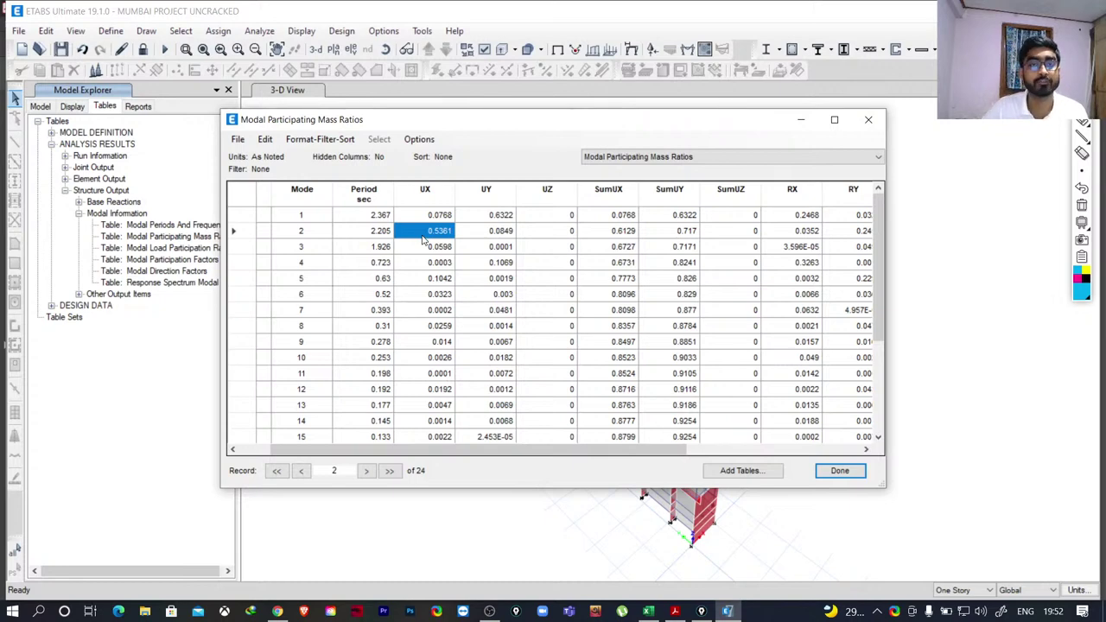
click(869, 119)
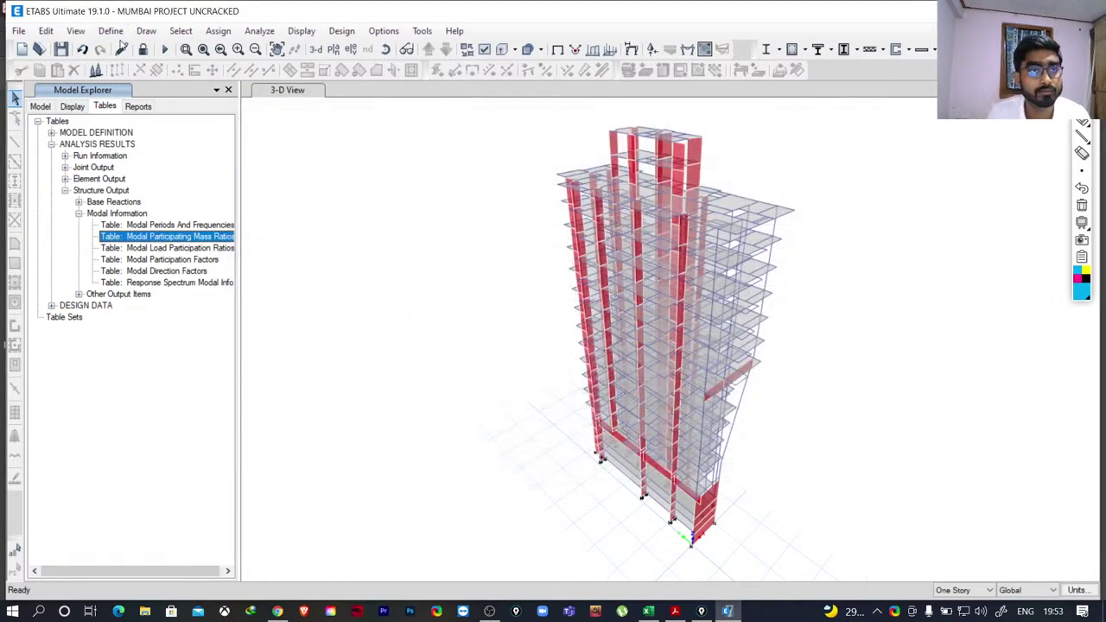
Reopen the recent MUMBAI PROJECT STRENGTH MODEL file without saving the changes to the uncracked model.
click(83, 50)
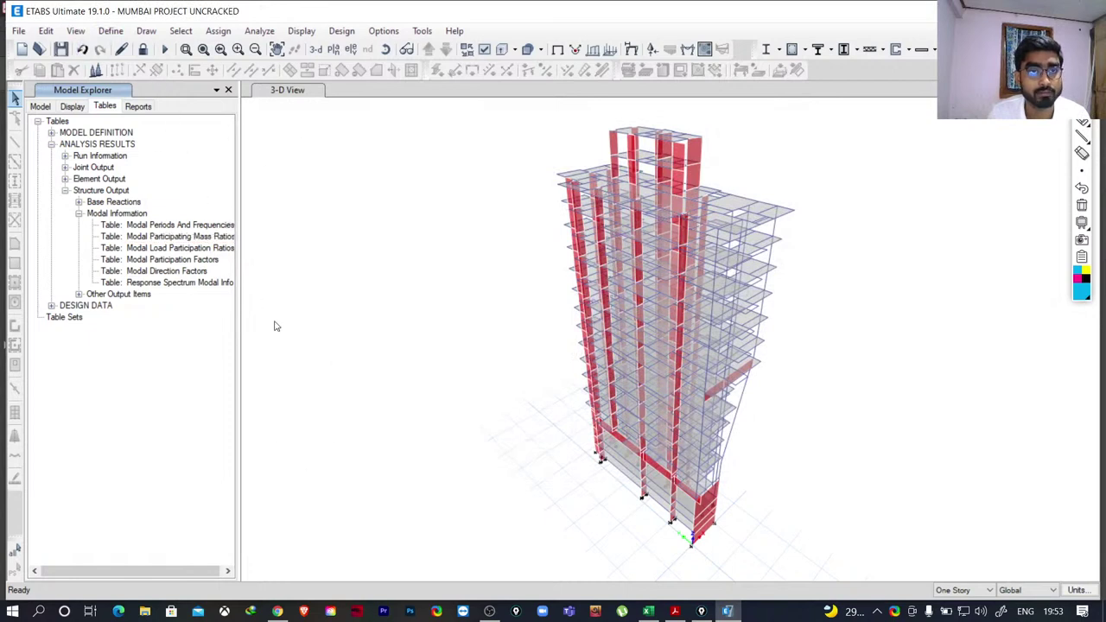
click(17, 32)
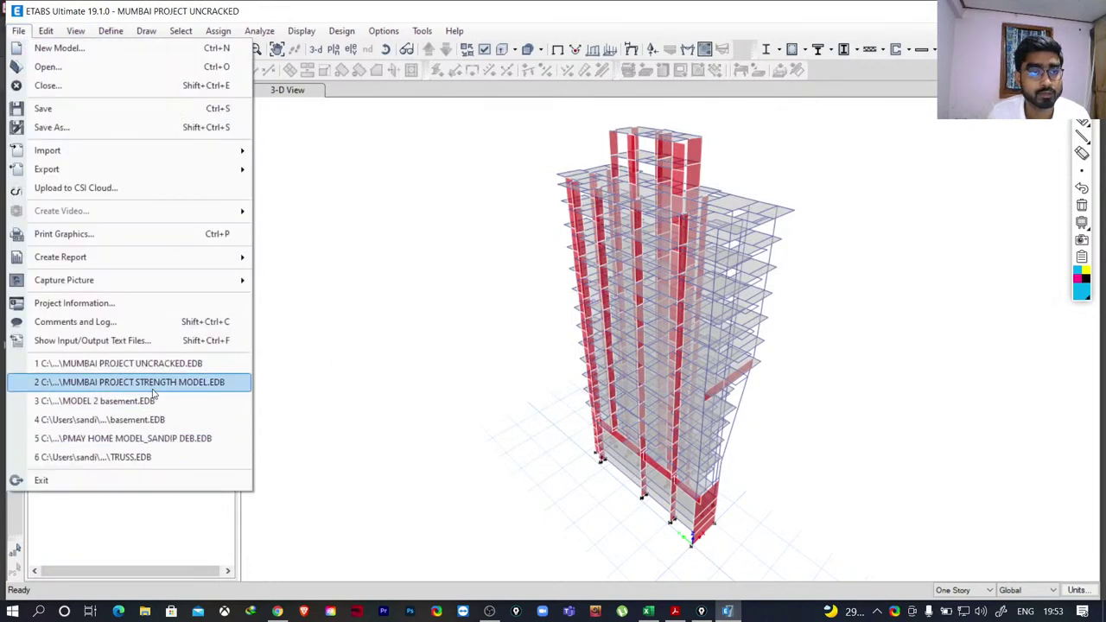
click(182, 391)
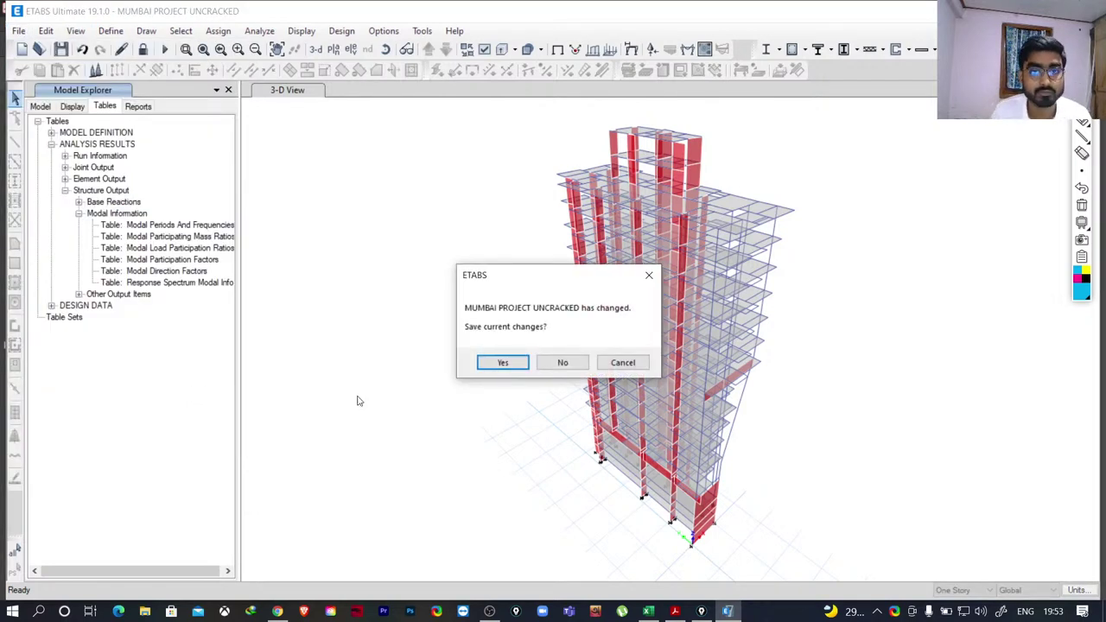
click(563, 362)
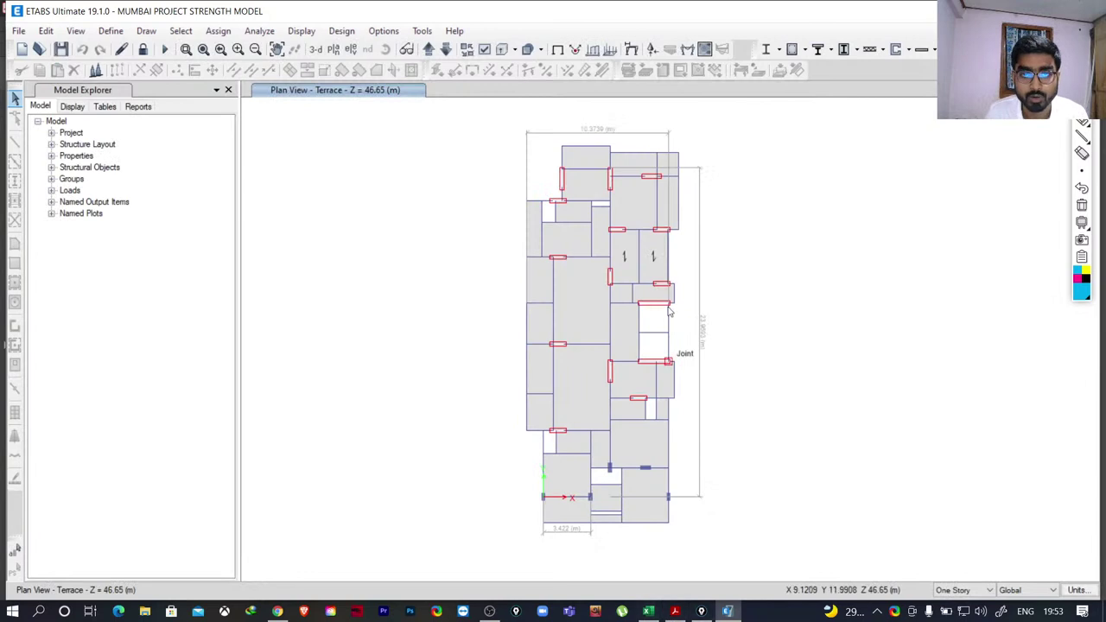
Switch to the Wind Gust Factor Calculation workbook in Excel and set the terrain category to 3 on the X-direction sheet.
click(647, 611)
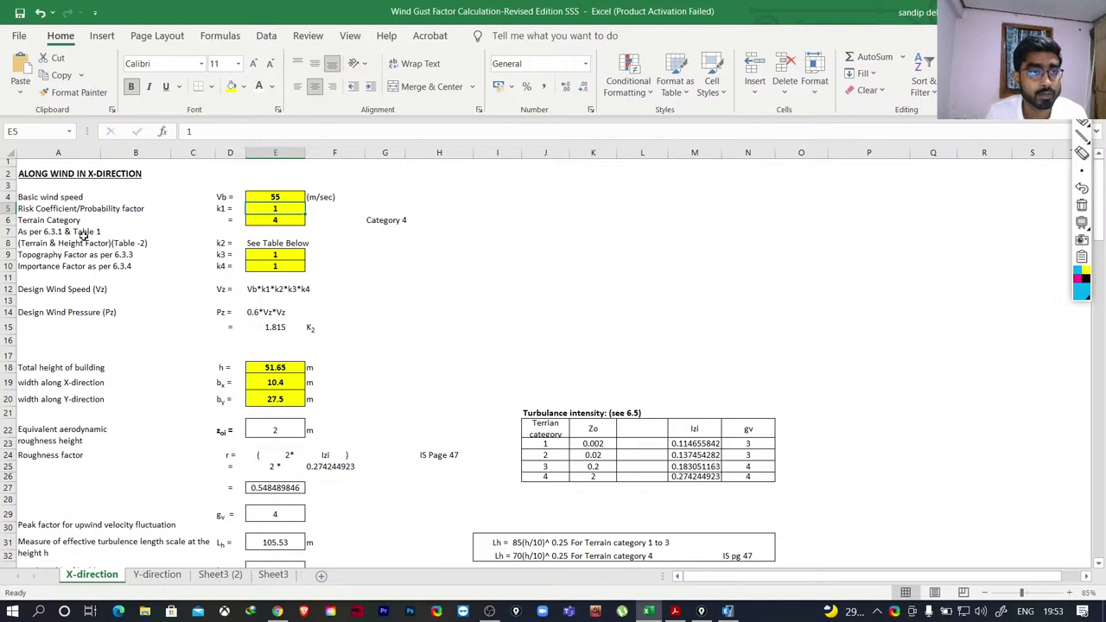
click(278, 221)
click(310, 221)
click(269, 248)
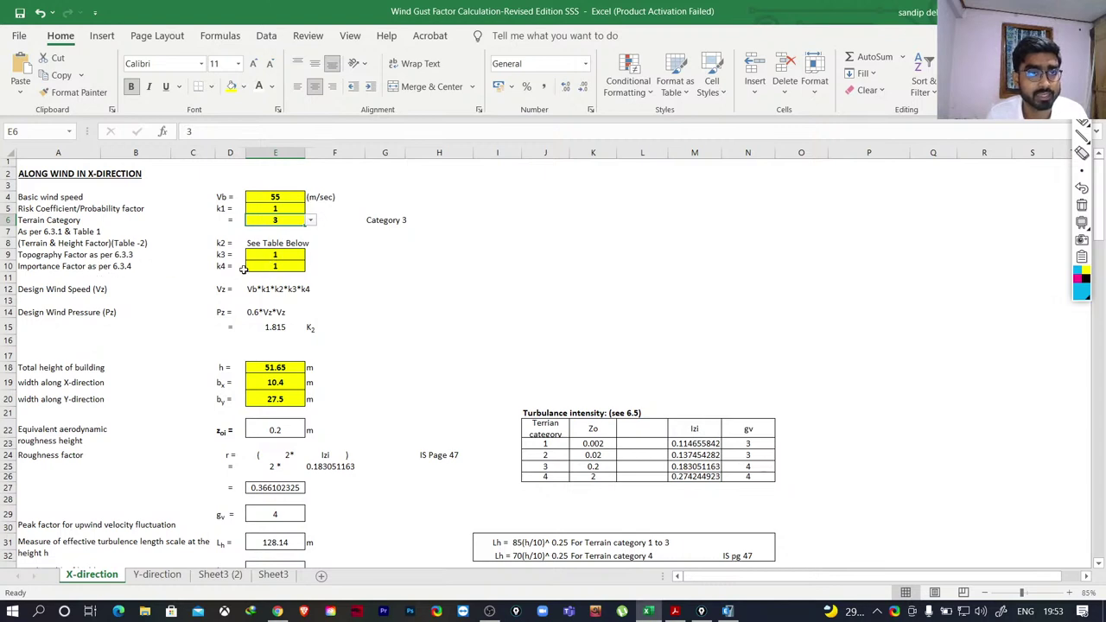
Set the importance factor k4 to 1.15 on the X-direction sheet.
click(282, 269)
click(311, 267)
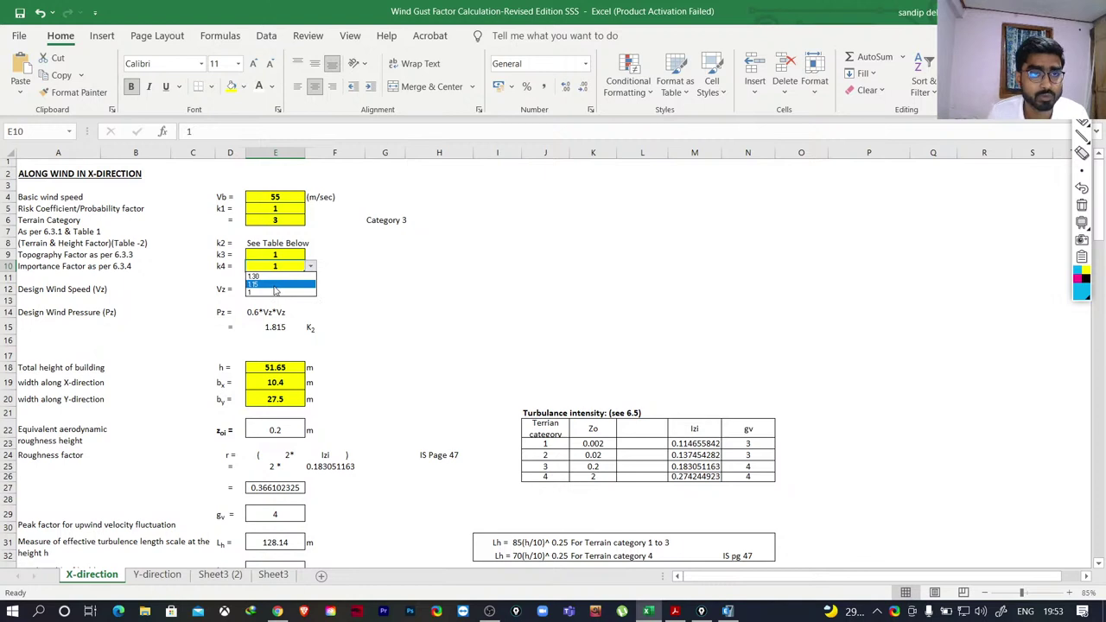
click(275, 285)
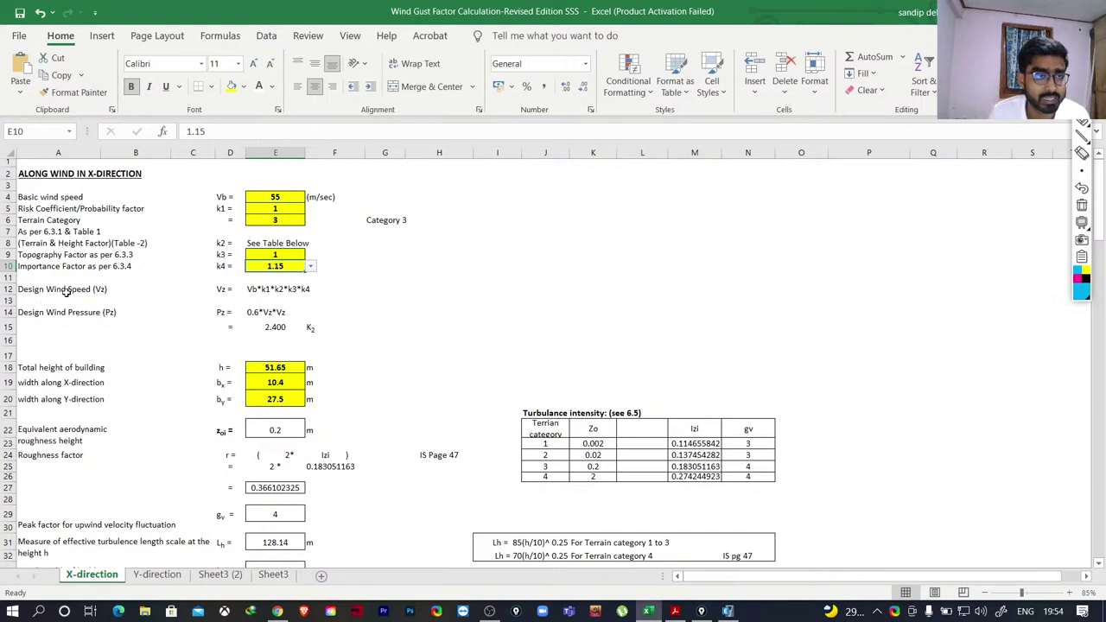
Review the design wind speed and design wind pressure rows, and the story-wise wind force table further down the sheet.
drag(31, 291, 333, 329)
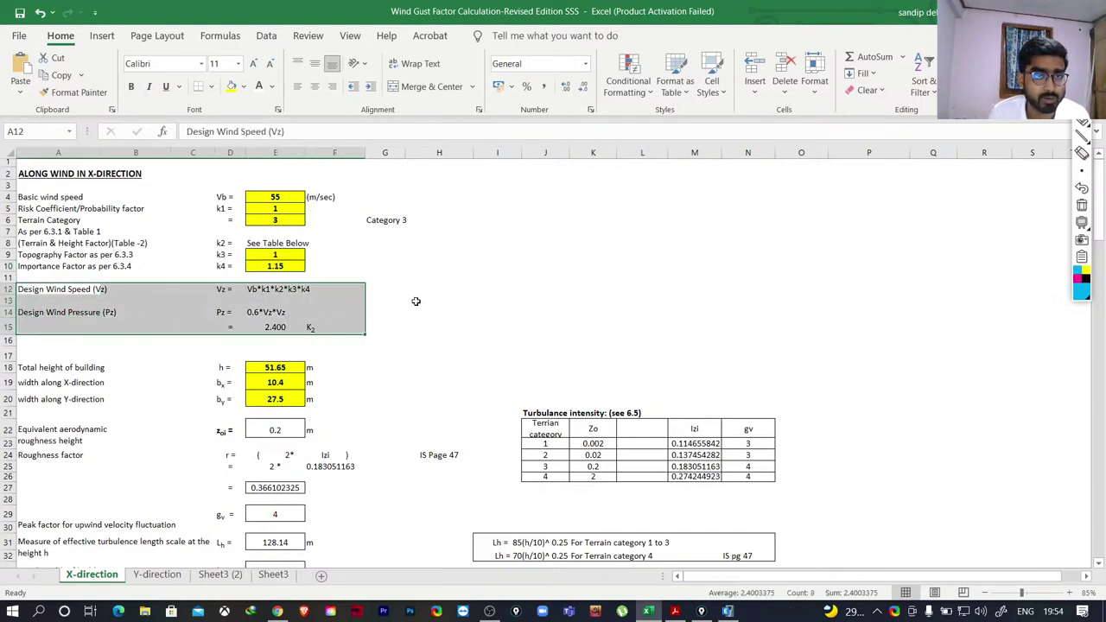
scroll(418, 304, down, 20)
scroll(421, 305, down, 16)
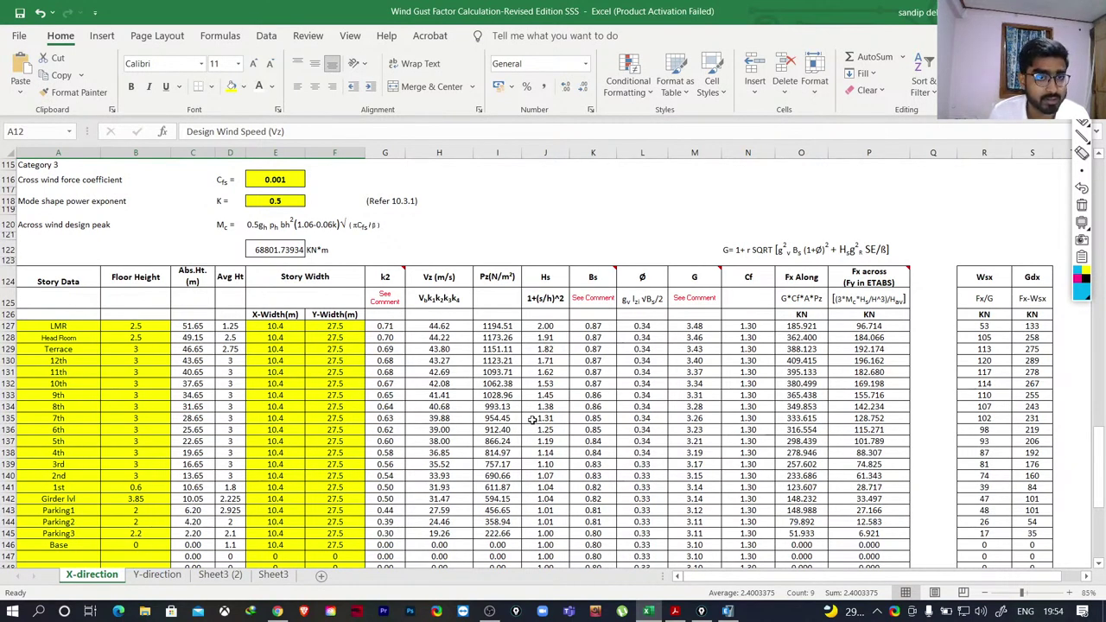
Switch to the IS-875-part-3-2015 PDF in Acrobat, examine the k2 and k4 factors and hourly mean wind speed clauses, and return to Excel.
click(674, 611)
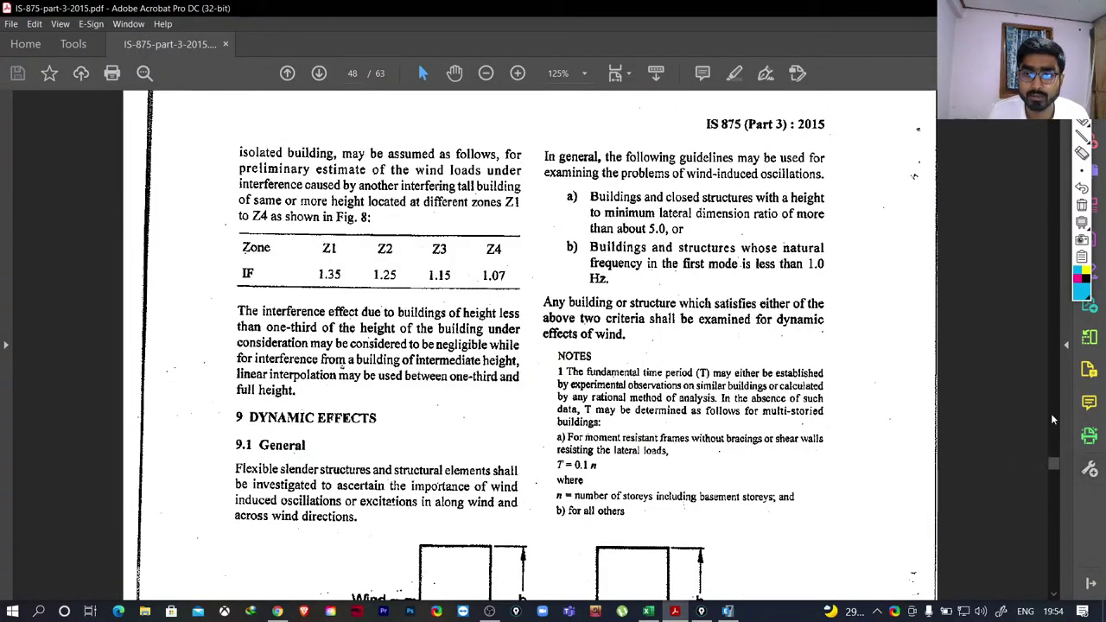
drag(1054, 465, 1052, 178)
scroll(489, 403, down, 5)
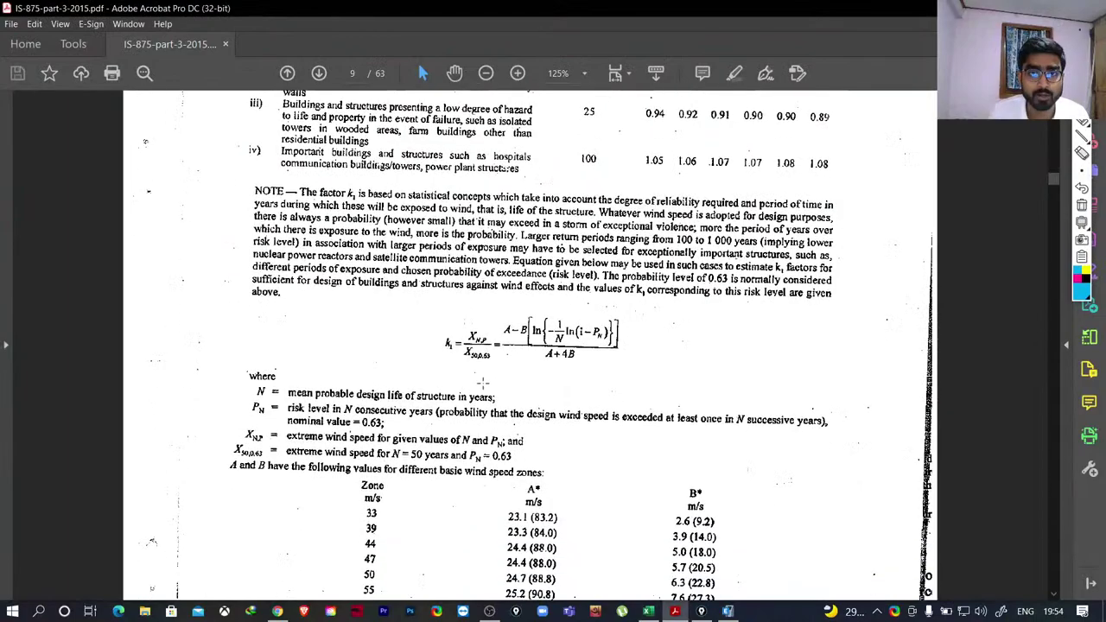
scroll(490, 403, down, 7)
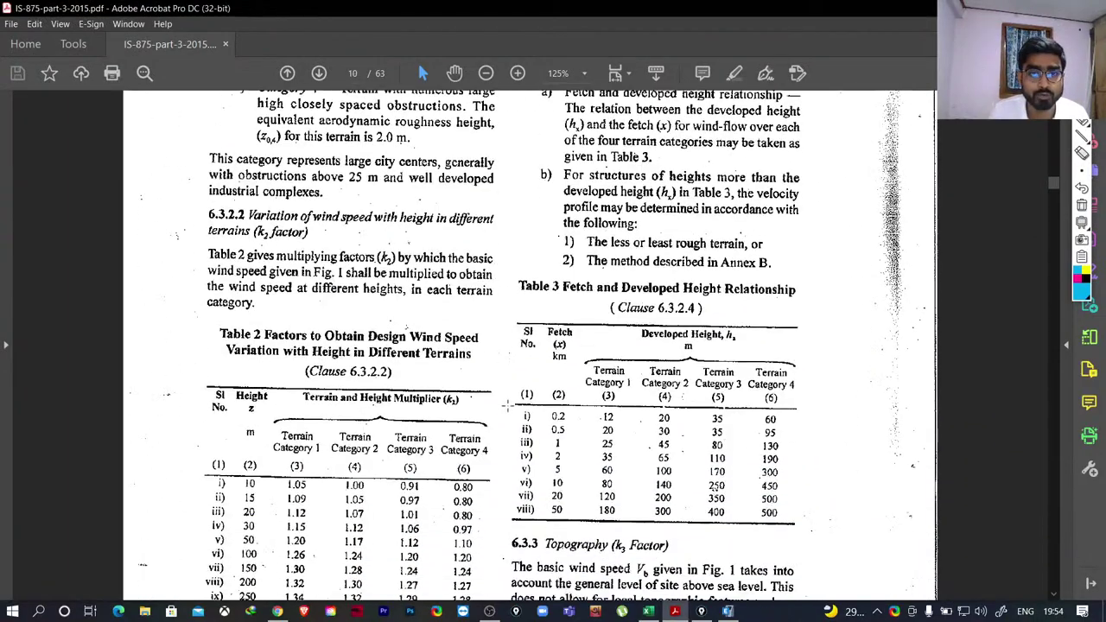
drag(1053, 184, 1053, 190)
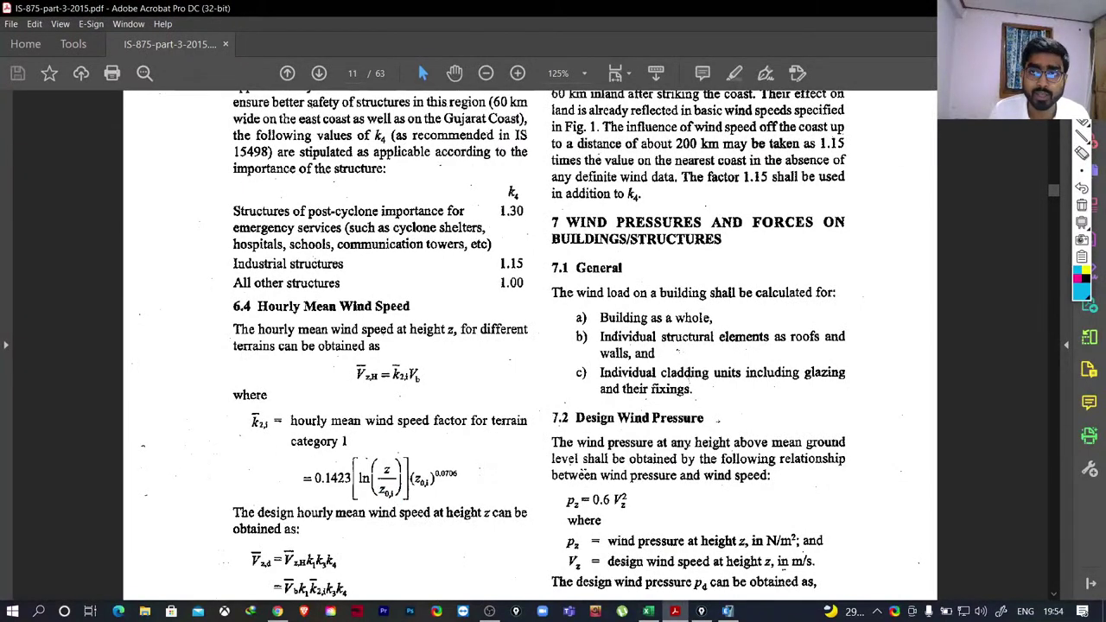
key(alt+Tab)
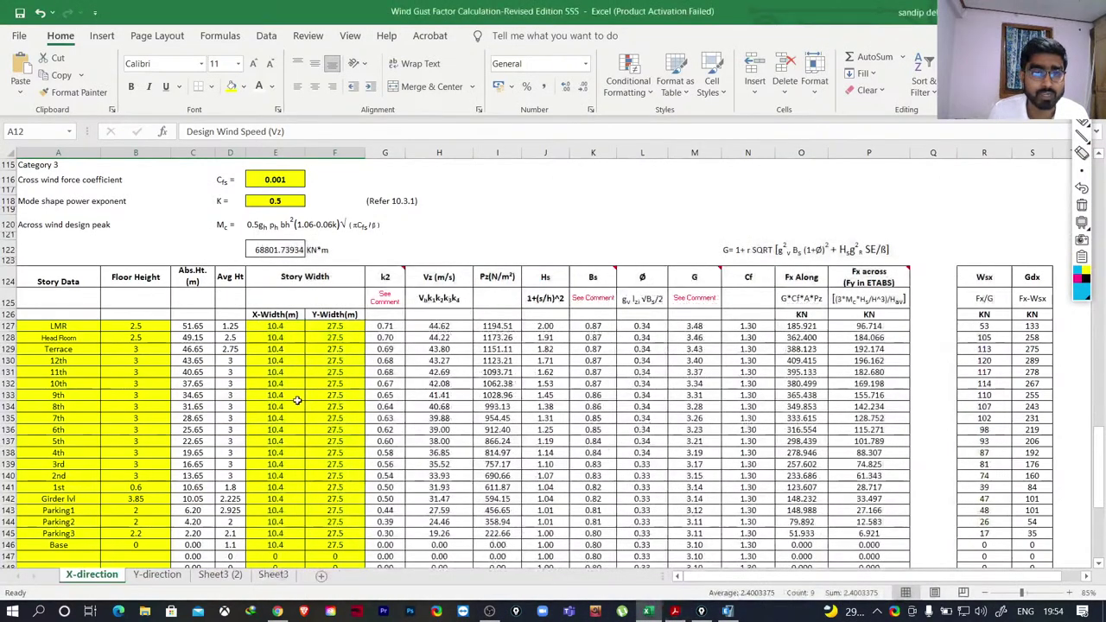
Examine the k2 factors and the Vz values of the stories in the wind force table.
click(385, 337)
click(388, 418)
drag(439, 327, 441, 512)
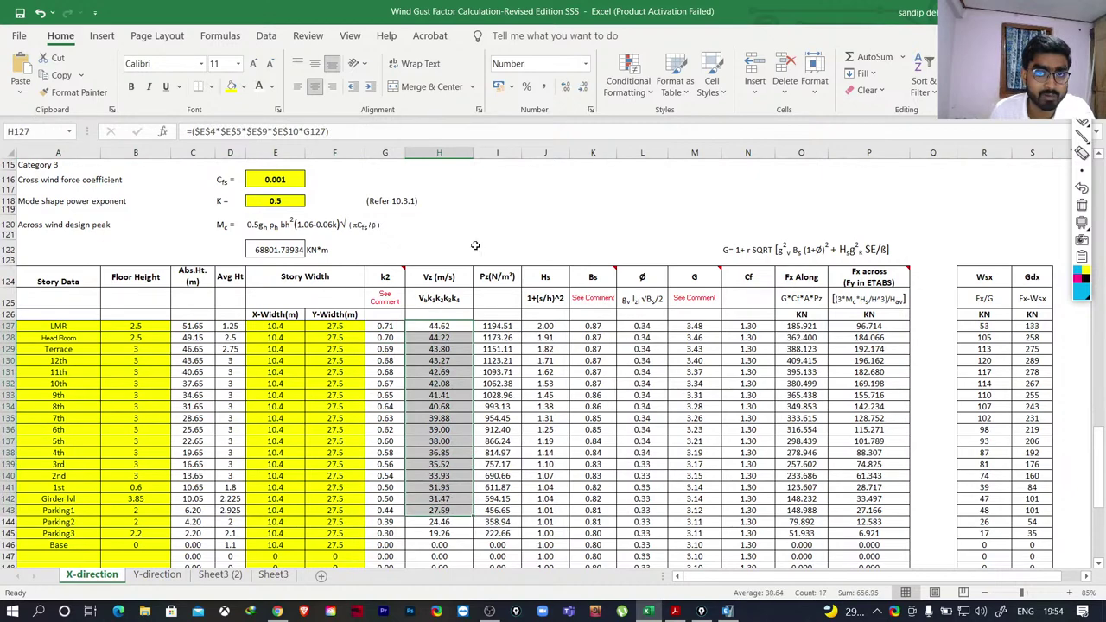
click(499, 221)
scroll(455, 337, up, 10)
scroll(461, 341, down, 6)
scroll(461, 341, down, 4)
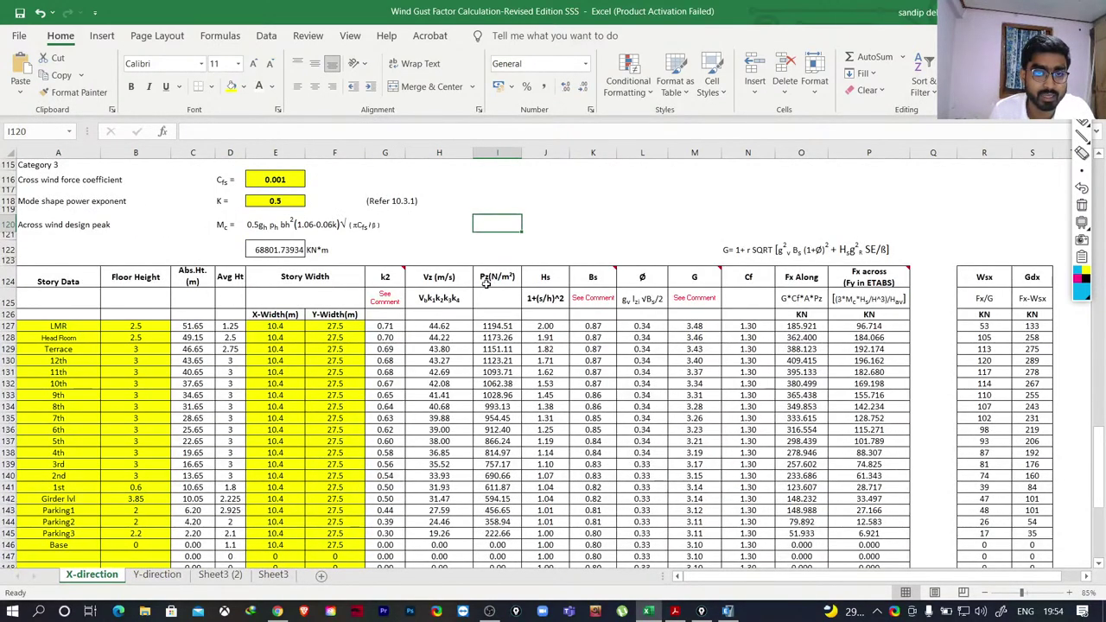
Switch to the IS-875 PDF, read the design wind pressure and clause 10.2 along wind response formulas, and return to Excel.
click(675, 611)
scroll(568, 374, down, 2)
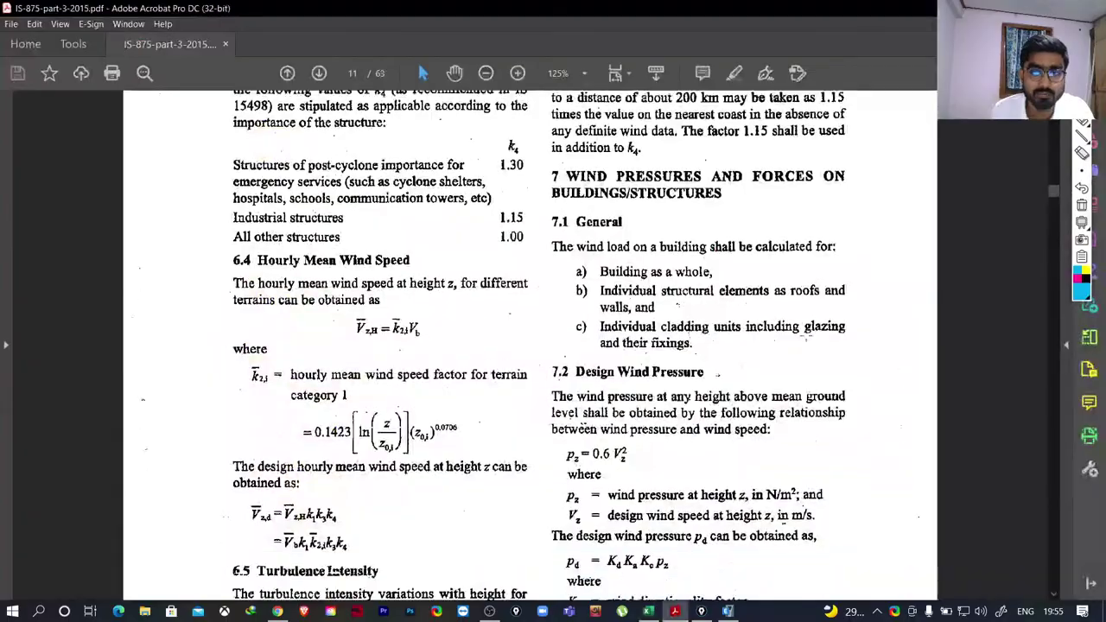
drag(1054, 194, 1053, 478)
scroll(697, 432, down, 4)
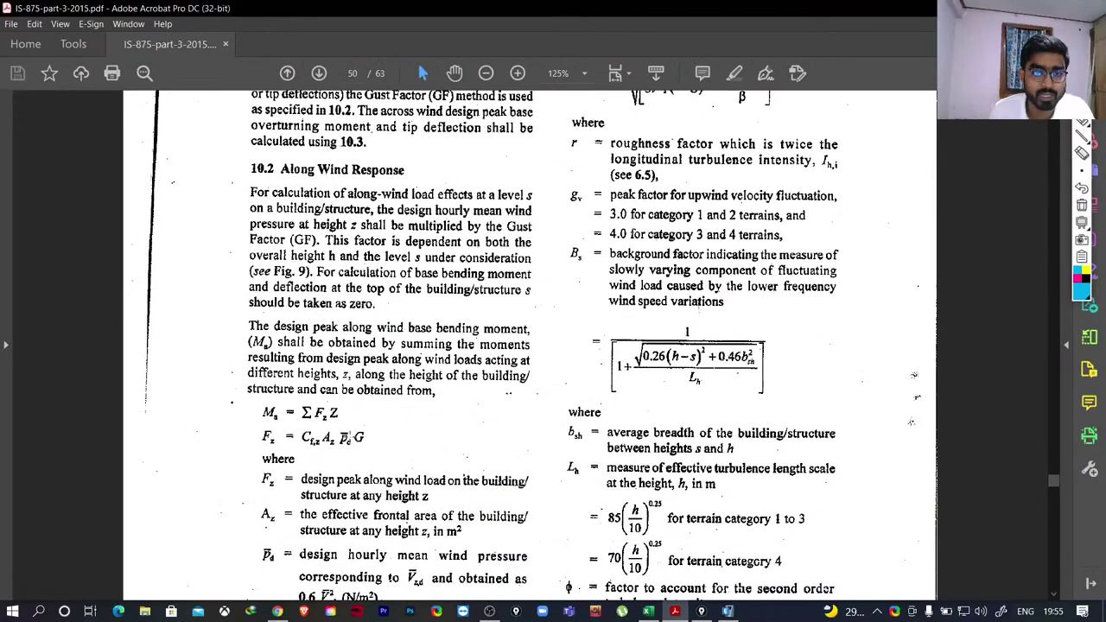
scroll(324, 536, down, 1)
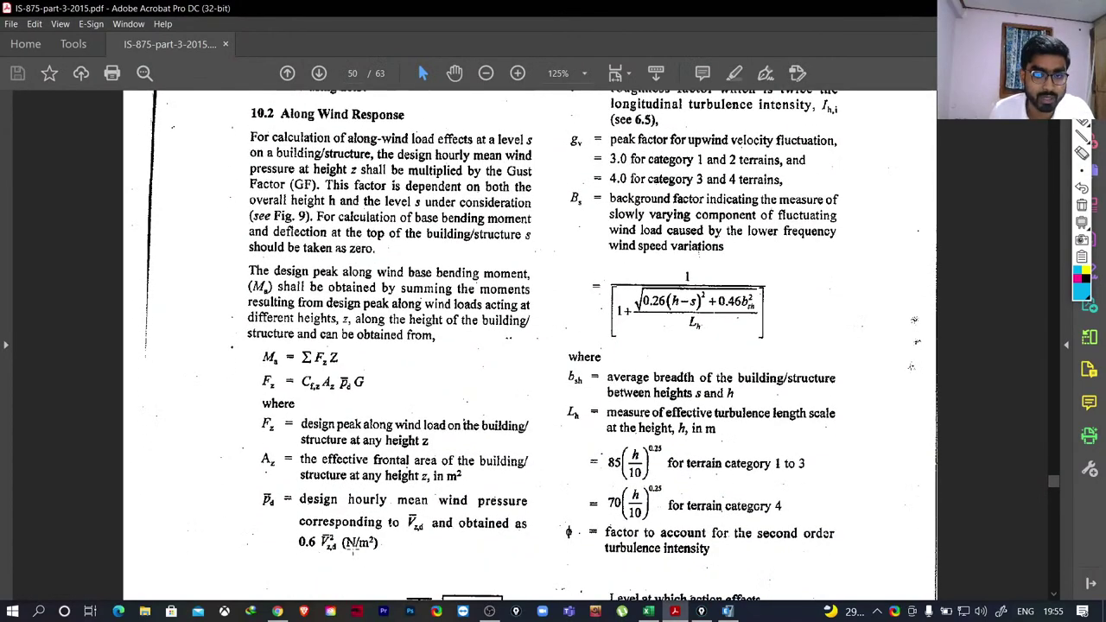
key(alt+Tab)
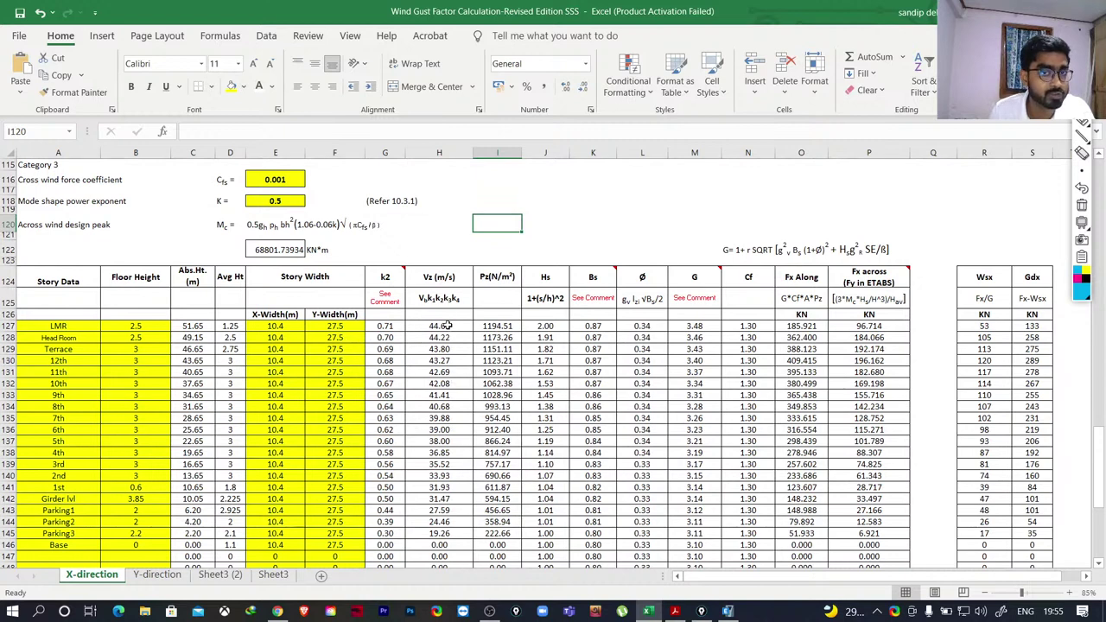
Check the Terrace elevation in the ETABS model and set the total height of building to 46.65 m in Excel.
scroll(449, 329, down, 3)
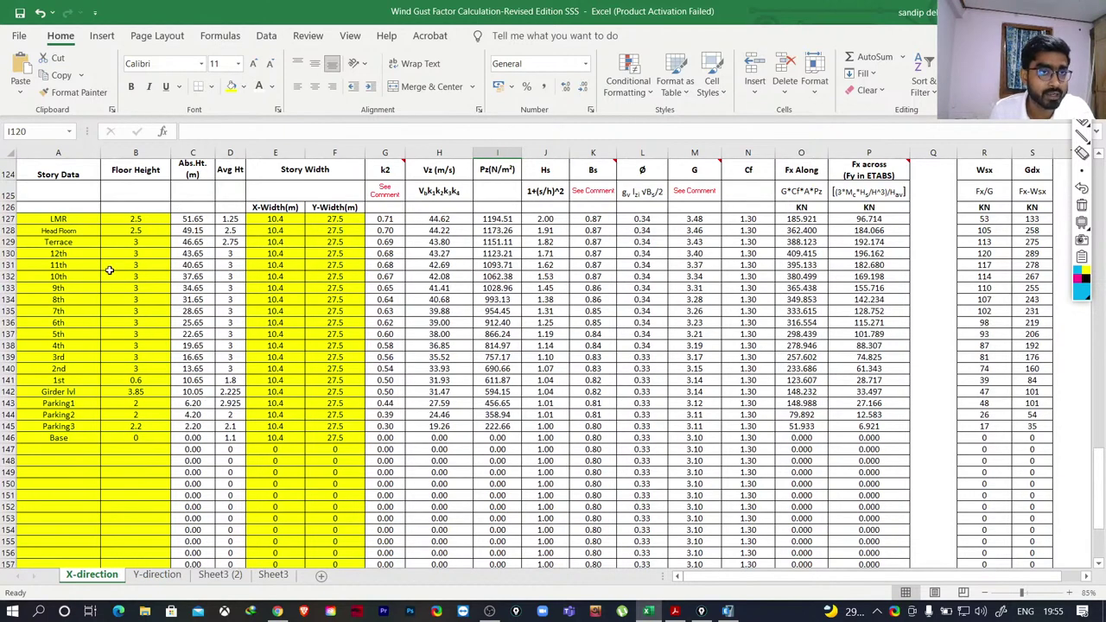
scroll(109, 271, up, 1)
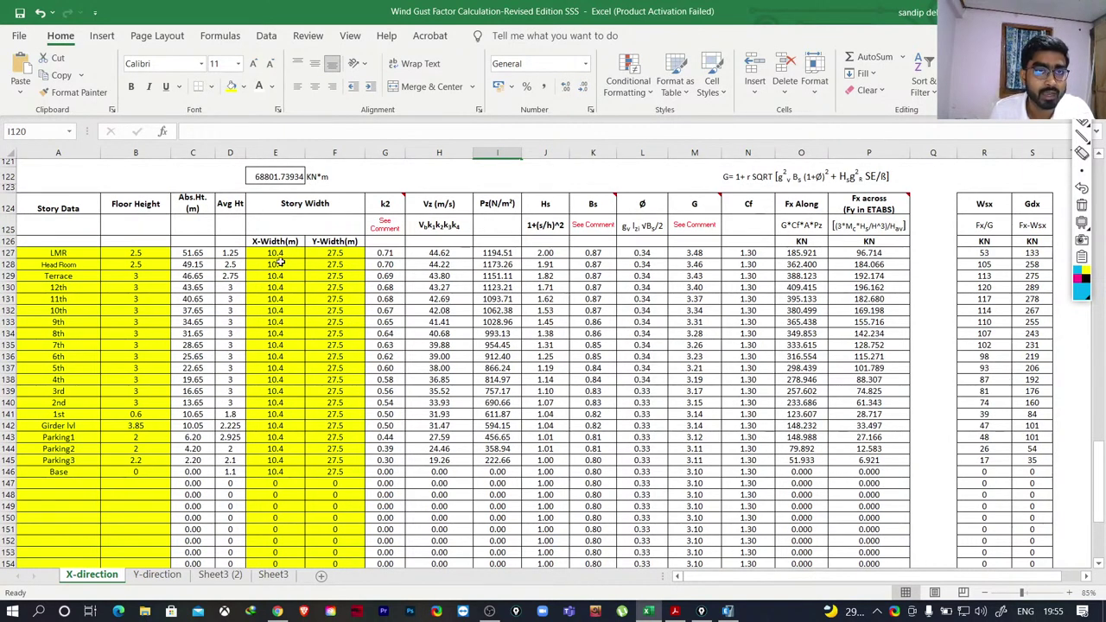
scroll(355, 280, up, 20)
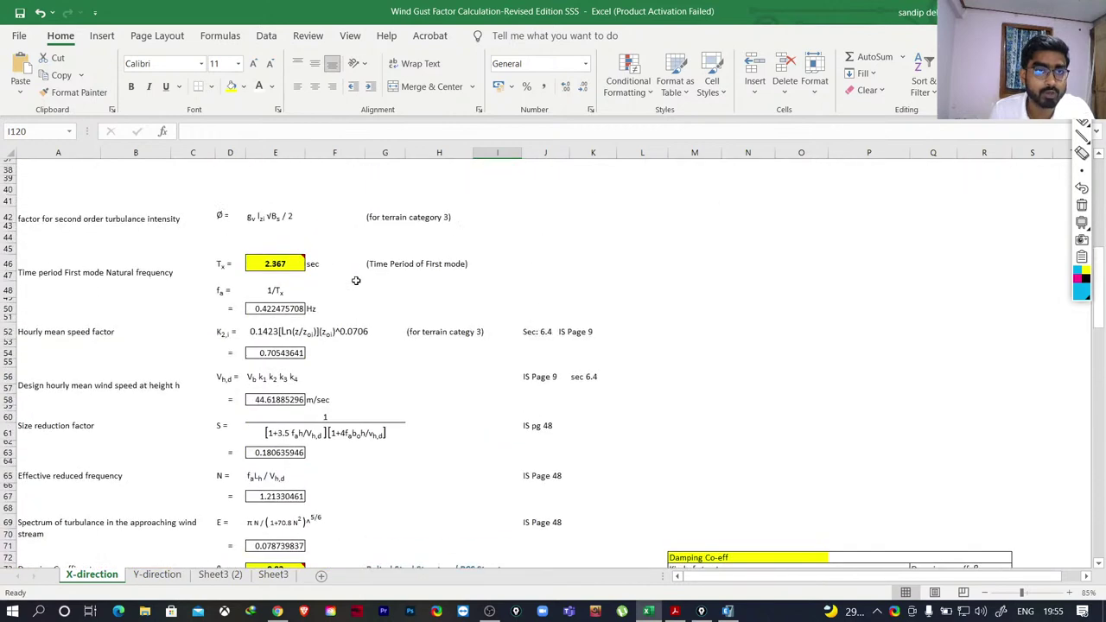
scroll(355, 280, up, 10)
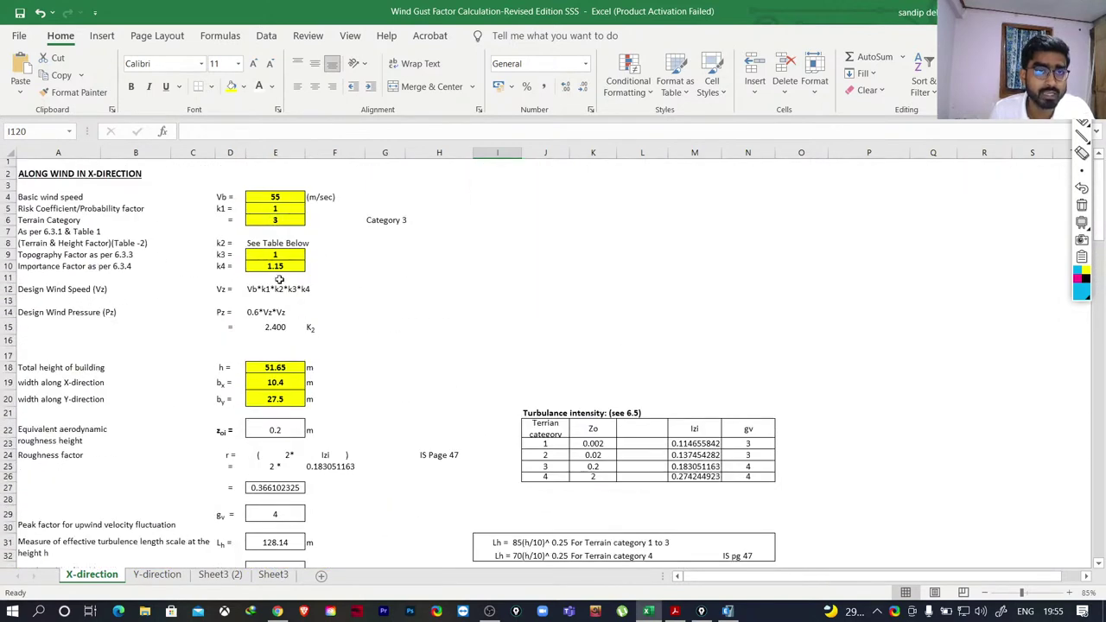
scroll(303, 277, down, 2)
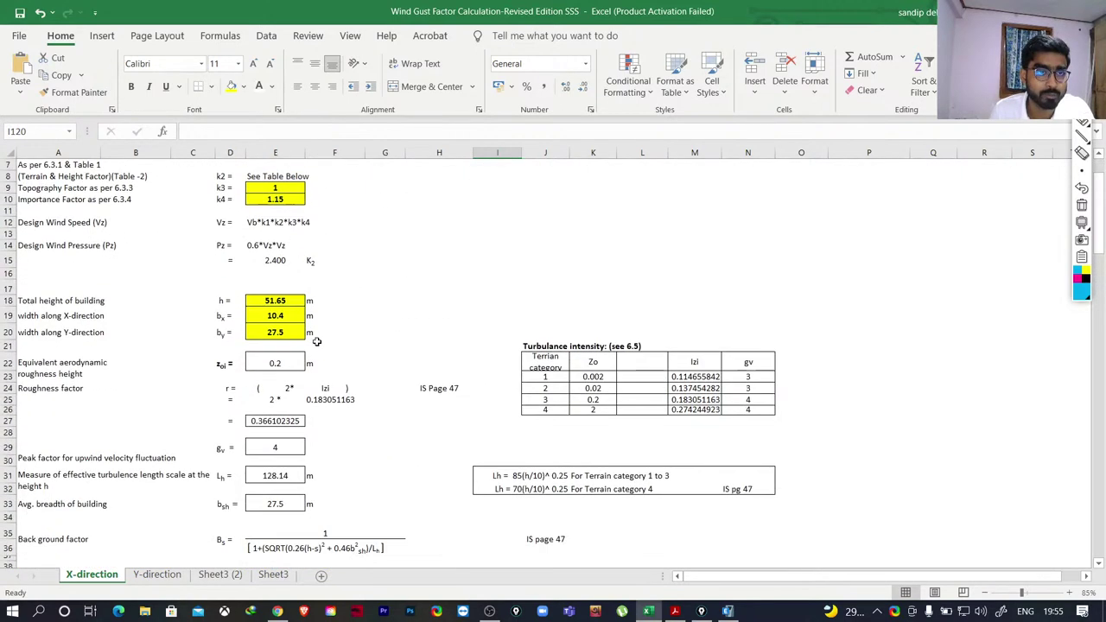
click(282, 301)
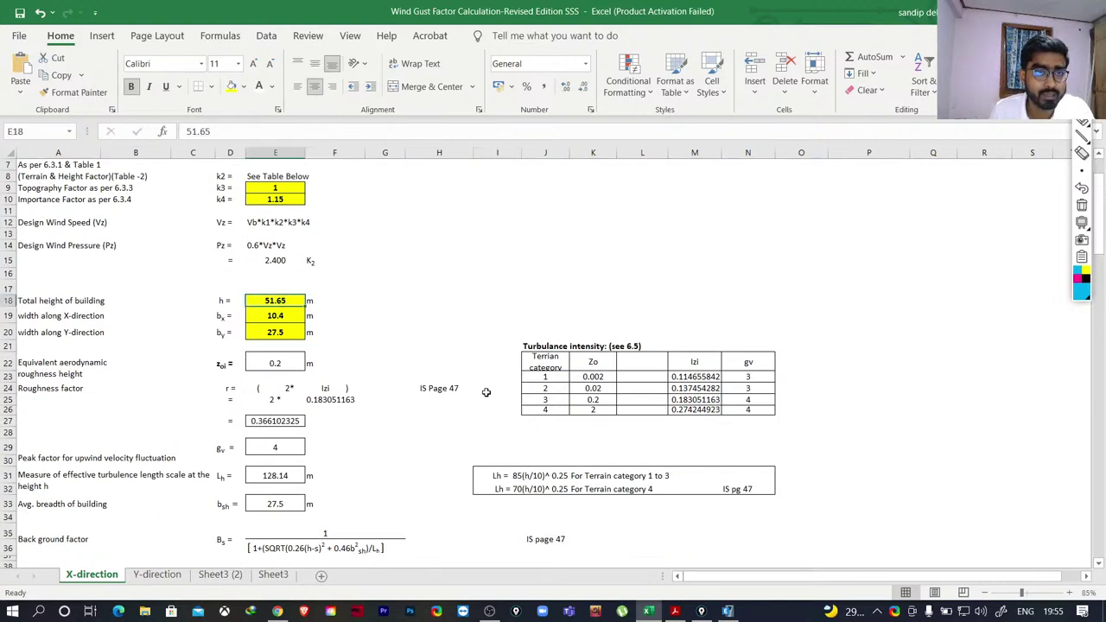
click(731, 612)
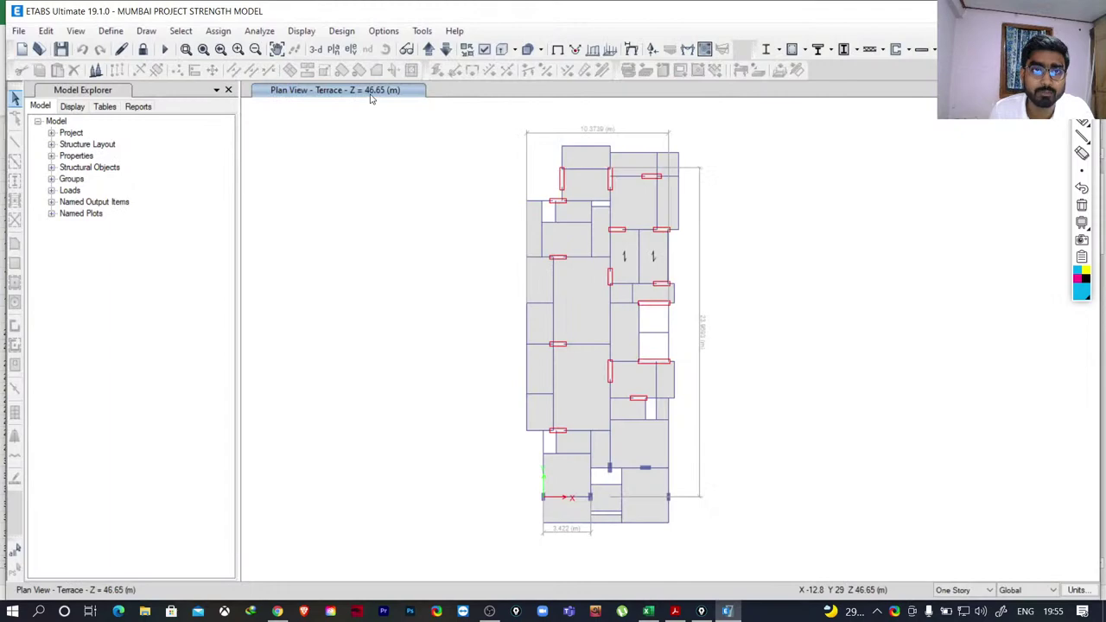
key(alt+Tab)
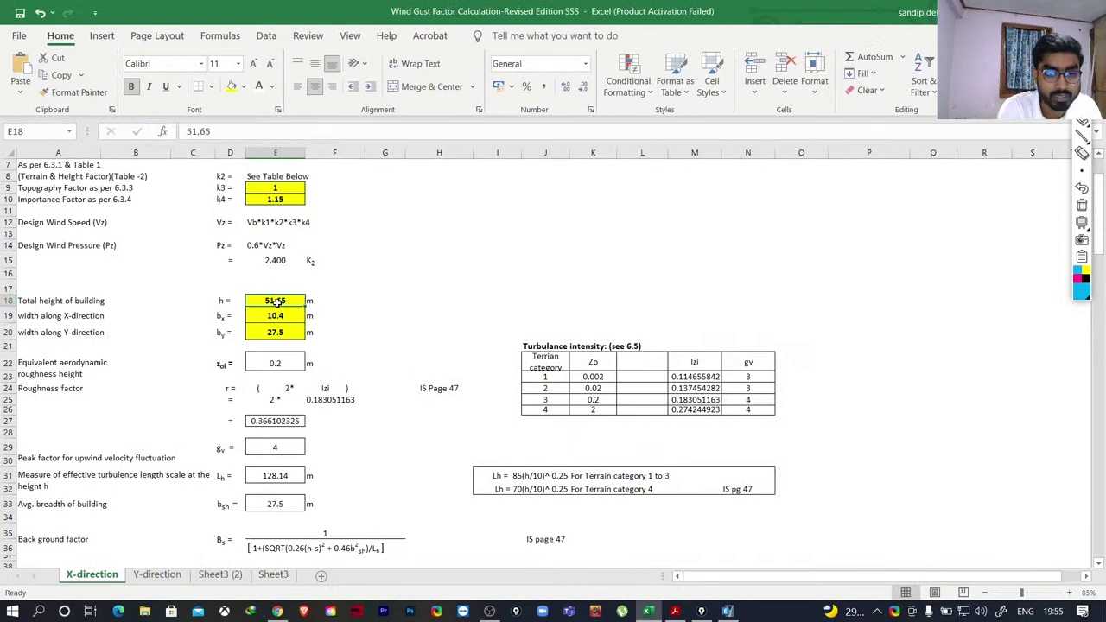
text(46.65)
key(Return)
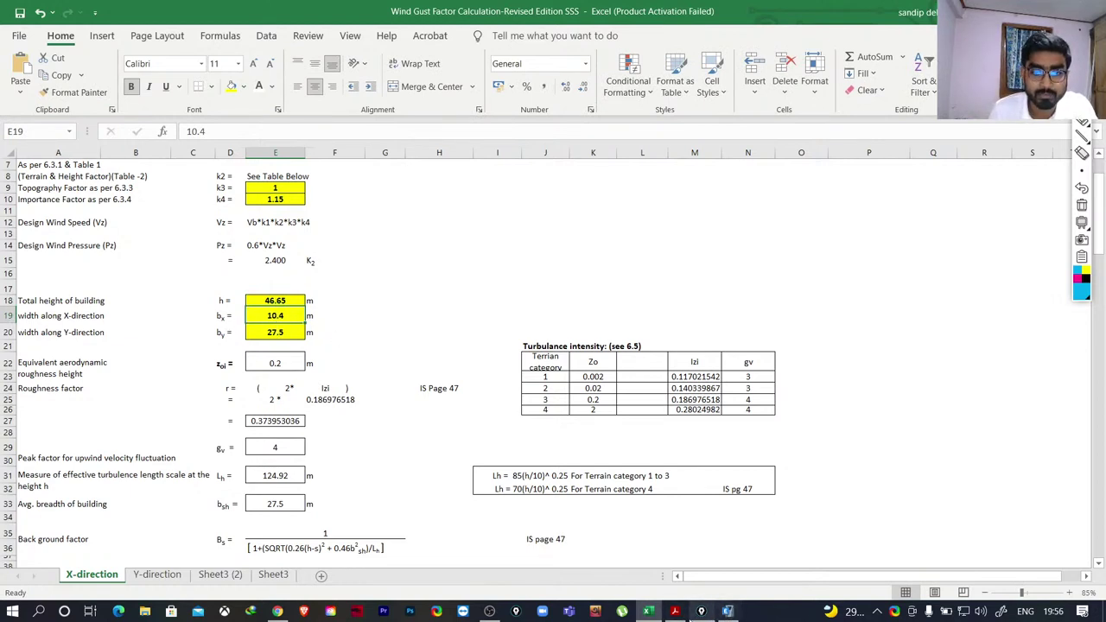
Switch to ETABS and draw a dimension line on the Terrace plan from the lower corner column joint to the slab edge along Y.
click(728, 611)
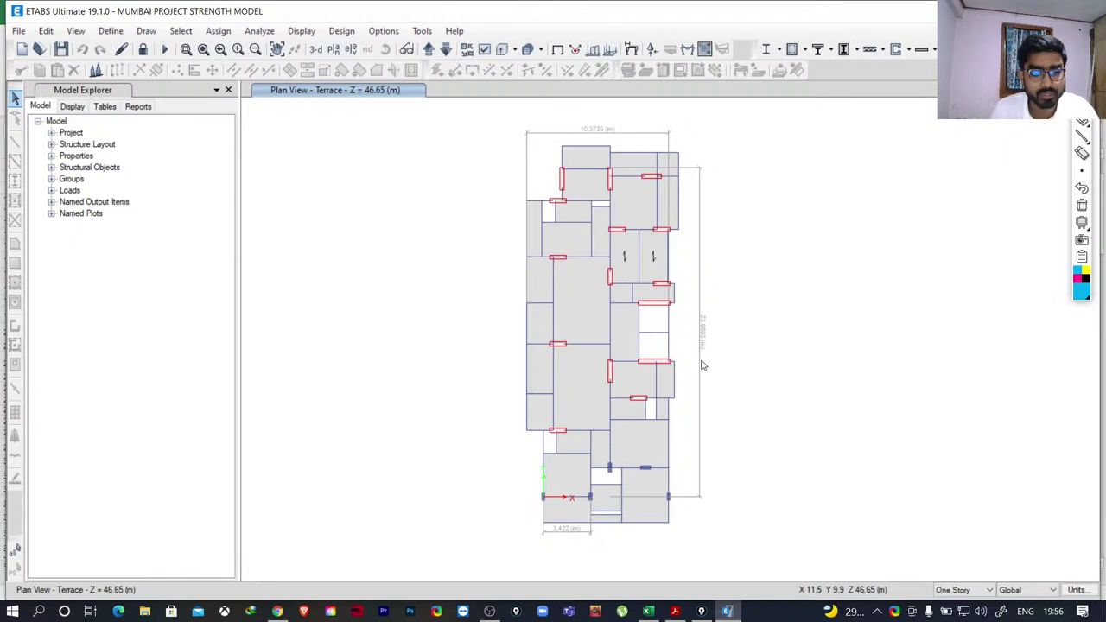
scroll(704, 368, up, 3)
scroll(701, 354, down, 3)
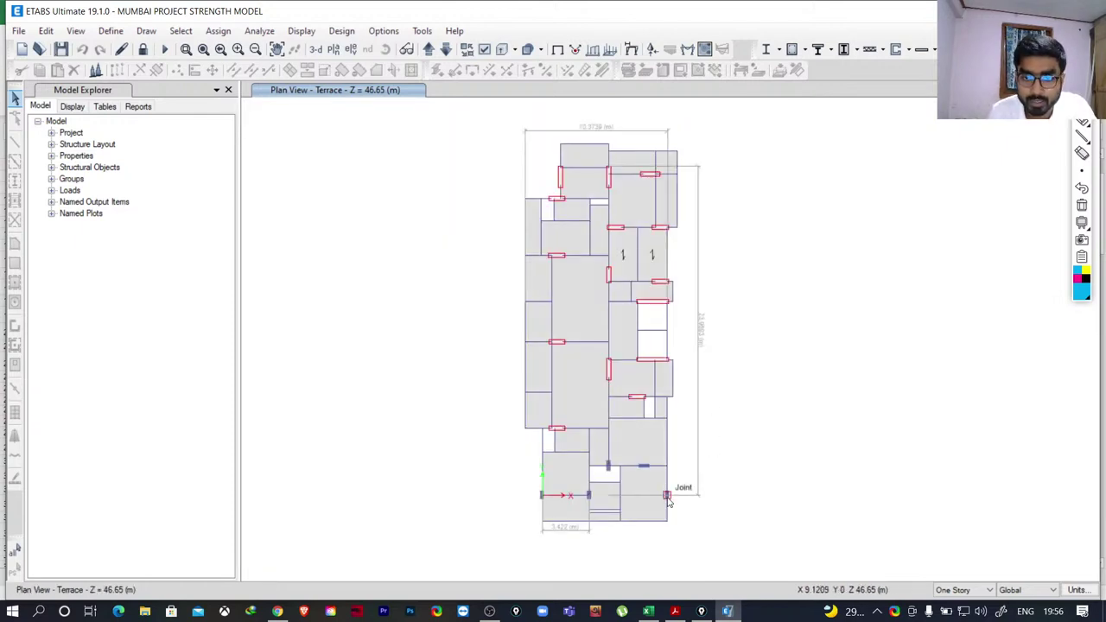
click(146, 30)
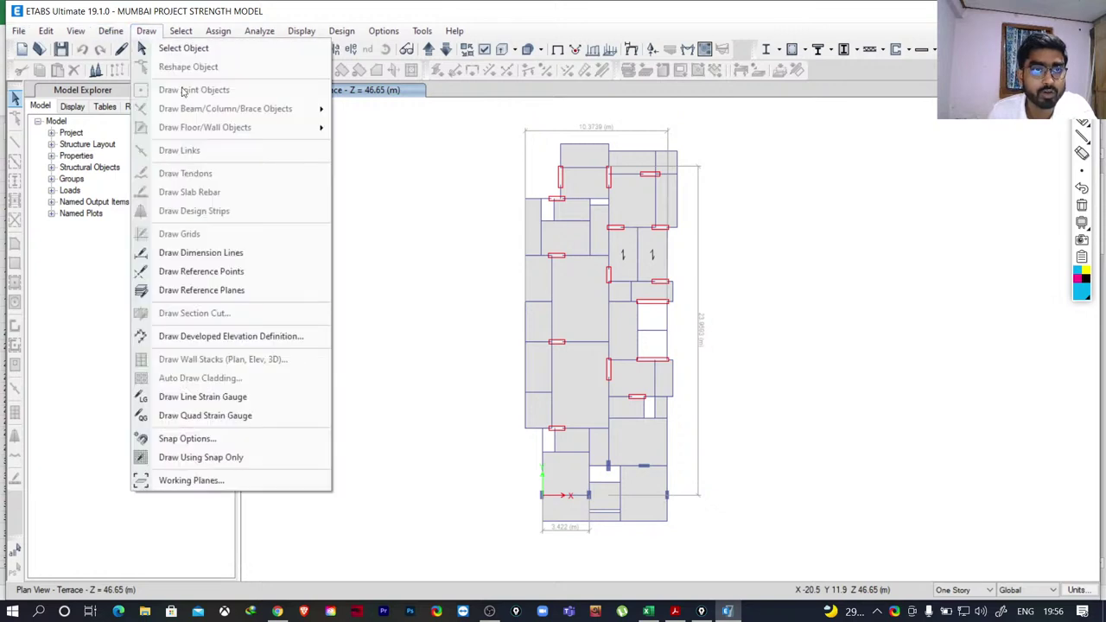
click(667, 495)
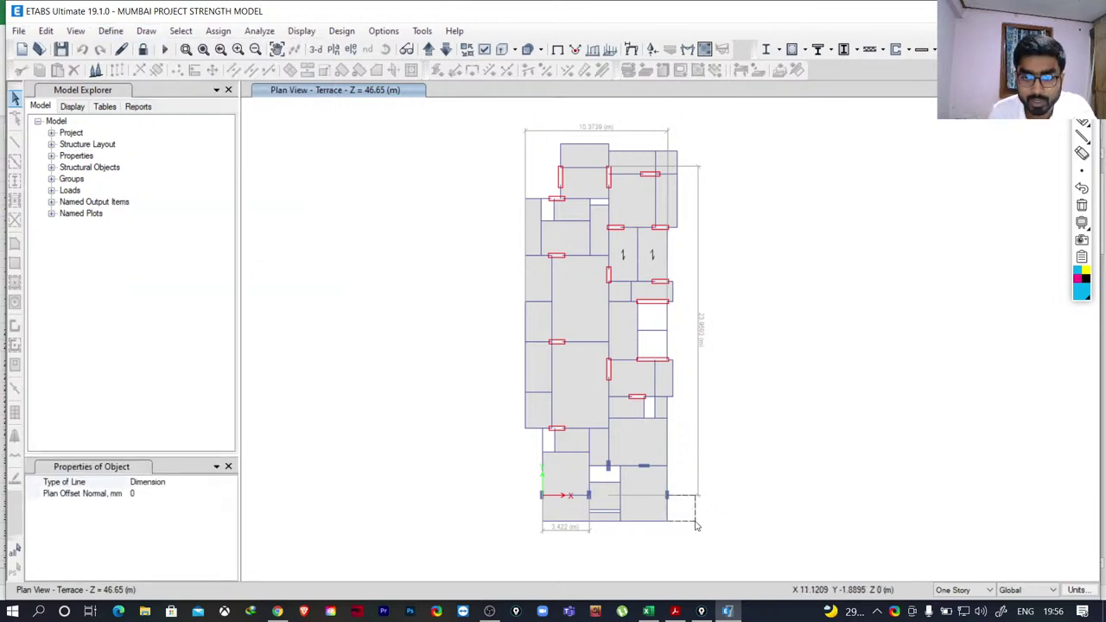
click(699, 501)
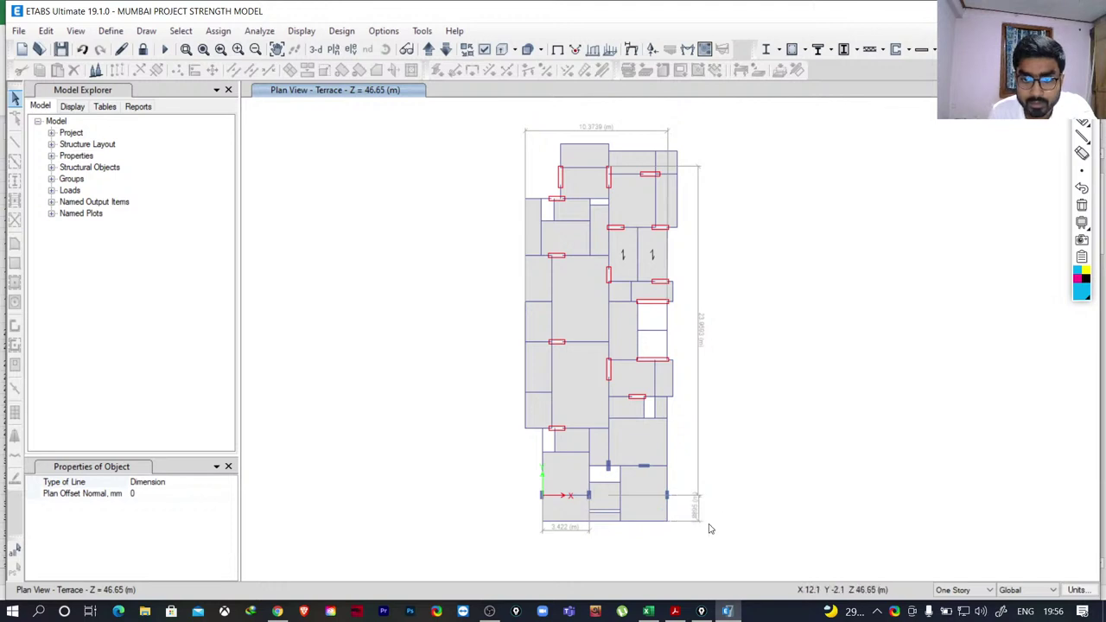
scroll(702, 517, up, 3)
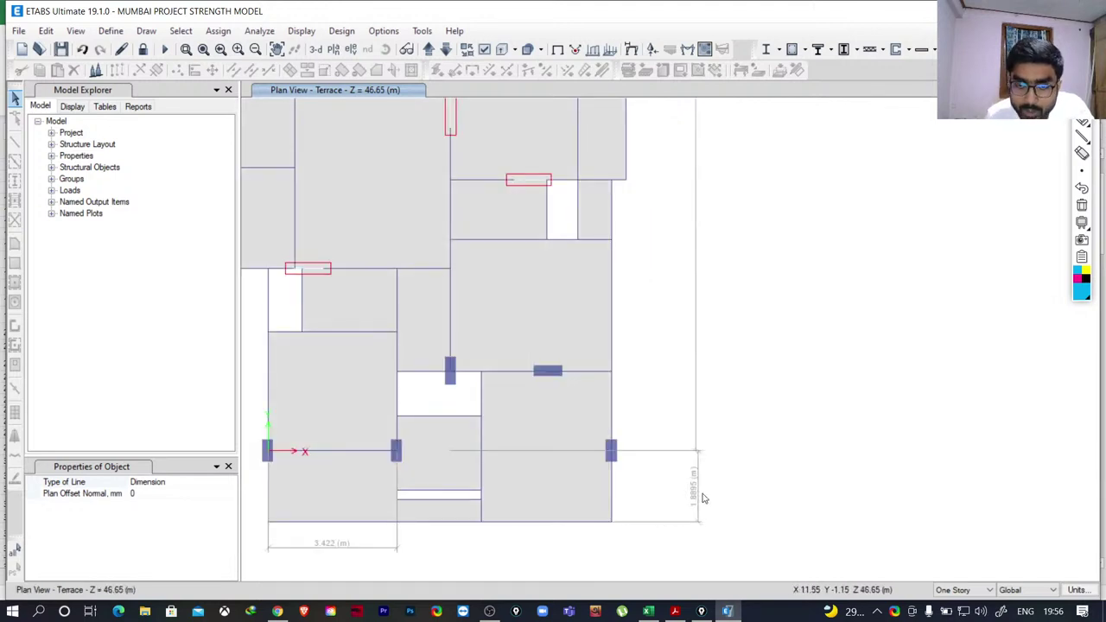
scroll(698, 516, down, 3)
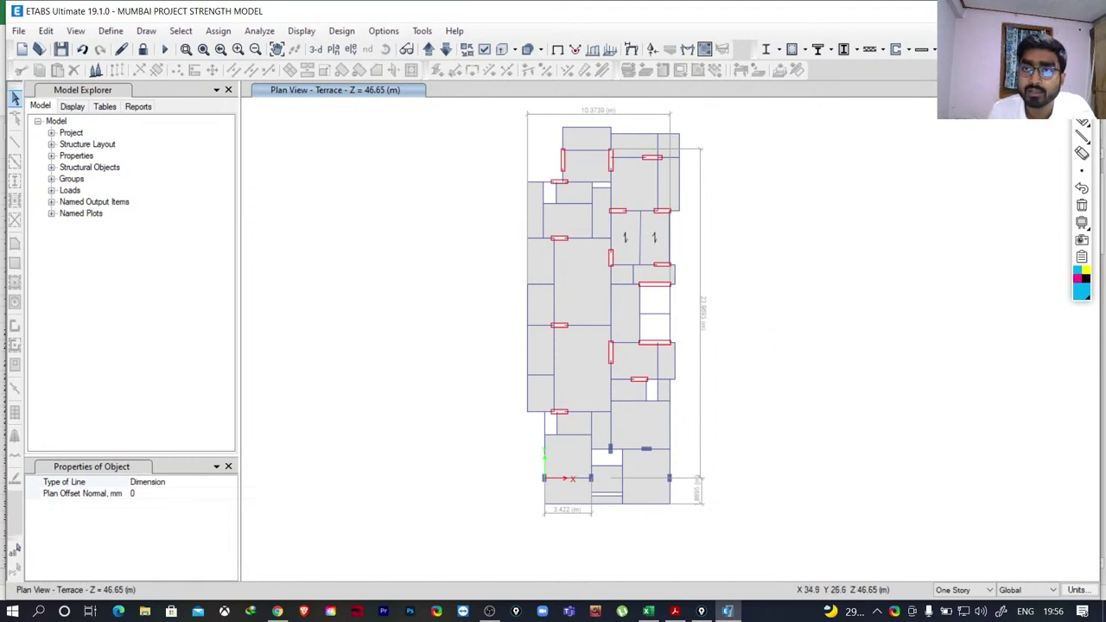
Compare the sheet's width along Y-direction with the ETABS plans from Terrace down to 10th, and return to Excel.
key(alt+Tab)
click(275, 332)
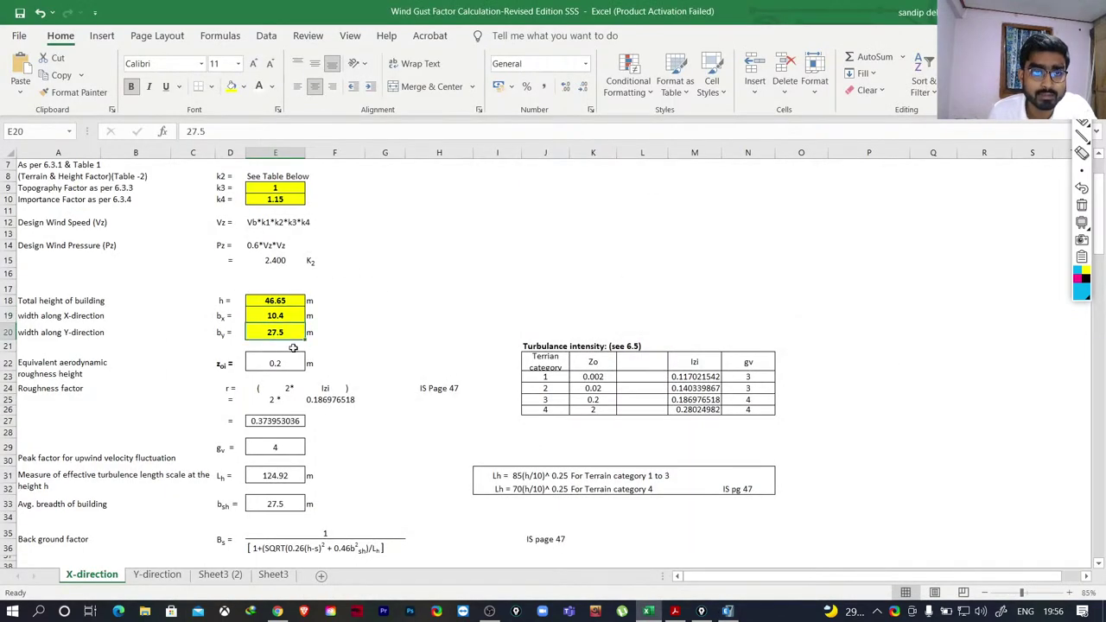
click(724, 611)
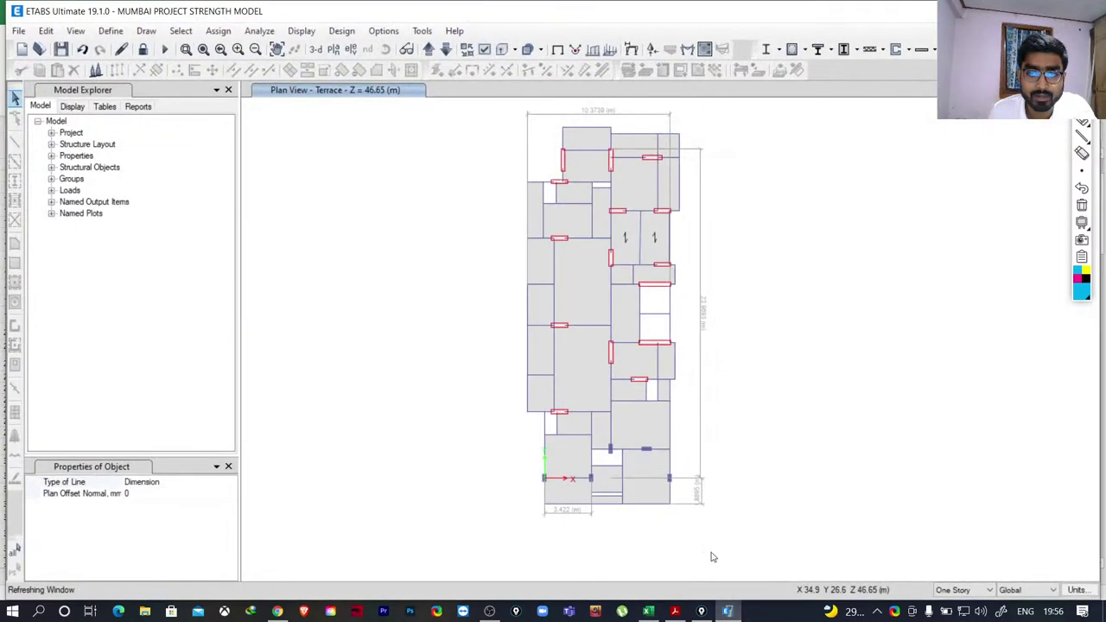
click(446, 50)
click(446, 49)
click(446, 49)
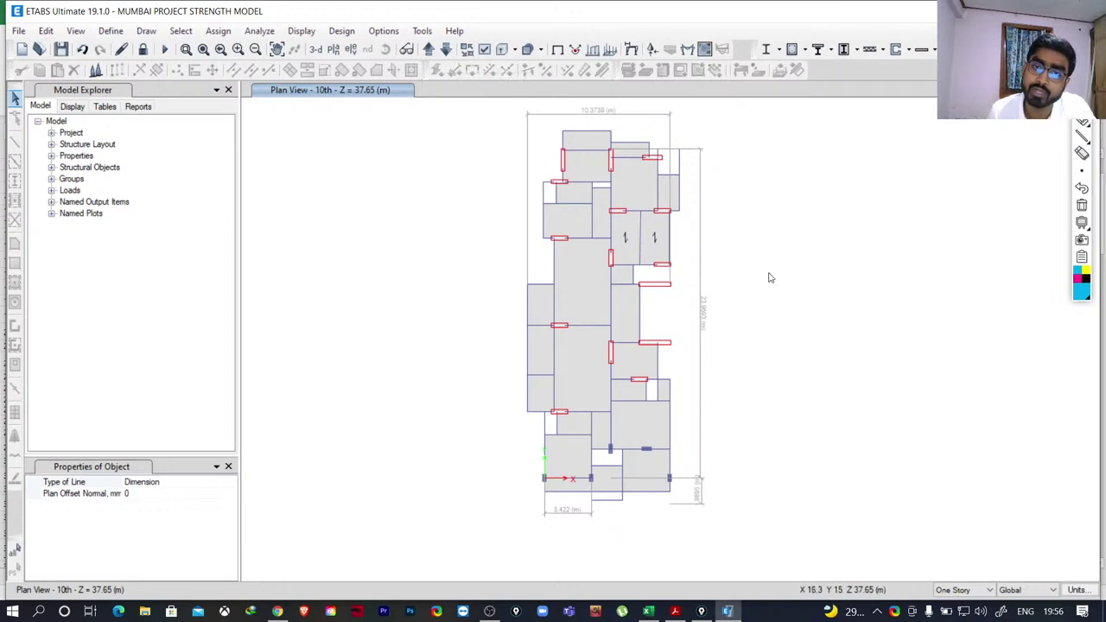
key(alt+Tab)
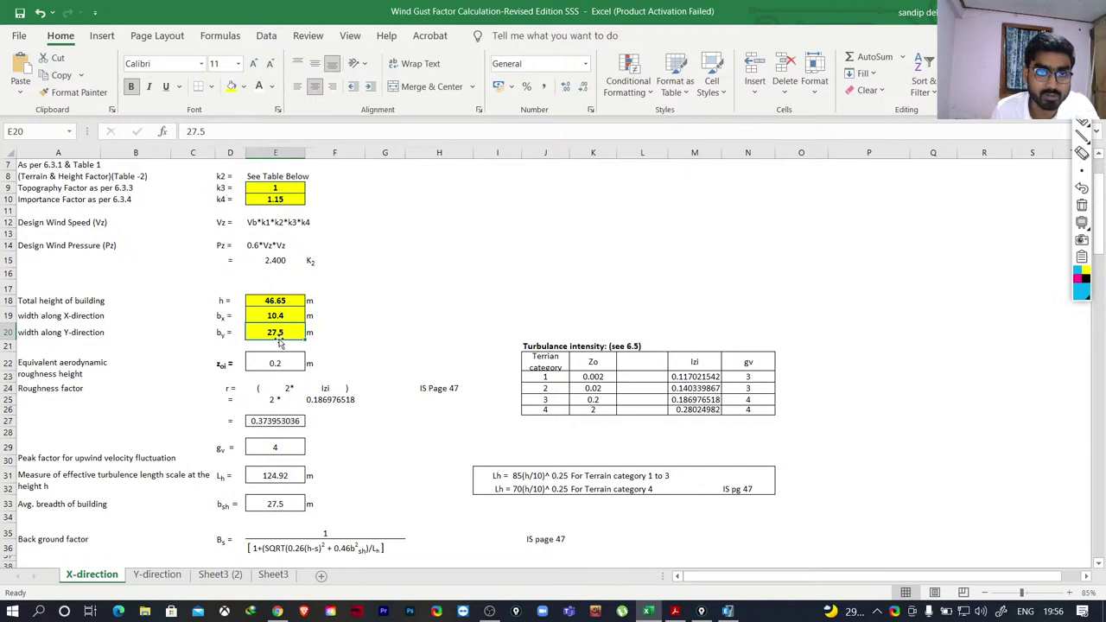
Set the building's width along Y-direction to 26 m.
text(2)
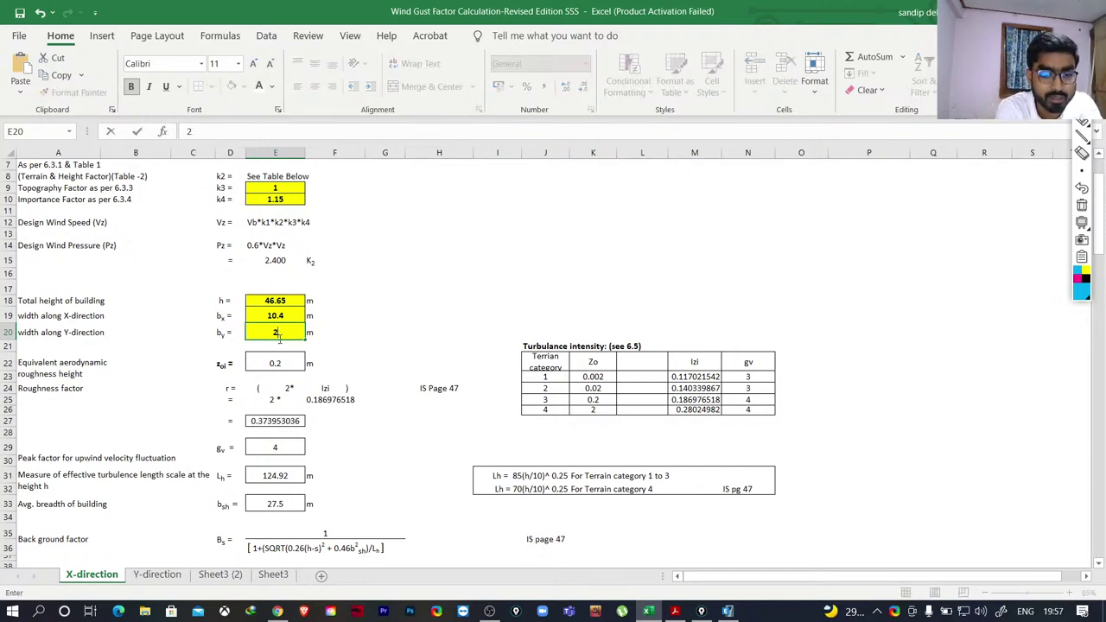
text(6.)
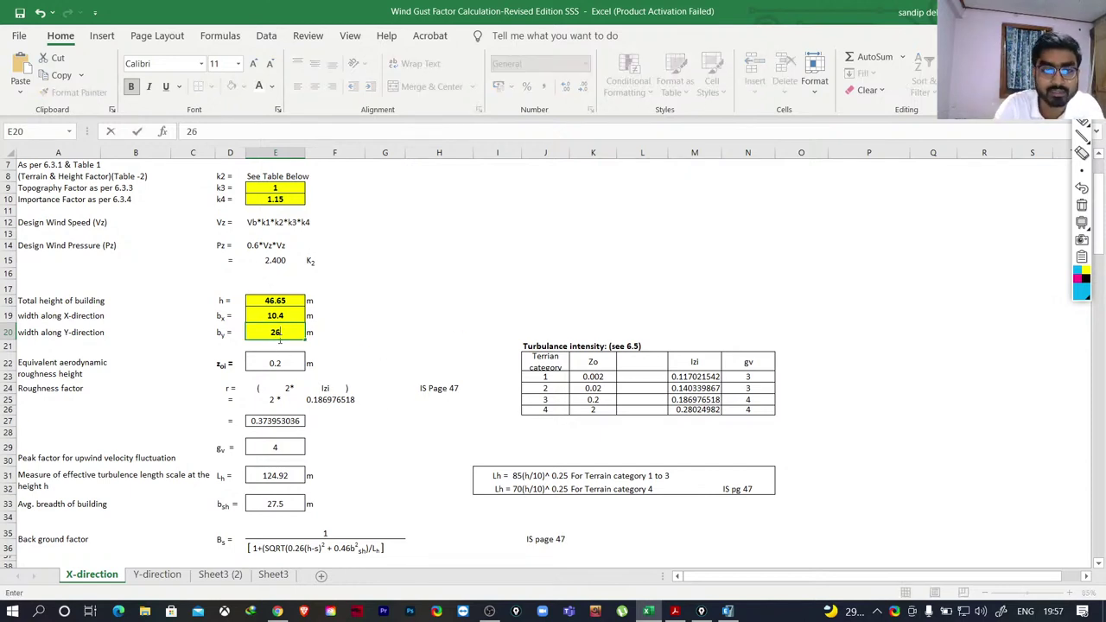
key(Return)
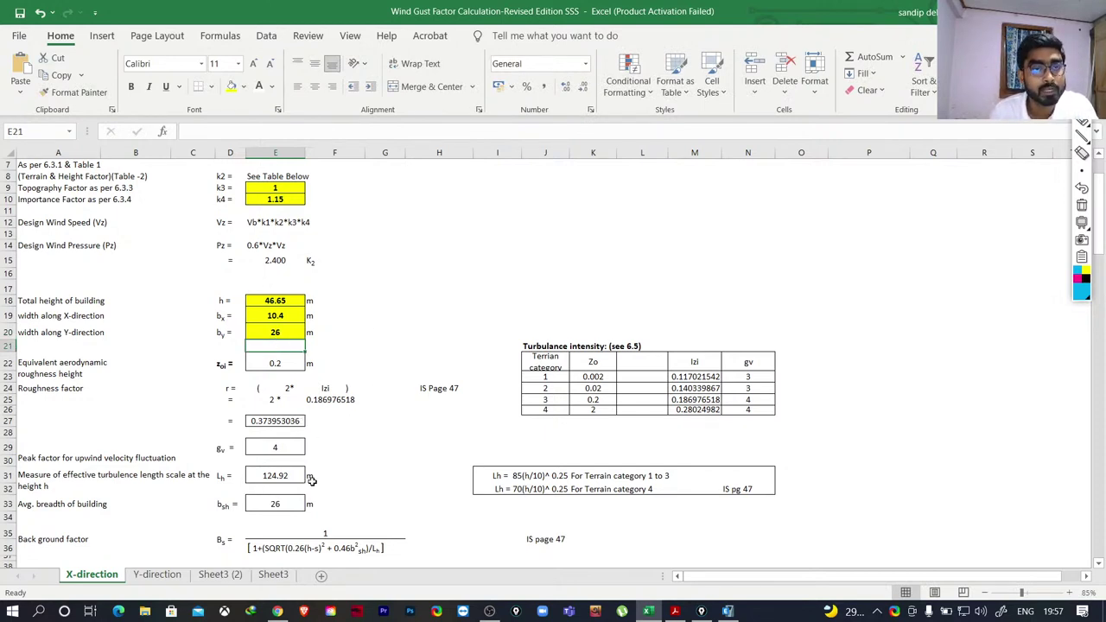
Review the sheet down to the story data table, check the plans up to LMR in the ETABS model, and return to Excel.
scroll(264, 300, down, 2)
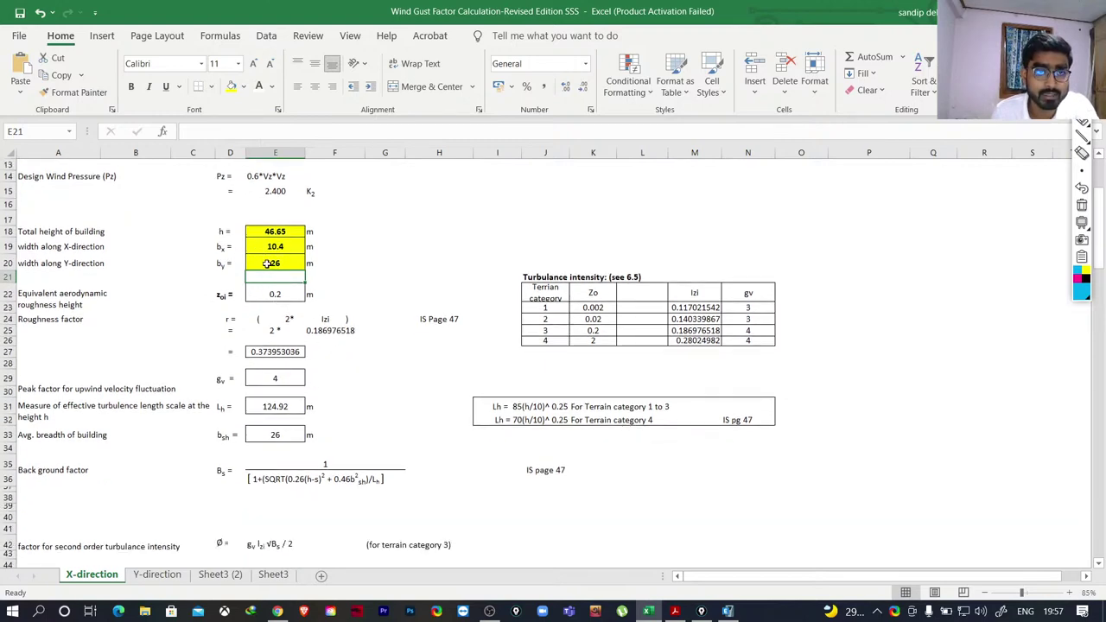
scroll(314, 278, down, 20)
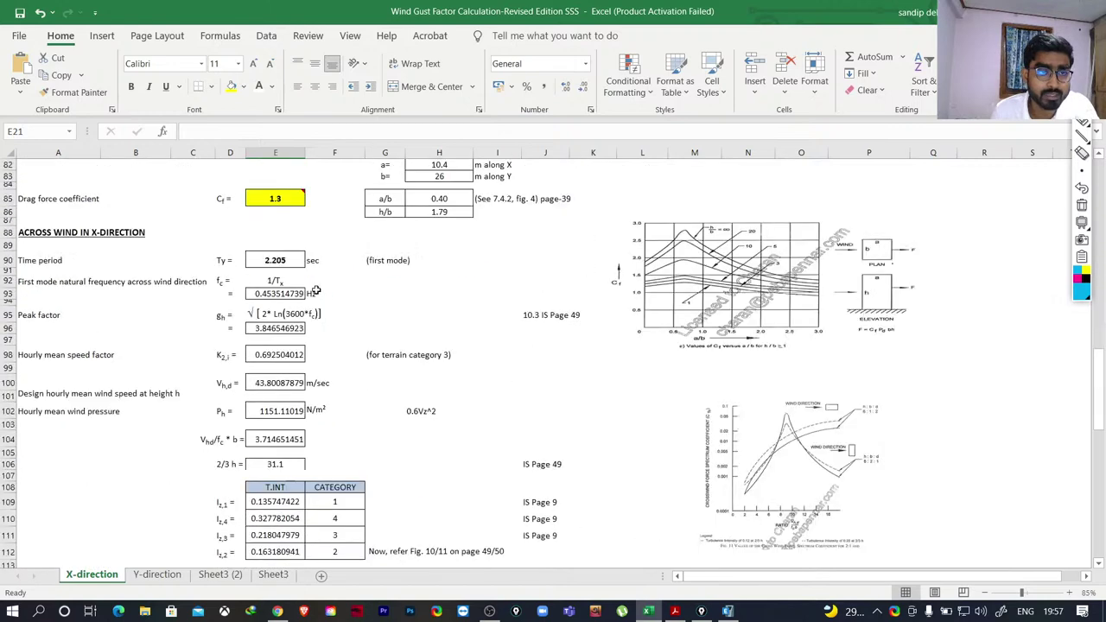
scroll(318, 292, down, 5)
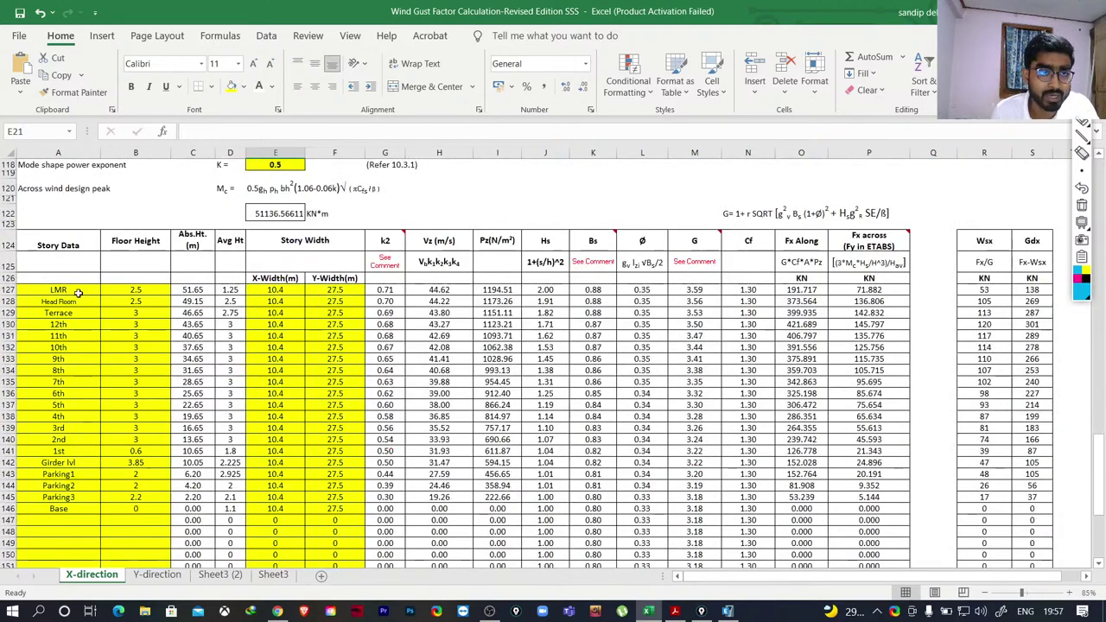
scroll(333, 298, up, 6)
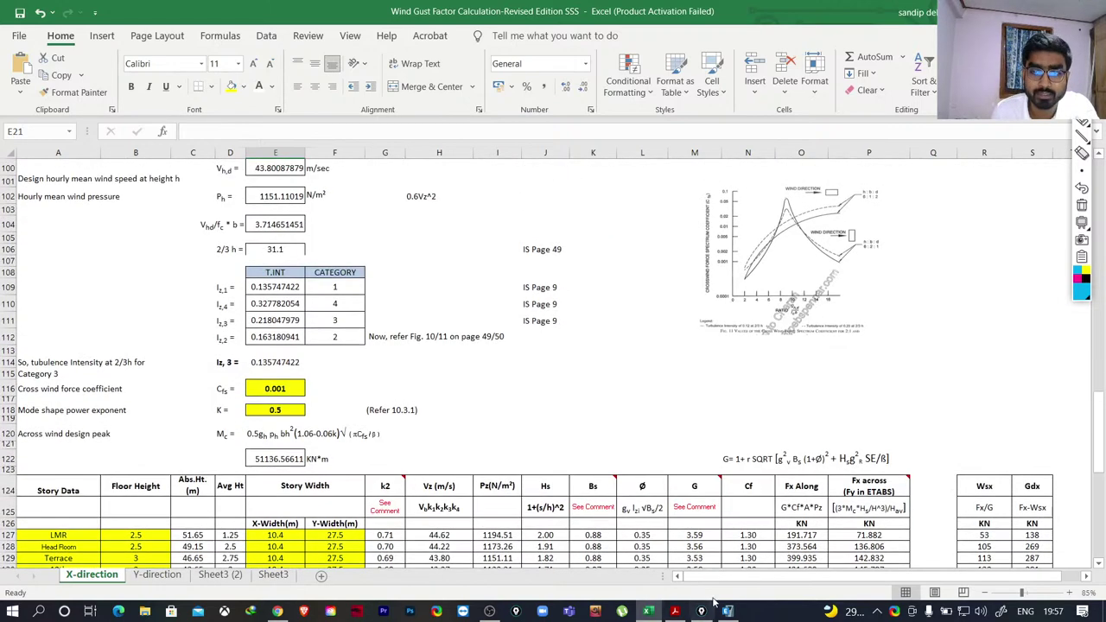
click(728, 611)
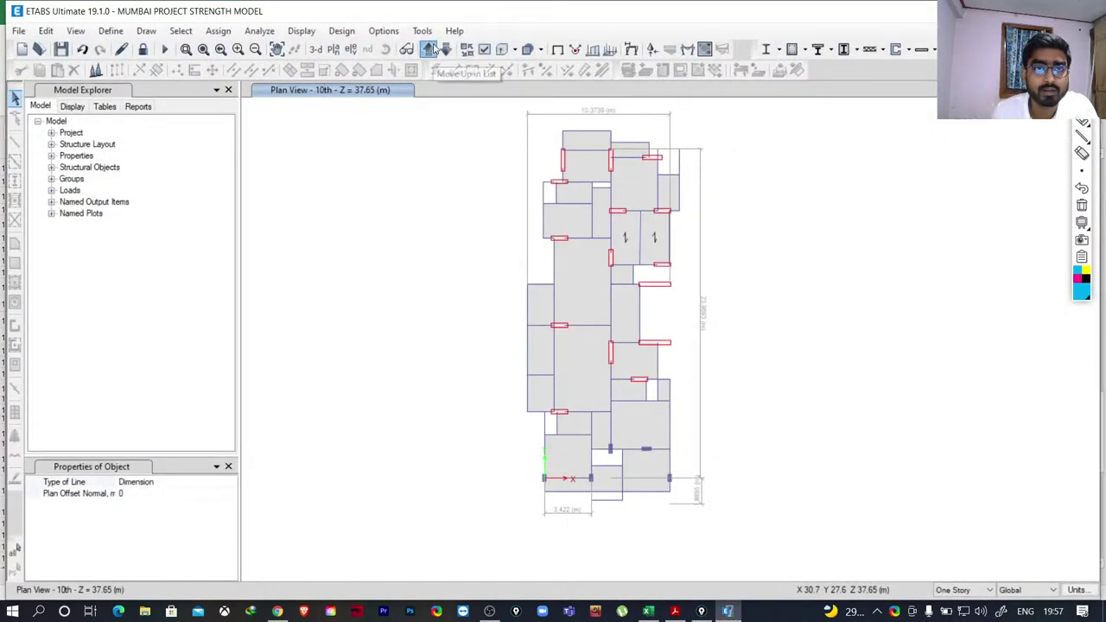
click(429, 49)
click(435, 49)
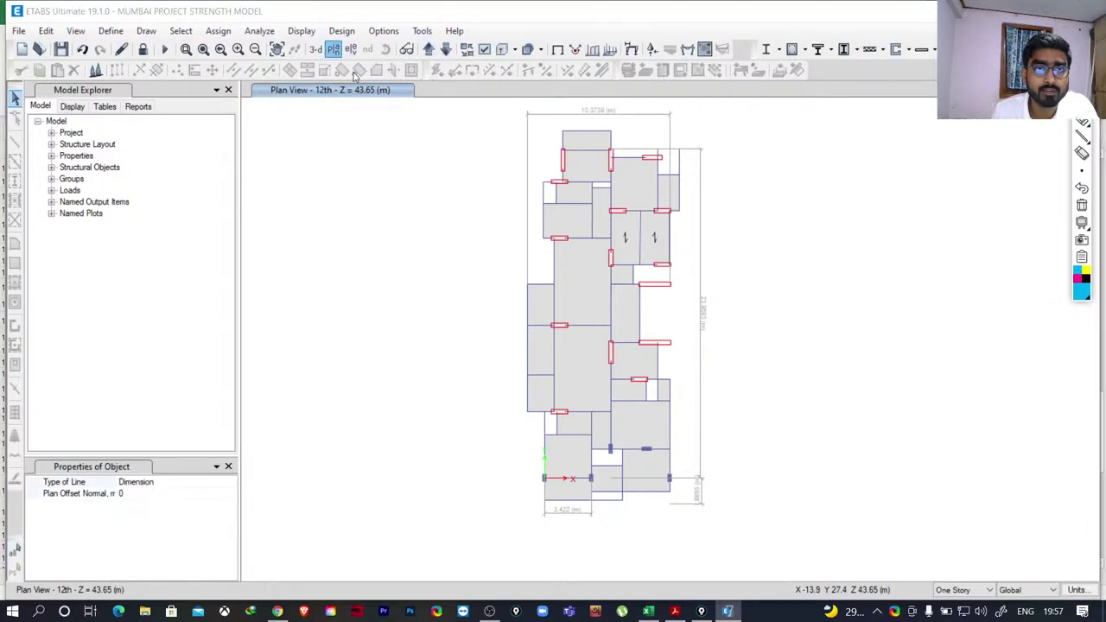
click(334, 49)
click(488, 475)
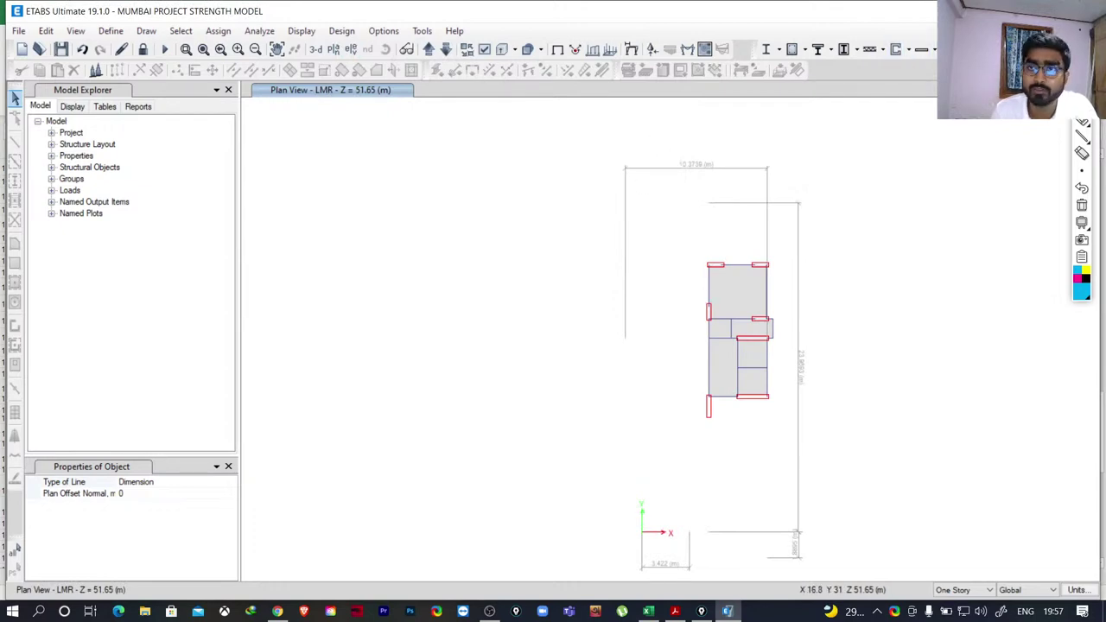
key(alt+Tab)
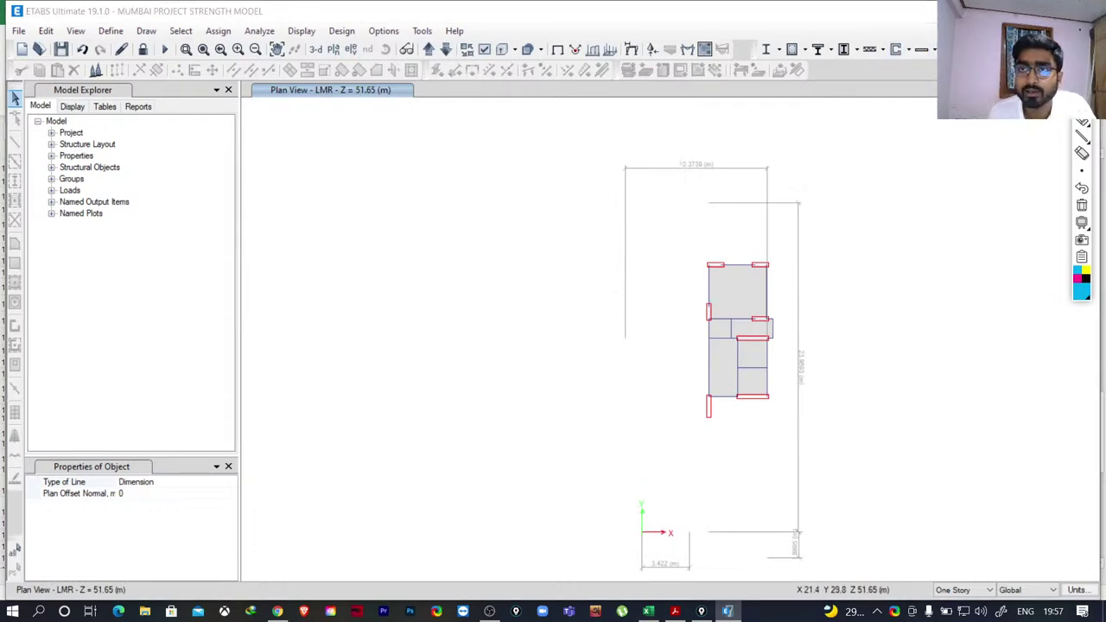
Set the total height of building to 51.65 m to match the LMR elevation.
scroll(306, 319, up, 20)
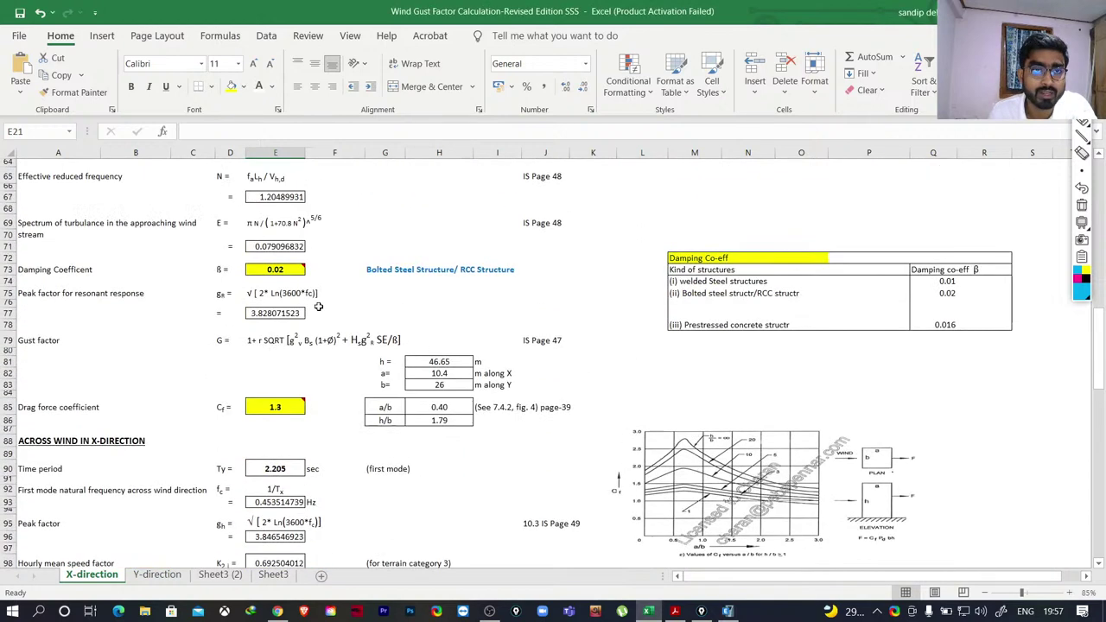
scroll(327, 301, up, 10)
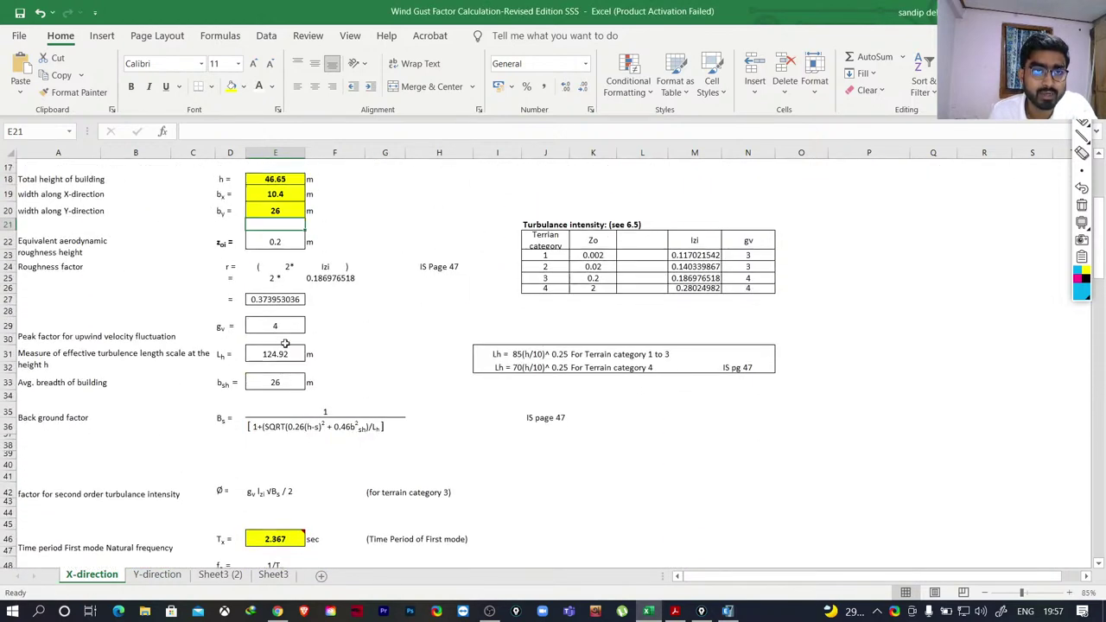
click(277, 336)
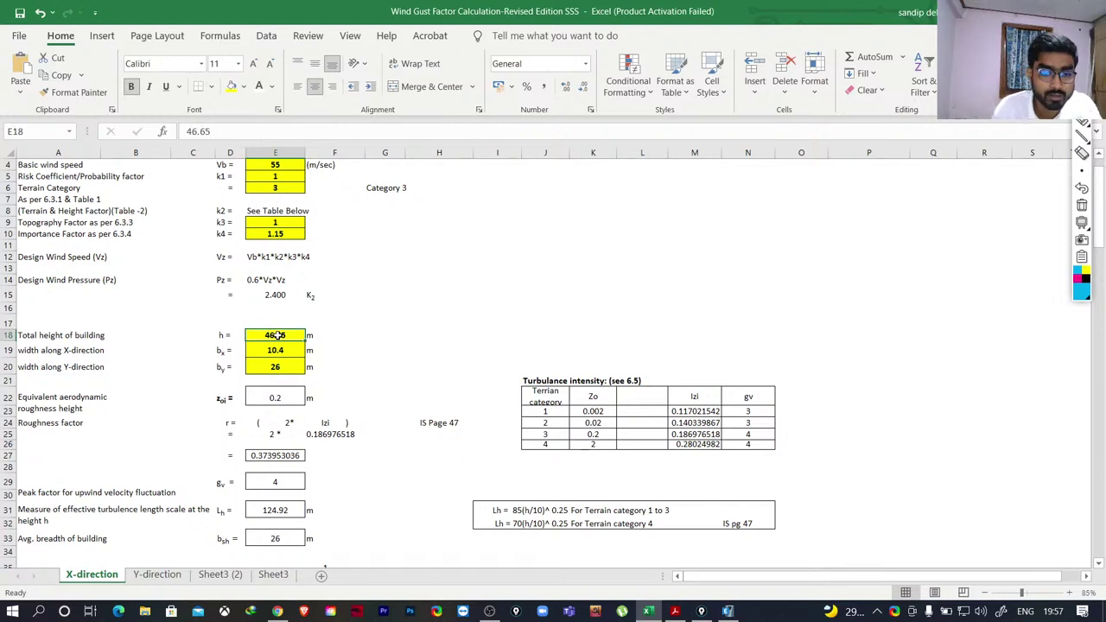
text(51)
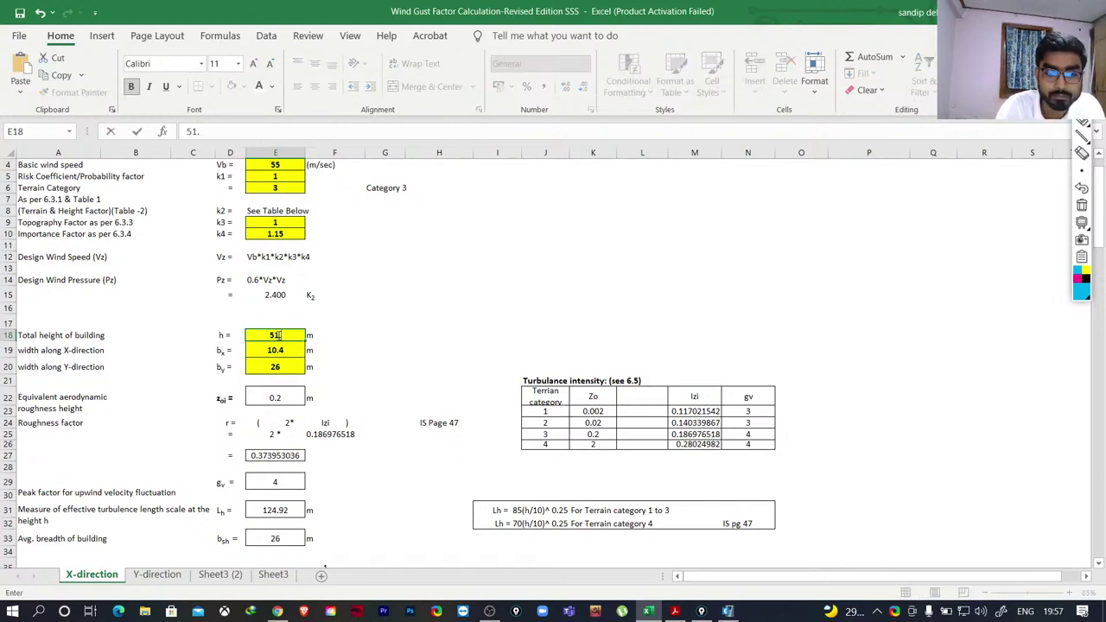
key(Return)
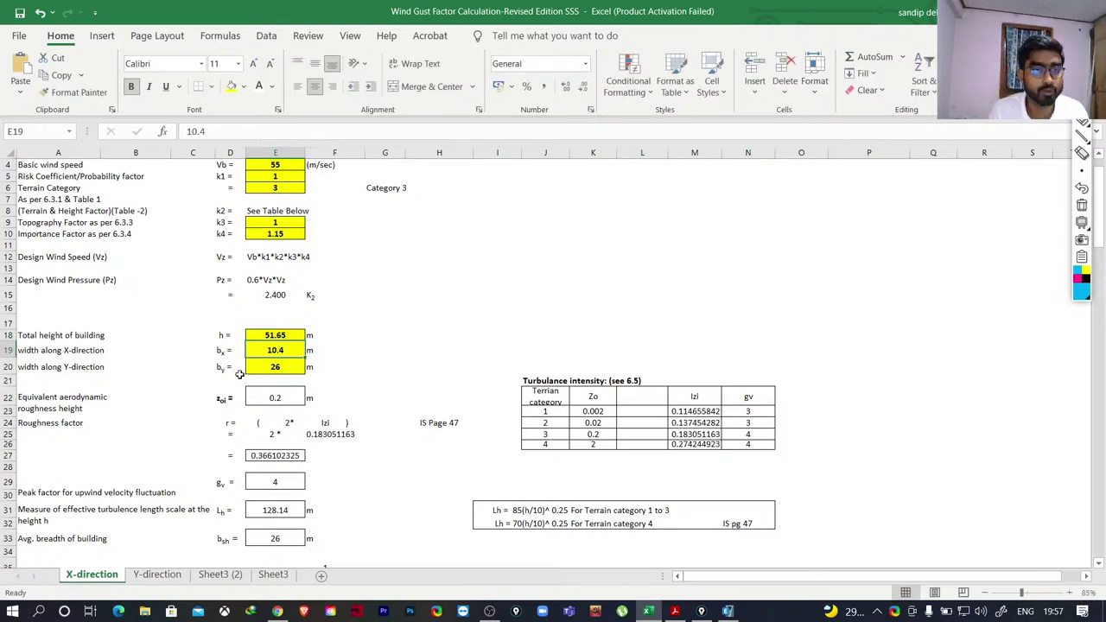
Compare the sheet's turbulence length, average breadth and background factor rows with clause 10.2 in the IS-875 PDF, and return to Excel.
click(273, 368)
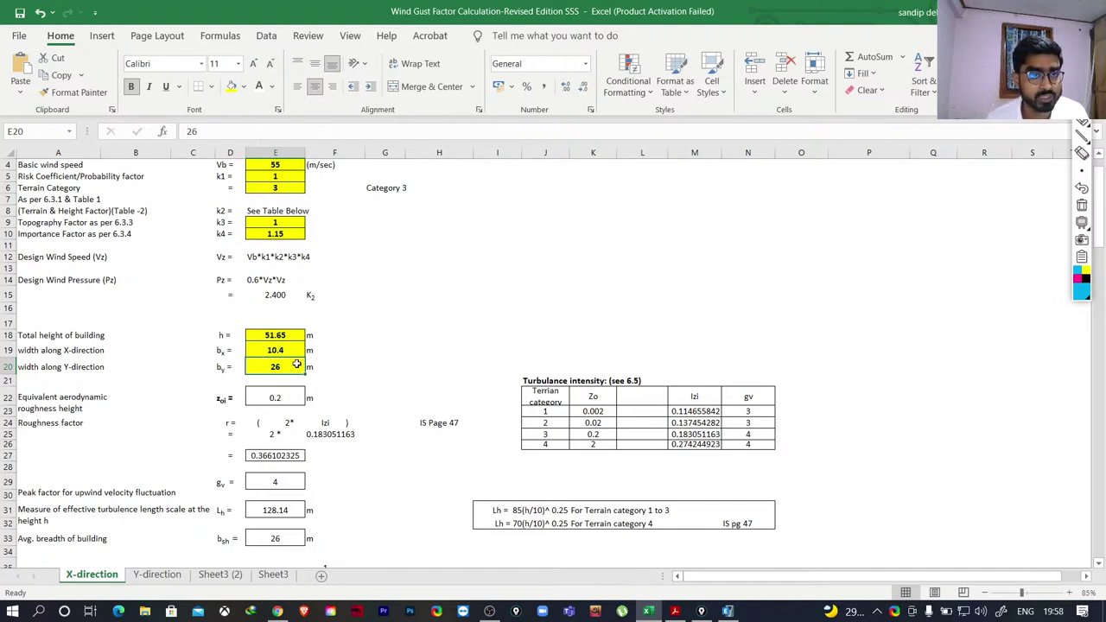
scroll(303, 363, down, 2)
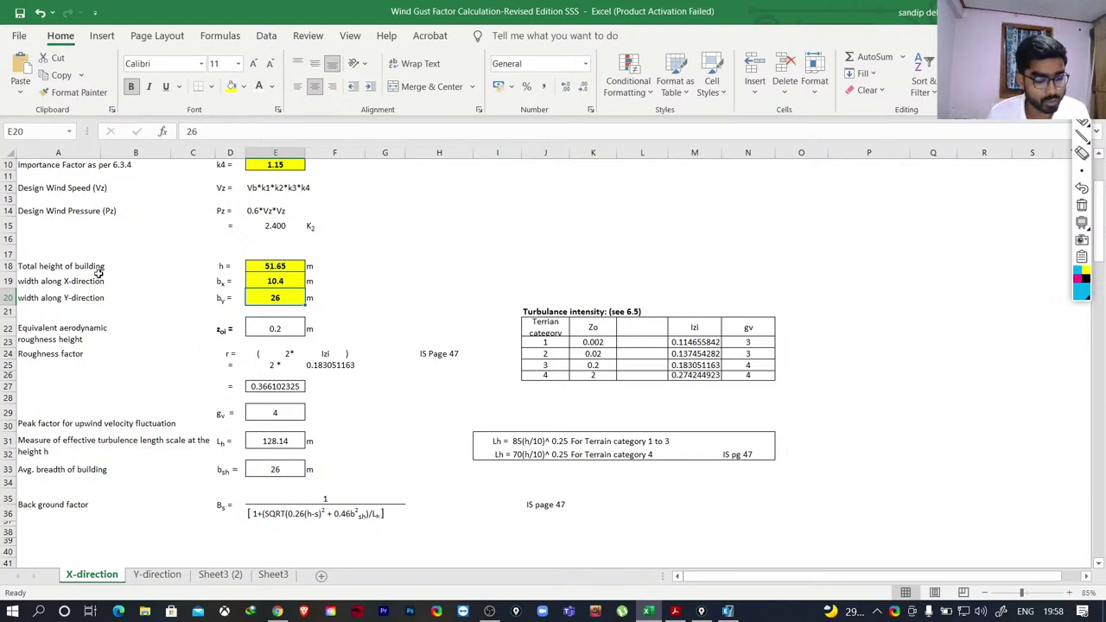
scroll(232, 361, down, 1)
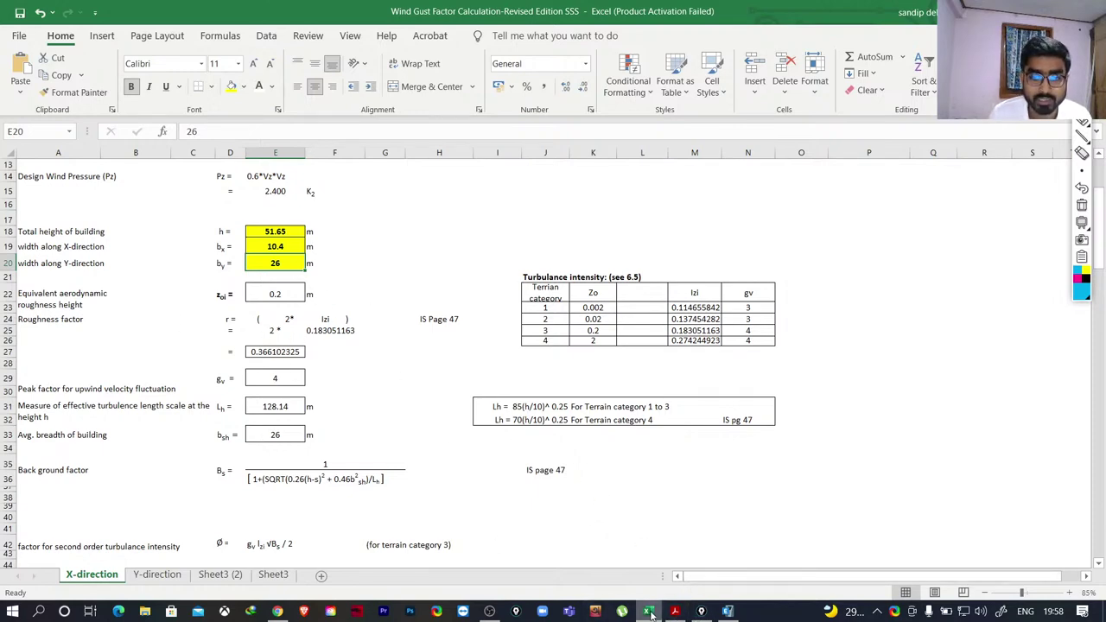
click(677, 612)
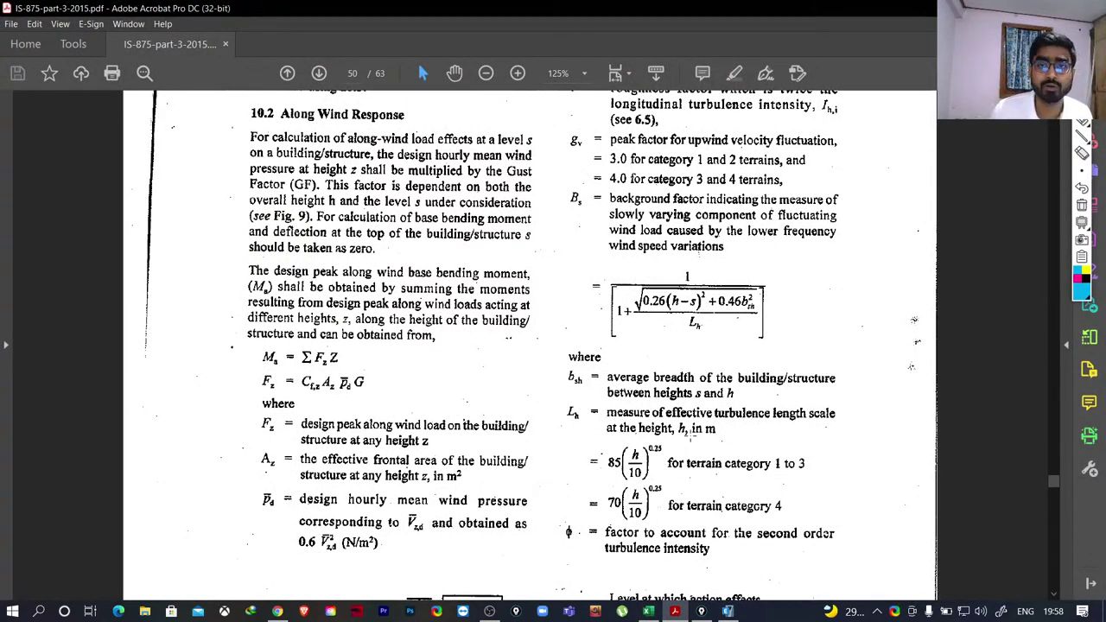
click(648, 612)
Examine the along wind calculation in X-direction down to the drag force coefficient and its a/b and h/b ratios.
scroll(406, 406, down, 8)
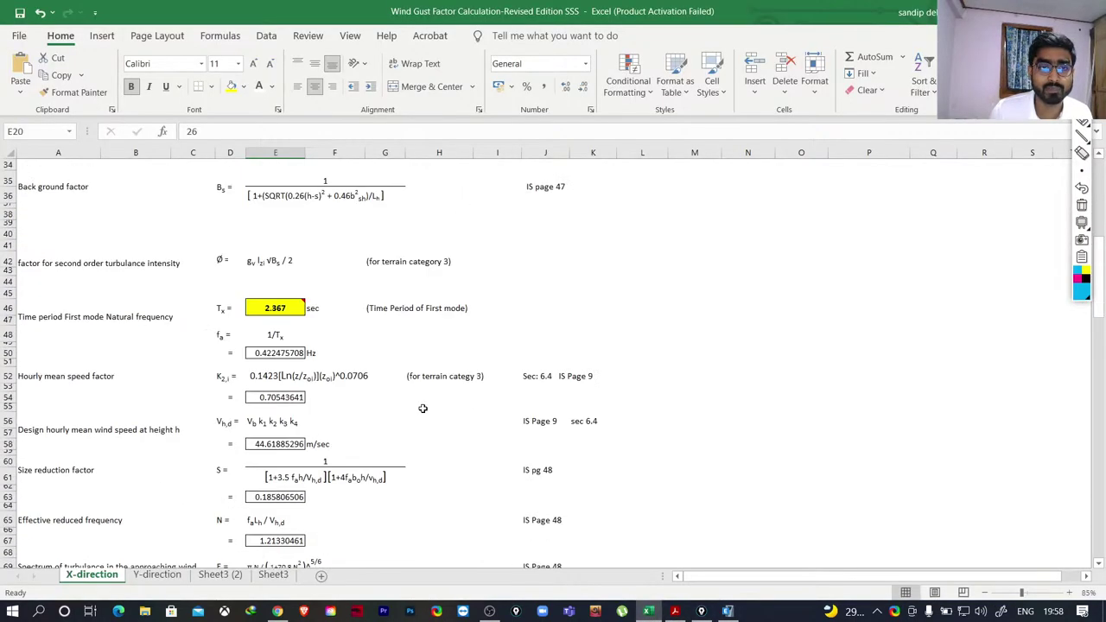
scroll(427, 389, up, 12)
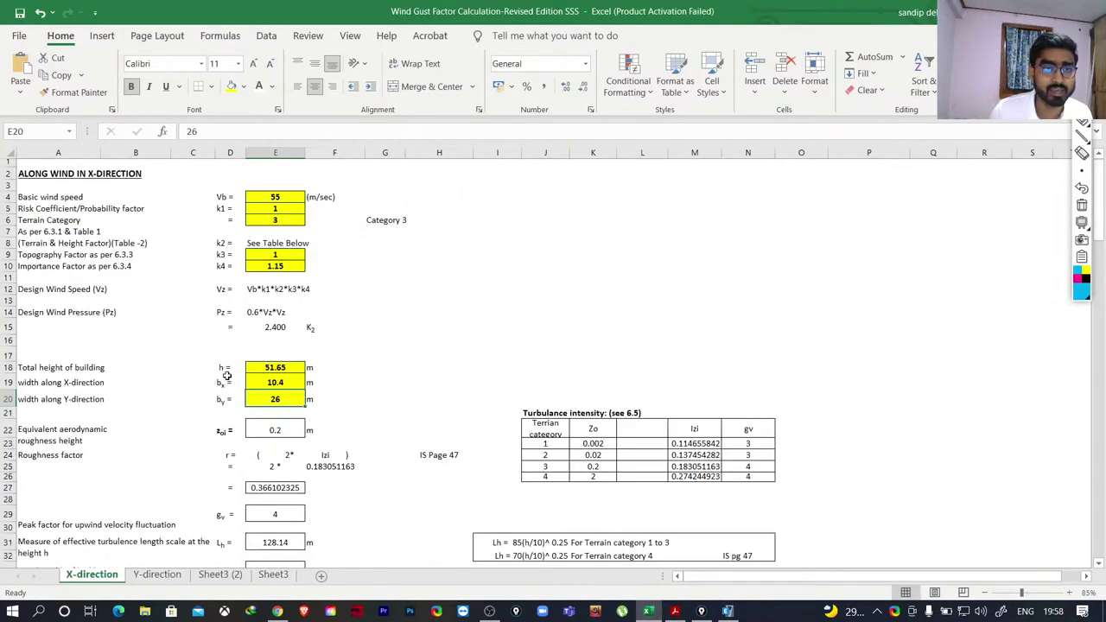
scroll(338, 406, down, 12)
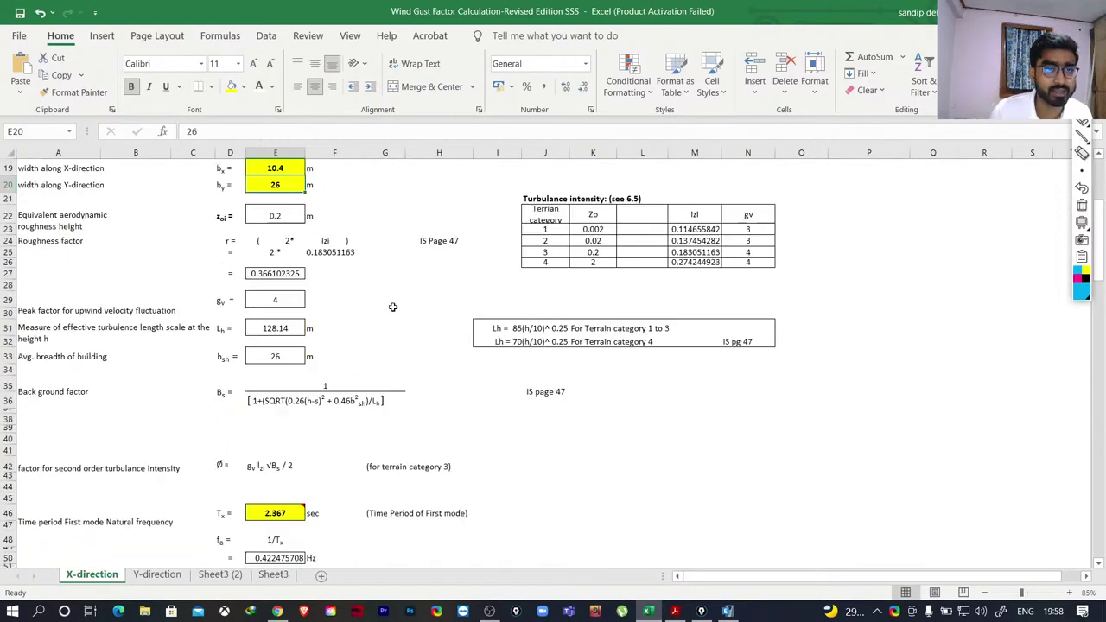
scroll(411, 331, down, 11)
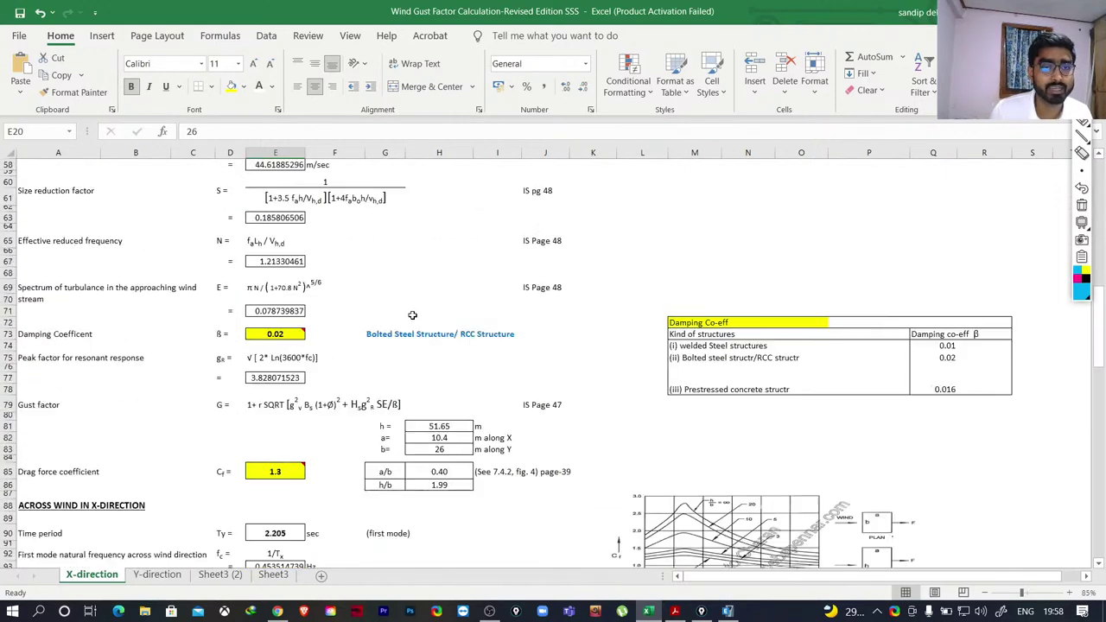
scroll(412, 331, down, 6)
scroll(456, 377, up, 4)
scroll(437, 380, up, 2)
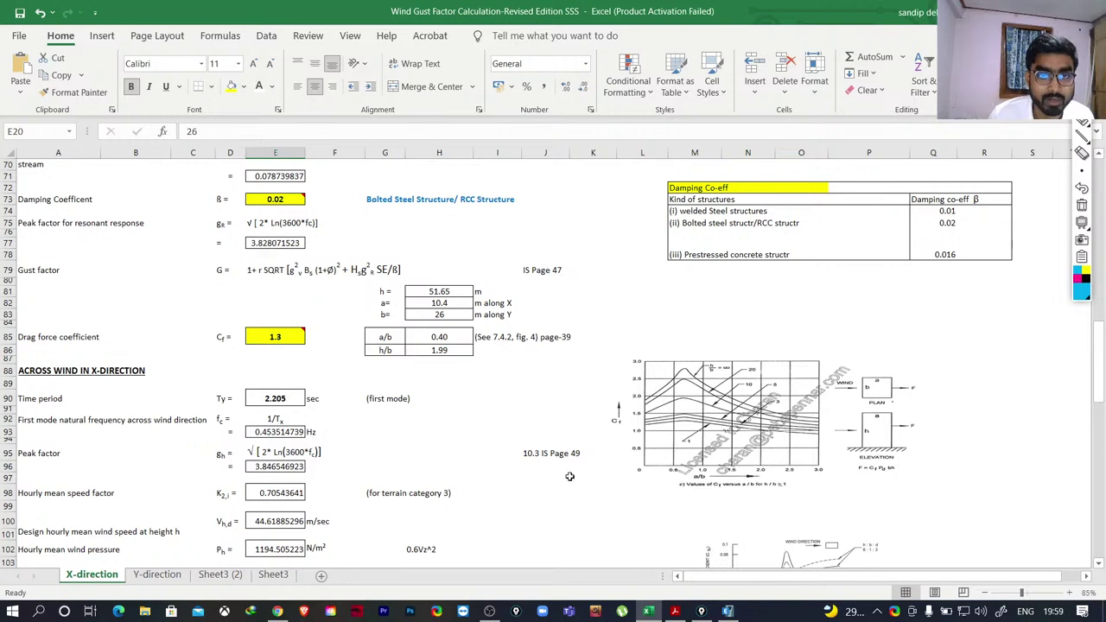
Sketch a building plan beside the Cf chart with a horizontal wind arrow, sides labelled a and b, and the ratio a/b.
click(1081, 223)
drag(872, 366, 890, 356)
mouse_move(972, 389)
mouse_down()
mouse_move(965, 337)
mouse_move(1025, 391)
mouse_move(984, 399)
mouse_move(991, 393)
mouse_up()
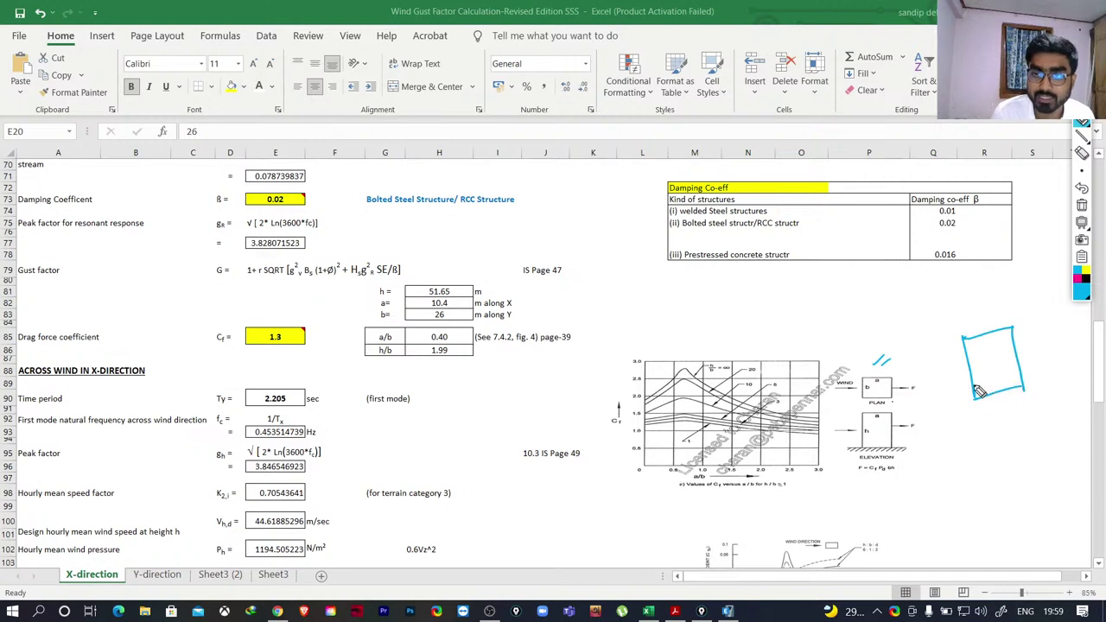
drag(914, 379, 954, 364)
mouse_move(942, 360)
mouse_down()
mouse_move(949, 377)
mouse_move(983, 369)
mouse_up()
drag(988, 322, 985, 328)
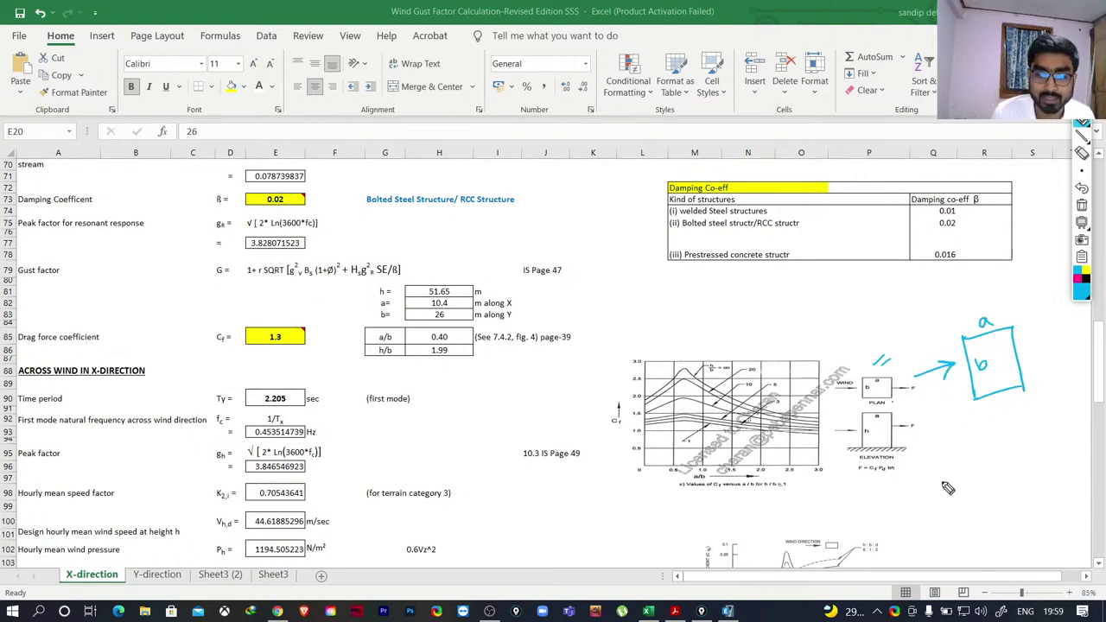
drag(985, 433, 986, 450)
drag(997, 430, 1004, 445)
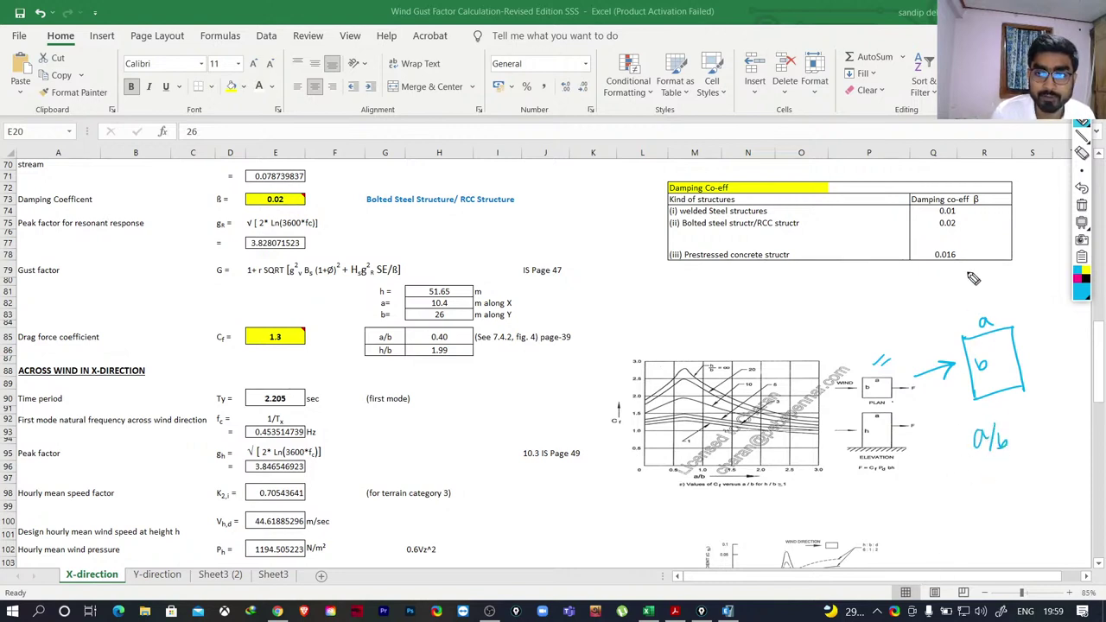
Add a vertical wind arrow to the plan sketch, swap the a and b labels, write a second a/b ratio, and clear all annotations.
drag(990, 265, 992, 302)
drag(981, 282, 993, 302)
drag(987, 493, 995, 520)
drag(1009, 515, 1008, 524)
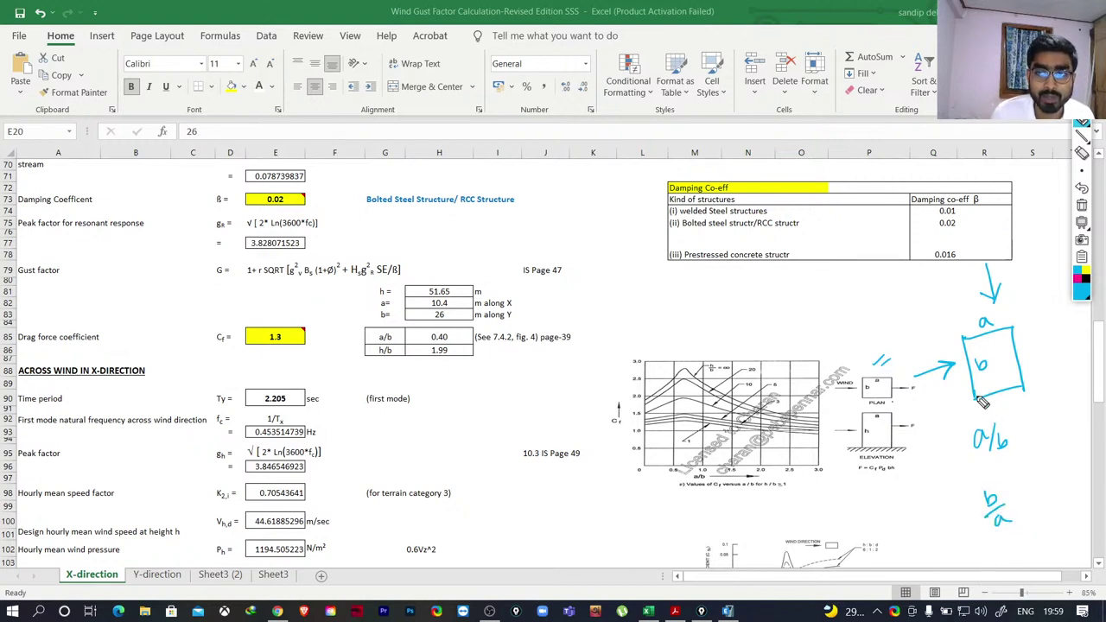
drag(990, 494, 1008, 539)
drag(987, 367, 1002, 364)
drag(985, 323, 994, 320)
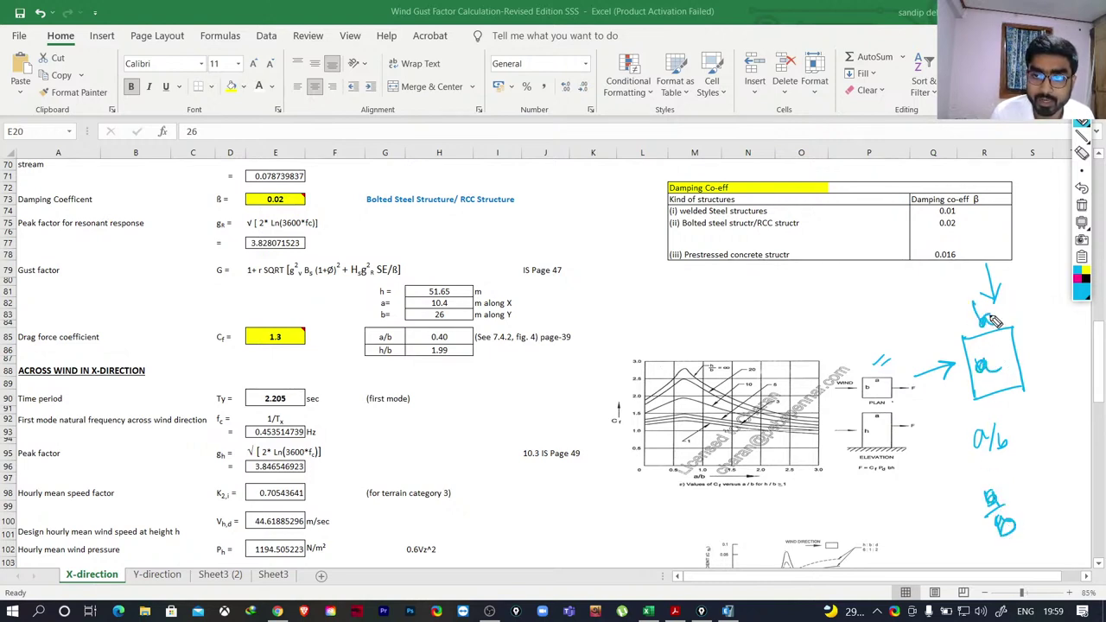
drag(941, 377, 949, 372)
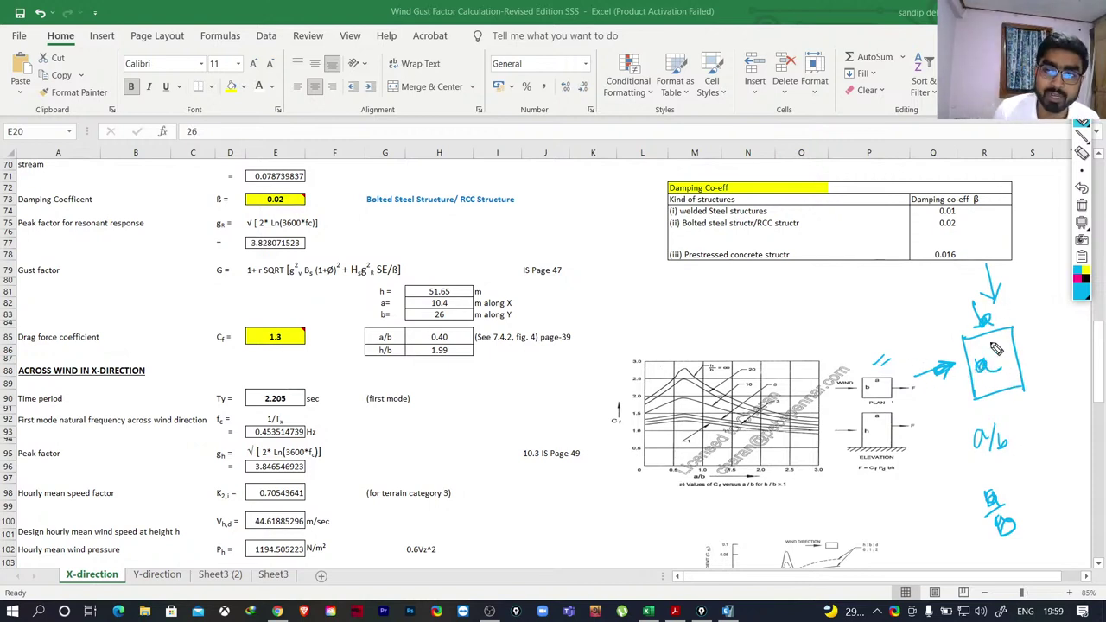
mouse_move(1080, 226)
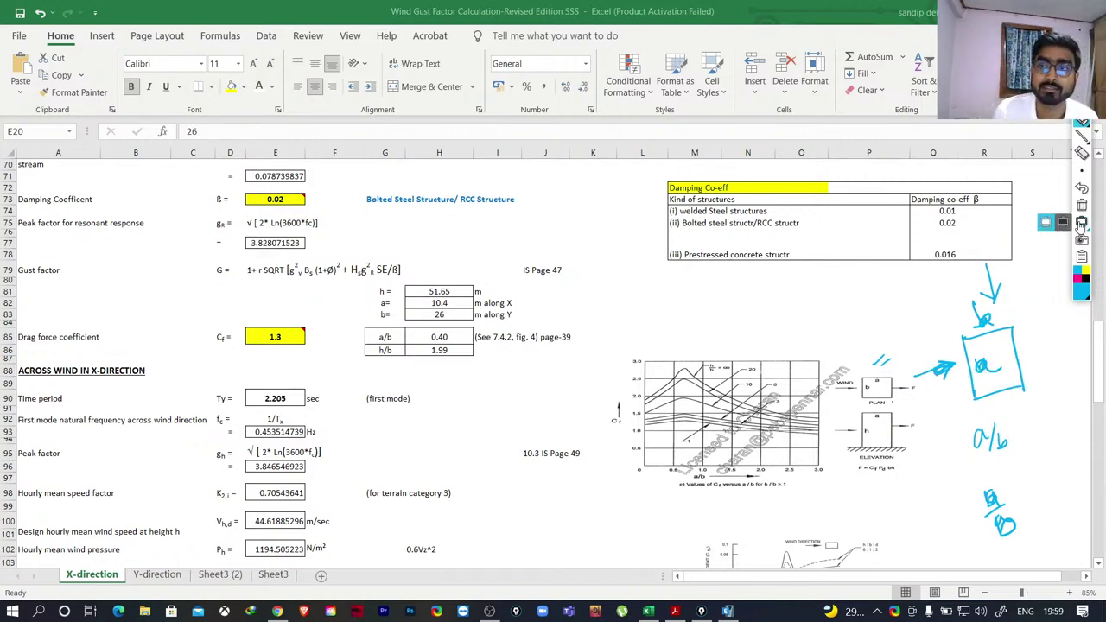
click(1081, 205)
Mark the a/b and h/b ratios and the wind-facing side b of the chart's plan figure, and switch to the IS-875 PDF.
mouse_move(501, 353)
mouse_down()
mouse_move(418, 353)
mouse_move(471, 329)
mouse_move(472, 344)
mouse_up()
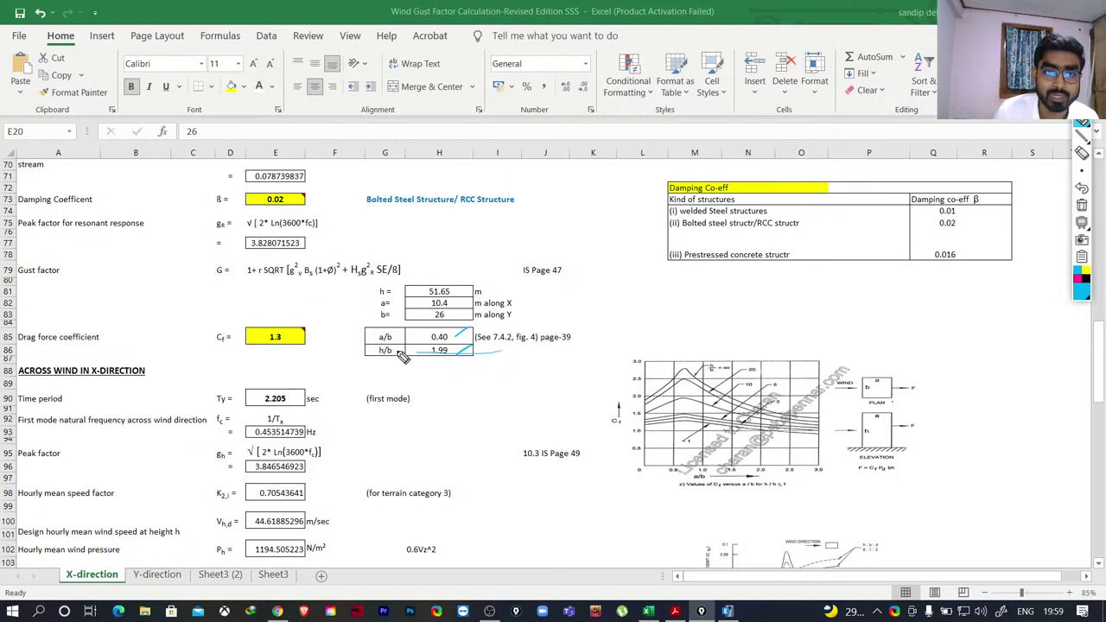
drag(865, 378, 865, 406)
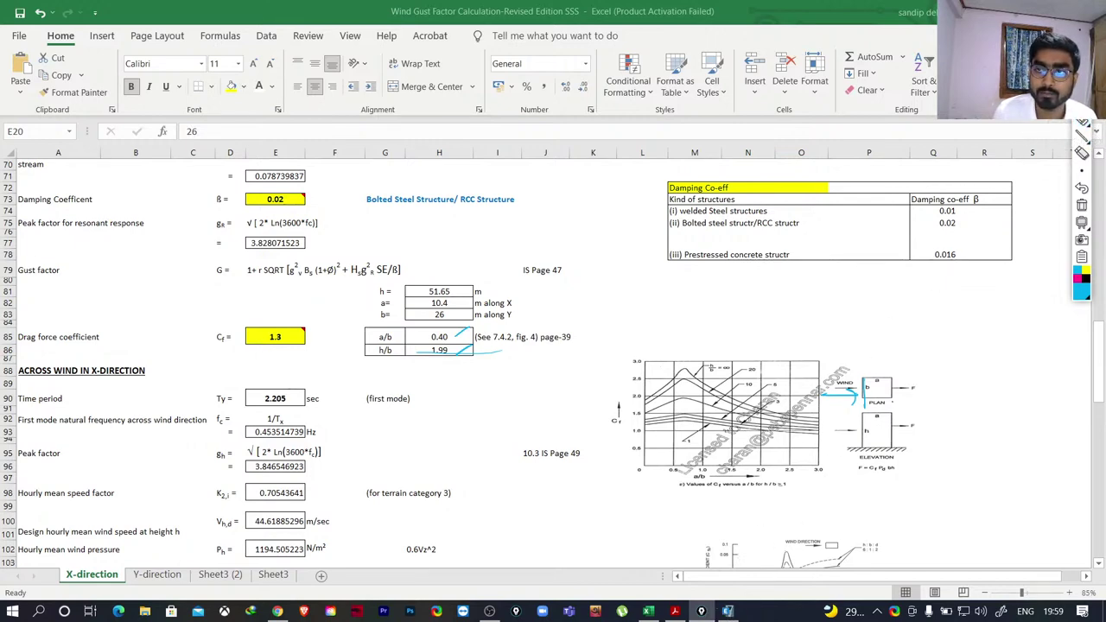
click(675, 611)
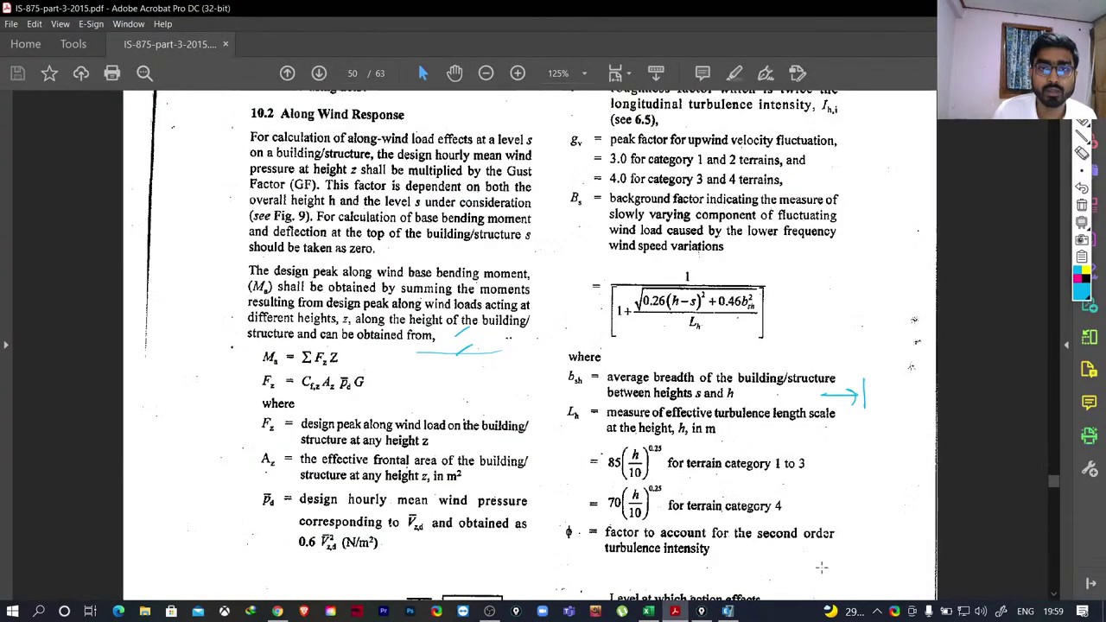
Bring up the Cf versus a/b chart in the IS-875 PDF, underline the plan figure's wind arrow, and clear the annotations.
scroll(776, 456, up, 4)
drag(1053, 468, 1052, 394)
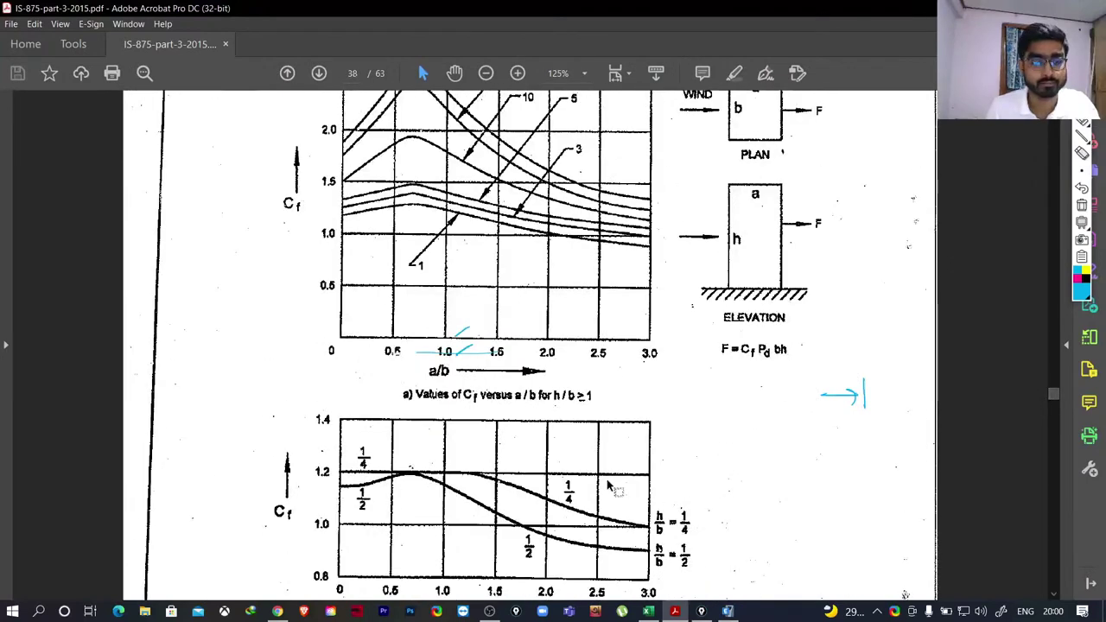
scroll(611, 490, down, 1)
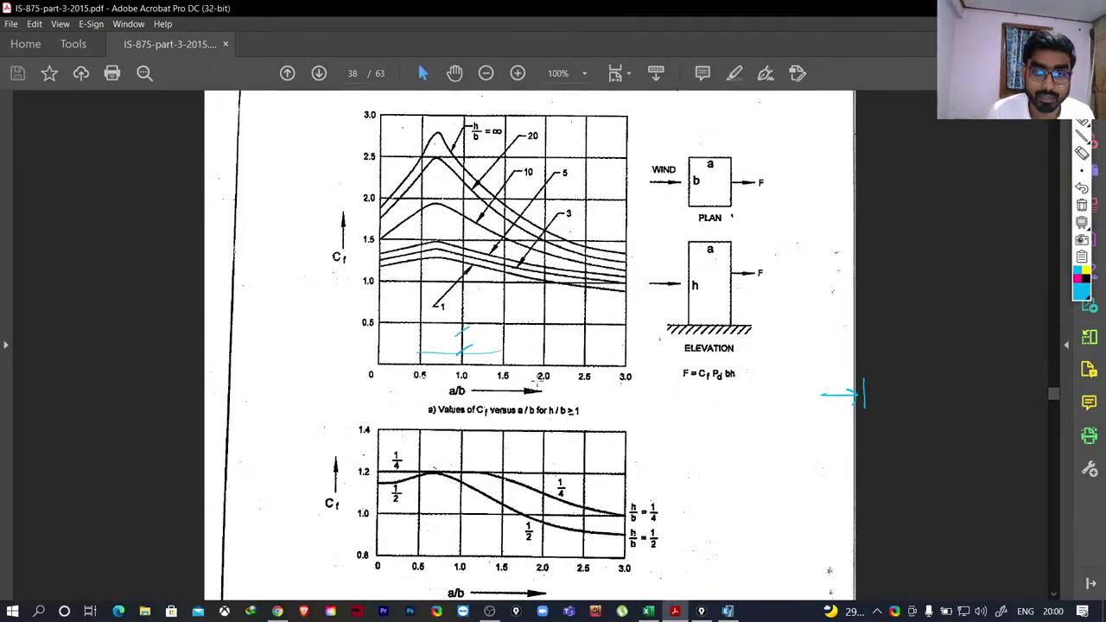
click(1082, 204)
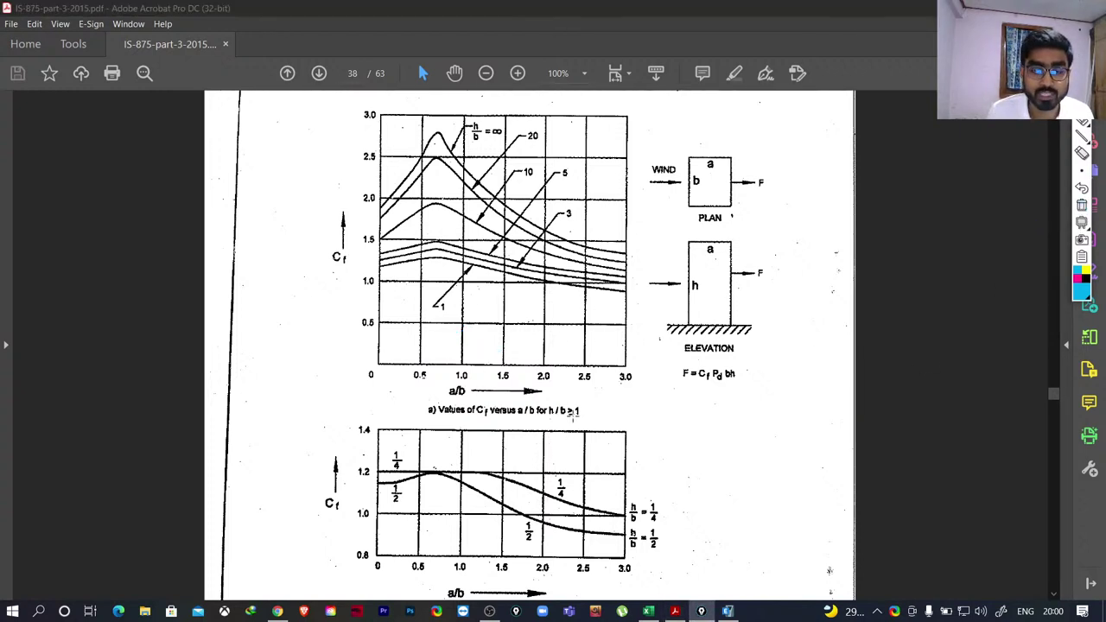
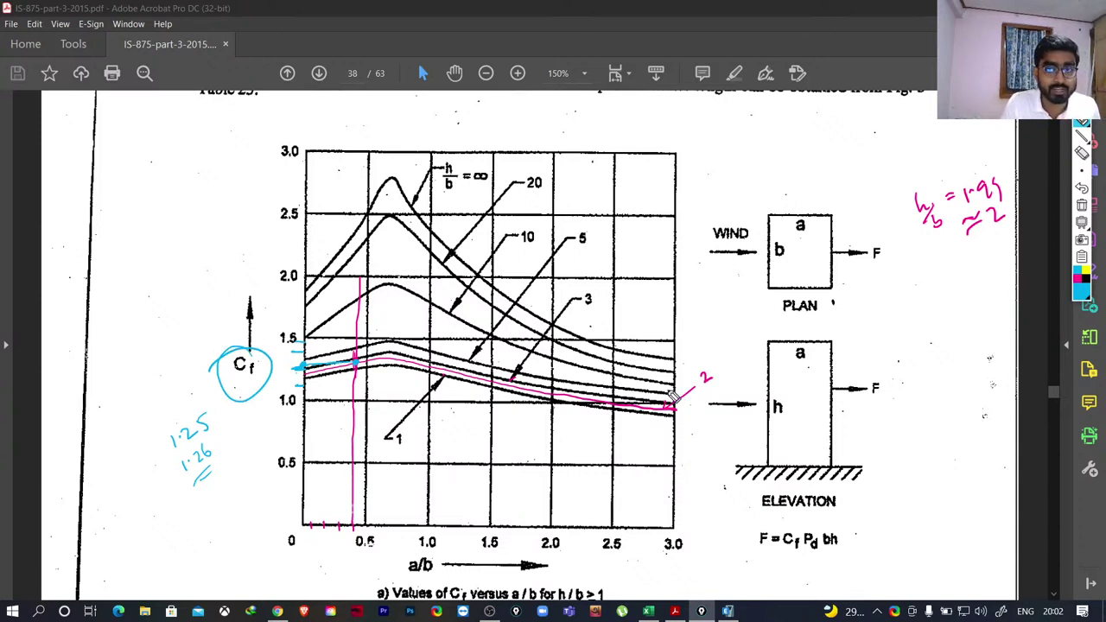
drag(707, 265, 753, 268)
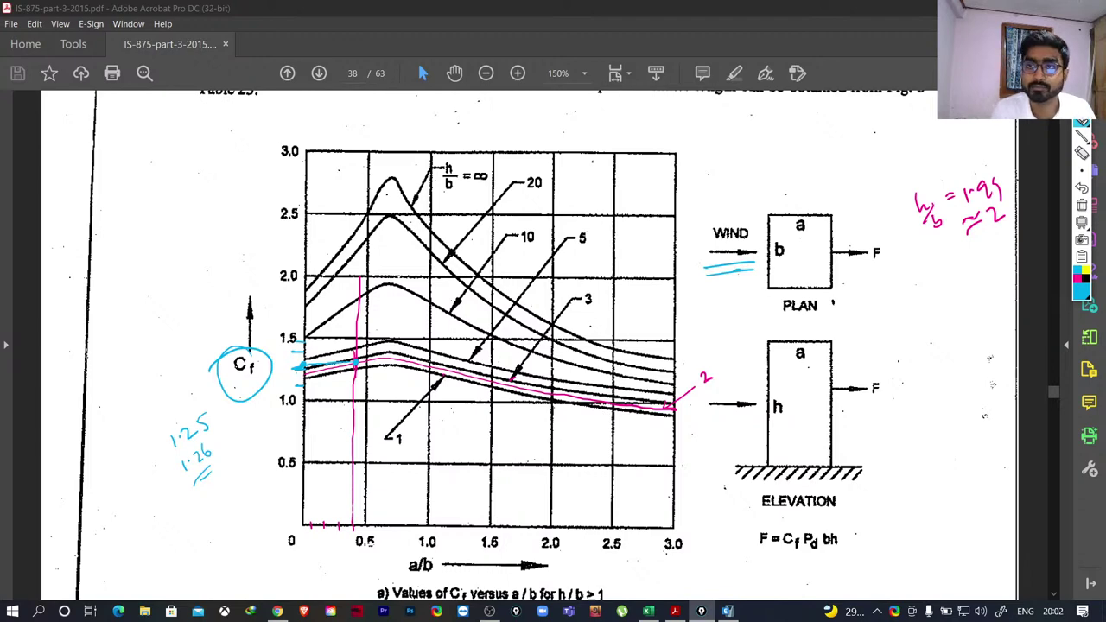
click(1082, 123)
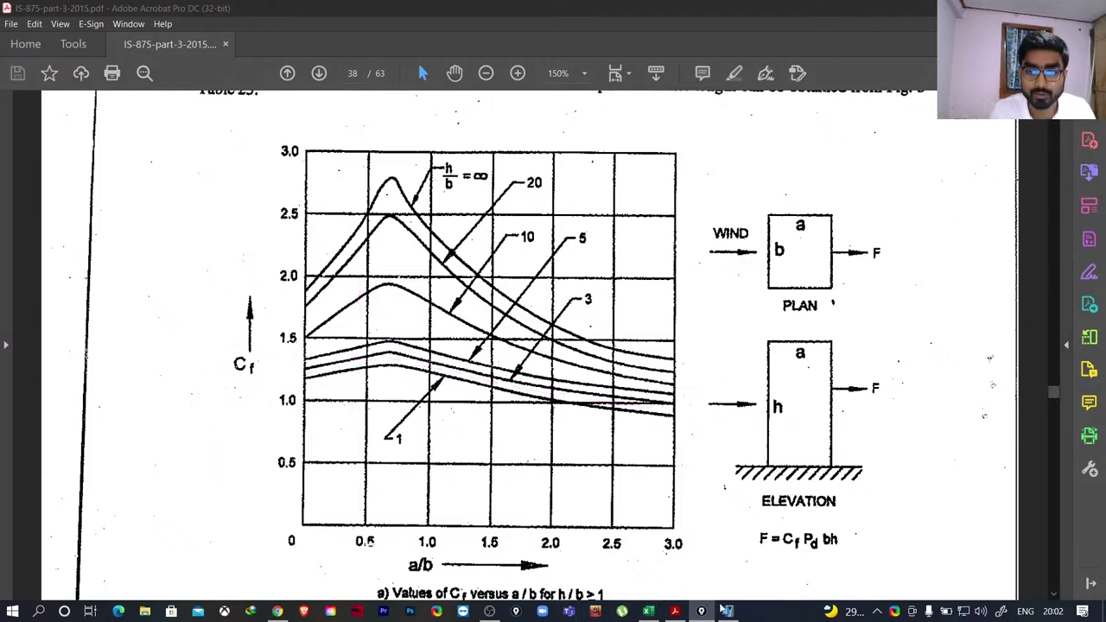
In the Excel X-direction sheet, set the along wind drag force coefficient Cf to 1.27.
click(650, 612)
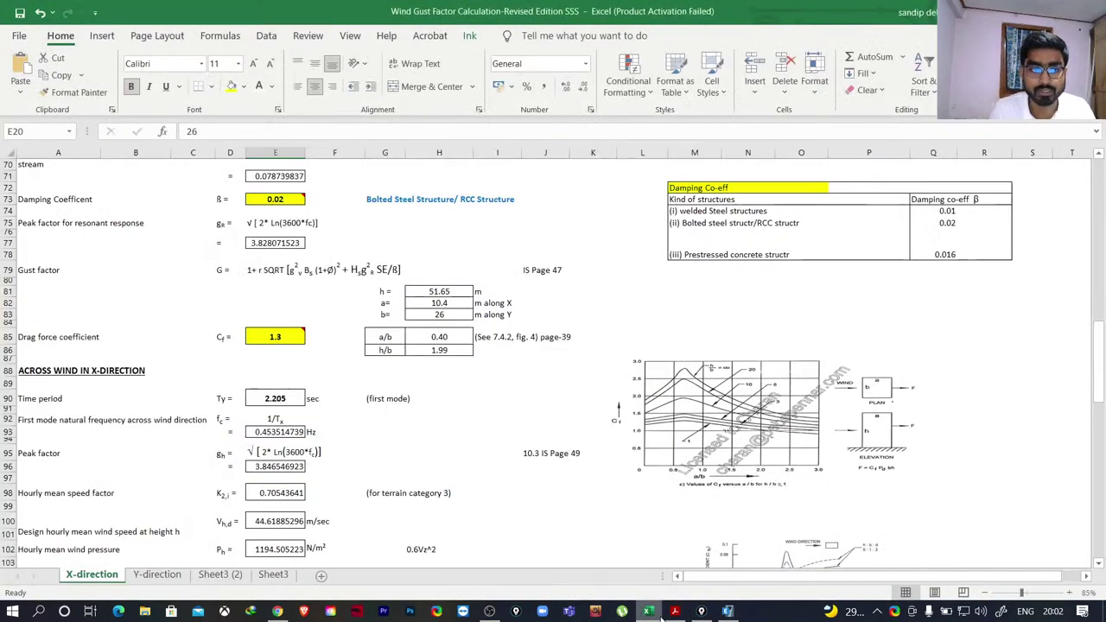
click(274, 337)
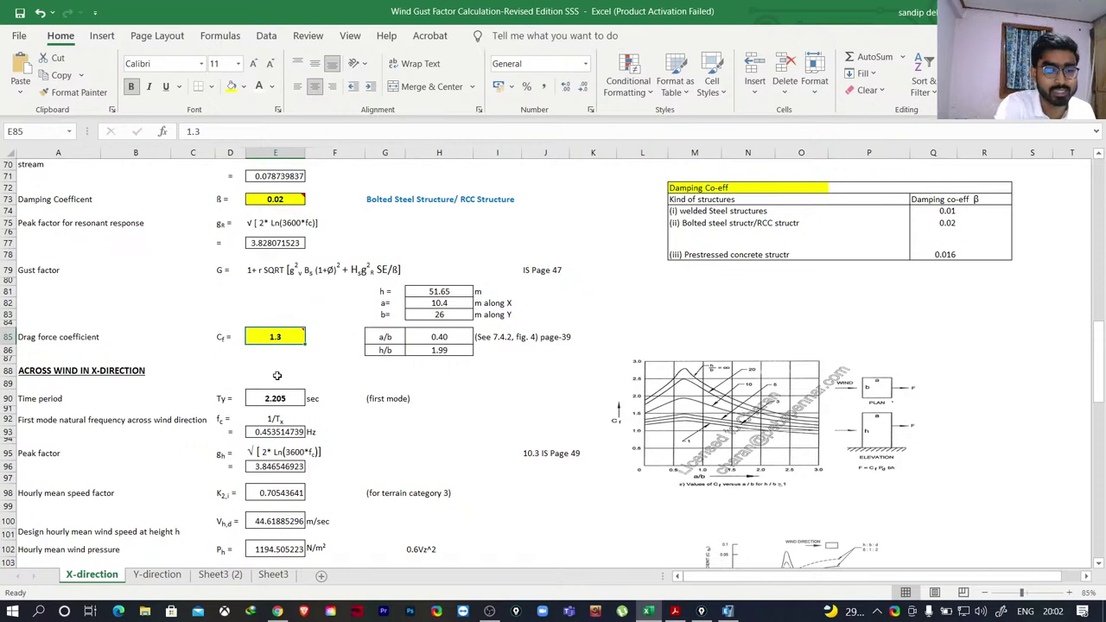
text(1.2)
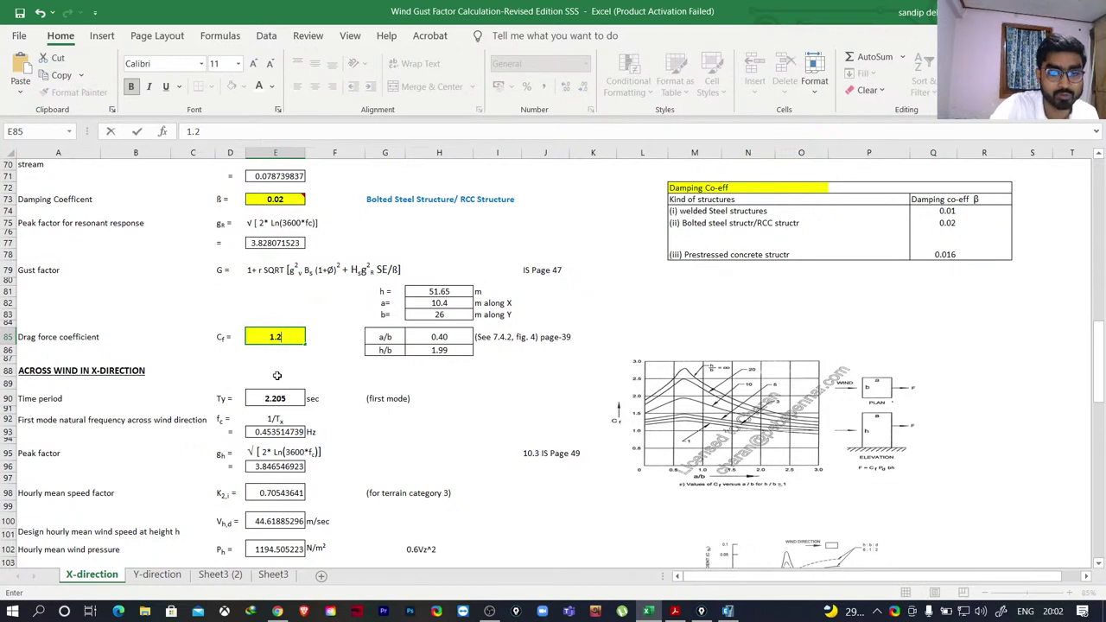
text(7)
key(Return)
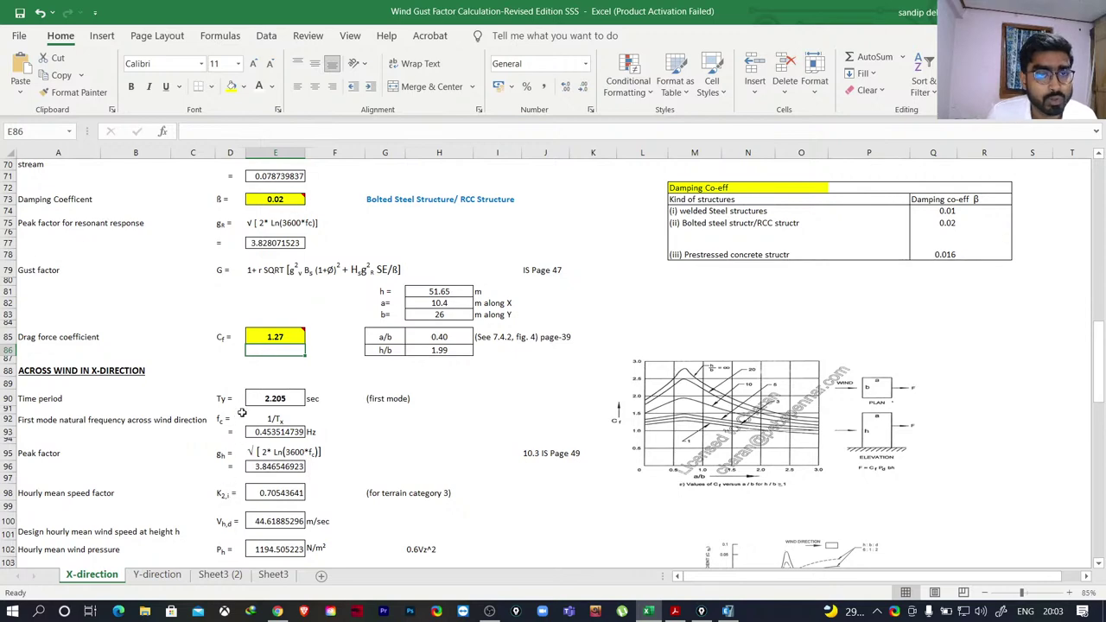
Set the first mode time period Tx in the along wind calculation to 2.205 sec.
scroll(238, 408, up, 8)
scroll(270, 368, up, 6)
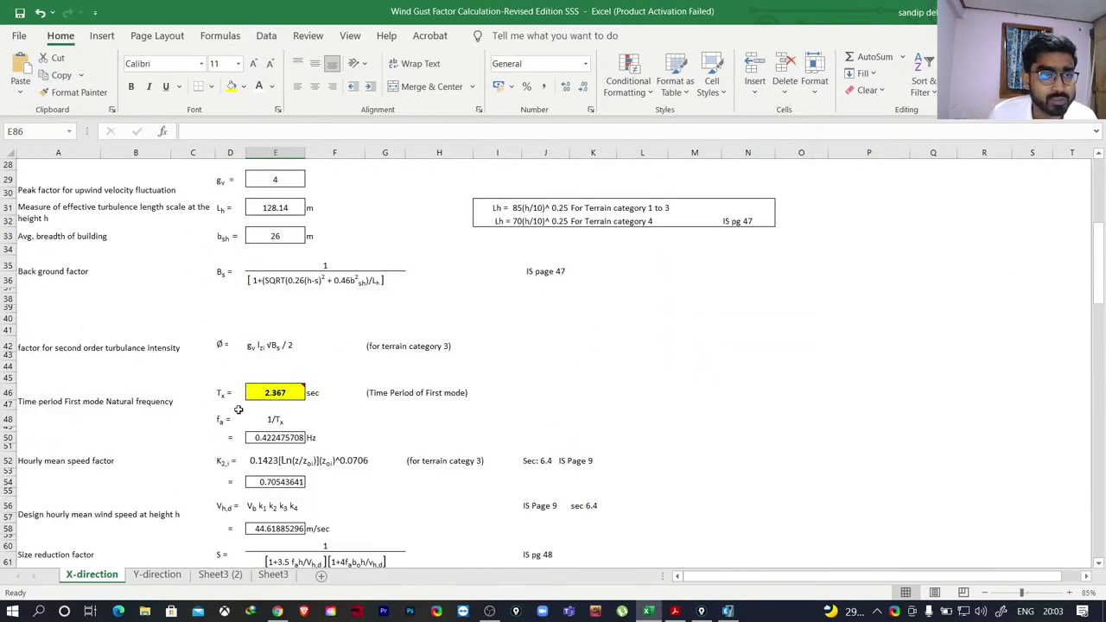
click(265, 397)
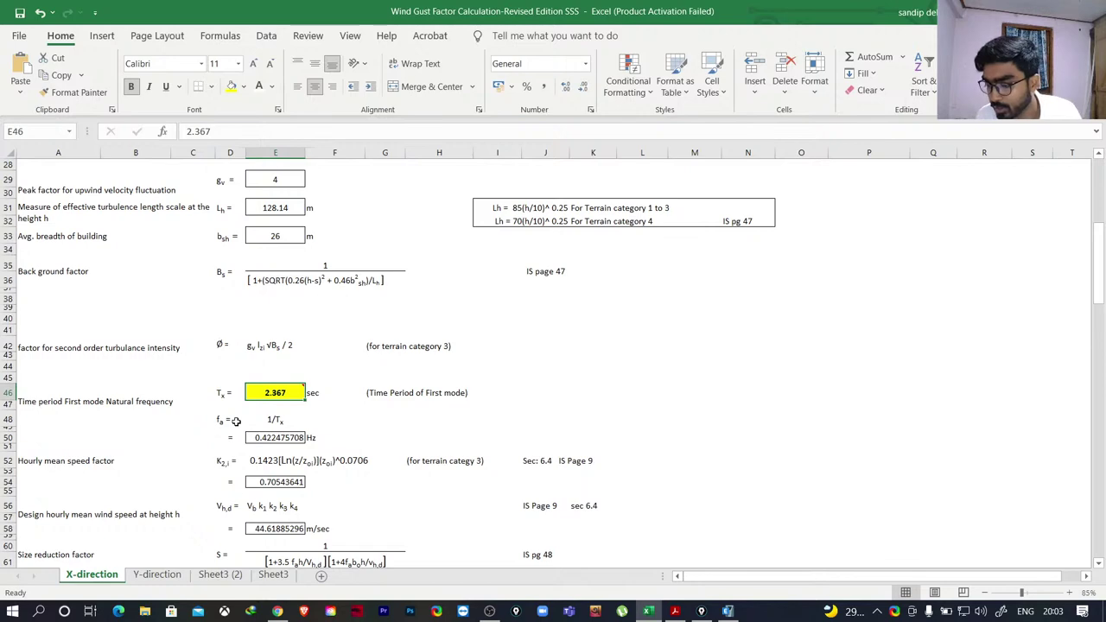
scroll(242, 419, up, 9)
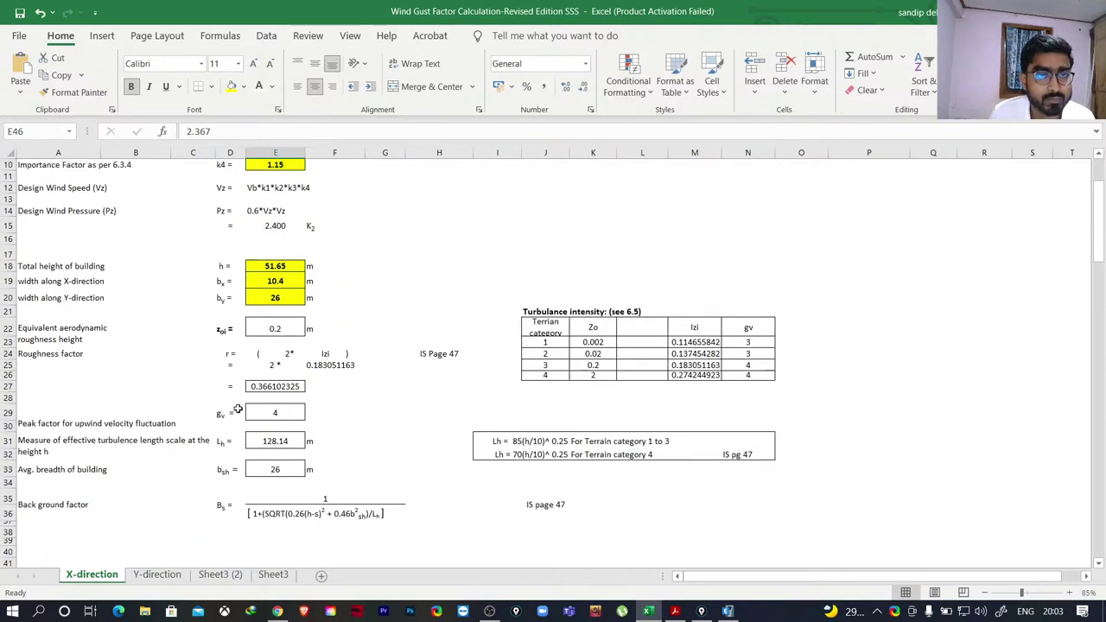
scroll(239, 423, down, 7)
scroll(239, 423, down, 5)
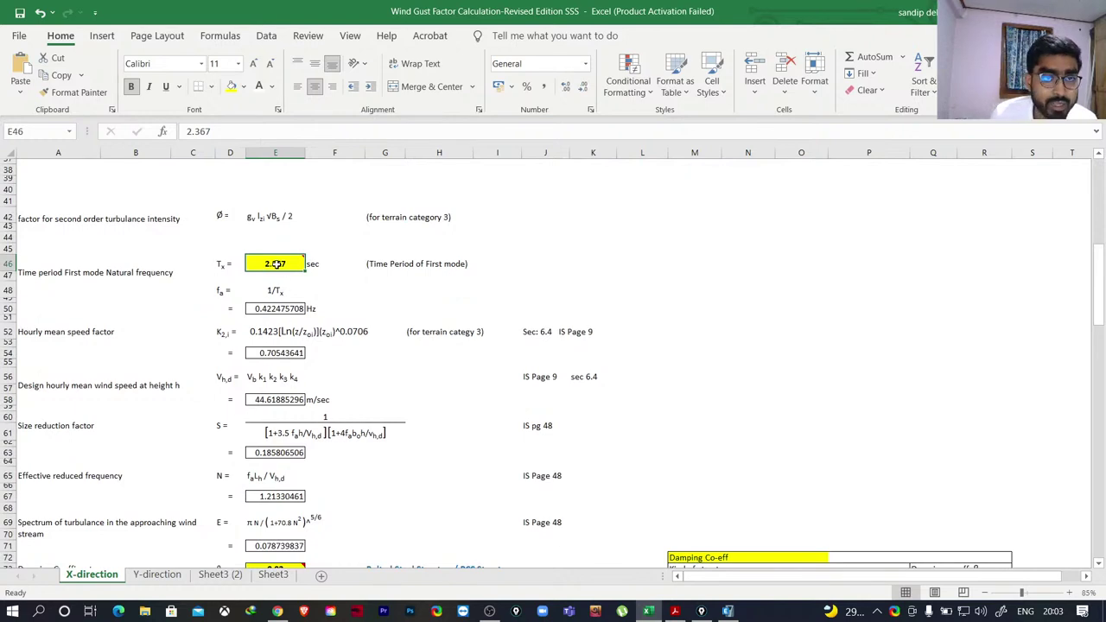
mouse_move(275, 265)
text(2)
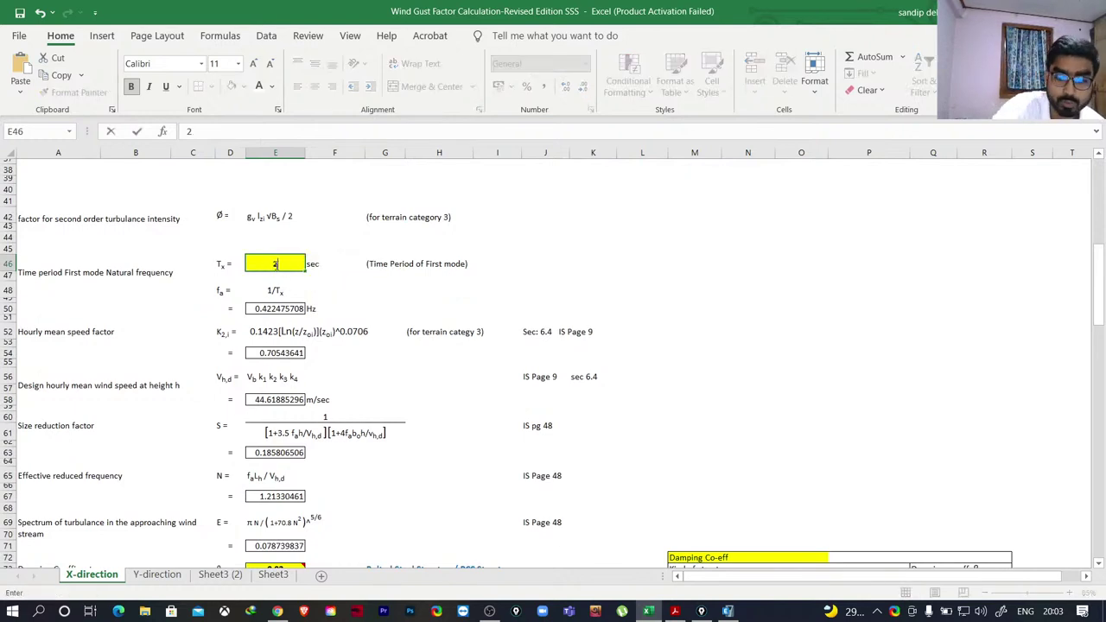
text(.20)
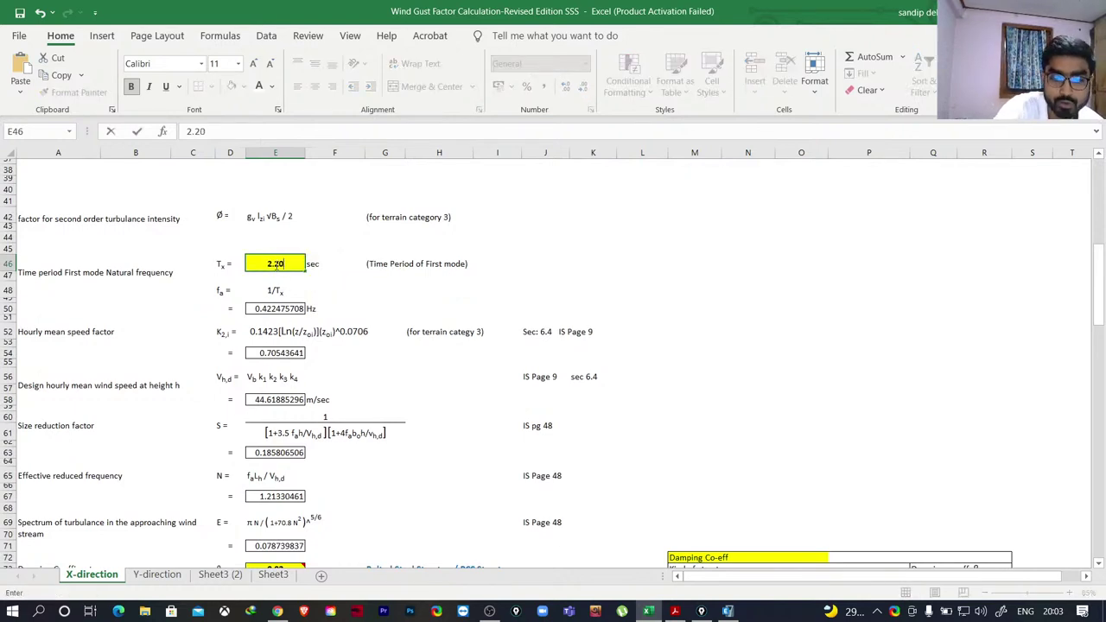
text(65)
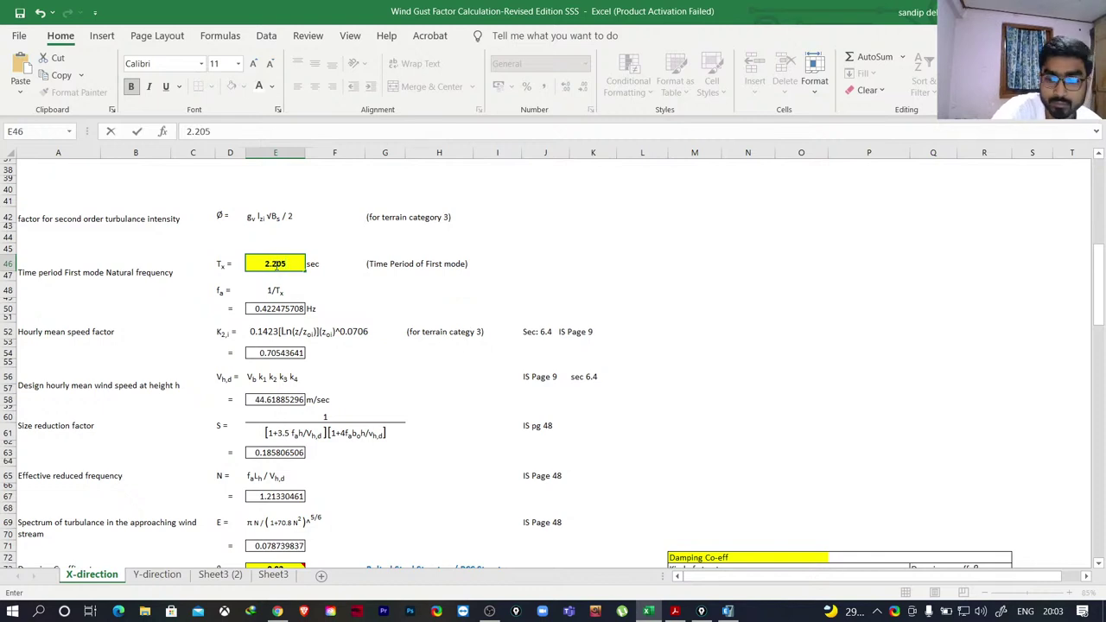
key(Return)
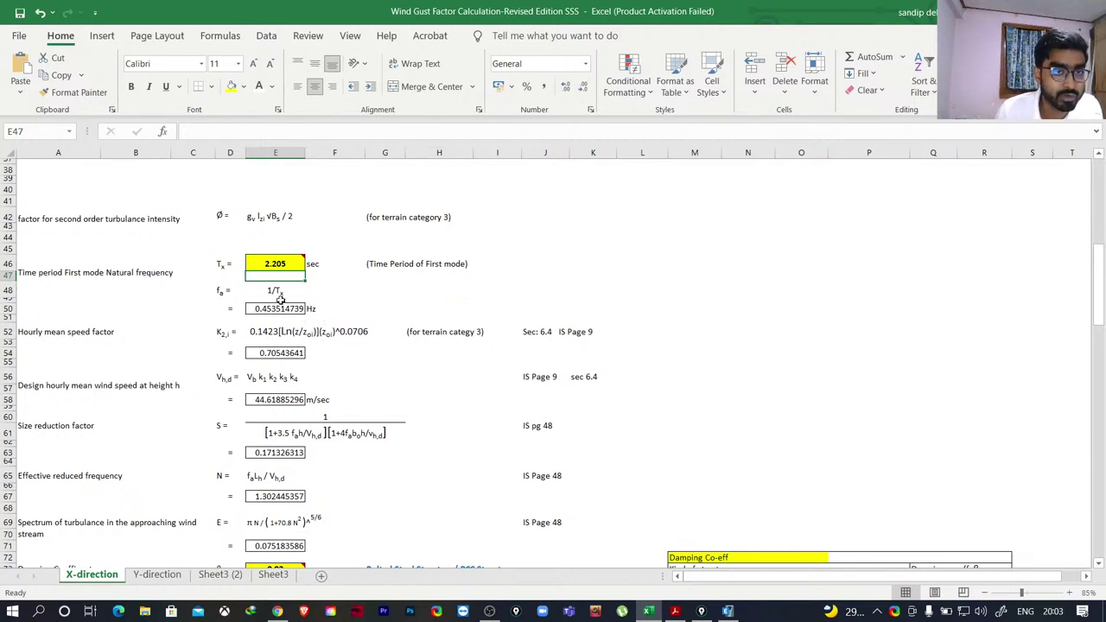
Review the X-direction sheet's building dimensions, derived along wind factors and damping coefficient.
scroll(282, 311, up, 10)
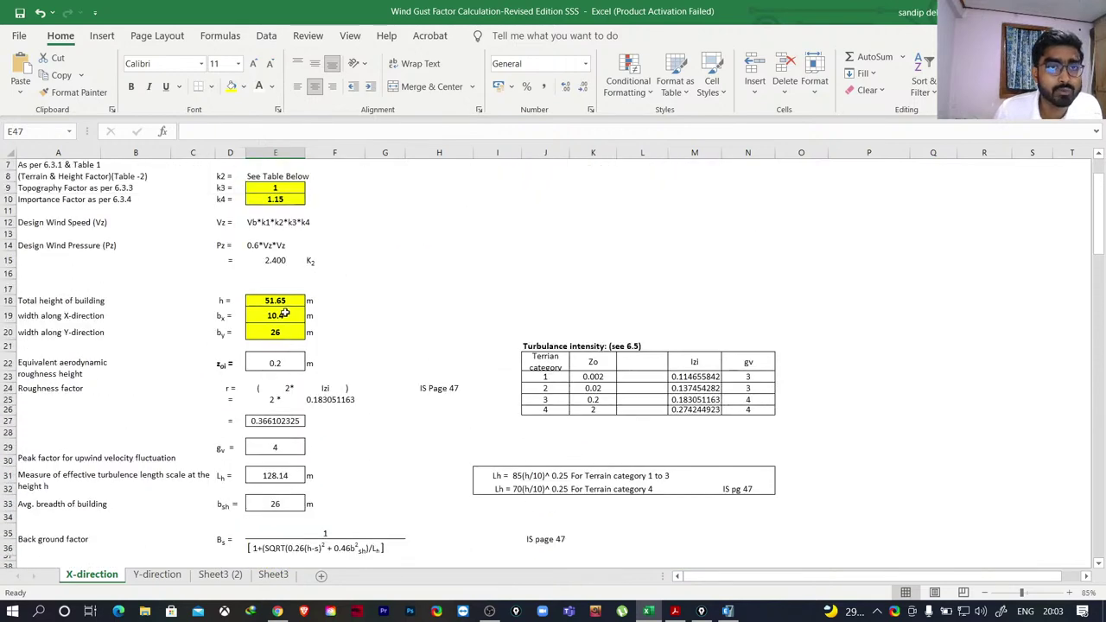
scroll(292, 384, down, 15)
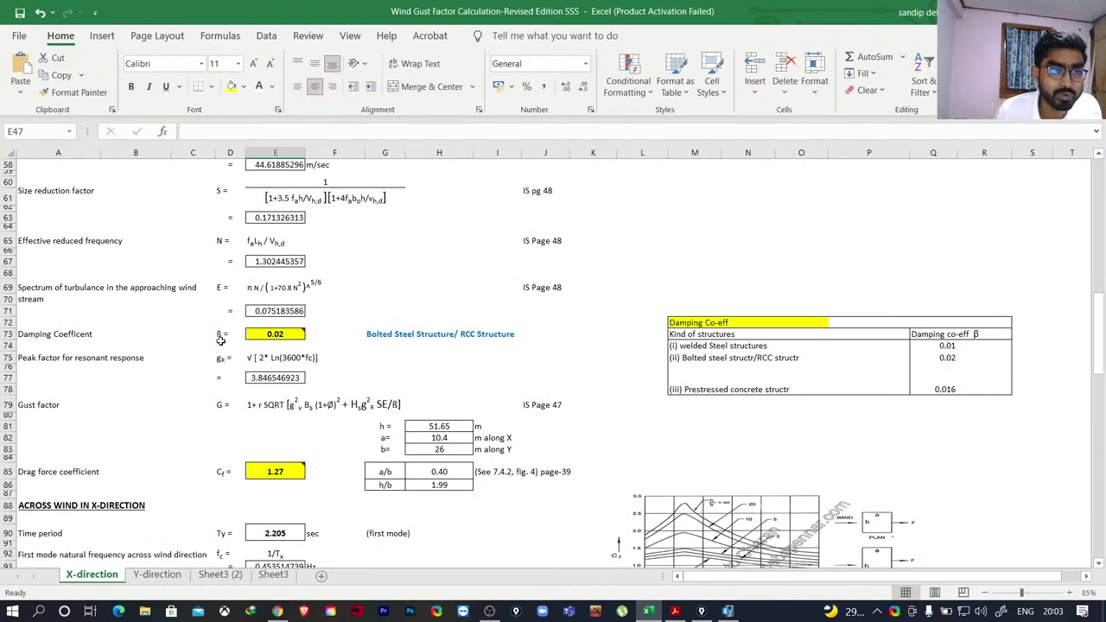
click(274, 335)
scroll(349, 354, up, 10)
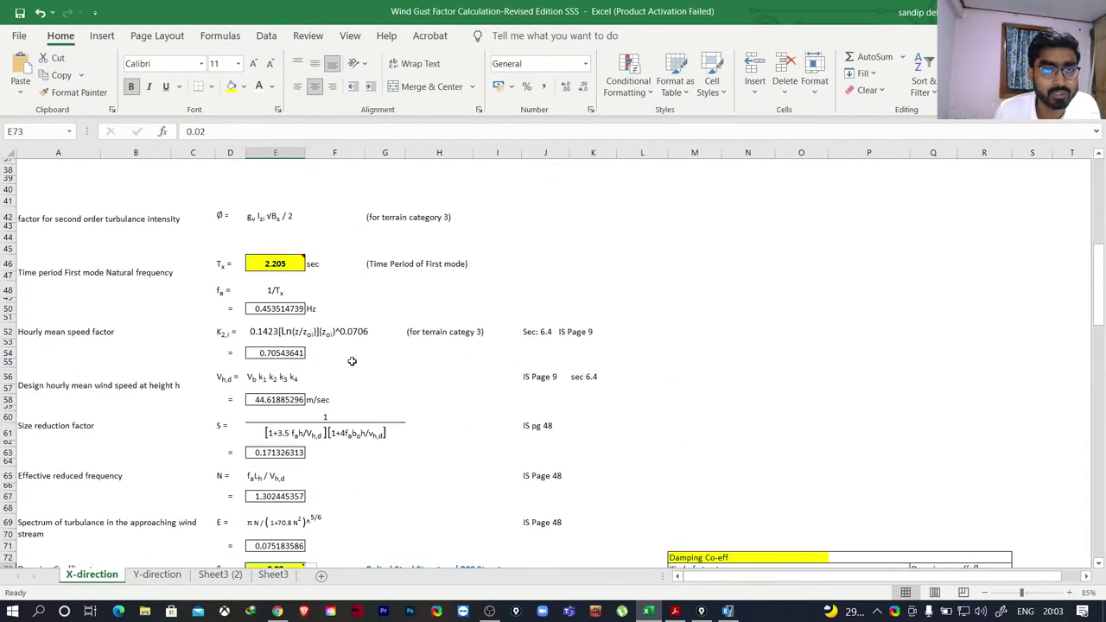
scroll(355, 373, up, 4)
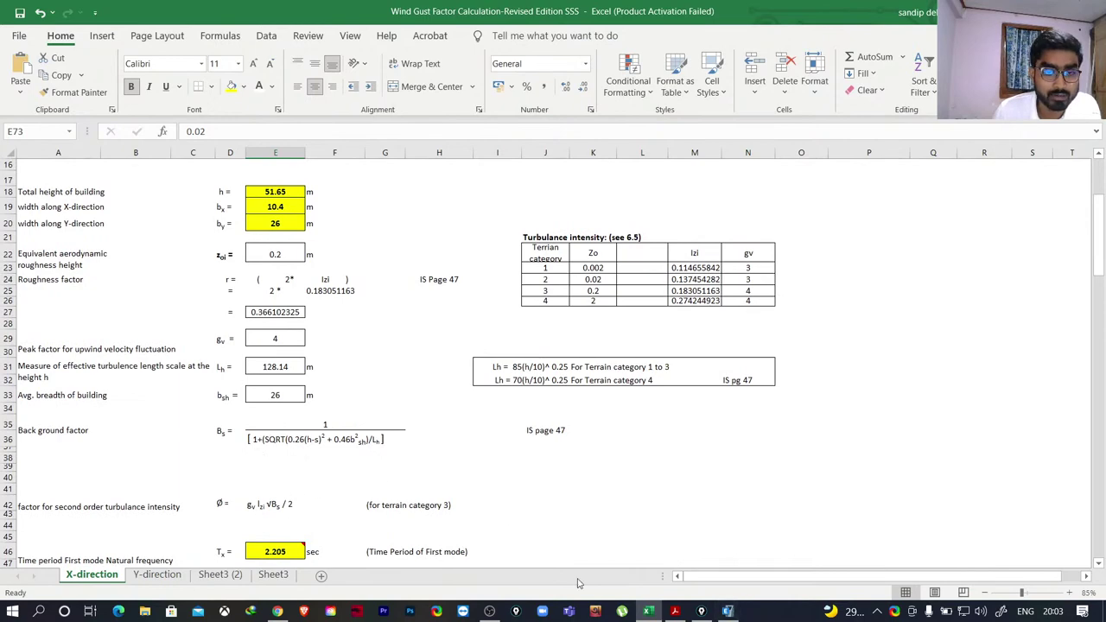
Switch to the IS-875 PDF and look through the force coefficient pages from the Cf chart to the end of Table 25.
click(675, 611)
scroll(650, 388, down, 3)
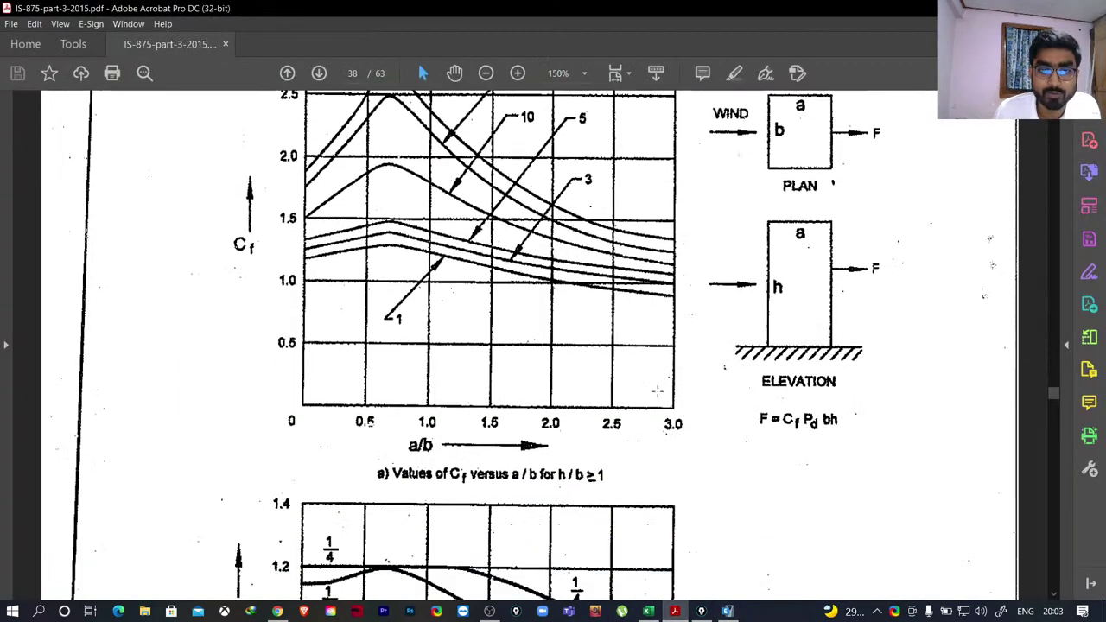
click(486, 72)
click(485, 73)
scroll(483, 399, down, 1)
scroll(482, 400, down, 20)
scroll(458, 420, down, 15)
scroll(526, 417, down, 15)
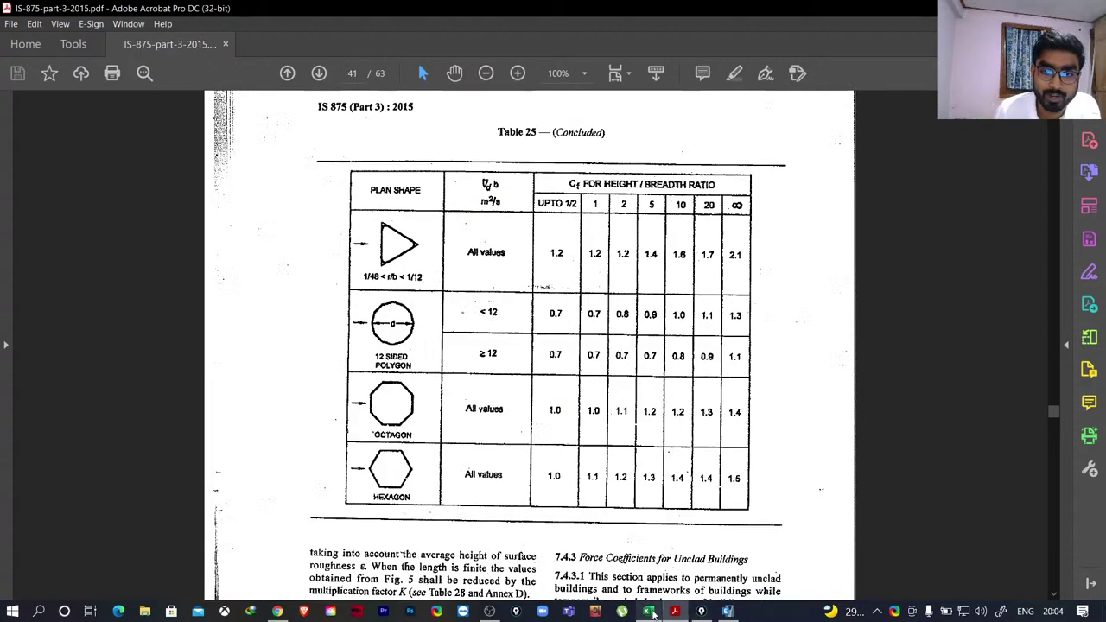
Return to Excel and examine the X-direction story table, checking the LMR row's absolute height, average height and X and Y widths.
click(650, 611)
scroll(450, 345, down, 20)
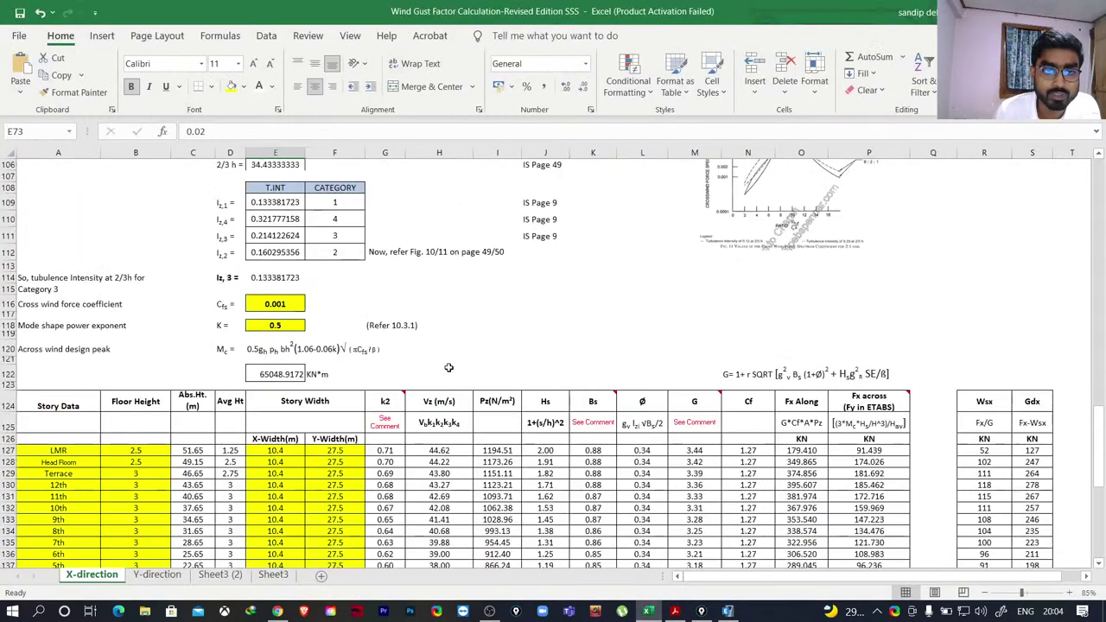
scroll(449, 367, down, 6)
scroll(147, 238, up, 1)
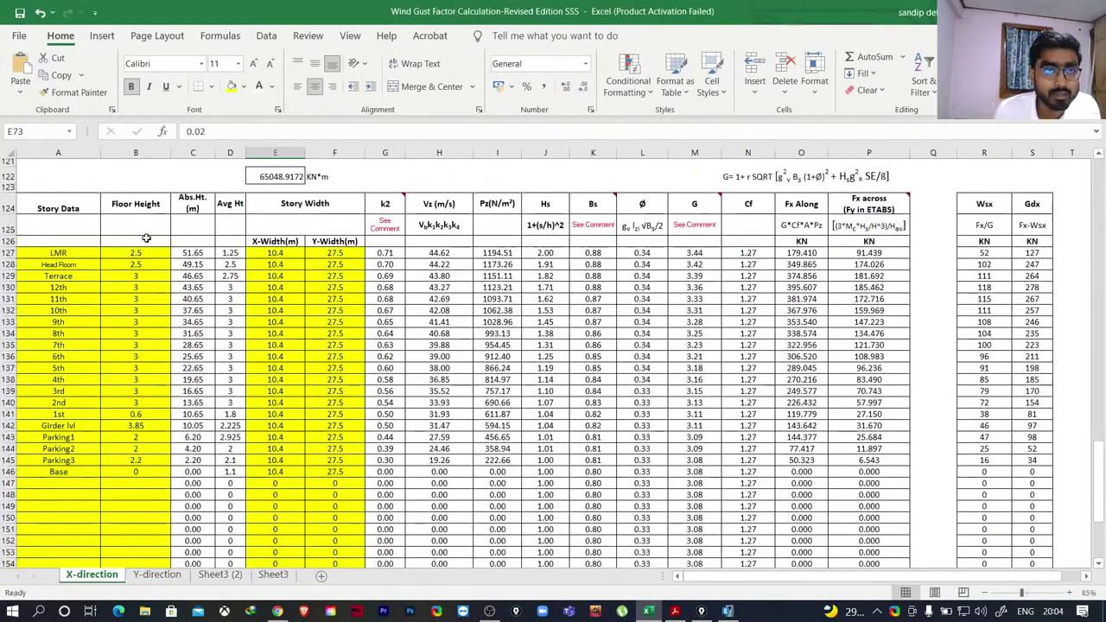
click(192, 252)
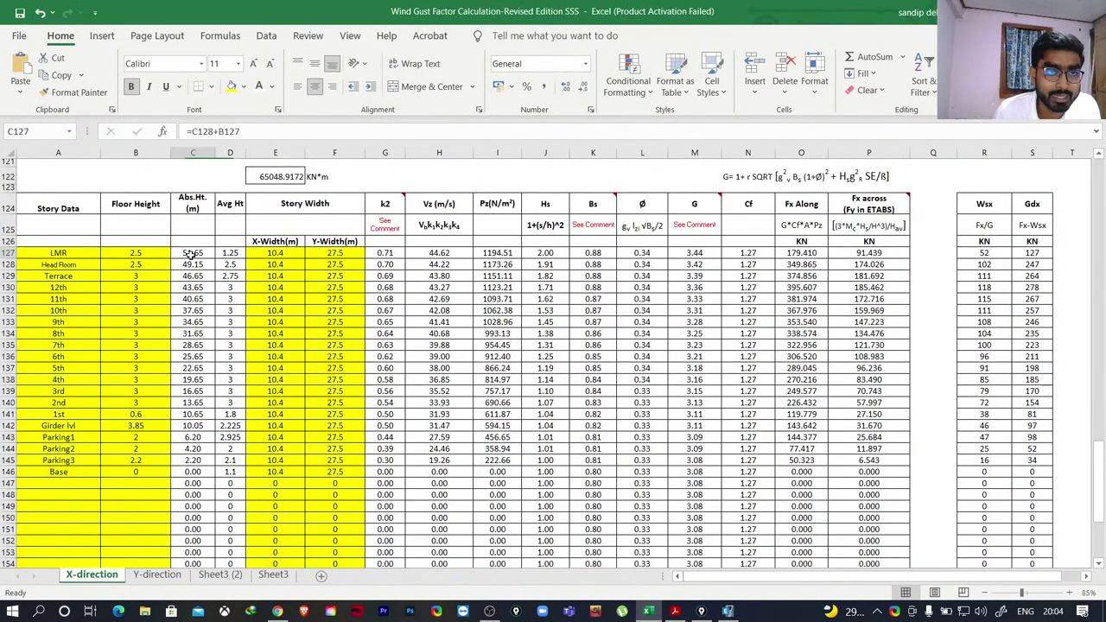
click(229, 253)
click(279, 257)
click(331, 257)
click(308, 255)
click(309, 255)
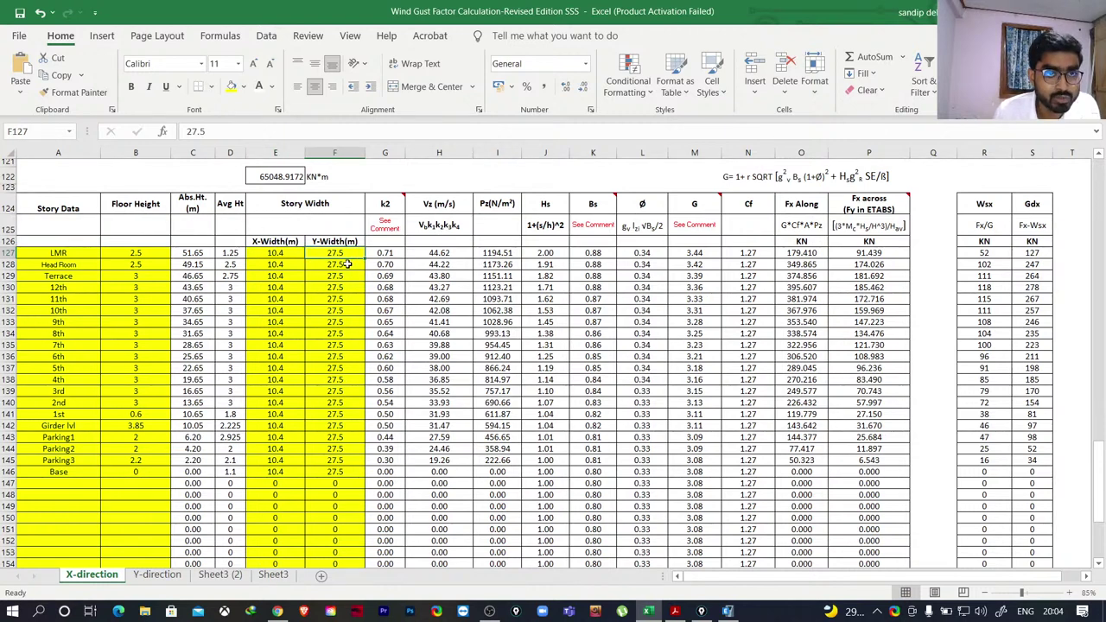
click(230, 253)
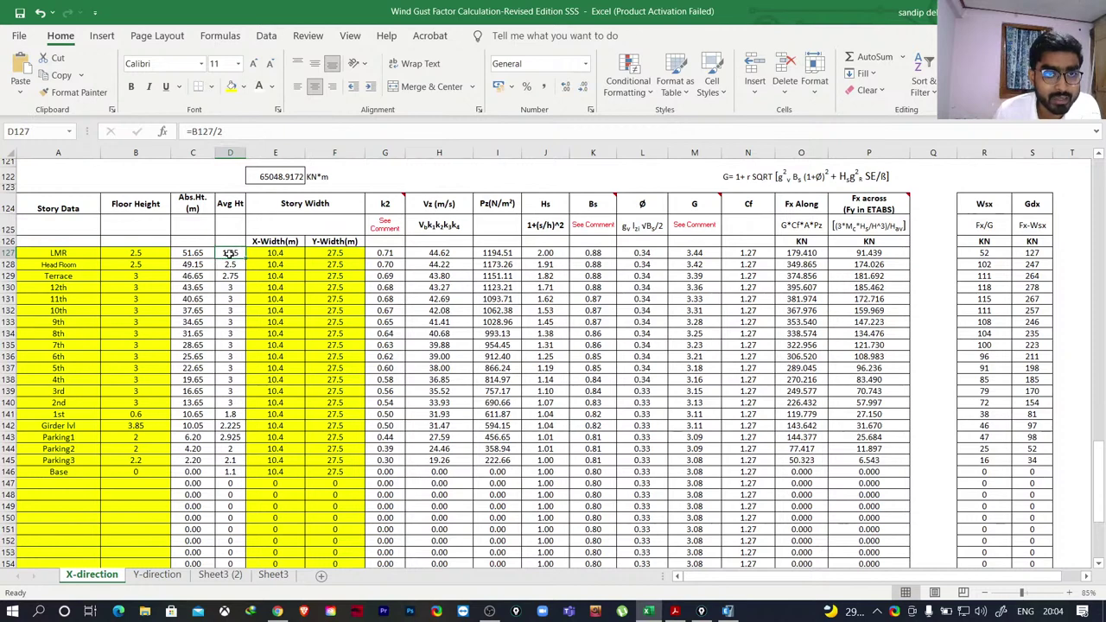
click(335, 254)
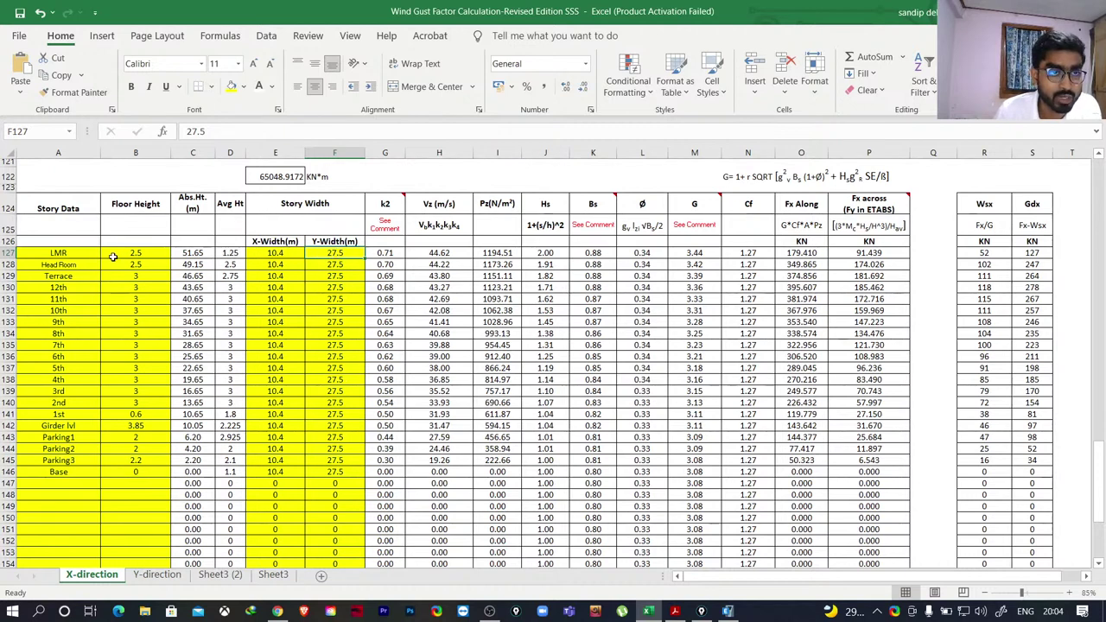
click(58, 252)
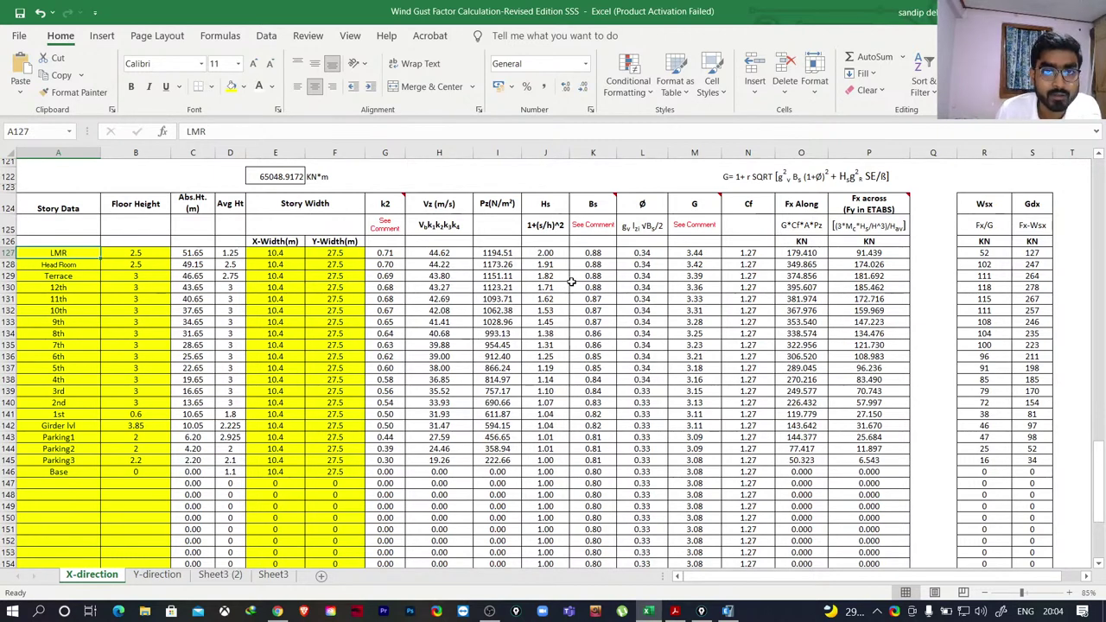
Switch to the IS-875 PDF and examine the gust factor formula and the drag force coefficient definition in clause 10.2.
key(alt+Tab)
scroll(484, 398, down, 3)
scroll(501, 350, up, 3)
scroll(501, 351, up, 3)
scroll(501, 351, down, 4)
drag(1054, 413, 1052, 478)
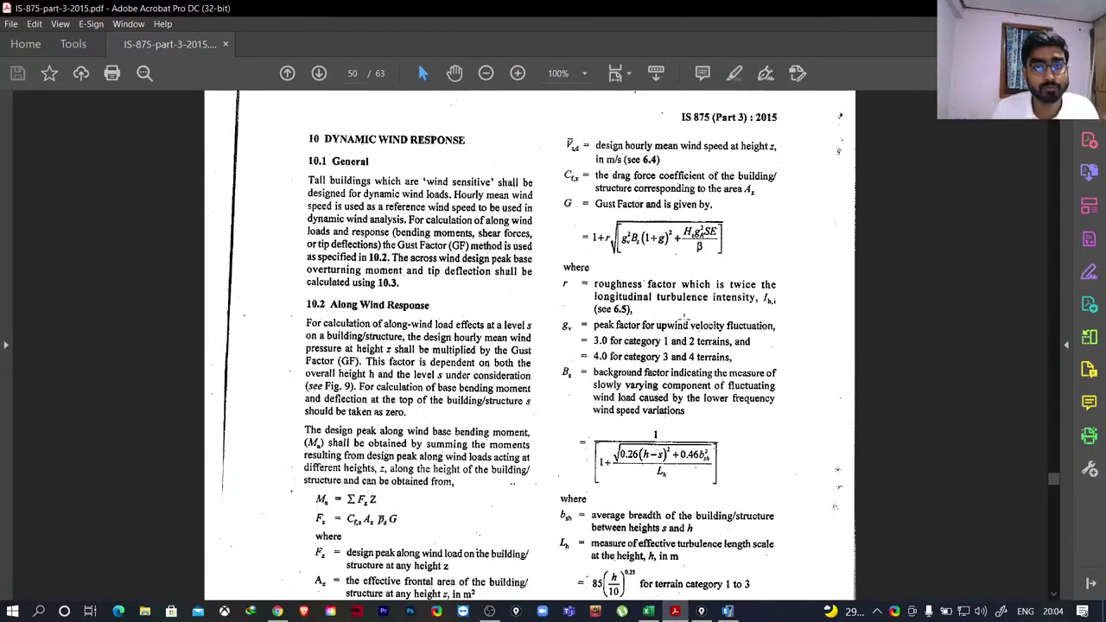
key(ctrl+equal)
scroll(663, 291, up, 1)
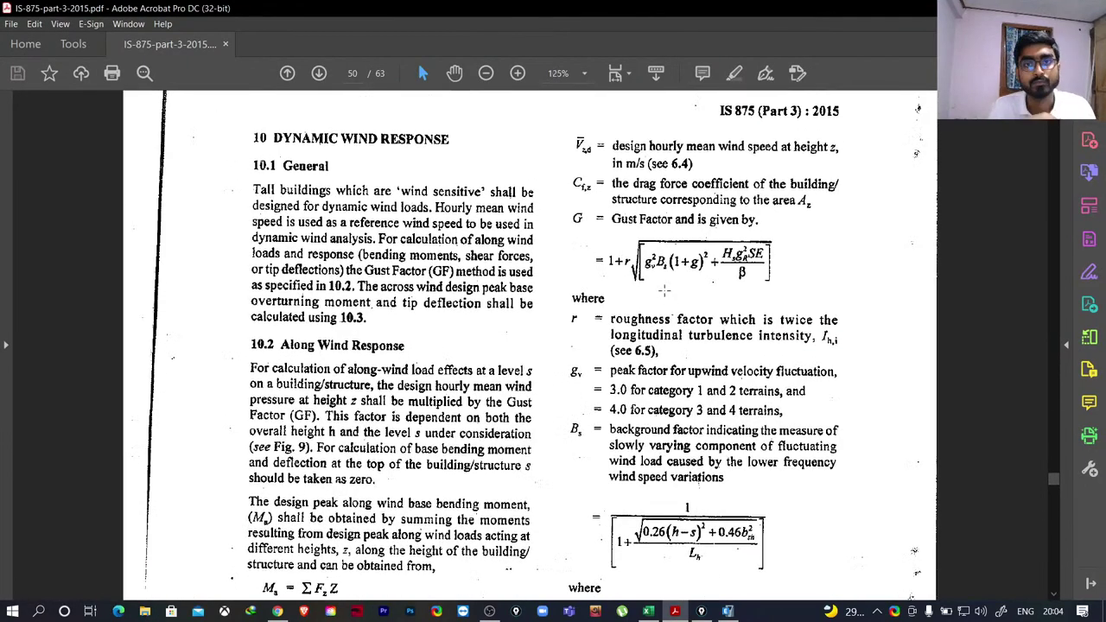
drag(568, 178, 639, 206)
drag(570, 134, 600, 160)
click(680, 291)
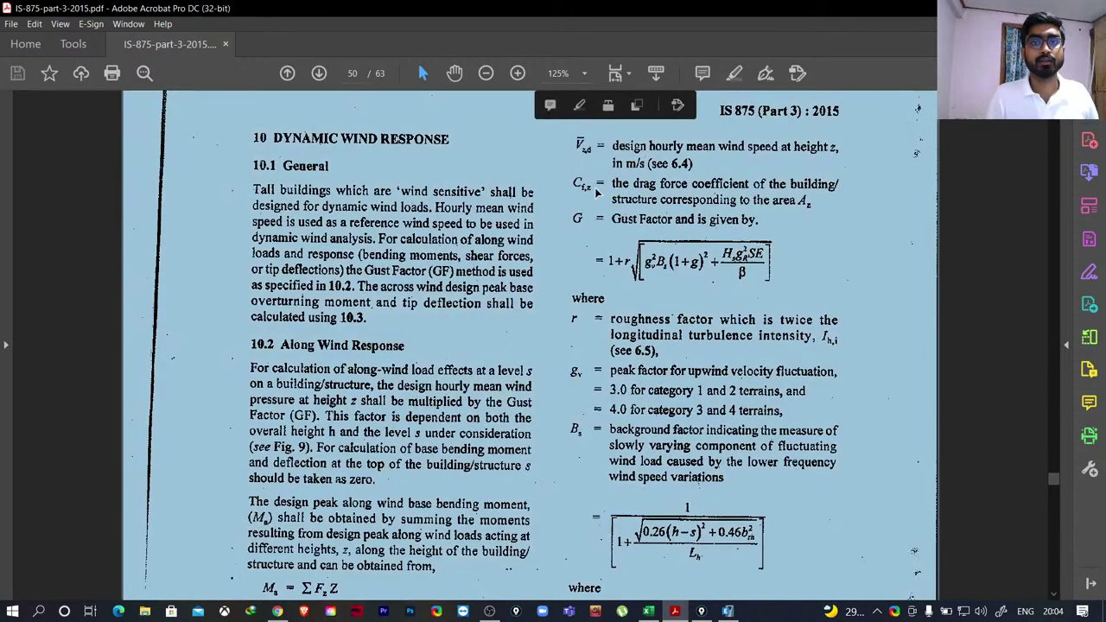
click(680, 291)
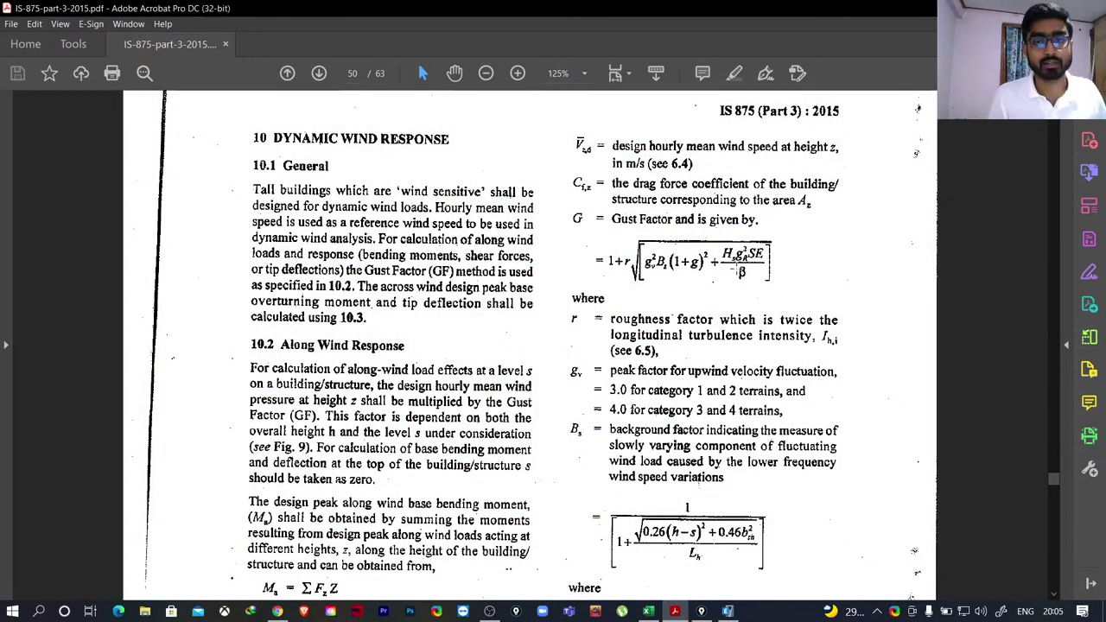
Examine the definitions of roughness factor r and peak factor gv for terrain categories 1 to 4 in clause 10.2.
scroll(740, 271, down, 1)
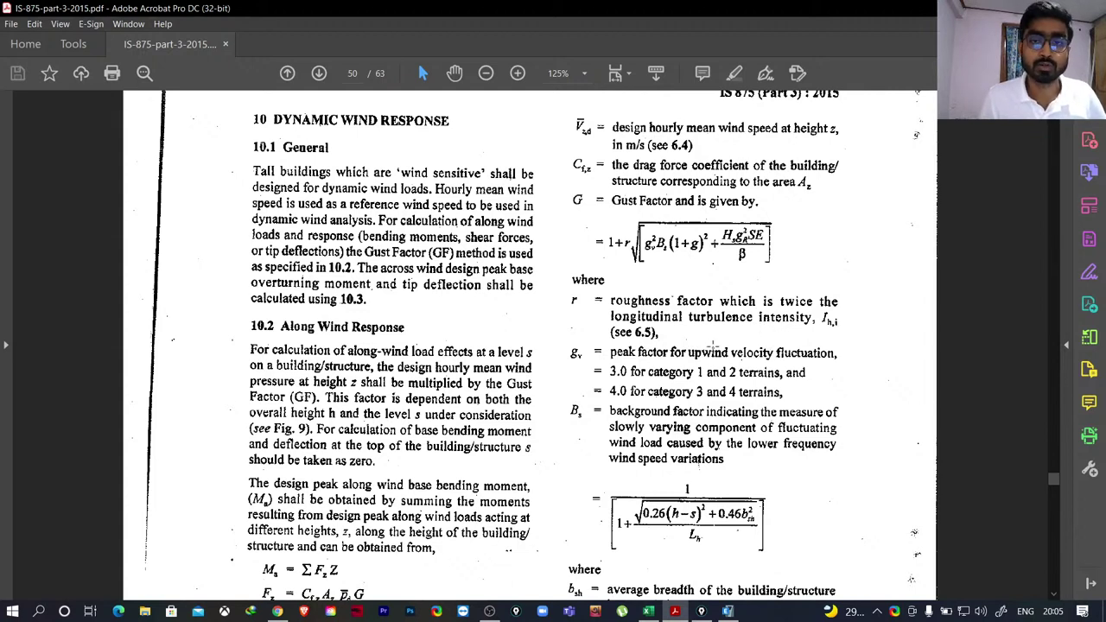
mouse_move(608, 322)
mouse_down()
mouse_move(670, 345)
mouse_move(599, 332)
mouse_up()
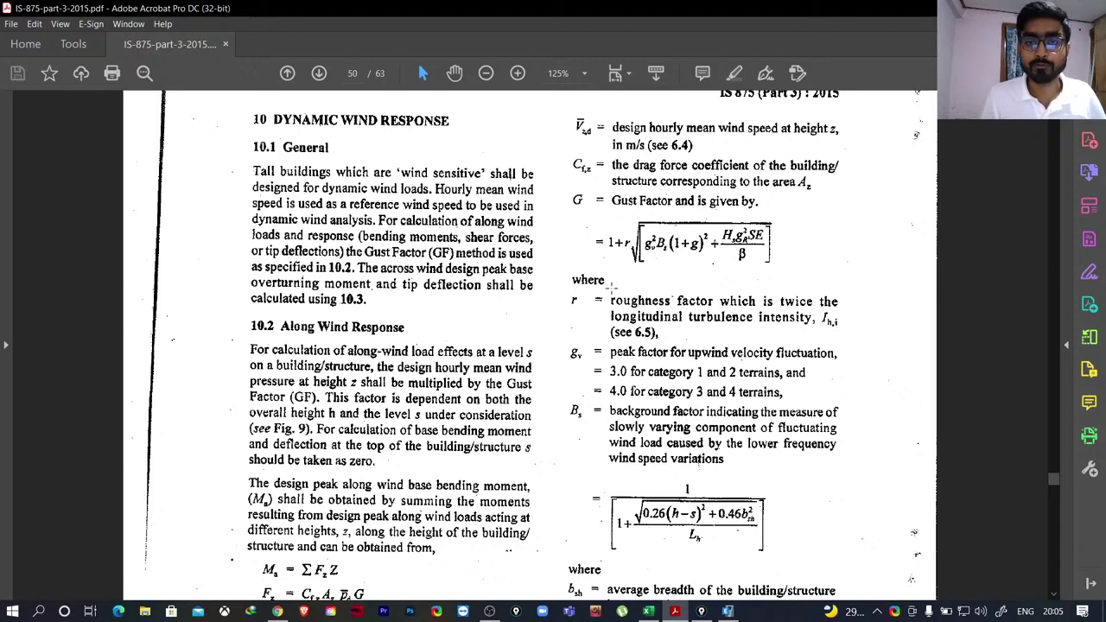
drag(818, 313, 700, 328)
click(701, 339)
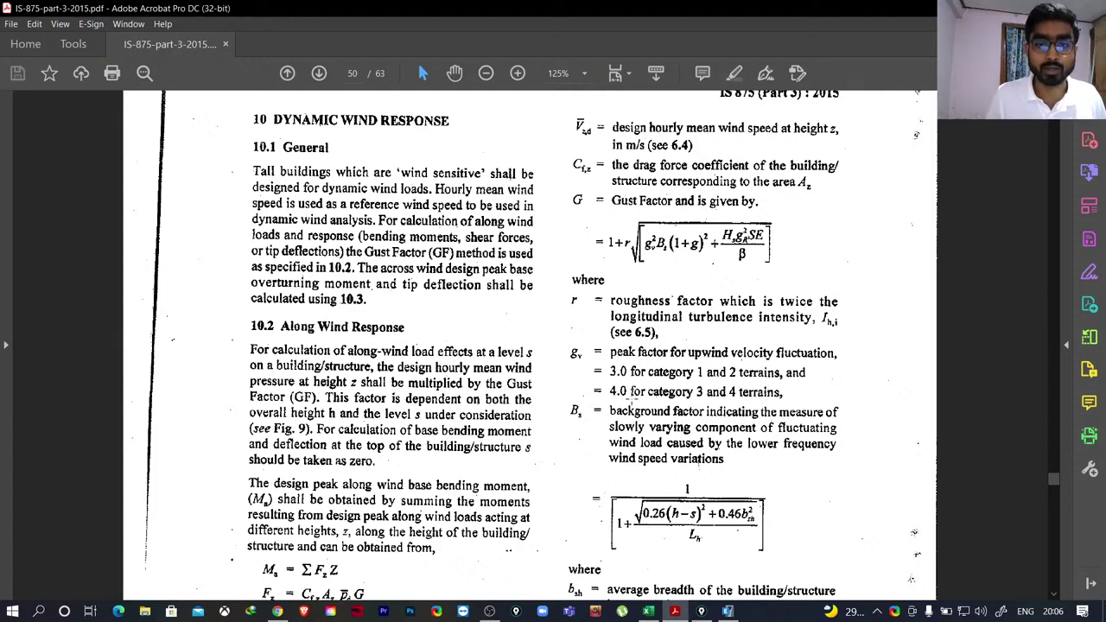
drag(787, 405, 608, 381)
click(584, 367)
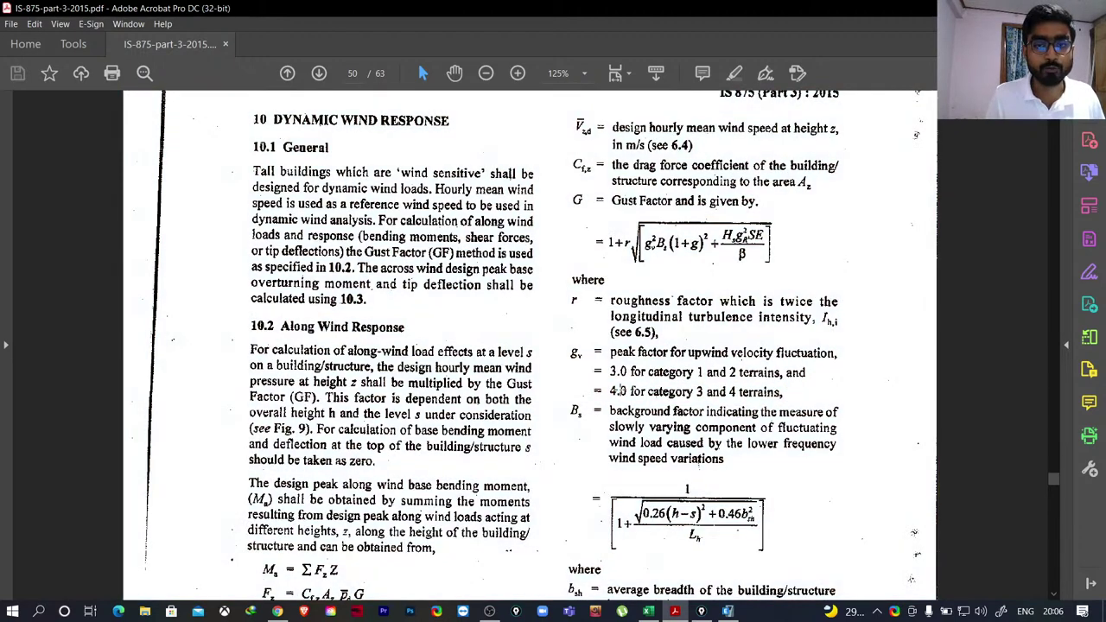
Switch to Excel and check the X-direction sheet's gv lookup in E29 against the terrain category table.
click(648, 611)
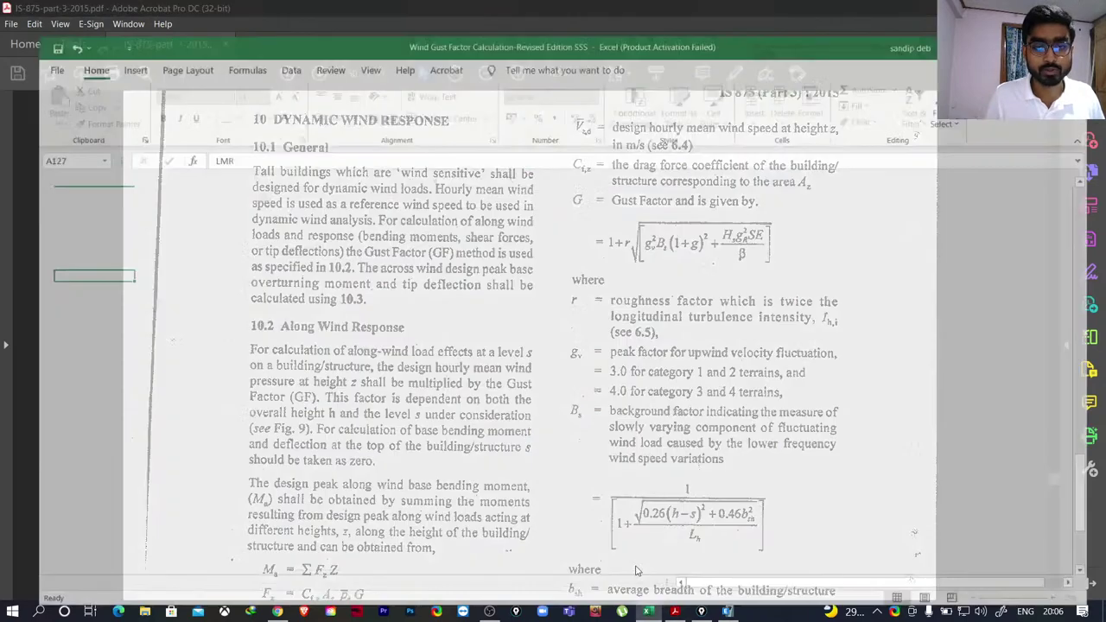
scroll(425, 323, up, 20)
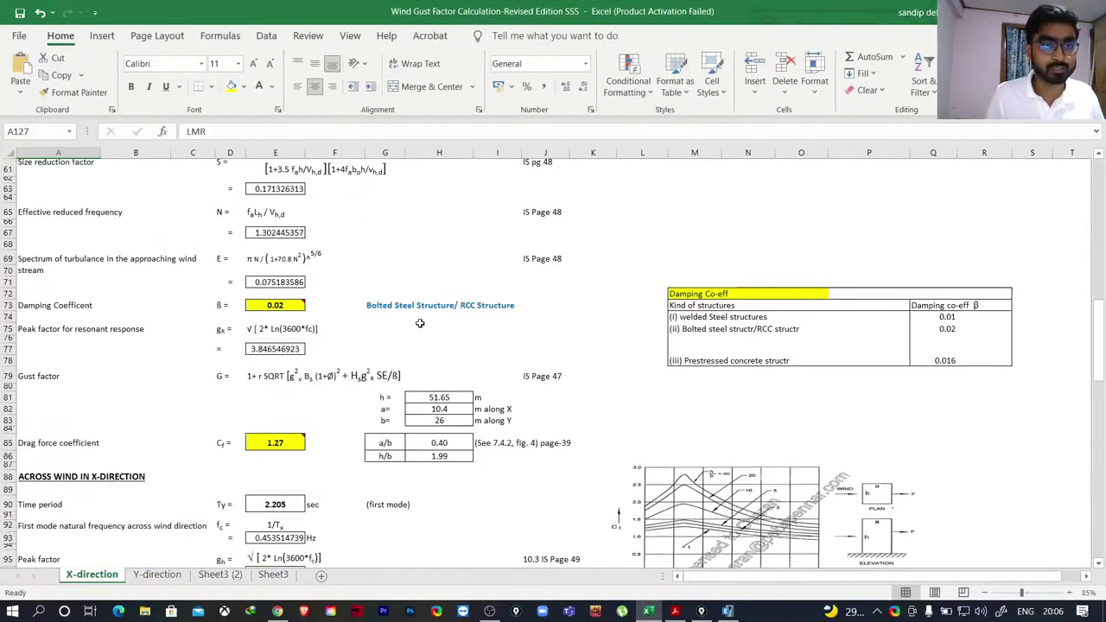
scroll(273, 367, up, 9)
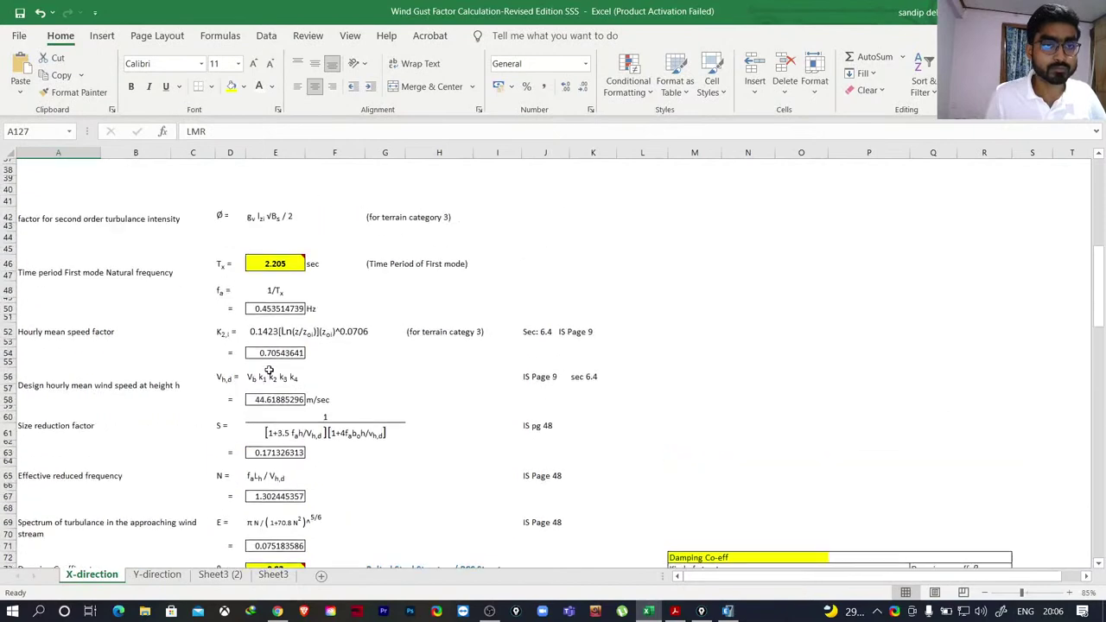
scroll(273, 367, up, 1)
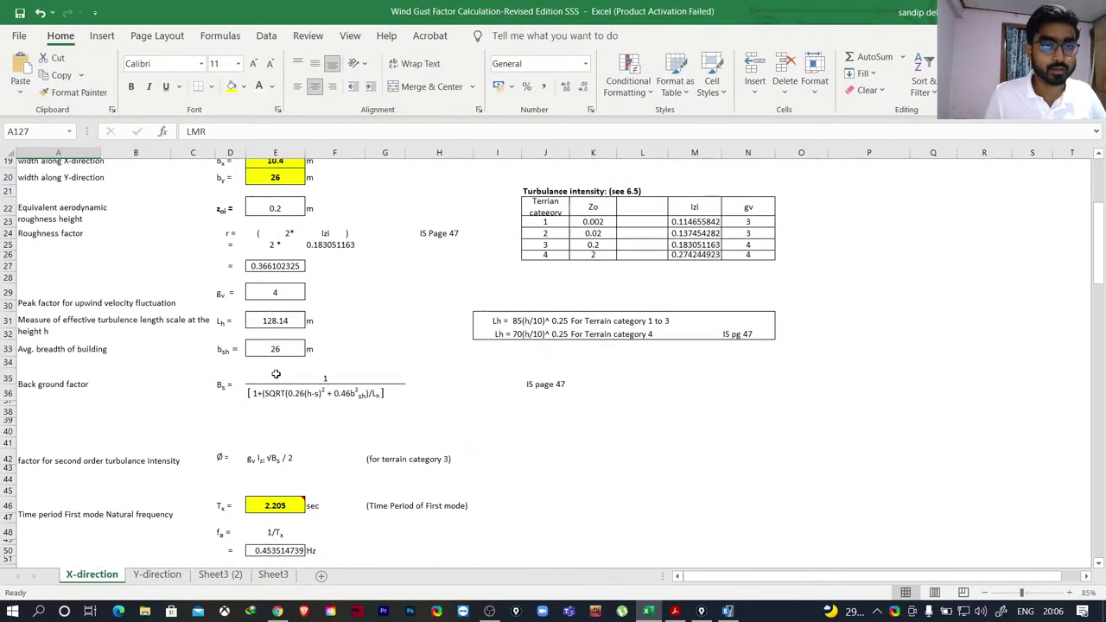
click(274, 303)
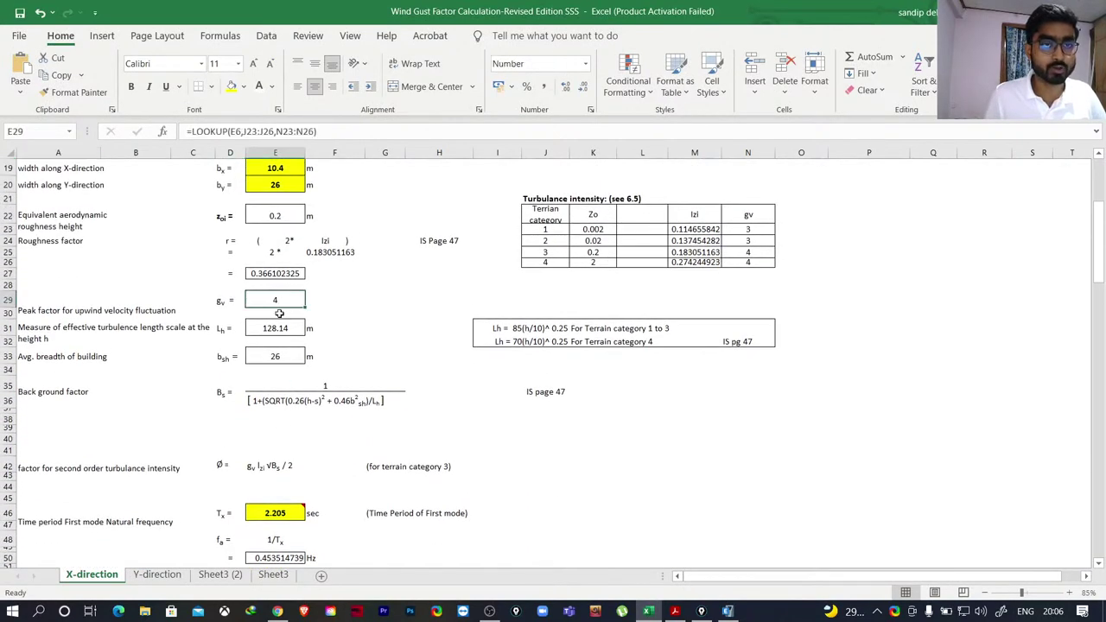
scroll(391, 345, up, 1)
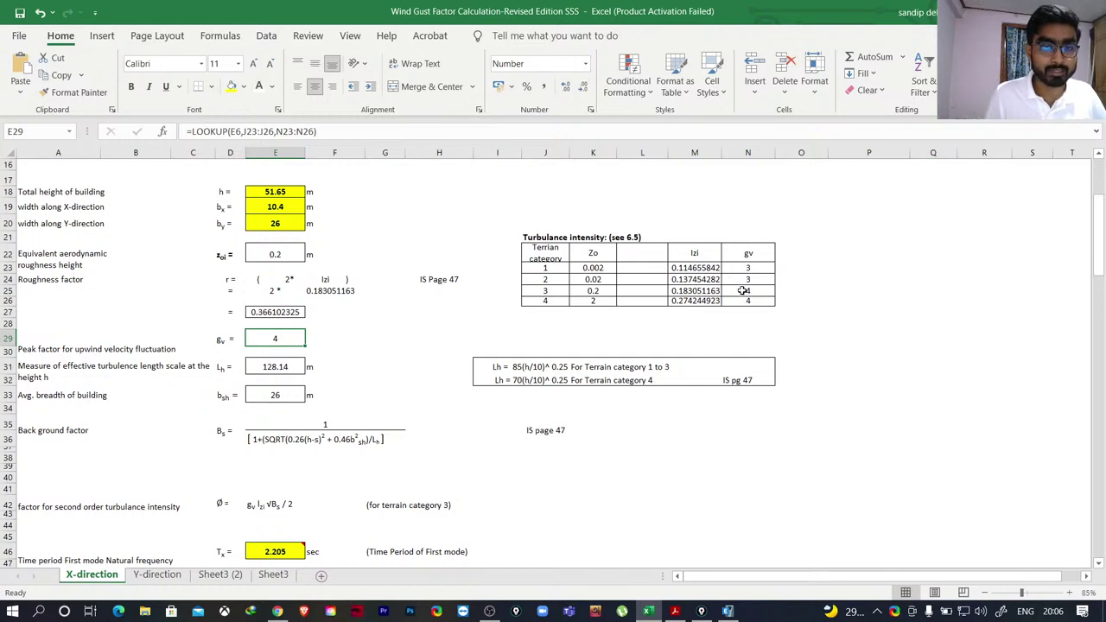
scroll(277, 332, up, 1)
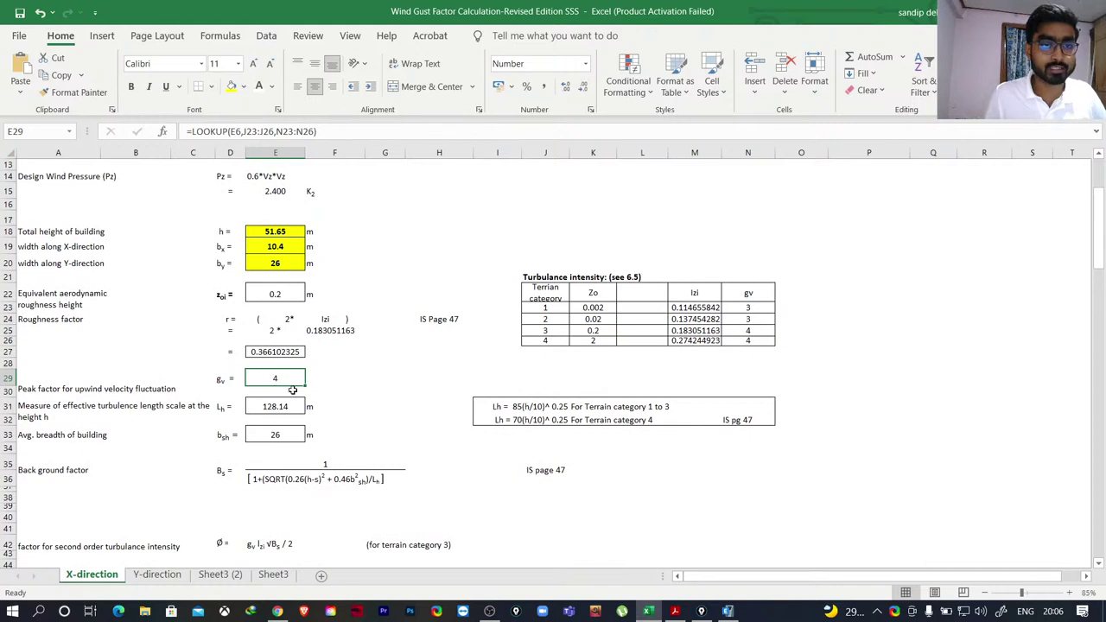
Check the terrain category input in E6 and its option list, and recheck the gv formula in E29.
scroll(273, 378, up, 3)
scroll(273, 379, up, 1)
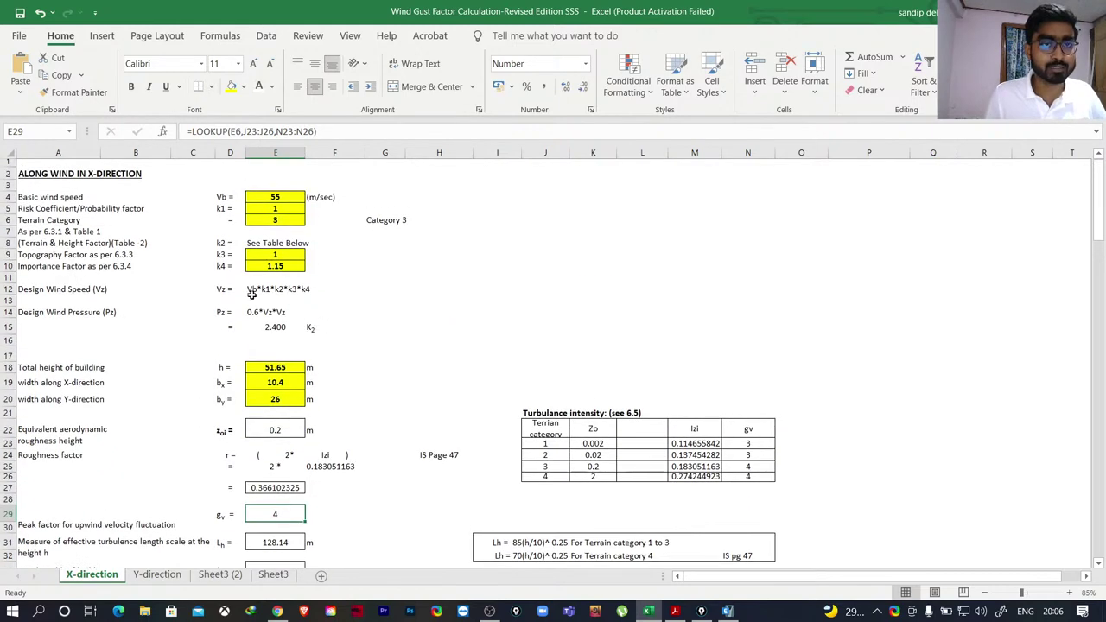
click(277, 224)
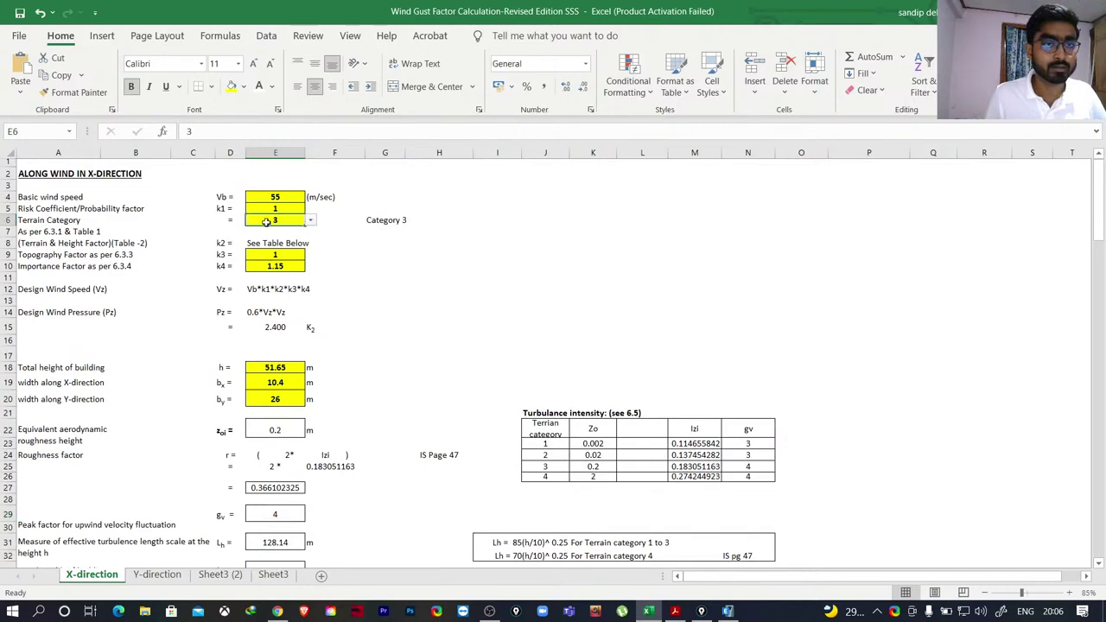
click(310, 223)
click(311, 224)
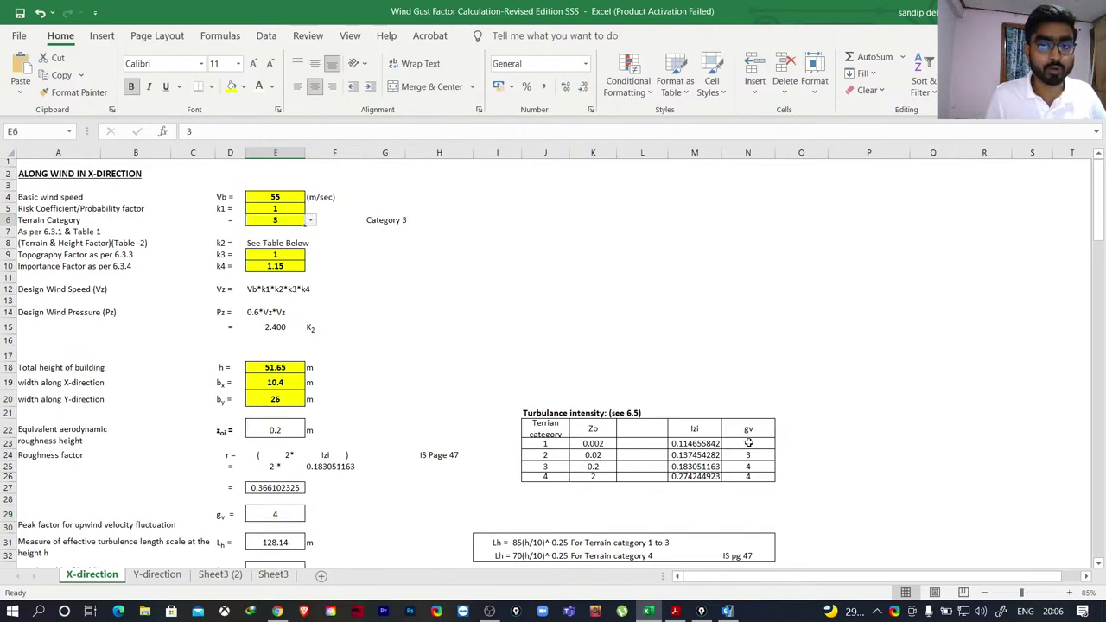
scroll(710, 368, down, 3)
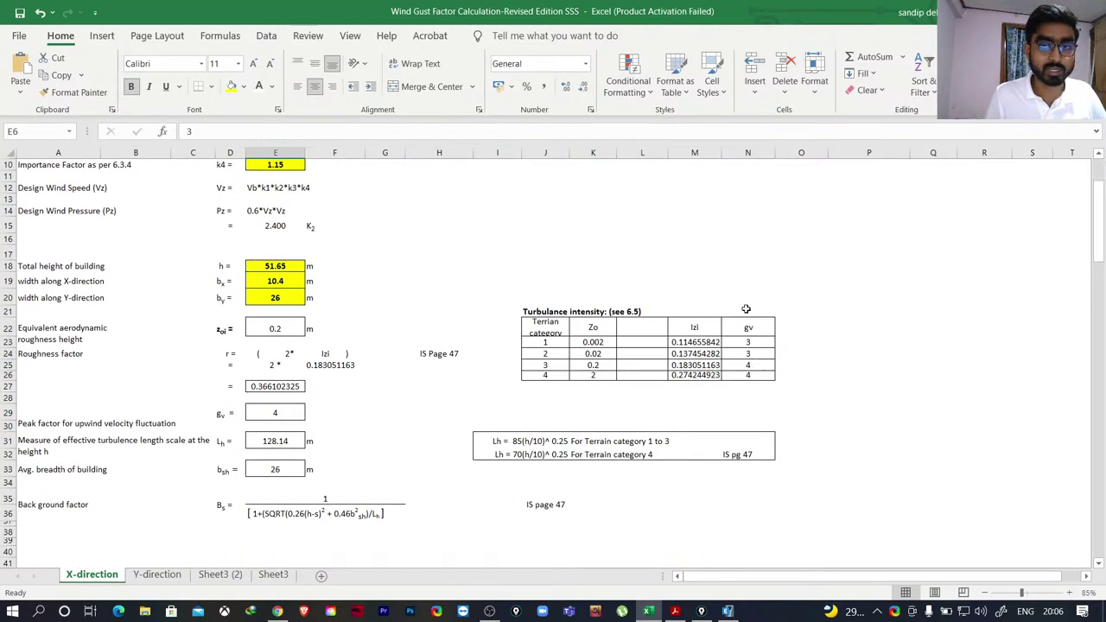
click(271, 414)
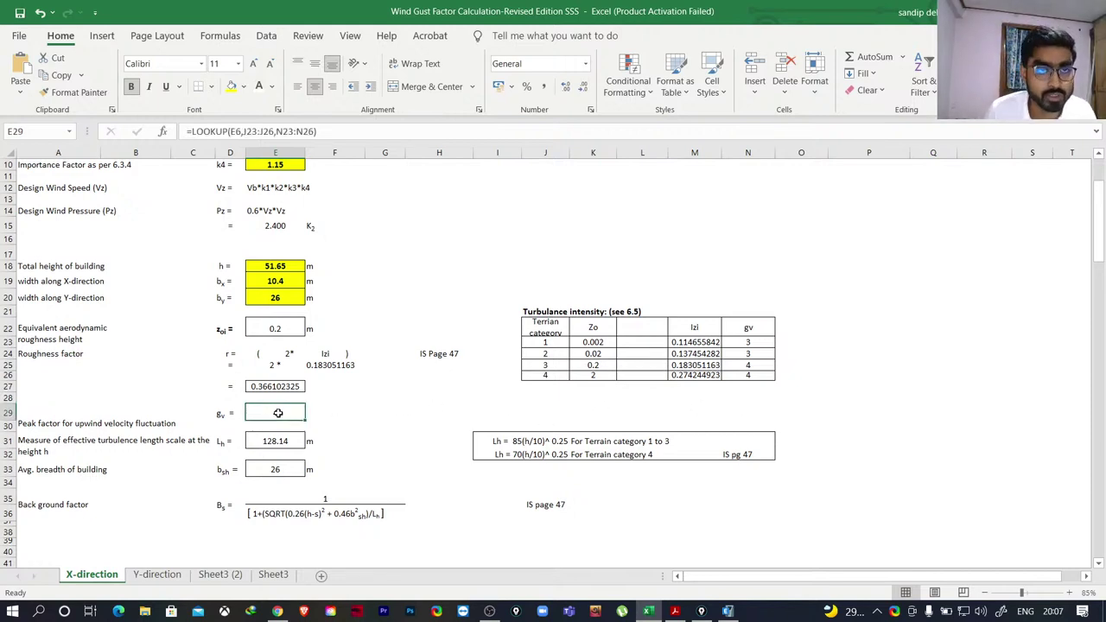
click(425, 413)
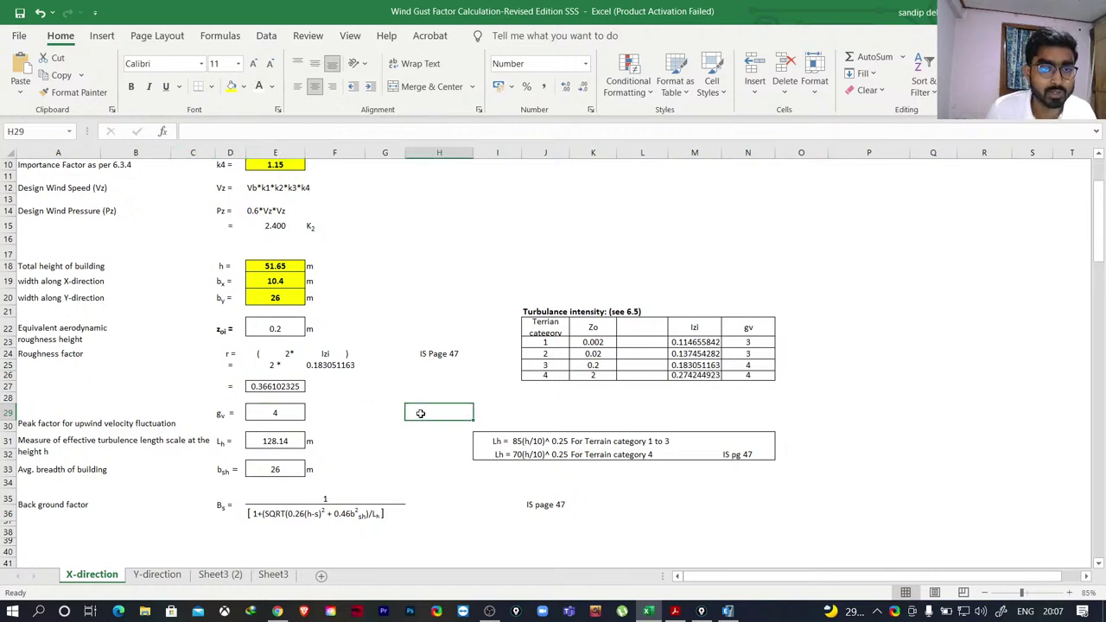
Compare the roughness factor with its IS-875 definition and inspect the Izi cells M23 to M26 for terrain categories 1 to 4 in Excel.
scroll(337, 398, down, 2)
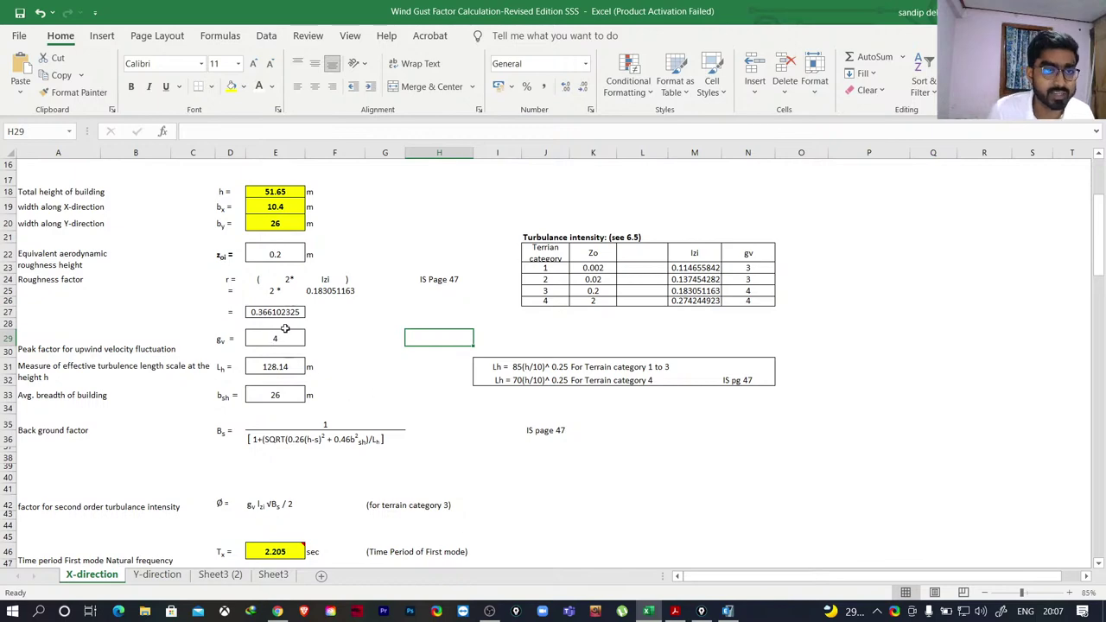
scroll(352, 387, up, 1)
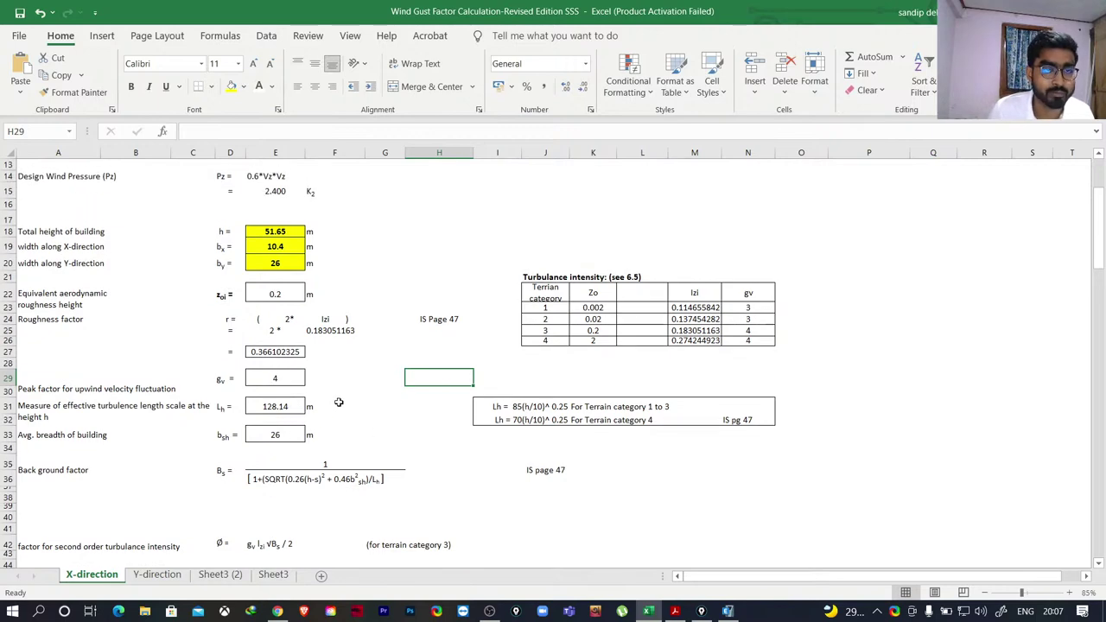
scroll(345, 416, up, 1)
scroll(346, 416, up, 1)
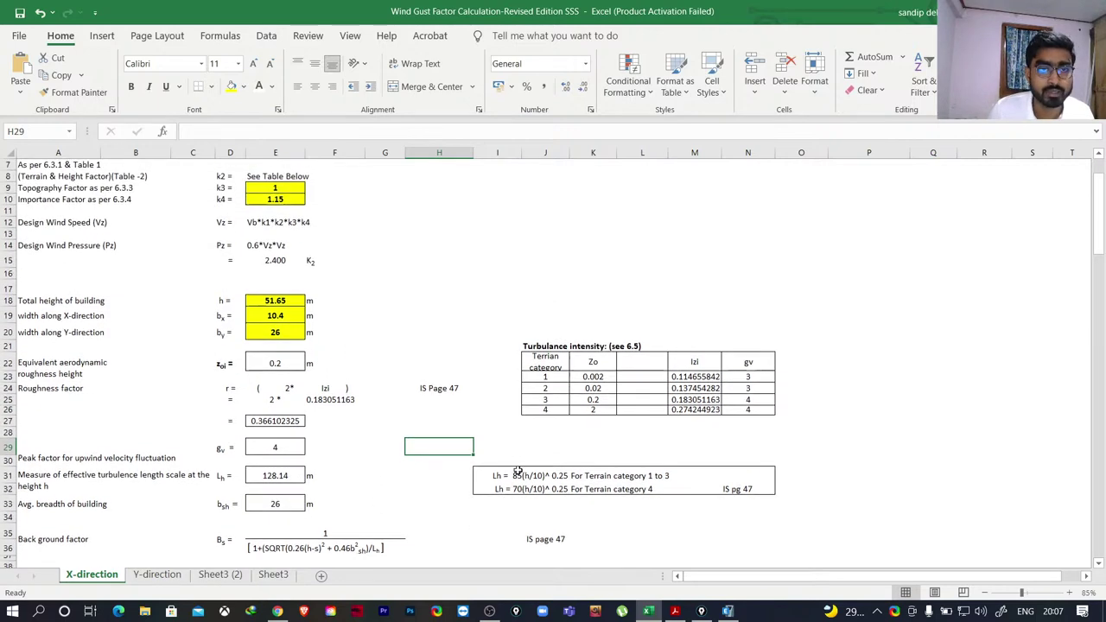
click(727, 611)
click(675, 611)
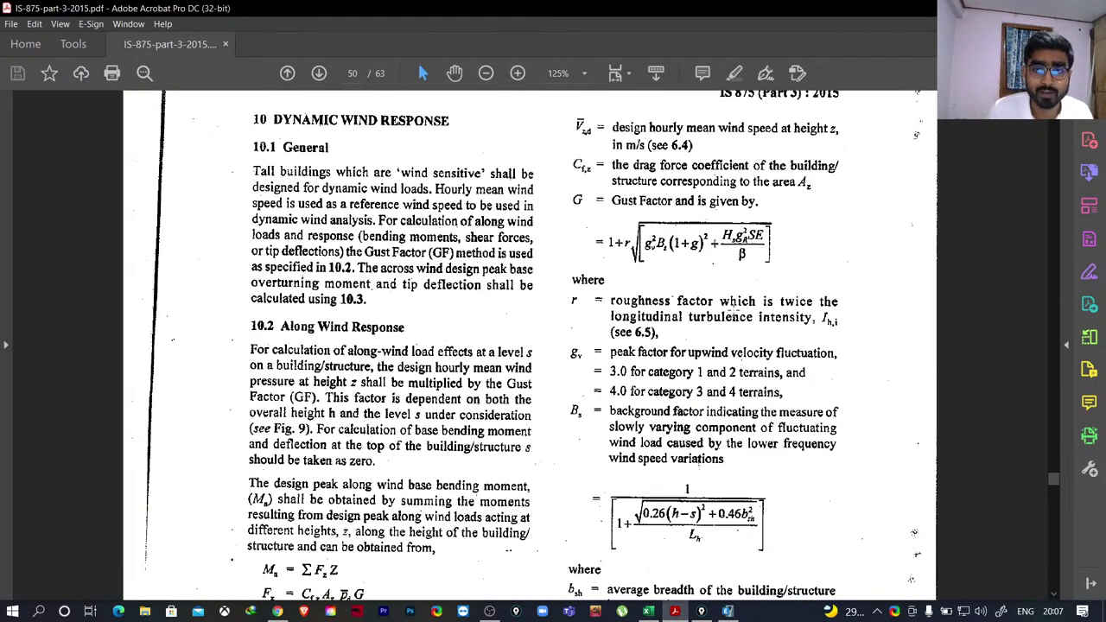
click(649, 611)
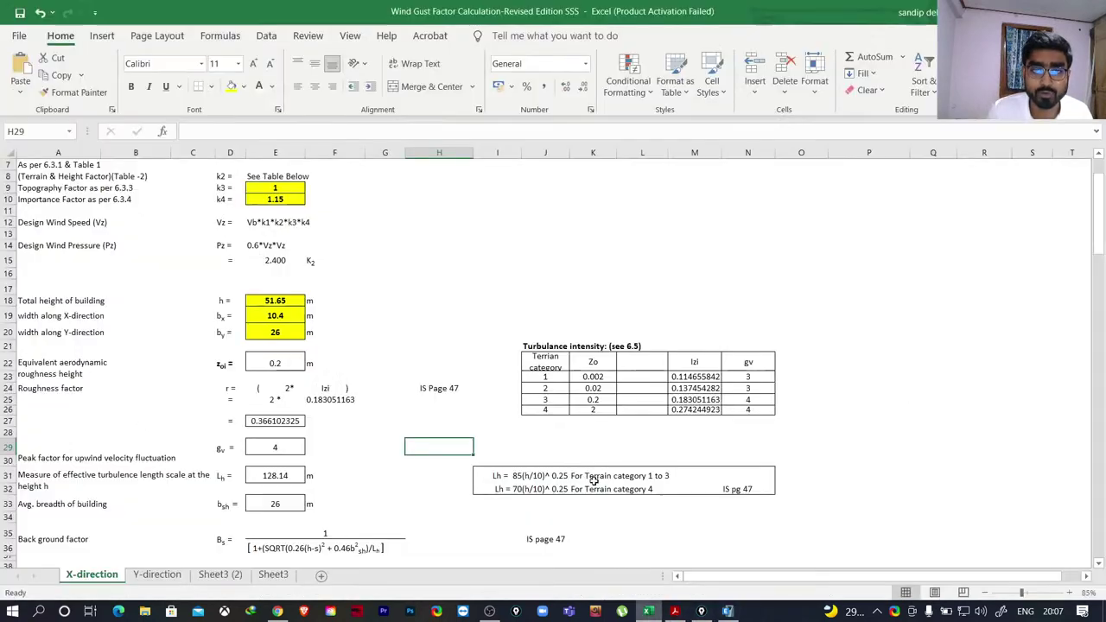
click(685, 377)
click(690, 388)
click(693, 400)
click(693, 410)
Switch to the IS-875 PDF and find clause 6.5 Turbulence Intensity on page 11 of 63.
click(675, 611)
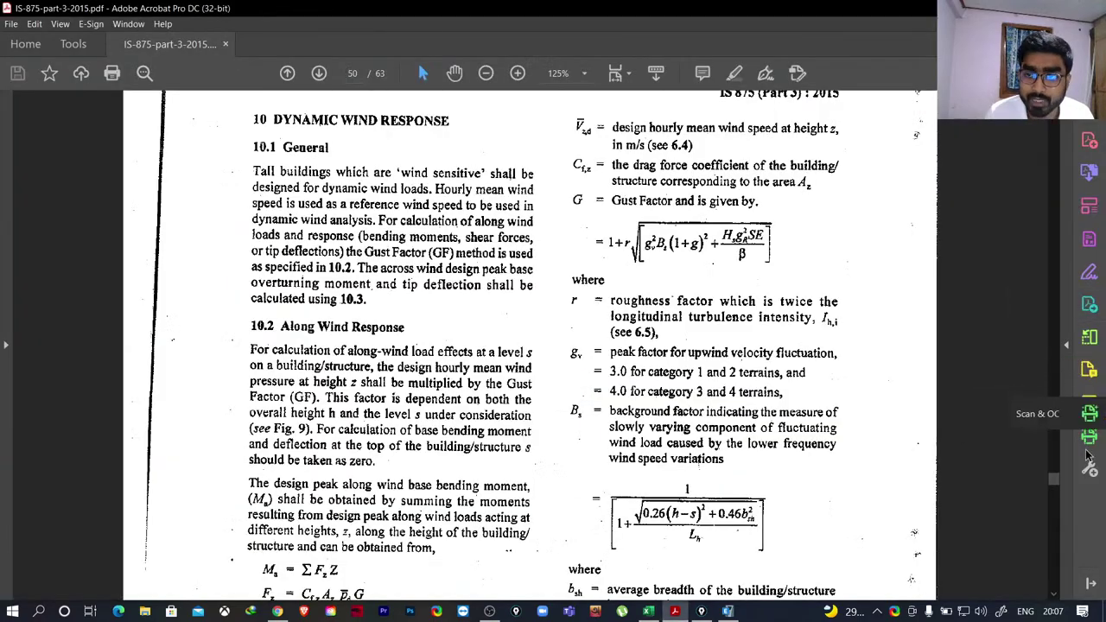
drag(1056, 480, 1034, 208)
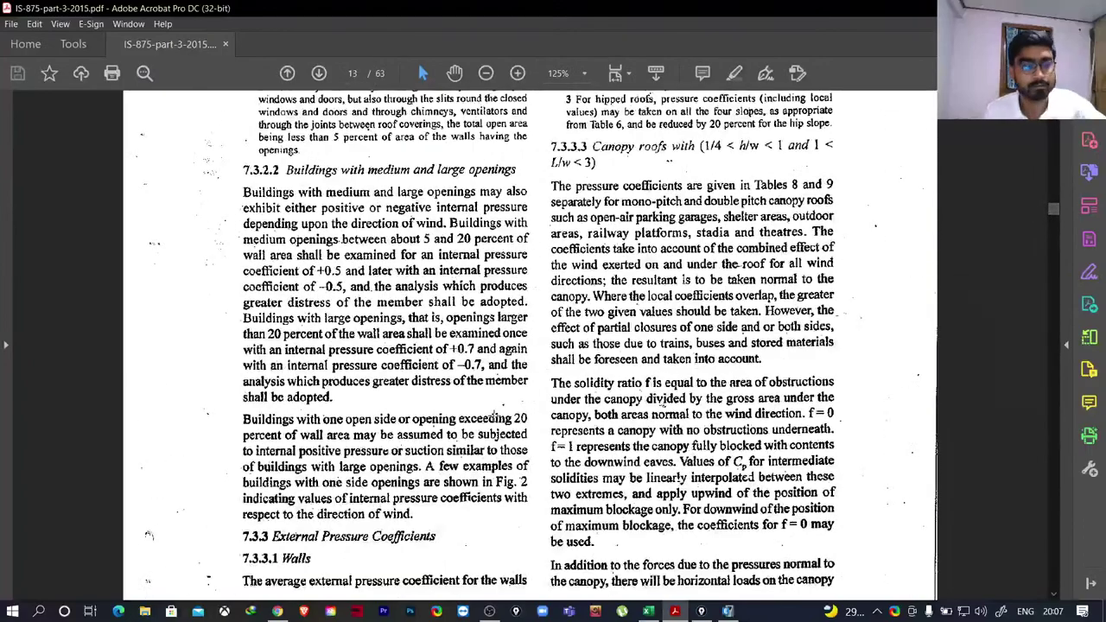
key(ctrl+minus)
key(ctrl+minus)
scroll(530, 346, up, 5)
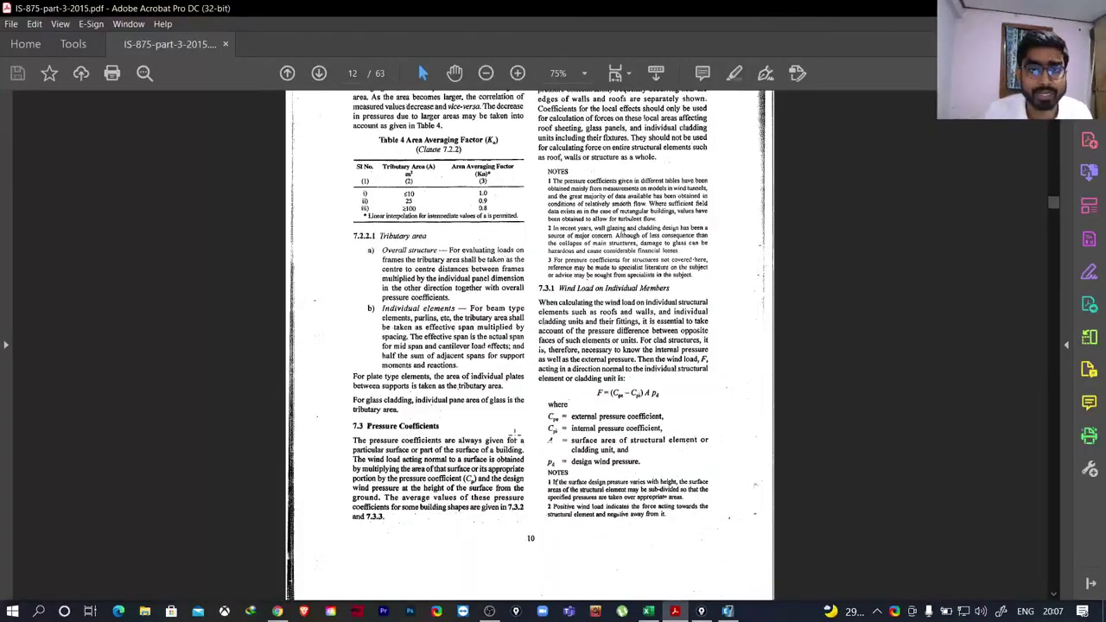
scroll(515, 432, up, 2)
mouse_move(1054, 199)
scroll(1054, 199, up, 10)
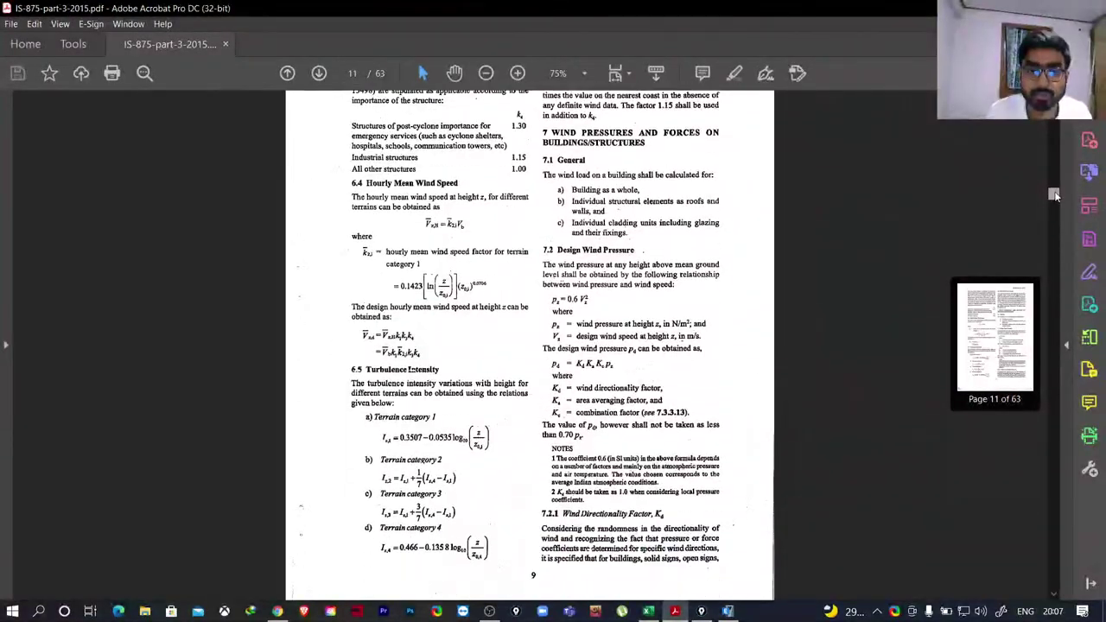
key(ctrl+minus)
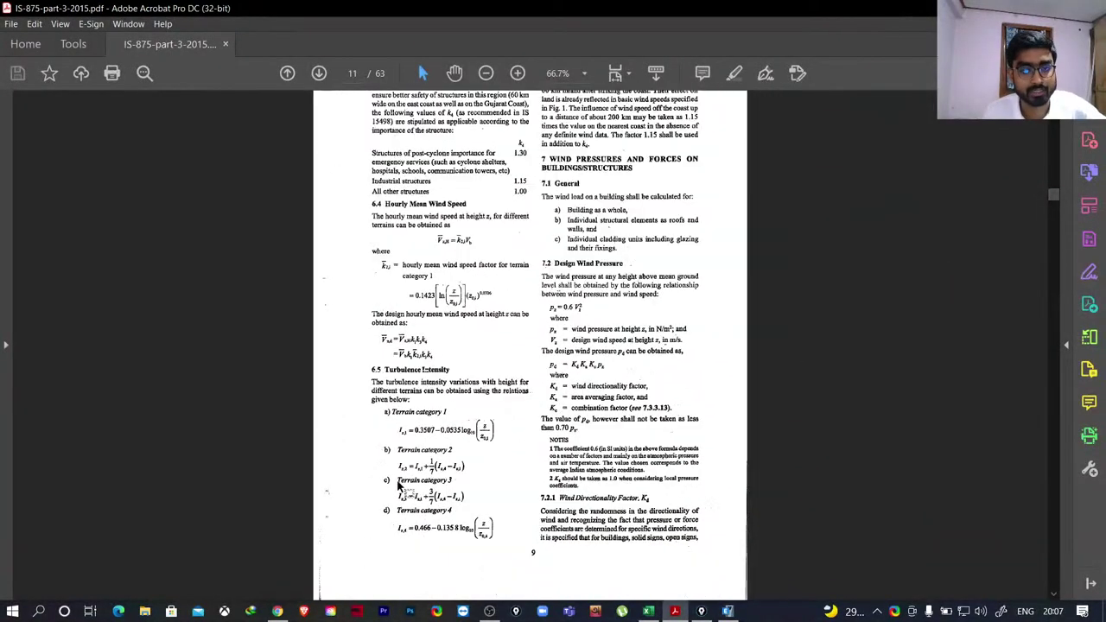
scroll(397, 488, up, 3)
scroll(361, 307, down, 1)
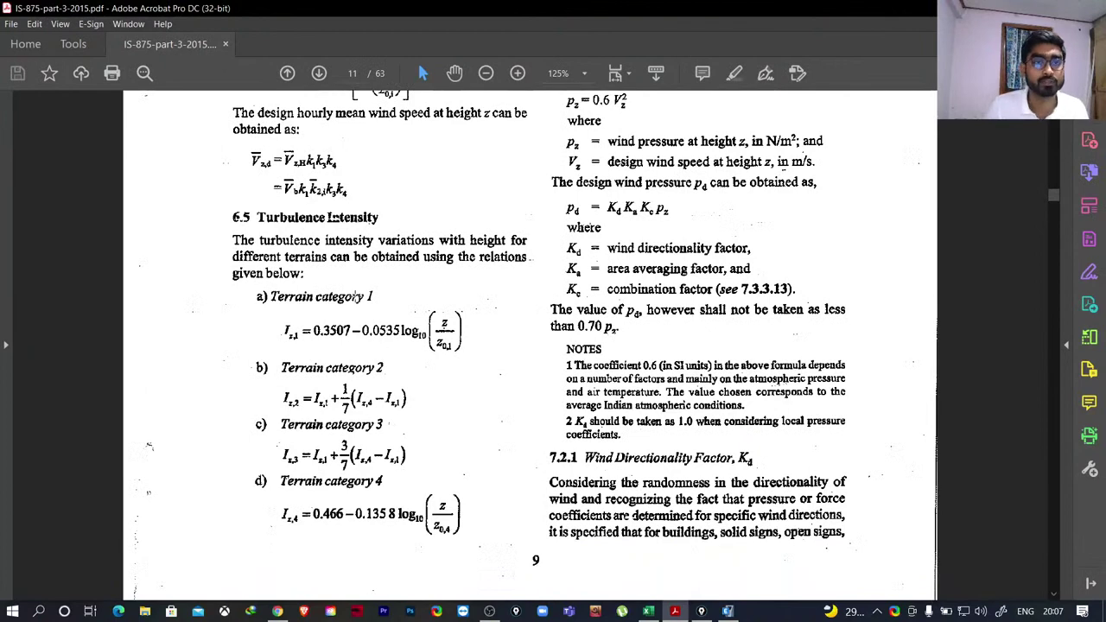
Examine the turbulence intensity formulas for terrain categories 1 and 4 and their height-to-roughness ratios.
drag(250, 292, 523, 553)
key(ctrl+c)
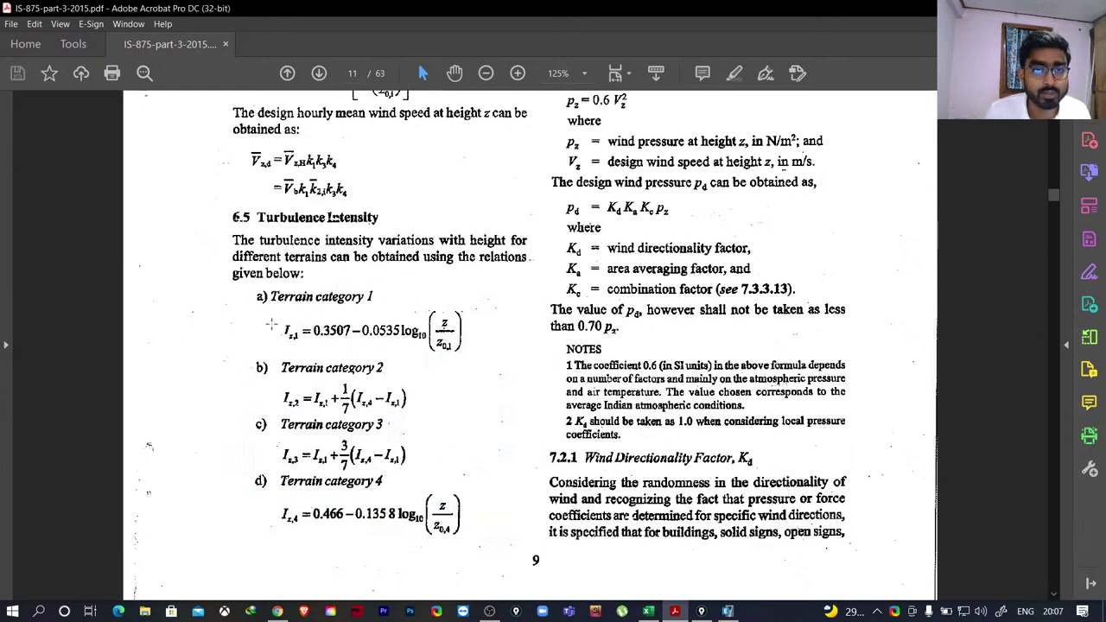
drag(257, 311, 520, 359)
drag(265, 491, 511, 571)
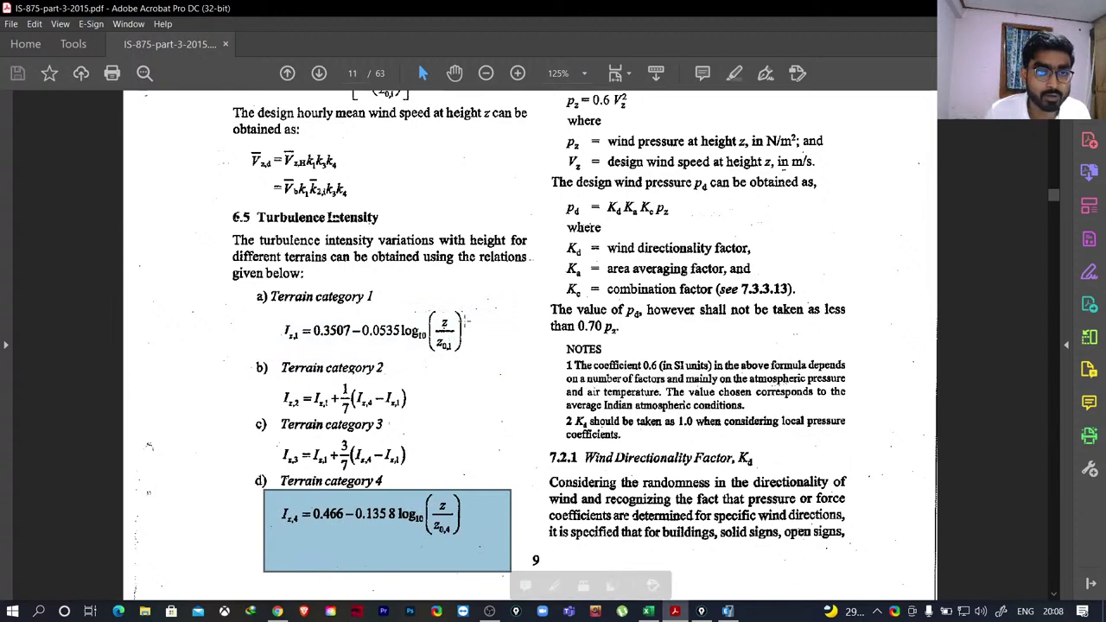
drag(439, 316, 465, 381)
drag(439, 499, 470, 558)
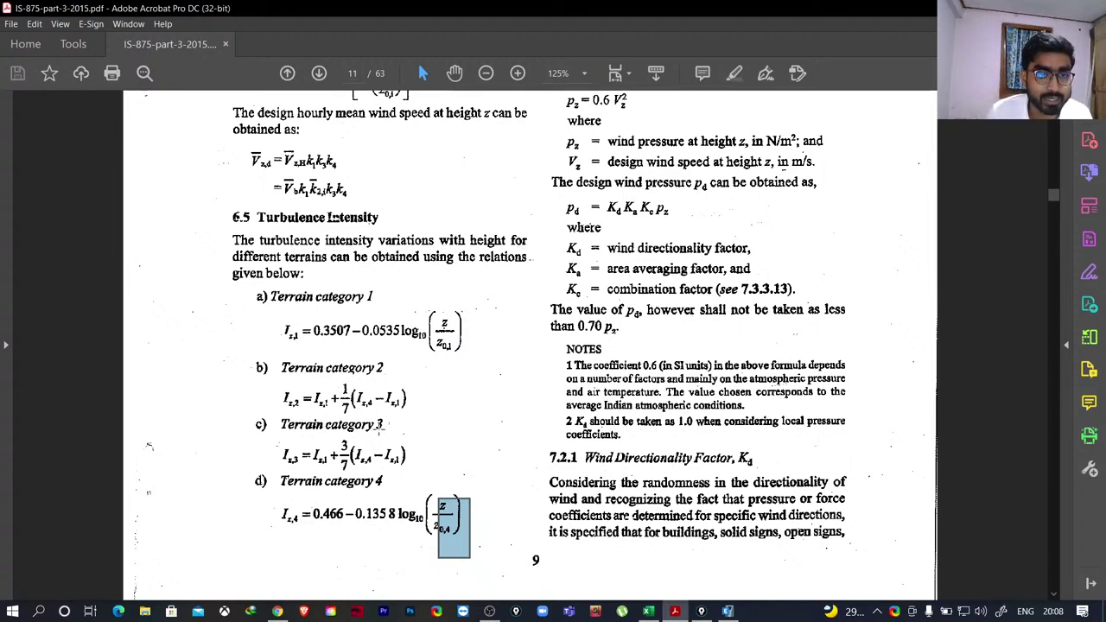
Examine how the category 1 and 4 turbulence intensities feed the interpolation formulas for terrain categories 2 and 3.
drag(242, 290, 434, 310)
drag(285, 319, 303, 349)
drag(283, 507, 311, 546)
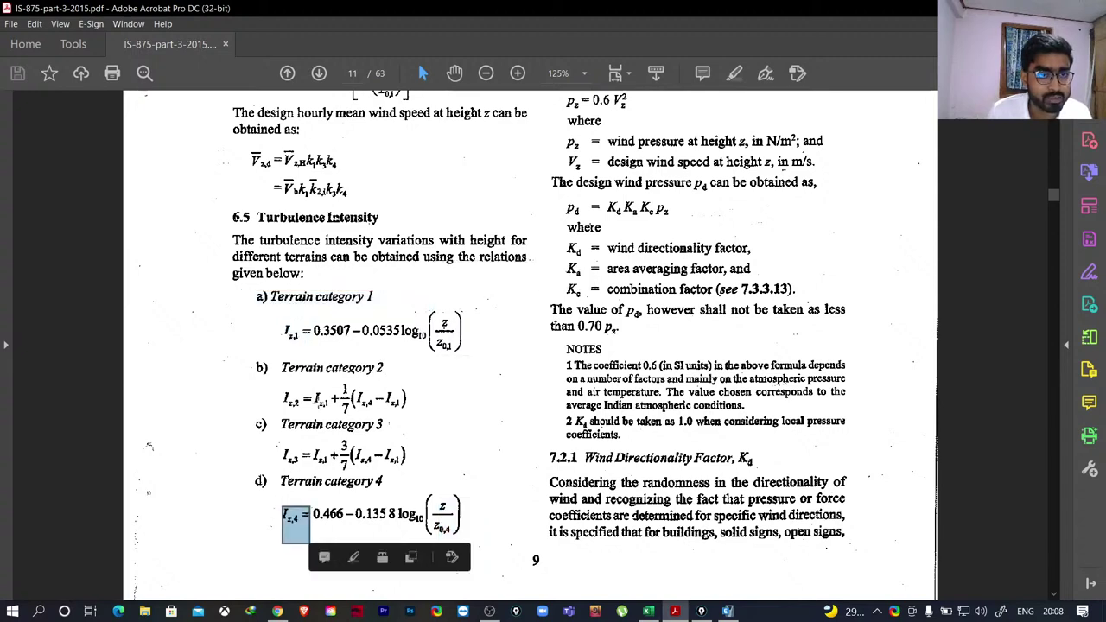
drag(272, 307, 487, 355)
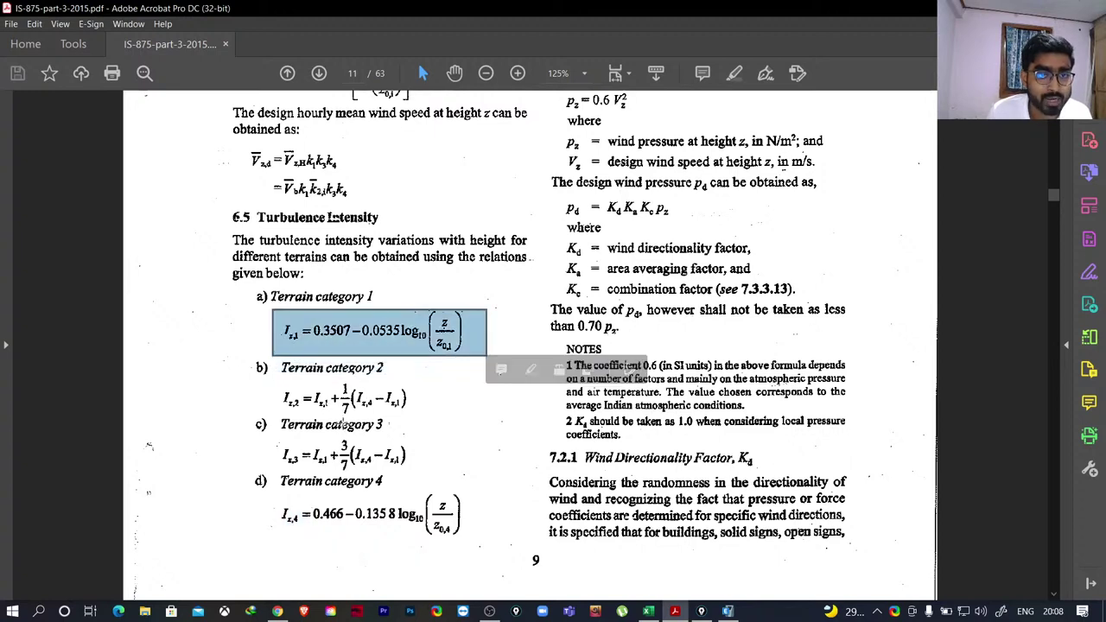
drag(268, 490, 487, 563)
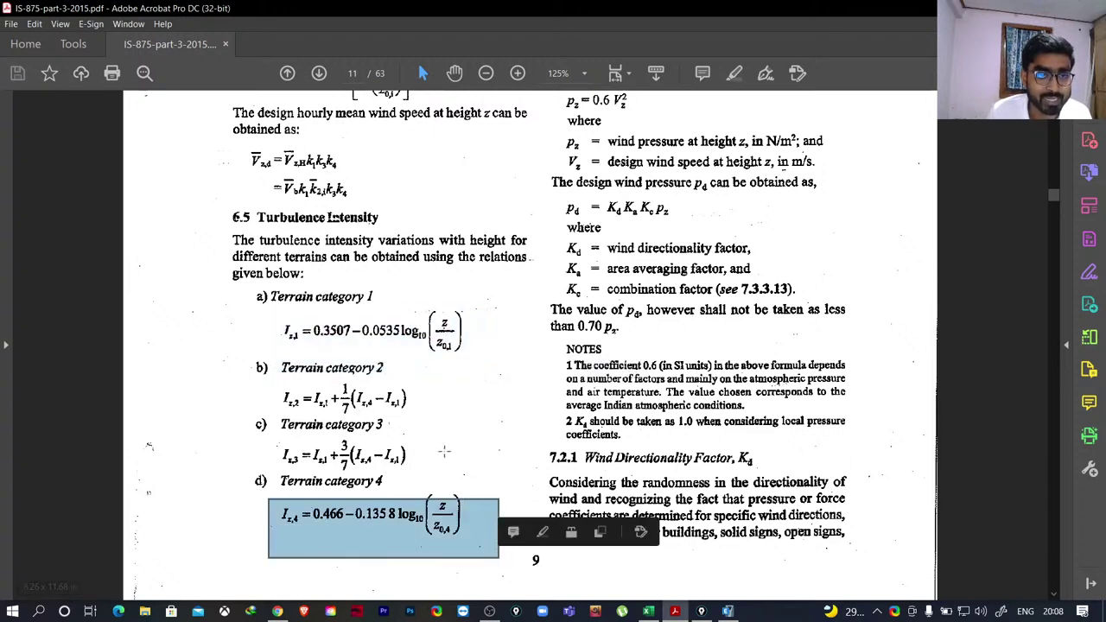
drag(270, 311, 316, 353)
click(505, 446)
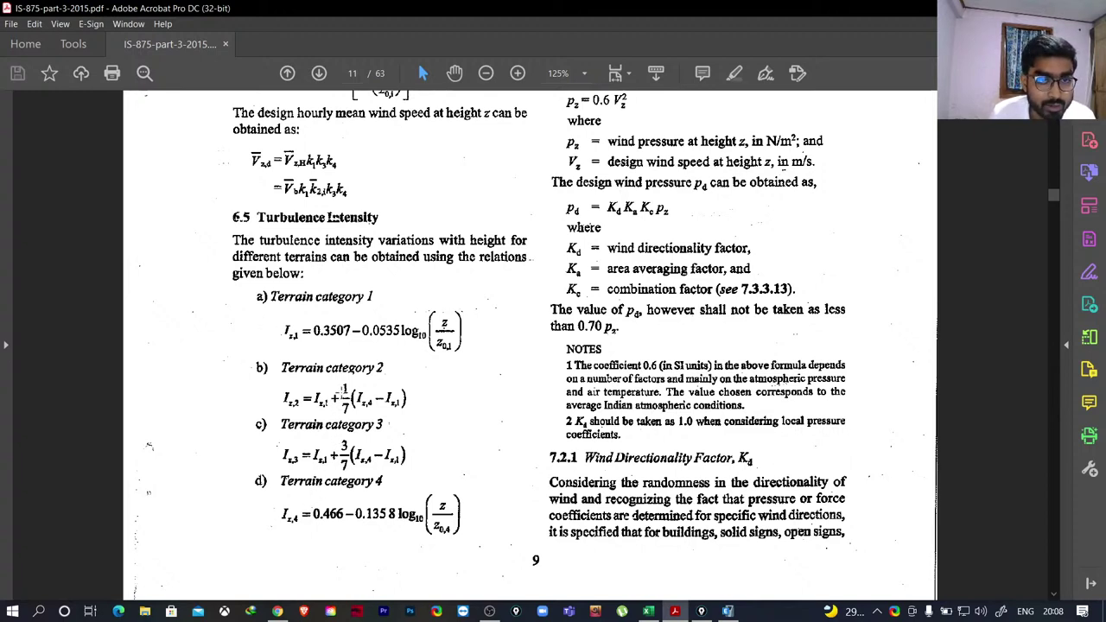
Mark the terrain category 1 heading in the PDF, then switch to Excel and inspect the Izi formulas in M23 and M24.
drag(261, 296, 356, 304)
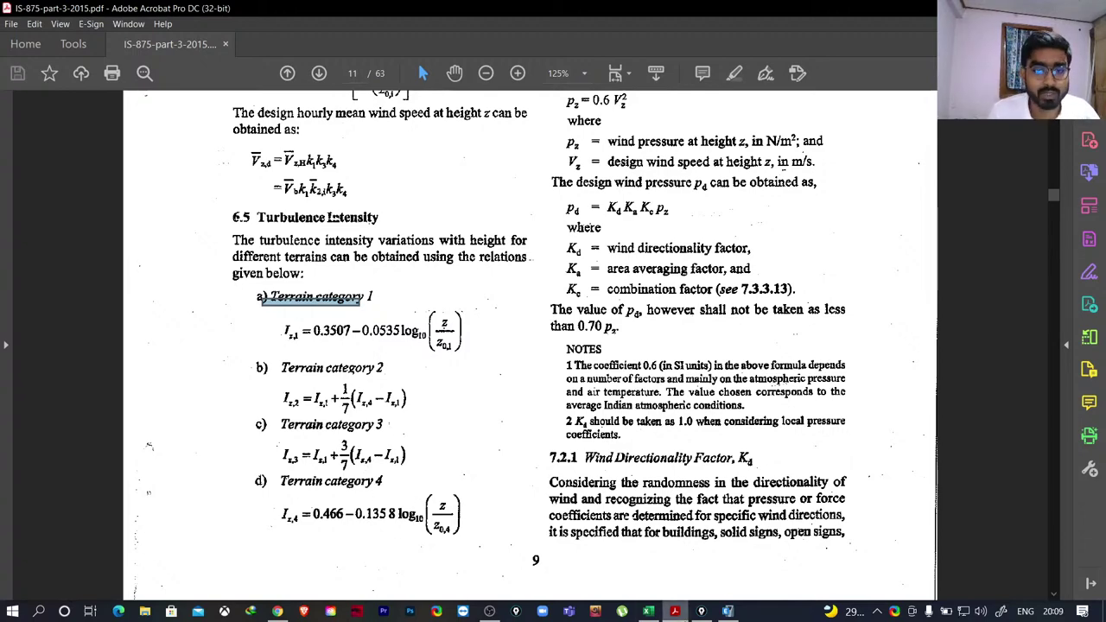
click(650, 613)
click(695, 377)
click(695, 388)
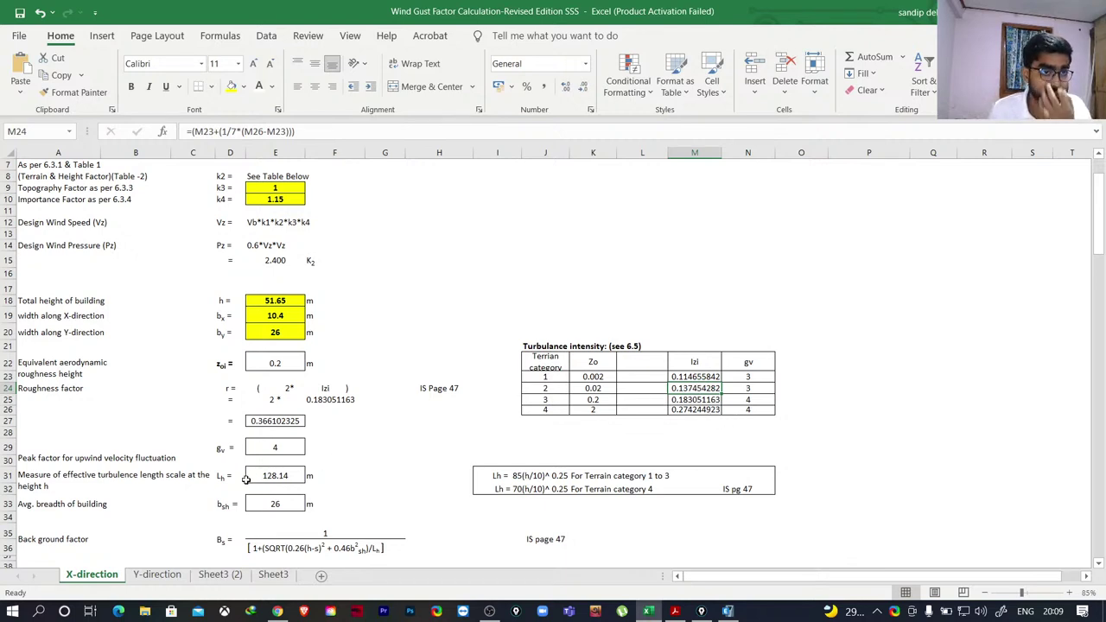
Inspect the equivalent aerodynamic roughness height lookup in E22 and the Zo values in K23 to K26 for terrain categories 1 to 4.
click(279, 365)
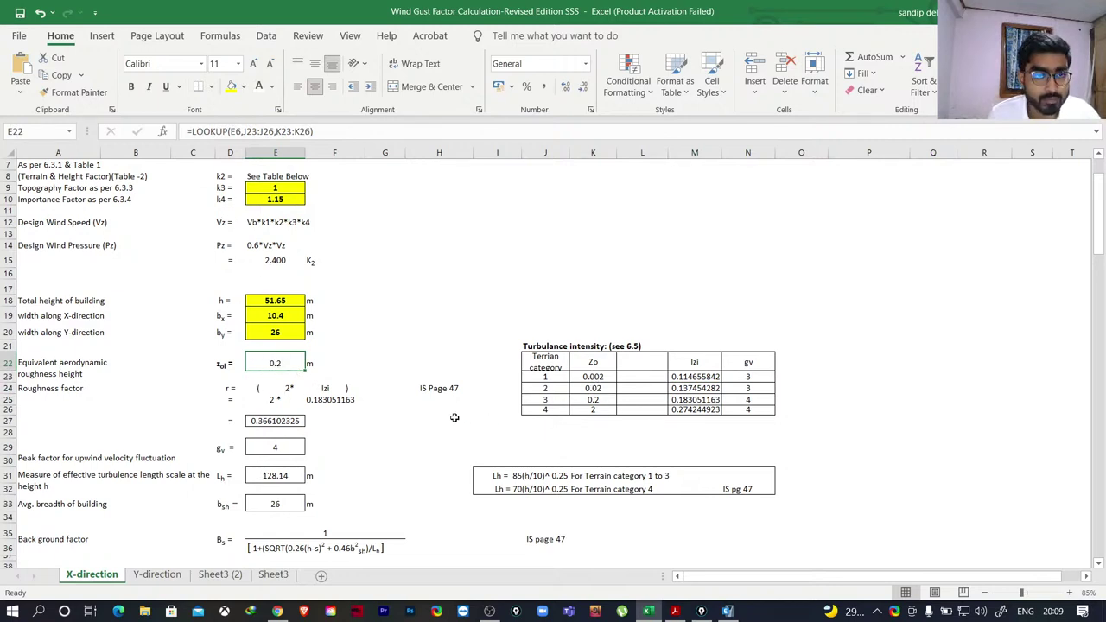
click(596, 378)
click(593, 389)
click(593, 399)
click(591, 410)
drag(592, 378, 593, 410)
click(593, 389)
click(592, 399)
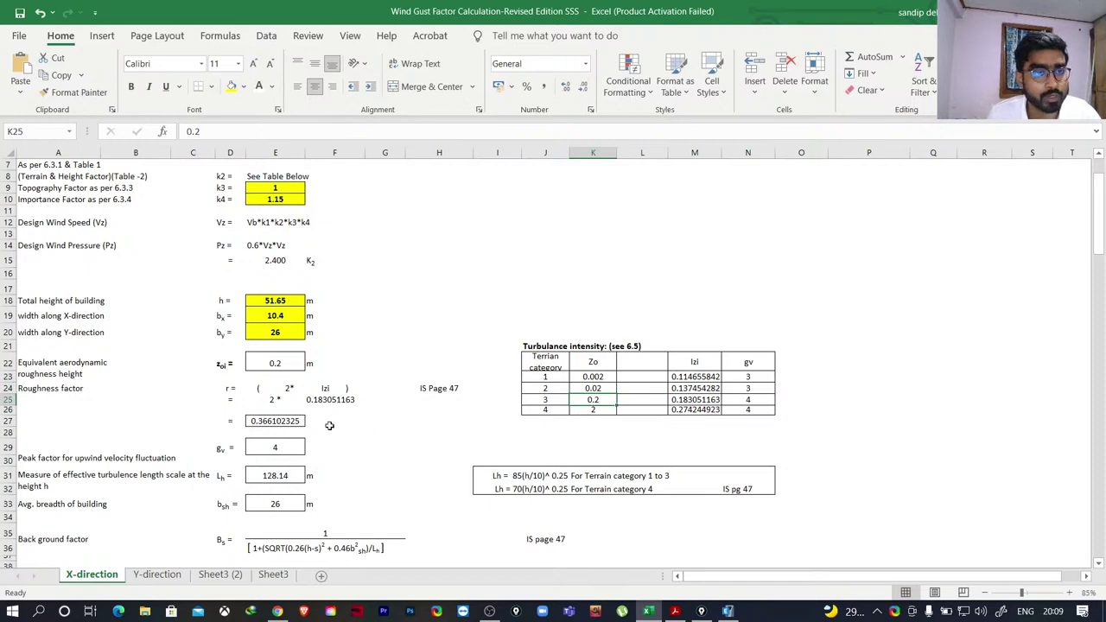
Trace the terrain category 3 Izi formula in M25 through the lookup in F25 and the multiplier in E25 of the roughness factor.
scroll(352, 416, down, 2)
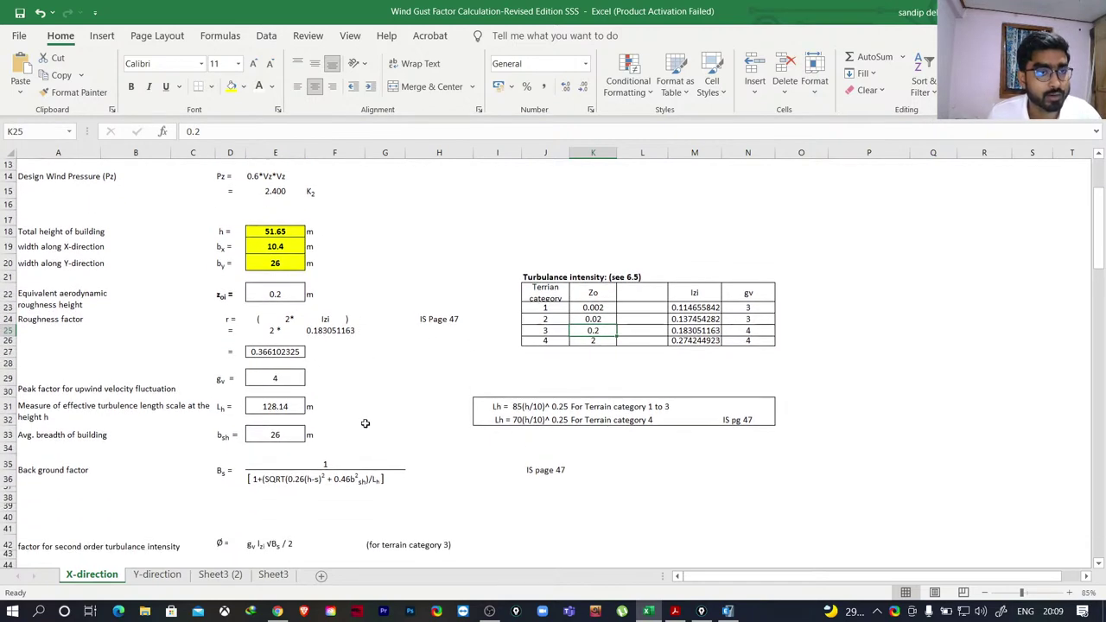
scroll(361, 420, down, 1)
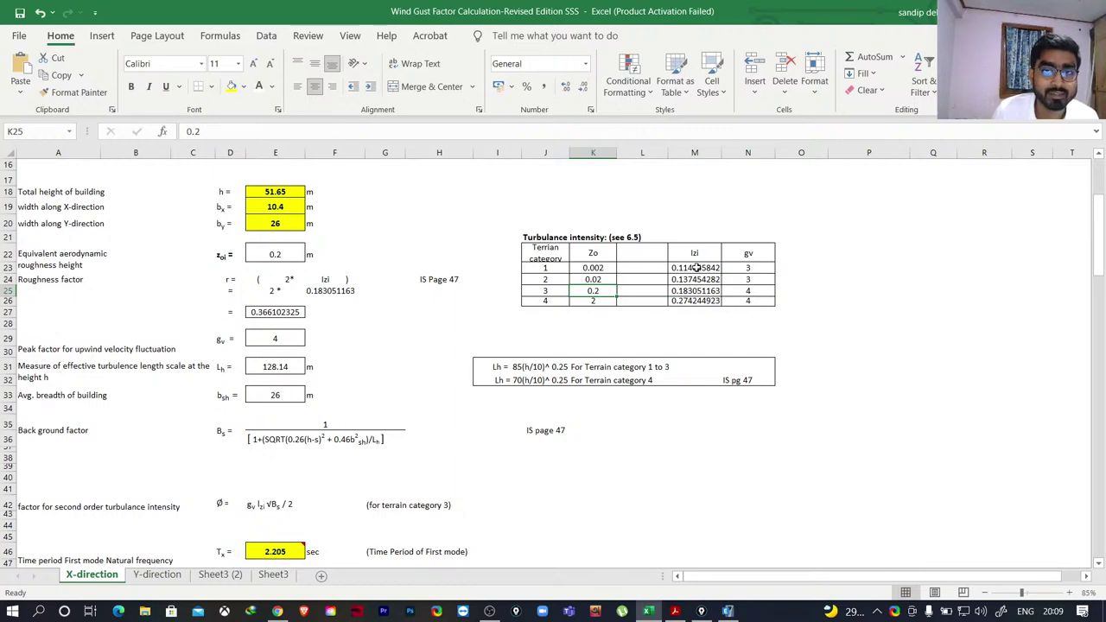
scroll(429, 306, up, 4)
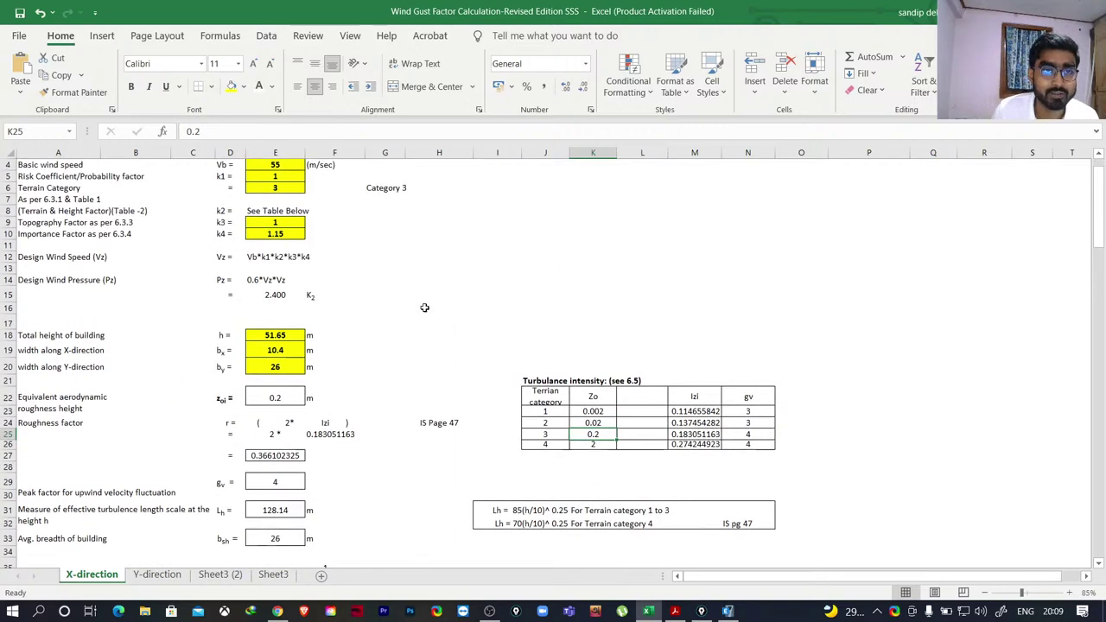
scroll(430, 305, down, 2)
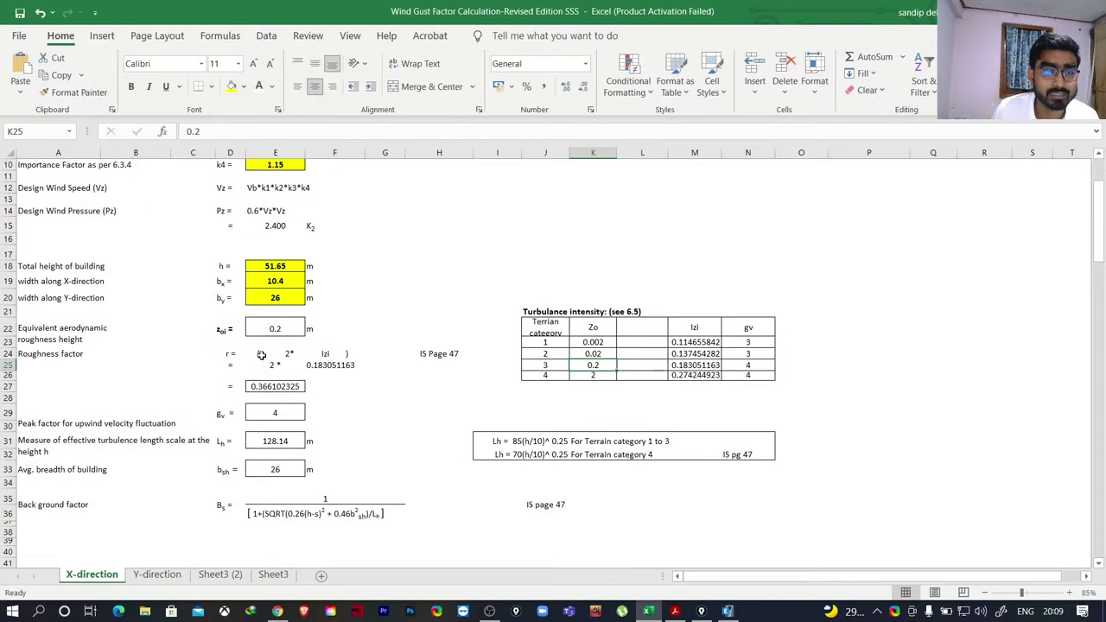
scroll(328, 355, down, 3)
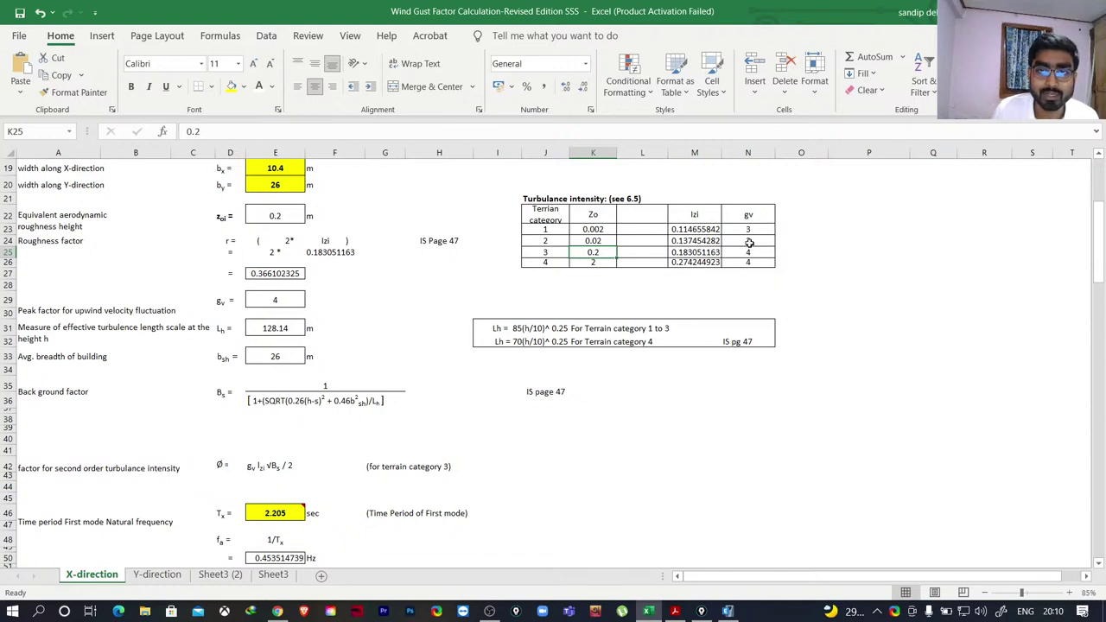
click(675, 253)
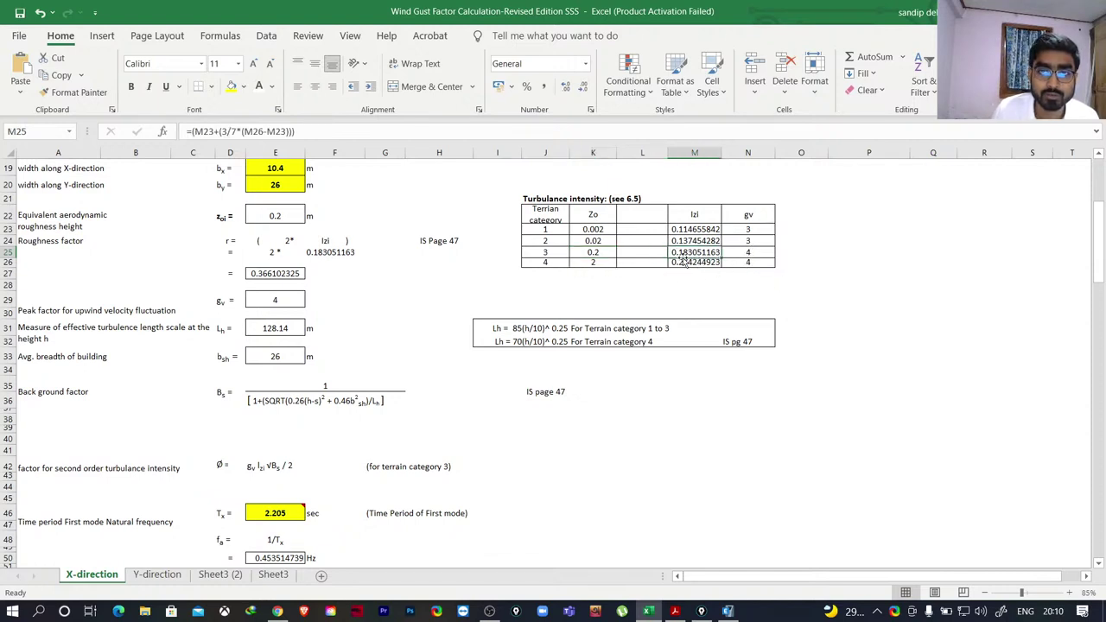
click(328, 254)
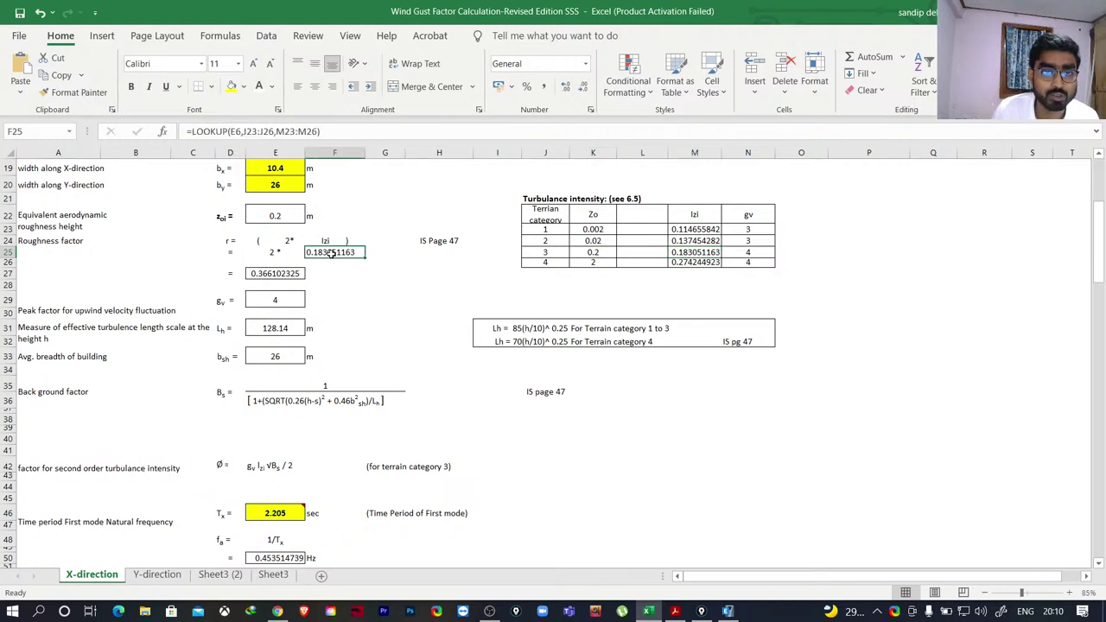
click(272, 254)
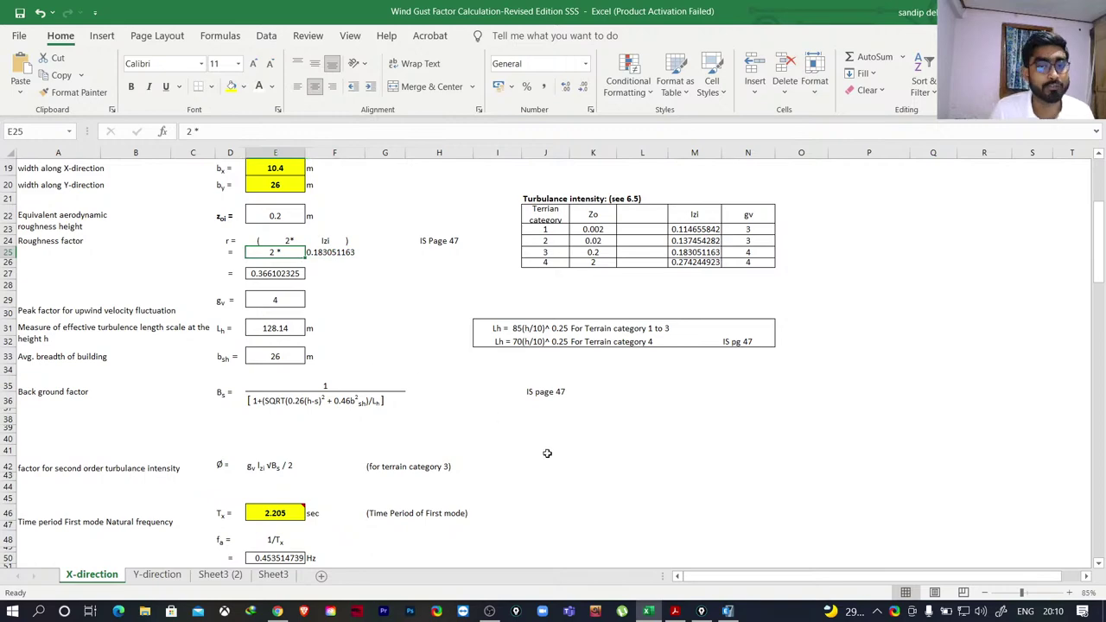
Switch to the IS-875 PDF, go to page 50 of 63, and examine the roughness factor and peak factor gv definitions in clause 10.2.
click(675, 611)
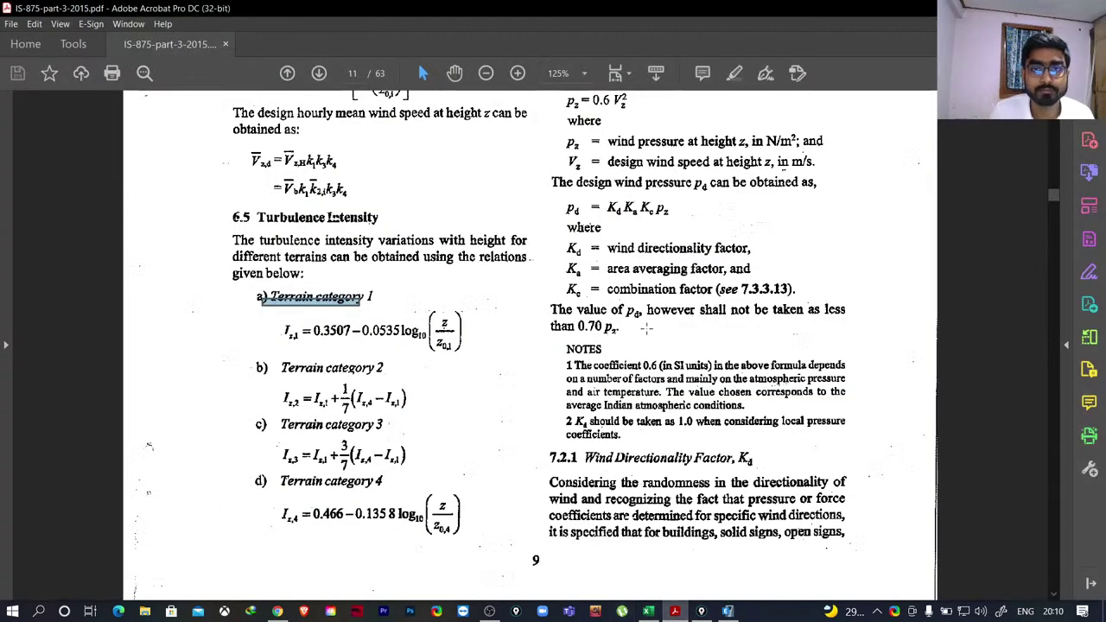
scroll(647, 327, up, 2)
drag(1054, 197, 1053, 480)
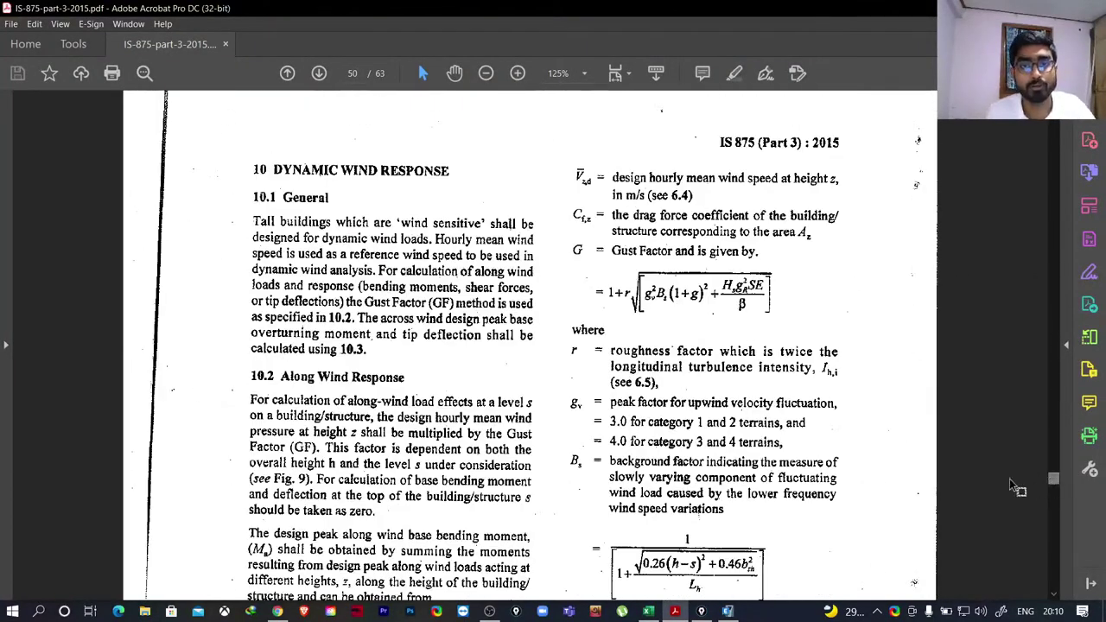
scroll(643, 294, down, 1)
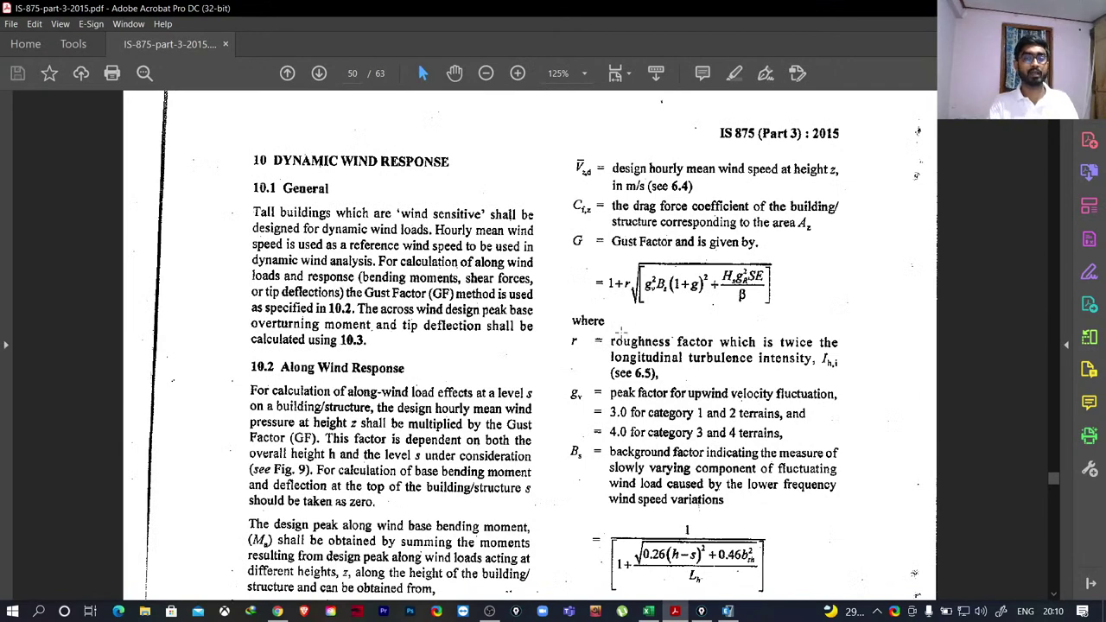
scroll(620, 331, down, 1)
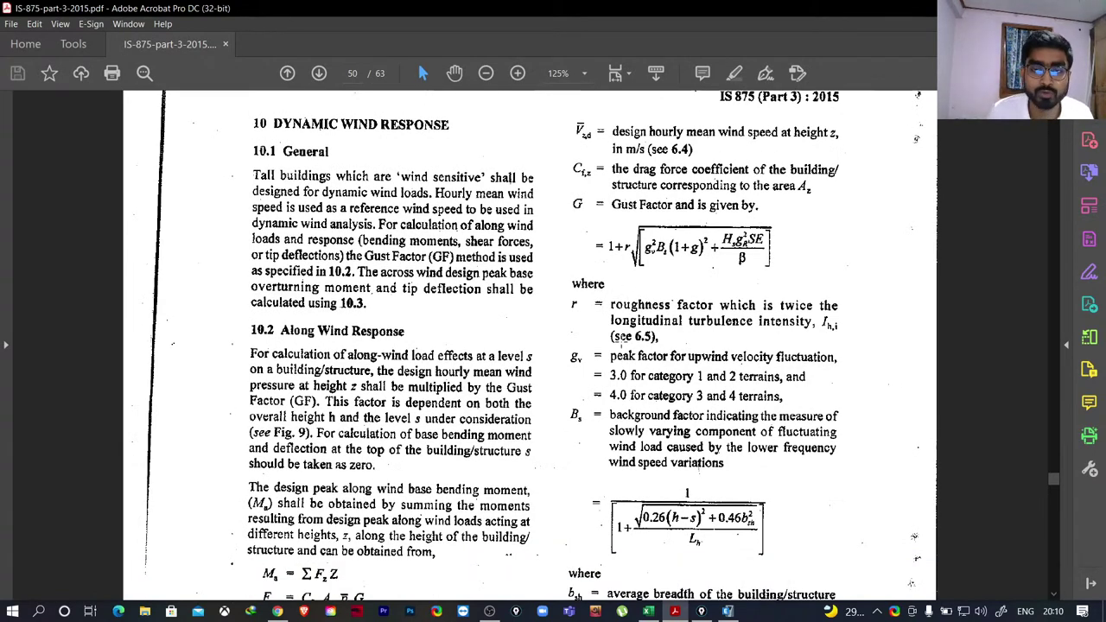
scroll(620, 342, down, 2)
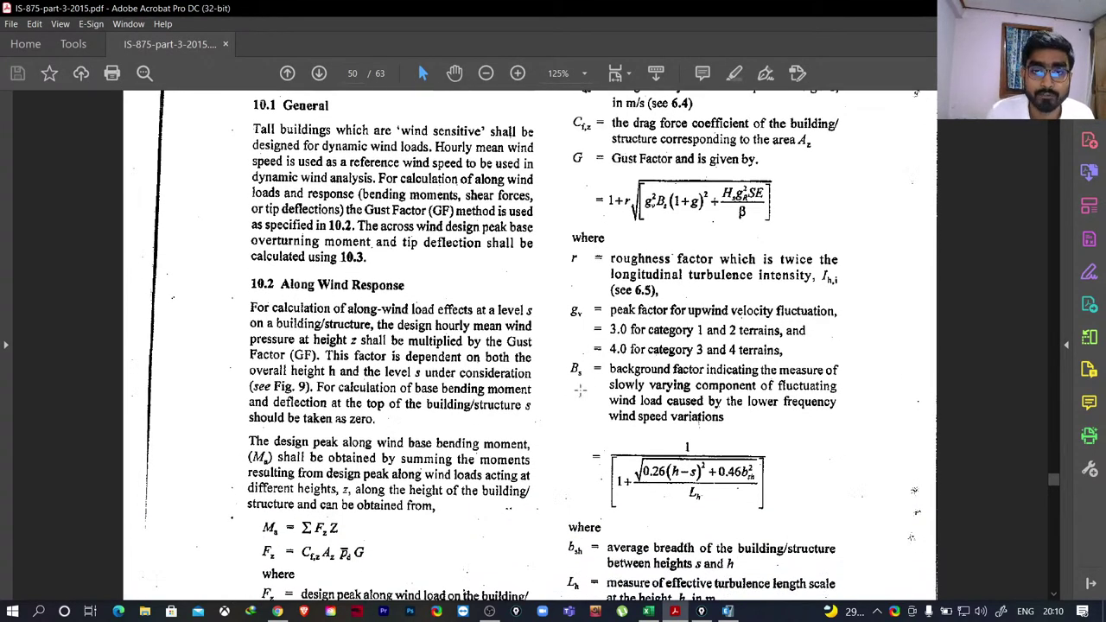
scroll(582, 390, down, 1)
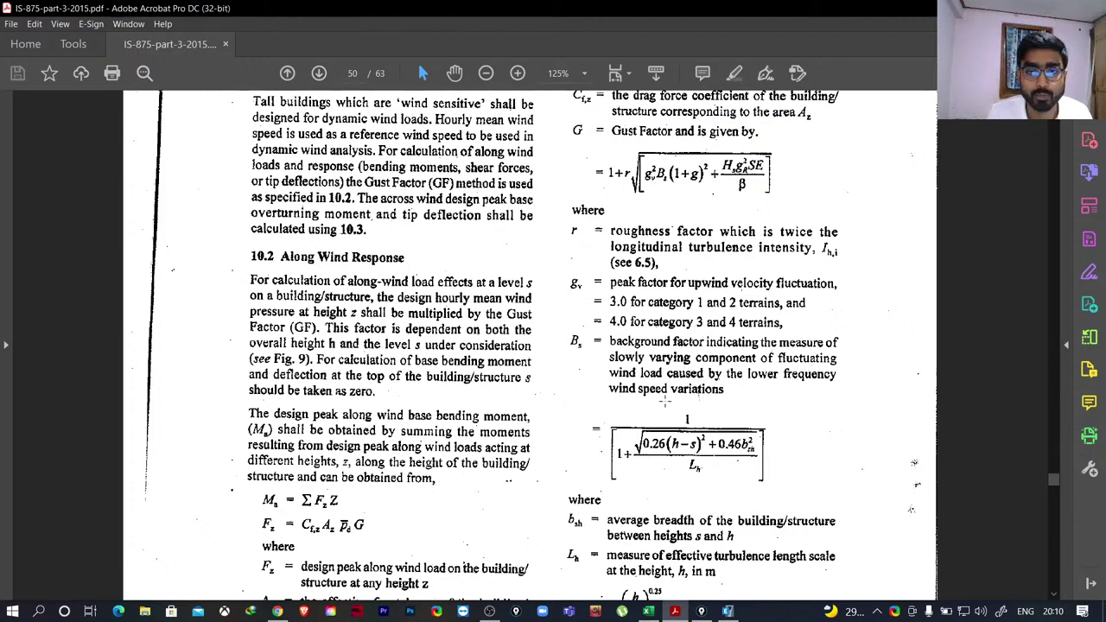
Examine the background factor Bs formula and how it enters the gust factor equation.
scroll(589, 371, down, 2)
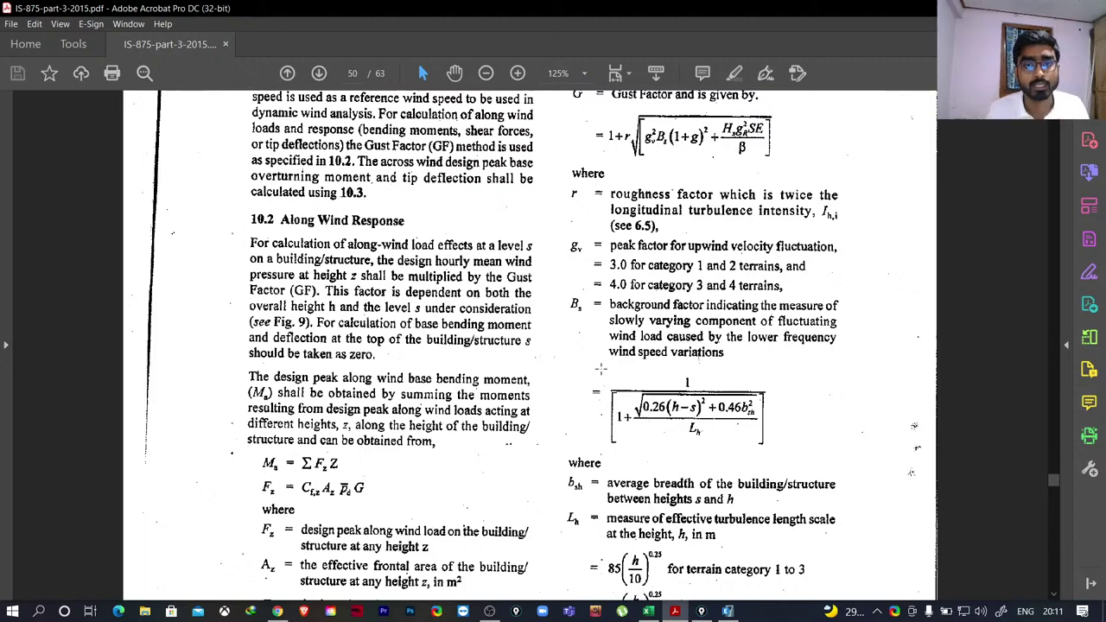
drag(608, 372, 810, 460)
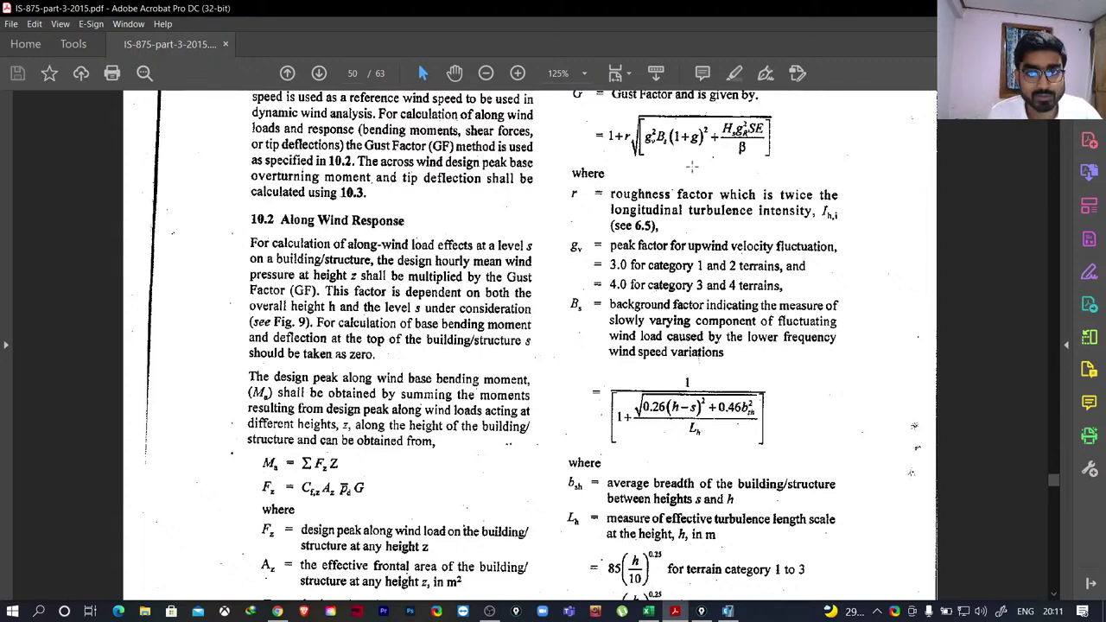
scroll(676, 139, down, 1)
scroll(691, 346, up, 2)
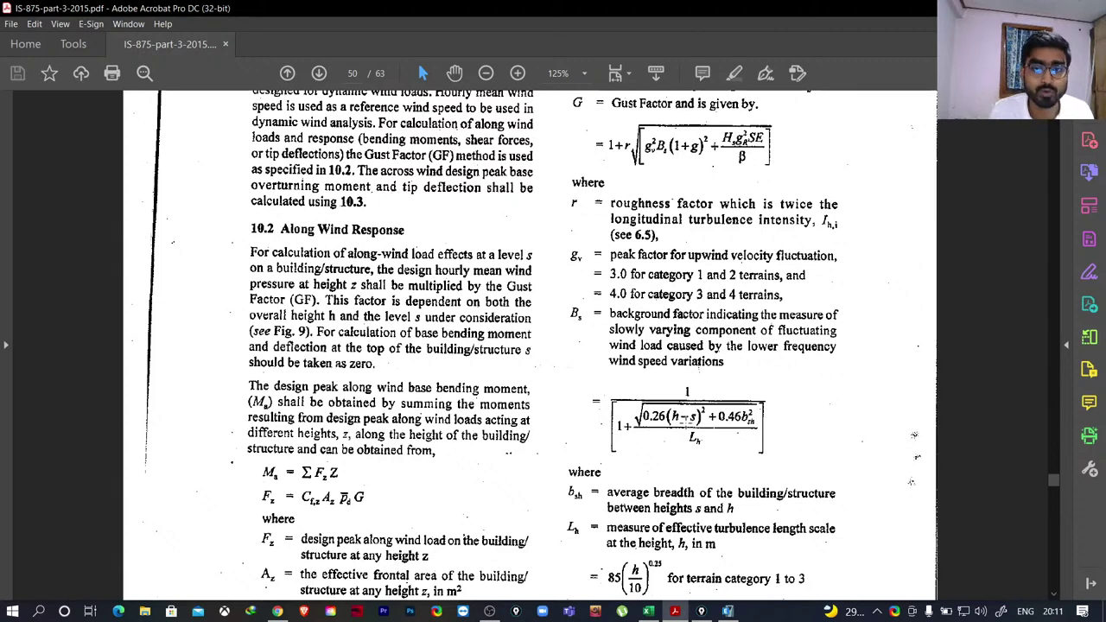
scroll(685, 417, down, 2)
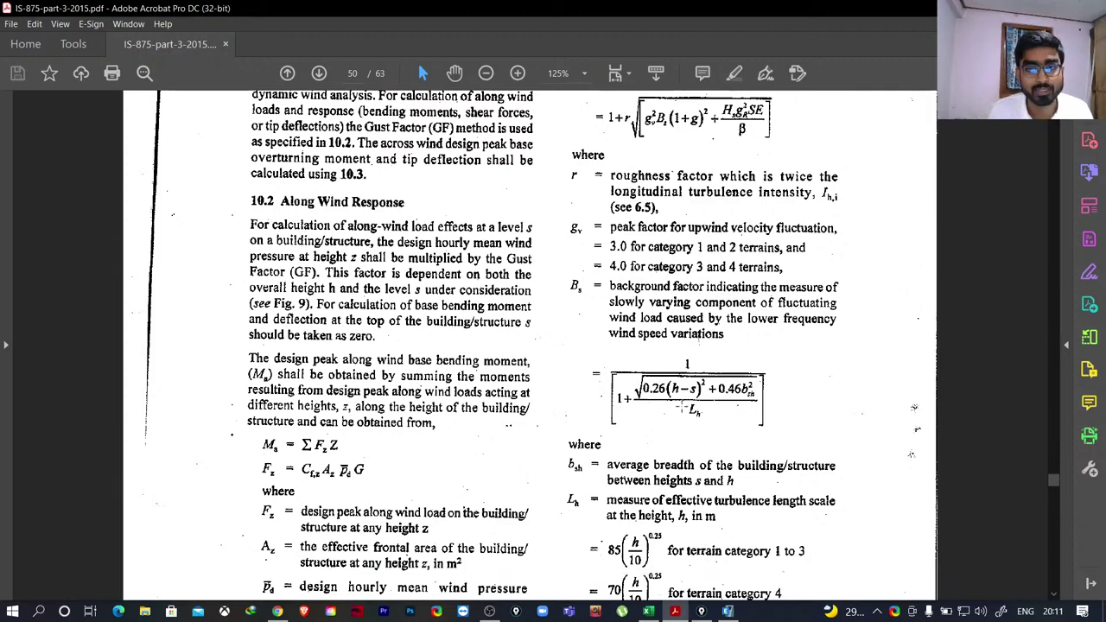
Compare the heights h and s in the Bs formula with the Fig. 9 height notations.
scroll(698, 351, down, 8)
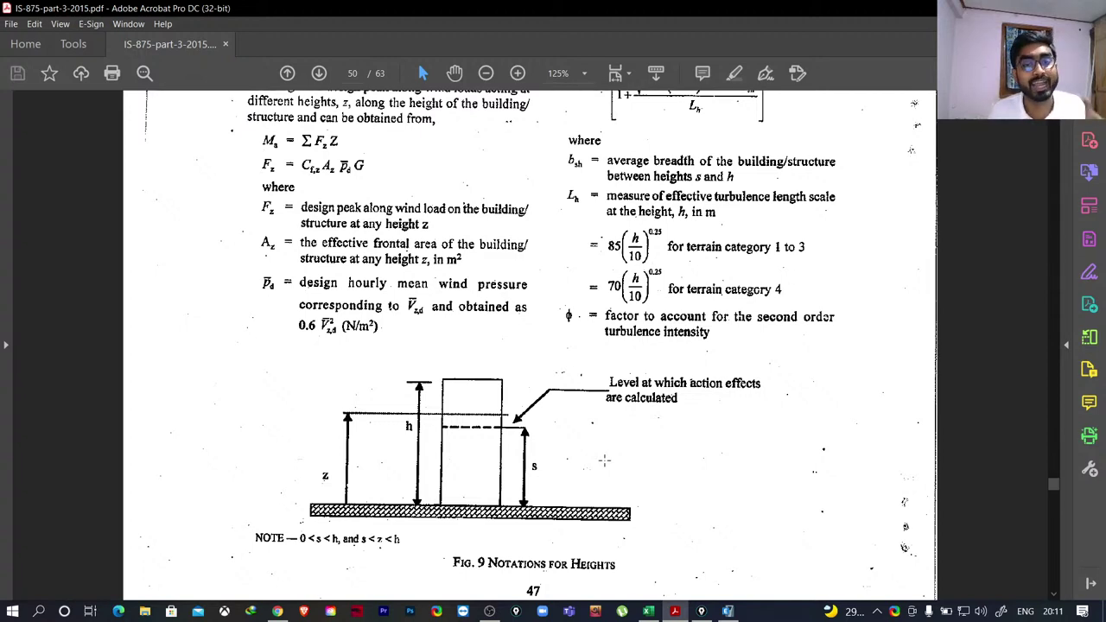
scroll(704, 352, up, 3)
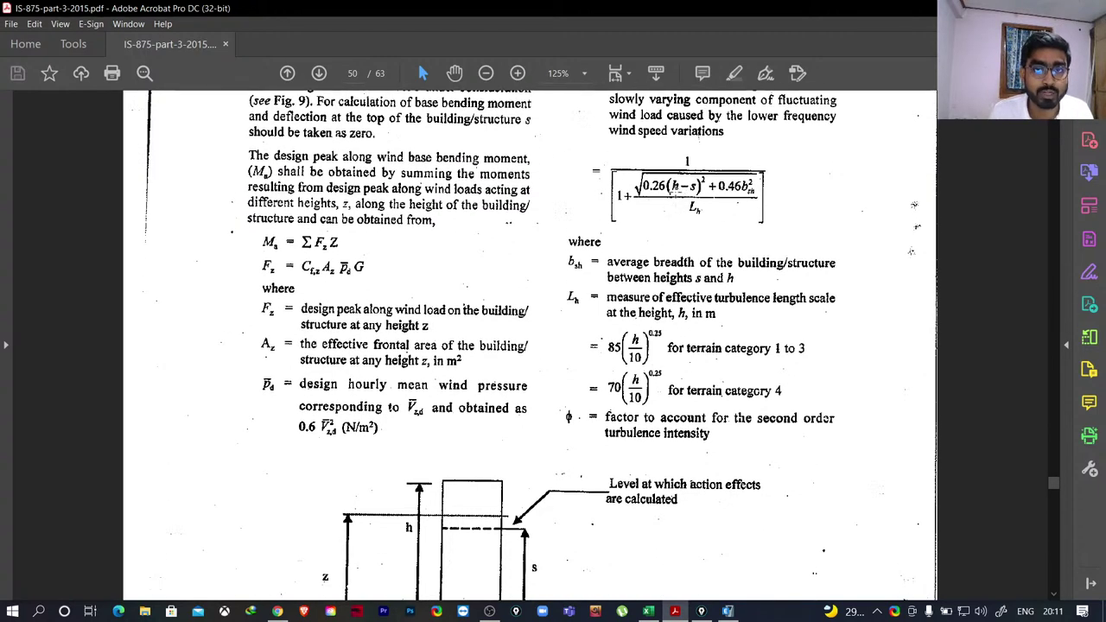
scroll(535, 488, down, 1)
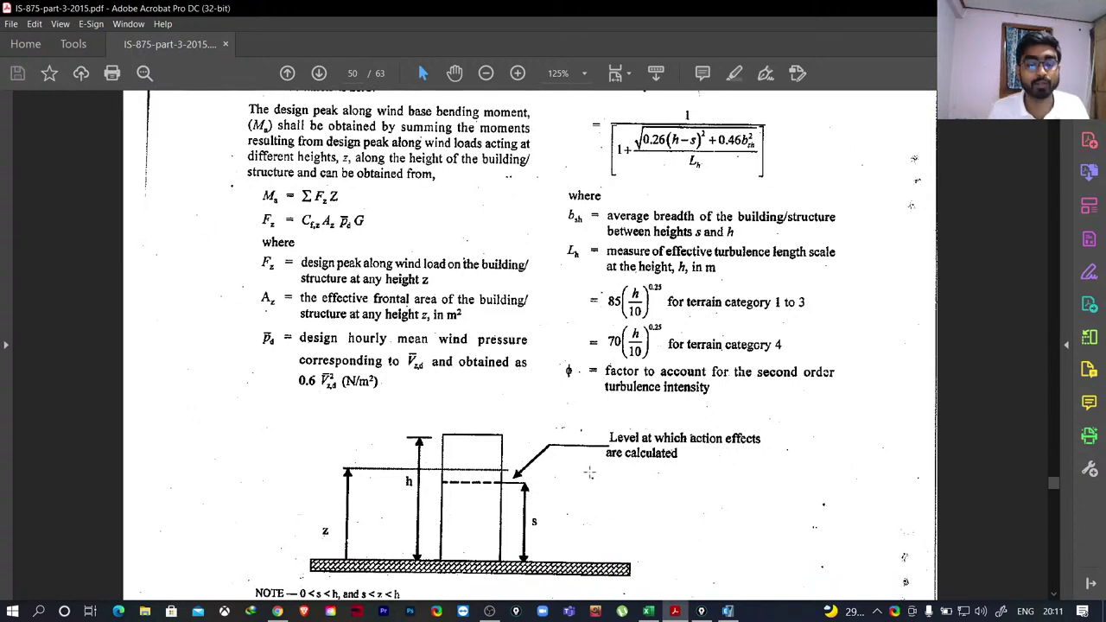
scroll(603, 385, up, 1)
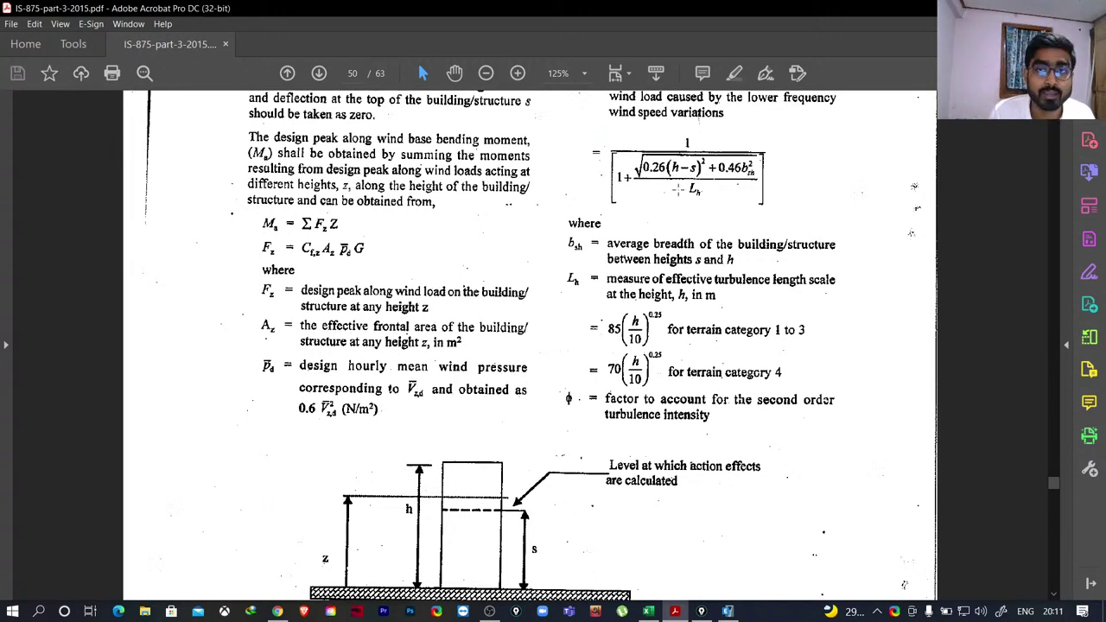
scroll(691, 203, up, 1)
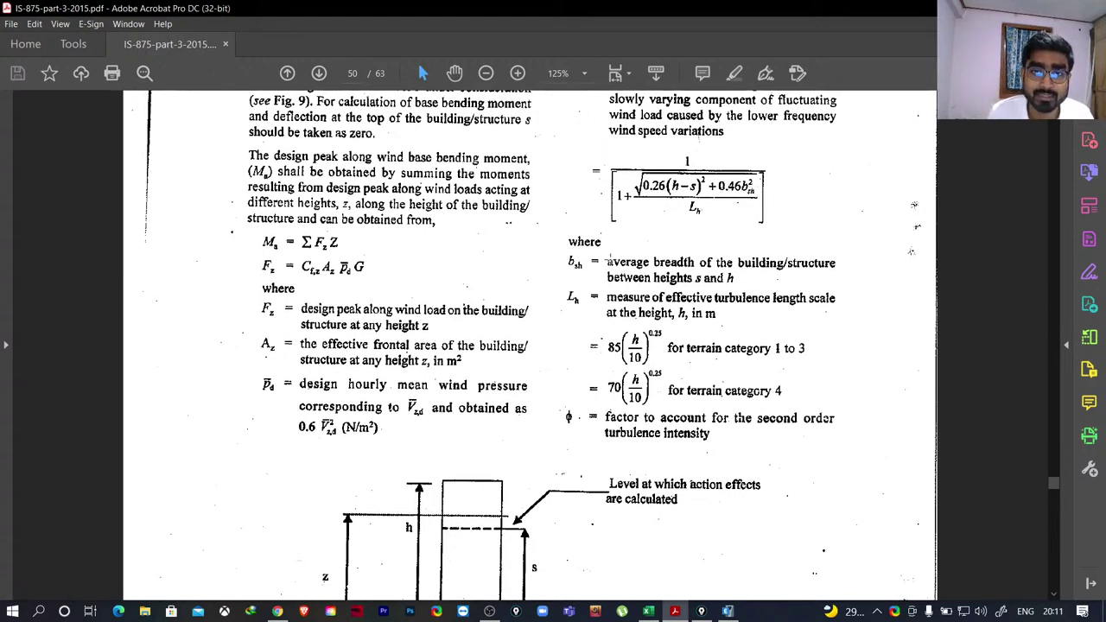
Examine the definitions of average breadth bsh and turbulence length scale Lh for the terrain categories.
drag(606, 247, 847, 291)
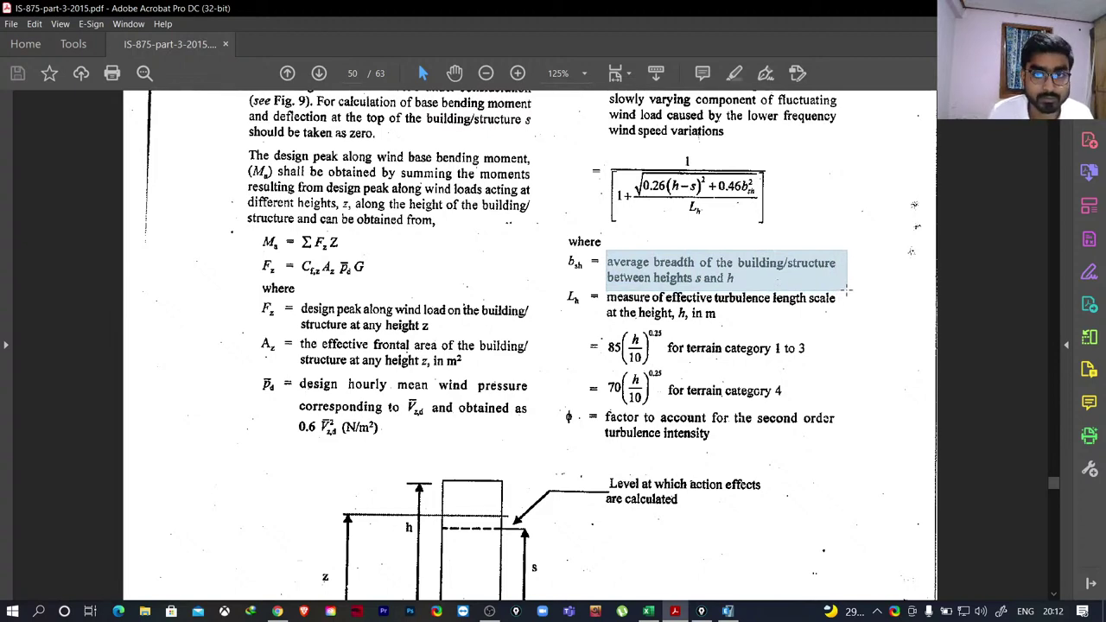
click(570, 297)
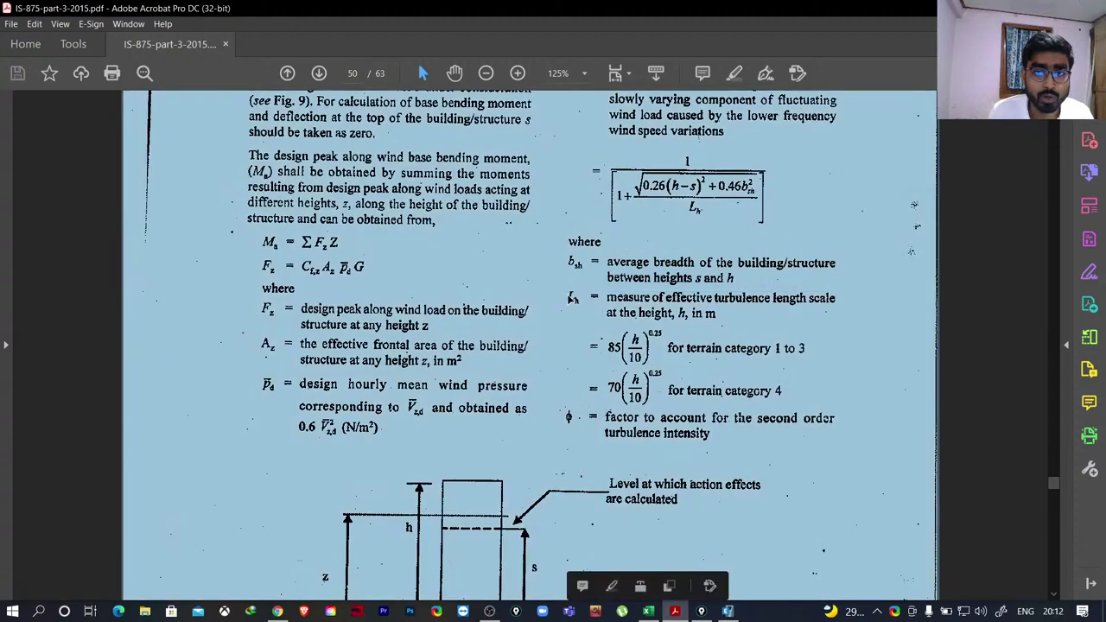
click(722, 291)
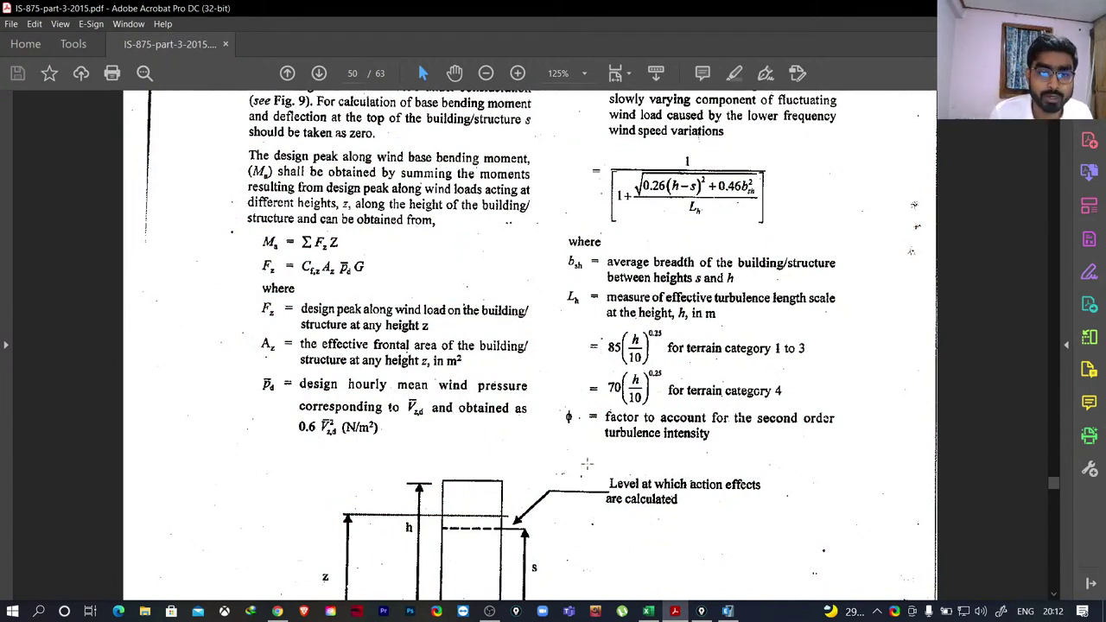
scroll(533, 493, down, 1)
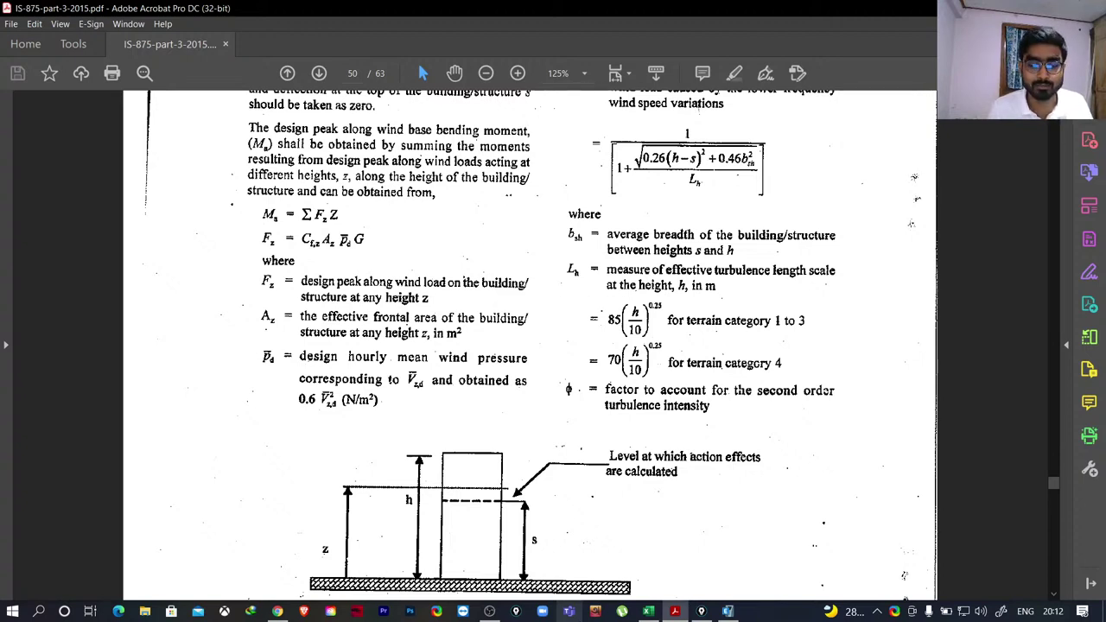
Switch to Excel and compare the building widths in E19 and E20 with the average breadth bsh.
mouse_move(675, 611)
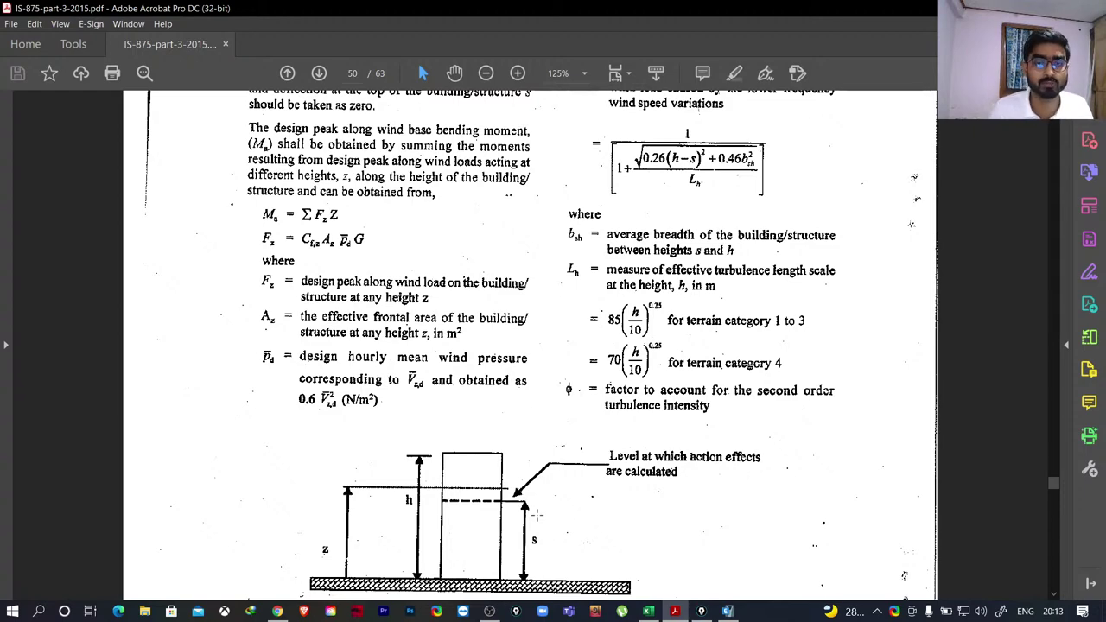
click(655, 613)
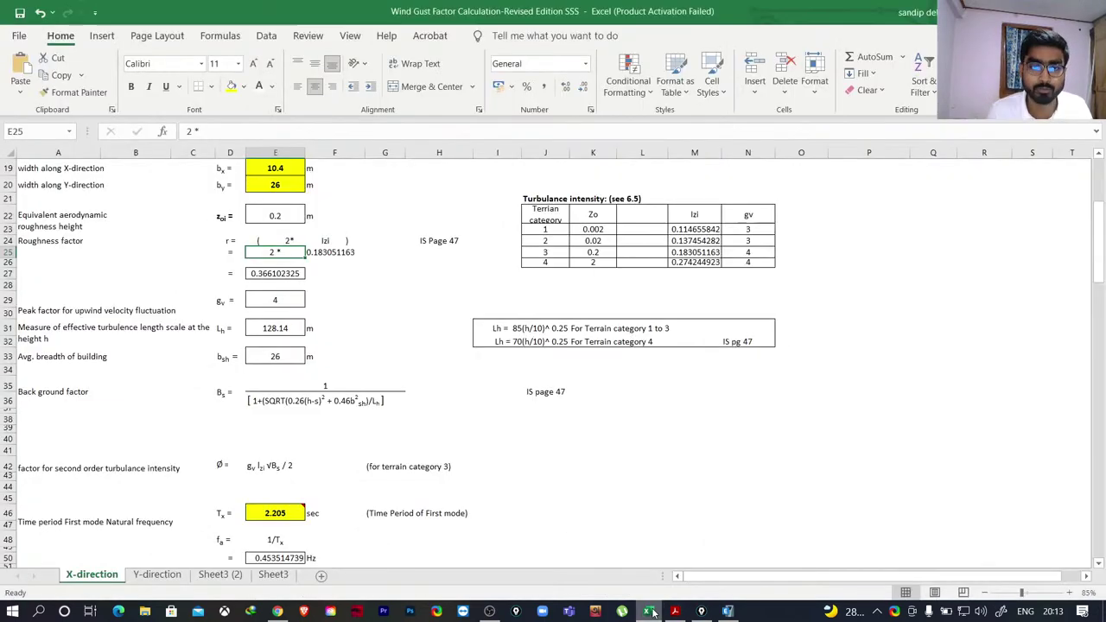
scroll(341, 336, up, 5)
scroll(342, 336, up, 1)
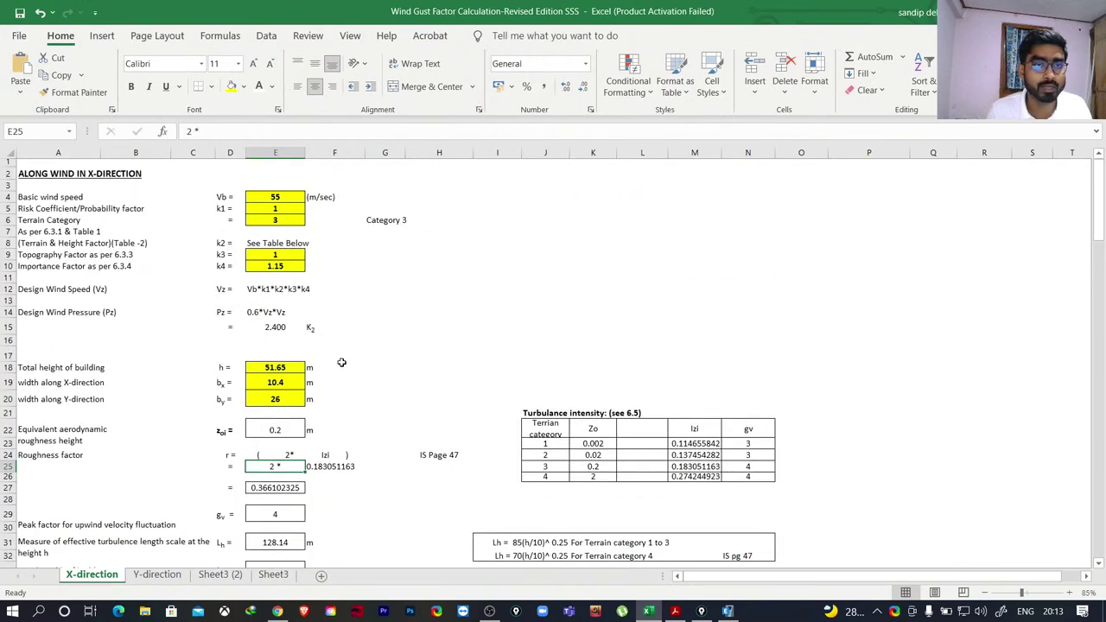
click(275, 386)
click(259, 399)
scroll(311, 360, down, 4)
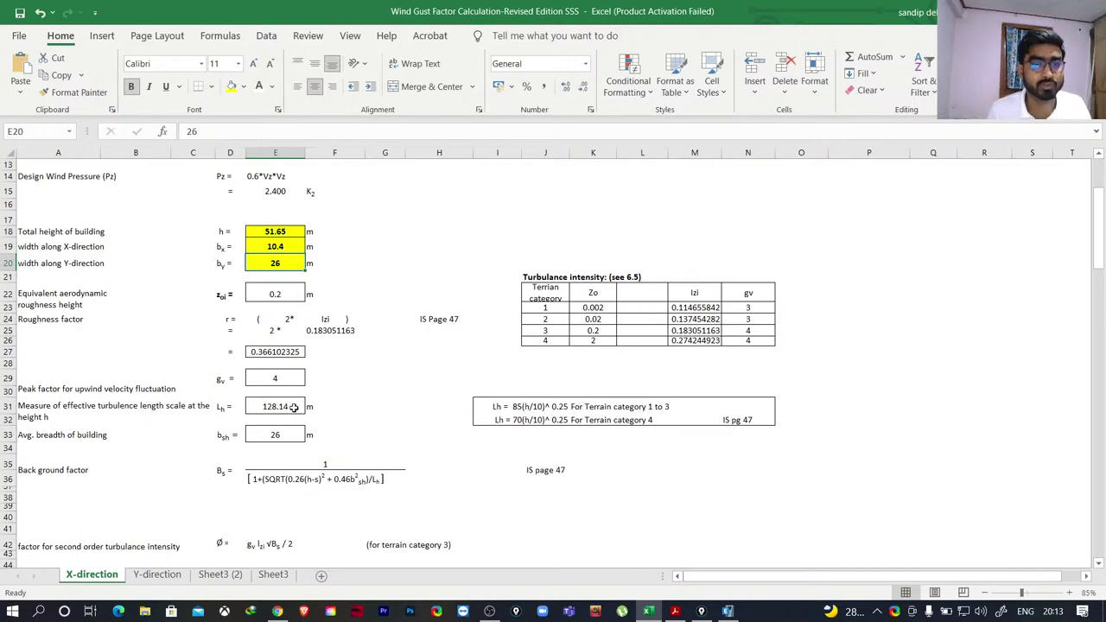
Switch to the IS 875 Part 3 PDF and examine the turbulence length scale Lh formulas for terrain categories 1 to 3 and 4.
scroll(294, 407, down, 6)
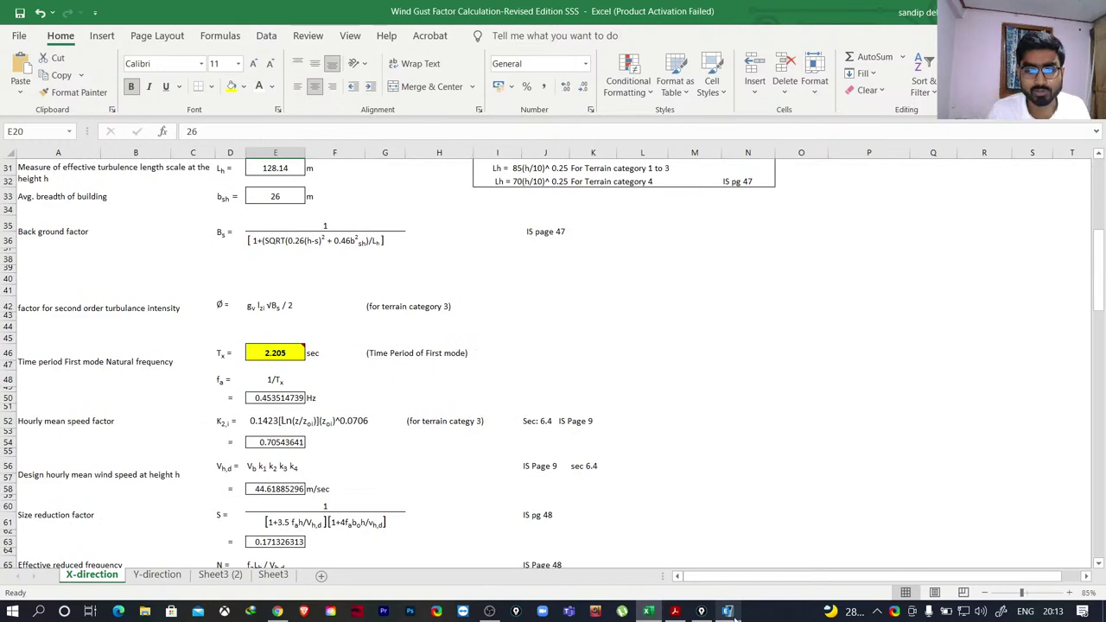
mouse_move(728, 612)
mouse_move(716, 565)
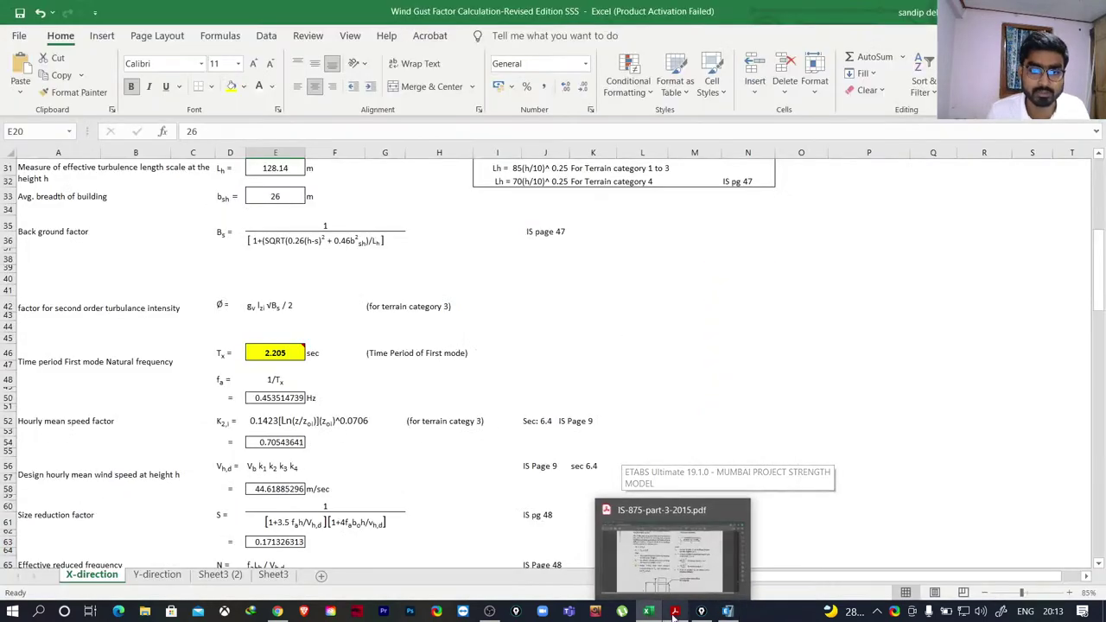
click(675, 612)
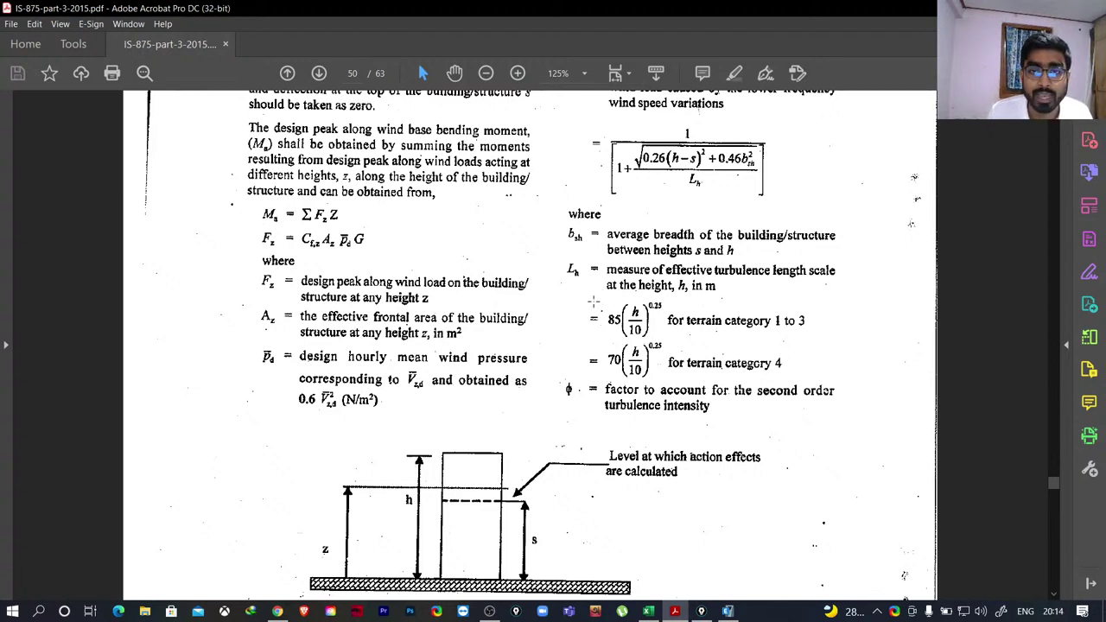
drag(579, 295, 835, 382)
click(788, 321)
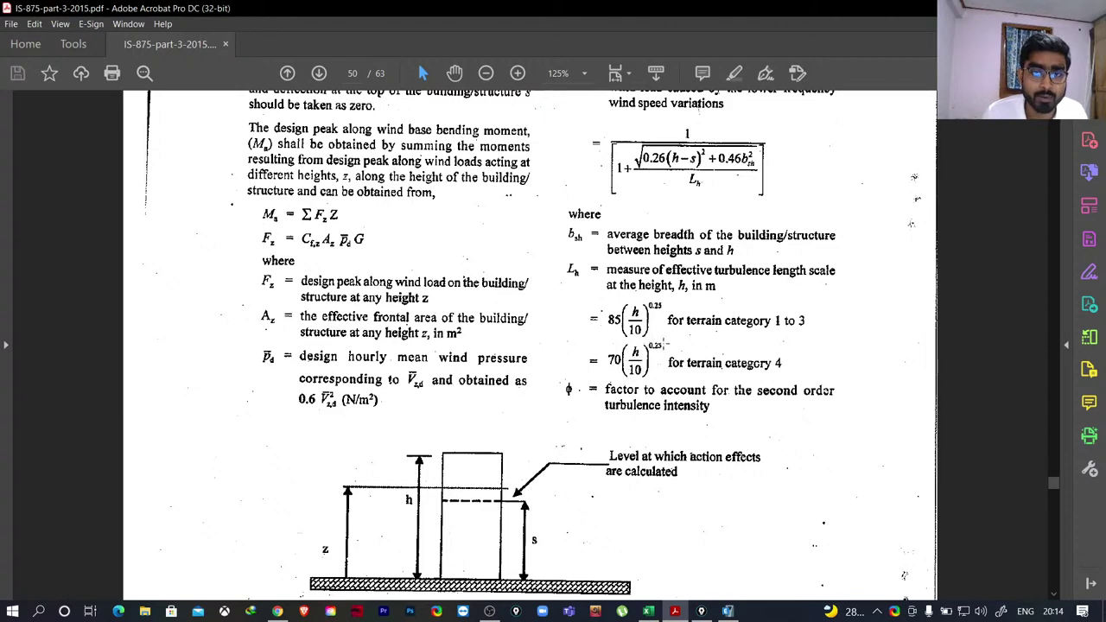
Switch to Excel and check the cell formulas for the peak factor gv, length scale Lh and average breadth bsh.
click(649, 610)
scroll(265, 350, up, 3)
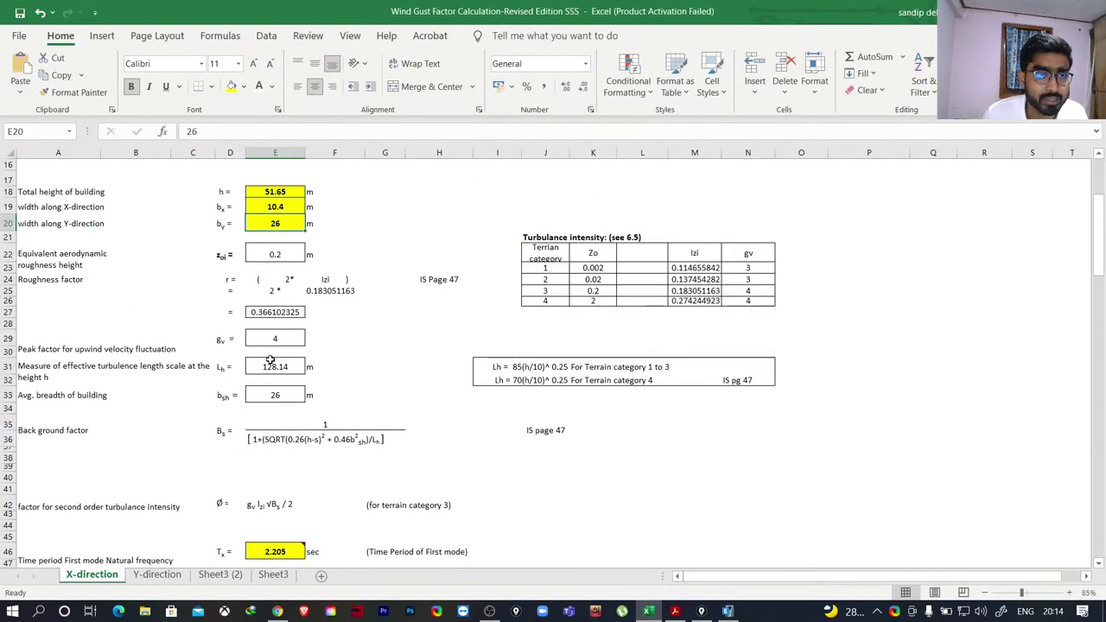
click(271, 338)
click(268, 366)
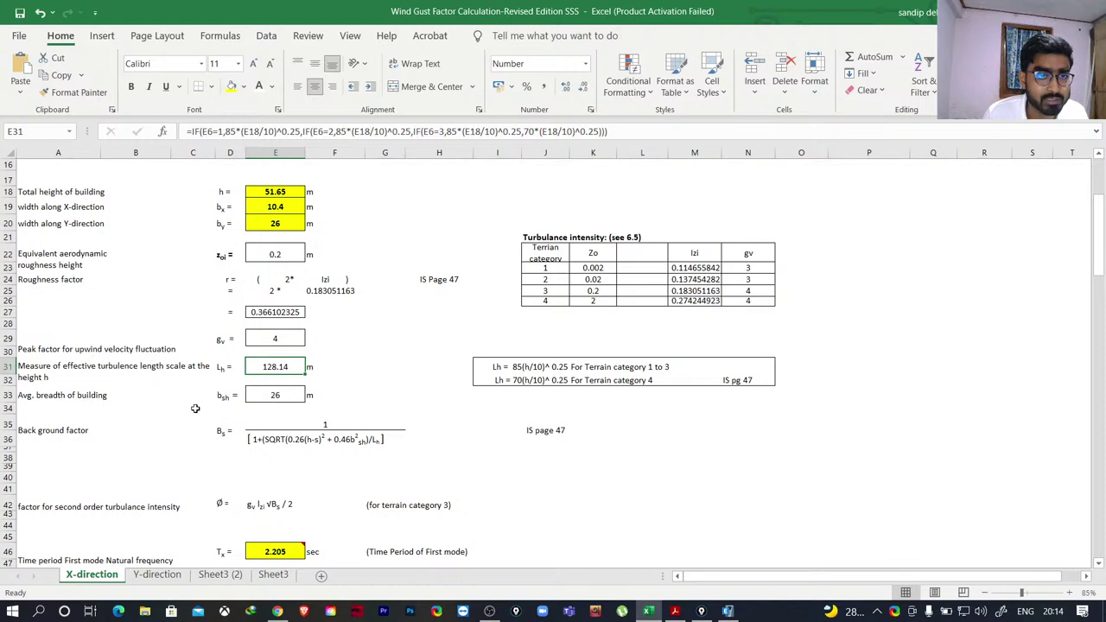
click(272, 395)
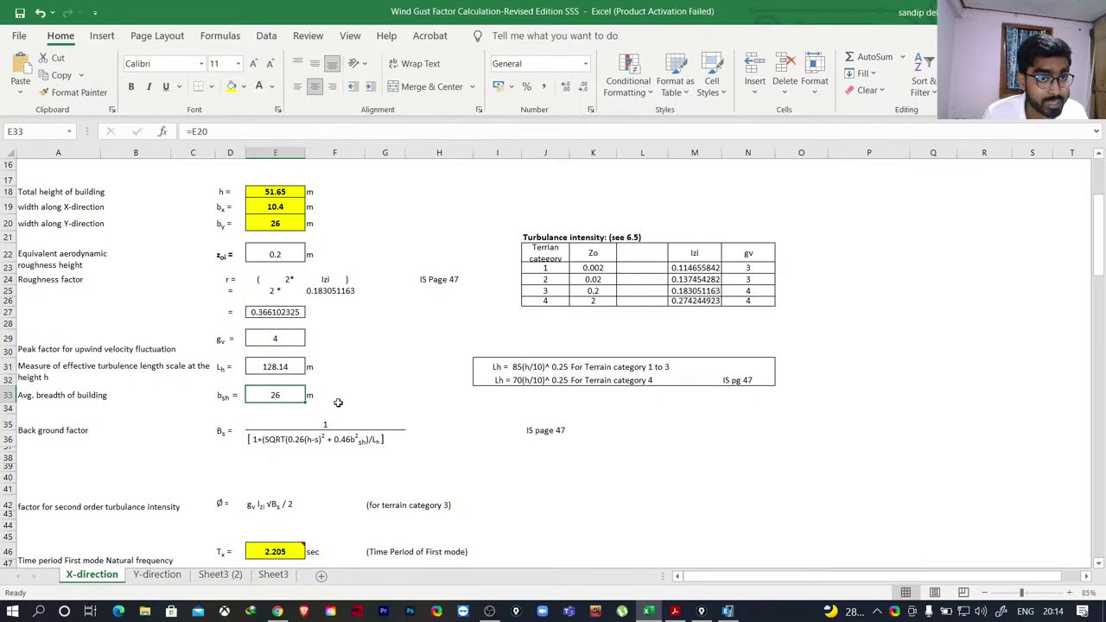
Review the X-direction sheet's story table, gust factor parameters, building widths and background factor Bs formula.
scroll(345, 400, down, 12)
scroll(354, 396, up, 7)
scroll(353, 396, down, 20)
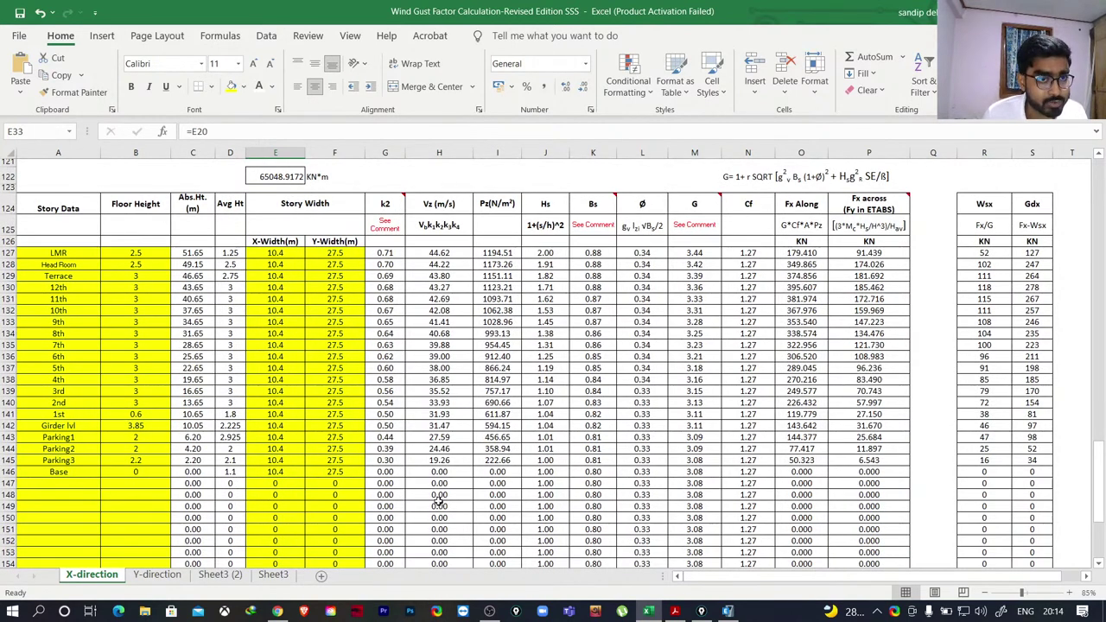
scroll(439, 499, up, 20)
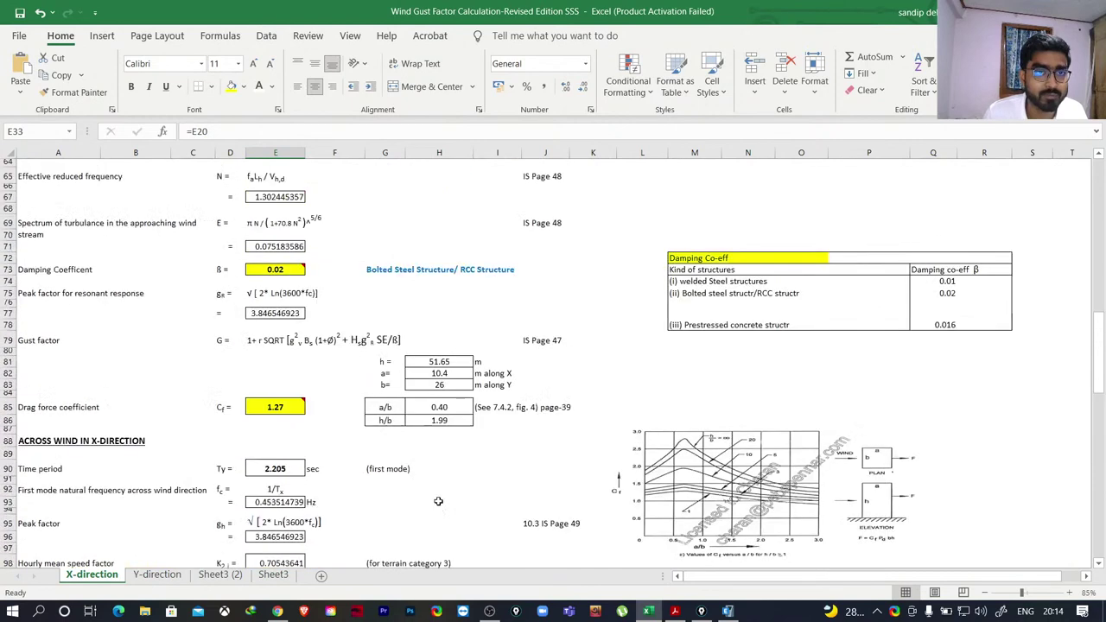
scroll(275, 366, up, 4)
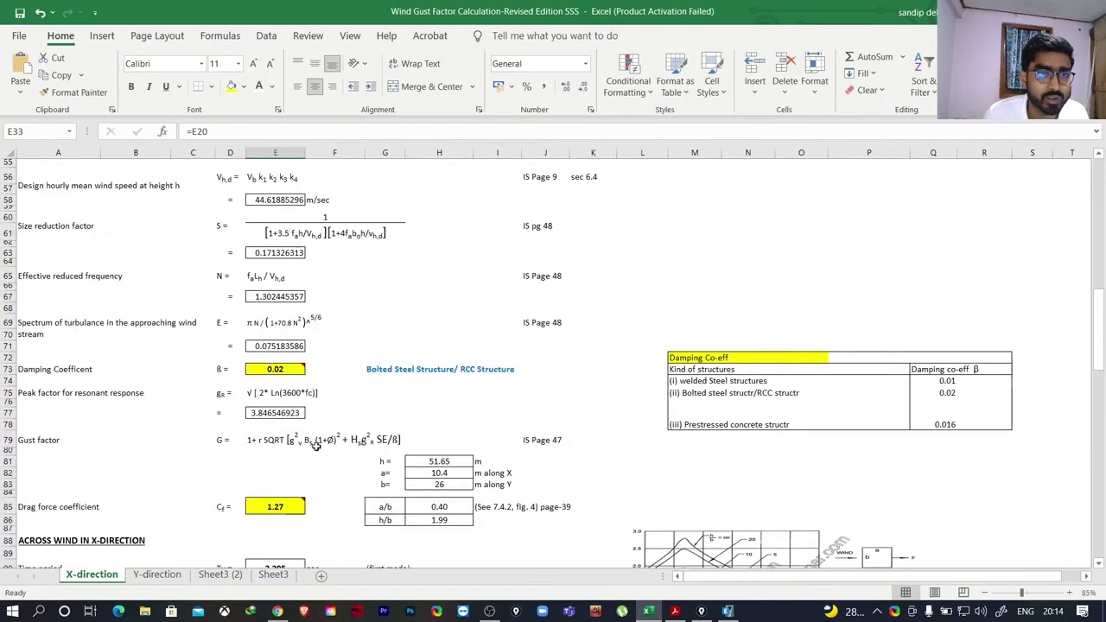
scroll(287, 346, up, 1)
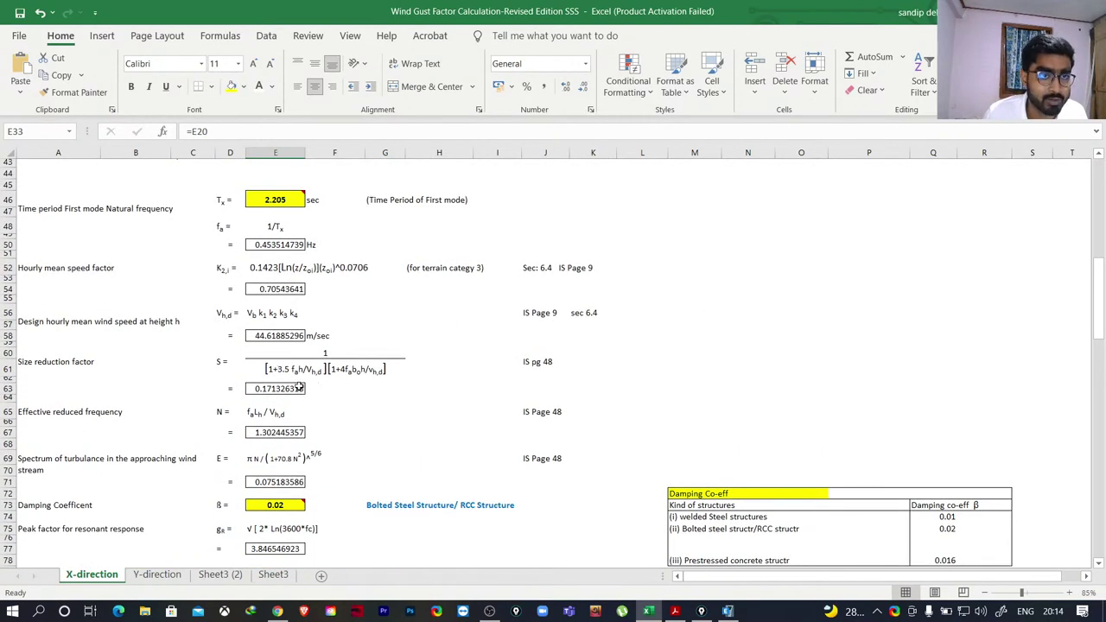
scroll(302, 393, down, 2)
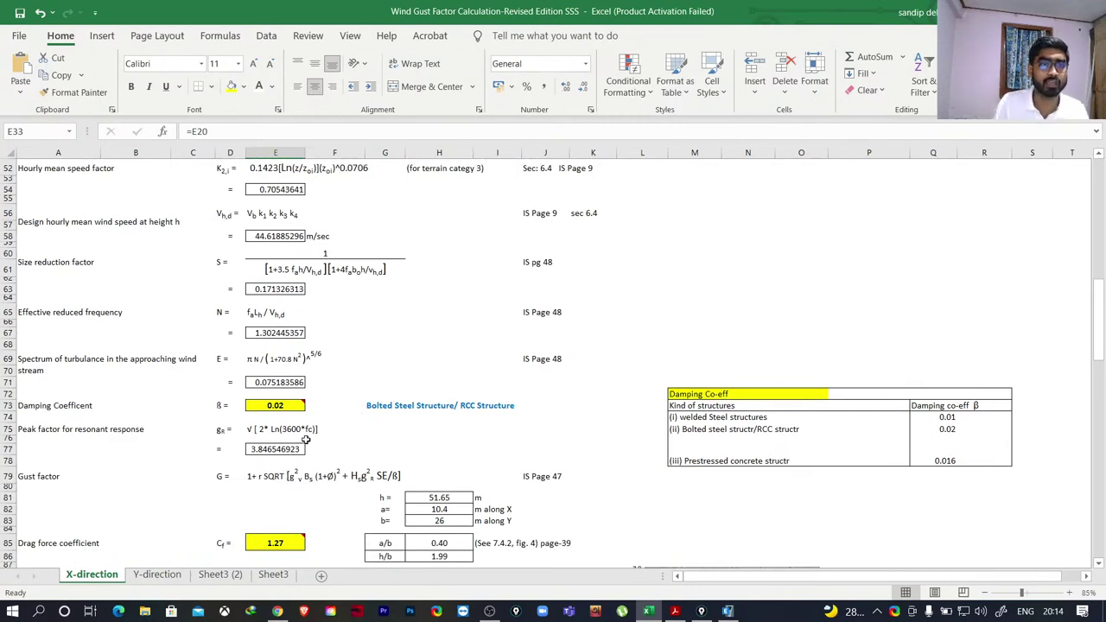
scroll(332, 385, up, 2)
scroll(332, 385, up, 7)
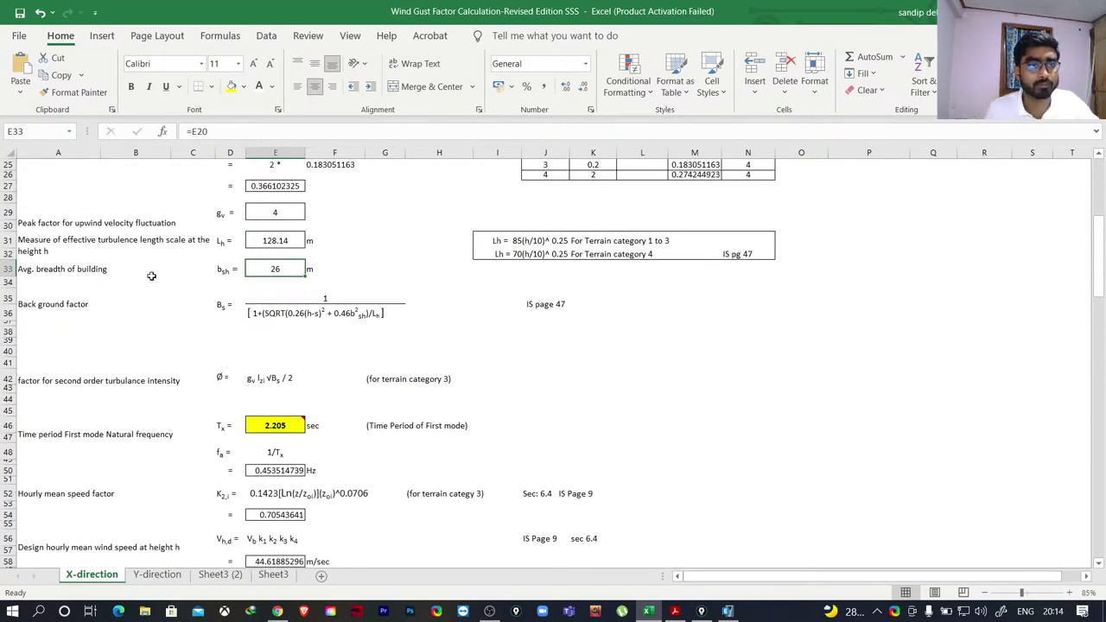
scroll(275, 278, up, 4)
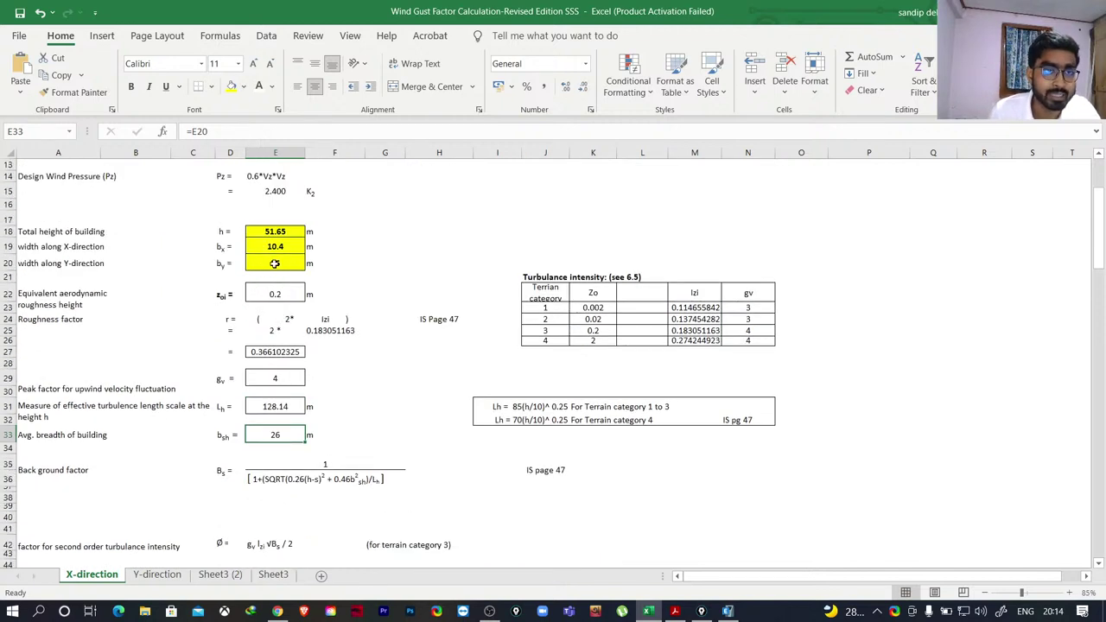
scroll(278, 268, down, 2)
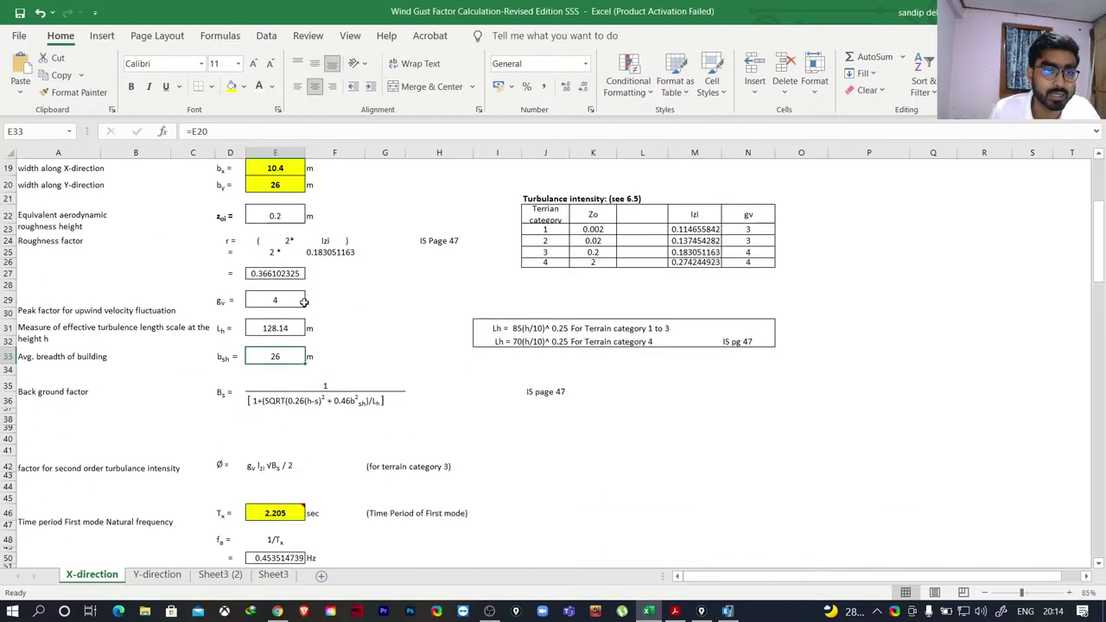
scroll(288, 366, down, 2)
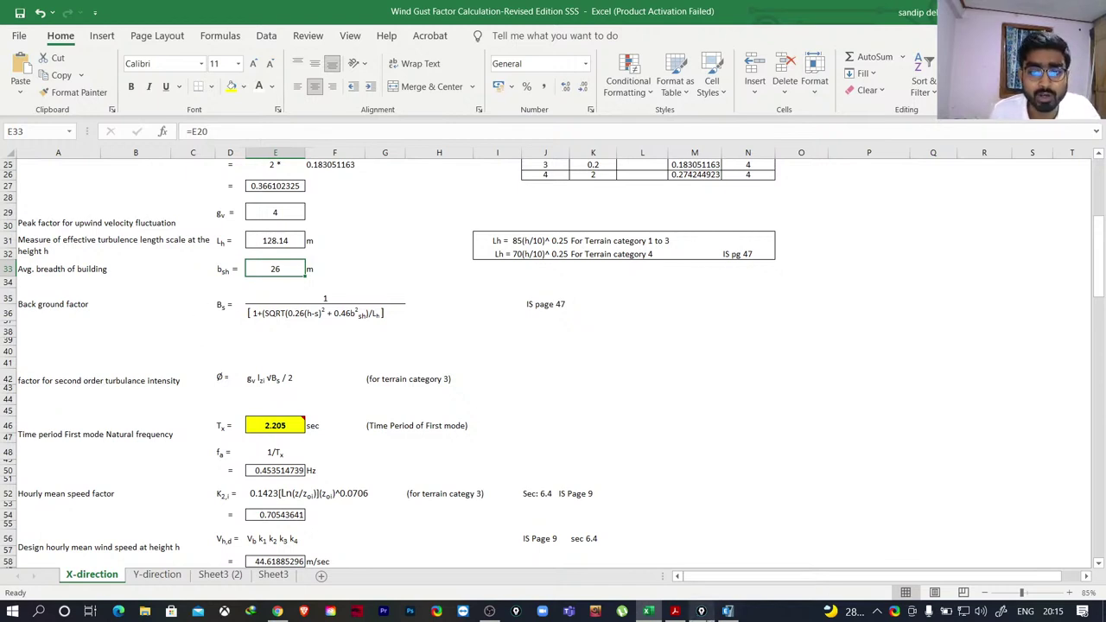
Switch to the IS 875 PDF and compare the h − s term of the Bs formula with the building height diagram.
click(675, 612)
scroll(542, 345, up, 3)
scroll(635, 347, up, 1)
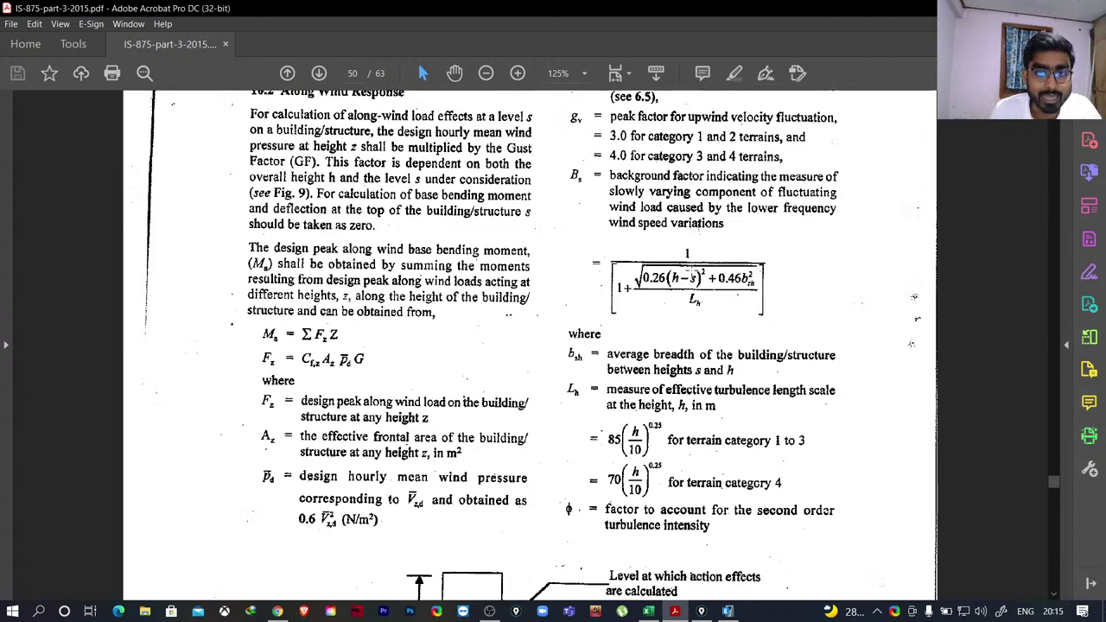
click(691, 278)
click(693, 281)
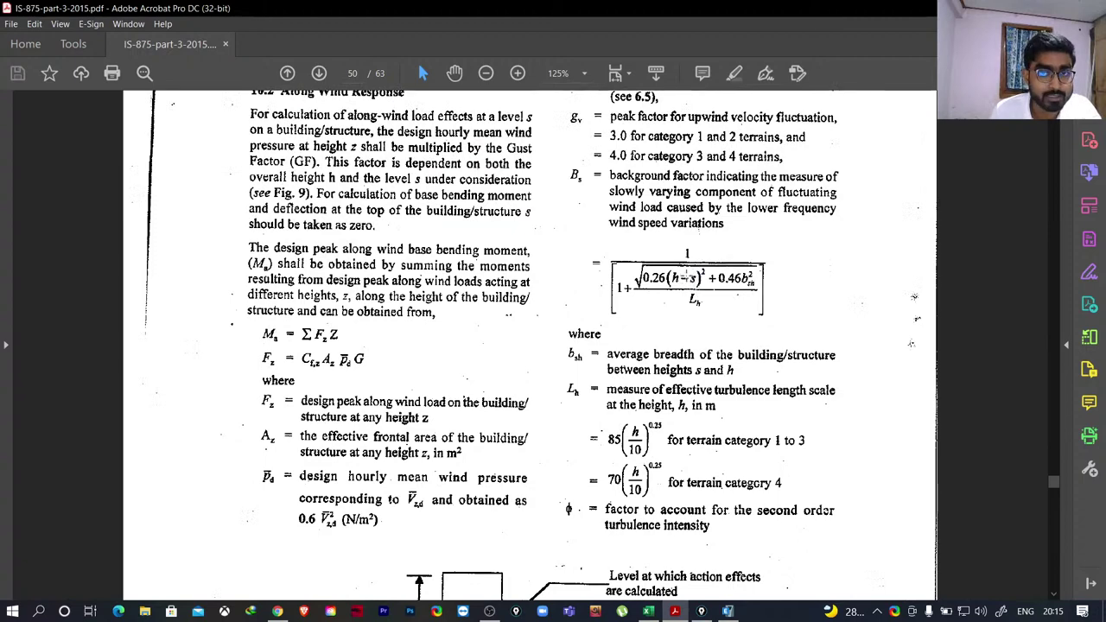
click(691, 278)
click(693, 279)
click(695, 281)
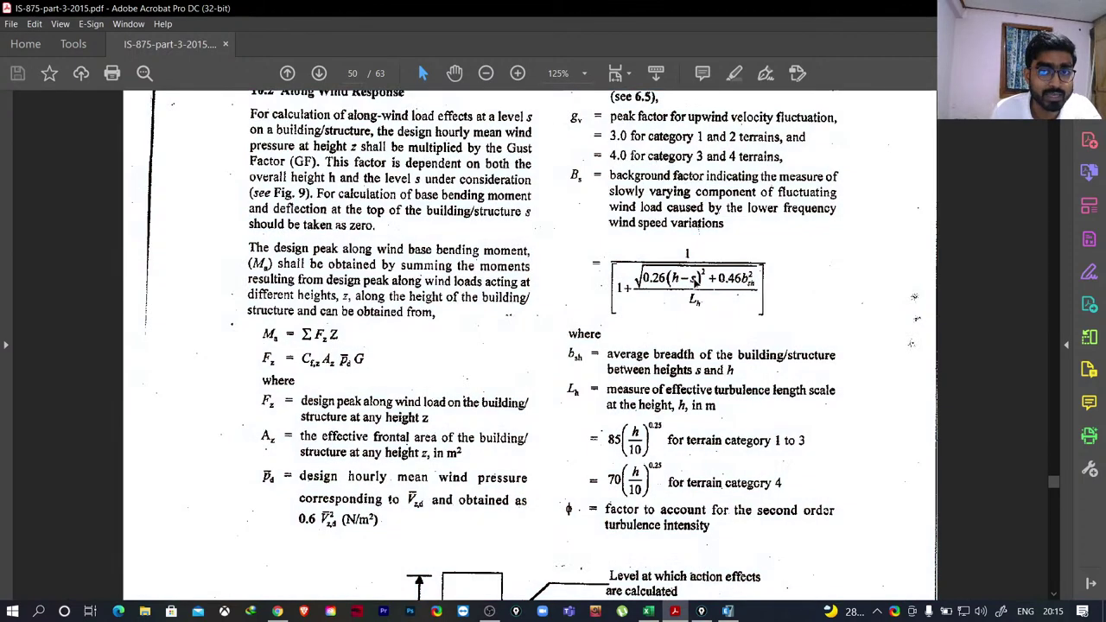
scroll(437, 506, down, 1)
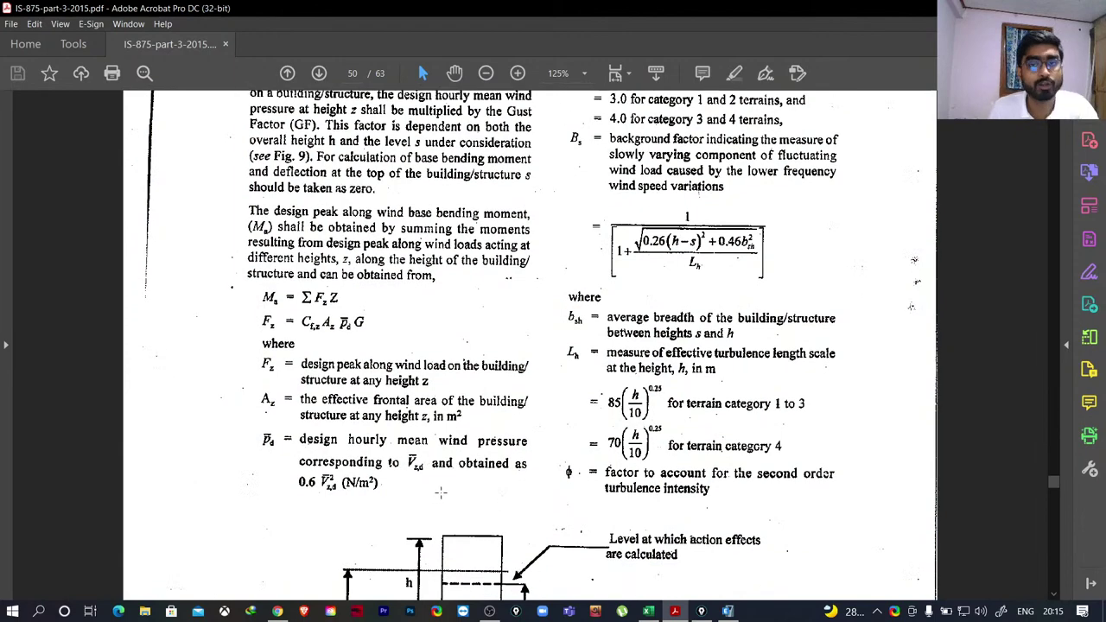
scroll(473, 489, down, 3)
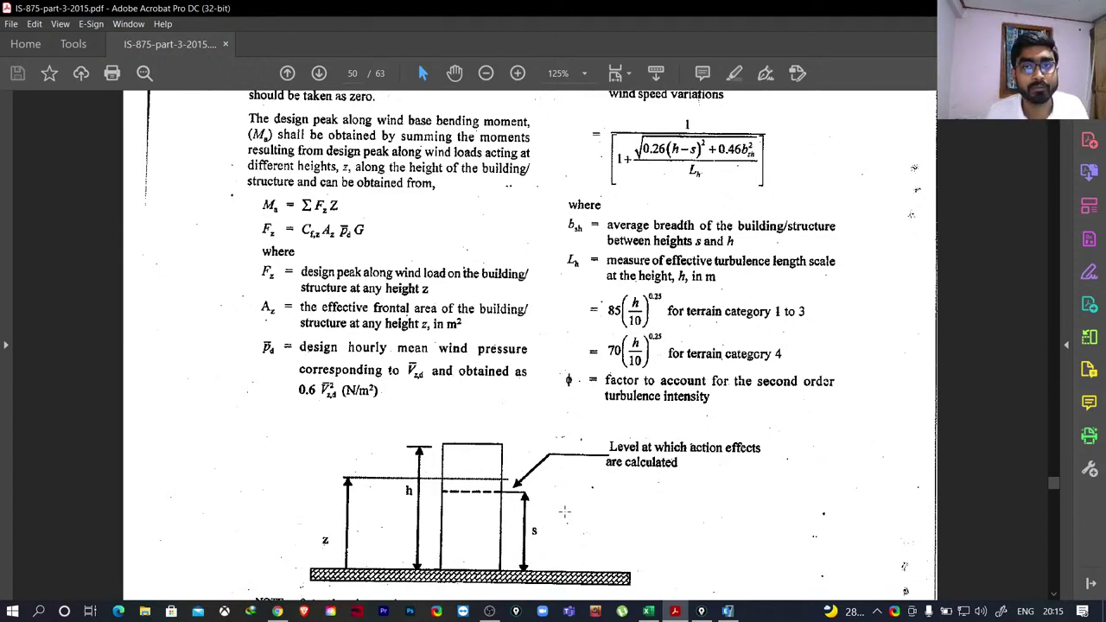
Switch to Excel and examine the Bs values for each storey in the X-direction story table.
click(648, 611)
scroll(572, 376, down, 8)
scroll(573, 376, down, 19)
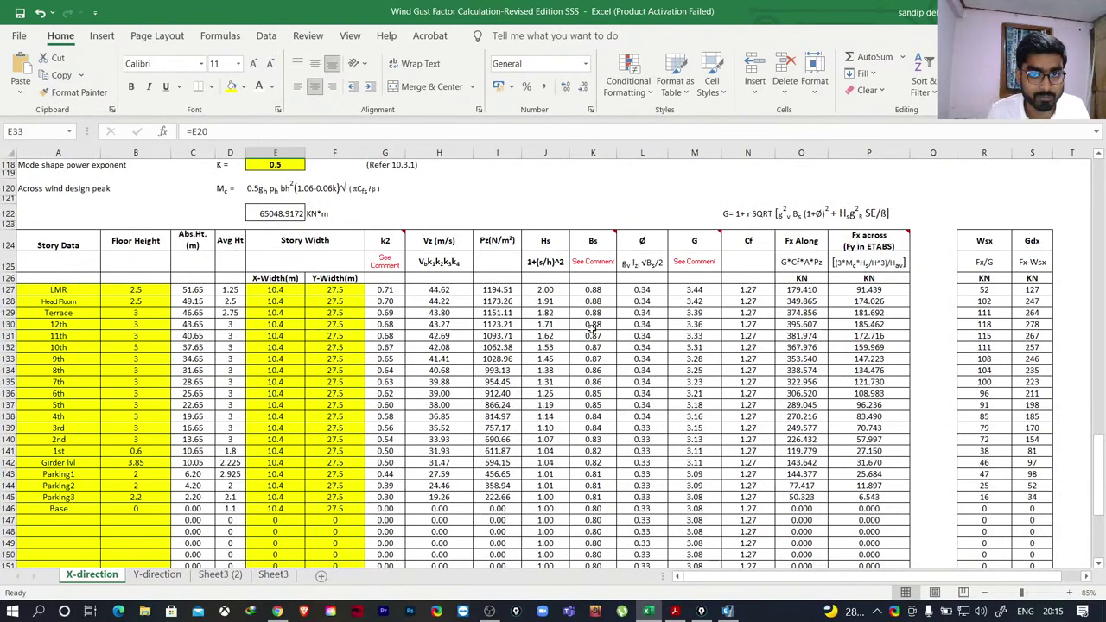
scroll(590, 430, down, 3)
scroll(135, 325, up, 3)
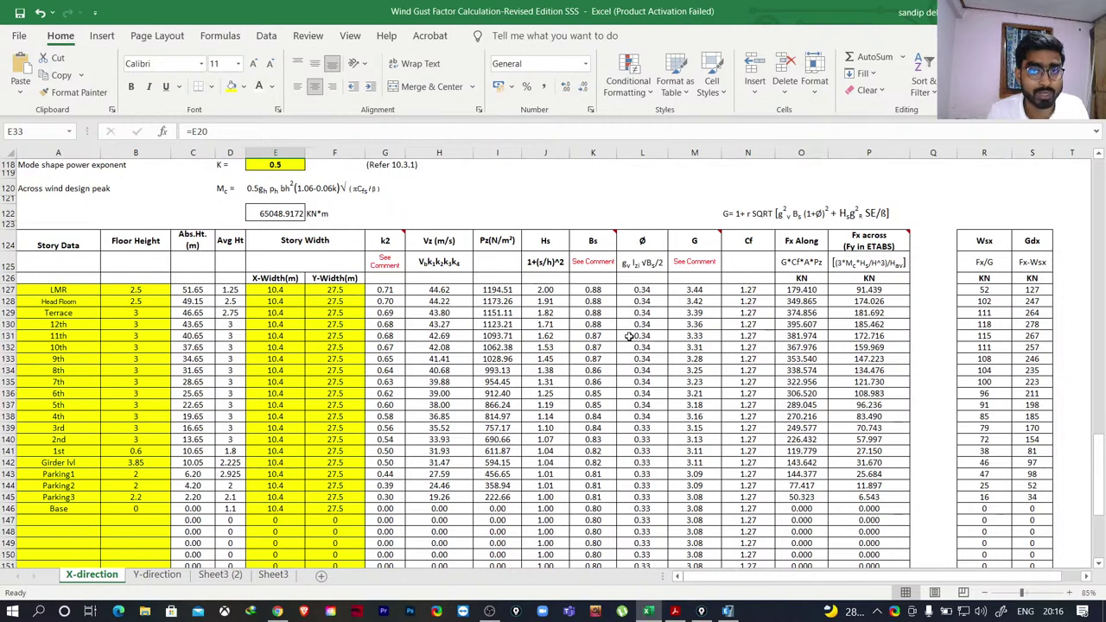
scroll(650, 317, down, 2)
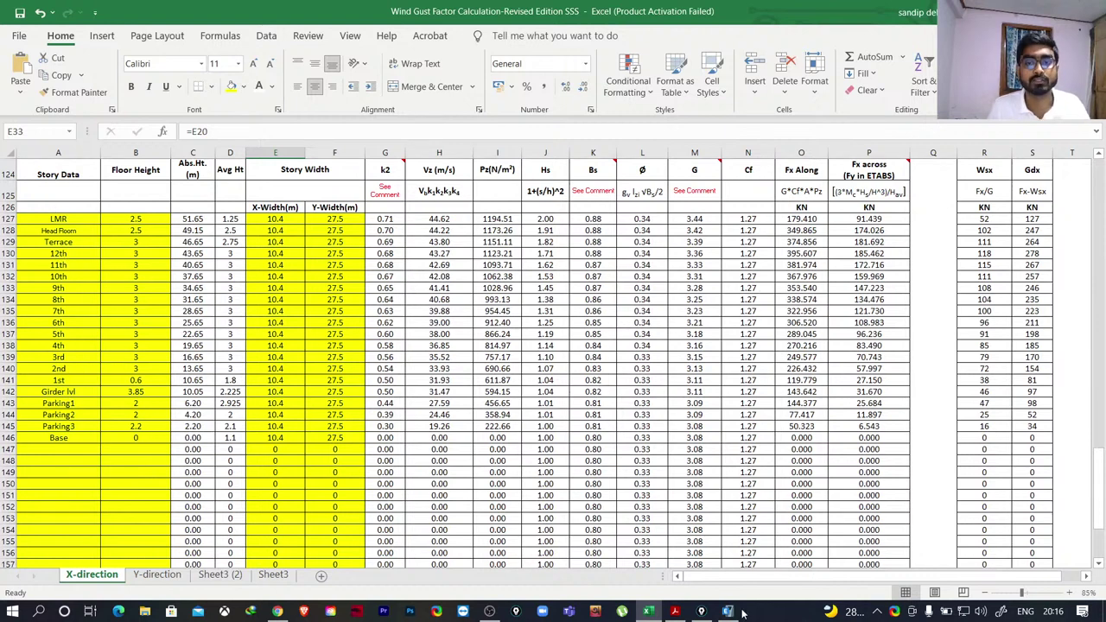
Switch to the IS 875 PDF and examine the gust factor equation above the definitions of r, gv and Bs.
click(675, 612)
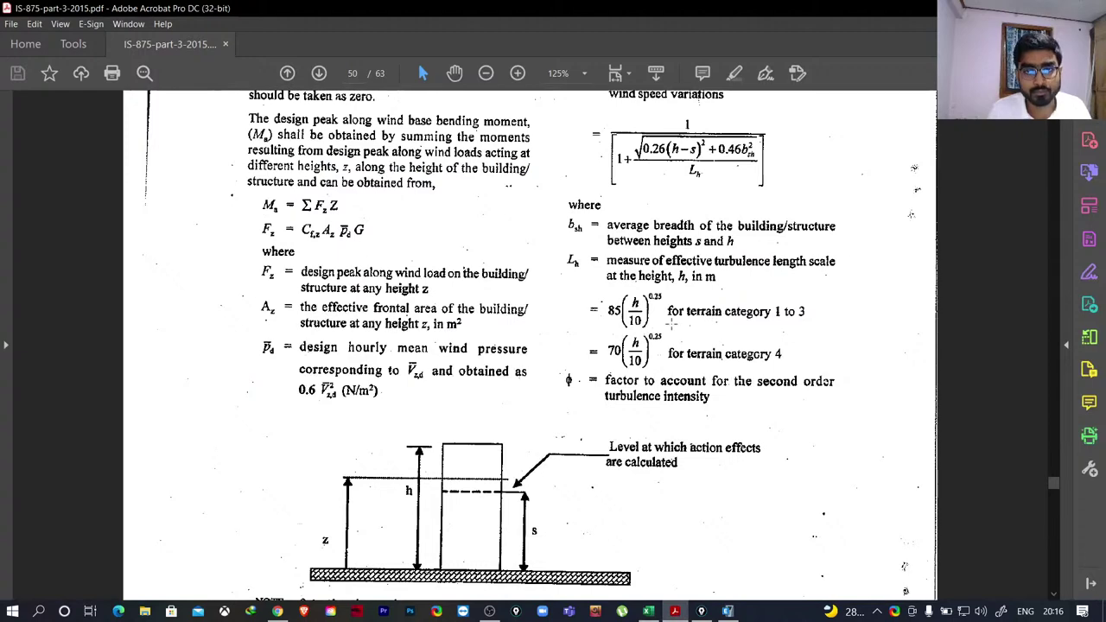
scroll(691, 391, up, 3)
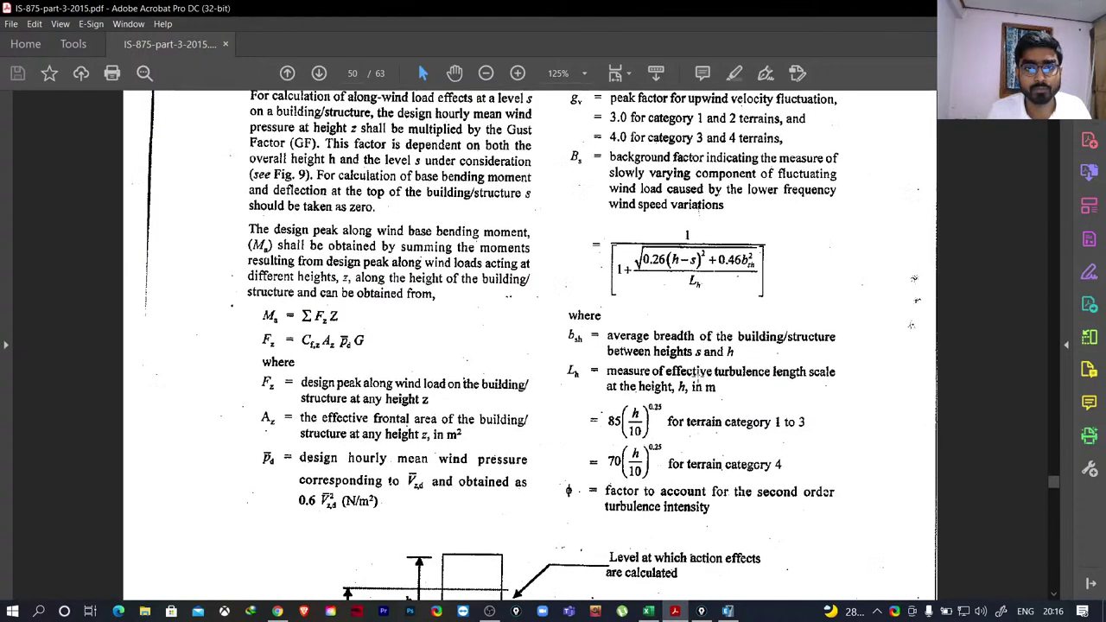
scroll(622, 349, up, 2)
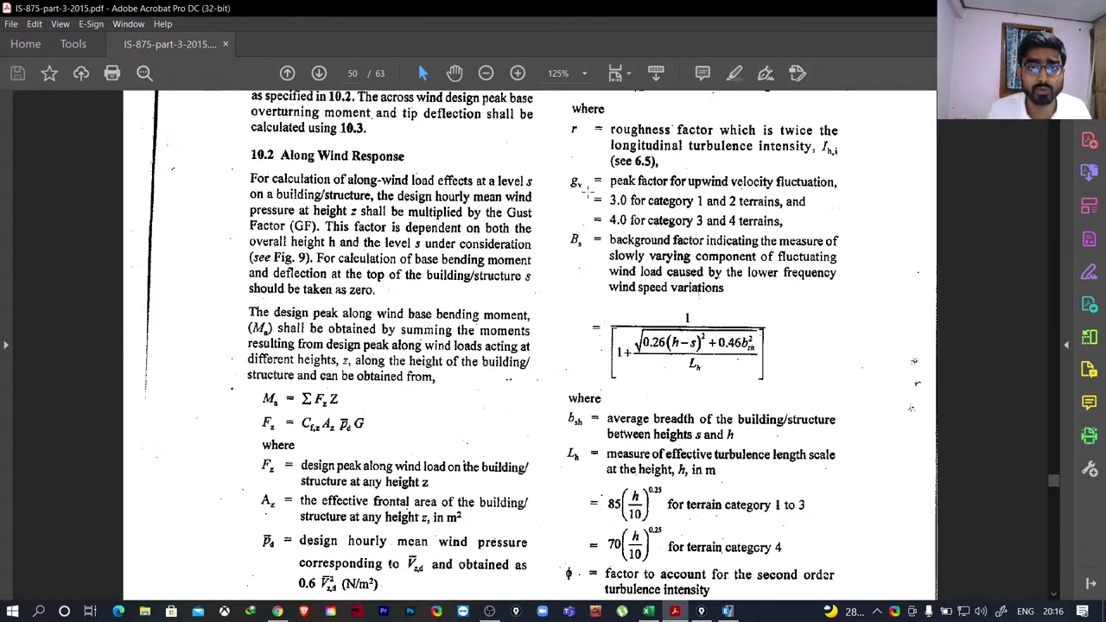
scroll(585, 183, up, 1)
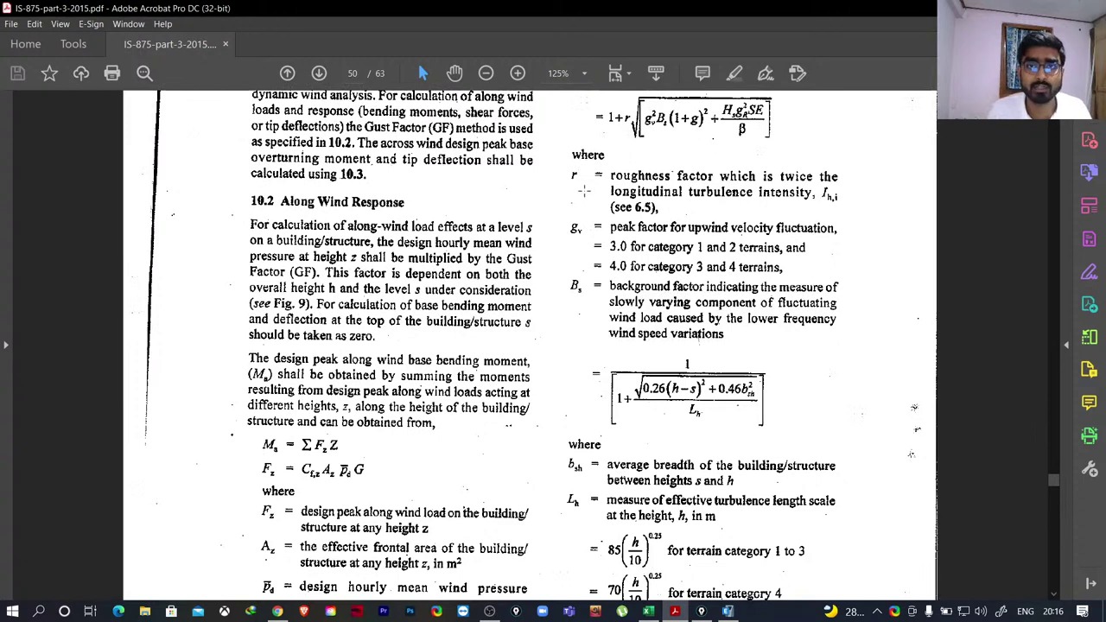
scroll(914, 224, up, 1)
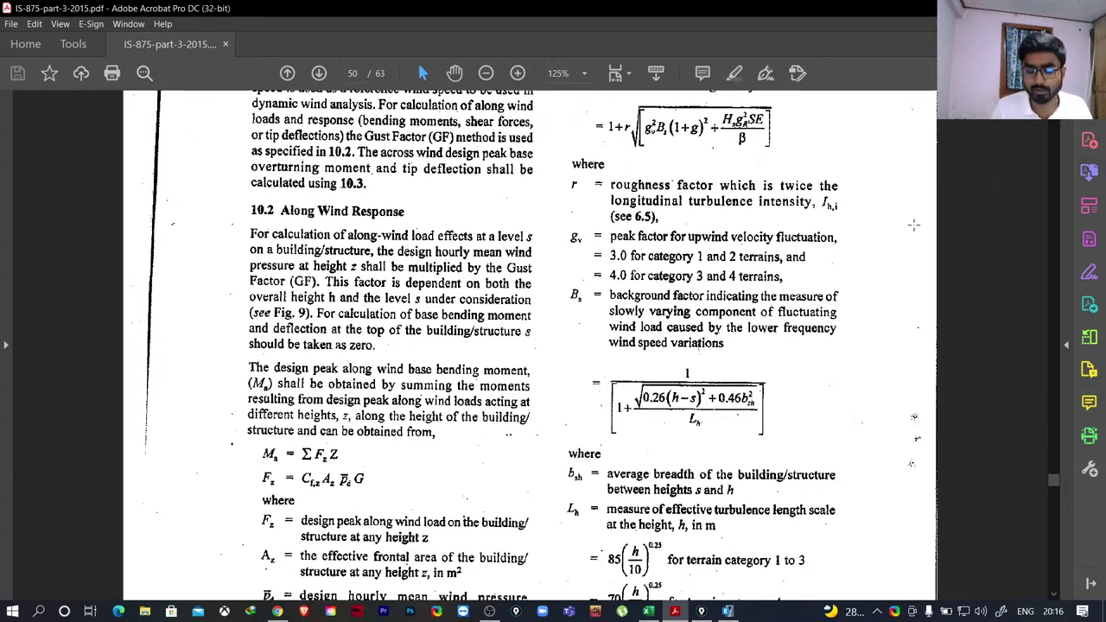
Mark the g term of the gust factor equation as φ and label the equation G, clearing the ink annotations.
click(1061, 145)
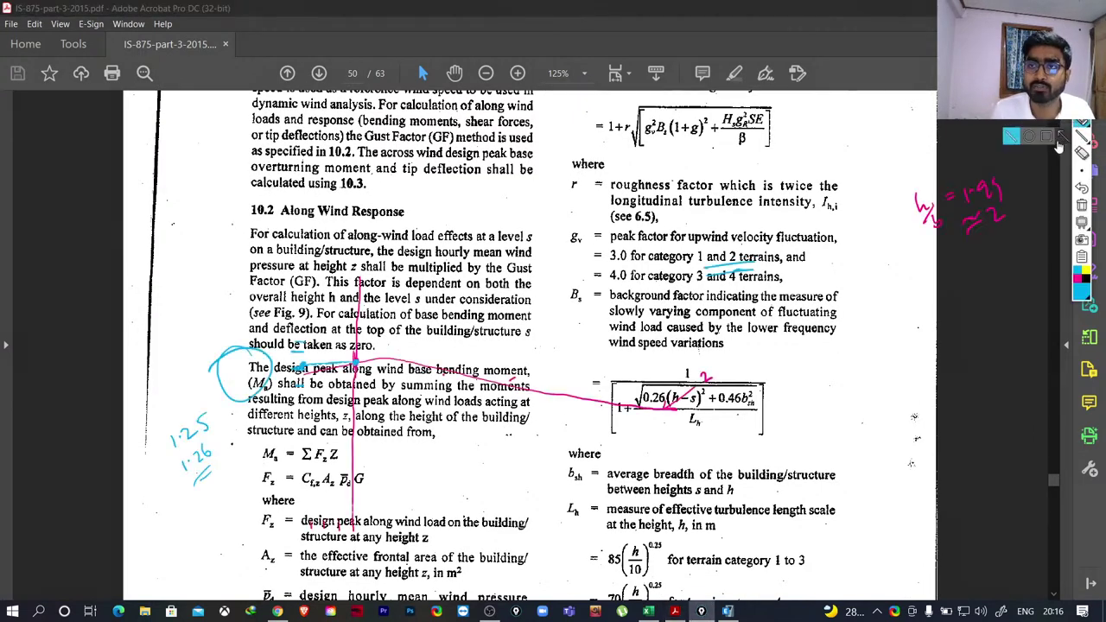
click(1081, 187)
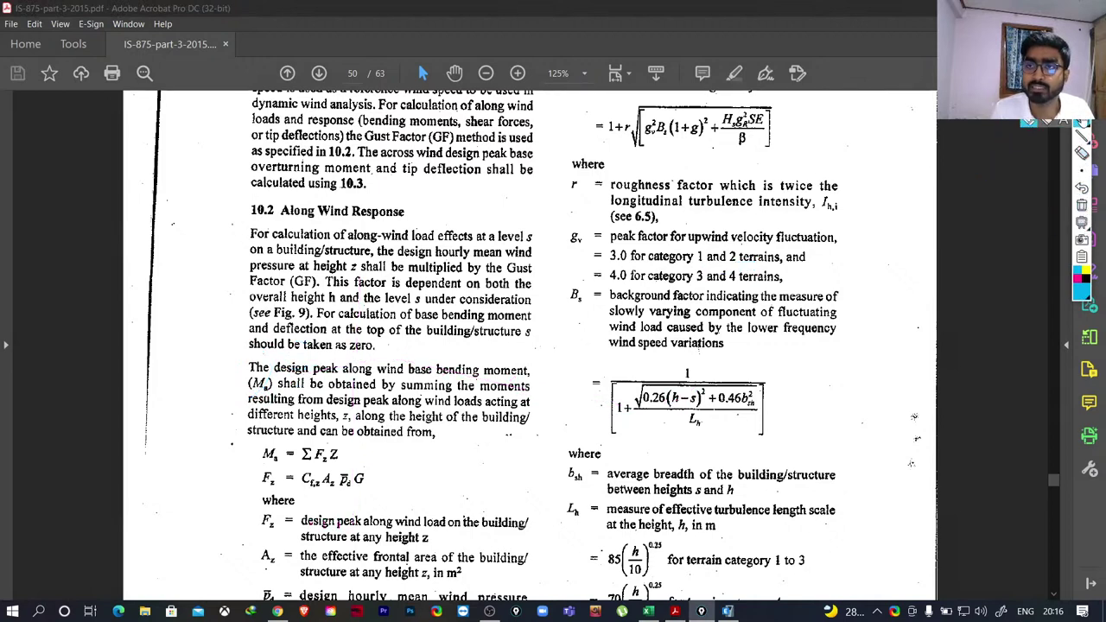
drag(696, 123, 697, 151)
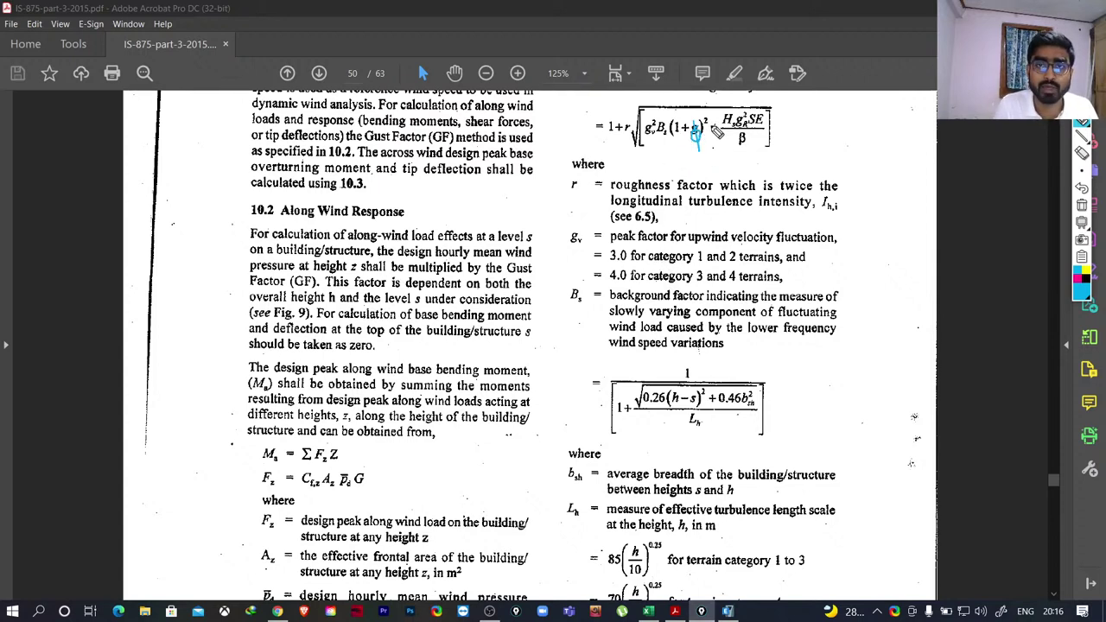
mouse_move(579, 115)
mouse_down()
mouse_move(565, 131)
mouse_move(577, 130)
mouse_up()
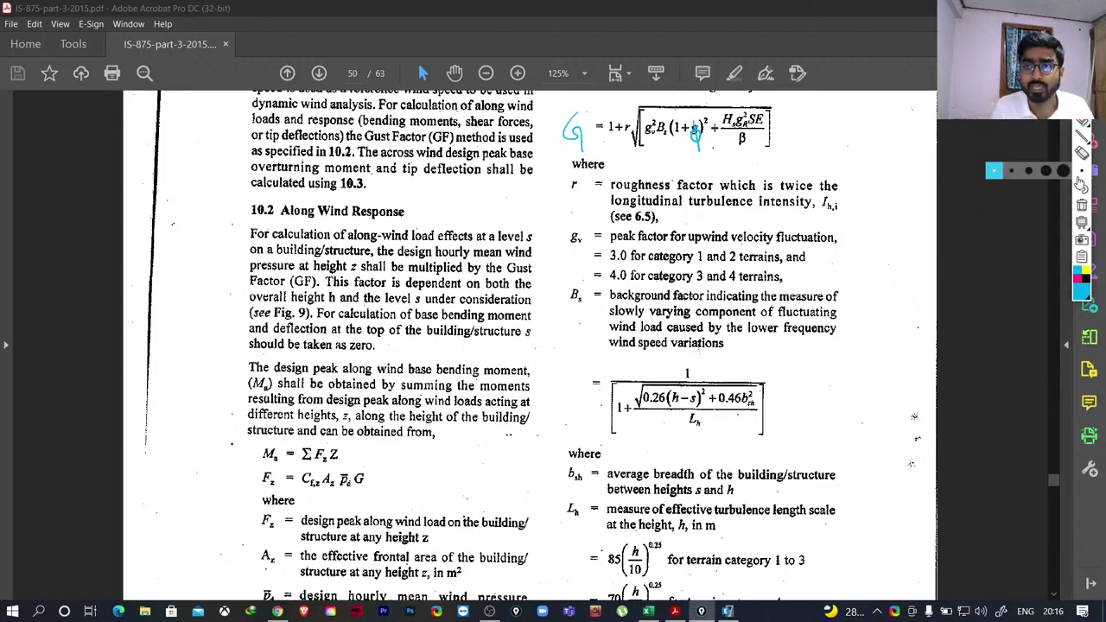
click(1082, 206)
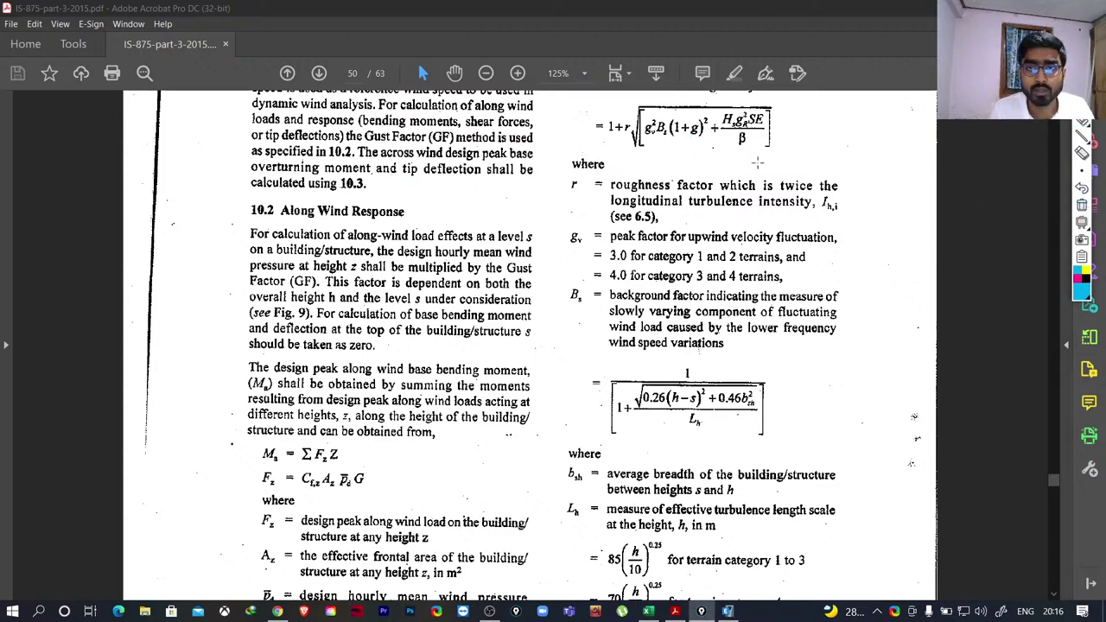
Locate the definition of φ for second order turbulence intensity and examine its formula on the following page.
scroll(749, 308, down, 4)
scroll(748, 312, down, 2)
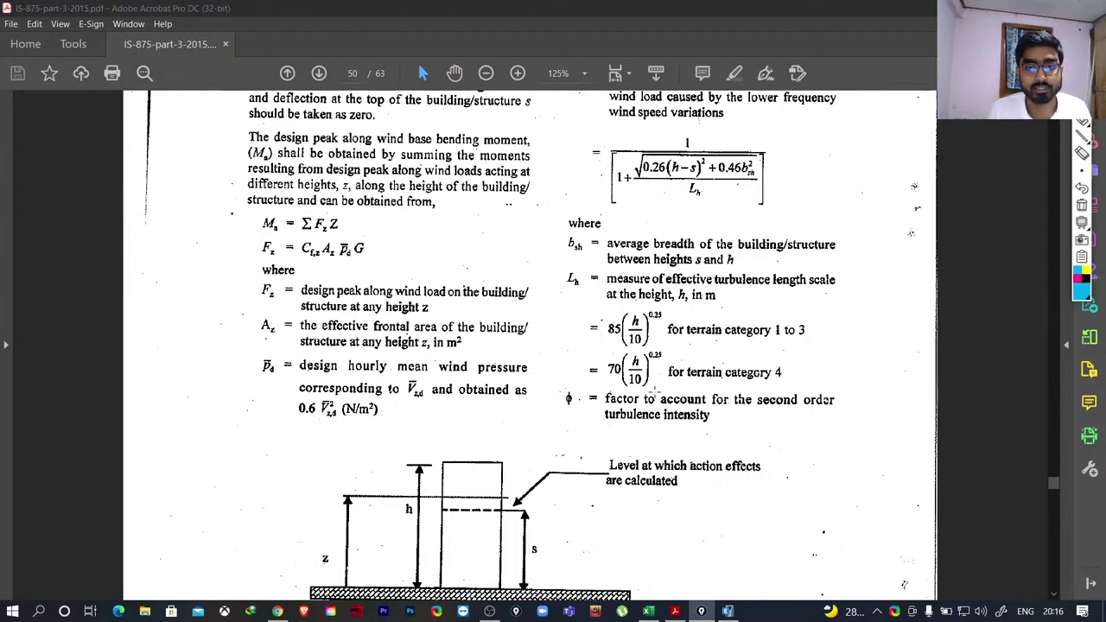
scroll(715, 349, down, 10)
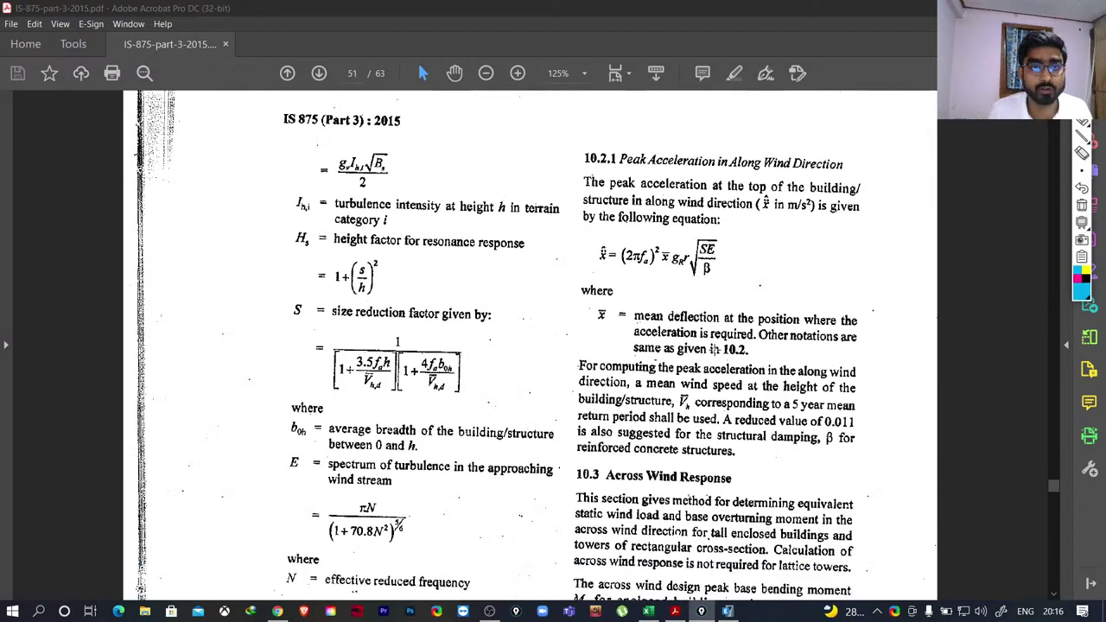
scroll(714, 349, up, 1)
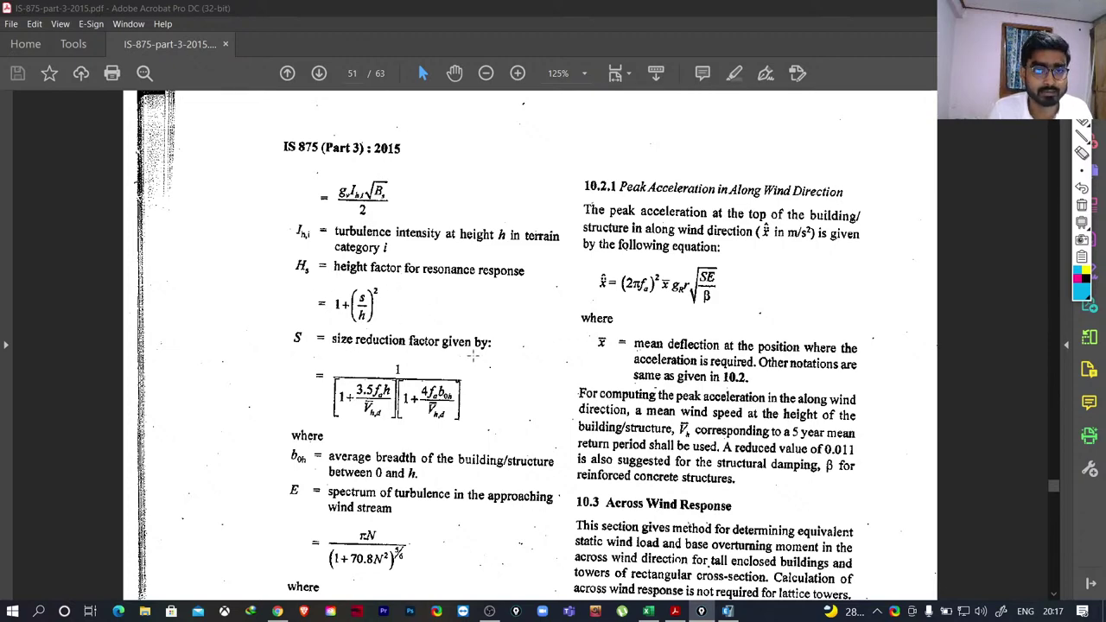
scroll(380, 191, up, 6)
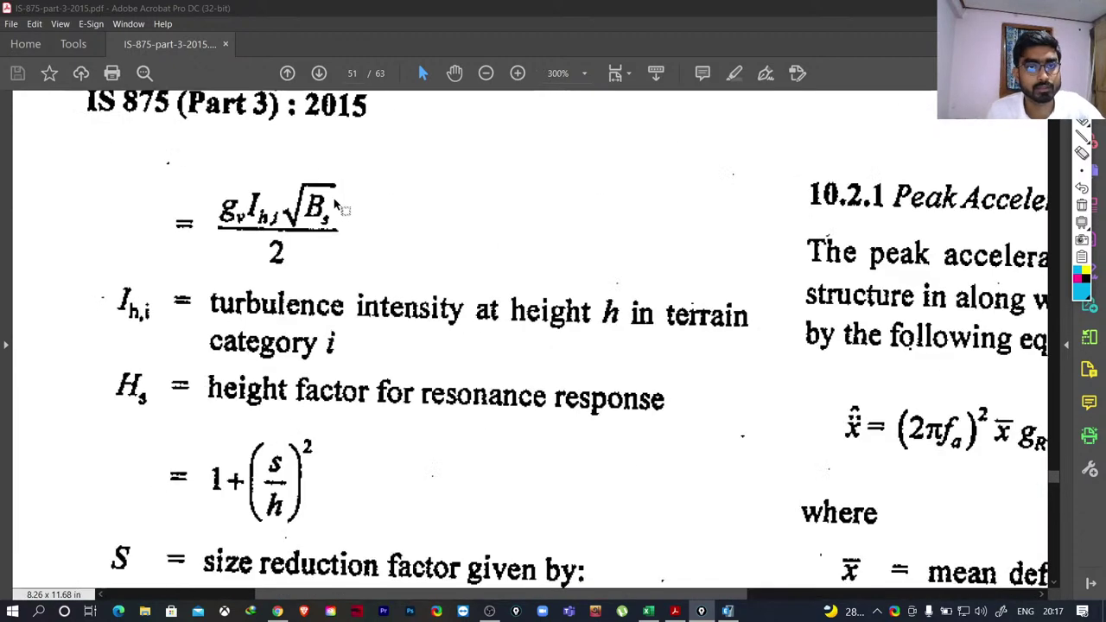
scroll(307, 211, down, 6)
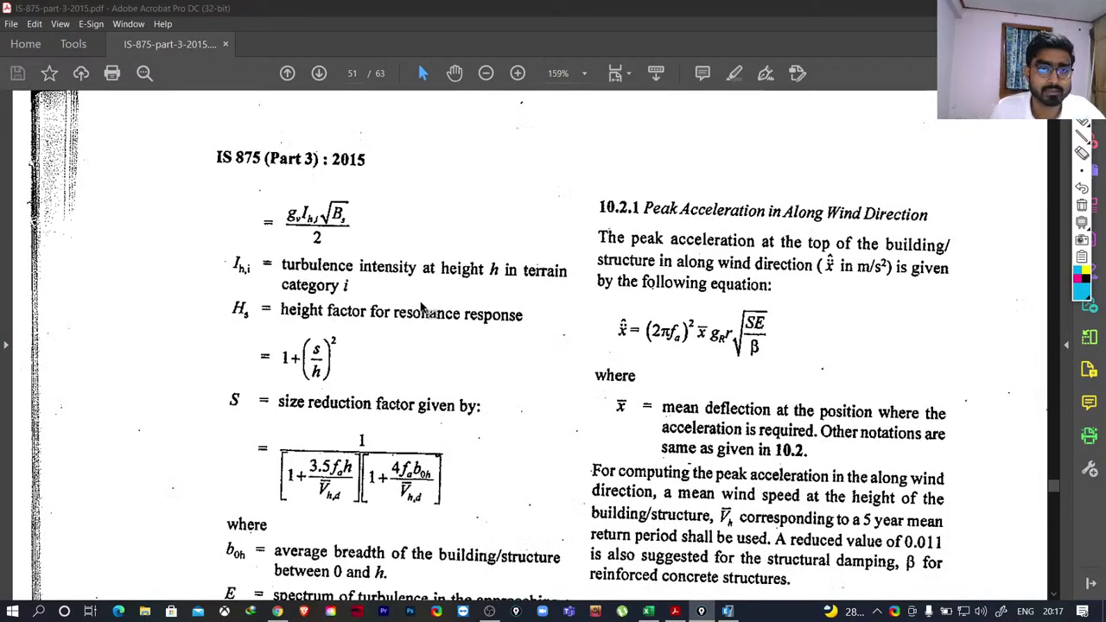
scroll(385, 313, down, 1)
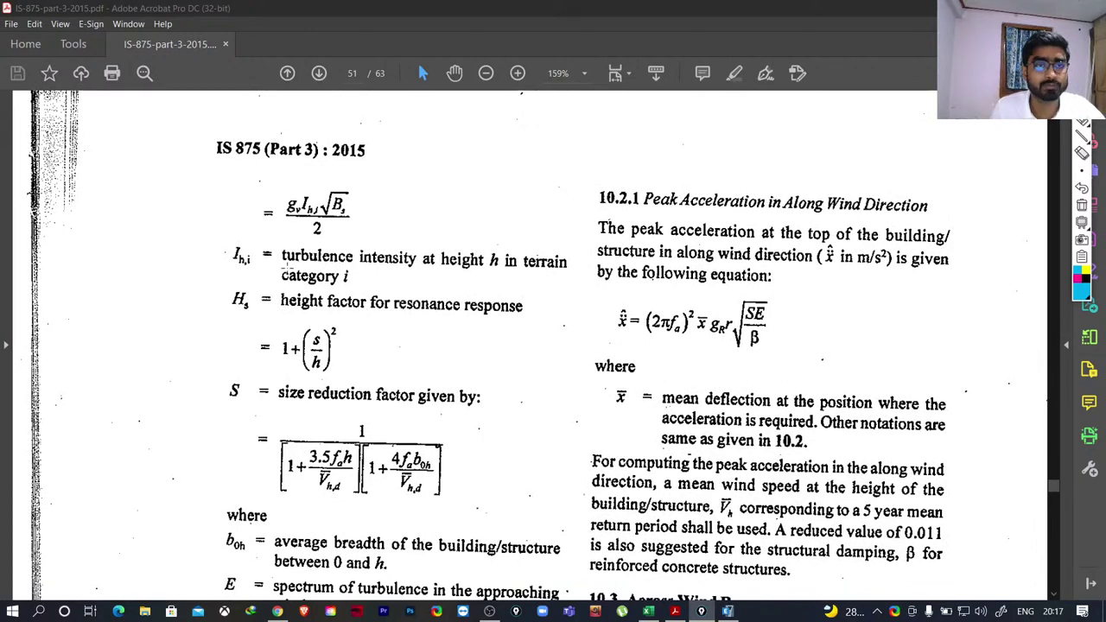
Copy the φ formula, gv·Ih,i·√Bs / 2, from the head of the page after the Fig. 9 height notations.
scroll(354, 214, up, 5)
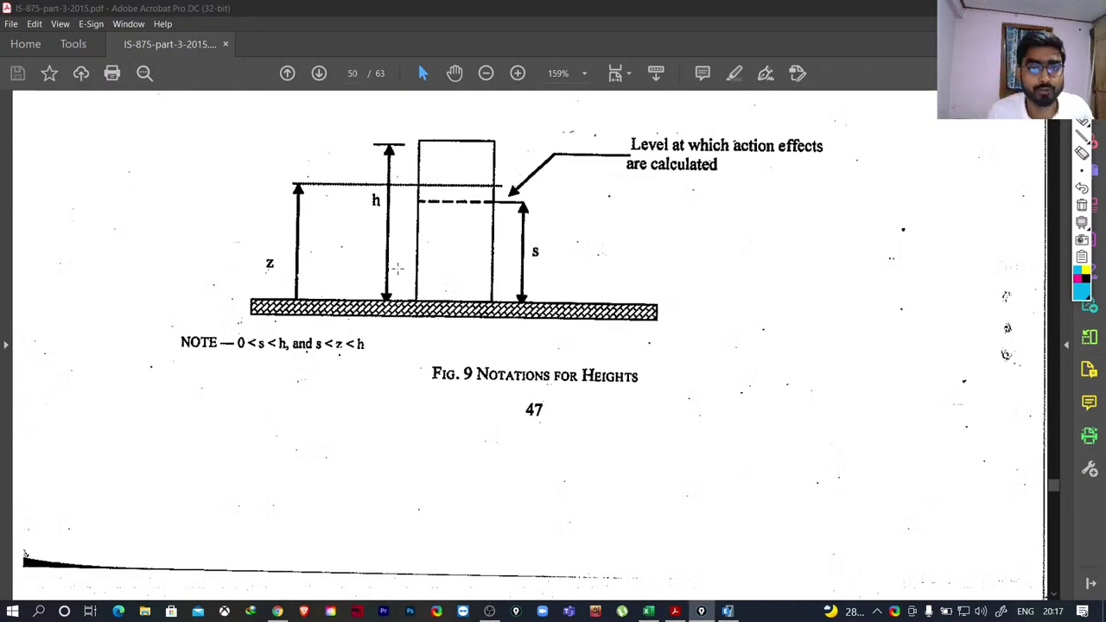
scroll(397, 268, down, 5)
drag(282, 197, 368, 257)
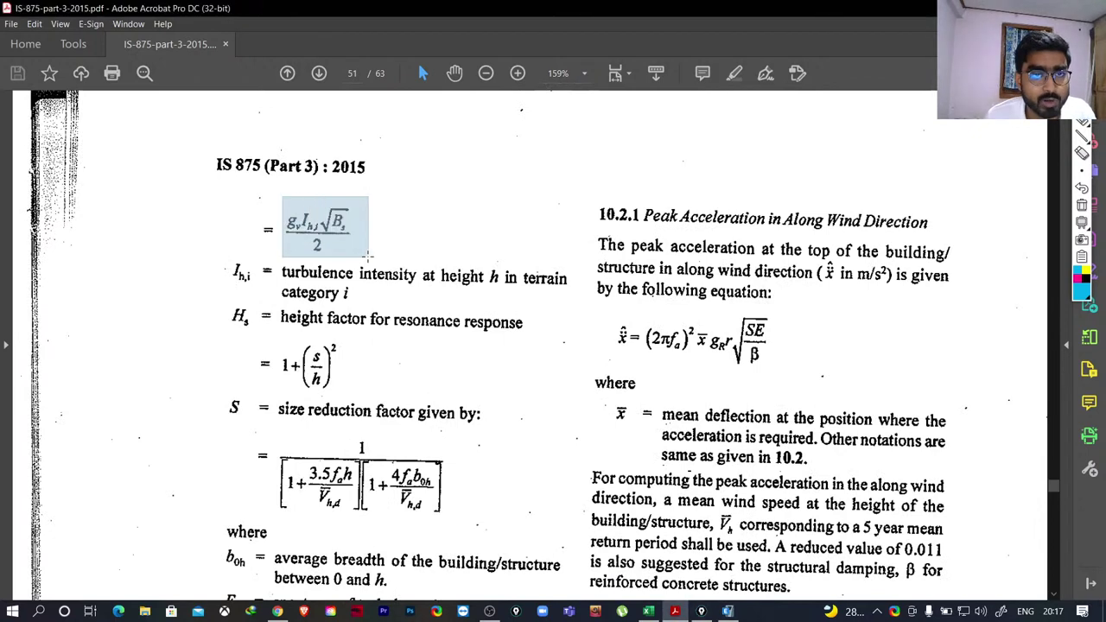
key(ctrl+c)
Switch to Excel and examine the Ø column formula and values for each storey in the X-direction story table.
key(alt+Tab)
scroll(419, 364, up, 20)
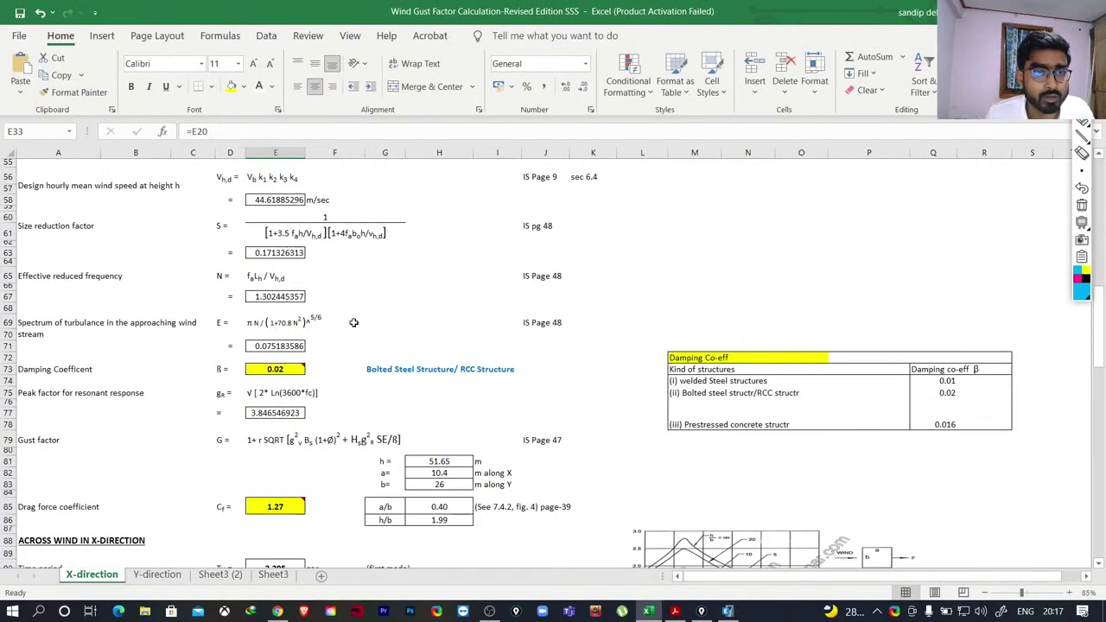
scroll(356, 325, down, 11)
scroll(362, 329, down, 7)
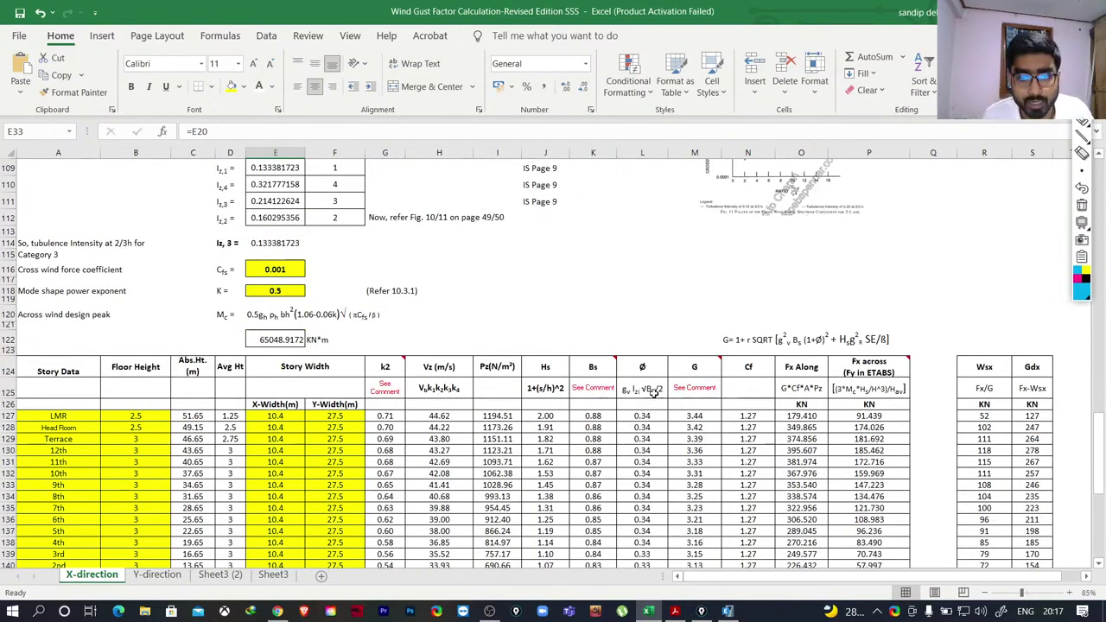
scroll(648, 406, down, 3)
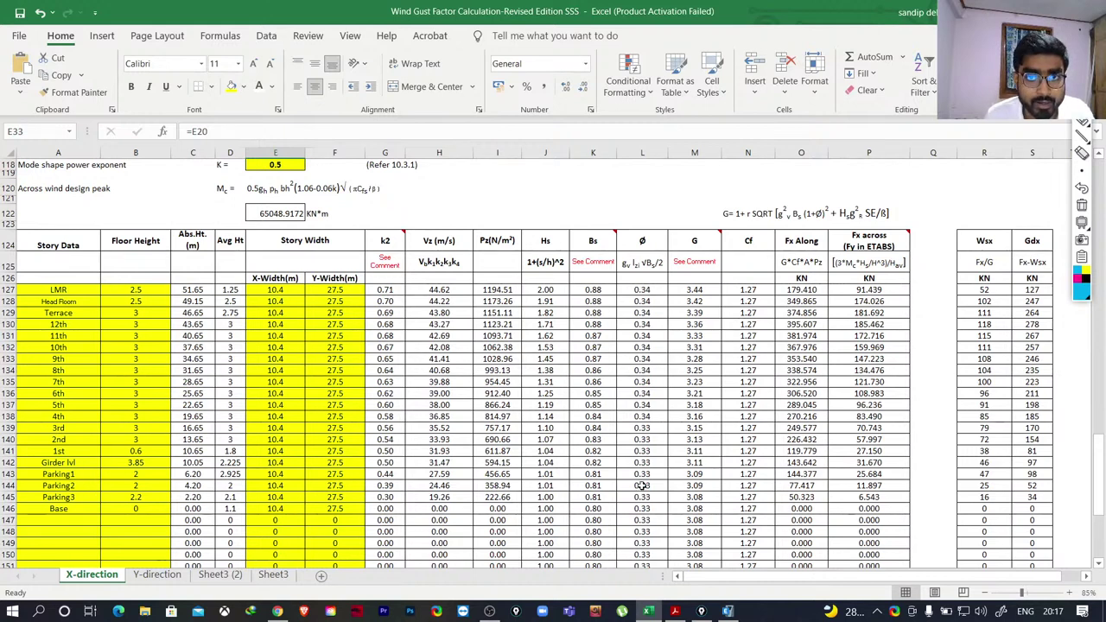
Switch to the IS 875 PDF and examine the Hs, gR, S, E and β terms of the gust factor equation.
click(674, 611)
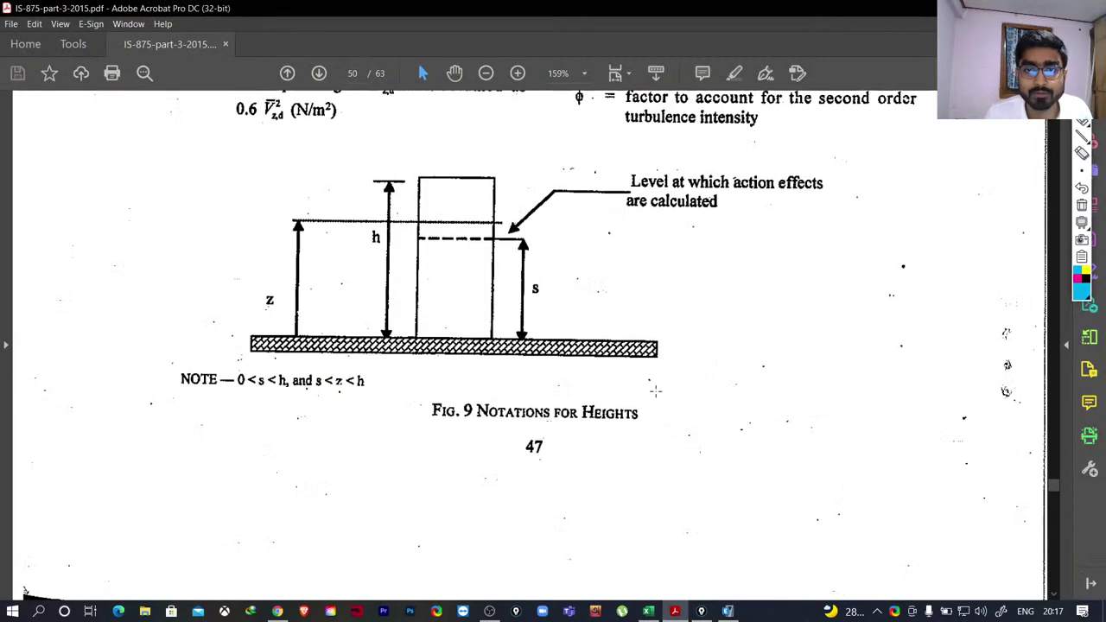
scroll(676, 394, down, 2)
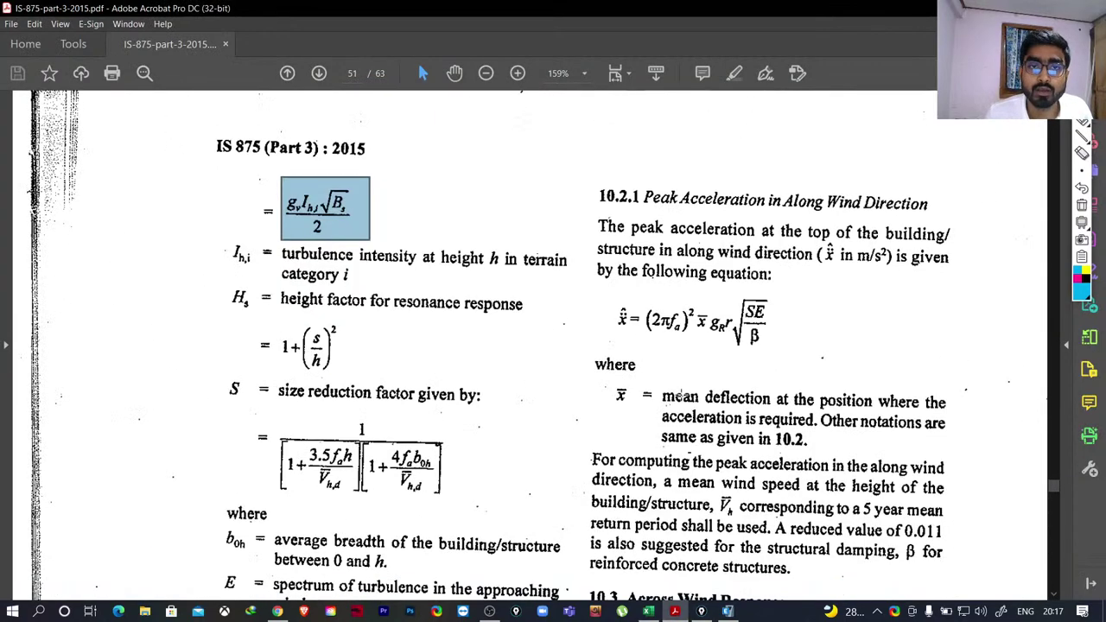
scroll(676, 394, up, 8)
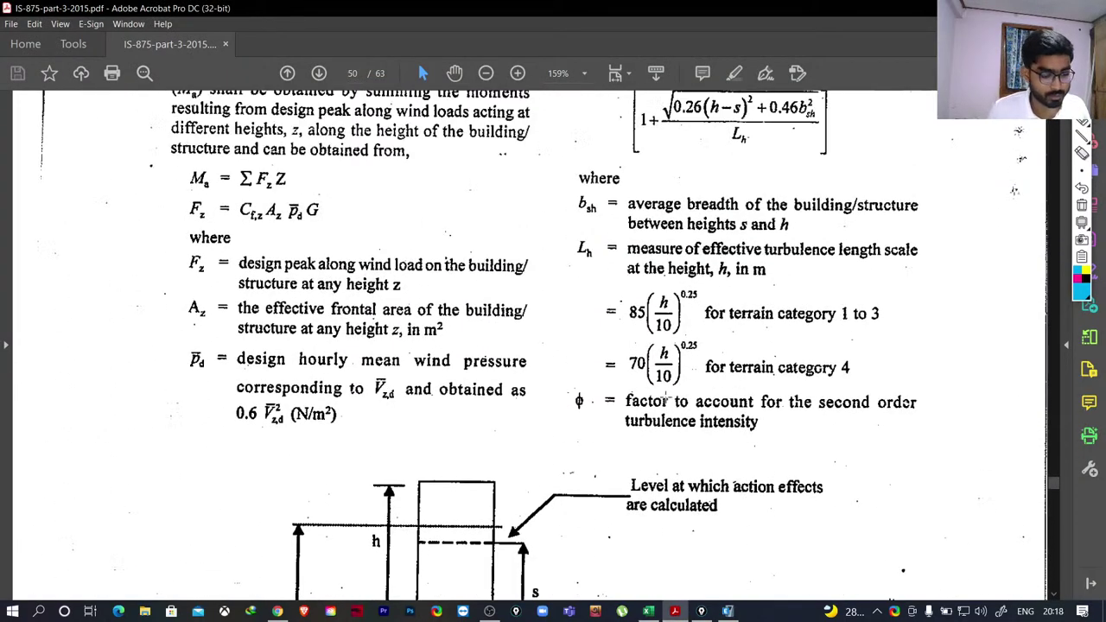
scroll(661, 395, up, 6)
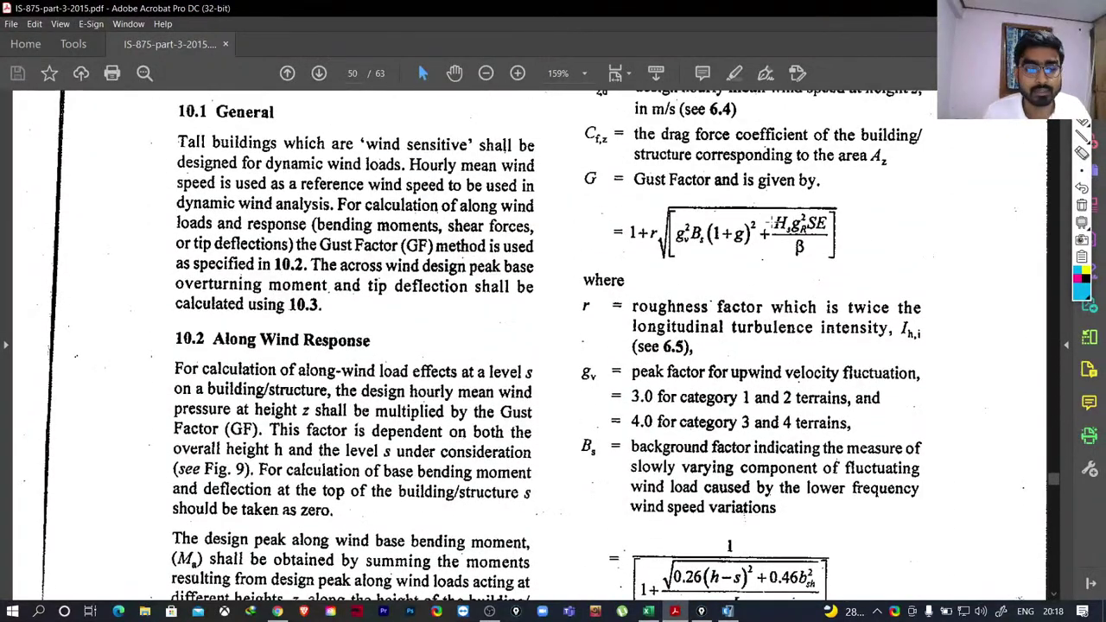
ctrl+scroll(747, 225, down, 2)
scroll(689, 271, down, 1)
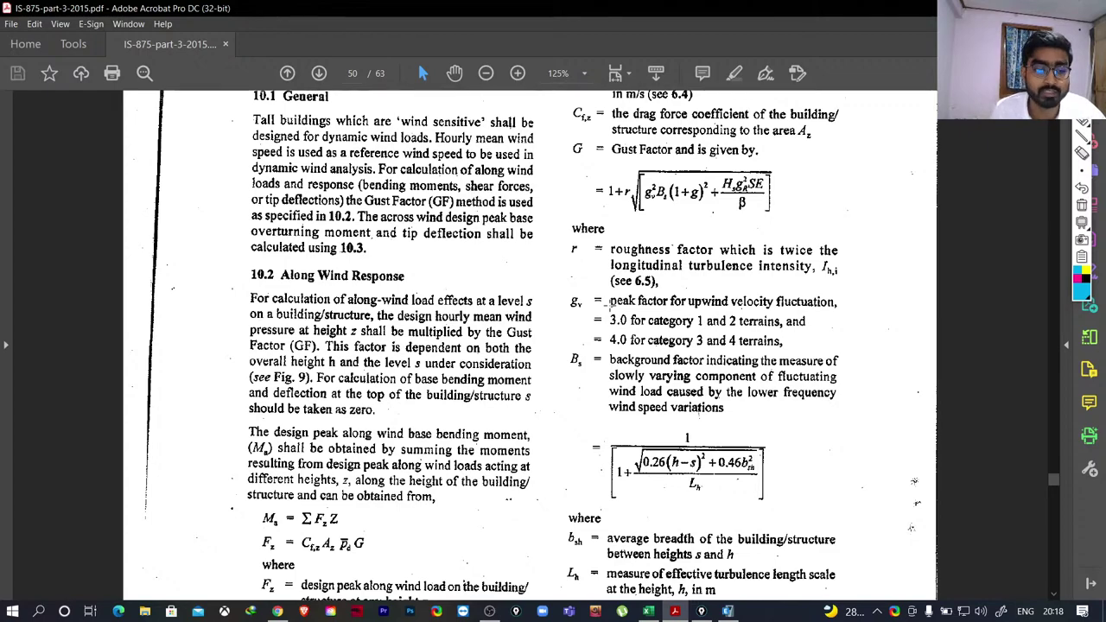
Examine the height factor for resonance response Hs and its formula 1 + (s/h)² on the following page.
scroll(686, 331, down, 6)
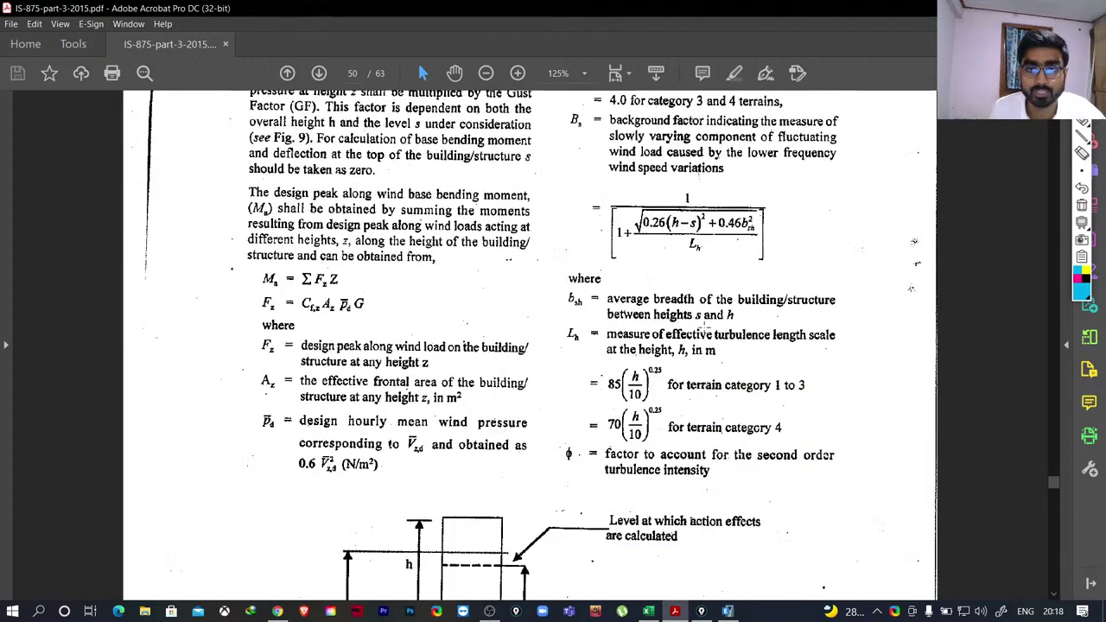
scroll(707, 337, down, 10)
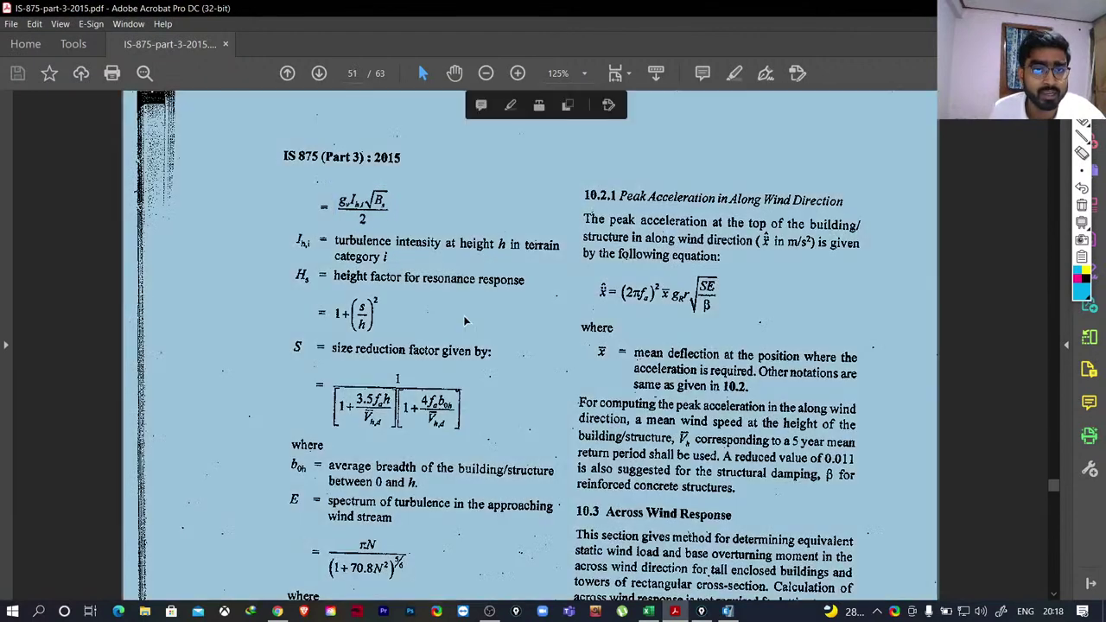
click(463, 316)
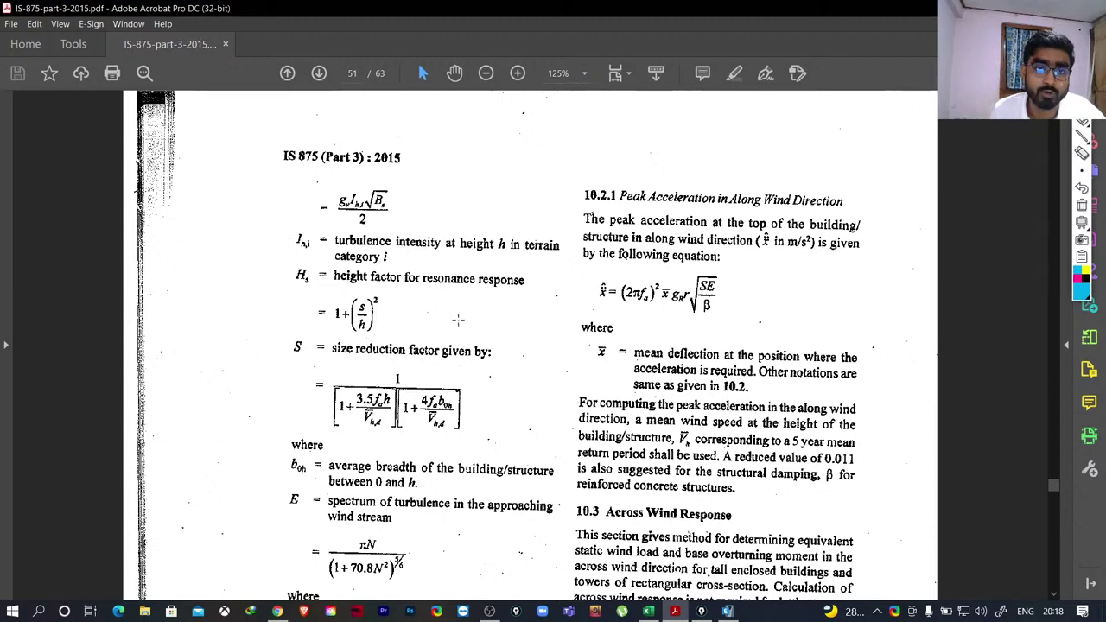
mouse_move(291, 263)
mouse_down()
mouse_move(415, 300)
mouse_move(553, 307)
mouse_move(529, 339)
mouse_move(551, 335)
mouse_move(296, 272)
mouse_up()
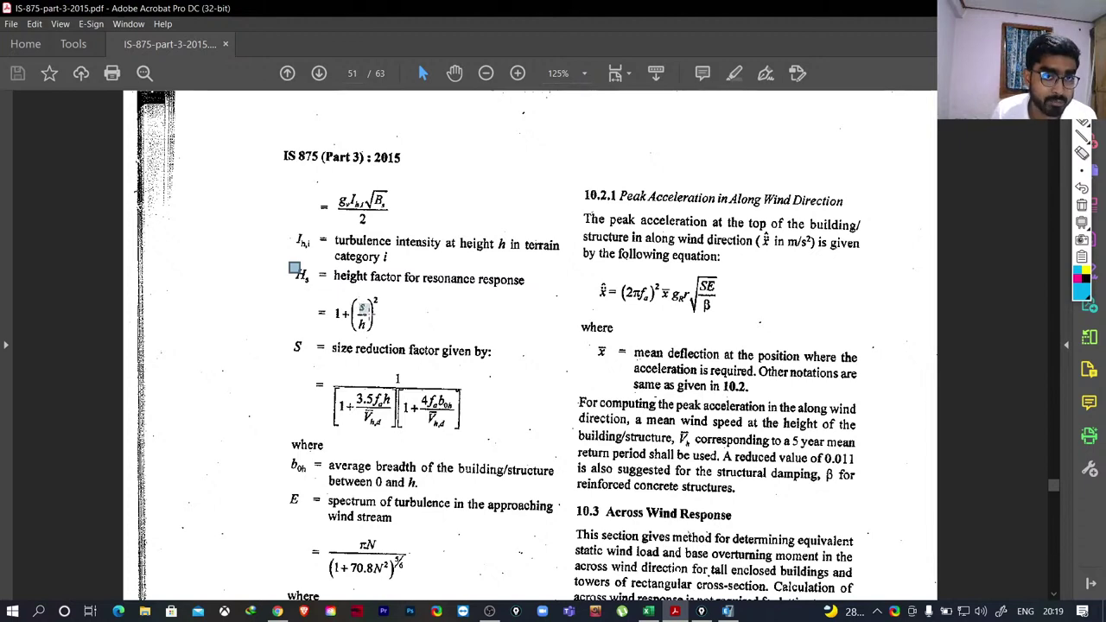
click(403, 320)
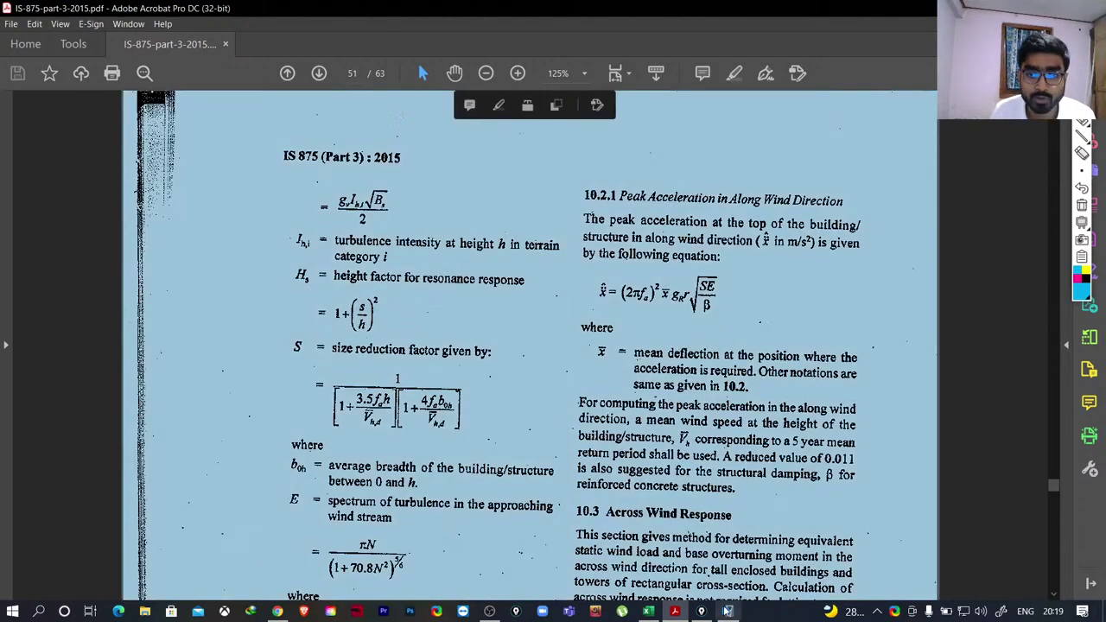
Switch to Excel and check the top storey's absolute height and the Hs formulas for the 10th and 12th storeys.
click(648, 611)
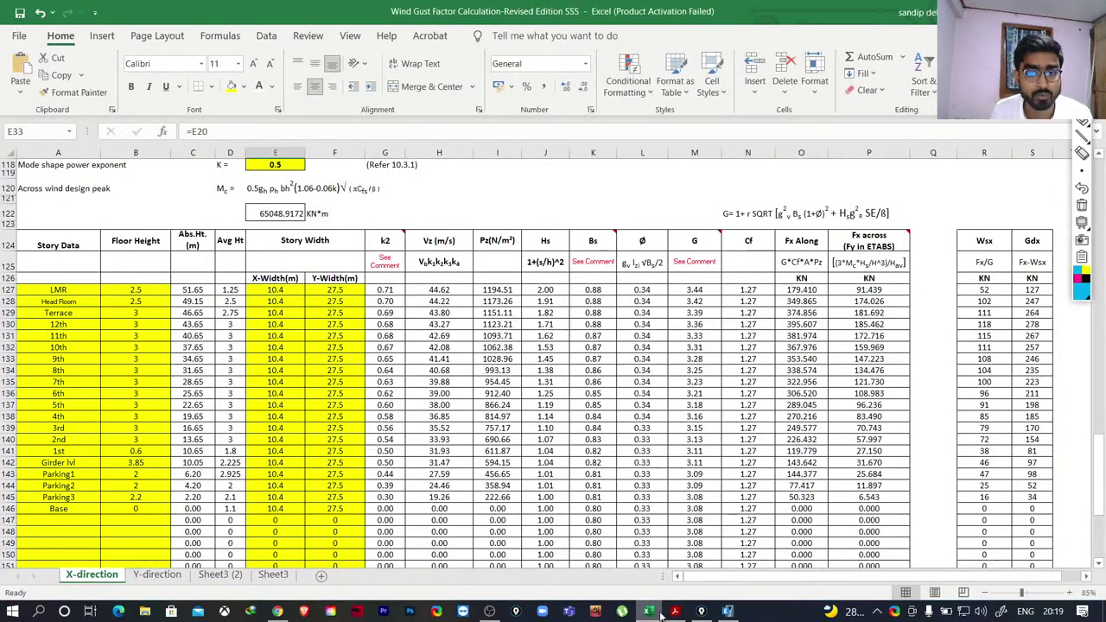
mouse_move(675, 613)
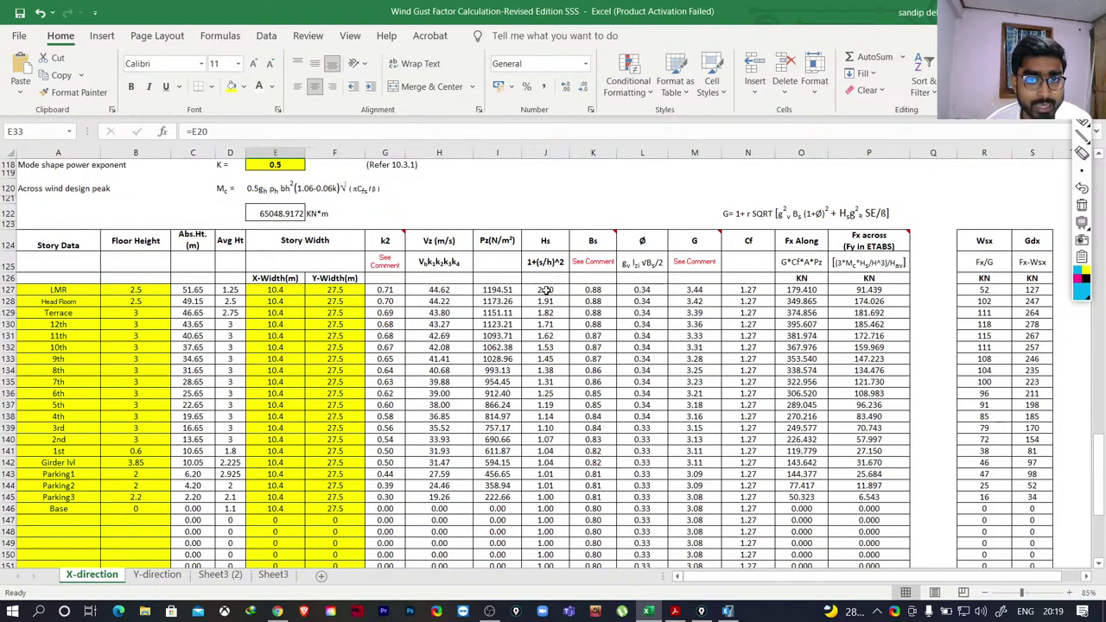
click(191, 293)
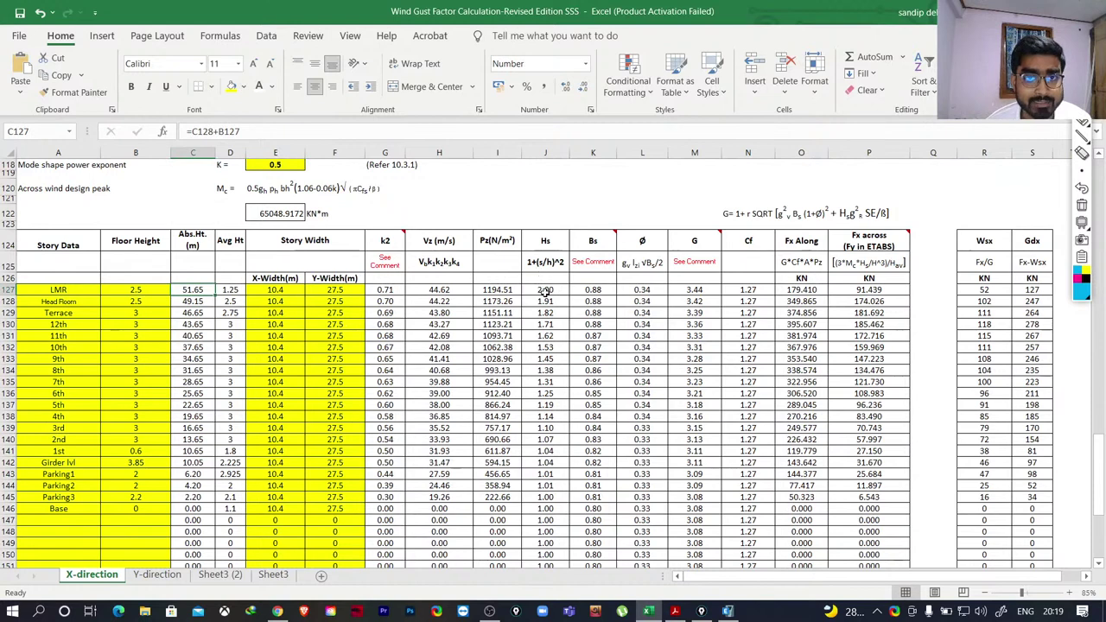
click(542, 347)
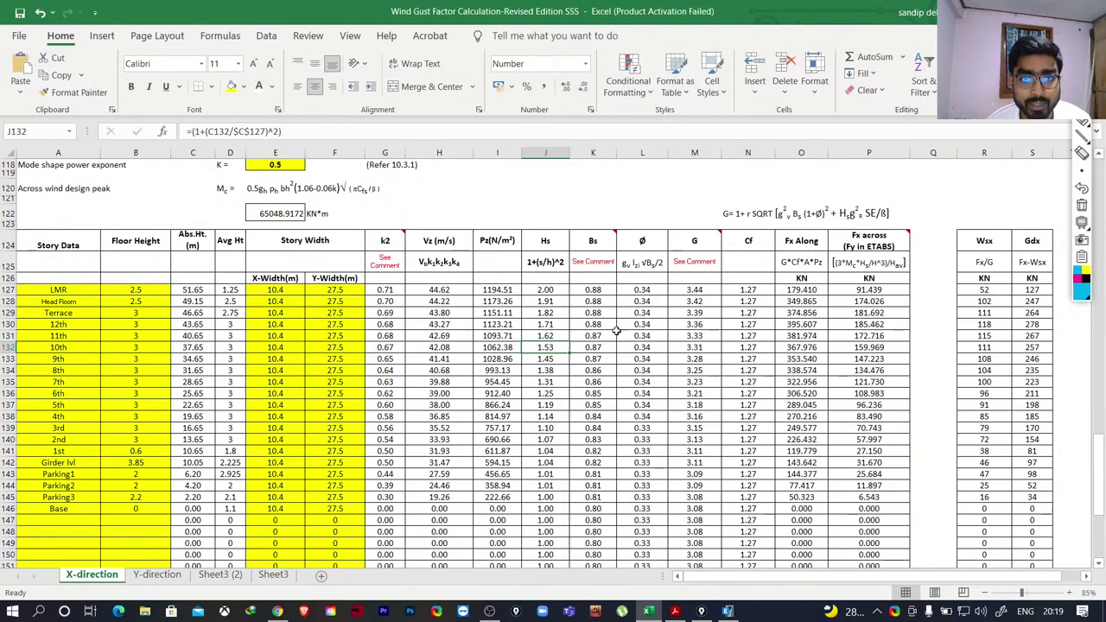
click(545, 325)
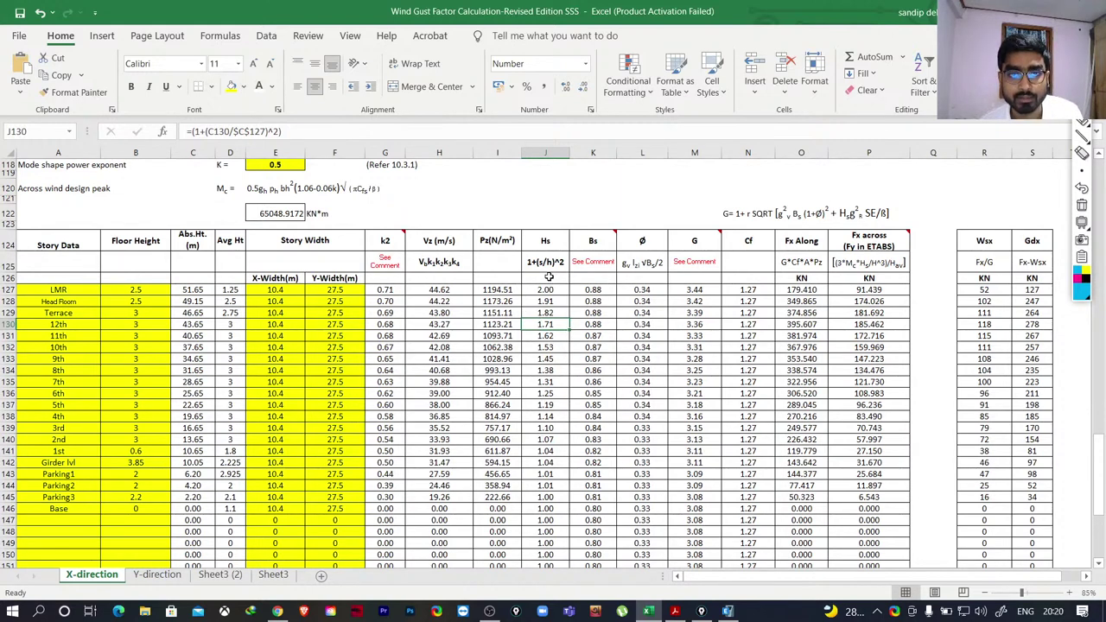
Switch to the IS 875 PDF, review the gust factor equation and examine the size reduction factor S formula.
click(675, 611)
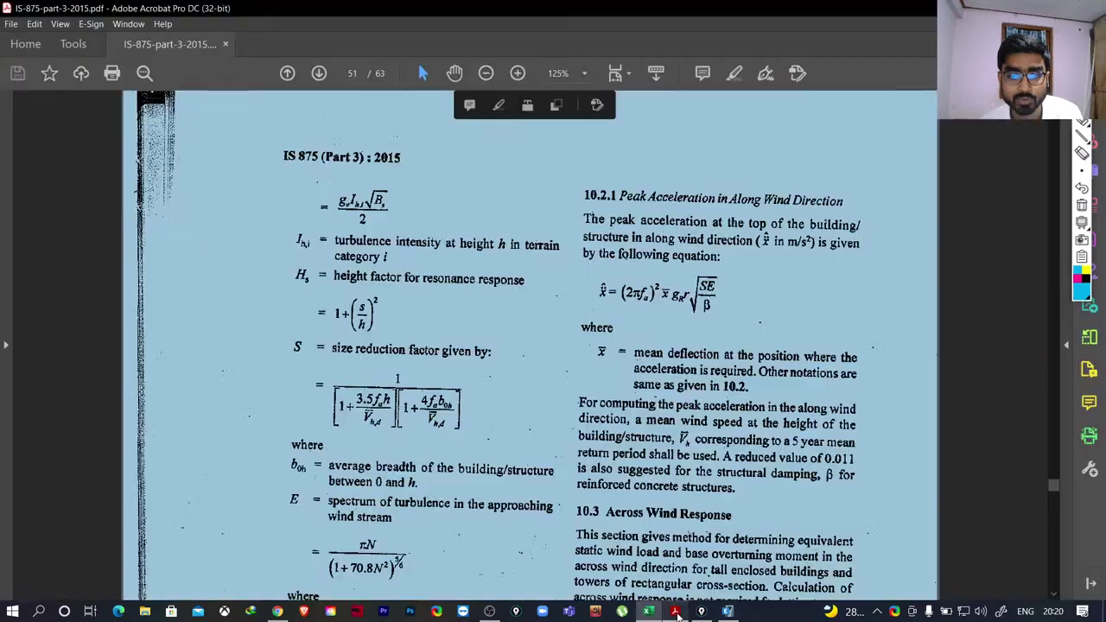
scroll(666, 423, up, 10)
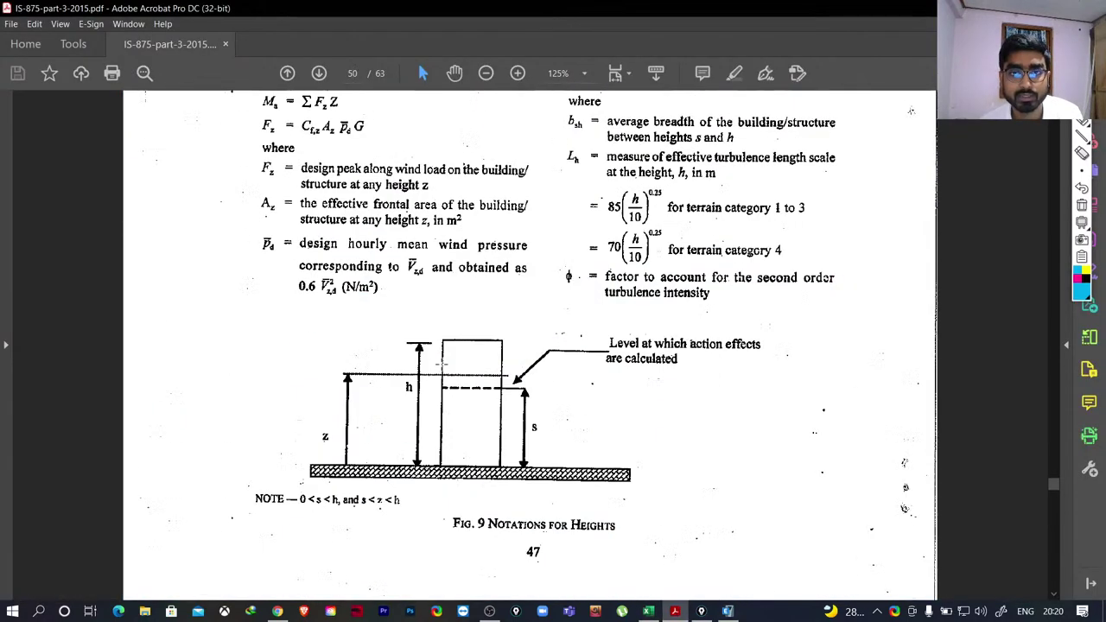
scroll(438, 365, up, 8)
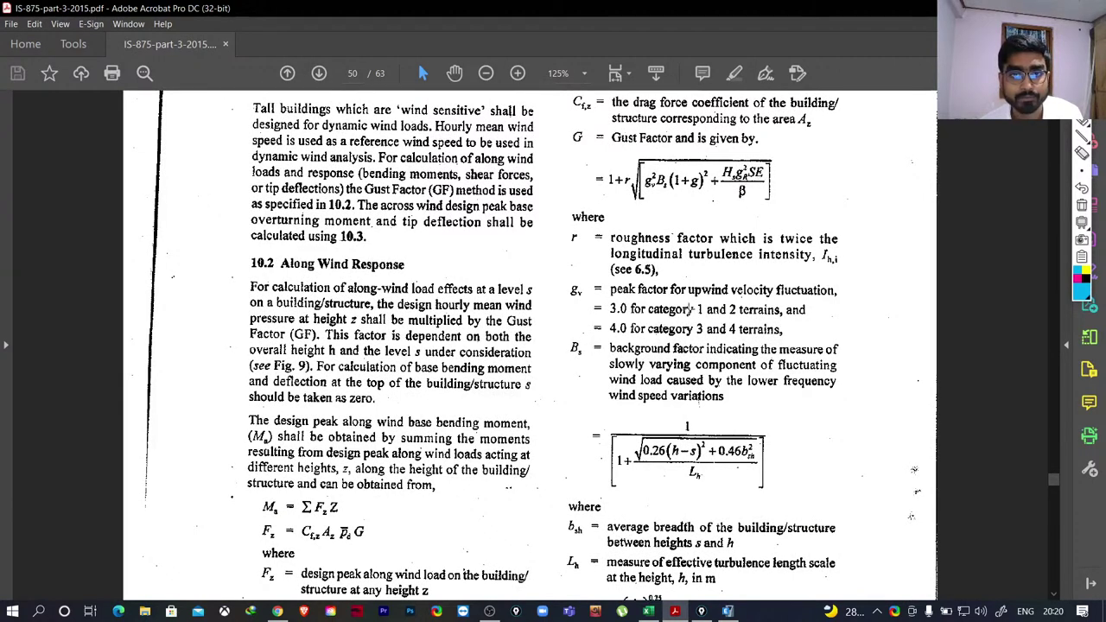
scroll(688, 320, down, 1)
scroll(670, 331, down, 7)
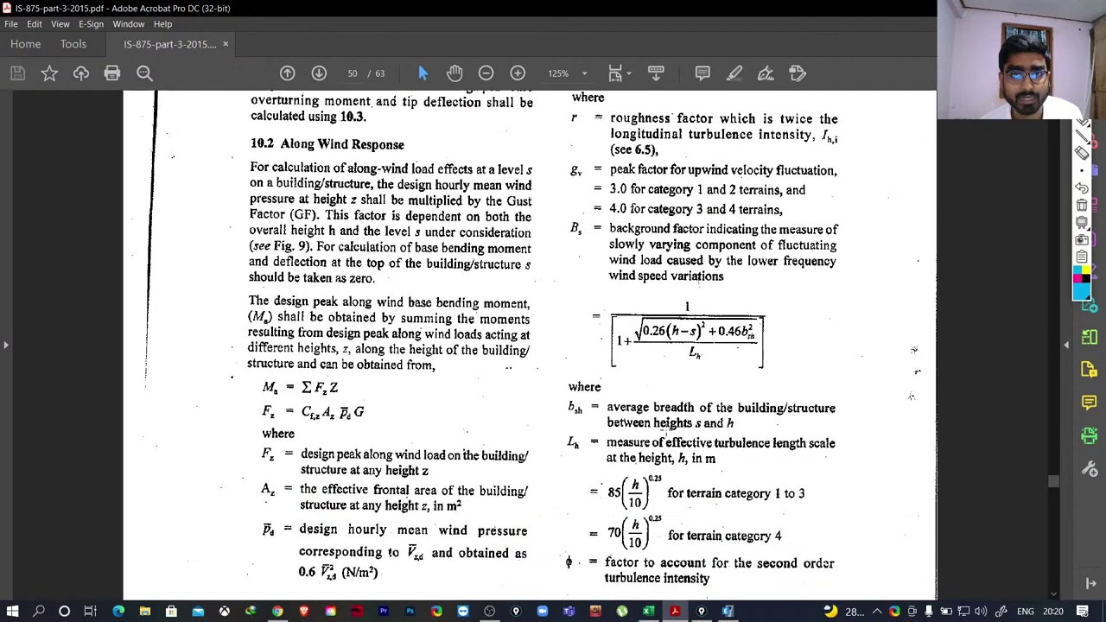
scroll(654, 471, down, 10)
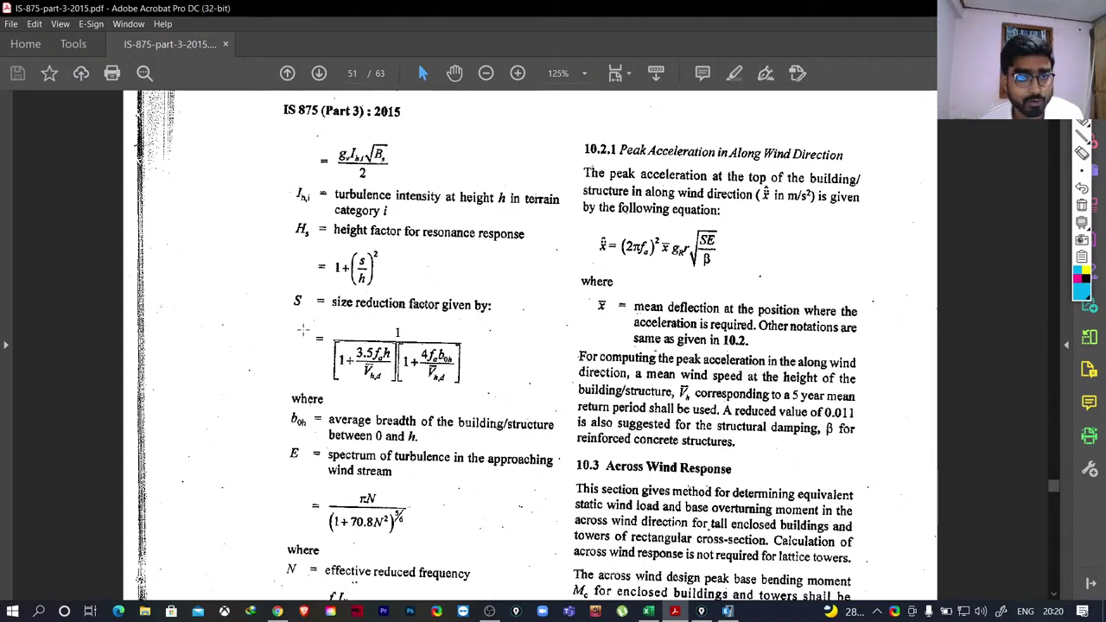
drag(299, 322, 489, 394)
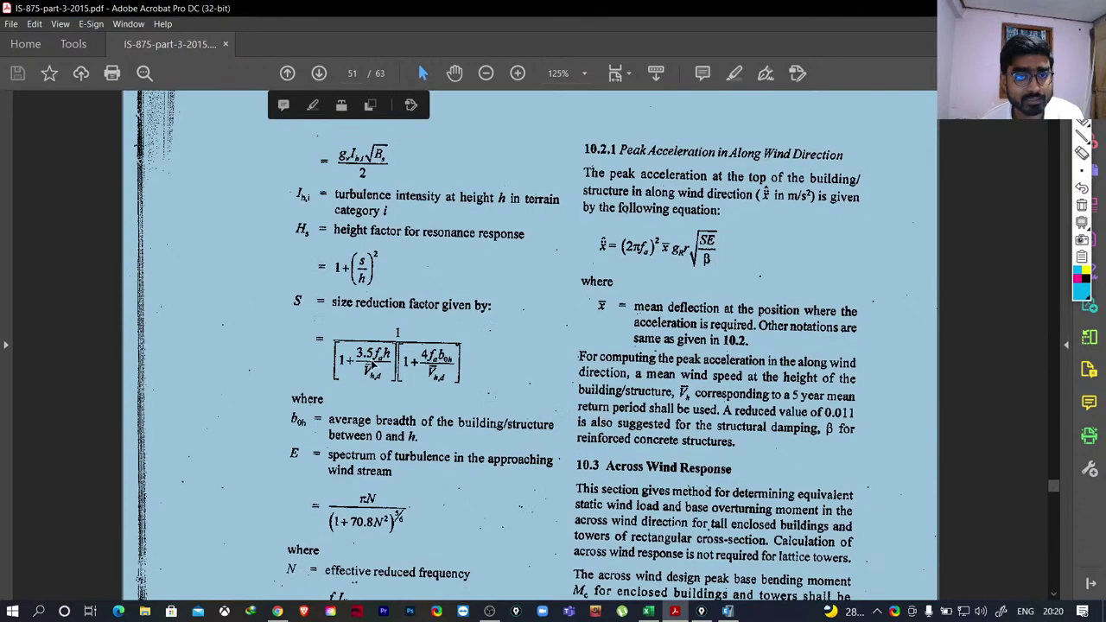
click(372, 365)
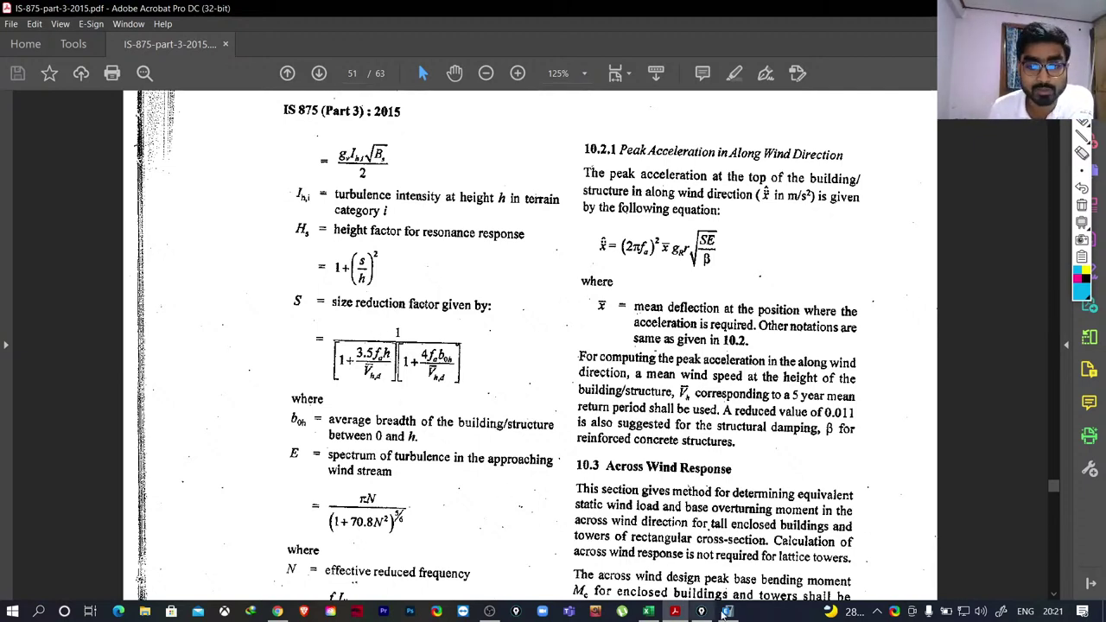
Switch to Excel and review the building breadth, natural frequency and size reduction factor inputs, comparing them with the S formula in the IS 875 PDF.
click(648, 611)
scroll(346, 226, up, 5)
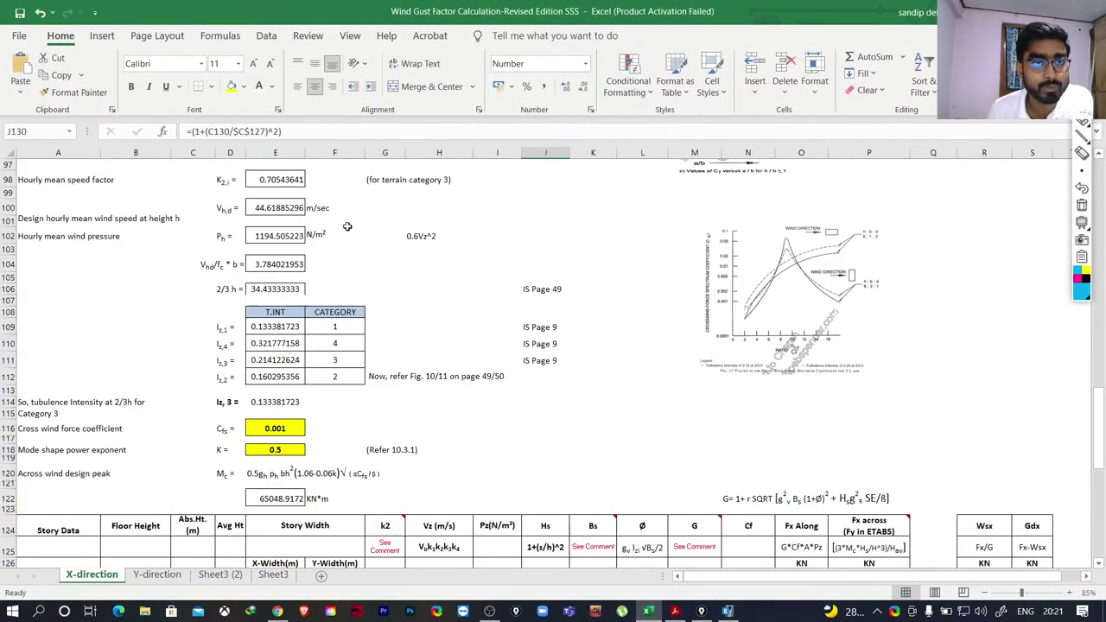
scroll(346, 227, up, 14)
scroll(364, 303, up, 3)
scroll(230, 237, up, 3)
scroll(231, 237, up, 12)
scroll(296, 290, down, 7)
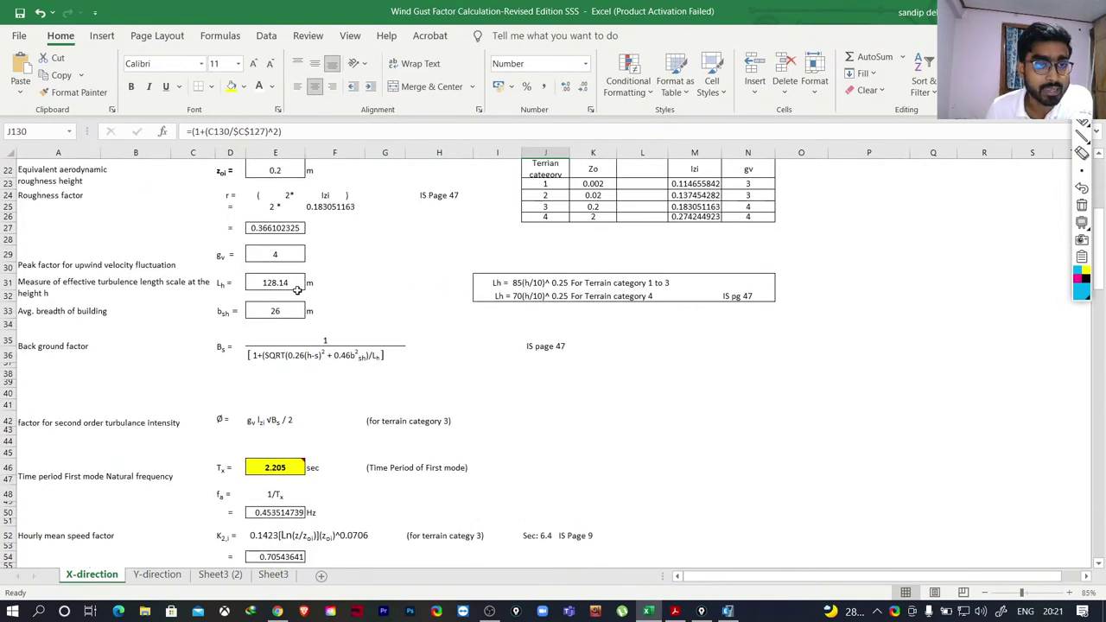
scroll(296, 290, down, 3)
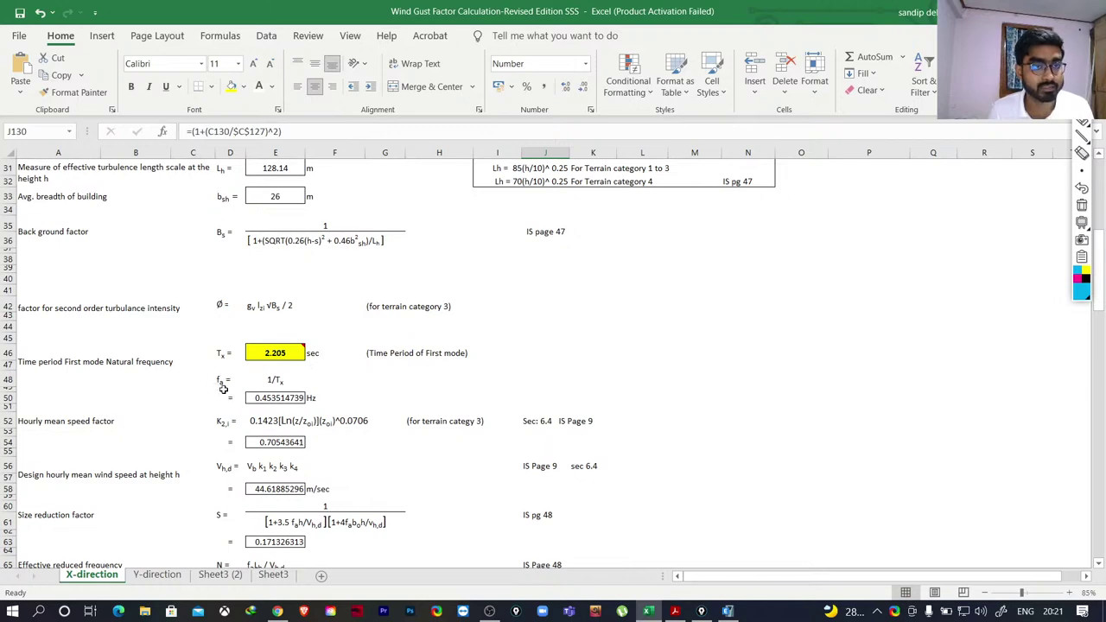
click(675, 611)
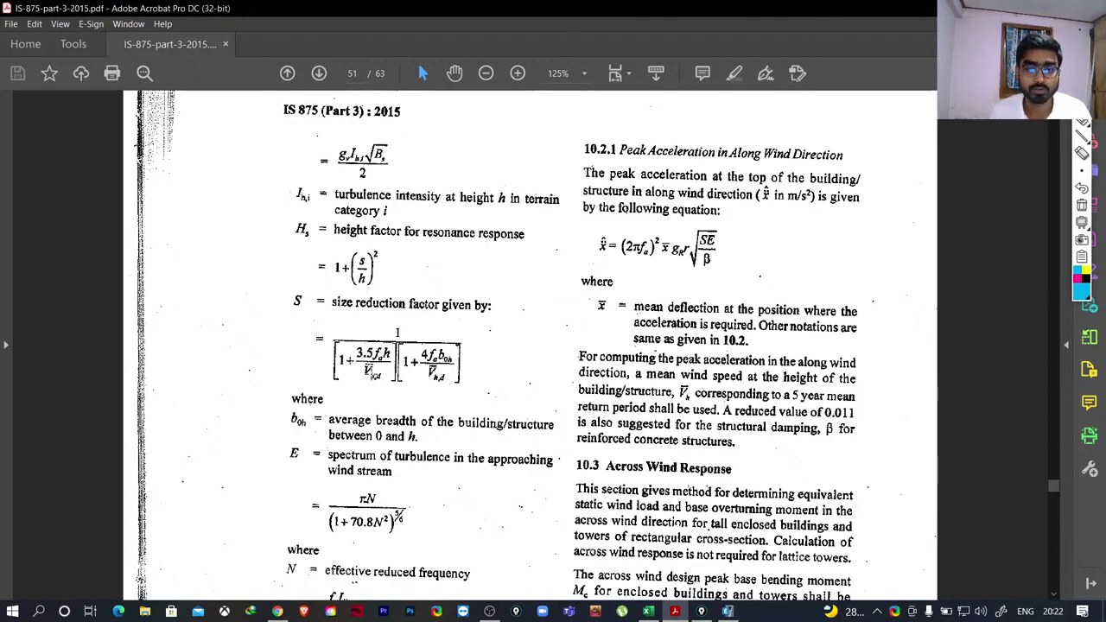
Switch to Excel and inspect the gust factor G formula for the LMR storey, checking it against the calculation inputs above the storey table.
click(648, 611)
scroll(544, 402, down, 15)
scroll(543, 402, down, 15)
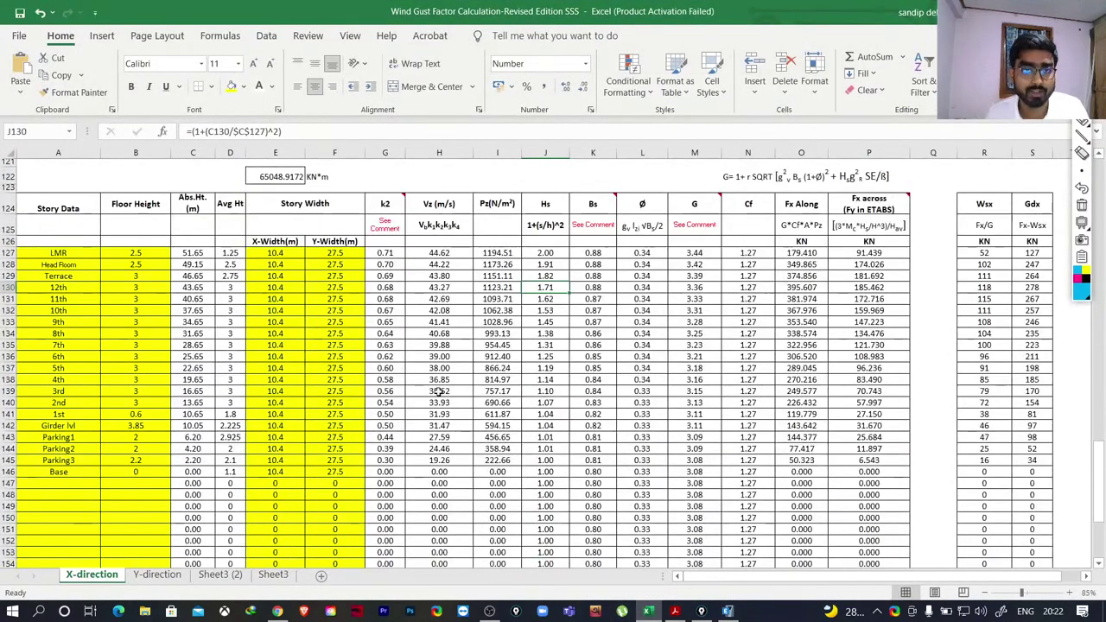
scroll(449, 449, up, 12)
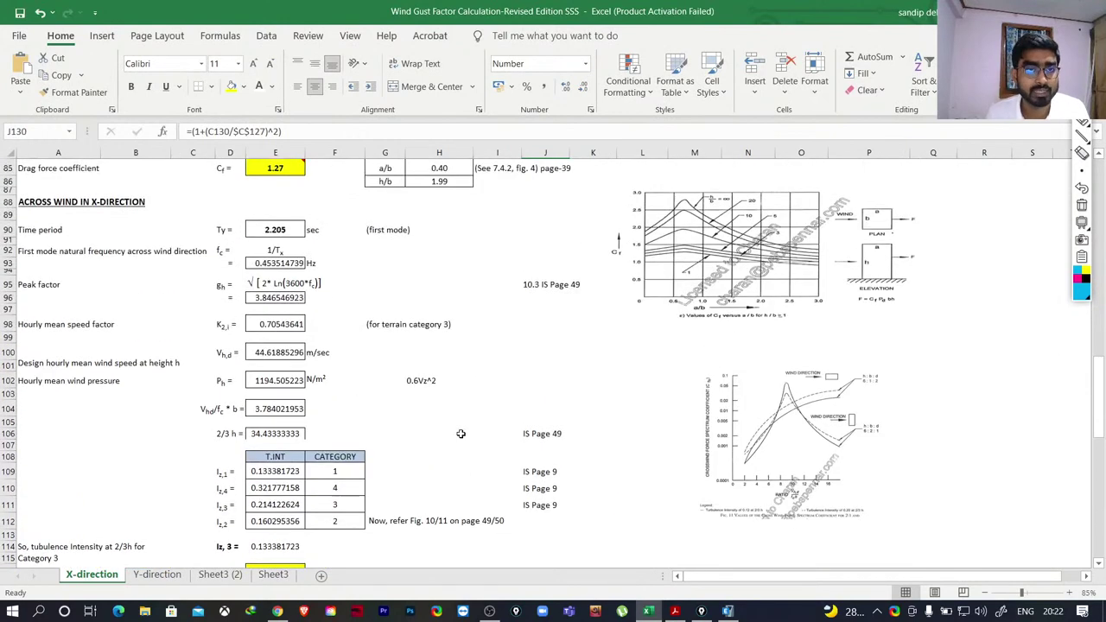
scroll(460, 434, up, 2)
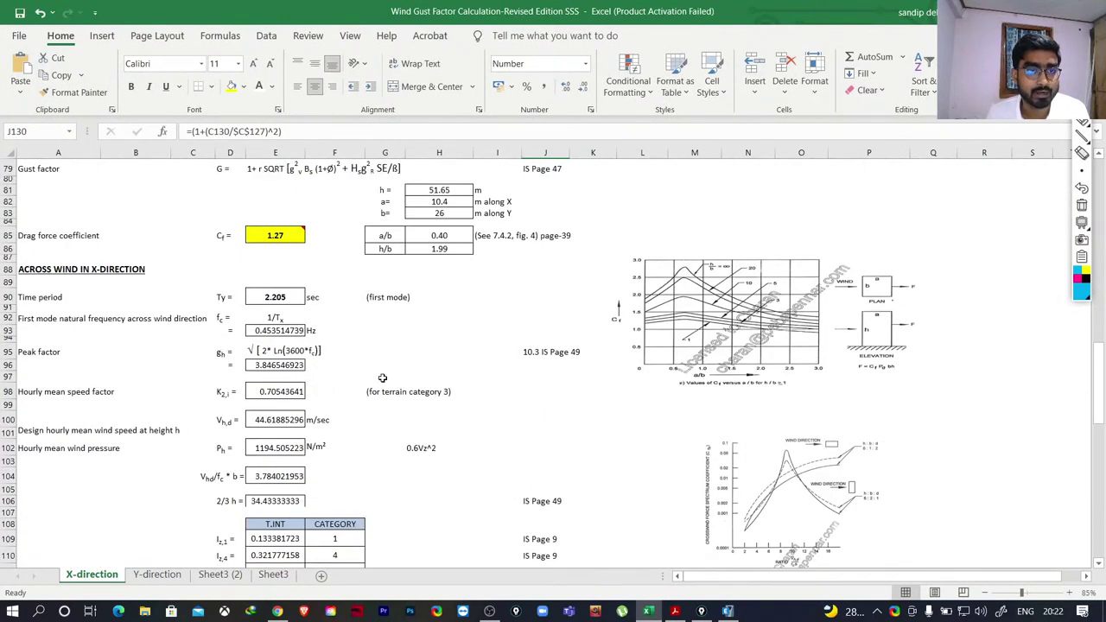
scroll(420, 347, down, 10)
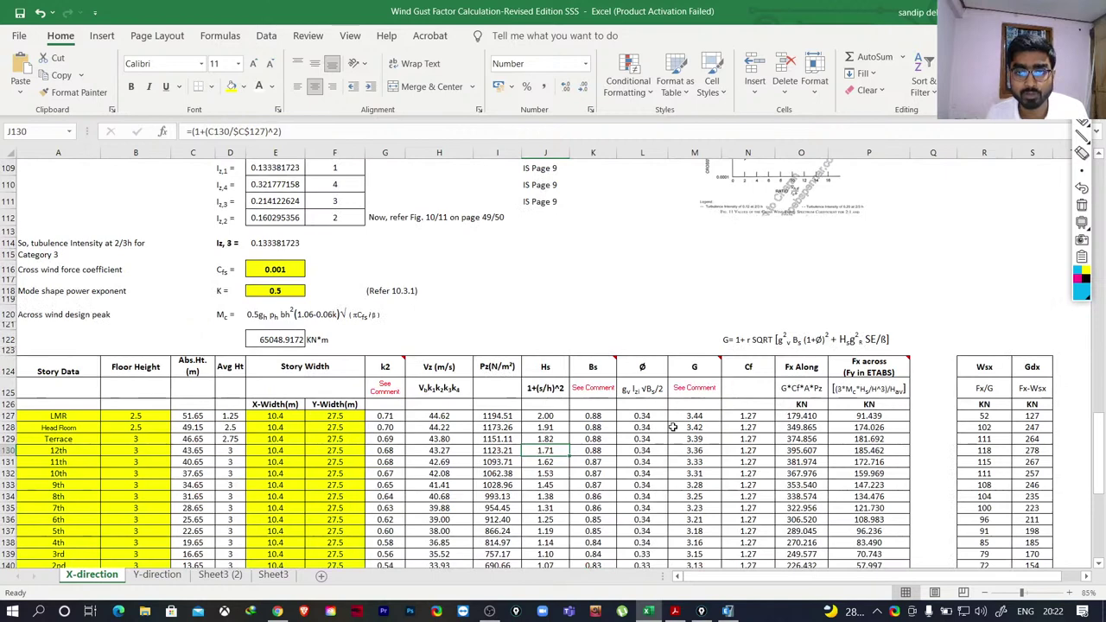
scroll(547, 377, up, 5)
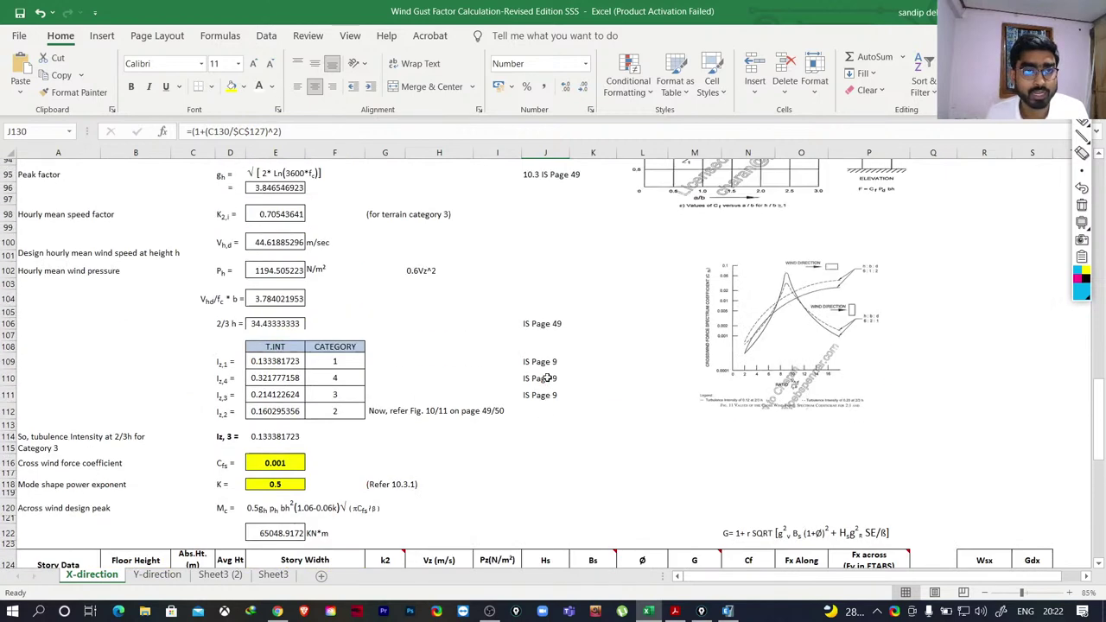
scroll(547, 378, up, 2)
scroll(308, 285, down, 6)
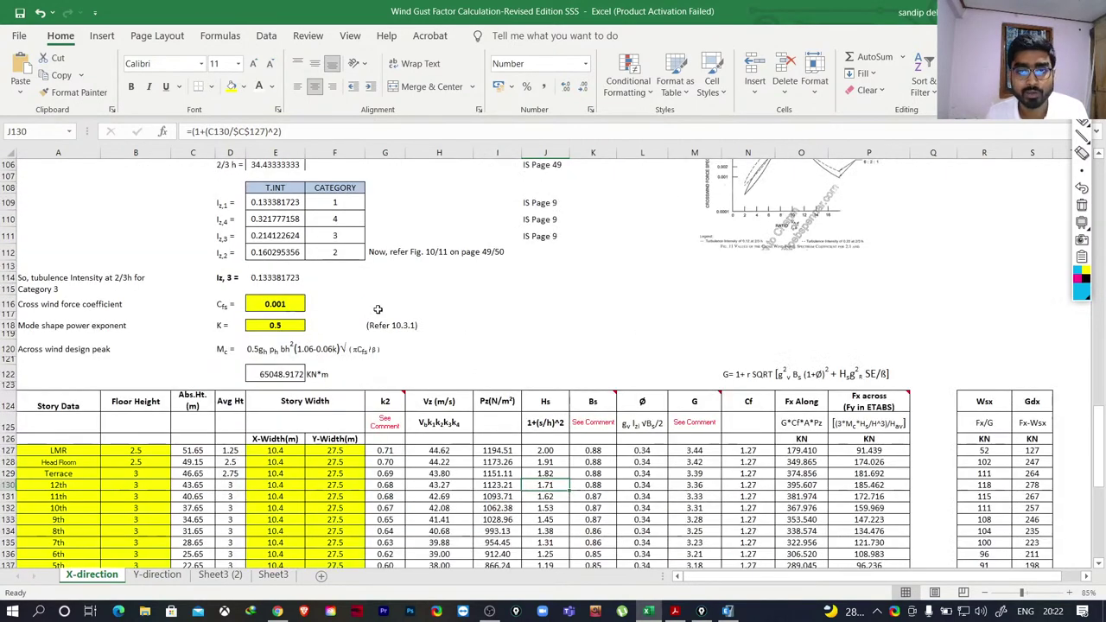
click(697, 451)
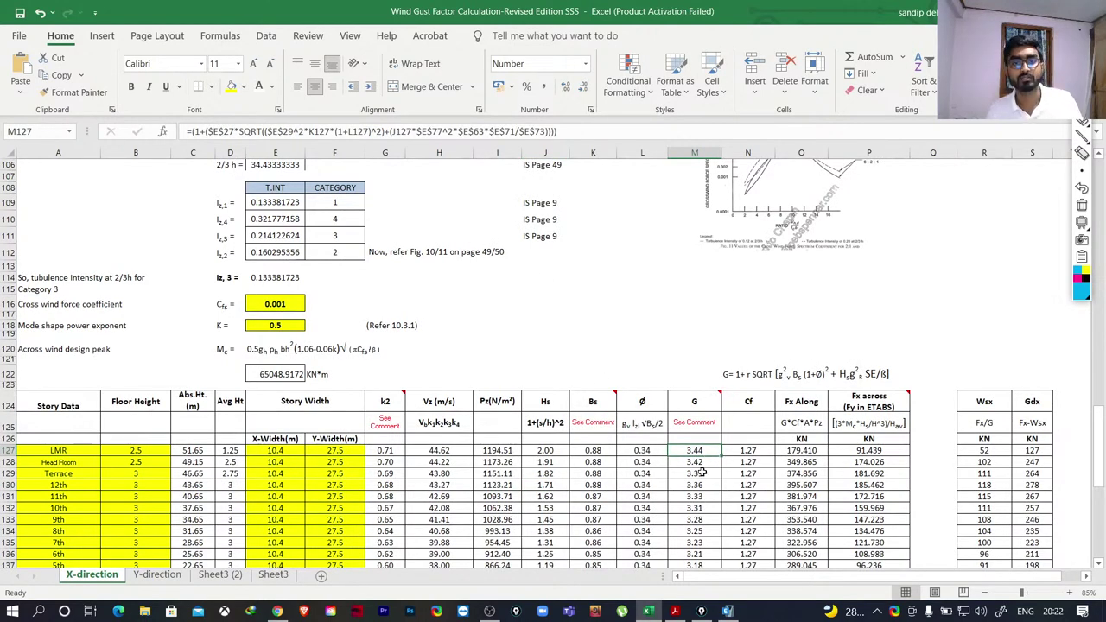
scroll(674, 441, down, 1)
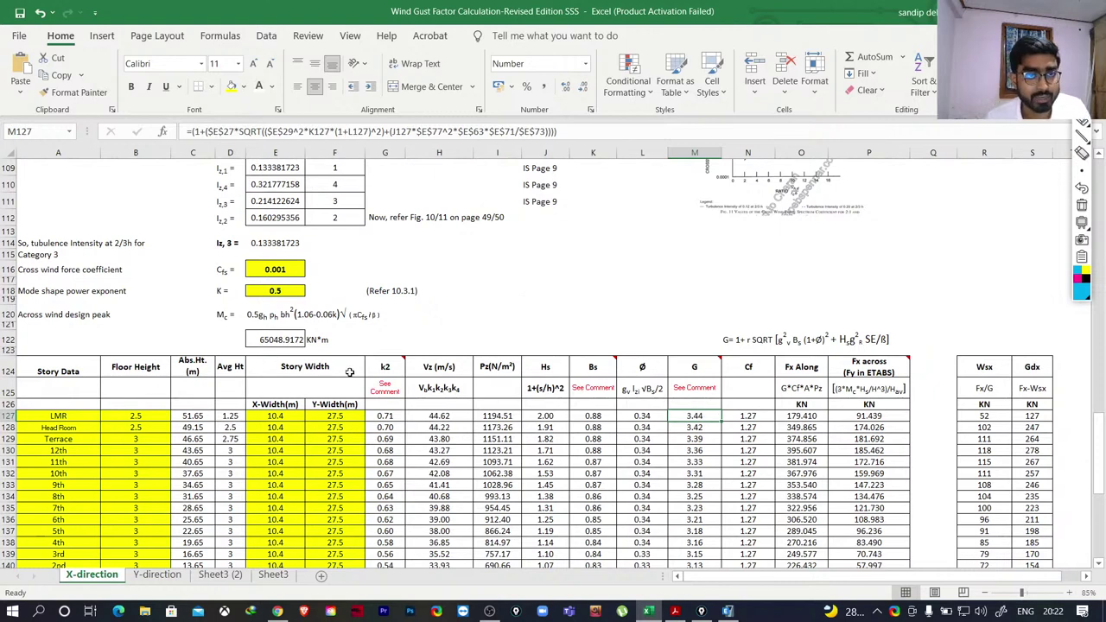
scroll(349, 371, up, 8)
scroll(349, 372, down, 7)
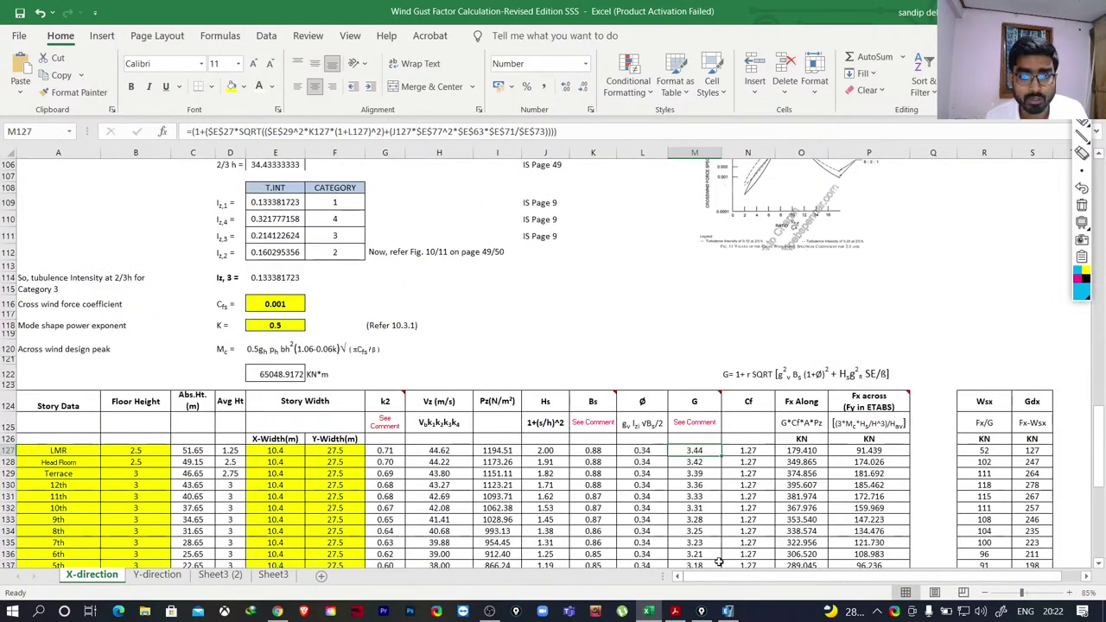
Switch to the IS 875 PDF and examine the size reduction factor S formula and the definition of average breadth b0h.
click(675, 612)
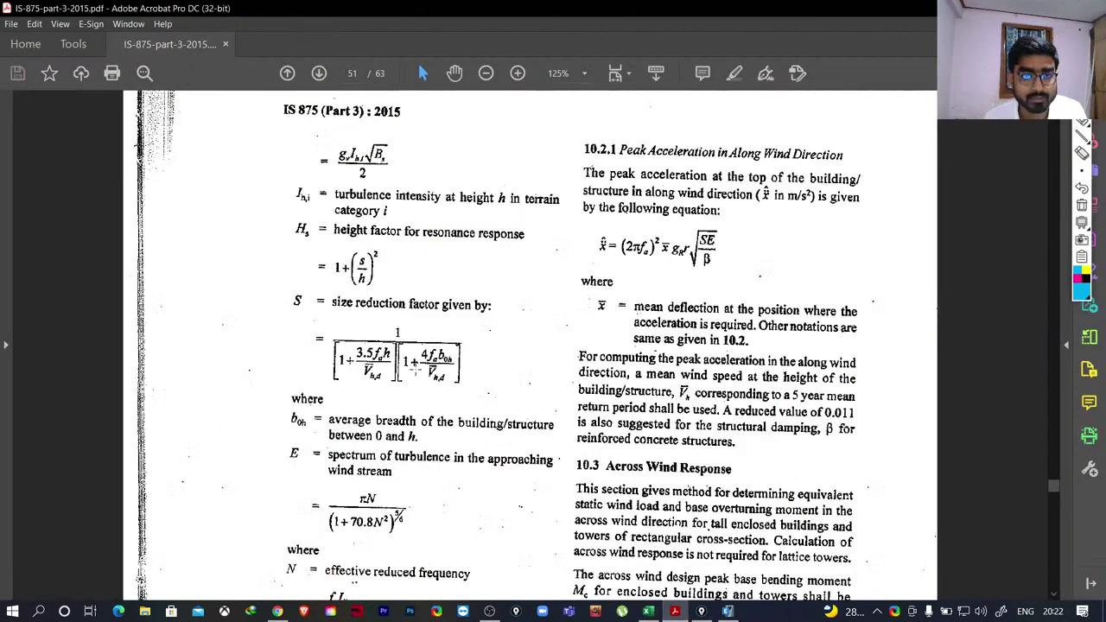
drag(359, 366, 453, 392)
drag(277, 301, 314, 317)
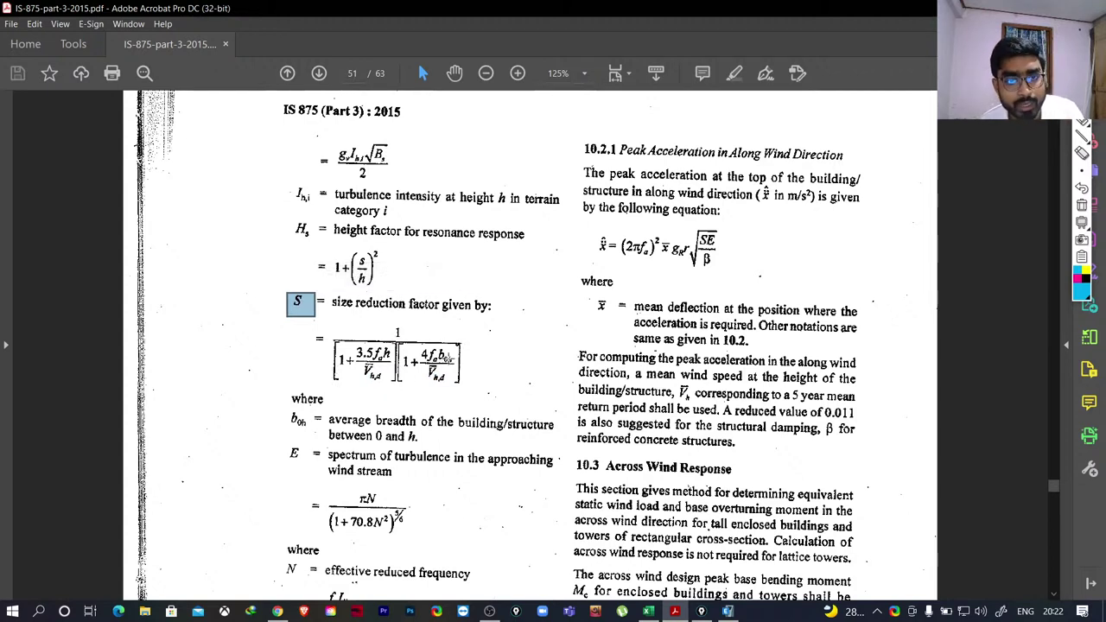
drag(438, 351, 454, 360)
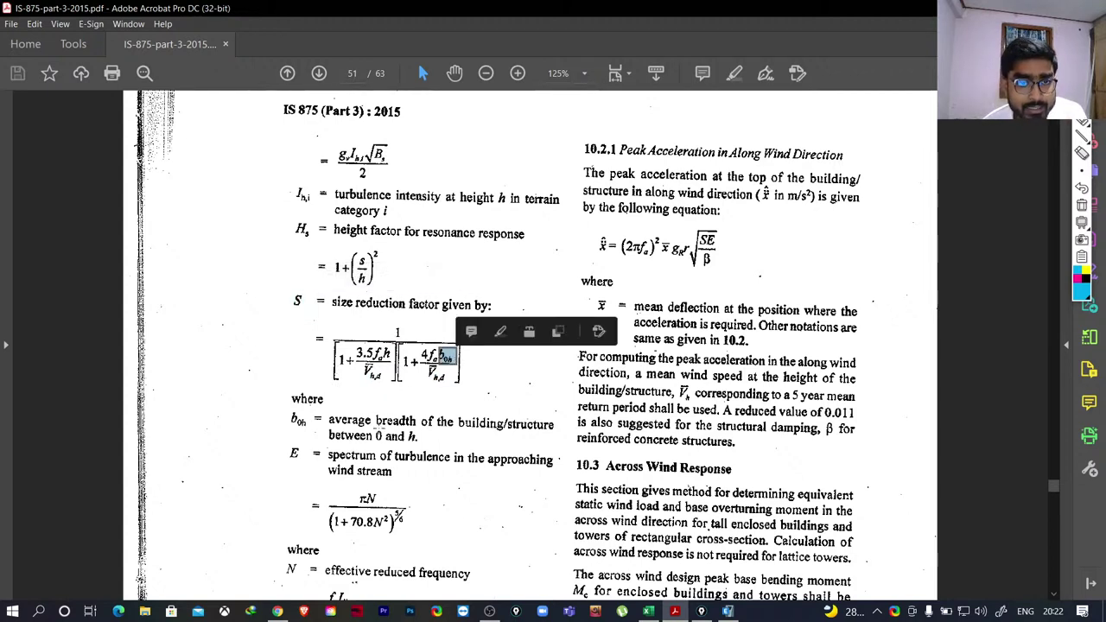
drag(329, 415, 571, 450)
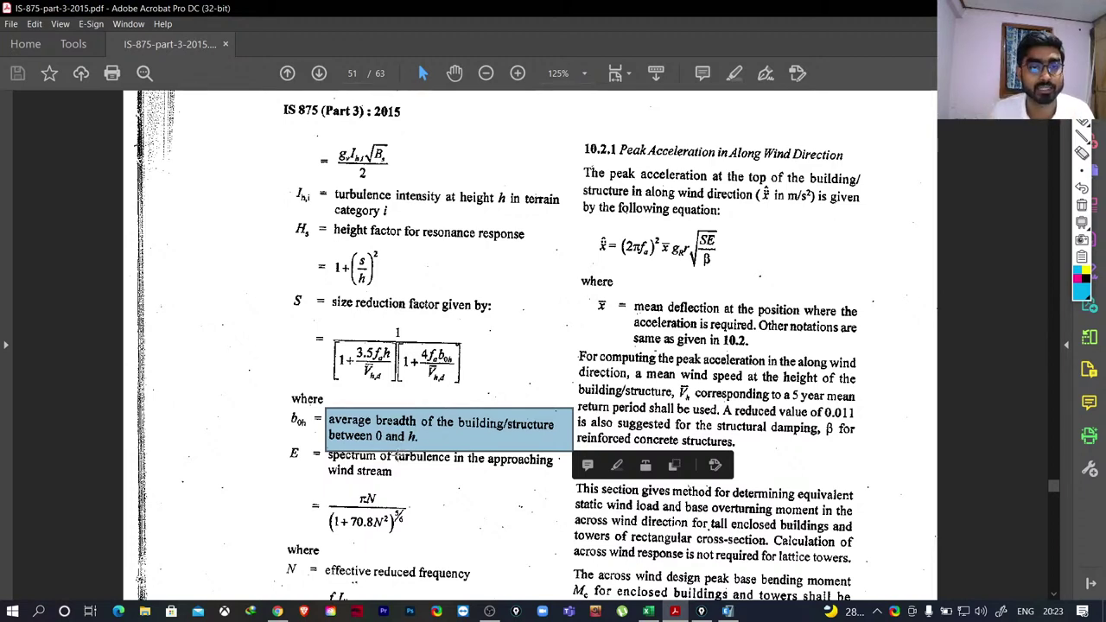
Examine the definition of E, the spectrum of turbulence in the approaching wind stream, and its formula πN/(1+70.8N²)^(5/6).
scroll(380, 418, down, 1)
drag(272, 409, 573, 452)
scroll(436, 461, down, 1)
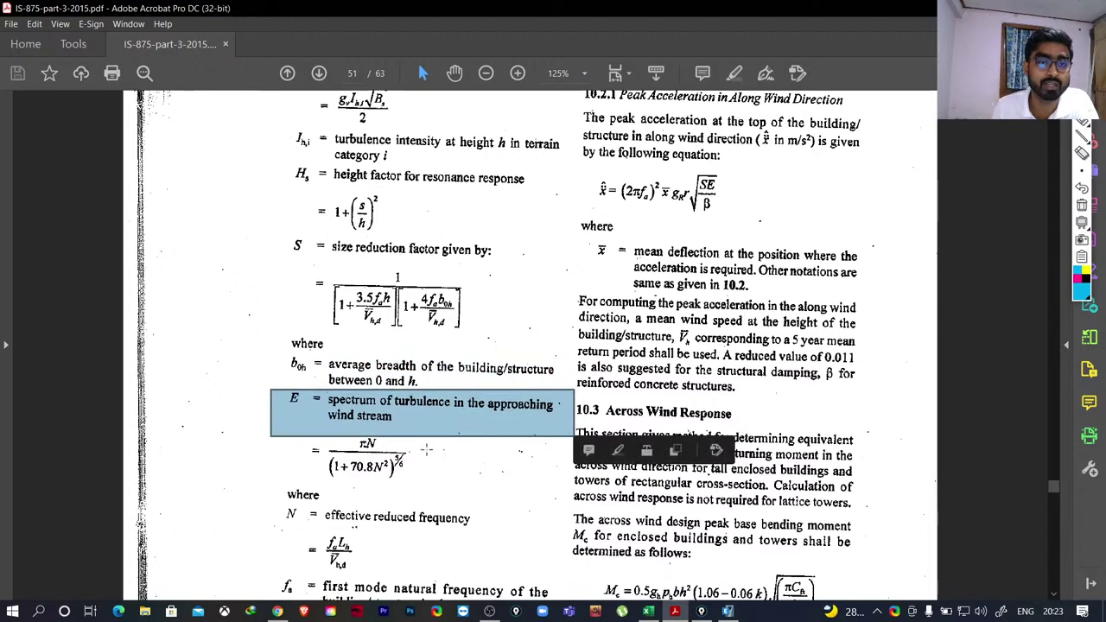
click(436, 460)
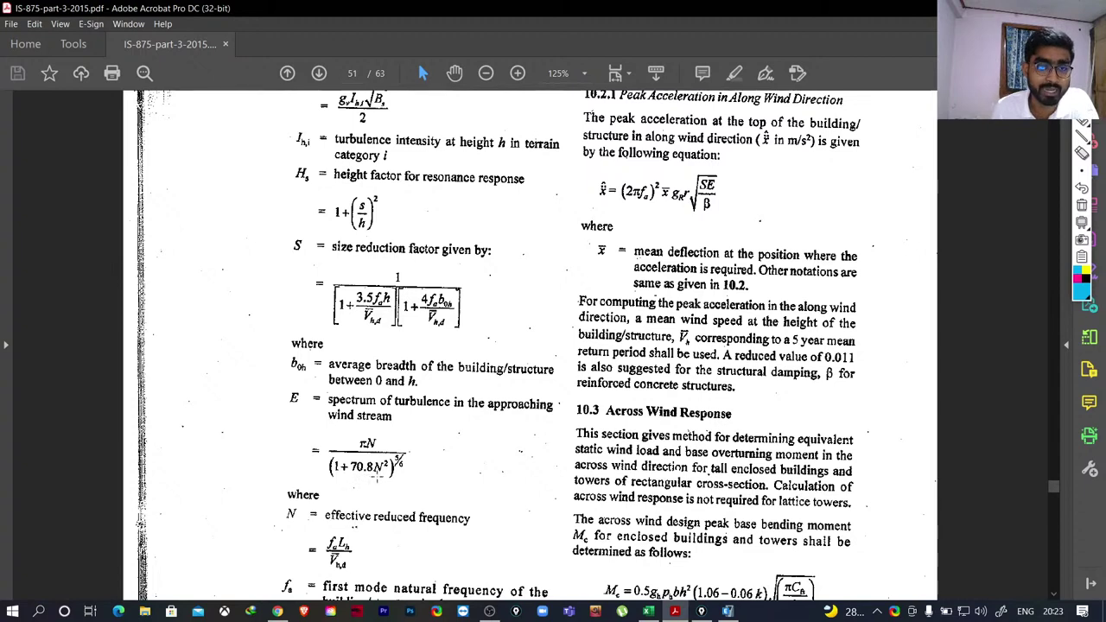
scroll(418, 452, down, 1)
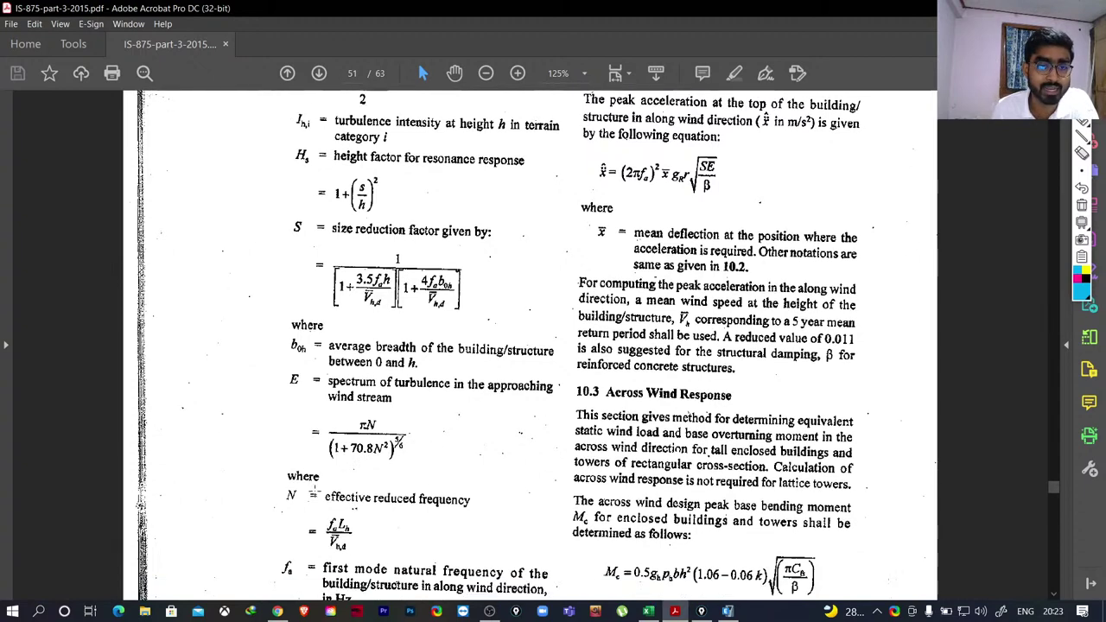
Examine the effective reduced frequency N, its formula fa·Lh/Vh,d and its use in the E formula.
drag(325, 496, 492, 503)
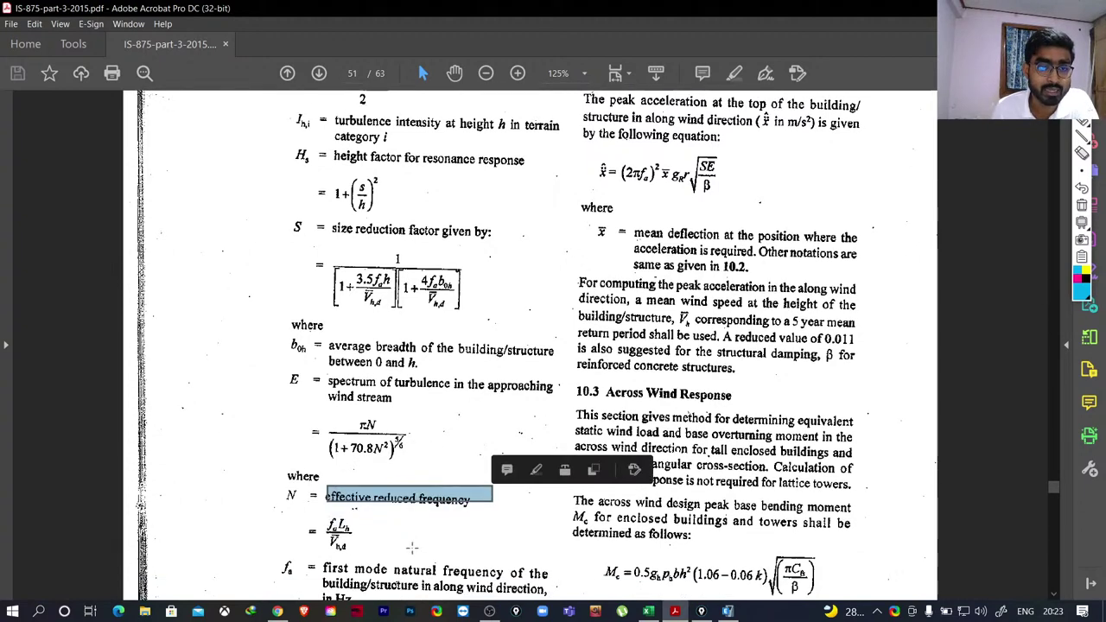
scroll(444, 535, down, 3)
key(ctrl+a)
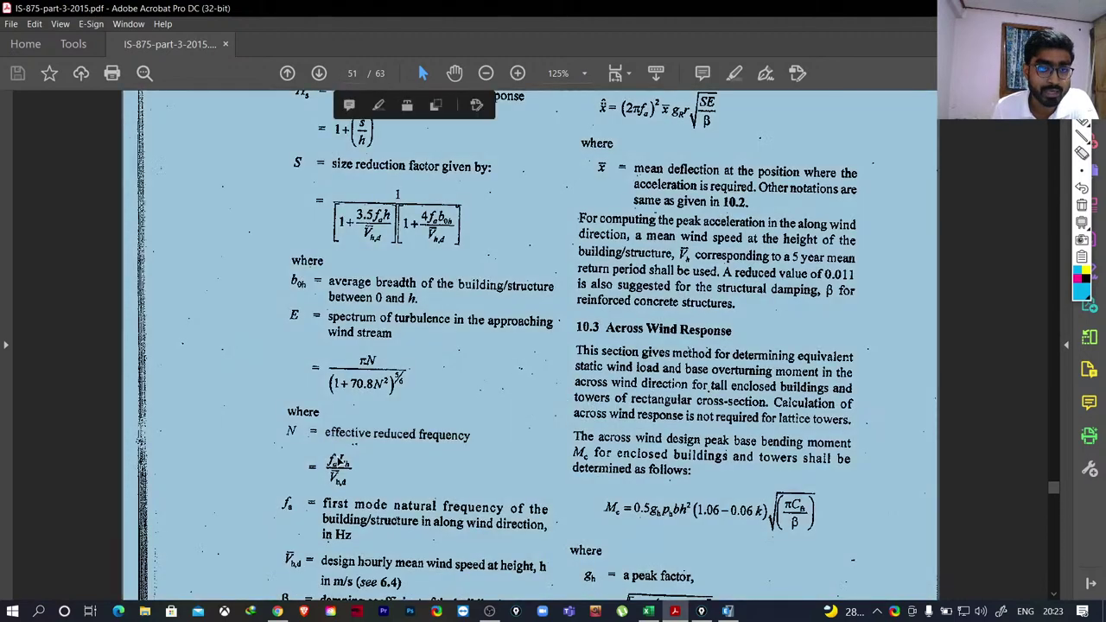
click(335, 463)
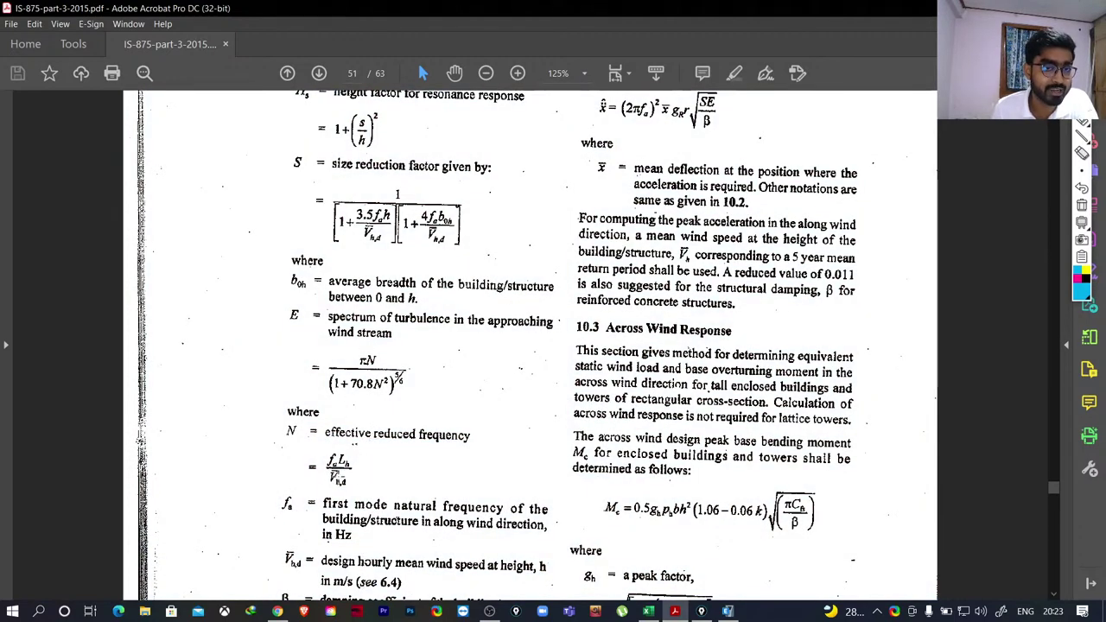
drag(321, 449, 370, 494)
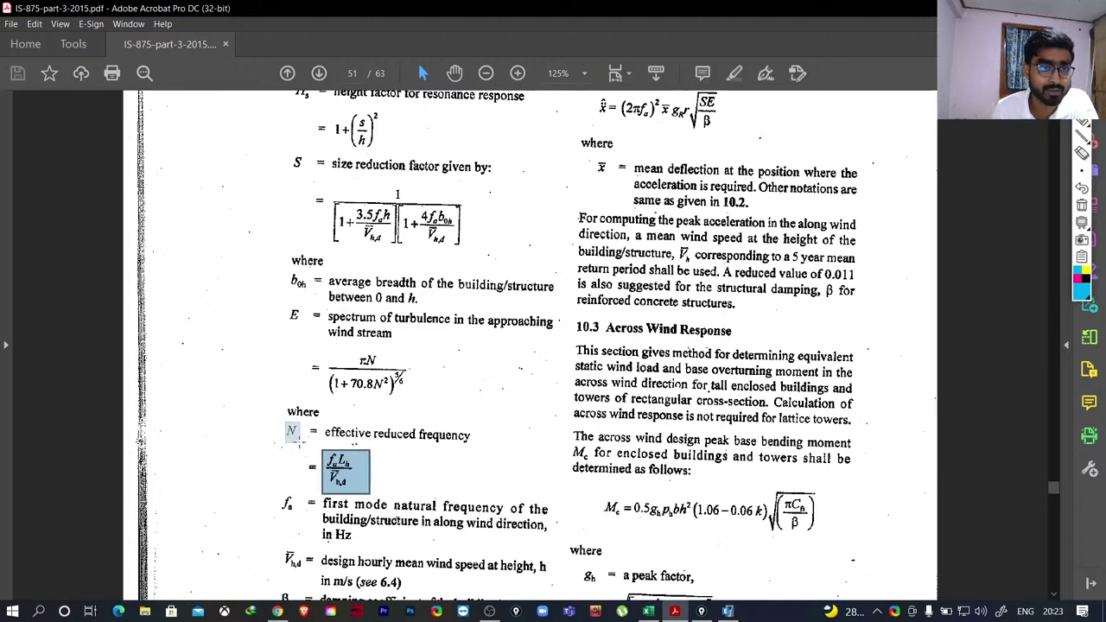
drag(297, 439, 299, 441)
drag(306, 345, 427, 404)
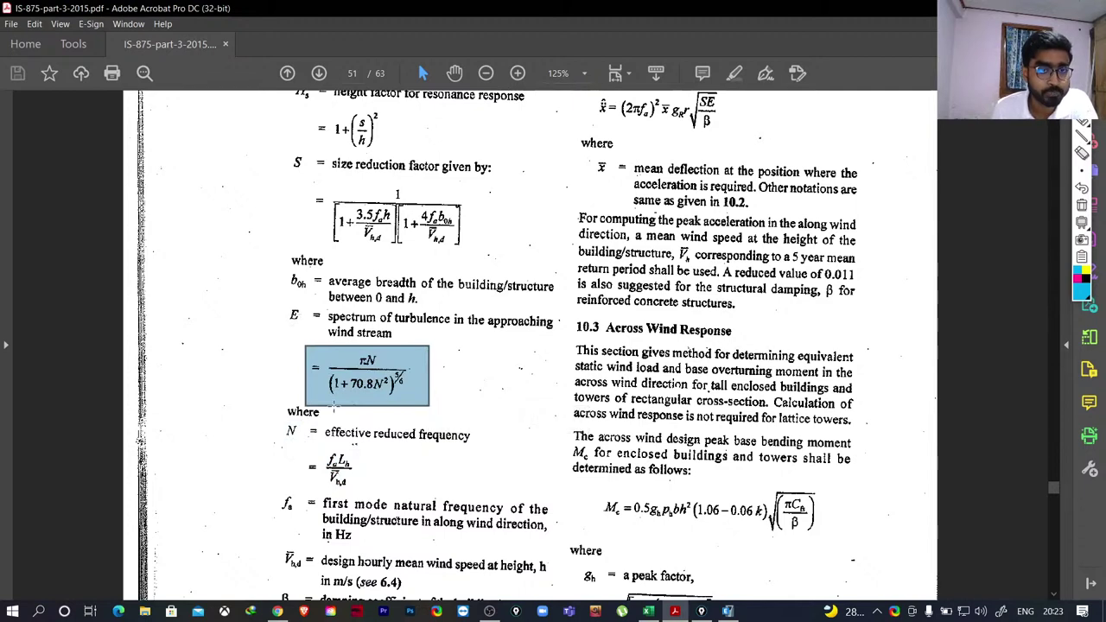
drag(325, 472, 354, 491)
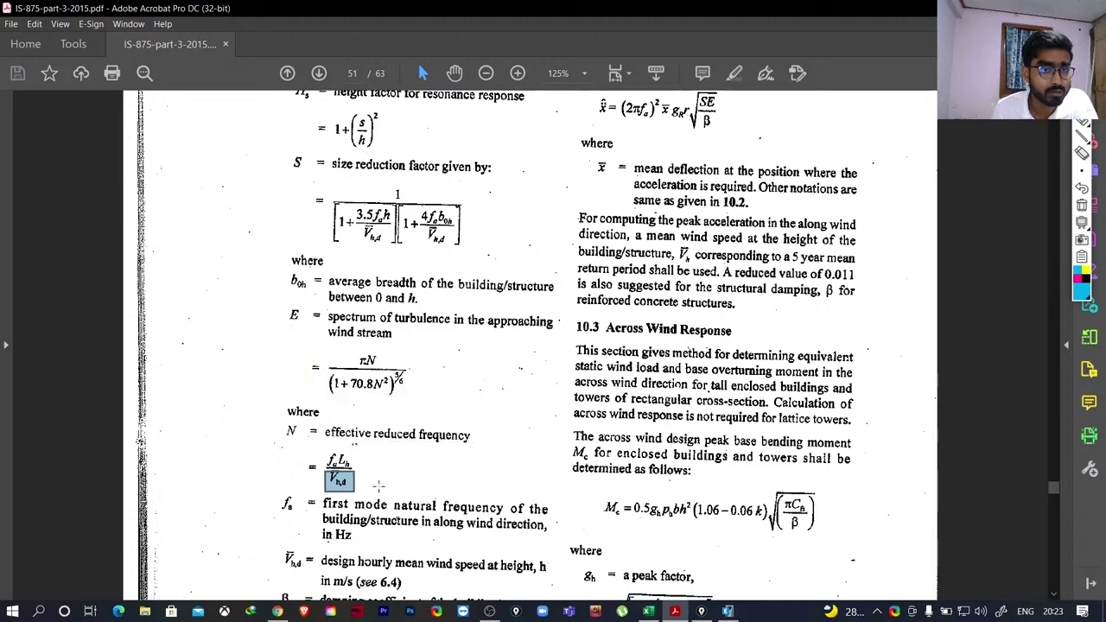
Review the effective turbulence length scale Lh formulas for terrain categories 1 to 3 and 4 on the previous page, and return to the N formula.
scroll(602, 270, up, 10)
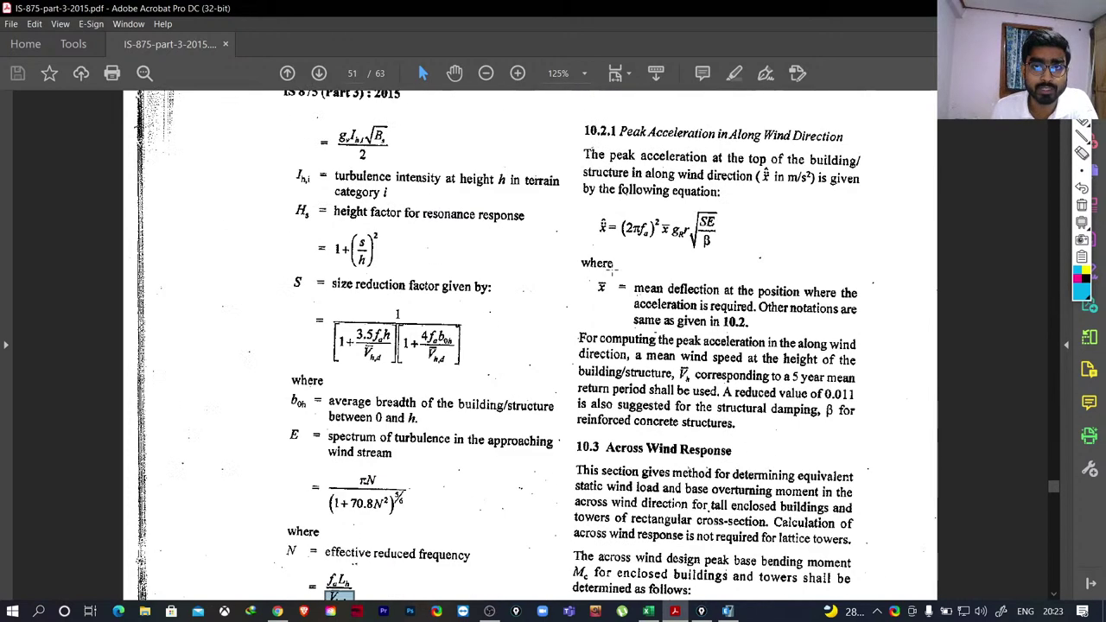
scroll(603, 270, up, 1)
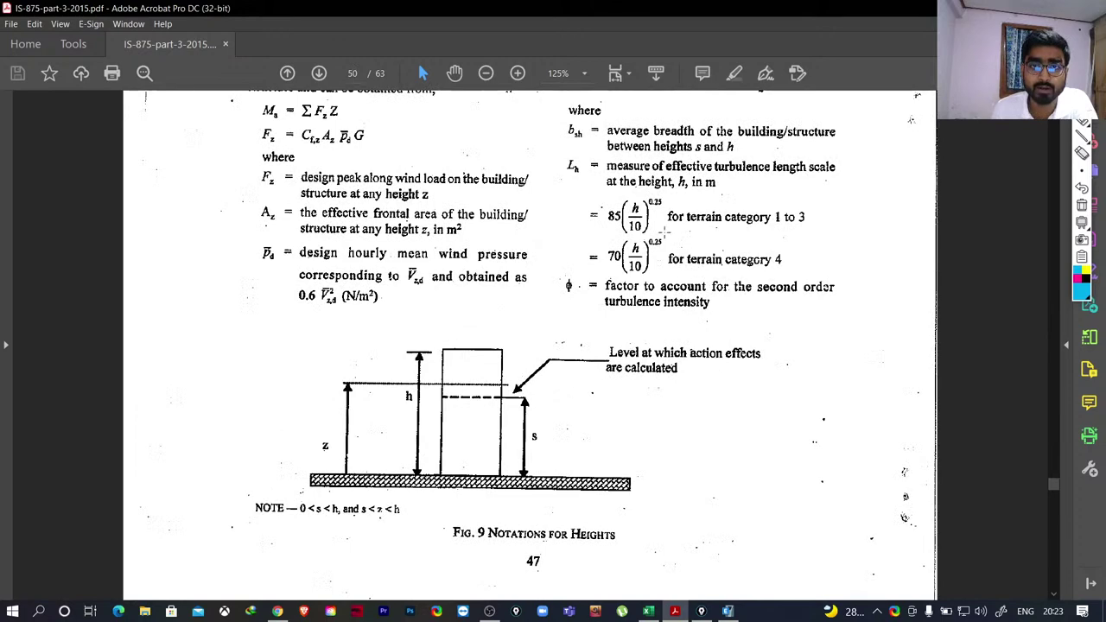
drag(564, 157, 850, 277)
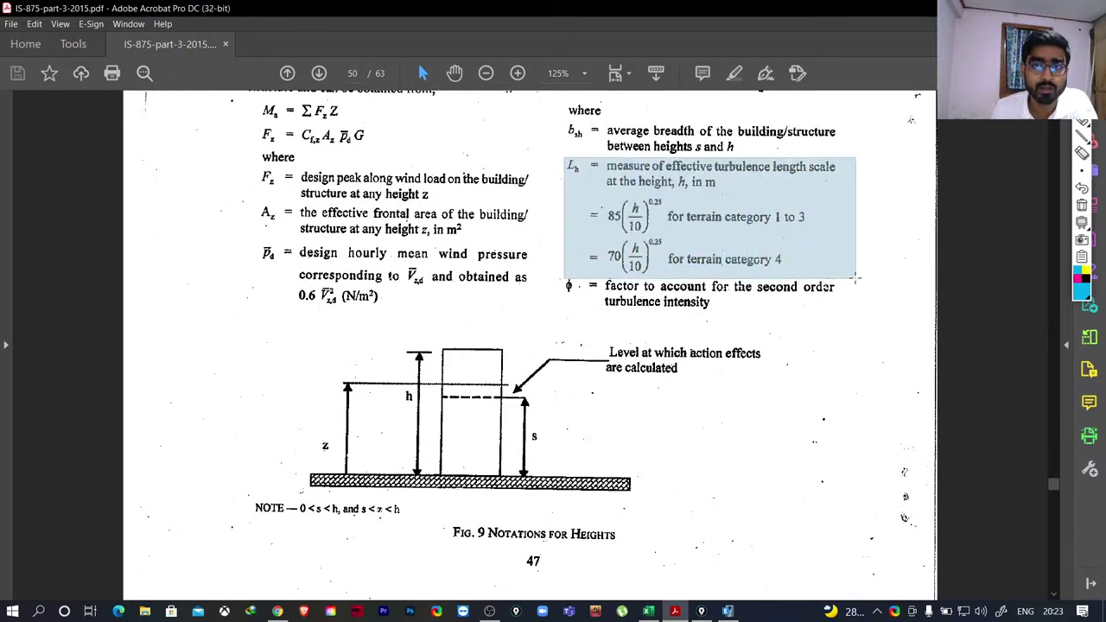
scroll(462, 371, down, 2)
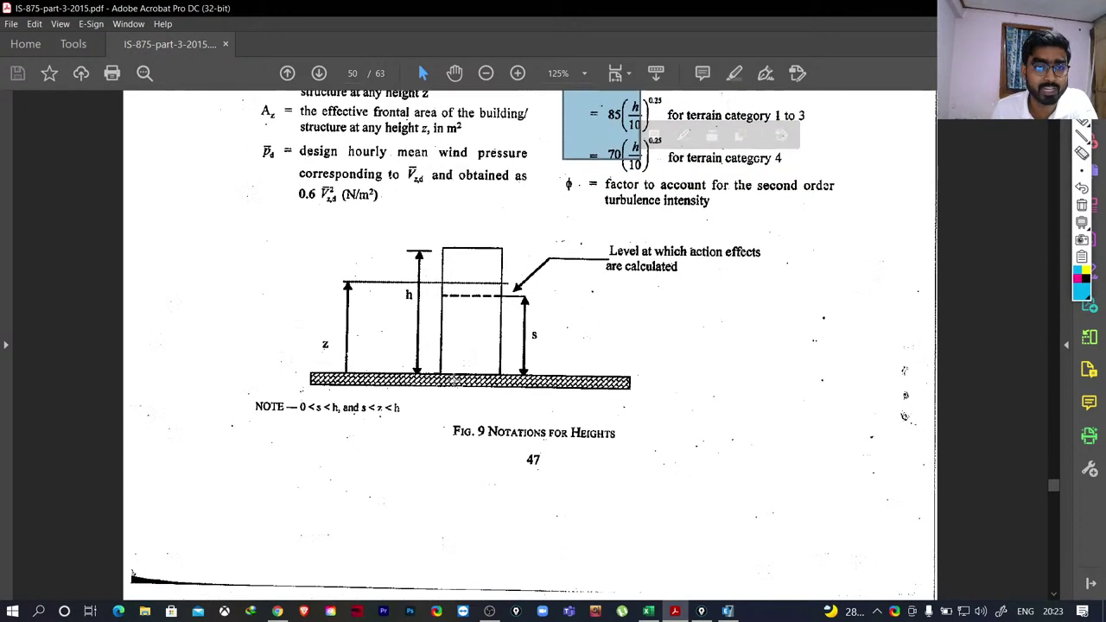
scroll(453, 373, down, 10)
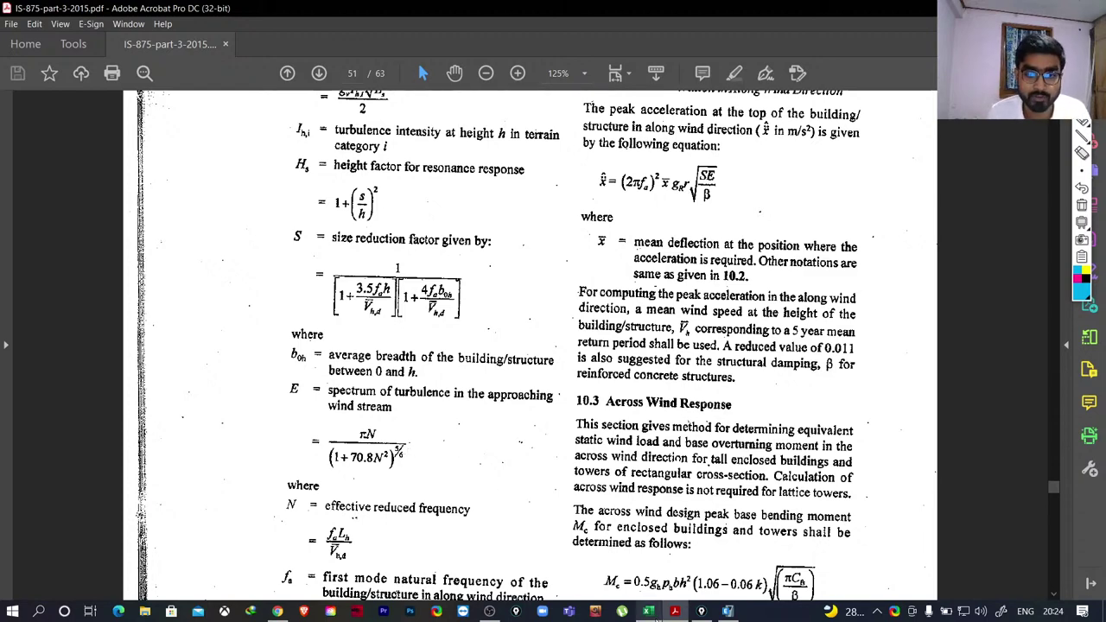
Recheck the gust factor G formula for the LMR storey in Excel and return to the IS 875 PDF to review E and N.
click(648, 611)
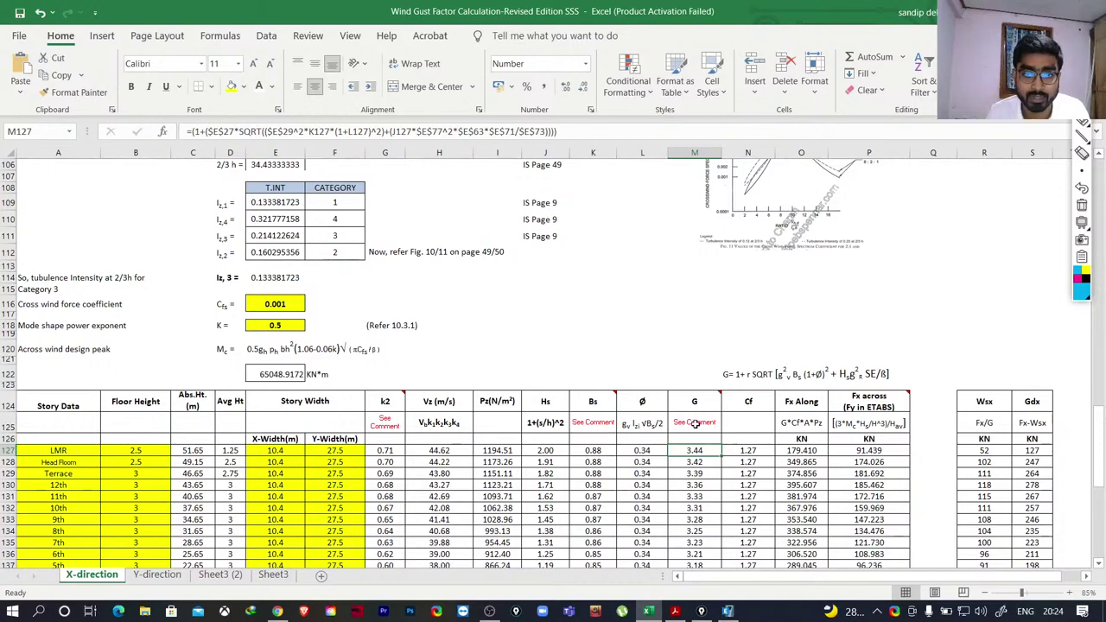
mouse_move(700, 395)
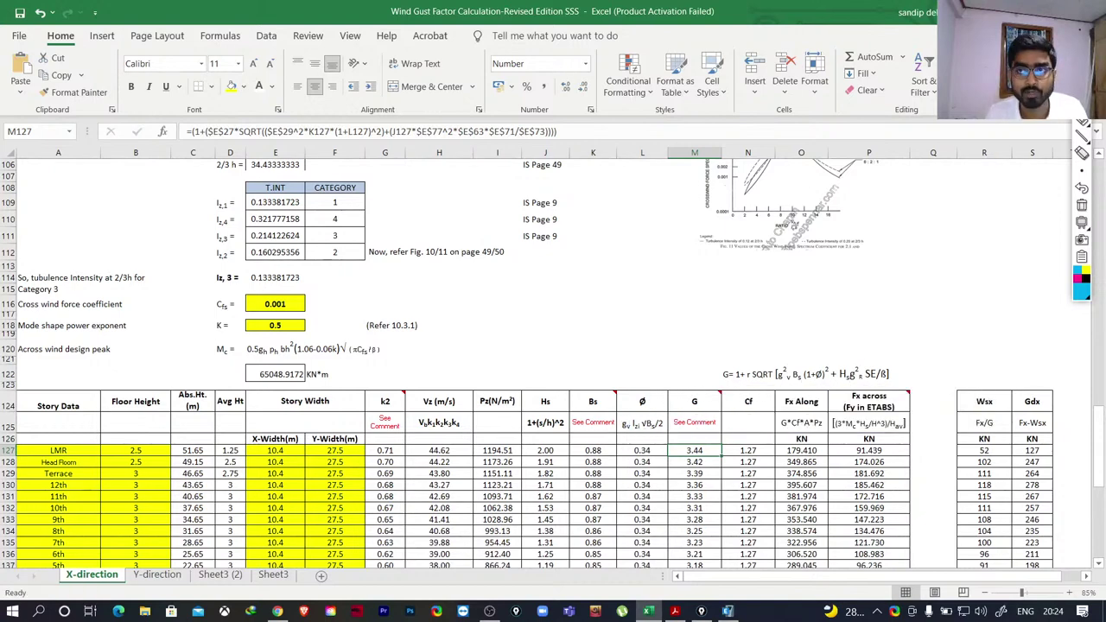
key(alt+Tab)
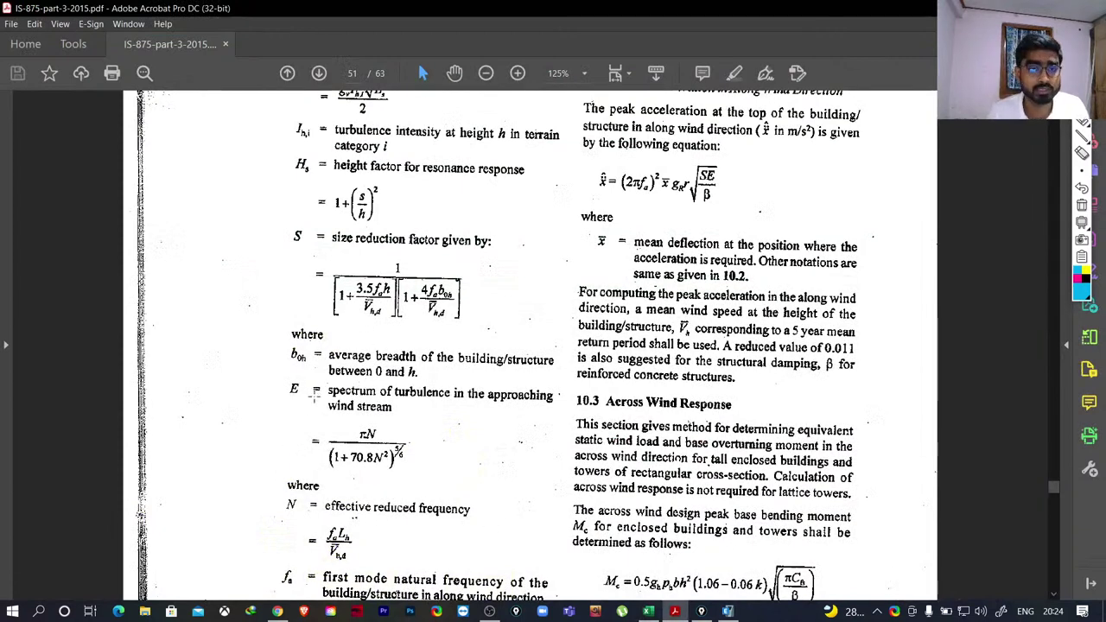
drag(282, 381, 561, 478)
scroll(399, 458, down, 4)
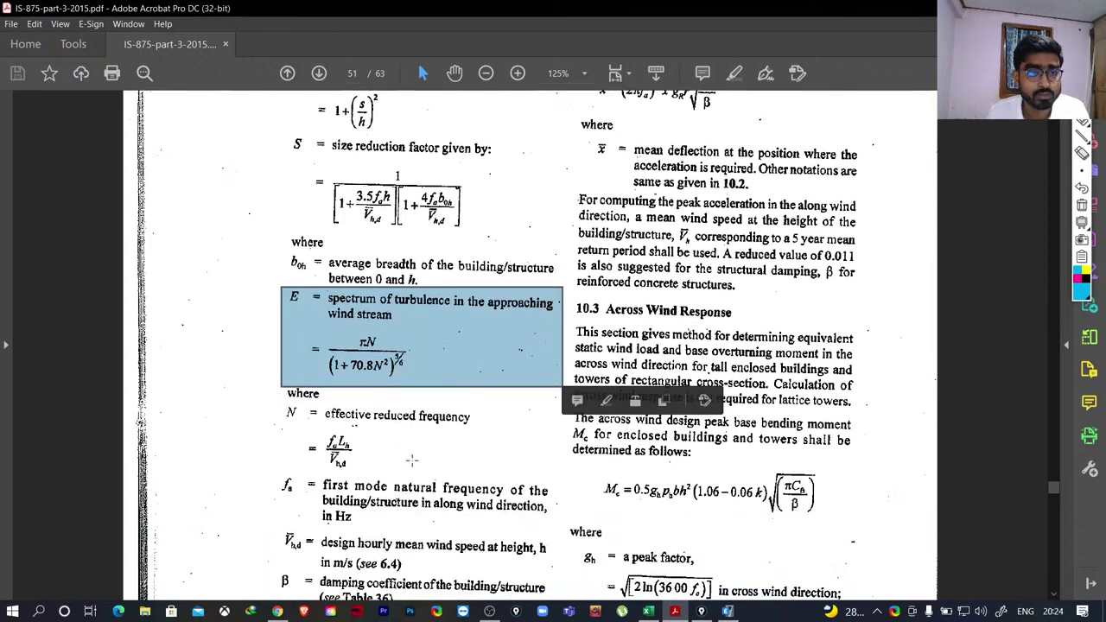
scroll(328, 510, down, 4)
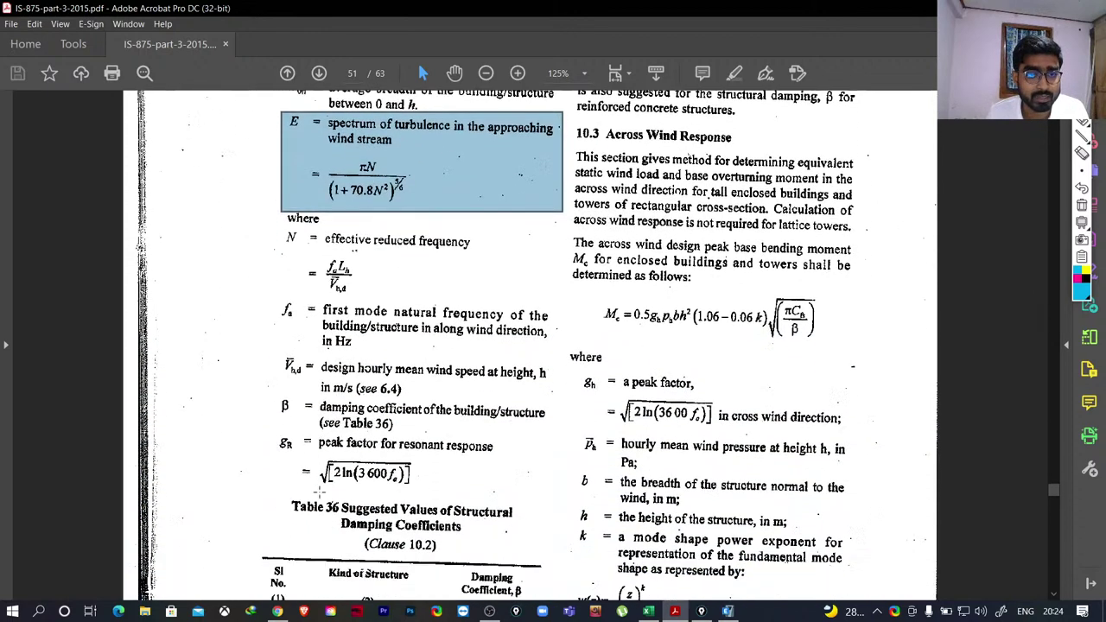
Examine the Vh,d definition and the Table 36 structural damping coefficients, and switch back to the Excel gust factor sheet.
drag(273, 356, 563, 399)
scroll(484, 423, down, 2)
drag(254, 365, 553, 577)
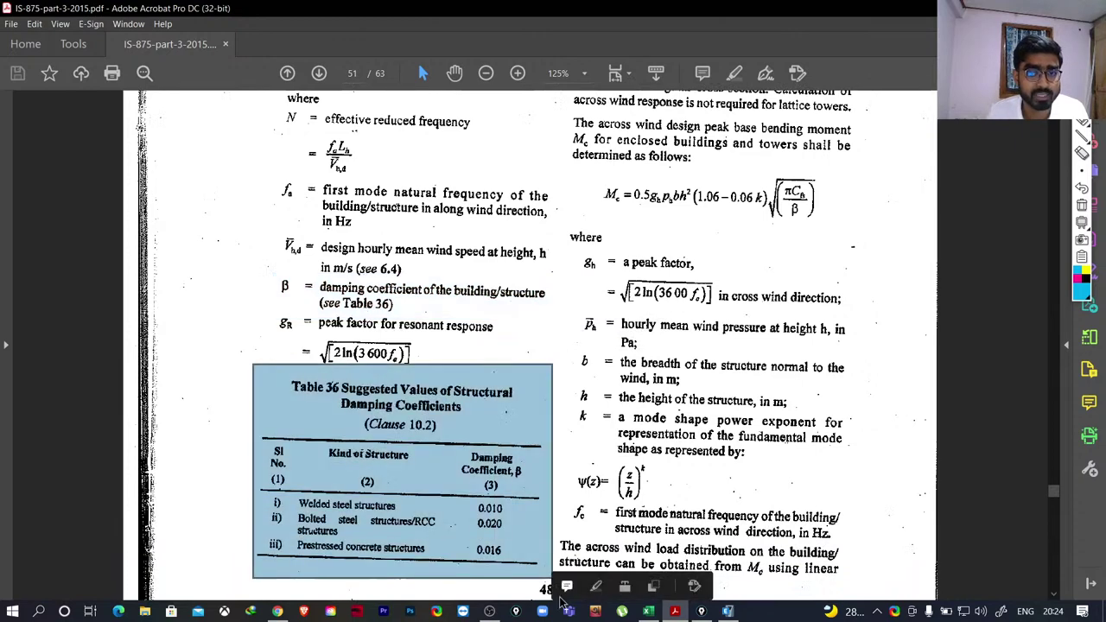
click(566, 586)
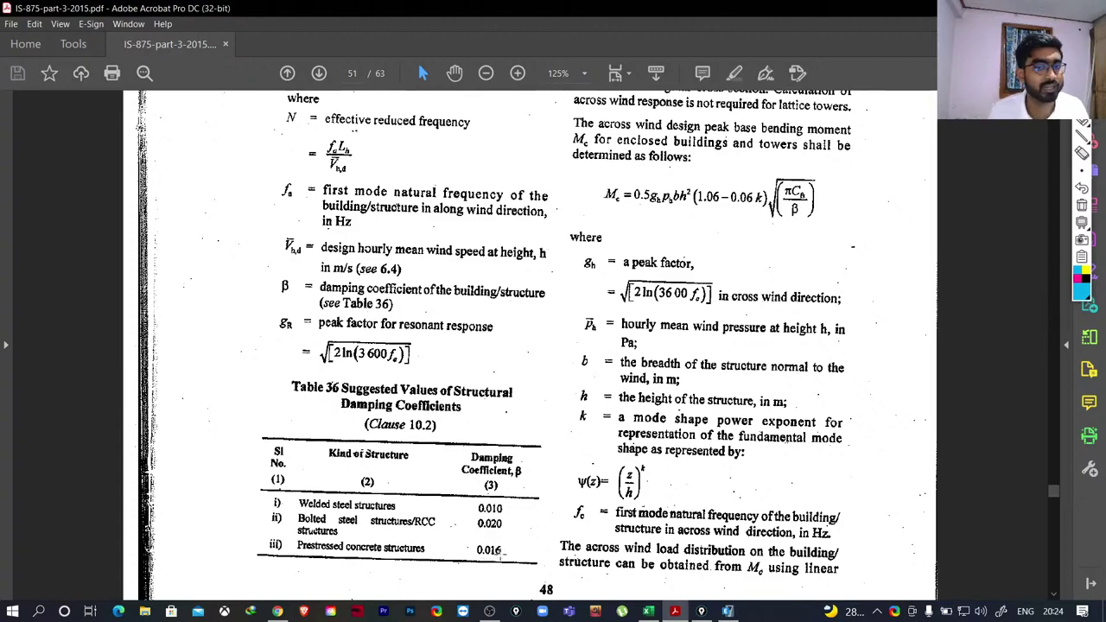
click(648, 611)
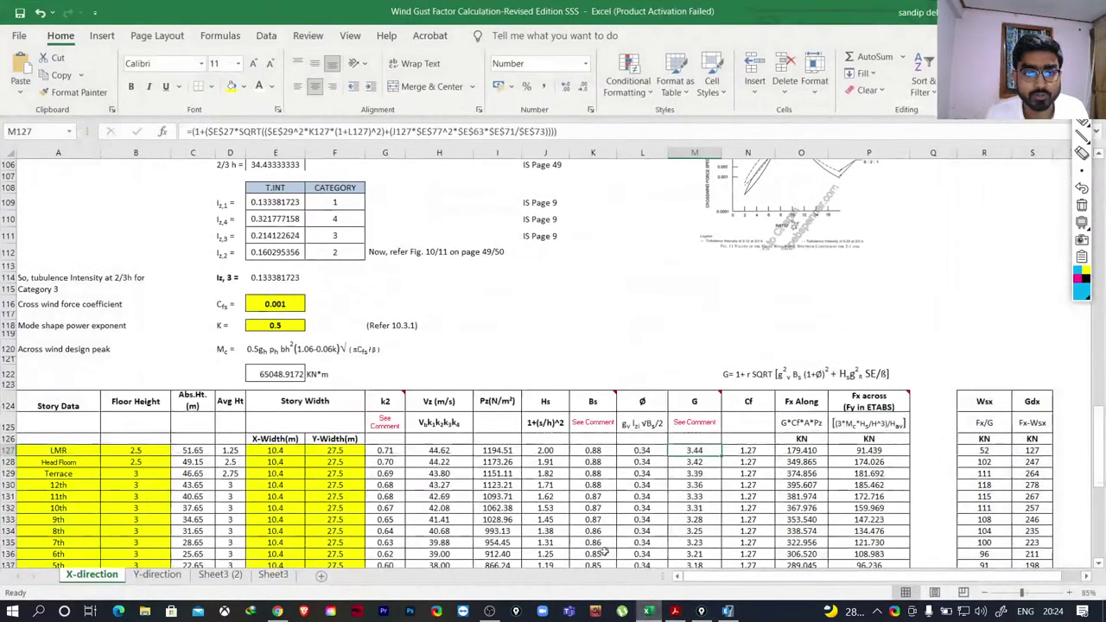
Choose 0.02 as the damping coefficient β in cell E73 of the X-direction sheet.
scroll(382, 368, up, 4)
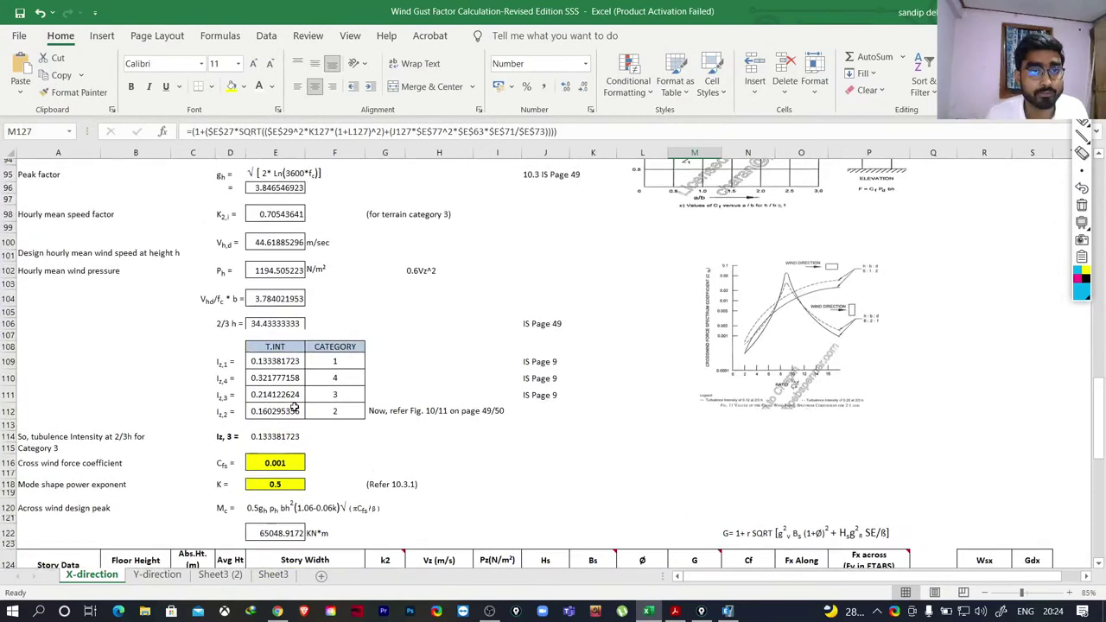
scroll(294, 407, up, 7)
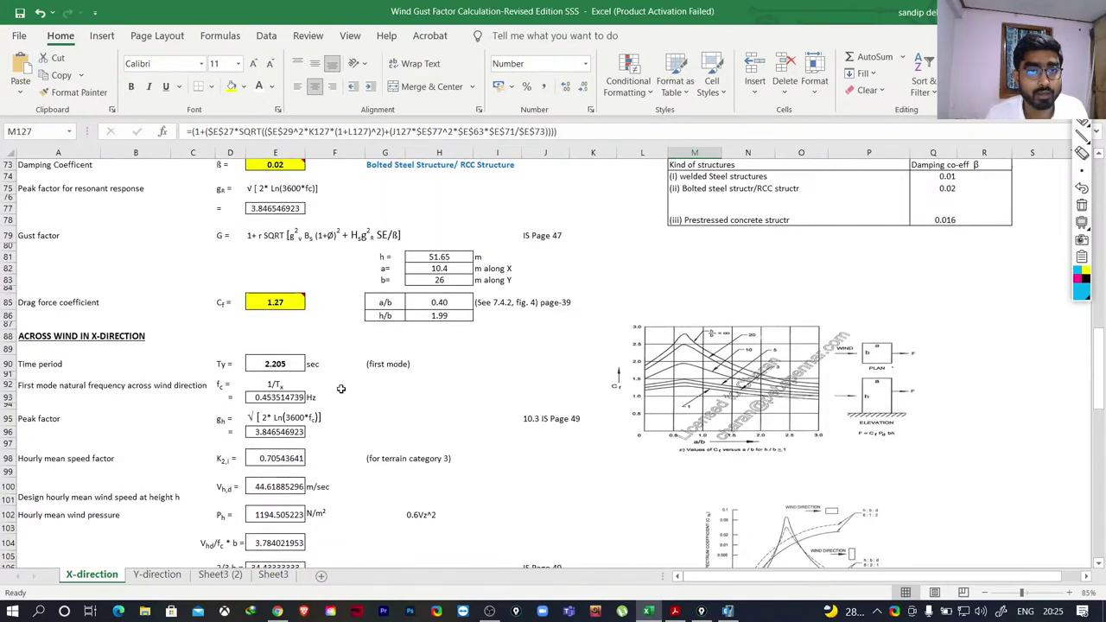
scroll(343, 389, up, 3)
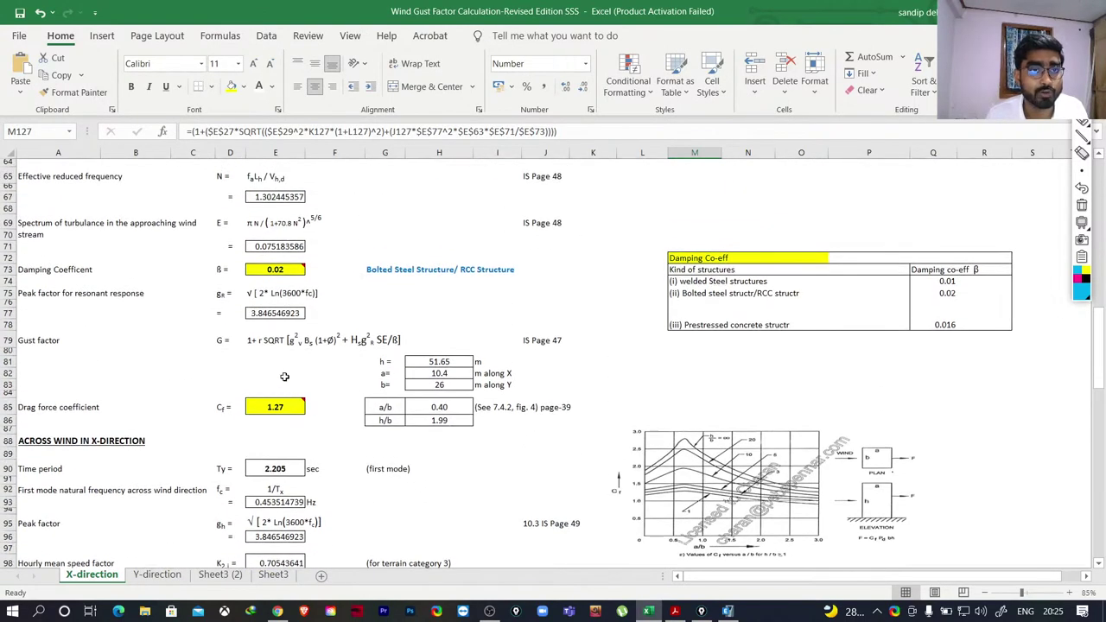
click(295, 270)
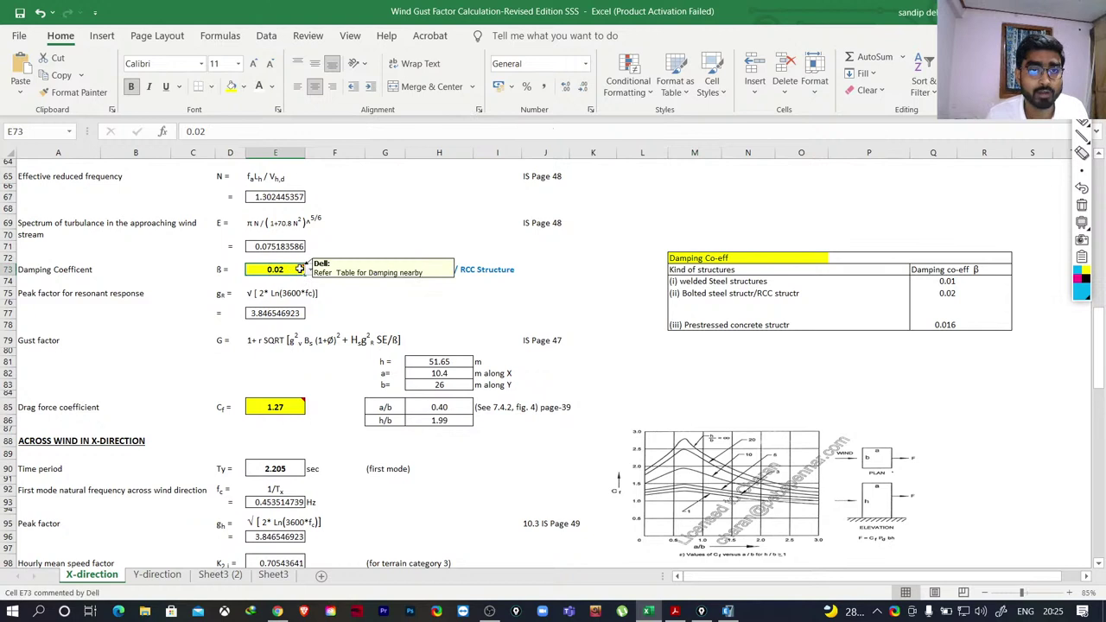
click(312, 270)
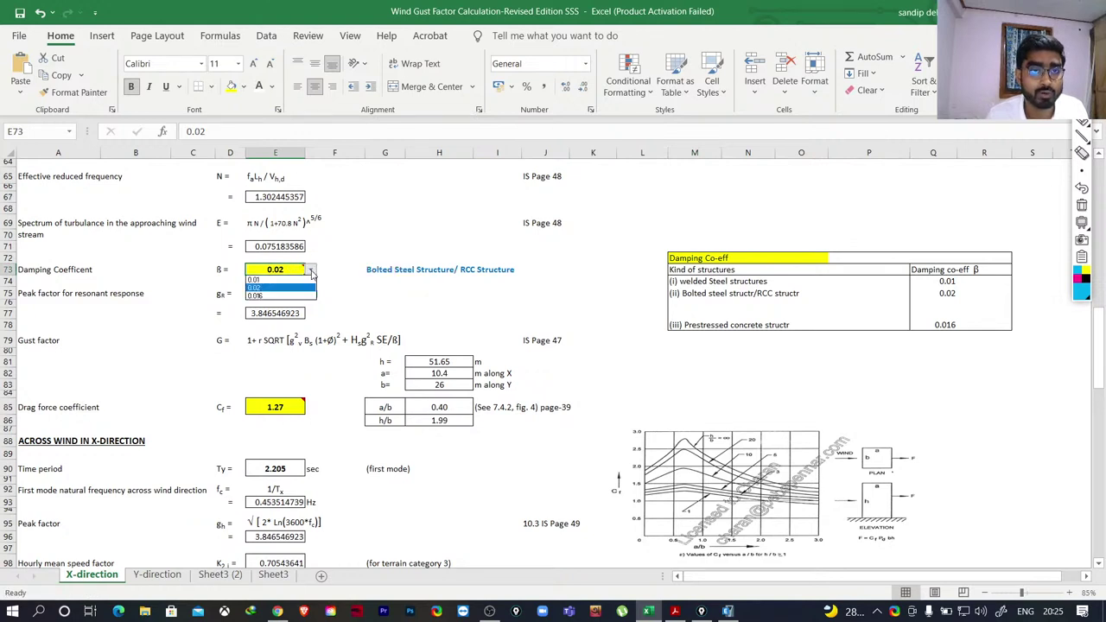
click(256, 289)
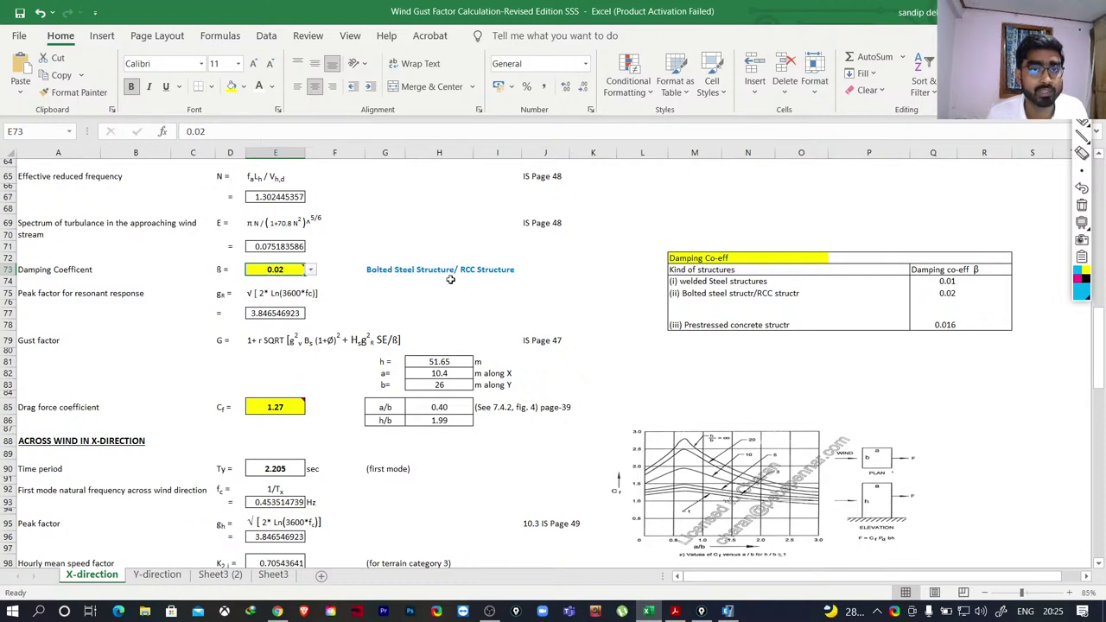
Set the damping coefficient in E73 to 0.01 and inspect the structure-type formula in G73.
click(312, 271)
click(275, 280)
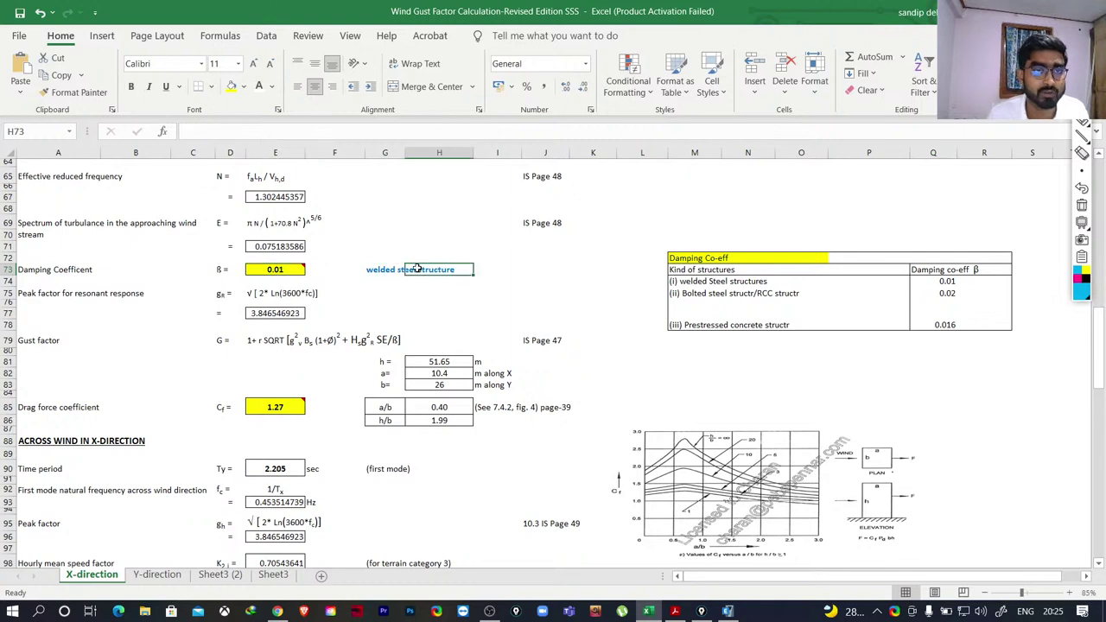
click(367, 271)
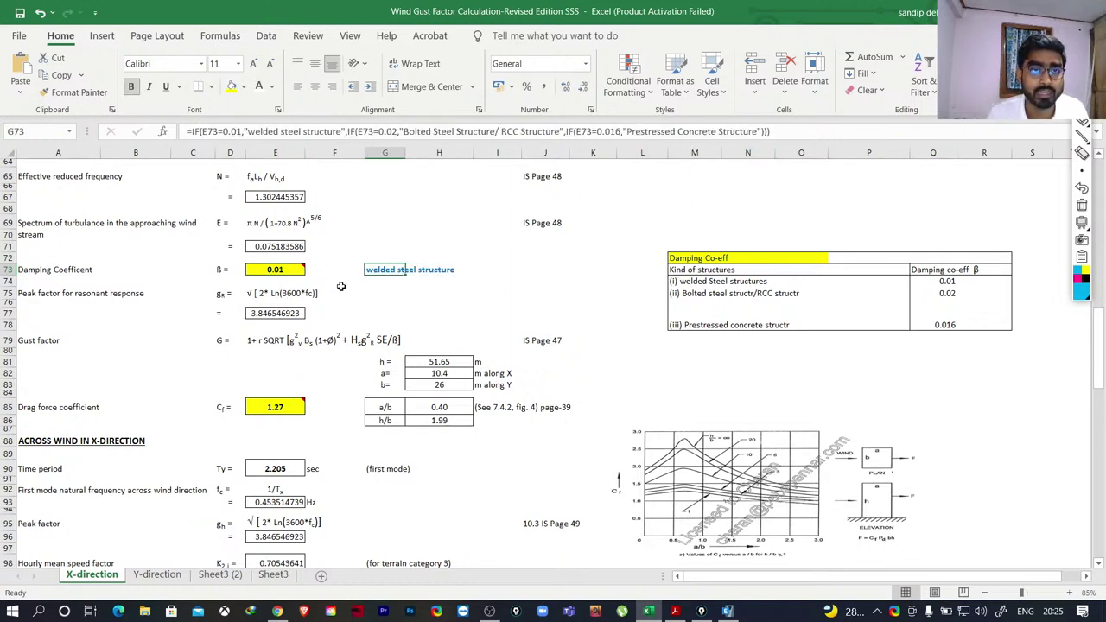
click(469, 311)
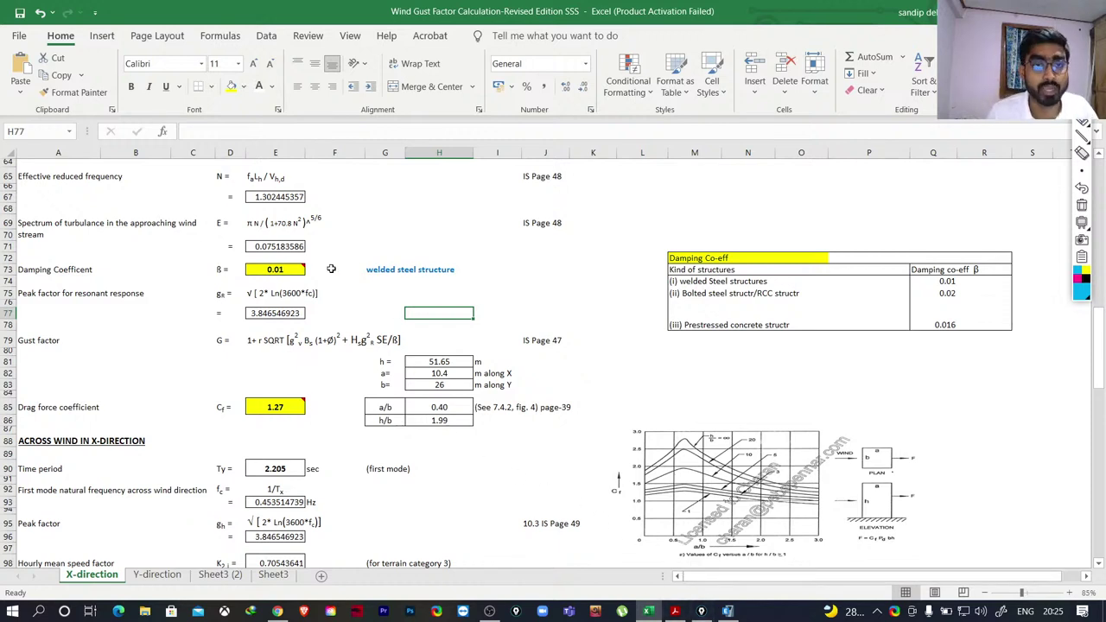
Set the damping coefficient in E73 to 0.02 for a bolted steel/RCC structure.
click(301, 270)
click(311, 270)
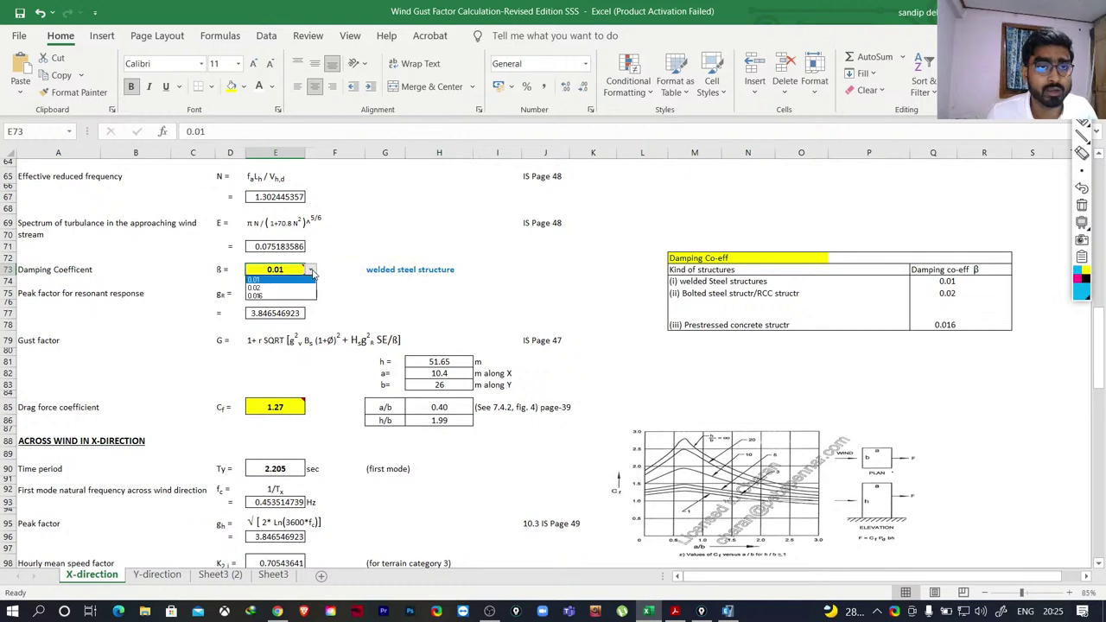
click(297, 287)
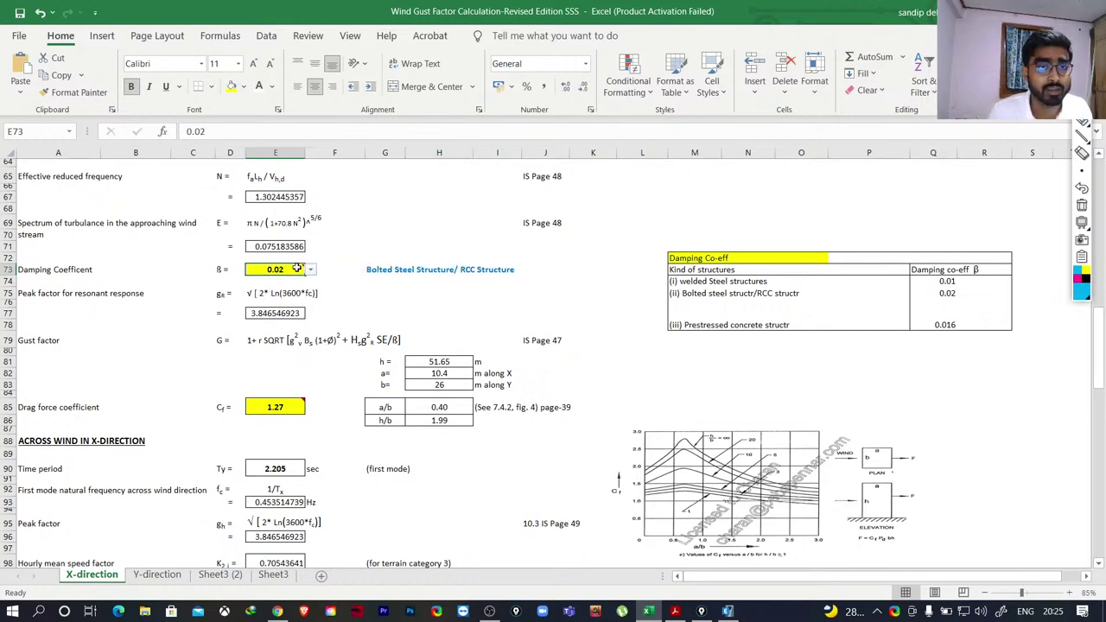
Switch to the IS-875 part 3 PDF in Acrobat and select the resonant response peak factor formula gR on page 48.
mouse_move(296, 268)
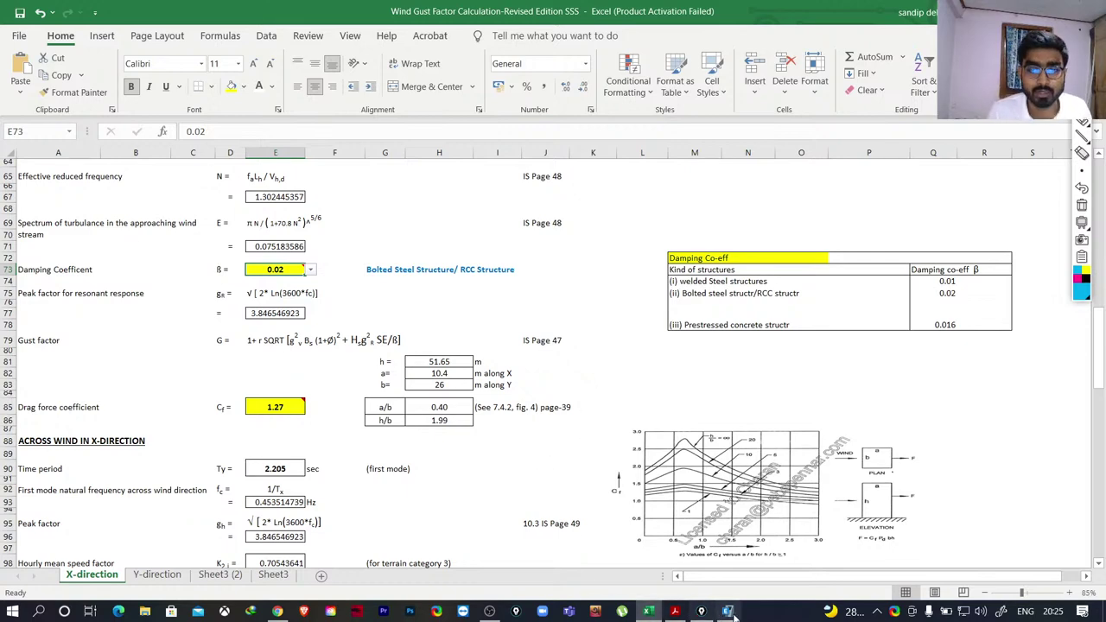
click(675, 611)
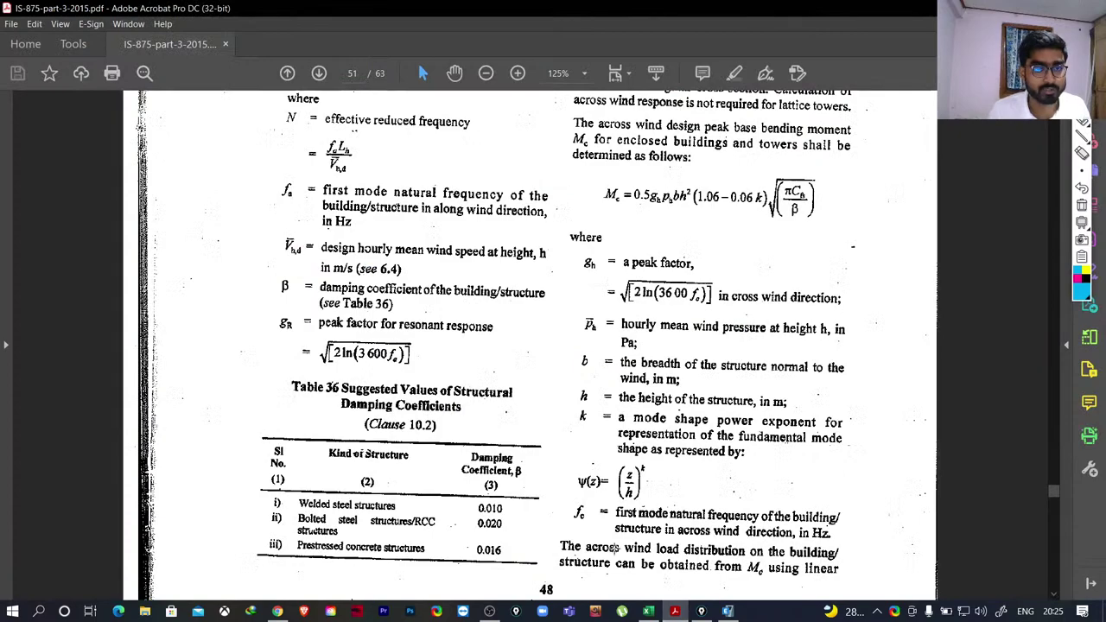
scroll(447, 393, up, 4)
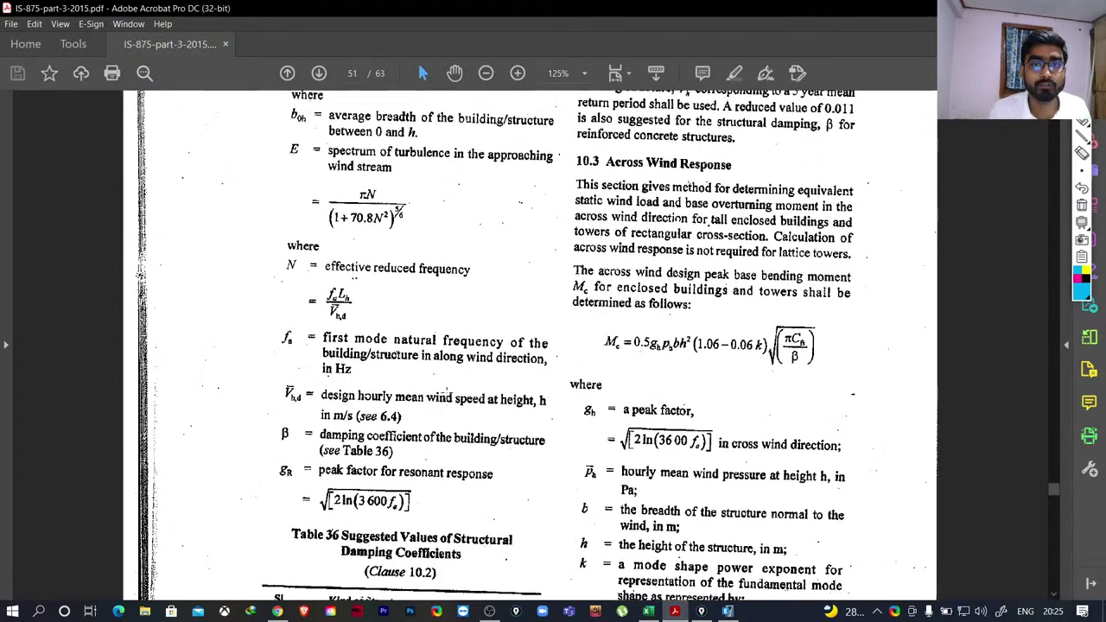
scroll(446, 393, up, 2)
scroll(486, 417, down, 3)
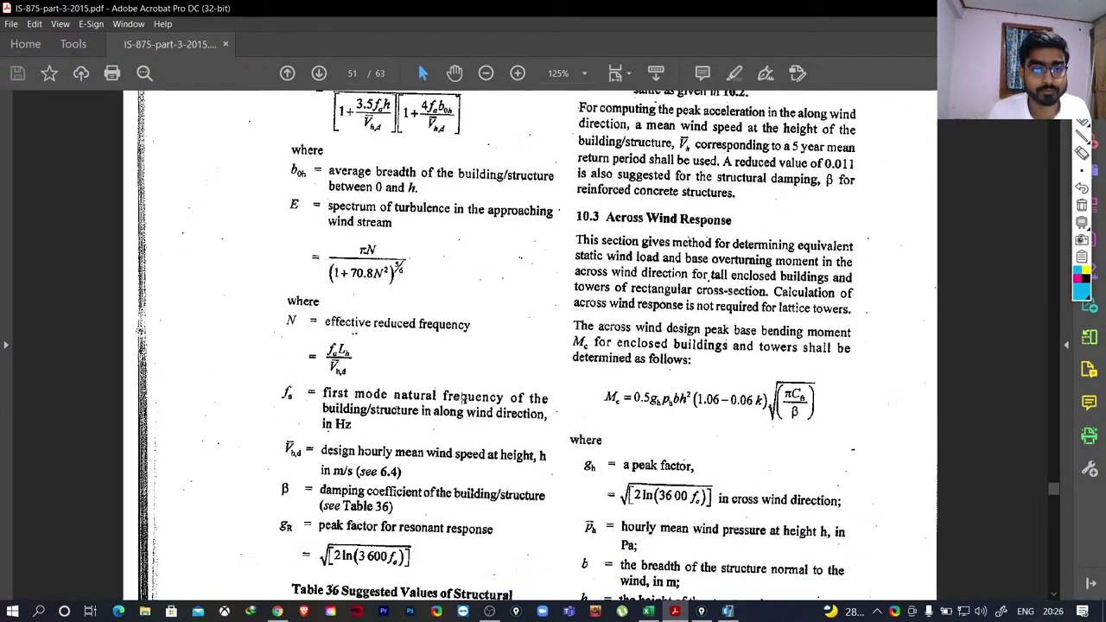
drag(266, 458, 532, 521)
click(422, 497)
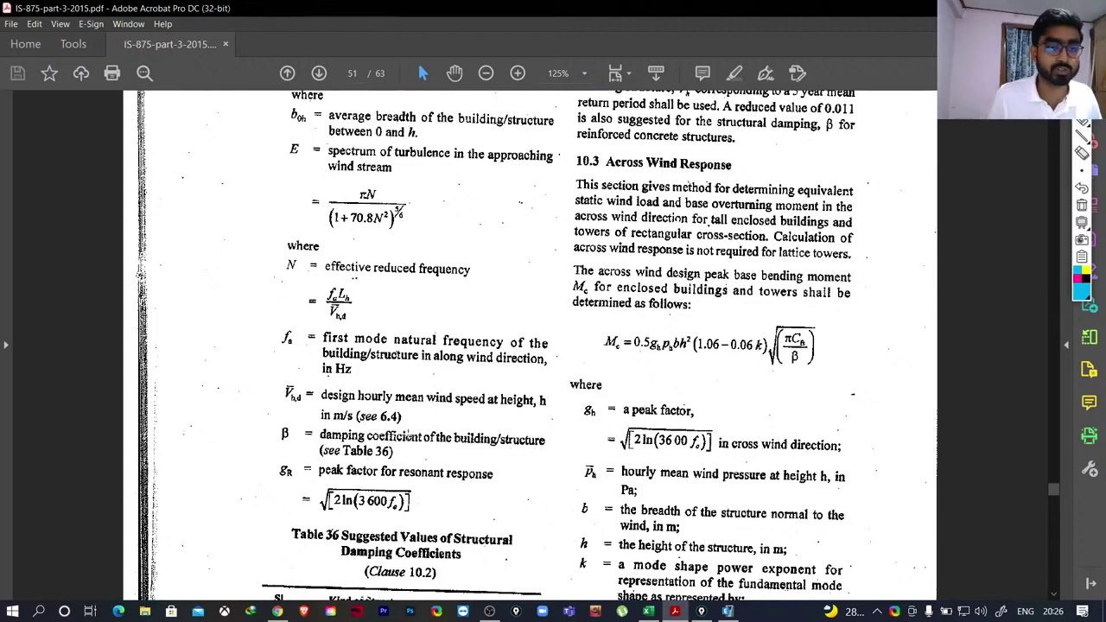
drag(268, 462, 537, 525)
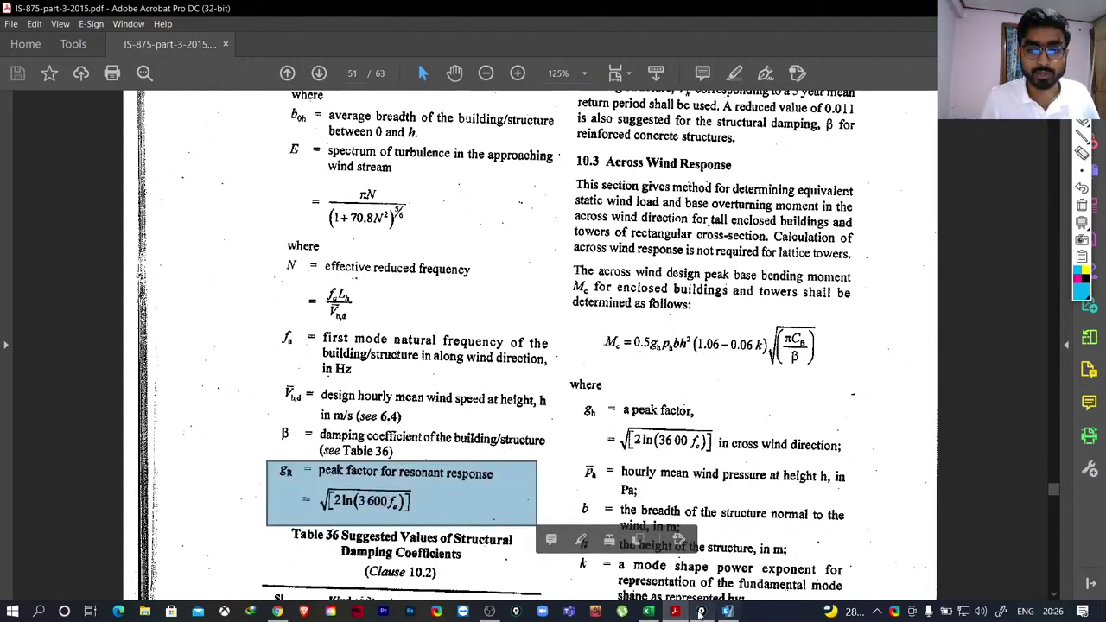
Return to the Excel workbook and inspect the resonant response peak factor formula in cell E77.
click(649, 611)
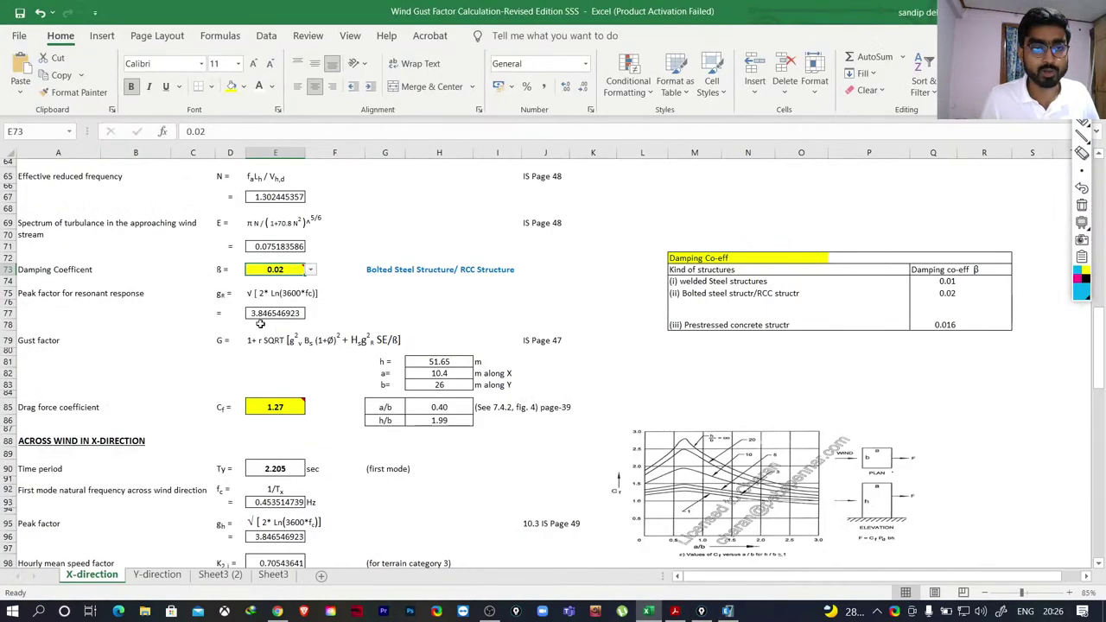
click(223, 295)
click(266, 316)
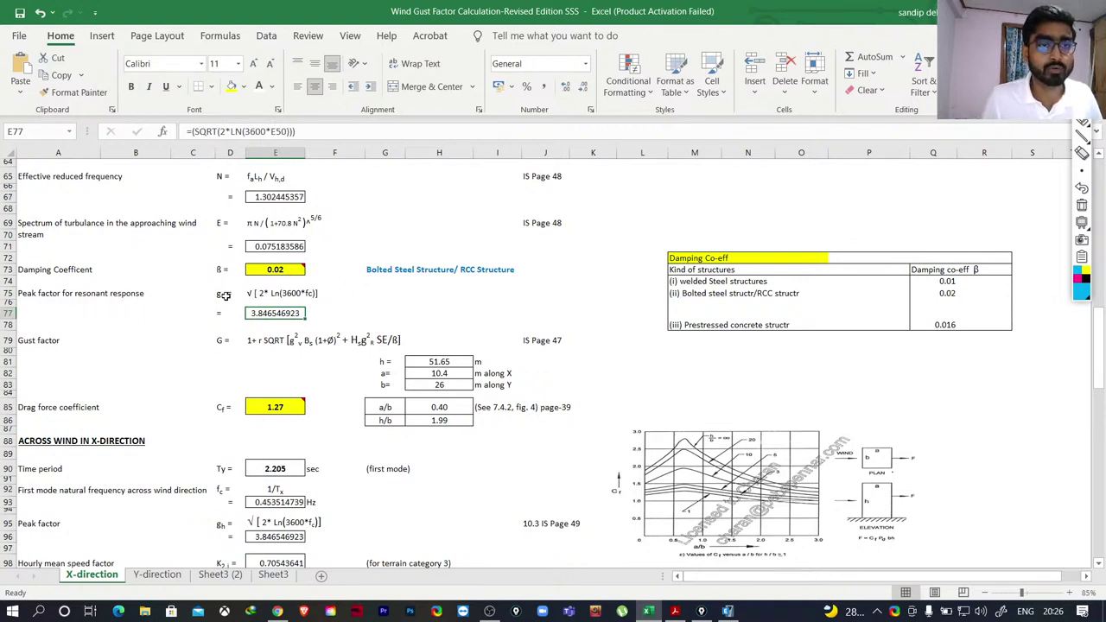
Switch to the IS-875 PDF in Acrobat and select the Gust Factor G formula on page 47.
click(675, 611)
scroll(471, 374, up, 5)
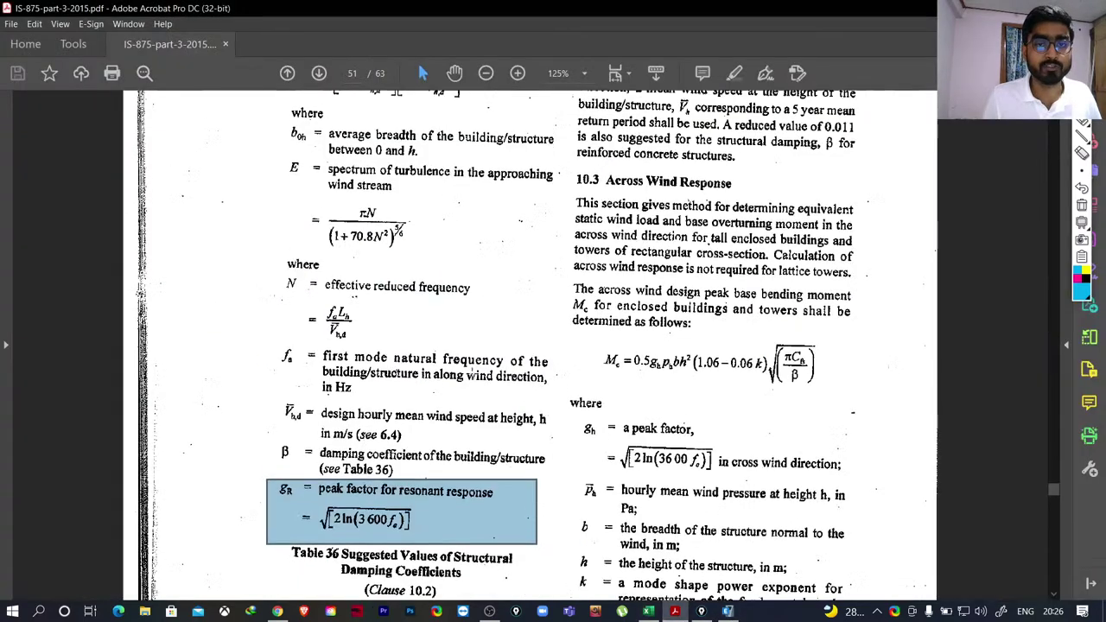
scroll(471, 375, up, 10)
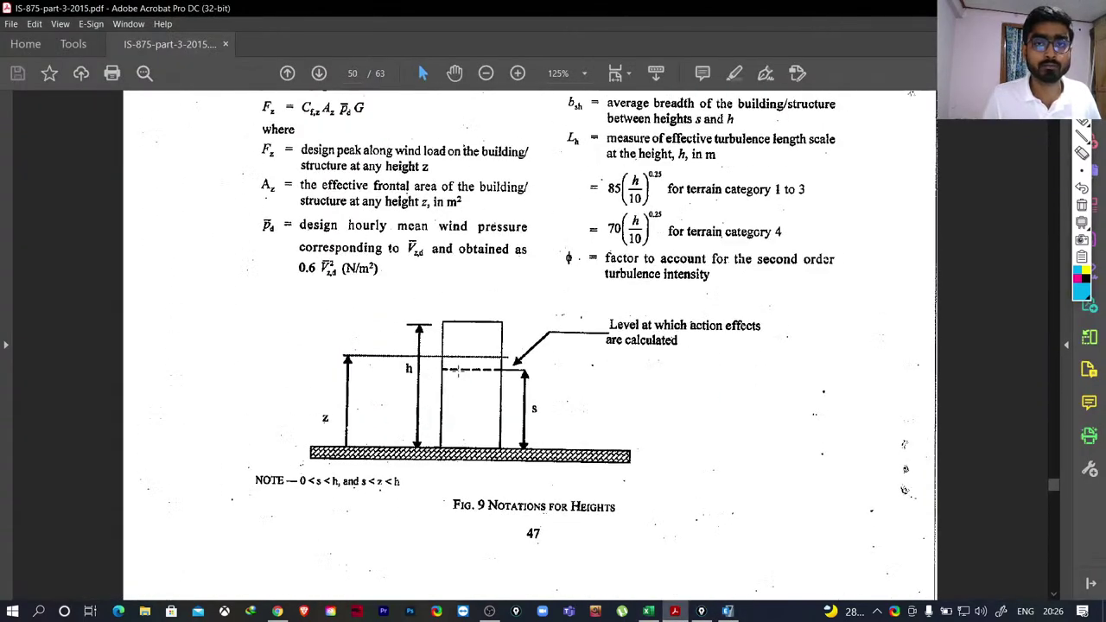
scroll(453, 369, up, 3)
scroll(535, 368, up, 6)
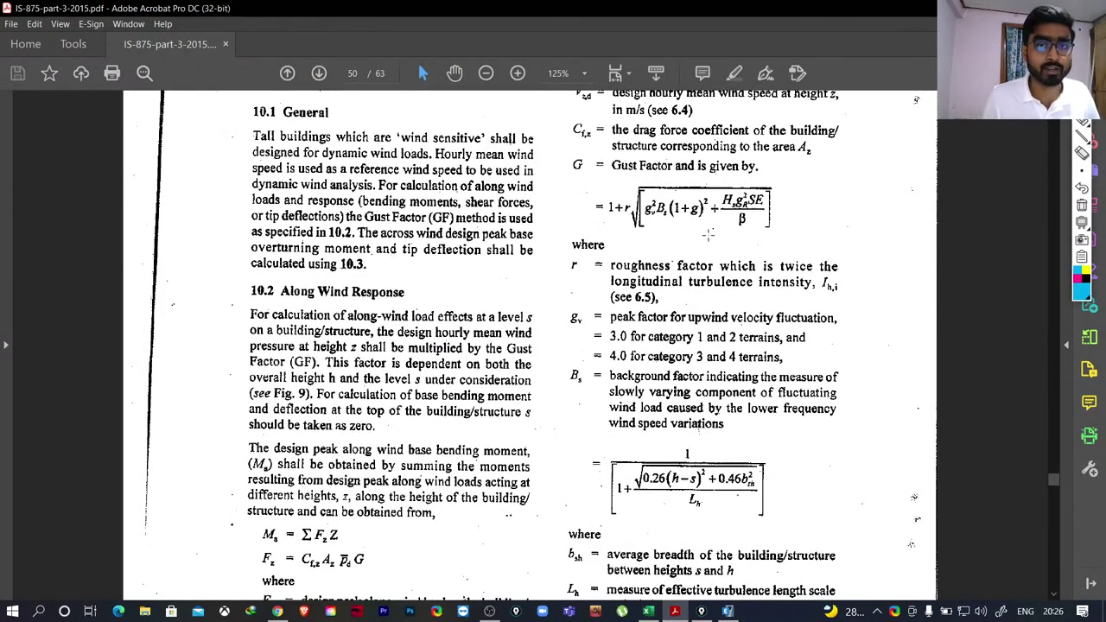
scroll(711, 233, up, 1)
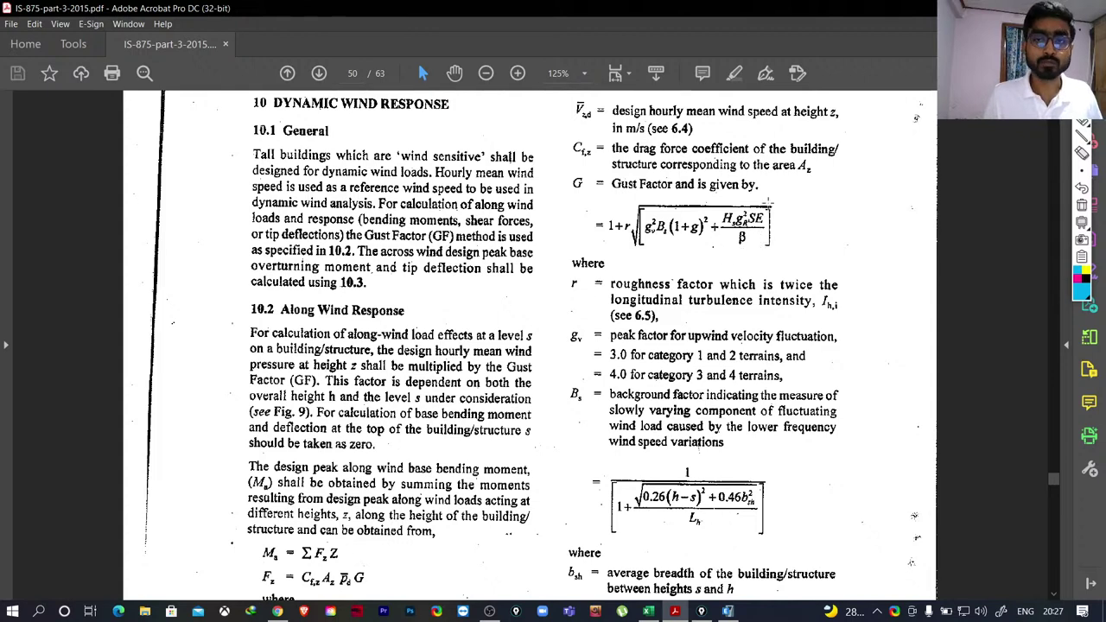
drag(583, 201, 779, 252)
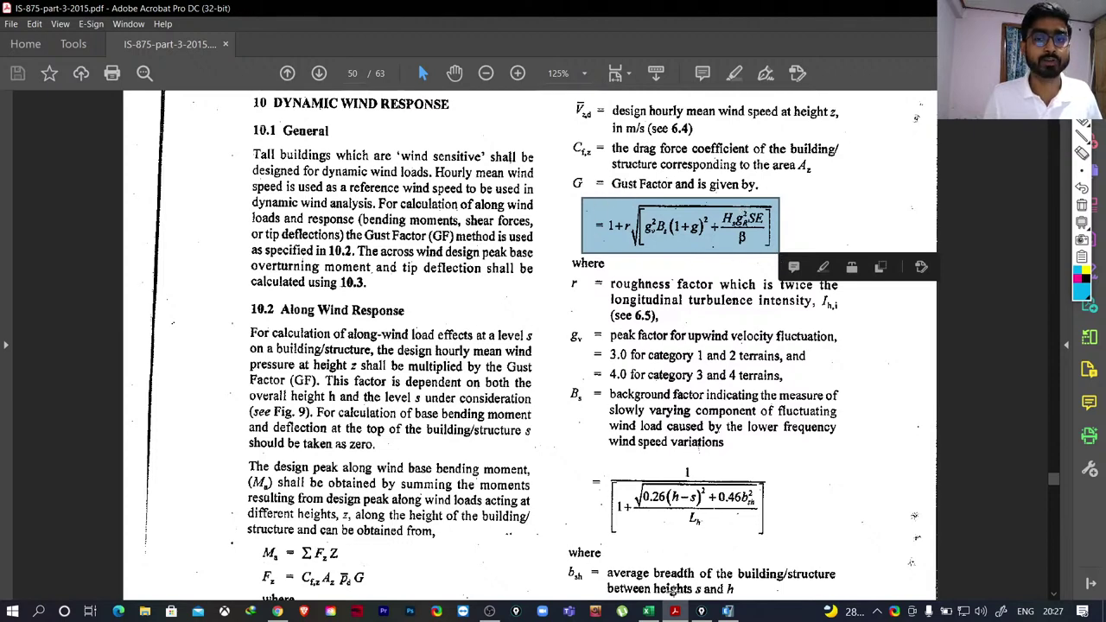
Return to the Excel workbook and examine the gust factor G and drag coefficient Cf formulas in the story table.
key(alt+Tab)
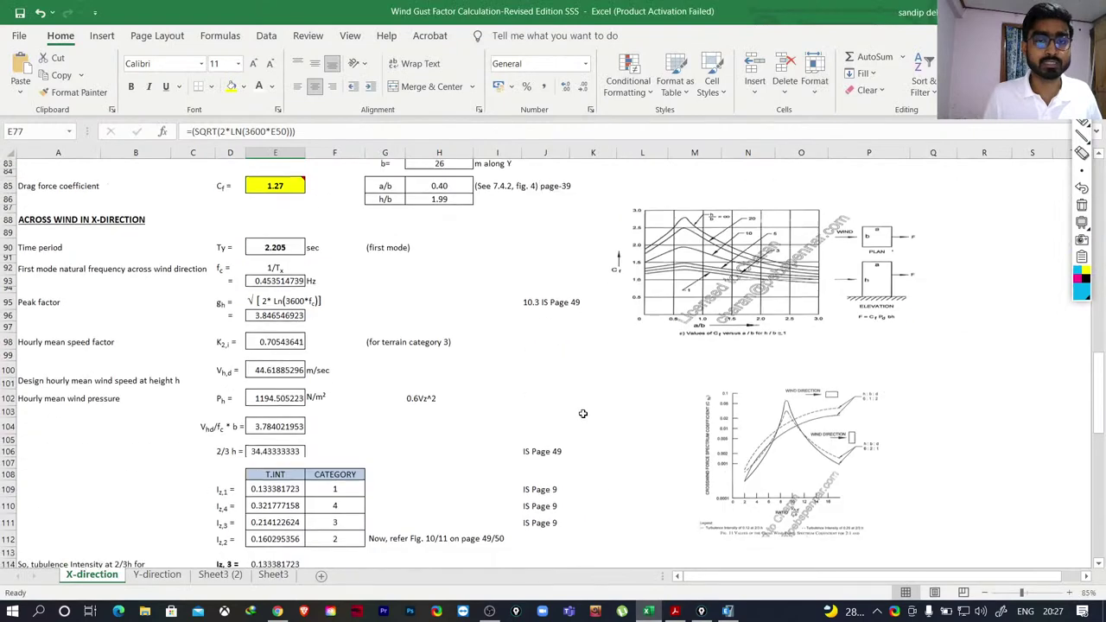
scroll(583, 413, down, 10)
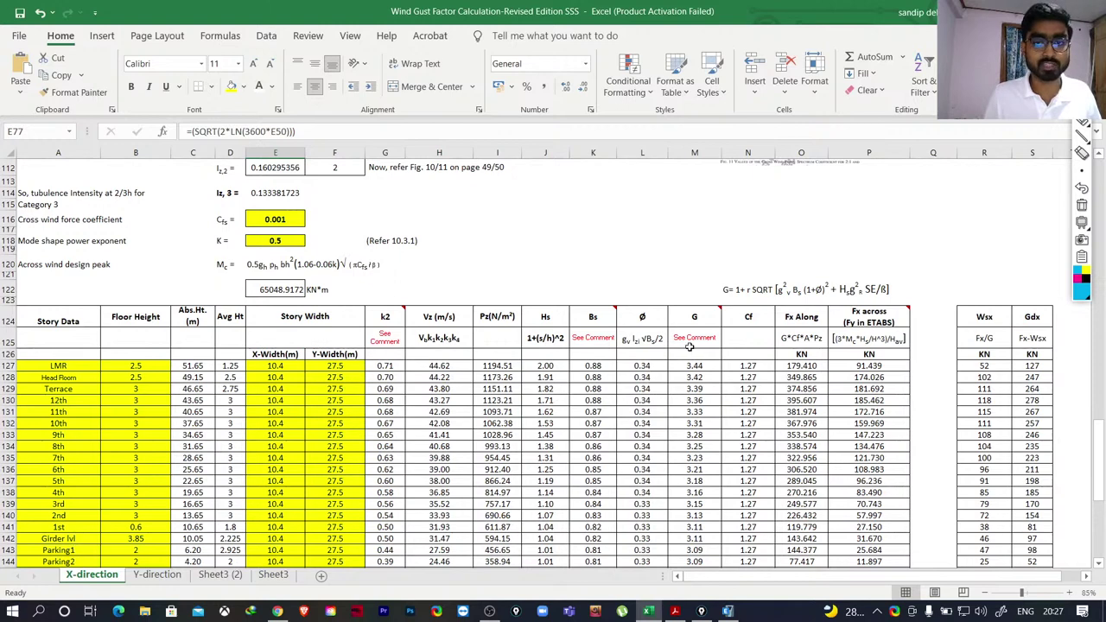
scroll(690, 350, down, 3)
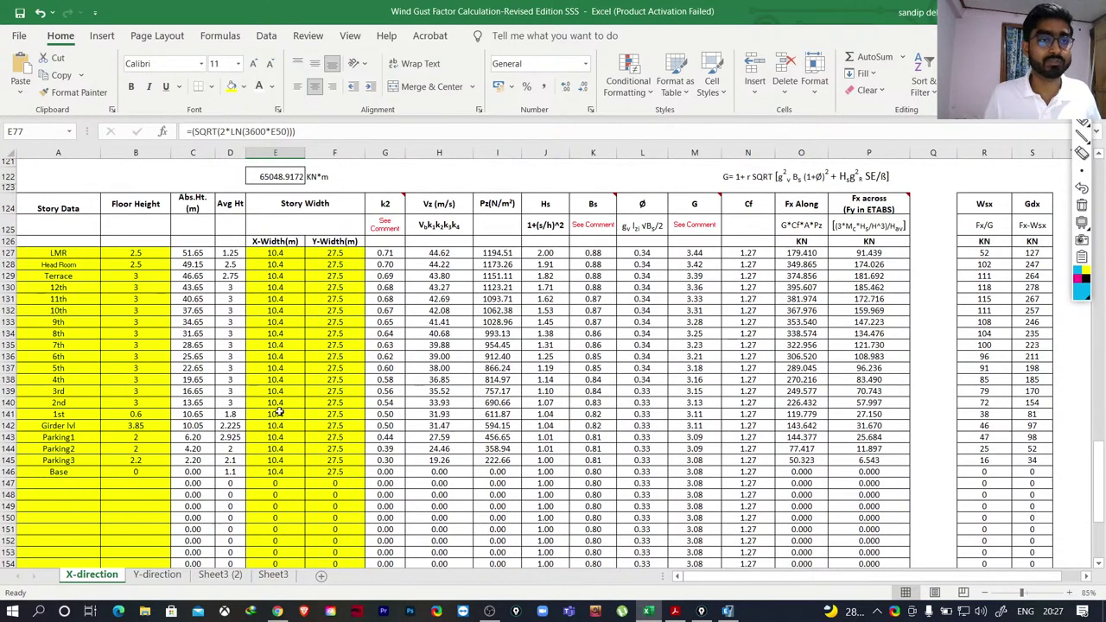
click(694, 206)
click(696, 286)
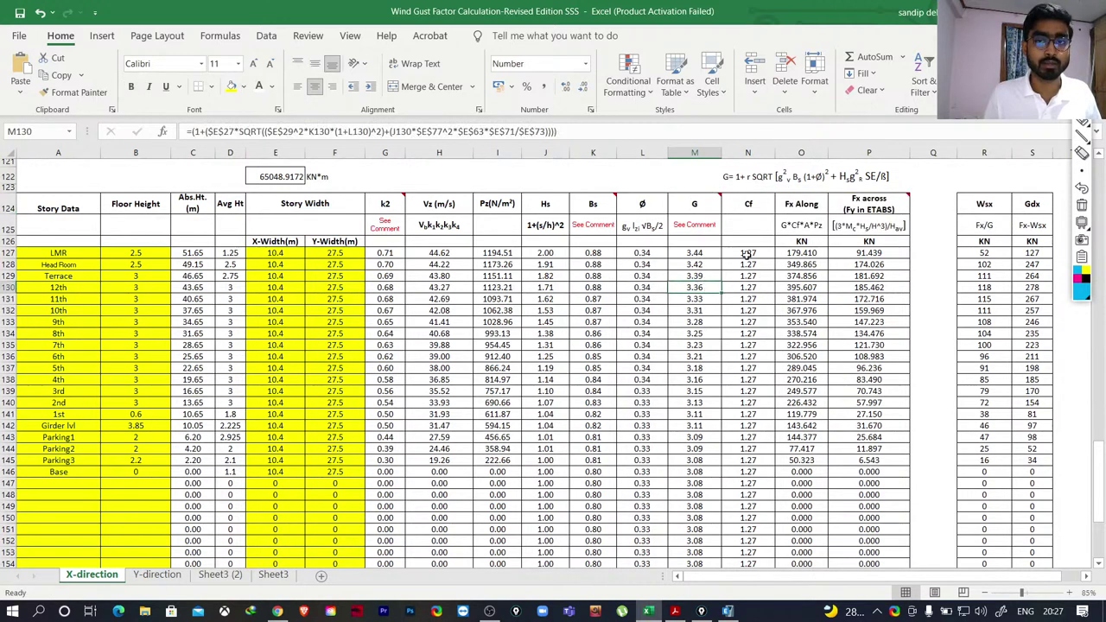
mouse_move(748, 253)
mouse_down()
mouse_move(748, 484)
mouse_move(749, 254)
mouse_up()
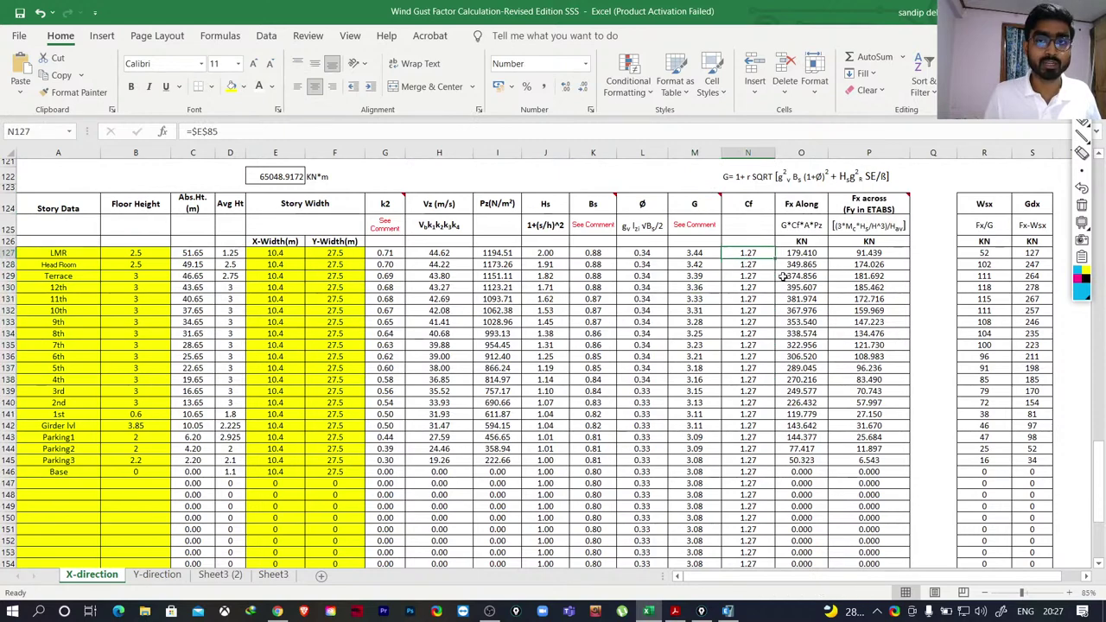
Examine the Fx Along formulas for the LMR and Head Room stories and the LMR row's Y-width and X-width inputs.
scroll(801, 286, up, 1)
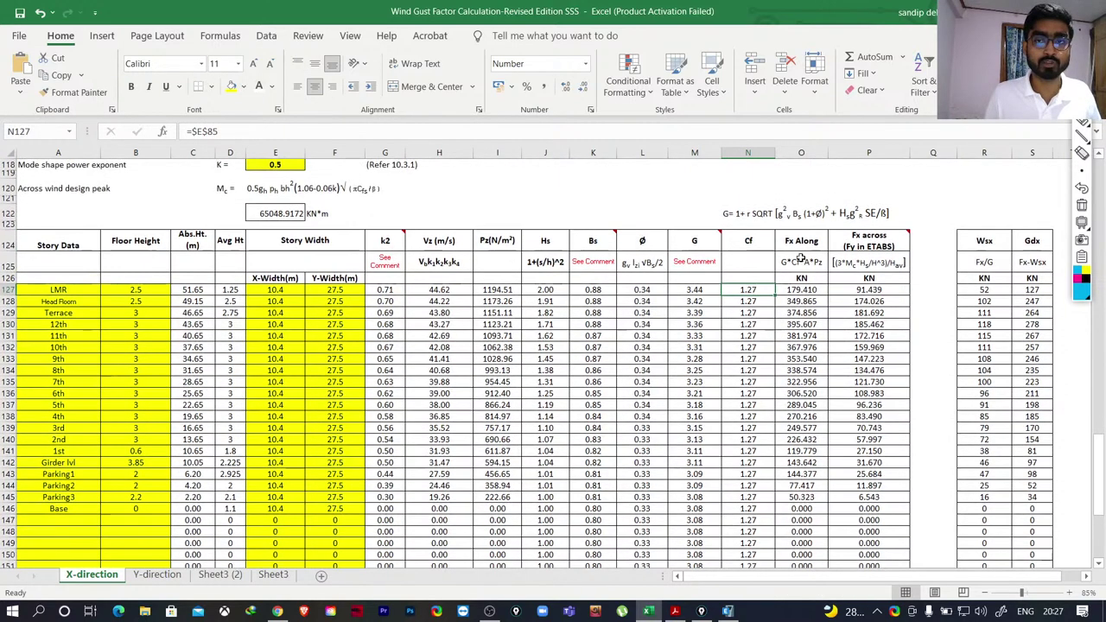
click(797, 299)
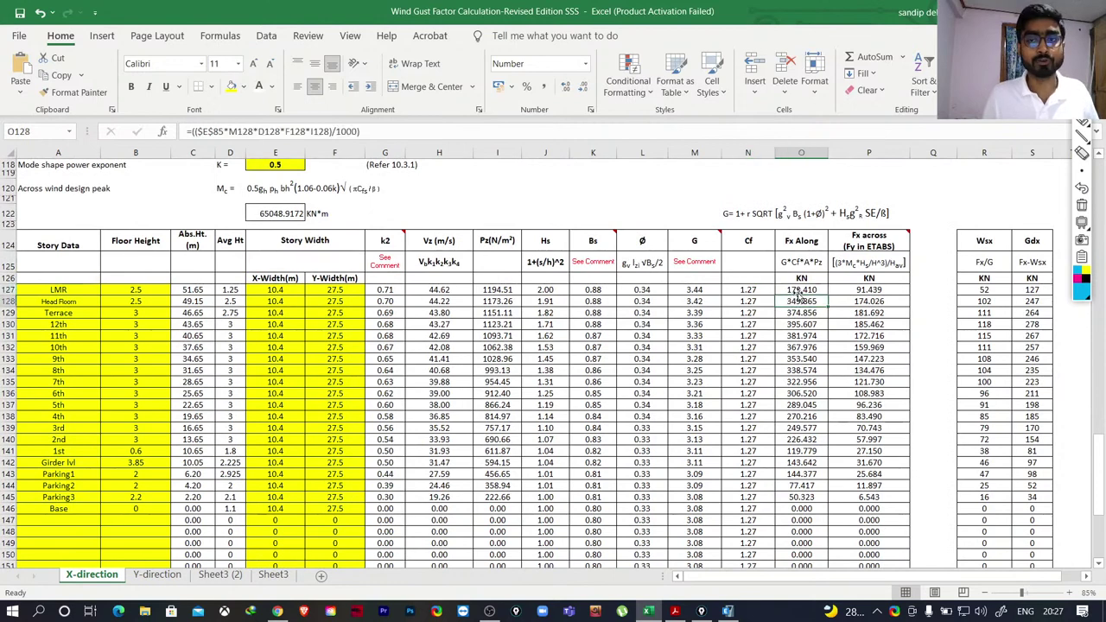
click(800, 288)
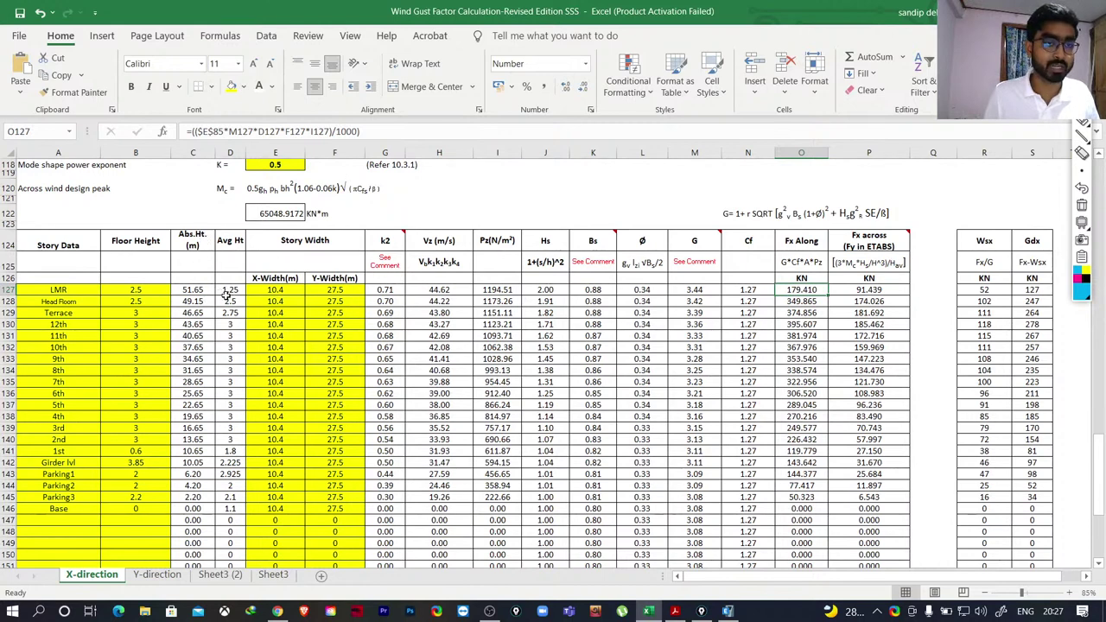
click(332, 290)
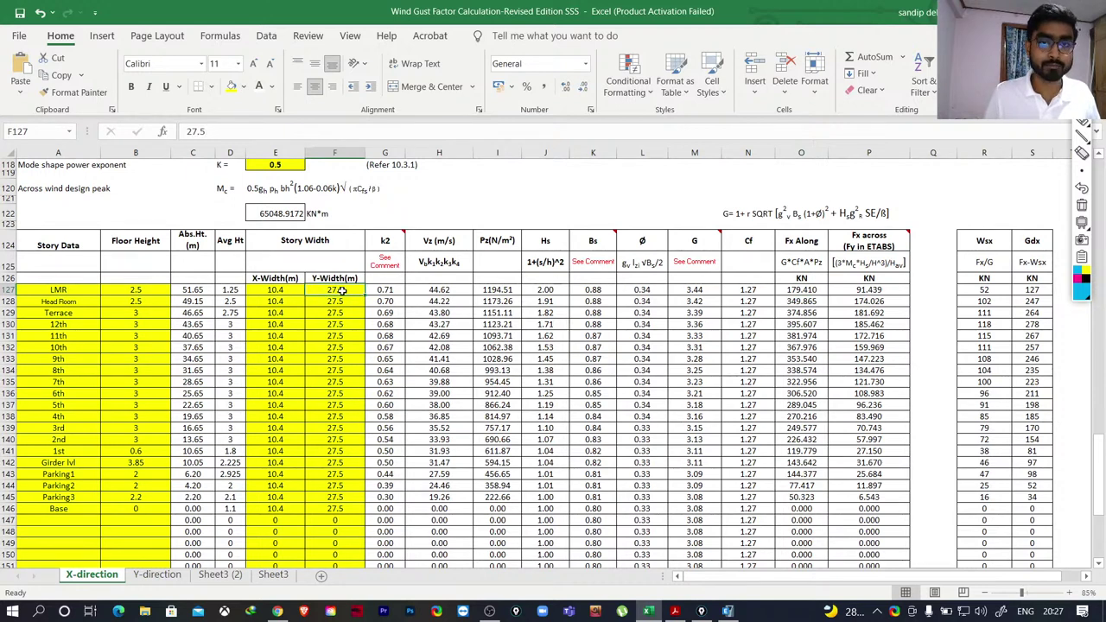
click(275, 290)
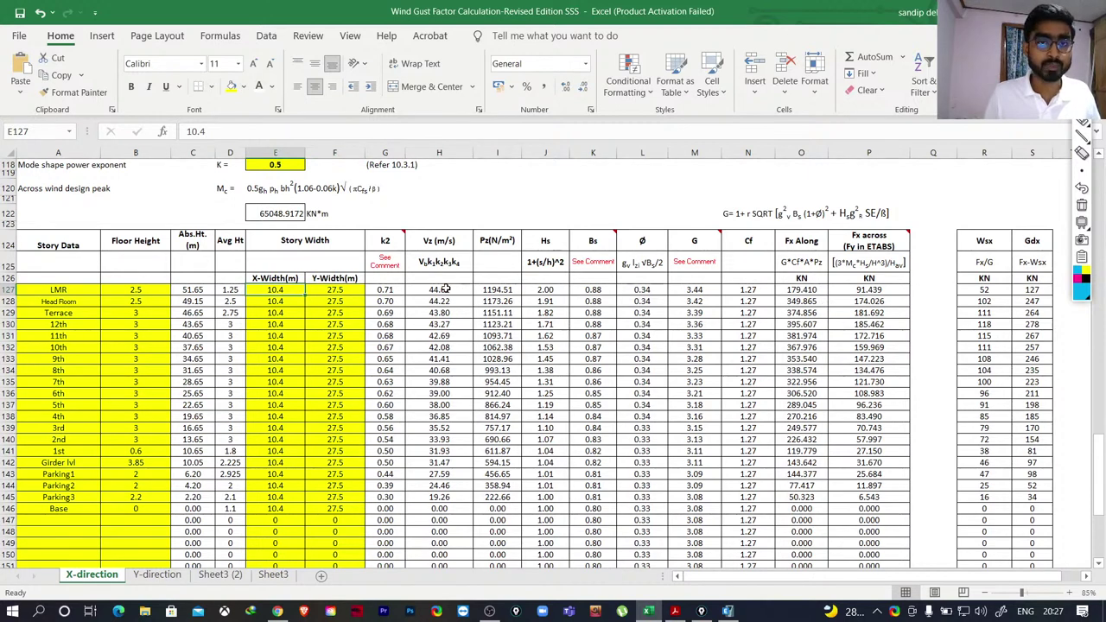
scroll(442, 286, down, 2)
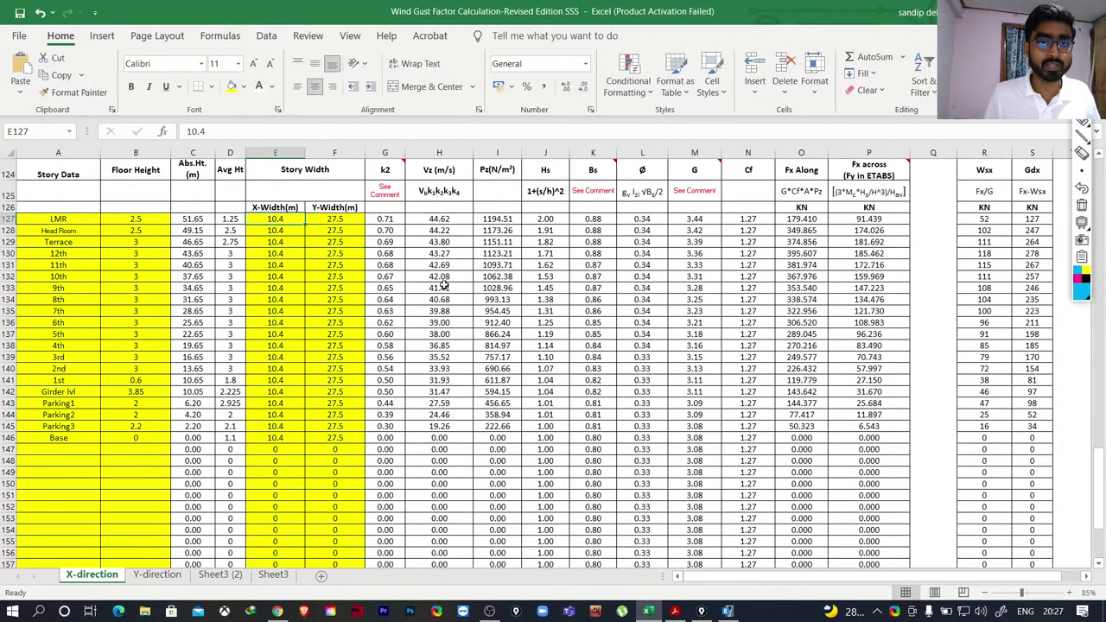
Examine the LMR row's Vz, Fx Along and Pz formulas in cells H127, O127 and I127.
scroll(441, 235, up, 2)
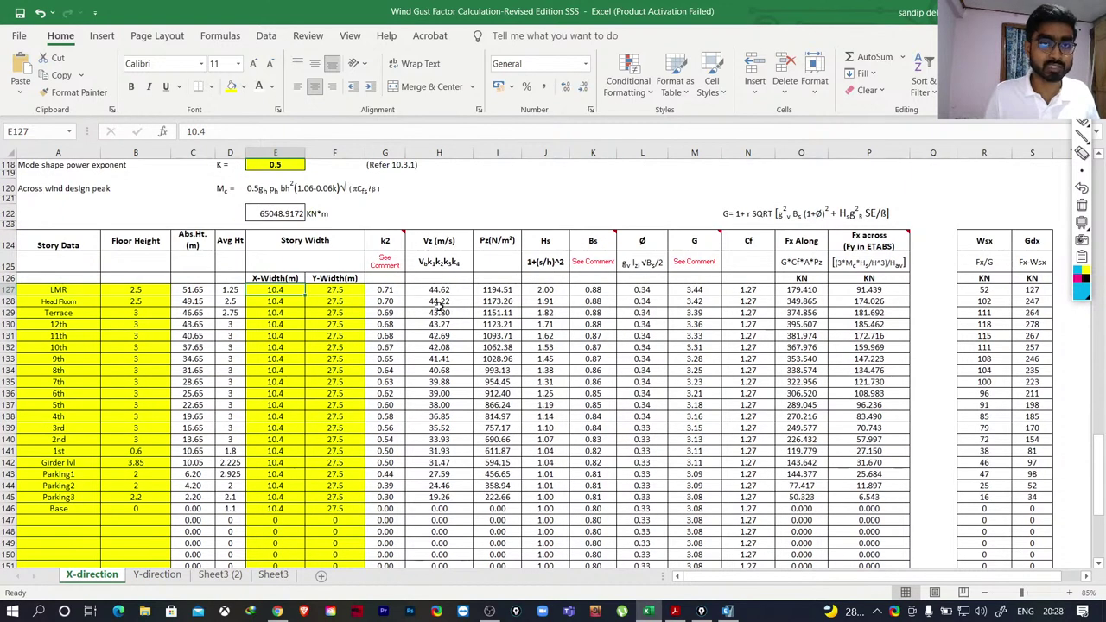
click(442, 291)
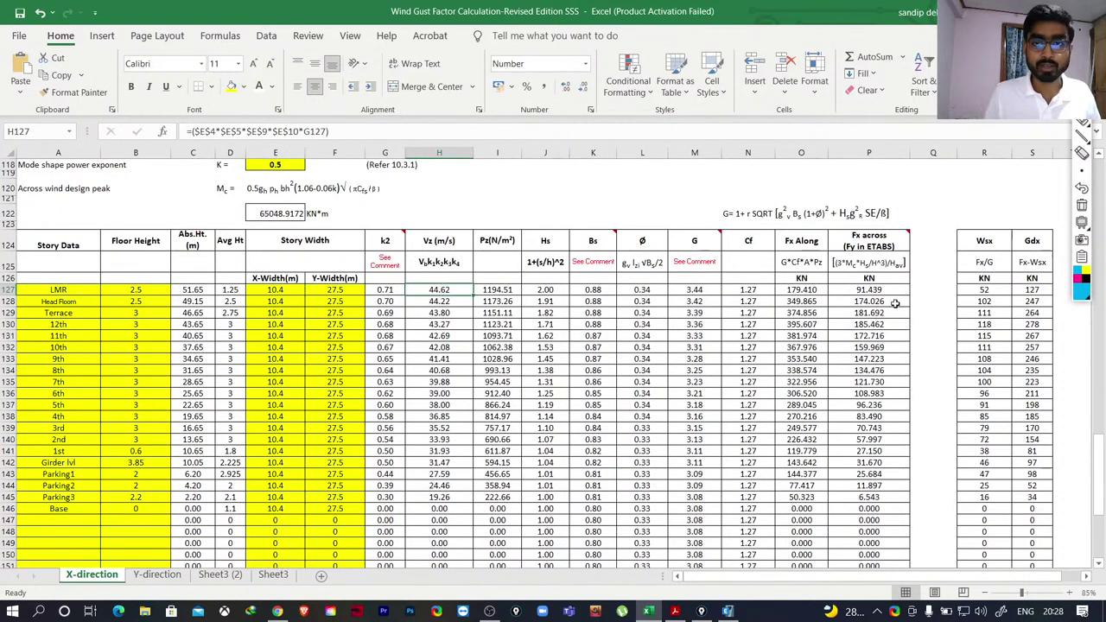
click(803, 291)
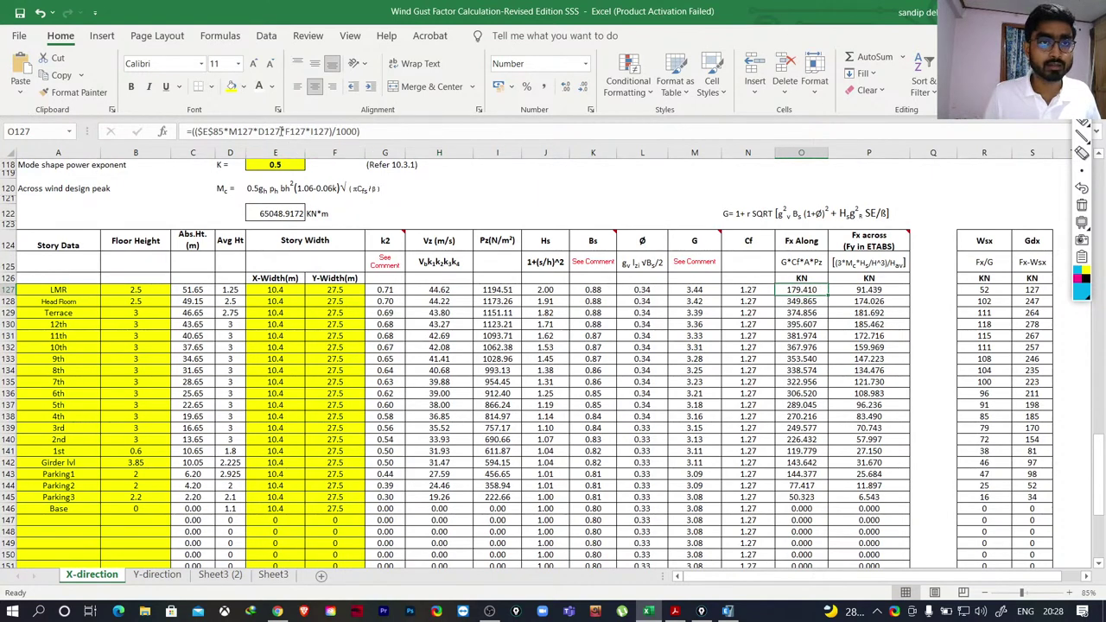
click(492, 292)
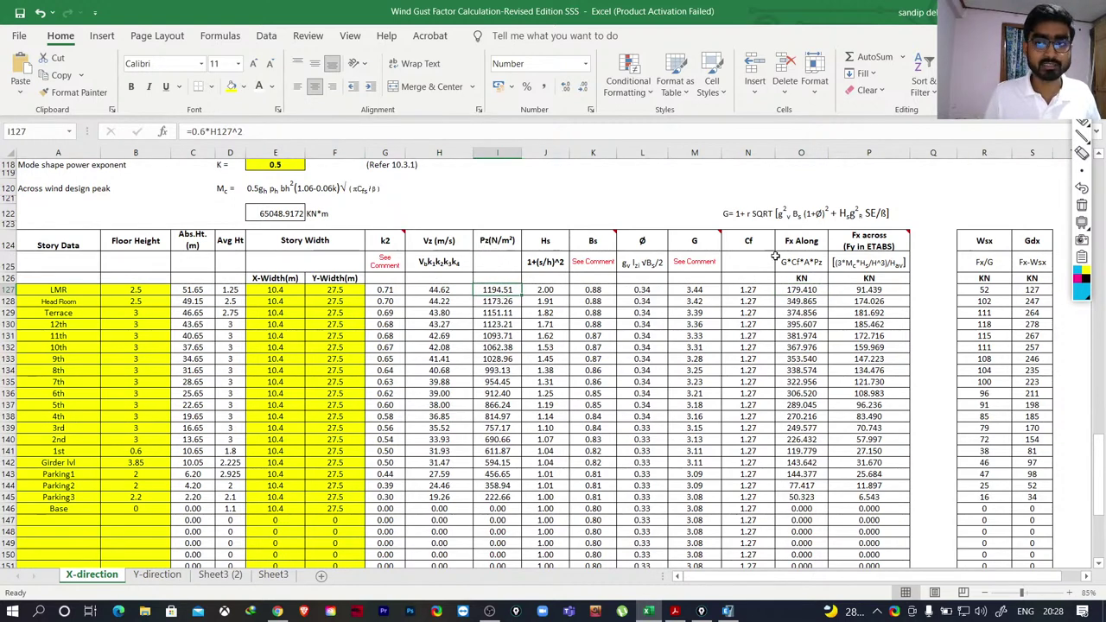
Handwrite a P̄d annotation over the sheet just above the Pz column header of the story table.
mouse_move(490, 205)
mouse_down()
mouse_move(501, 224)
mouse_move(500, 192)
mouse_up()
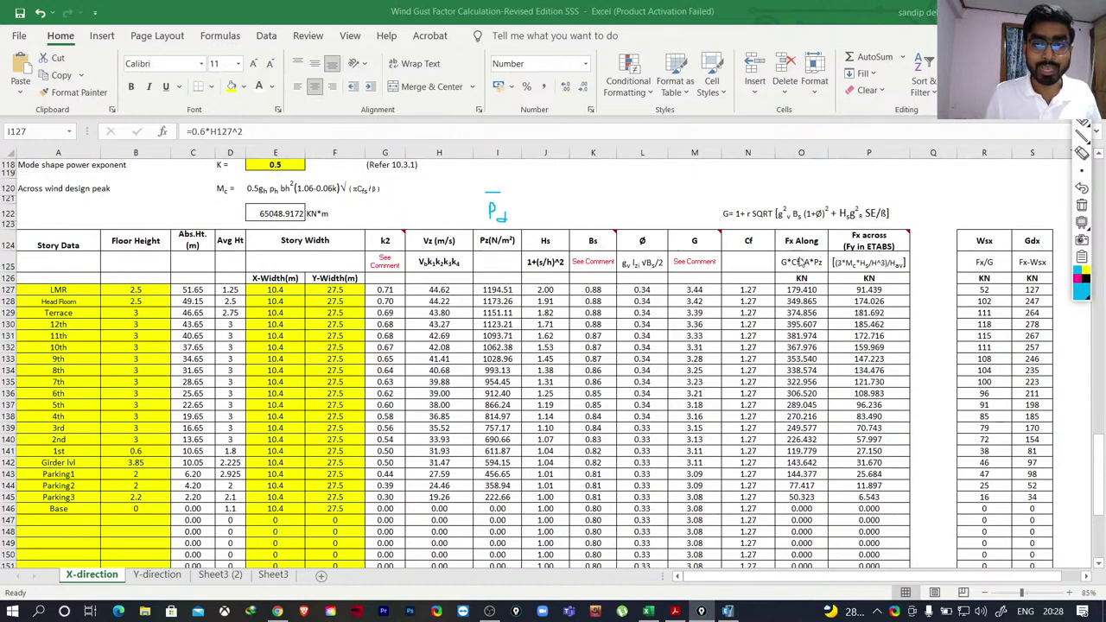
scroll(803, 253, down, 2)
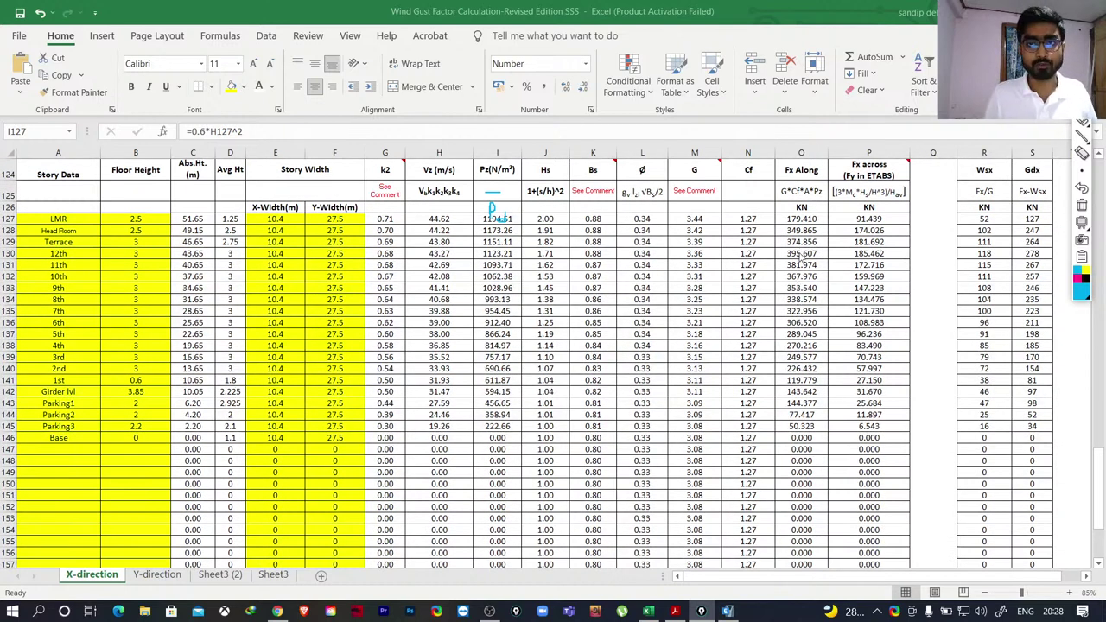
scroll(803, 266, up, 2)
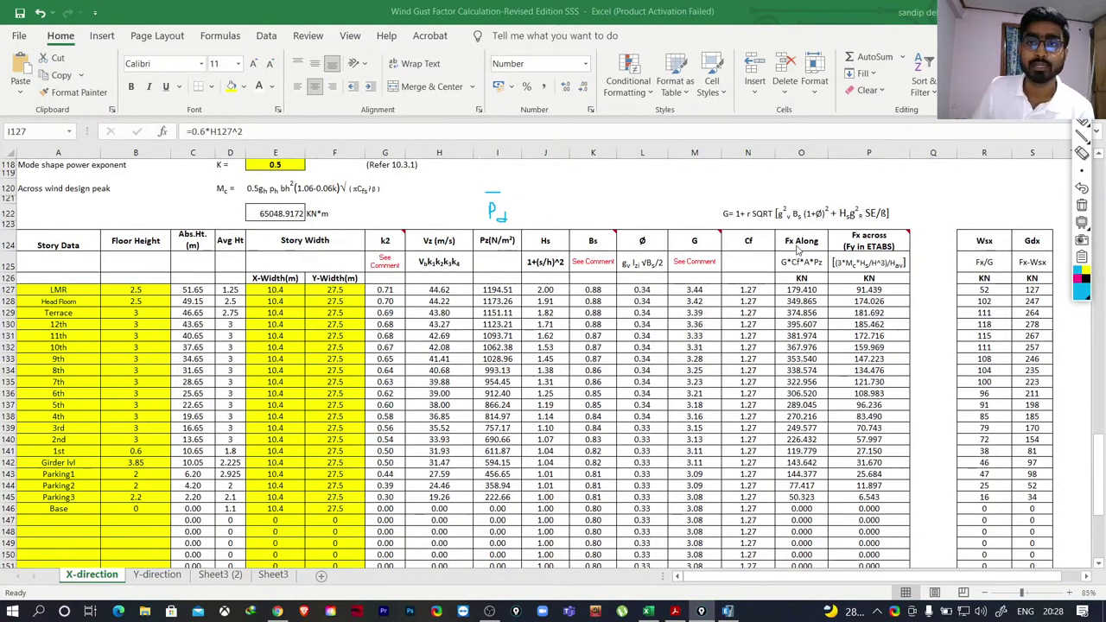
scroll(806, 273, down, 2)
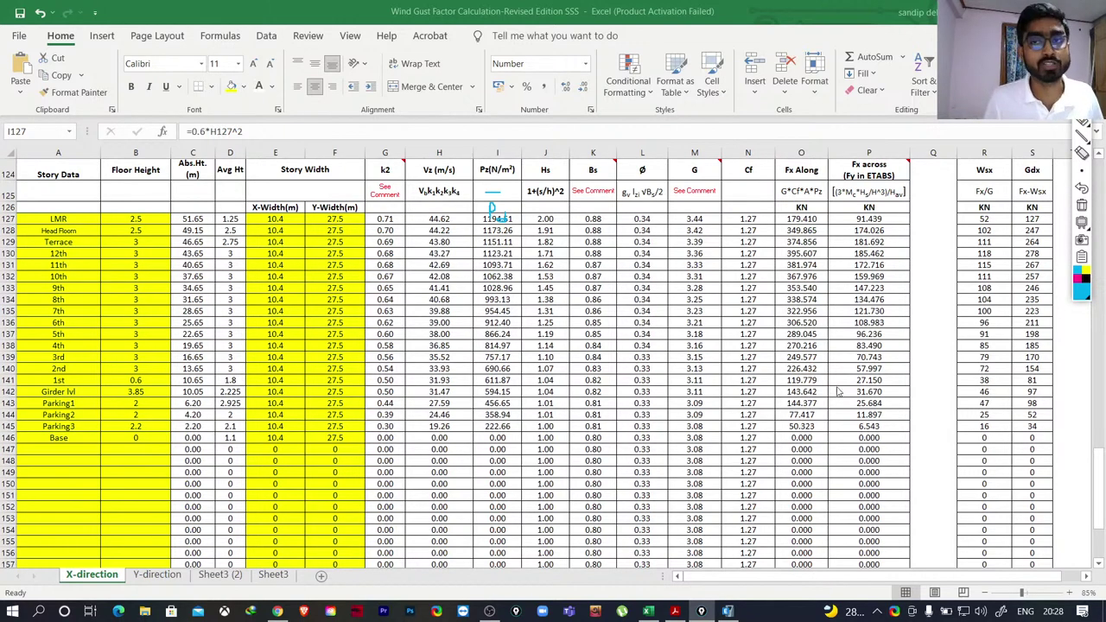
scroll(788, 177, up, 2)
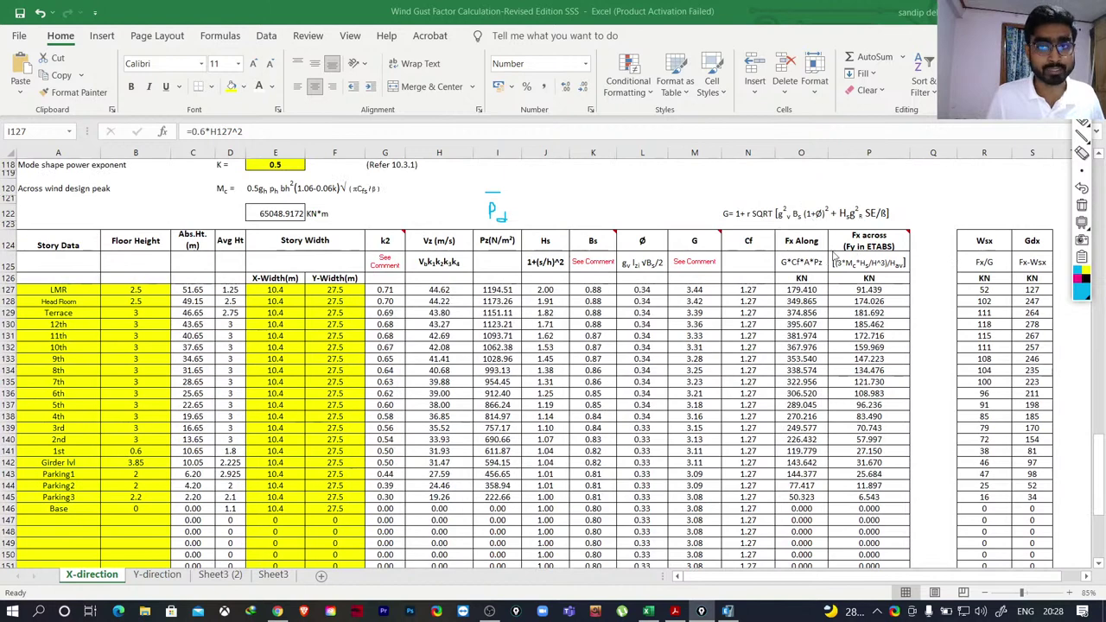
key(F2)
key(Home)
text(=)
click(861, 238)
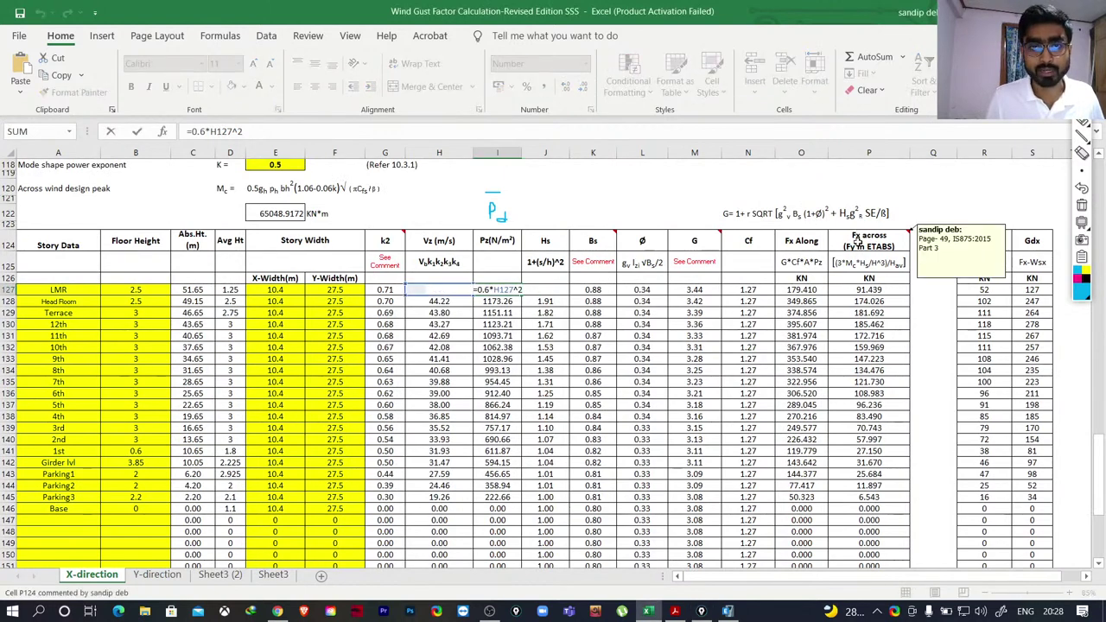
key(Right)
key(Up)
key(Up)
key(Up)
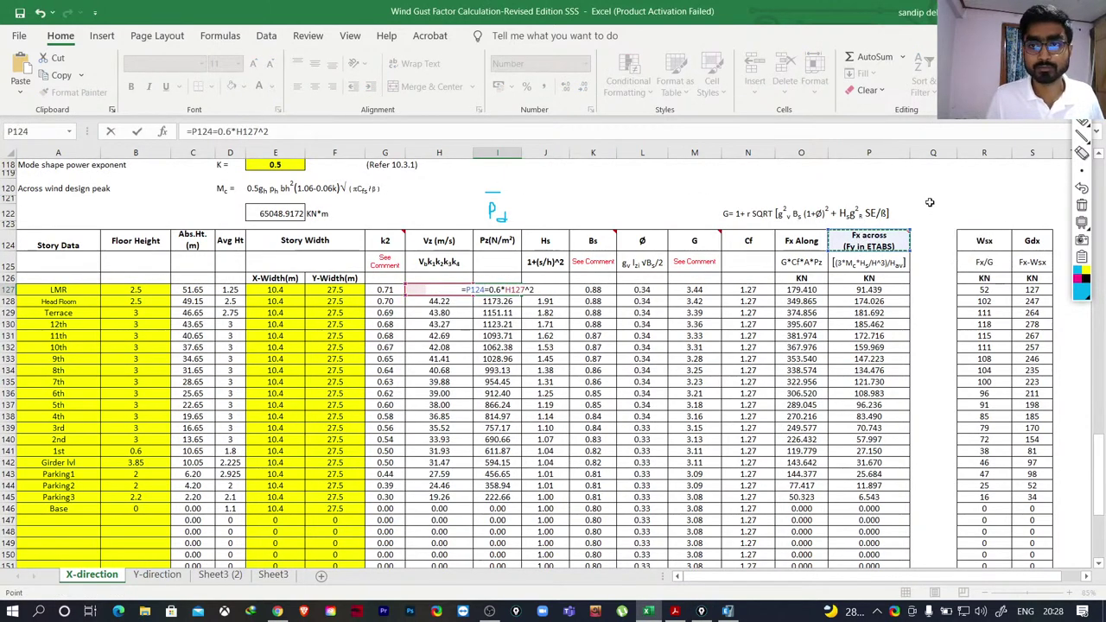
click(865, 240)
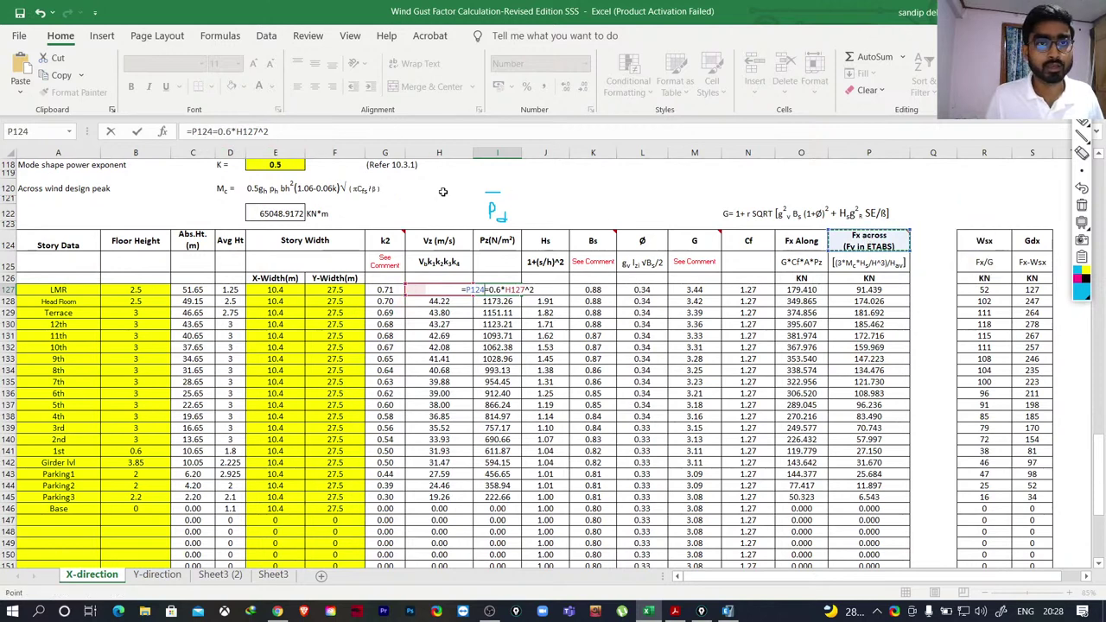
click(936, 238)
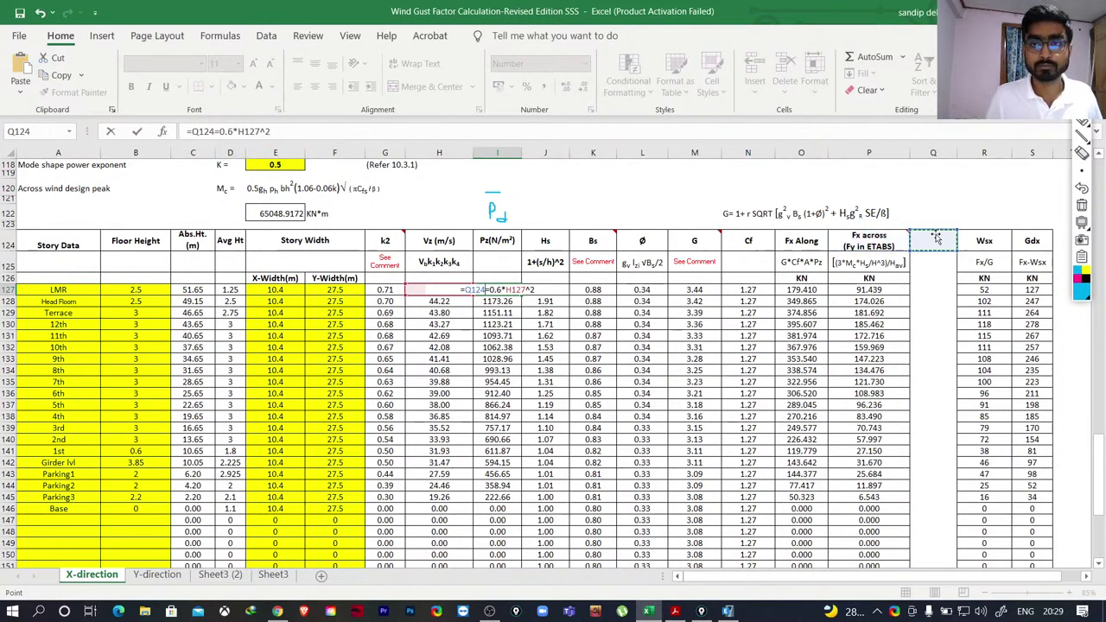
click(854, 245)
click(858, 248)
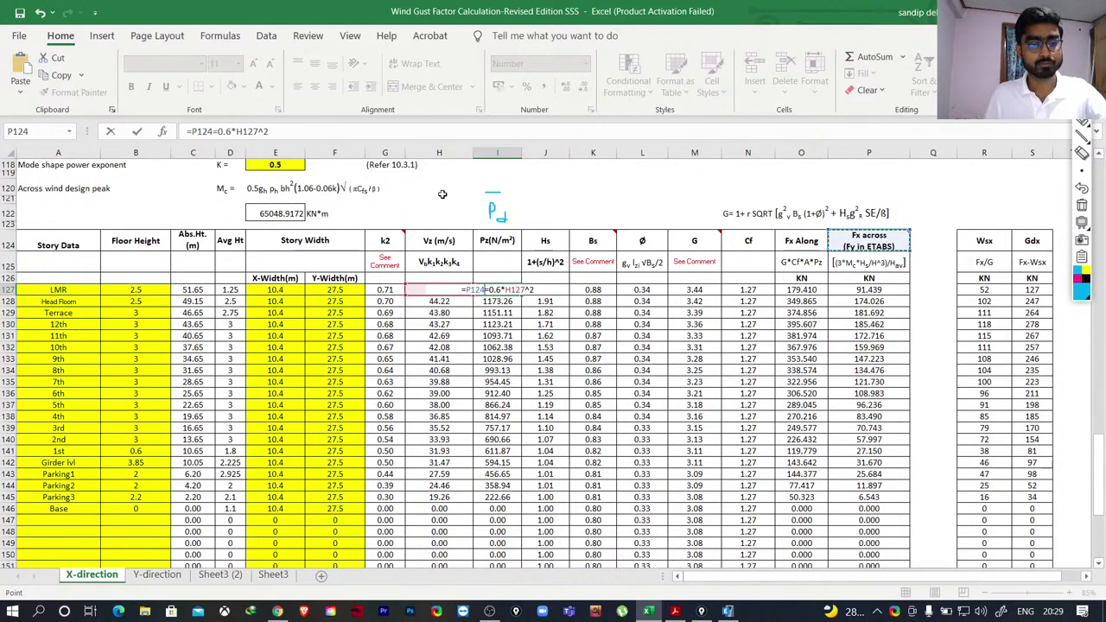
key(Escape)
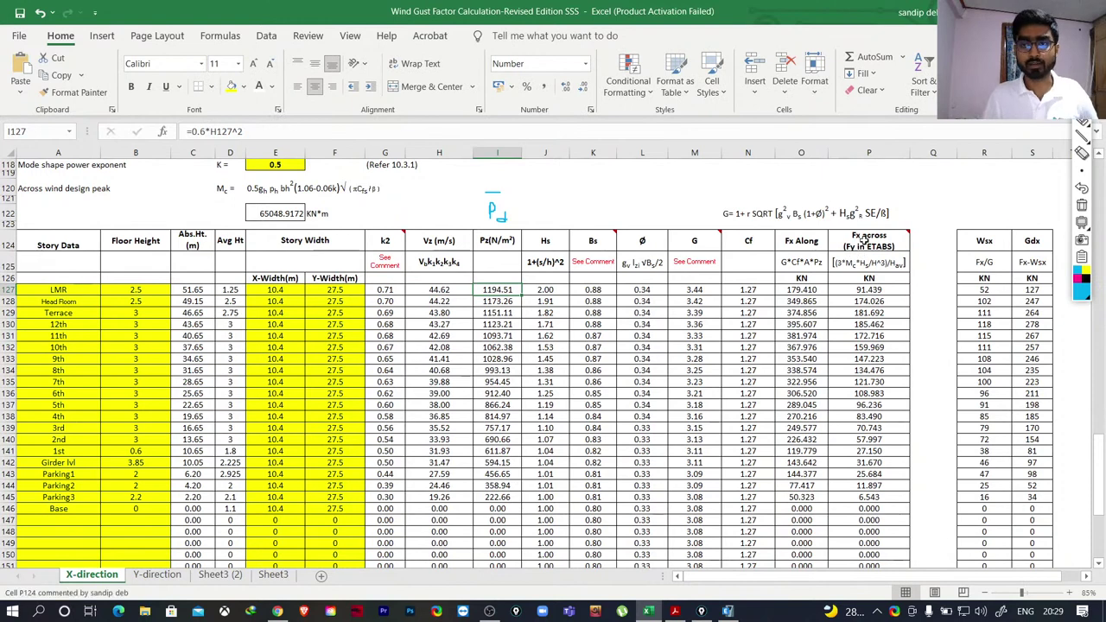
Edit the across-wind force header in cell P124 to read "X across (Fx in ETABS)".
mouse_move(878, 244)
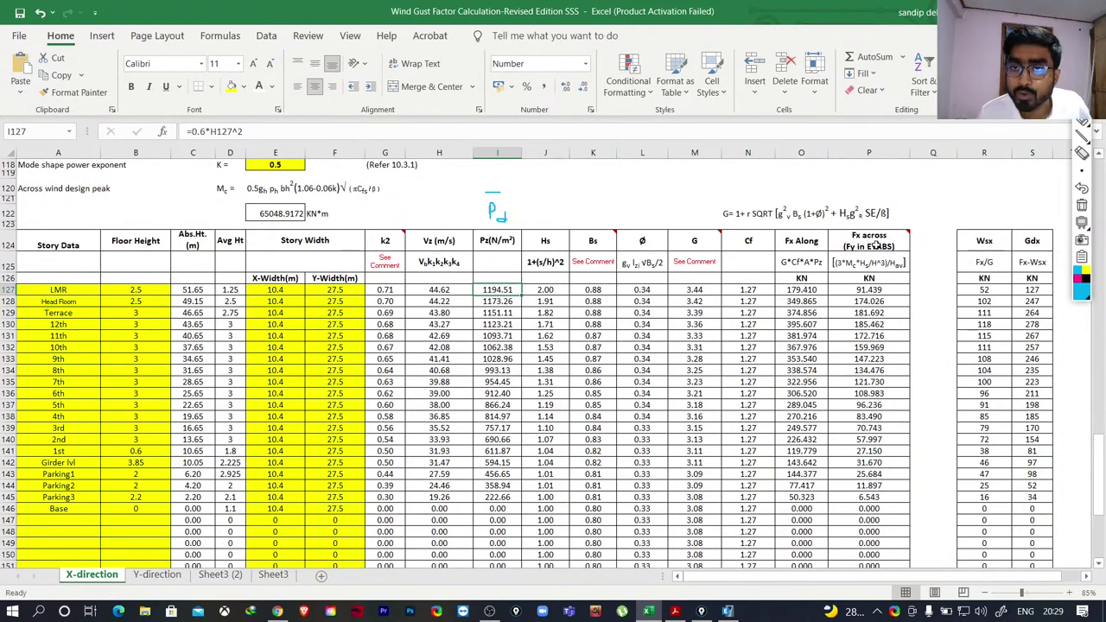
click(876, 244)
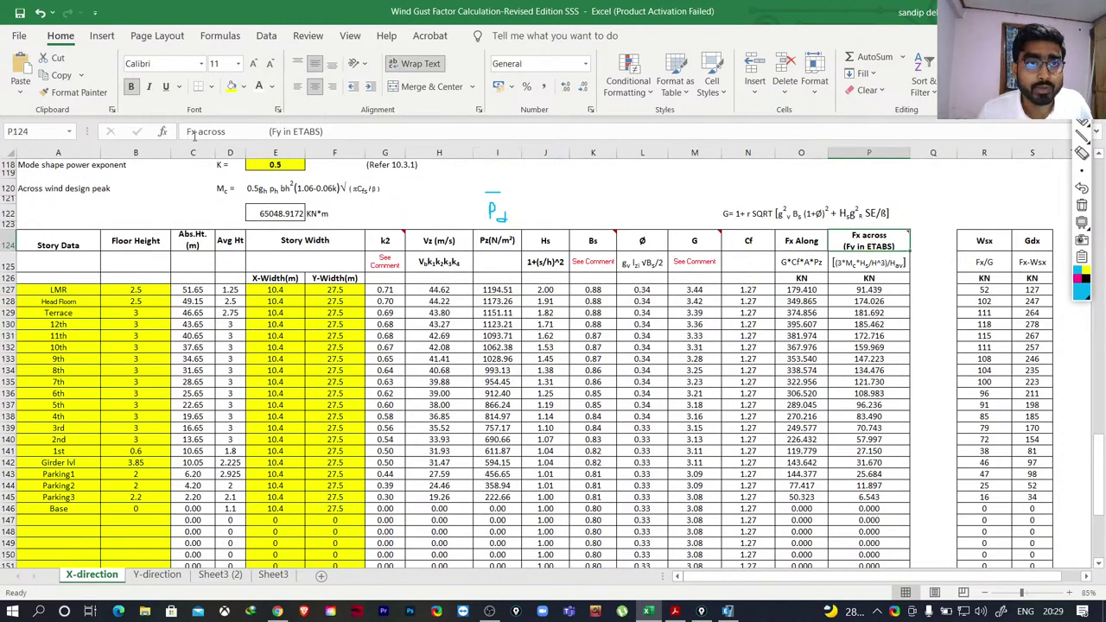
drag(198, 132, 178, 131)
text(X)
key(Return)
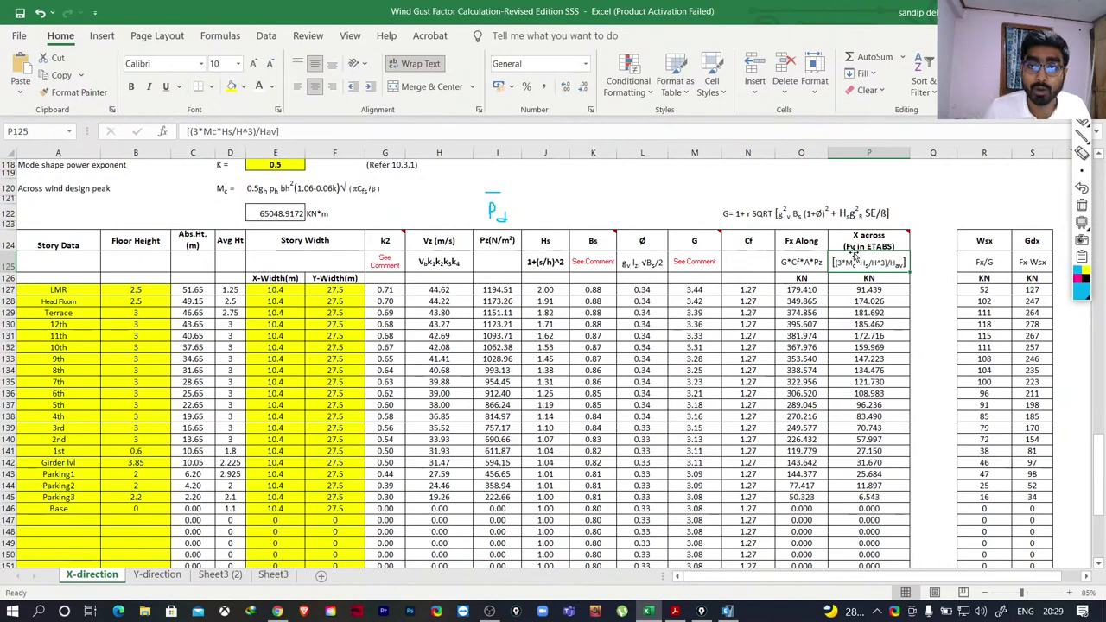
Switch to the IS-875 PDF in Acrobat and find the across wind load distribution formula beyond clause 10.3.
click(675, 612)
scroll(691, 410, down, 4)
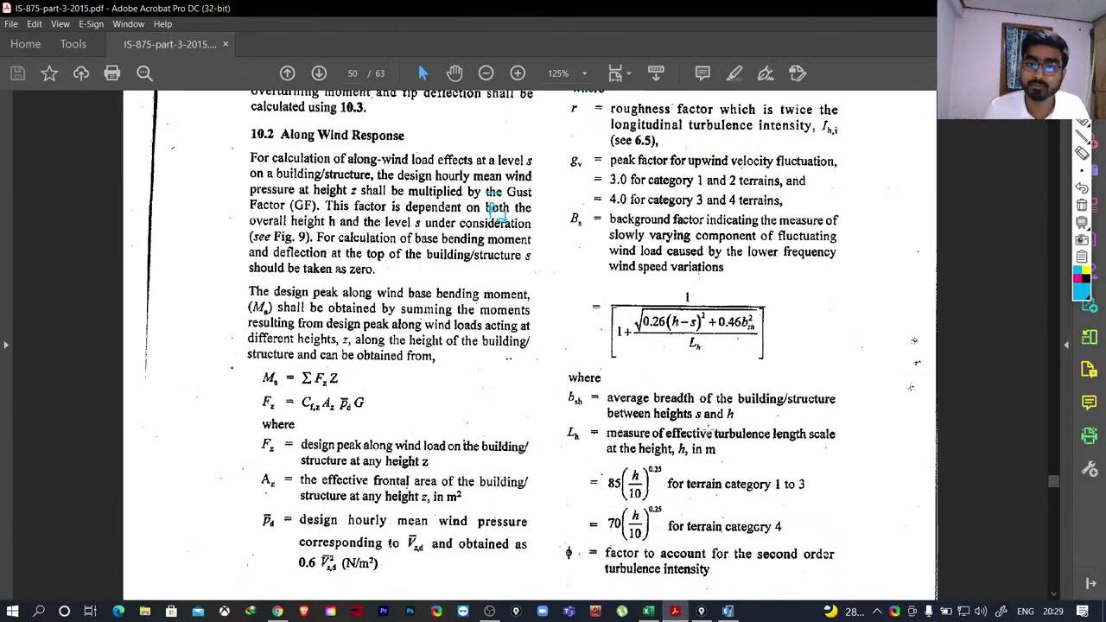
scroll(542, 343, down, 10)
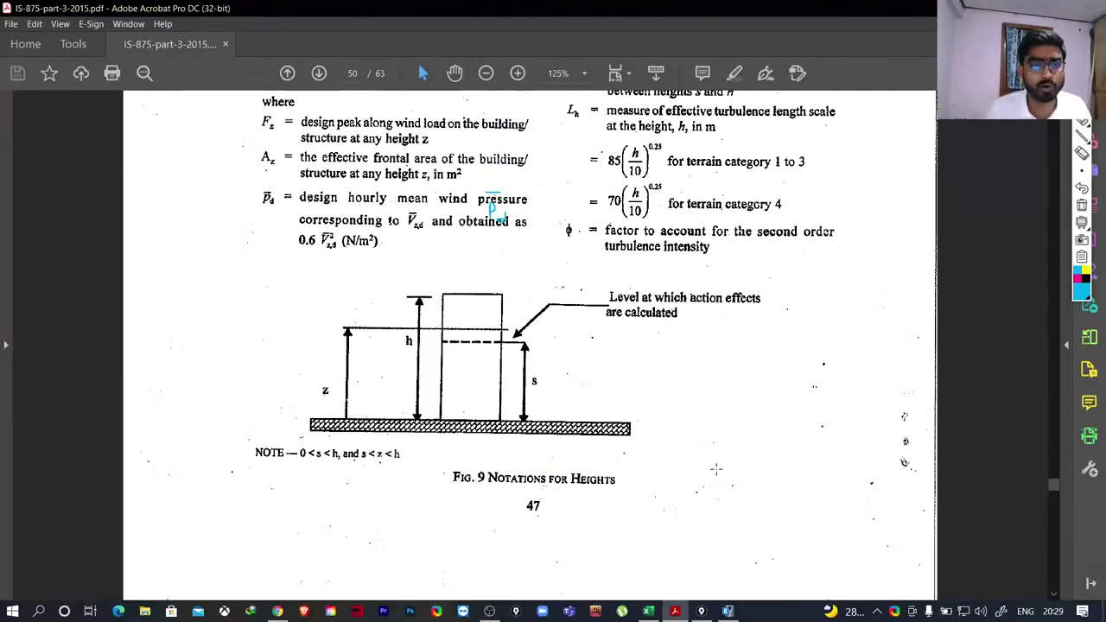
scroll(718, 441, down, 10)
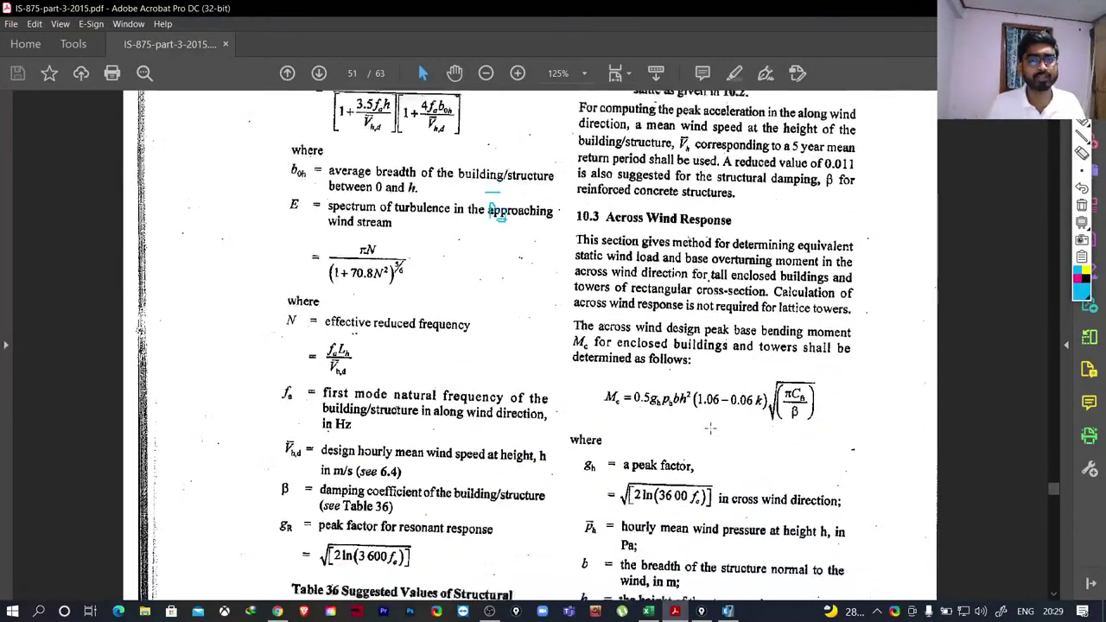
scroll(712, 429, down, 5)
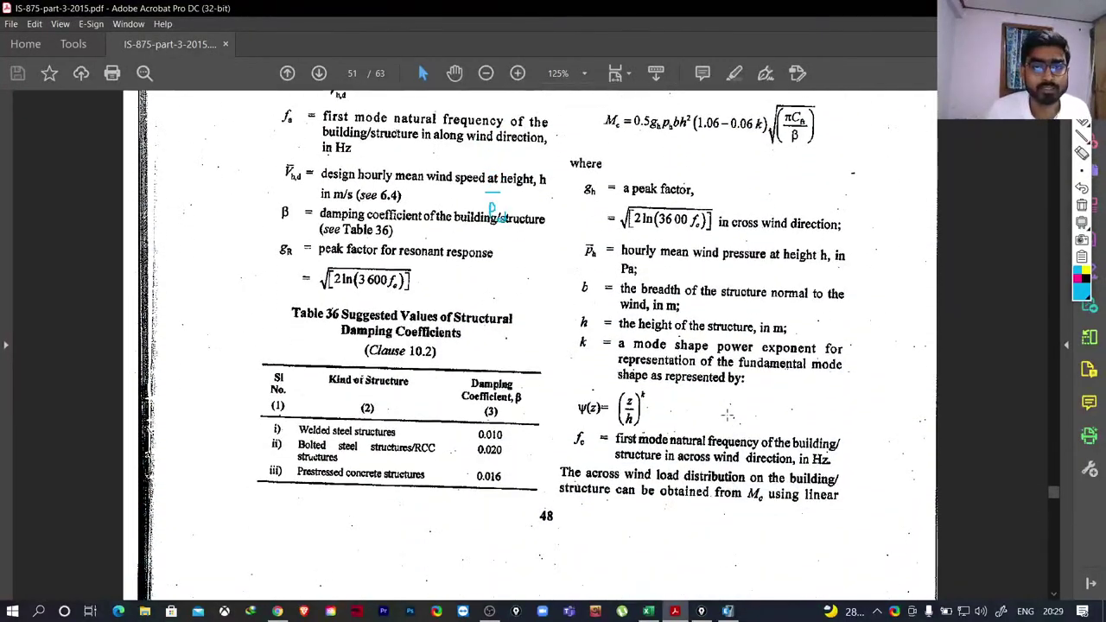
scroll(718, 411, down, 12)
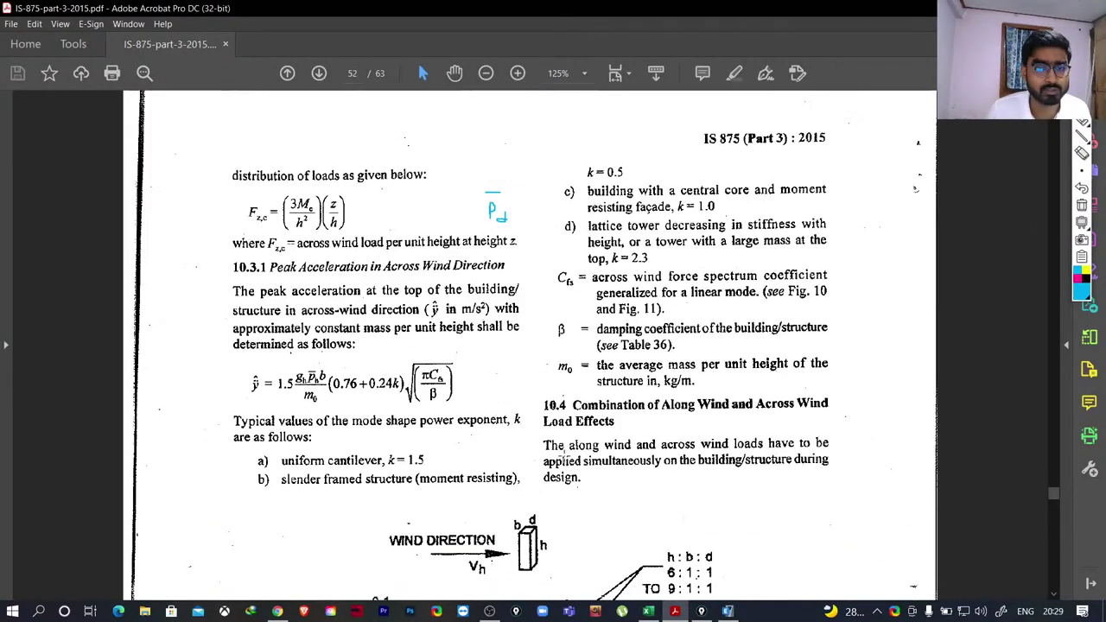
Review the Mc term definitions on page 48, clear the handwritten annotation, and return to the across wind load distribution formula.
scroll(563, 455, up, 12)
scroll(563, 455, up, 2)
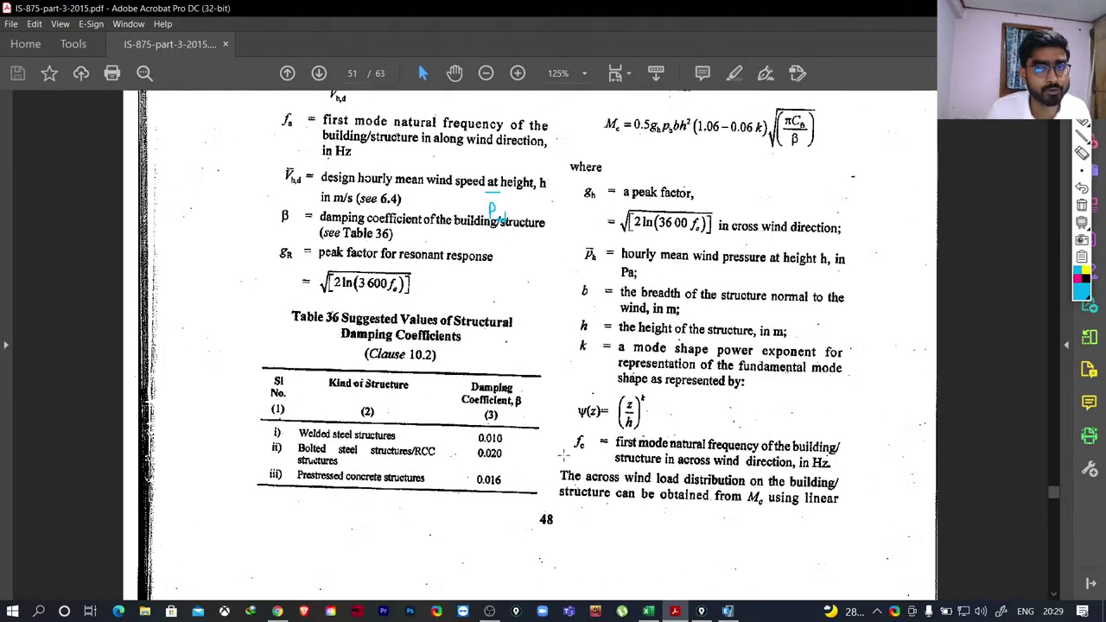
scroll(633, 350, up, 1)
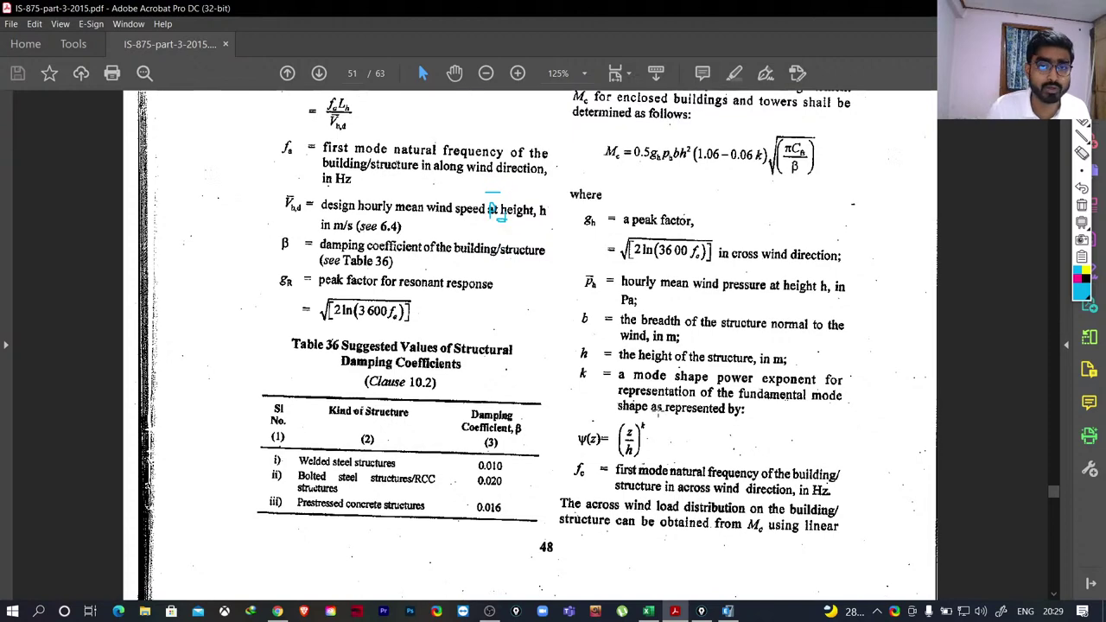
scroll(497, 212, up, 1)
scroll(662, 420, up, 1)
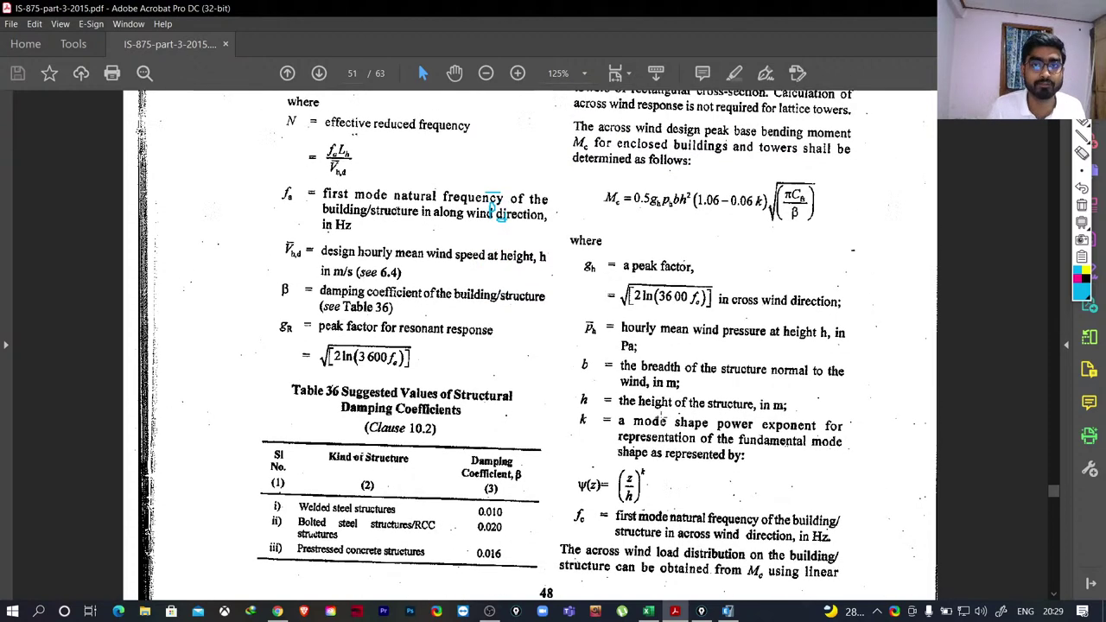
scroll(662, 420, down, 10)
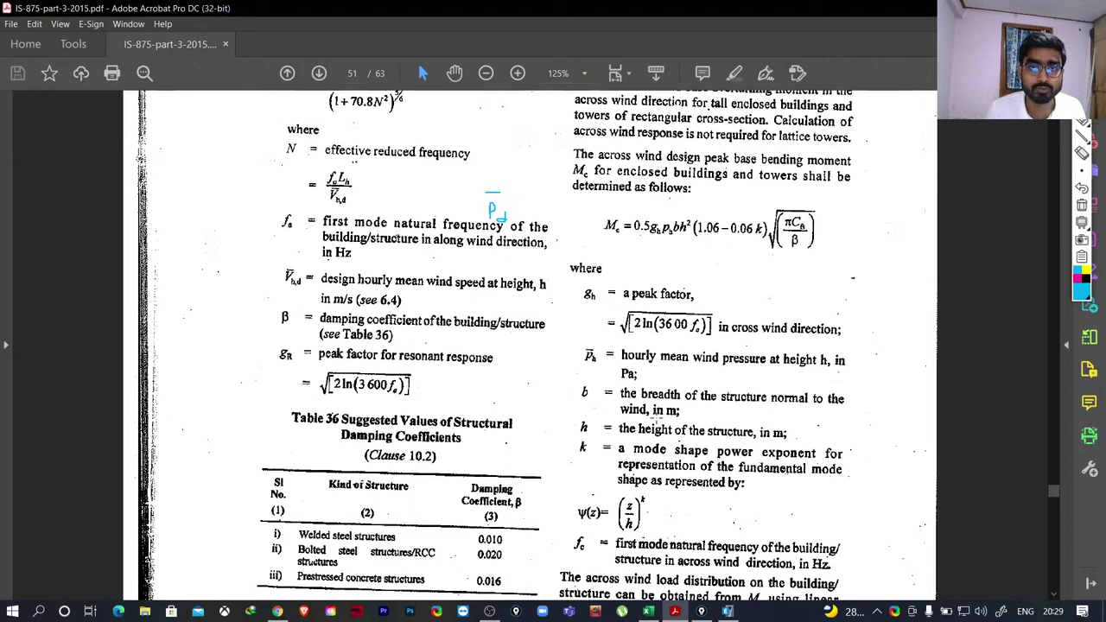
click(1082, 204)
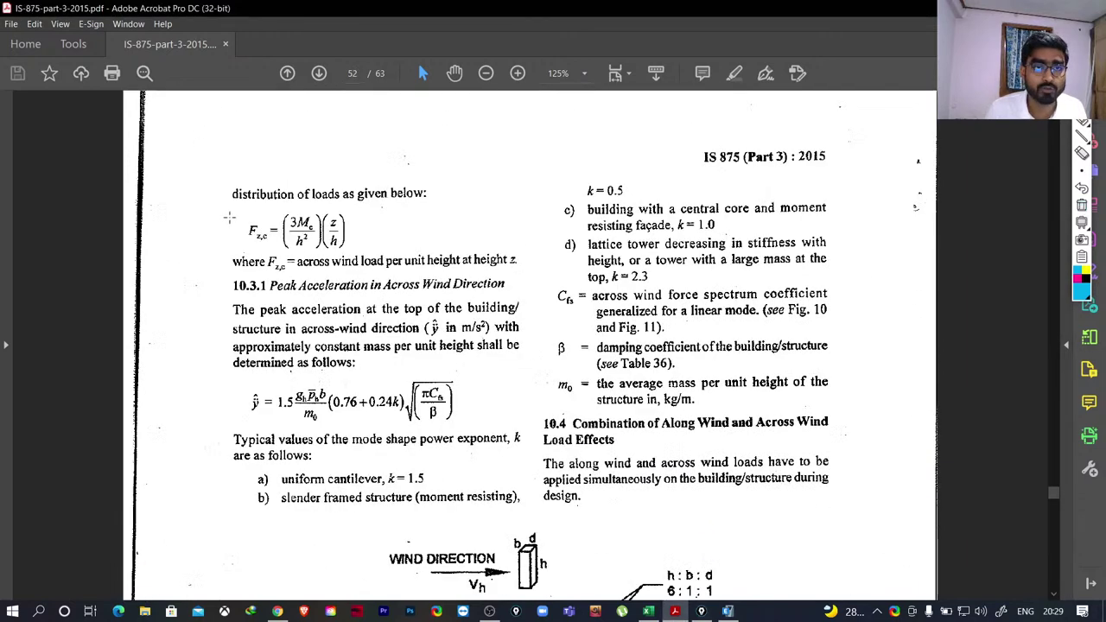
Examine the across wind load formula Fz,c and its 3Mc/h² and z/h terms.
click(259, 233)
click(239, 210)
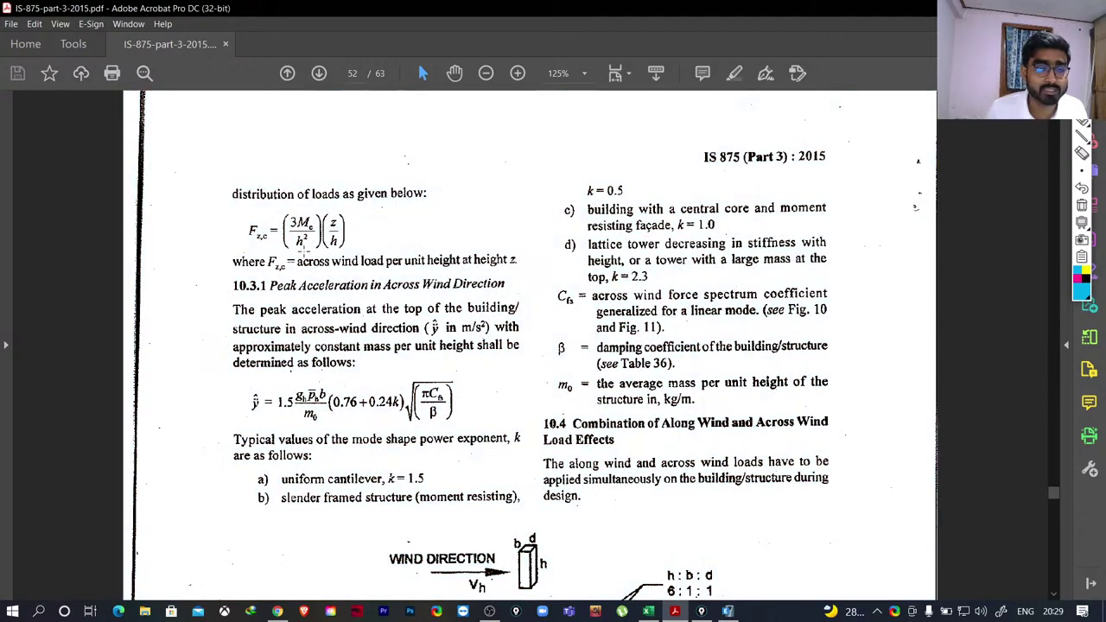
drag(292, 233, 307, 247)
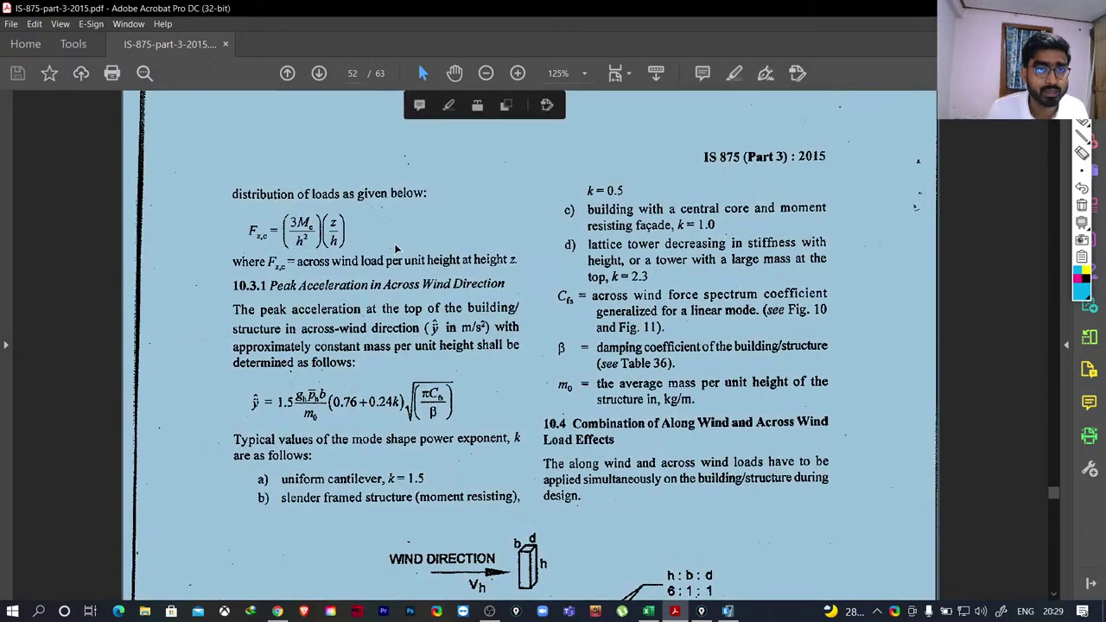
click(337, 248)
click(341, 226)
click(345, 230)
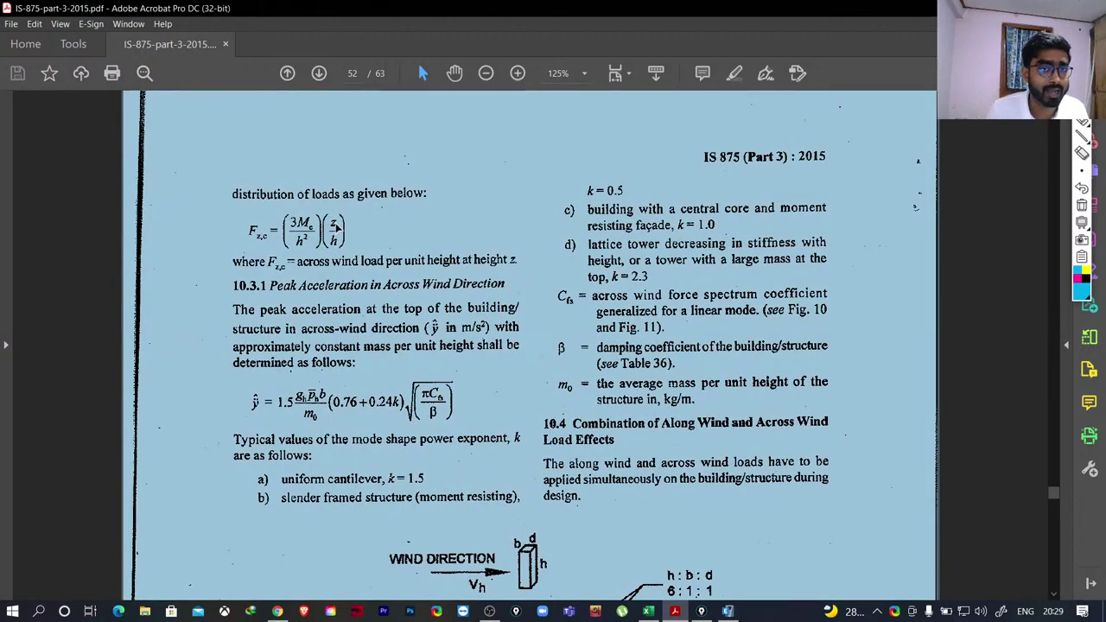
click(366, 246)
click(372, 247)
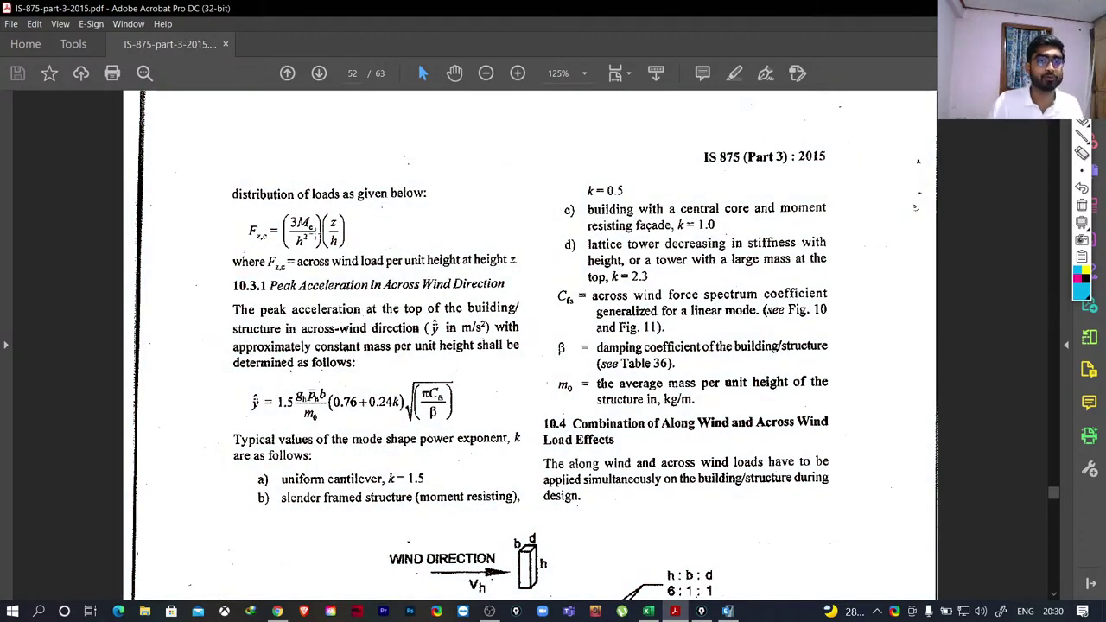
click(310, 227)
Go back to clause 10.3 on page 48 and examine the terms of the Mc base bending moment formula.
scroll(519, 256, up, 10)
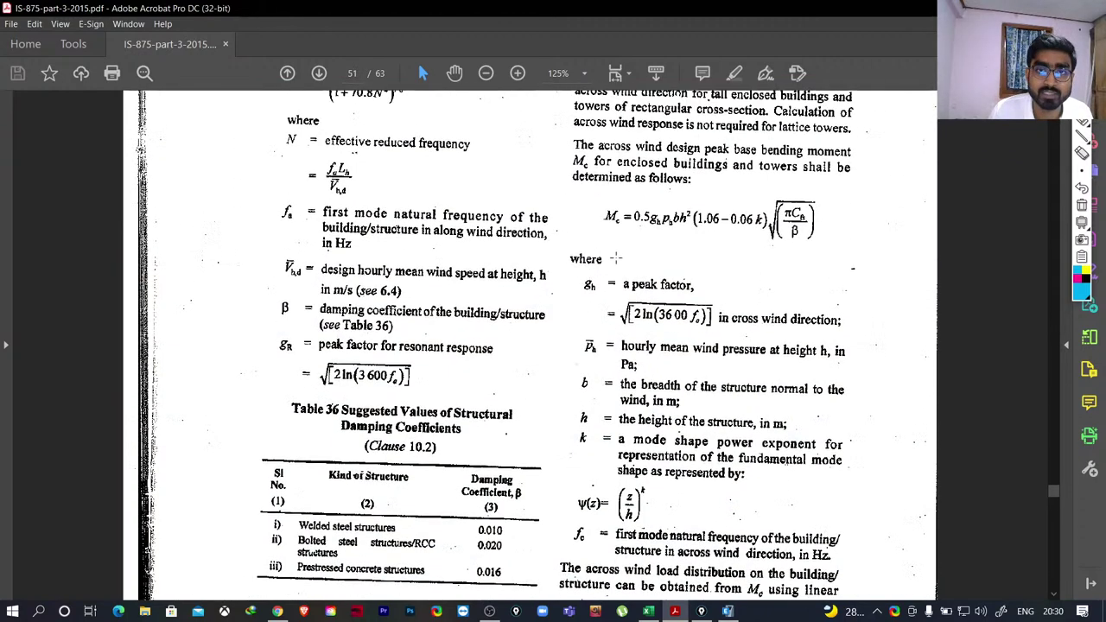
drag(635, 199, 804, 247)
click(607, 194)
click(662, 224)
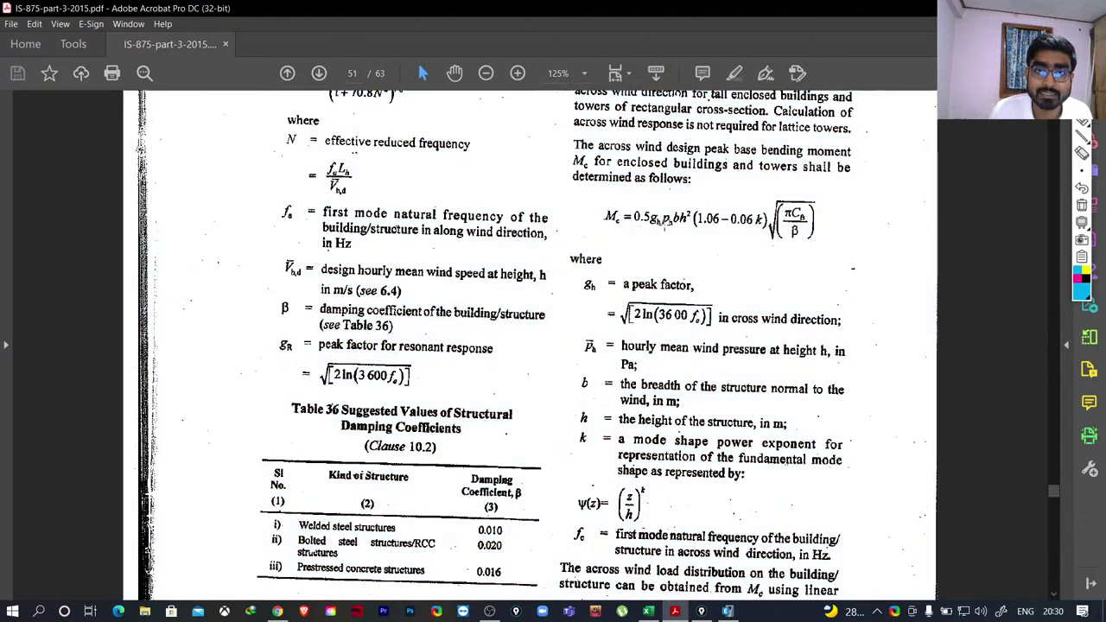
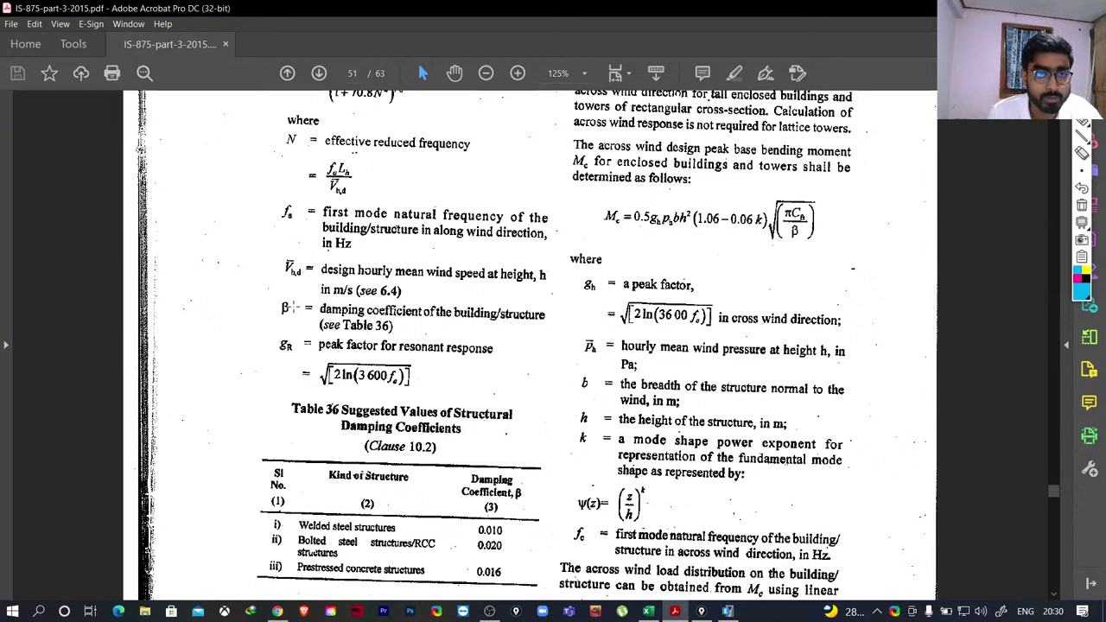
Examine the definition of the across wind peak factor gh and compare it with the resonant peak factor gR.
click(581, 344)
click(591, 292)
drag(577, 277, 855, 334)
drag(260, 337, 530, 395)
drag(579, 270, 856, 343)
click(698, 322)
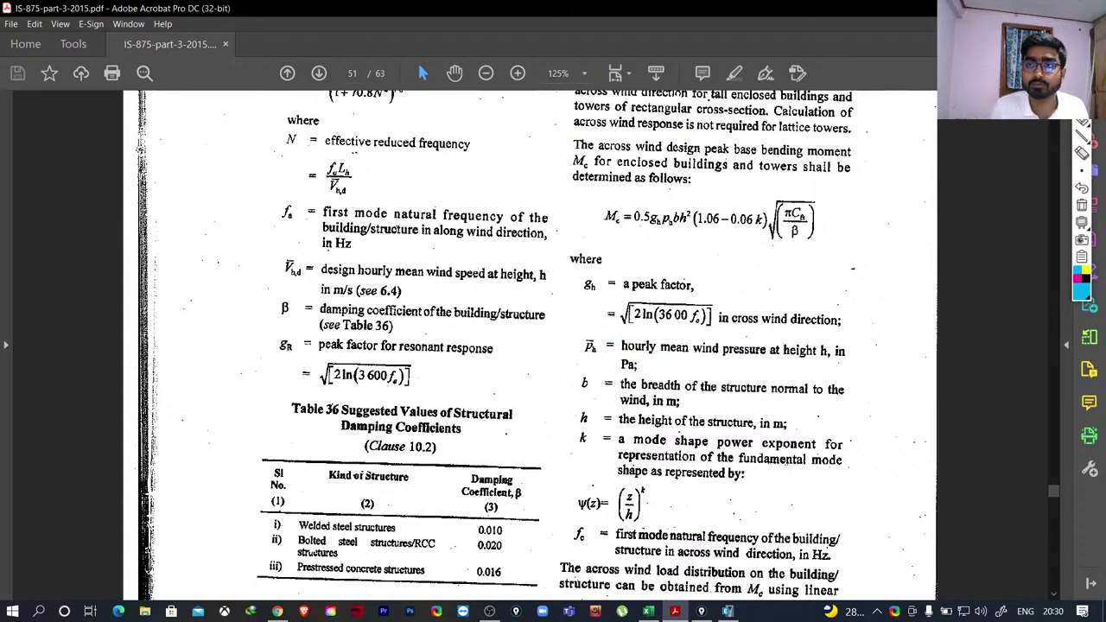
Sketch a building plan beside the Mc formula with an along arrow marked with a circled x and a perpendicular arrow labelled across.
click(1082, 125)
mouse_move(953, 215)
mouse_down()
mouse_move(960, 285)
mouse_move(1006, 273)
mouse_move(961, 284)
mouse_up()
drag(876, 278, 923, 259)
mouse_move(828, 284)
mouse_down()
mouse_move(833, 303)
mouse_move(852, 273)
mouse_up()
mouse_move(776, 298)
mouse_down()
mouse_move(821, 269)
mouse_move(926, 163)
mouse_up()
drag(946, 126, 958, 171)
drag(949, 154, 966, 150)
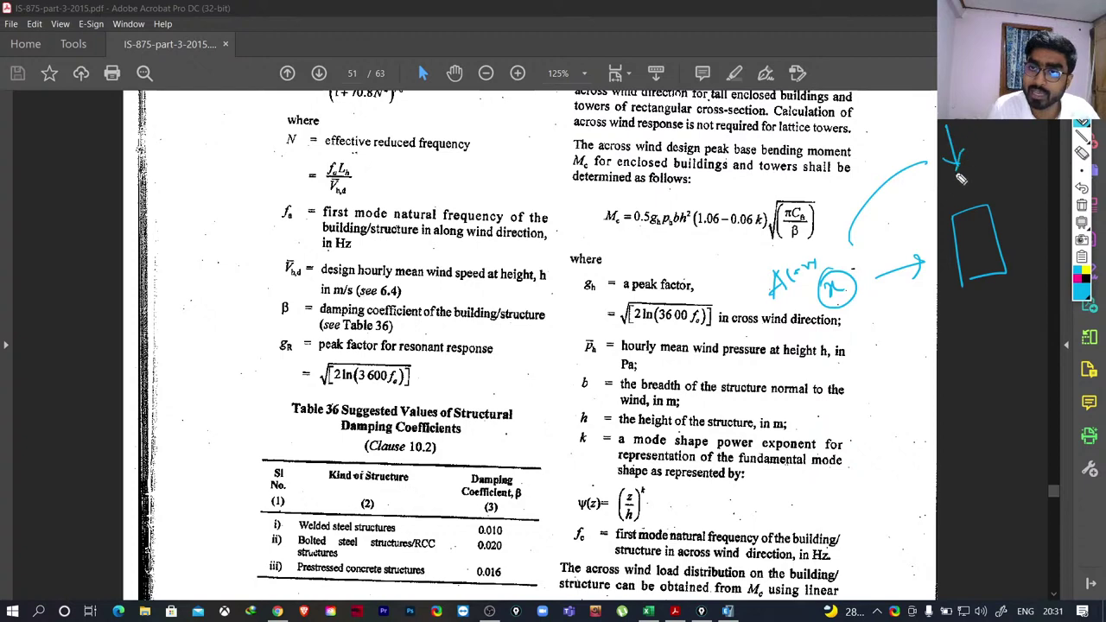
drag(890, 134, 936, 102)
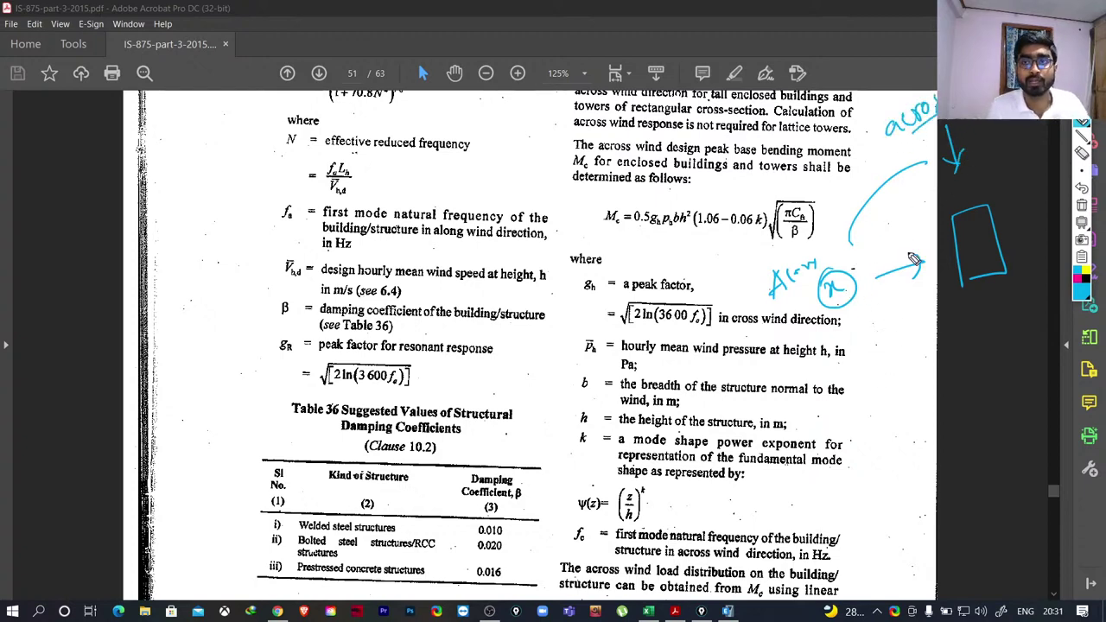
mouse_move(954, 128)
mouse_down()
mouse_move(960, 169)
mouse_move(973, 152)
mouse_move(958, 190)
mouse_up()
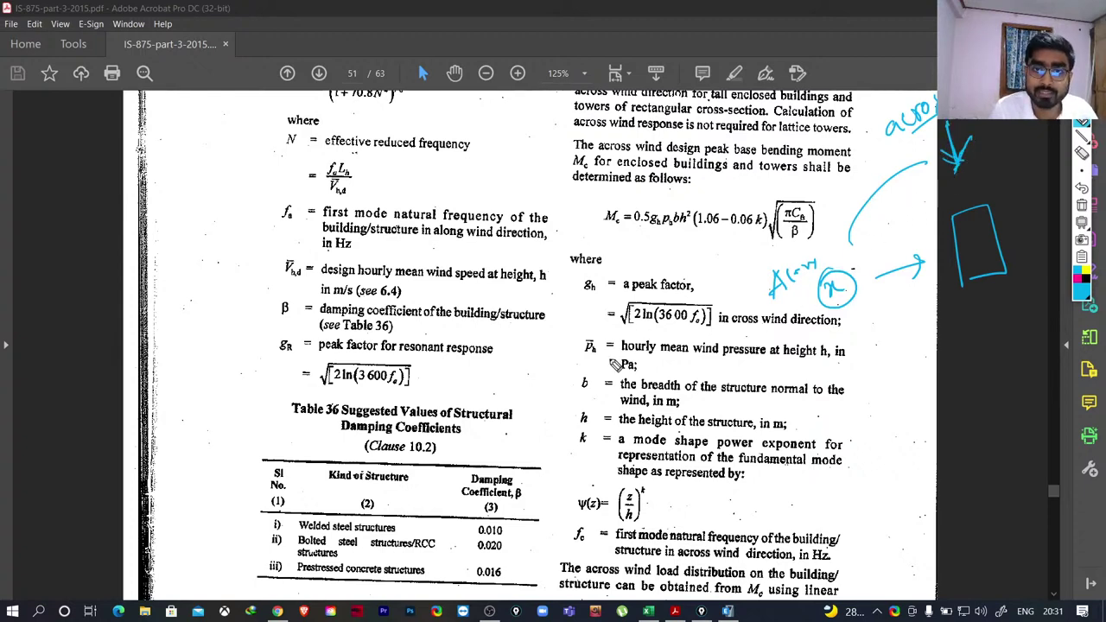
Underline gh, circle fc in the peak factor formula, and add a second across wind arrow above the sketched building plan.
drag(586, 297, 603, 283)
mouse_move(700, 306)
mouse_down()
mouse_move(690, 326)
mouse_move(704, 304)
mouse_up()
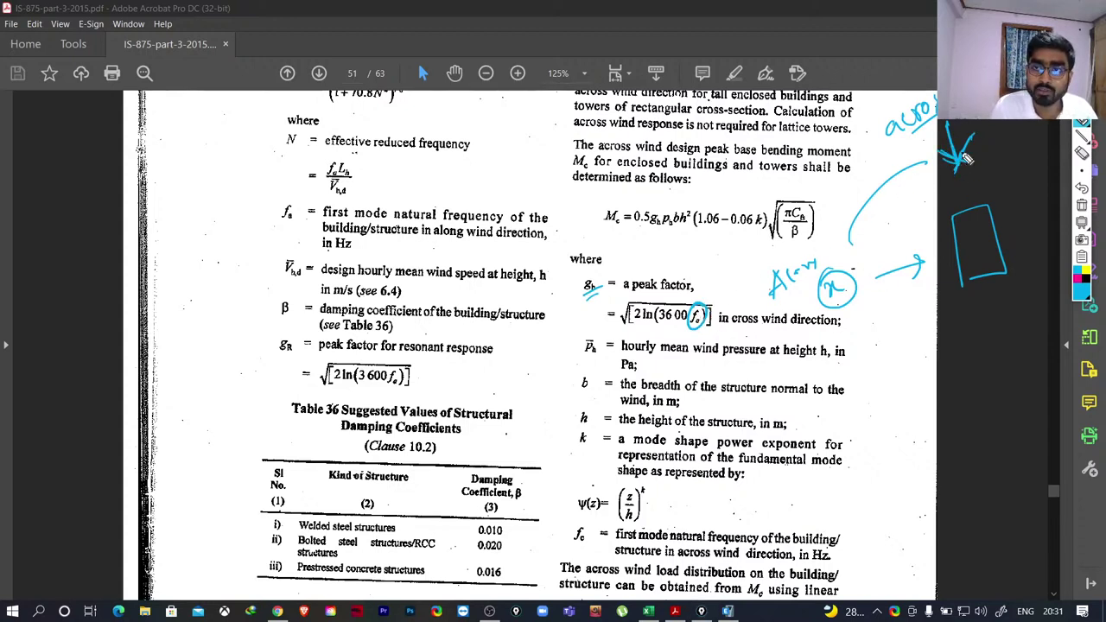
drag(990, 143, 1001, 130)
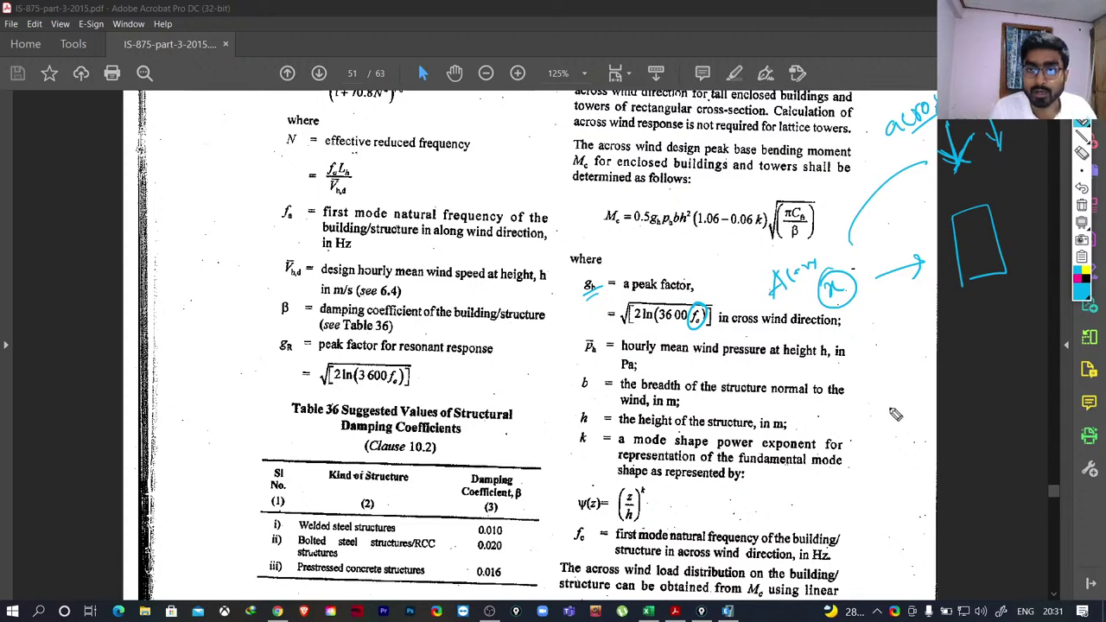
Handwrite the Y-direction time period as Y = 2.367 below the building sketch.
mouse_move(886, 390)
mouse_down()
mouse_move(901, 406)
mouse_move(925, 383)
mouse_up()
drag(917, 394, 929, 388)
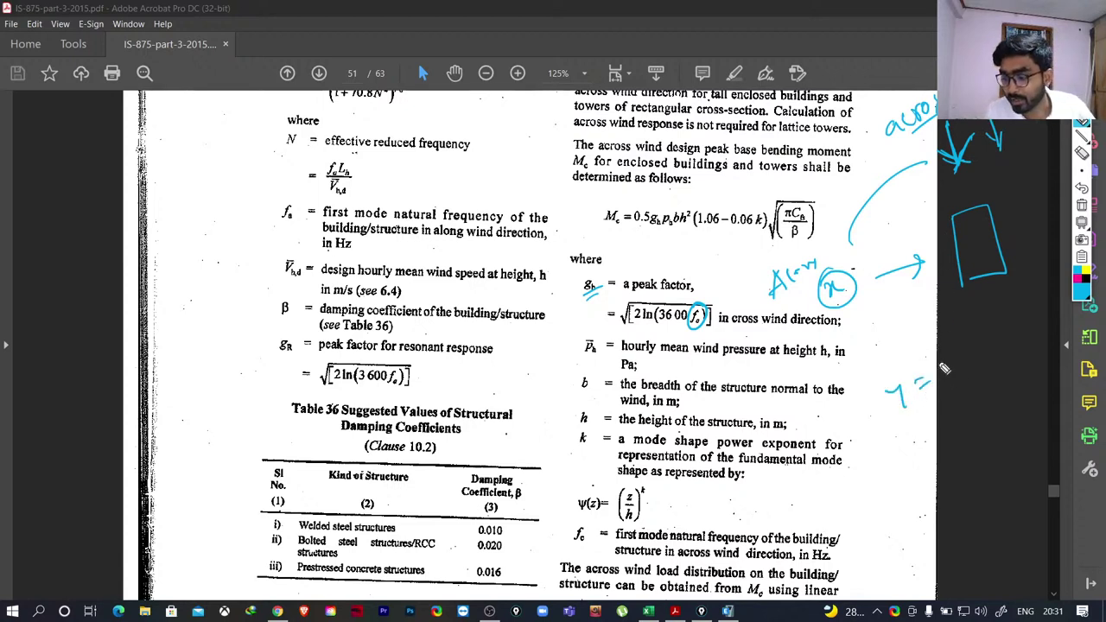
click(955, 348)
mouse_move(943, 358)
mouse_down()
mouse_move(961, 370)
mouse_move(994, 332)
mouse_up()
drag(1008, 322, 1025, 304)
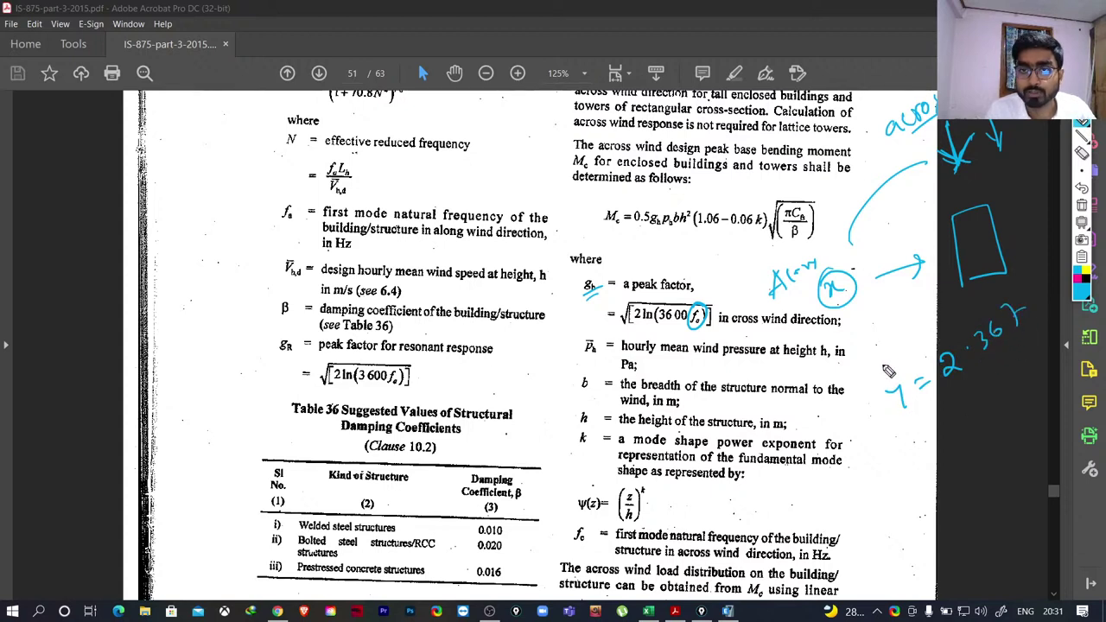
Handwrite the natural frequency expression 1/2.367 with its frequency symbol below the time period note, and underline it twice.
drag(890, 445, 888, 484)
mouse_move(895, 479)
mouse_down()
mouse_move(906, 449)
mouse_move(918, 474)
mouse_up()
drag(955, 399, 959, 417)
mouse_move(929, 440)
mouse_down()
mouse_move(973, 415)
mouse_move(964, 456)
mouse_move(983, 439)
mouse_up()
click(972, 441)
mouse_move(997, 416)
mouse_down()
mouse_move(994, 432)
mouse_move(1013, 427)
mouse_up()
drag(977, 477, 994, 463)
drag(981, 484, 1004, 470)
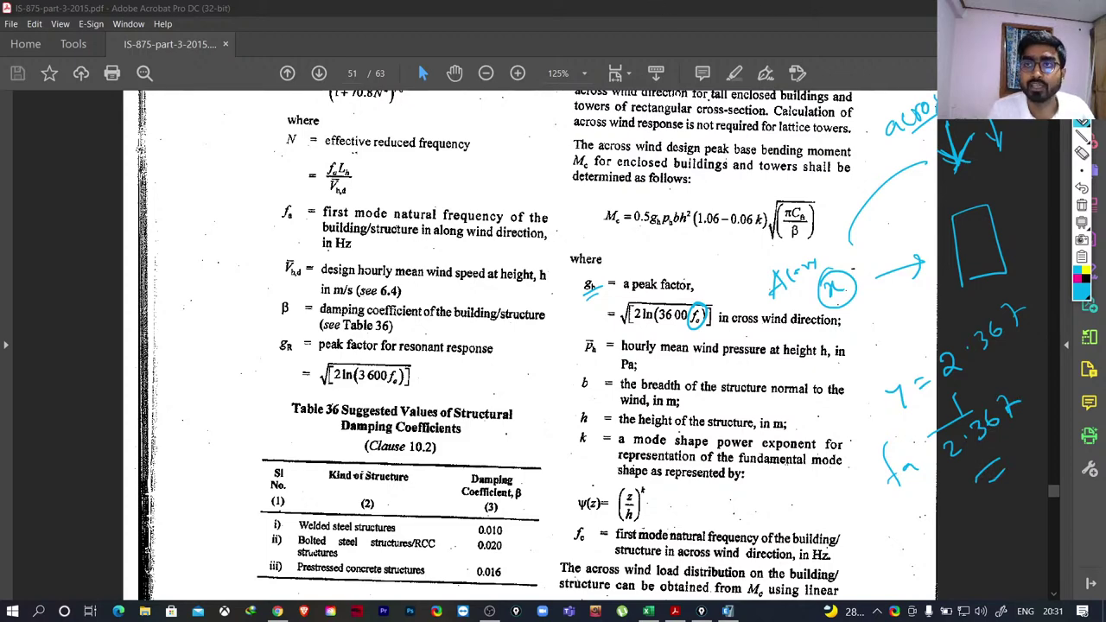
Switch to the wind gust workbook in Excel and set the first mode time period Ty on the Y-direction sheet to 2.367 sec.
click(647, 611)
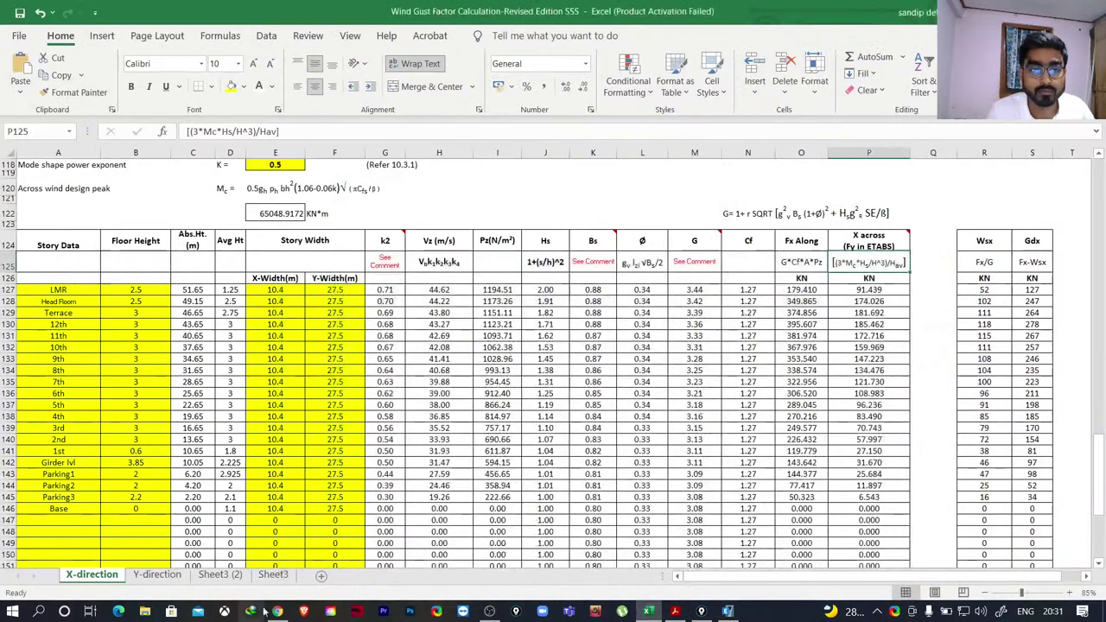
click(157, 575)
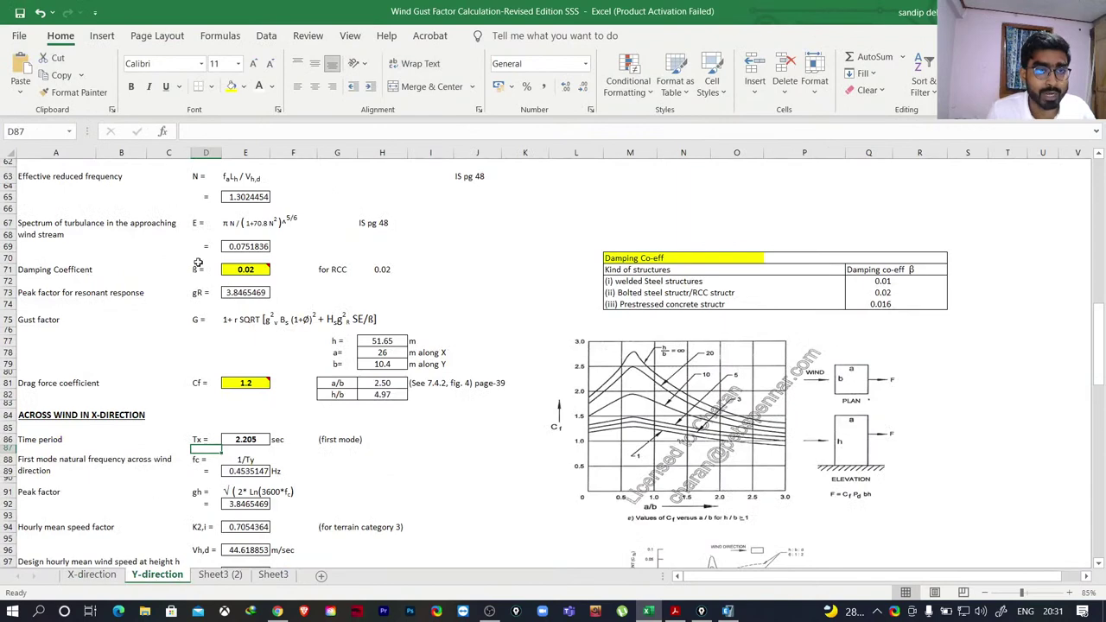
scroll(245, 324, up, 11)
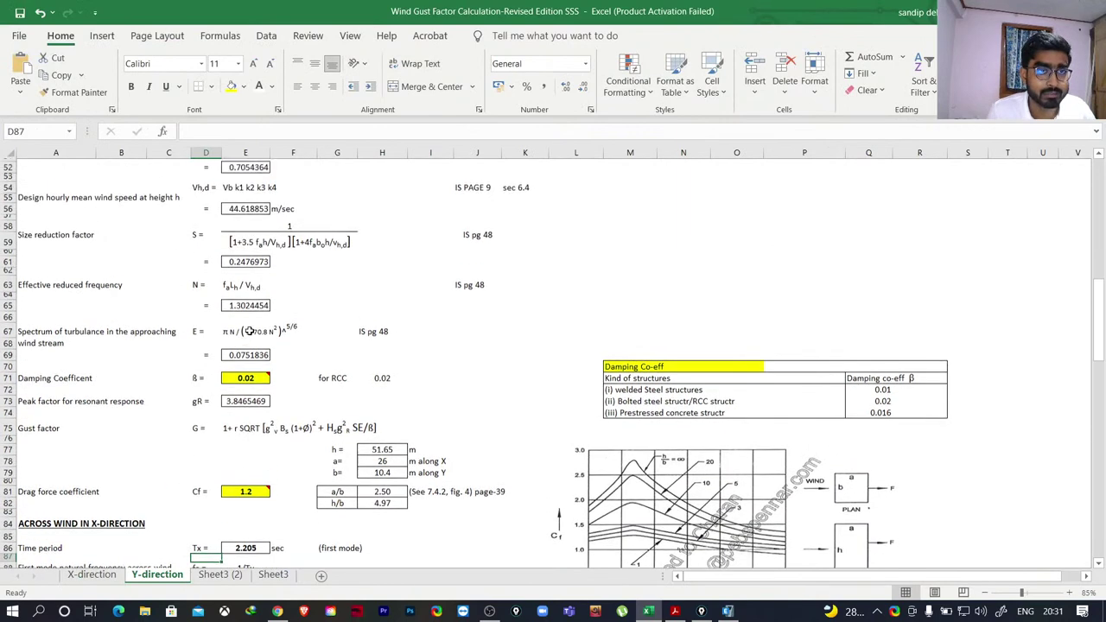
click(241, 348)
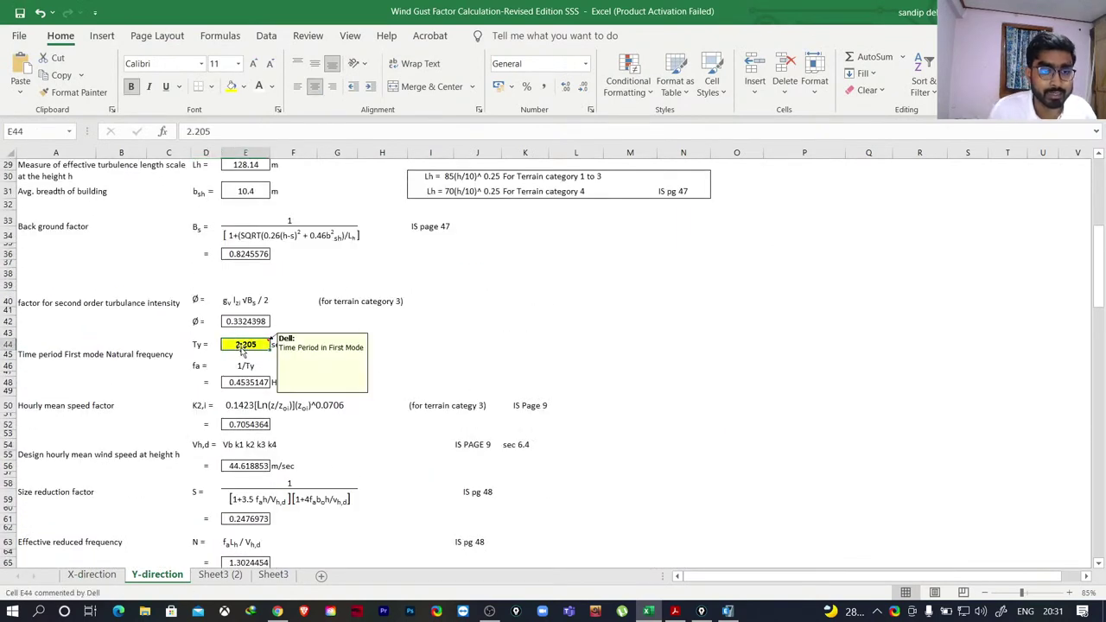
text(2.367)
key(Return)
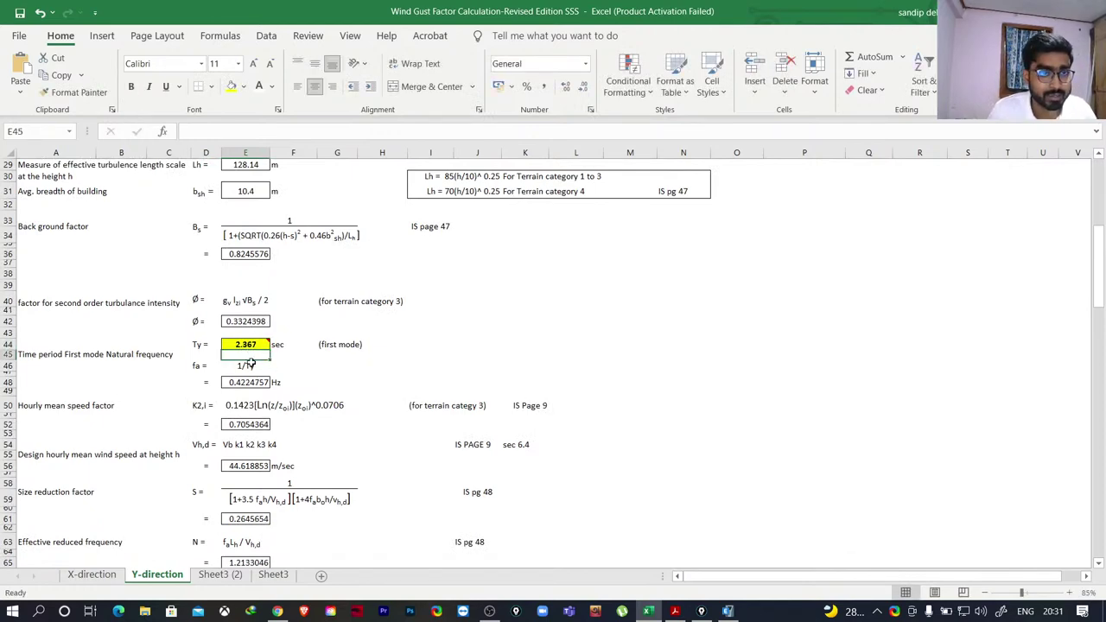
On the X-direction sheet, compare the across wind time period Ty and frequency fc with the along wind Tx and fa.
click(92, 575)
scroll(274, 354, up, 10)
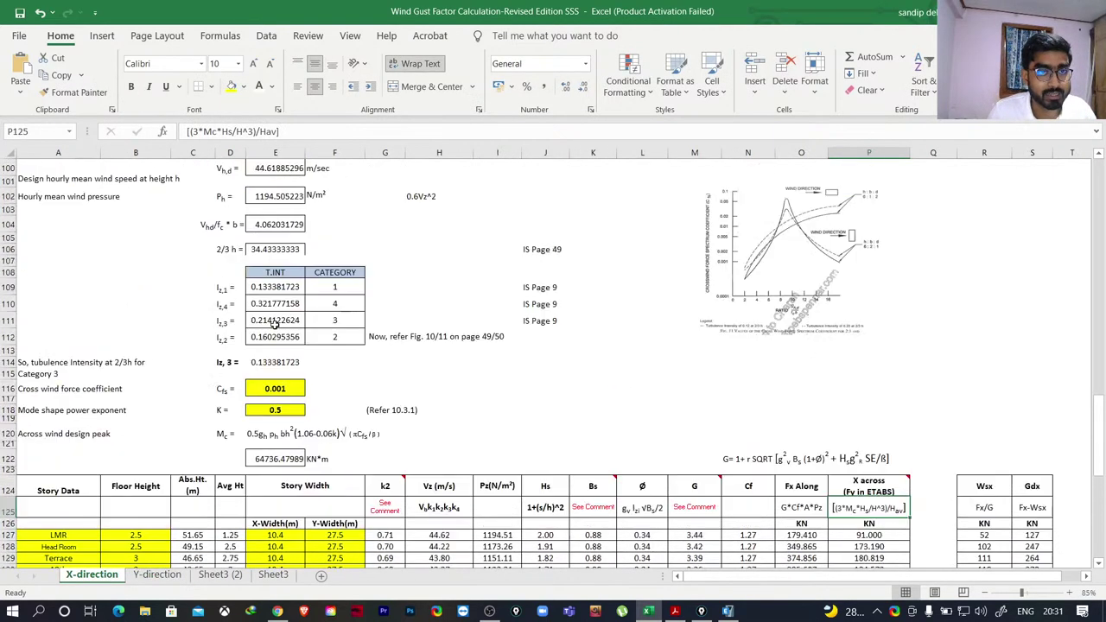
scroll(274, 322, up, 2)
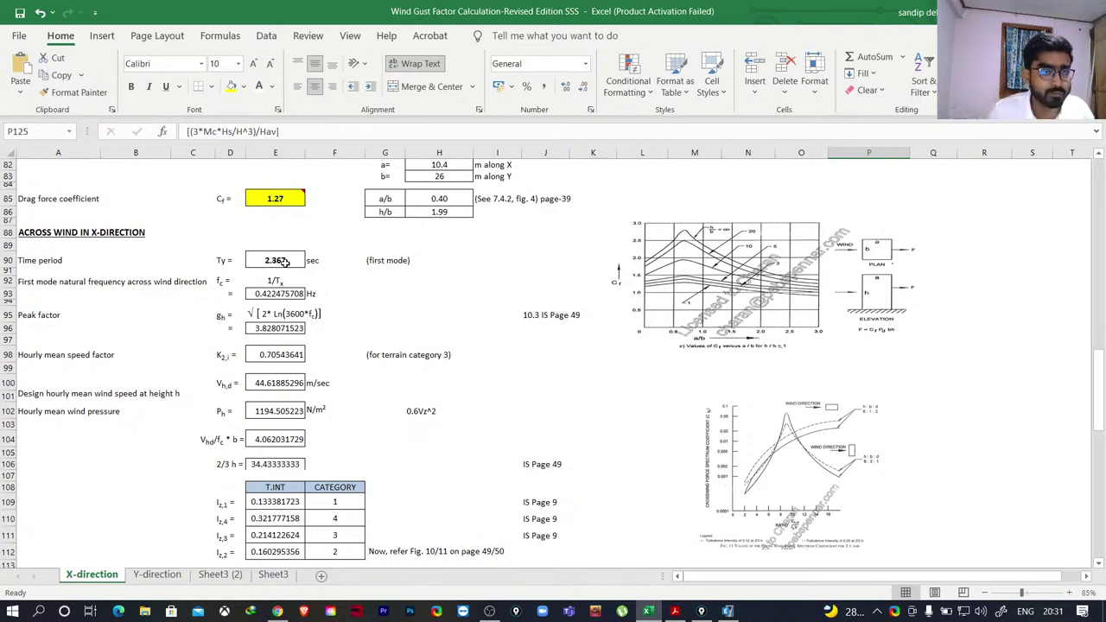
scroll(285, 266, up, 14)
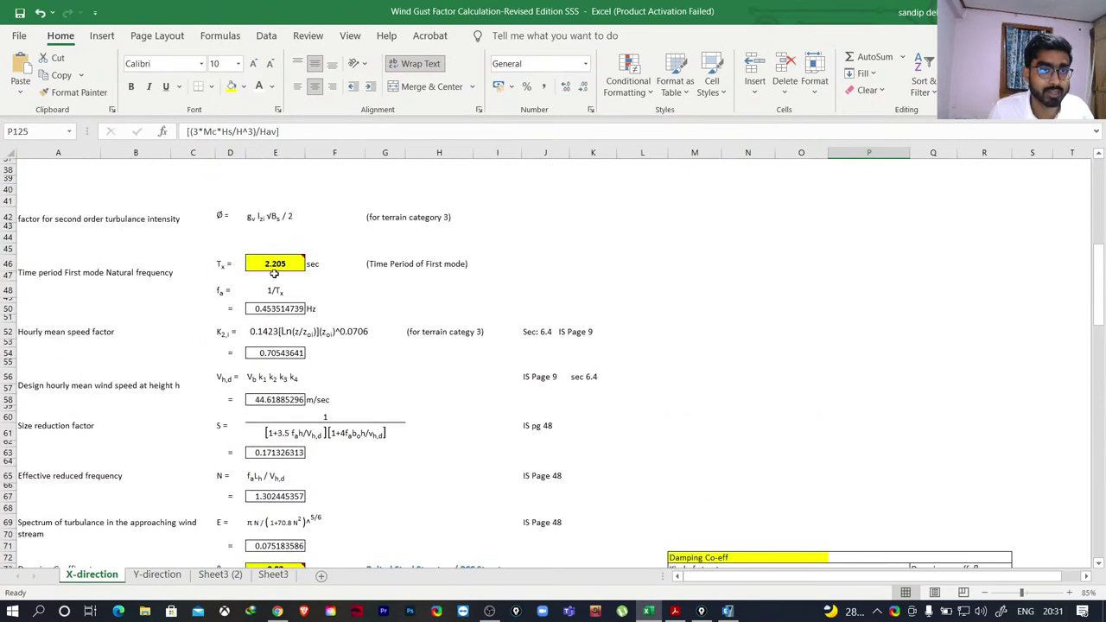
scroll(285, 268, down, 10)
scroll(282, 278, down, 2)
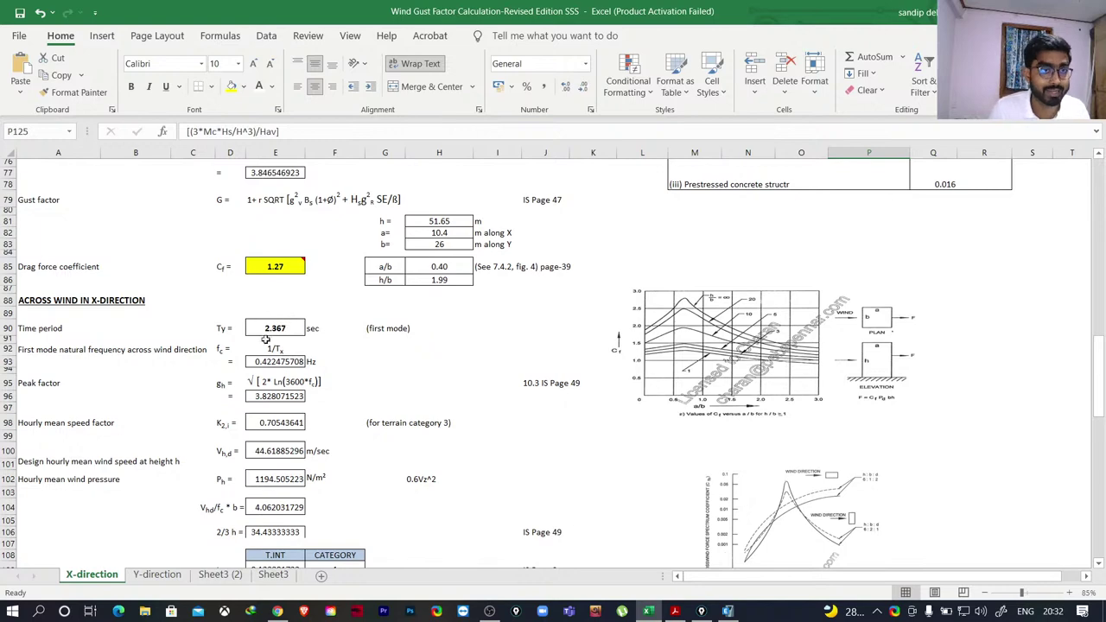
scroll(208, 330, down, 1)
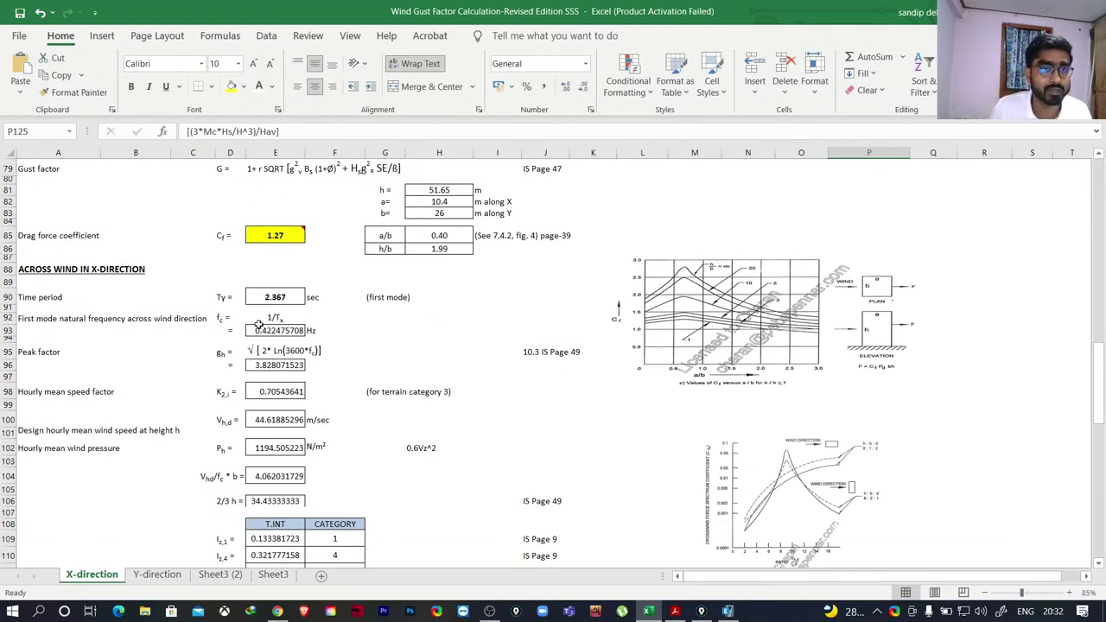
Switch to the IS-875 PDF in Acrobat and review the definition of hourly mean wind pressure ph at height h.
click(676, 612)
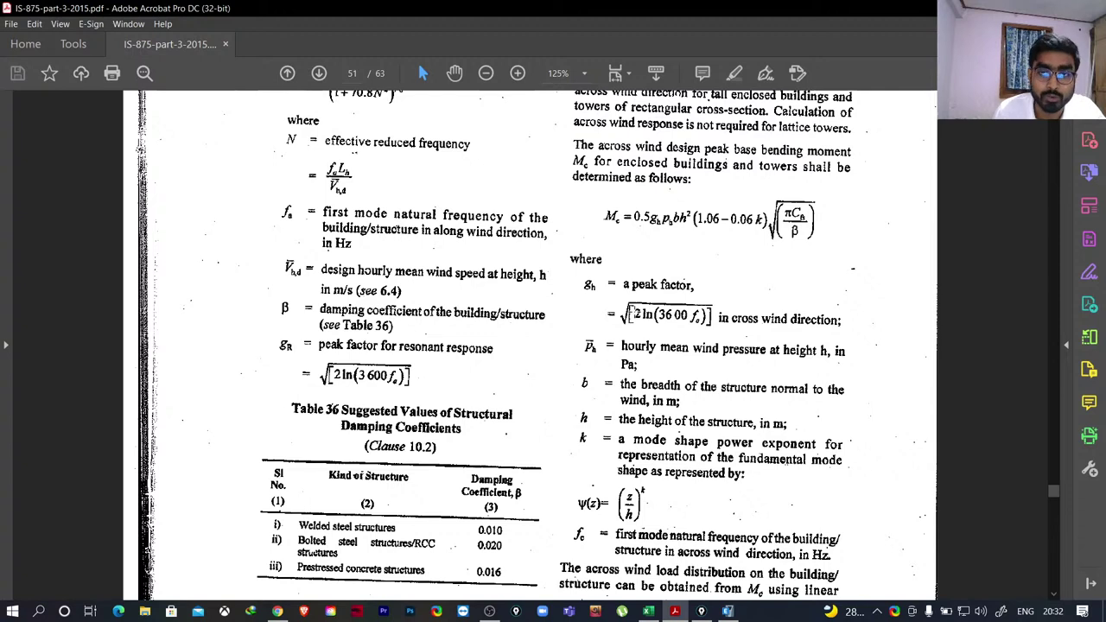
mouse_move(576, 343)
mouse_down()
mouse_move(644, 366)
mouse_move(865, 389)
mouse_move(860, 376)
mouse_move(562, 345)
mouse_up()
scroll(620, 364, down, 1)
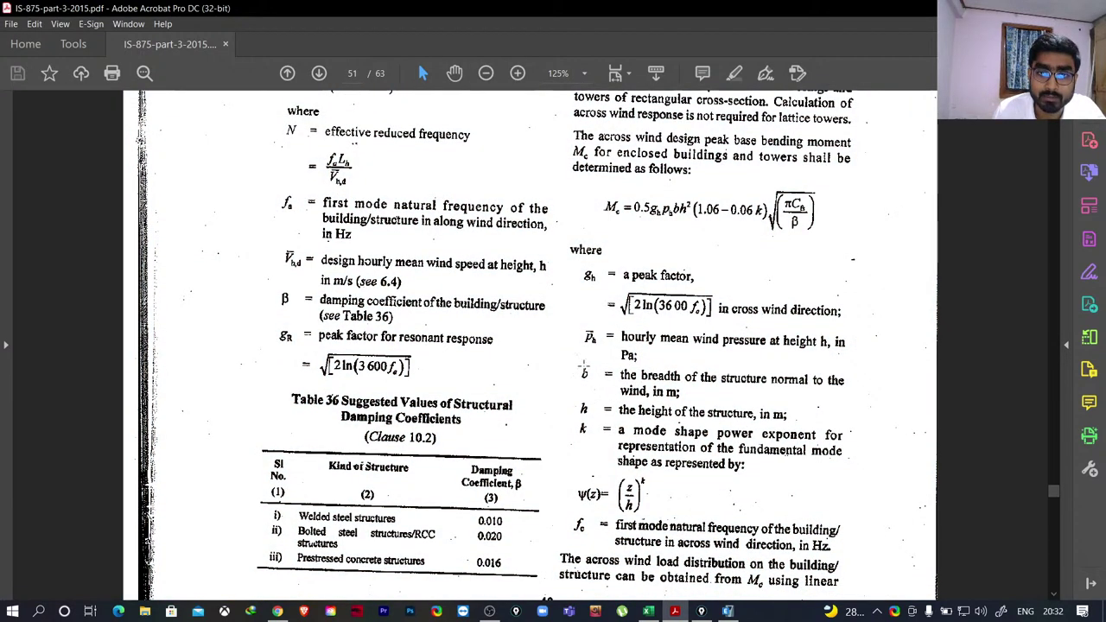
scroll(621, 394, down, 1)
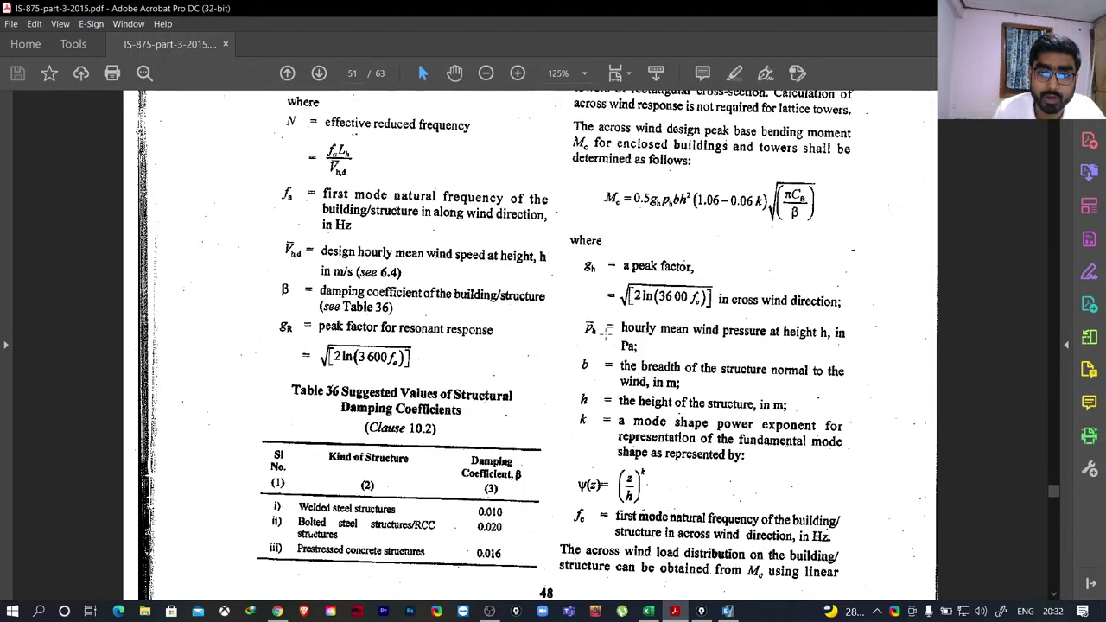
Return to the Excel workbook, inspect the formula of the hourly mean wind pressure Ph, and compare it with the story table's Pz column.
click(648, 611)
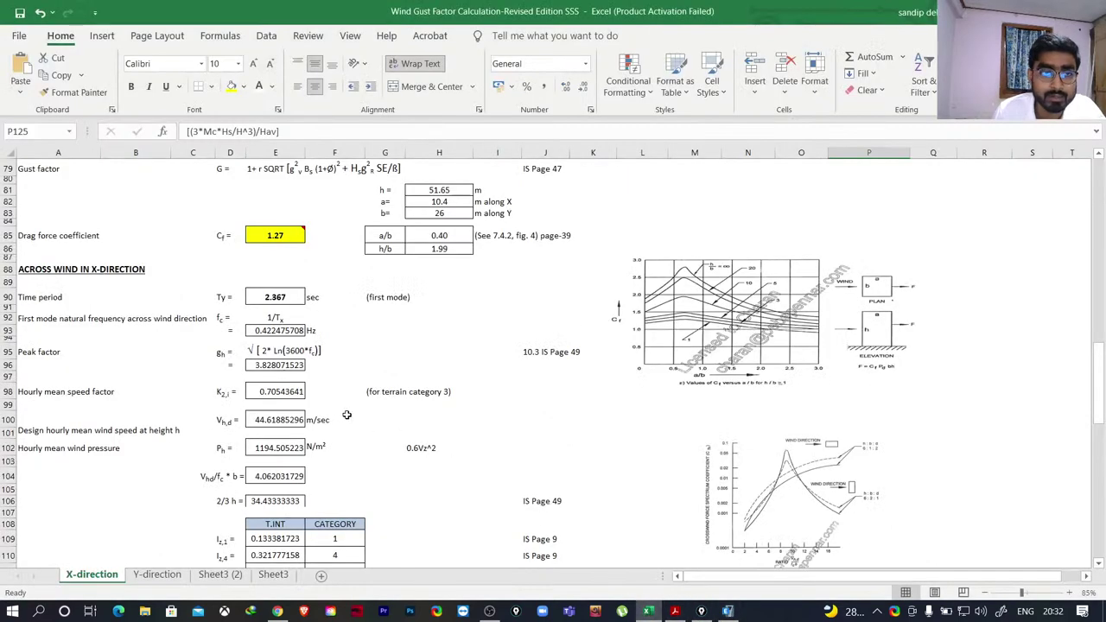
scroll(181, 423, down, 1)
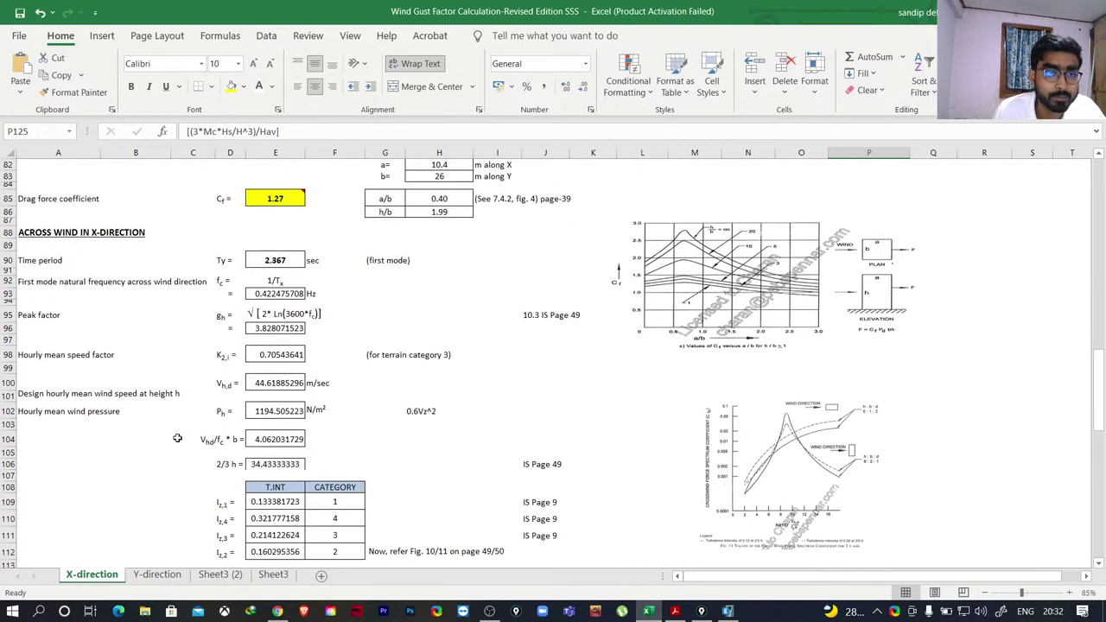
click(273, 413)
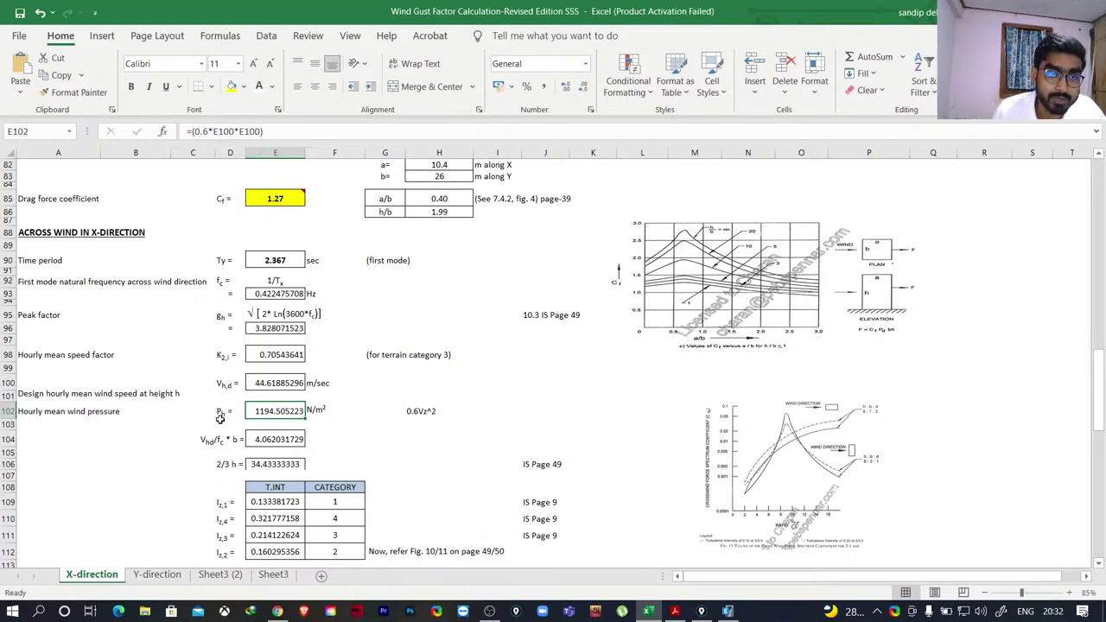
scroll(419, 410, down, 9)
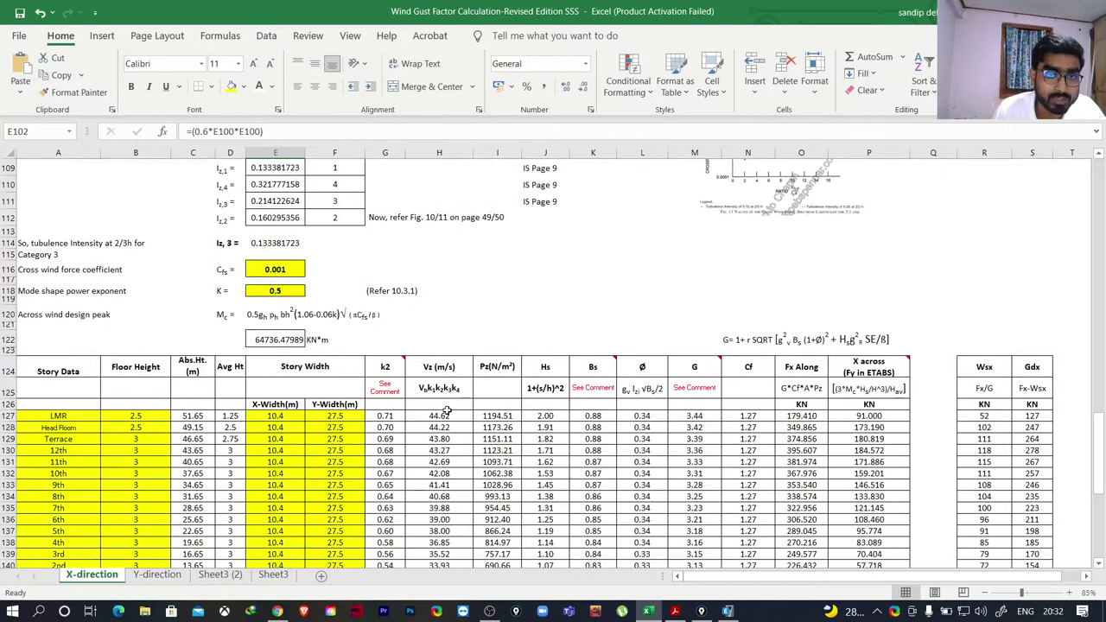
scroll(527, 356, up, 5)
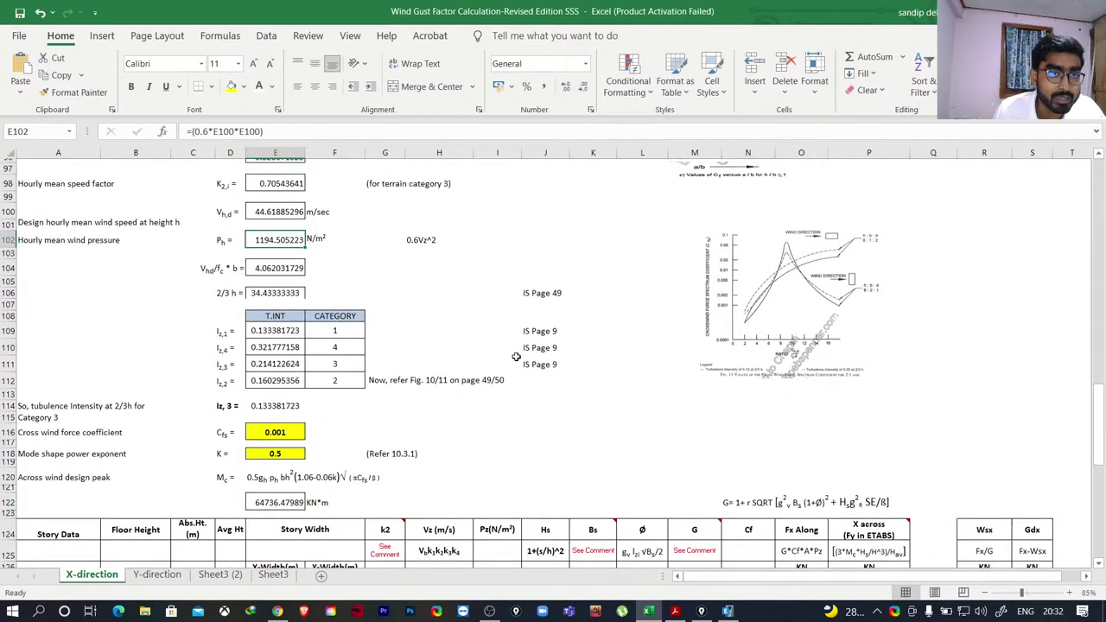
scroll(181, 346, up, 2)
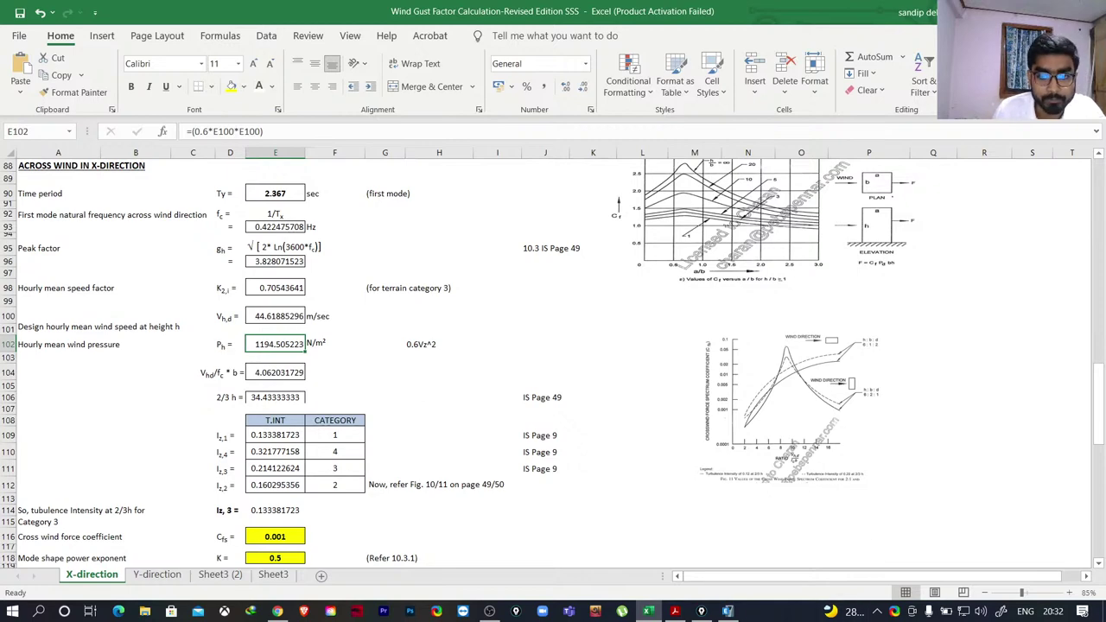
Switch back to the IS-875 PDF and examine the definition of b, the breadth of the structure normal to the wind.
click(676, 612)
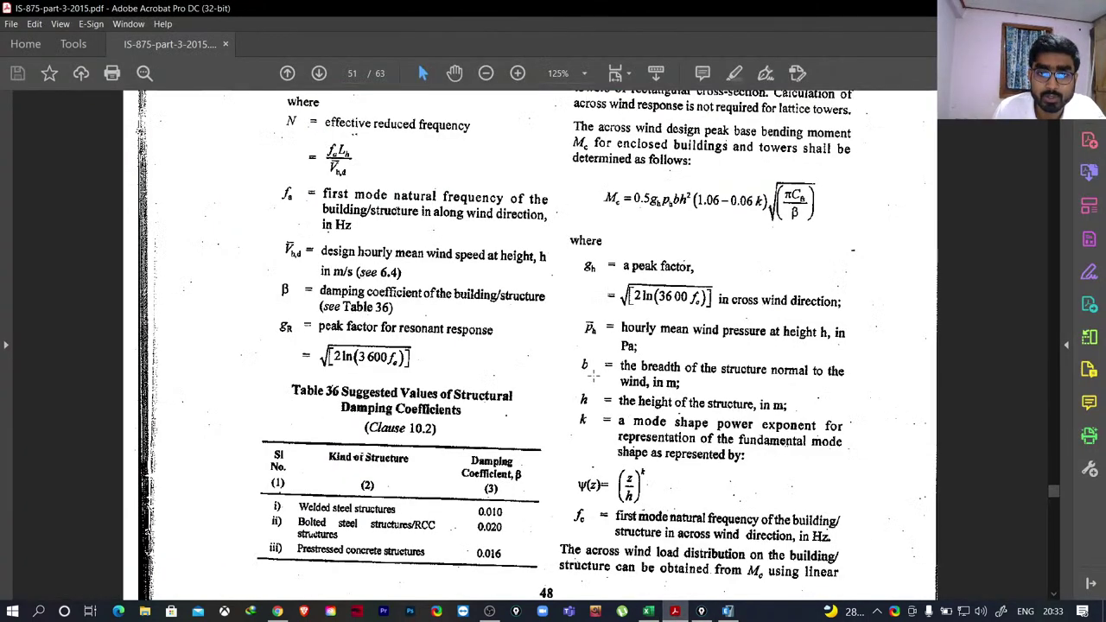
drag(574, 355, 569, 396)
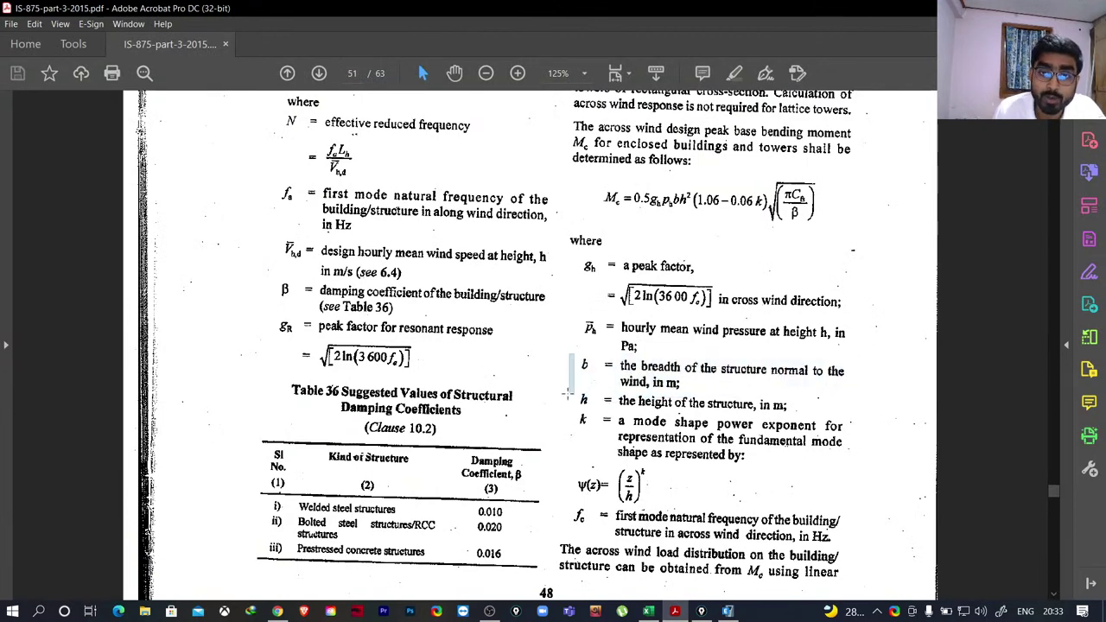
click(714, 389)
click(696, 364)
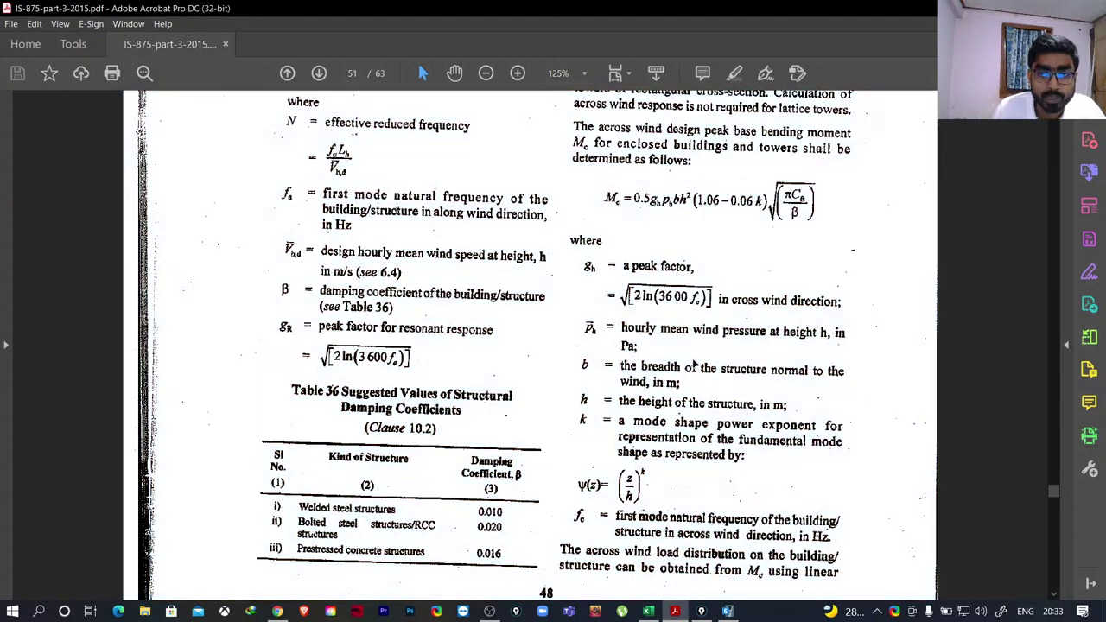
Return to the across wind section of the X-direction sheet in Excel and clear all handwritten annotations from the screen.
click(648, 611)
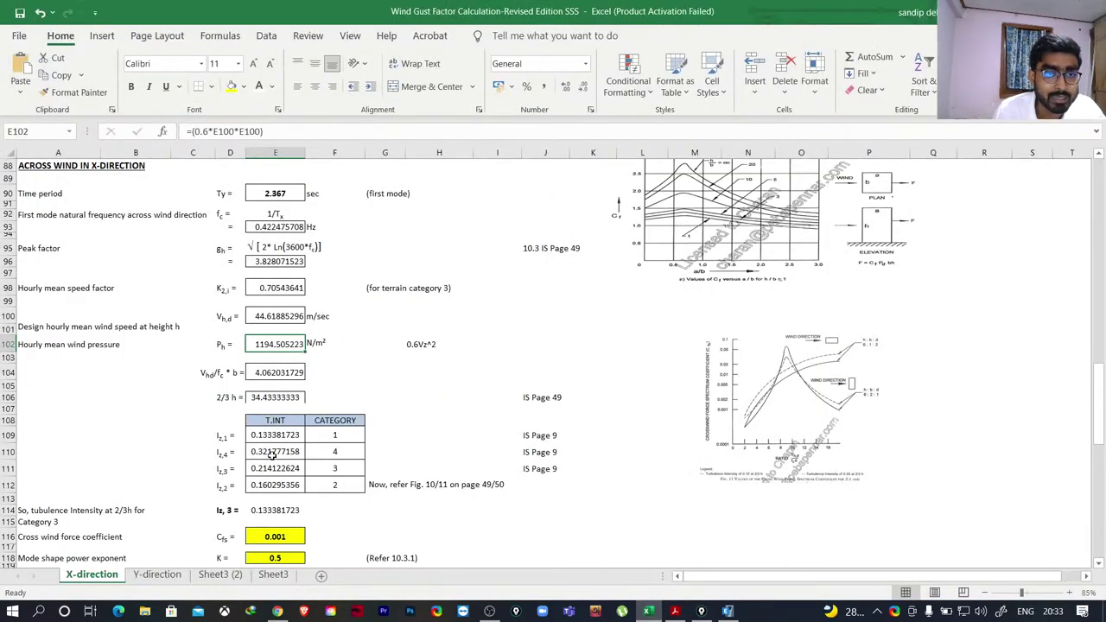
scroll(344, 365, up, 1)
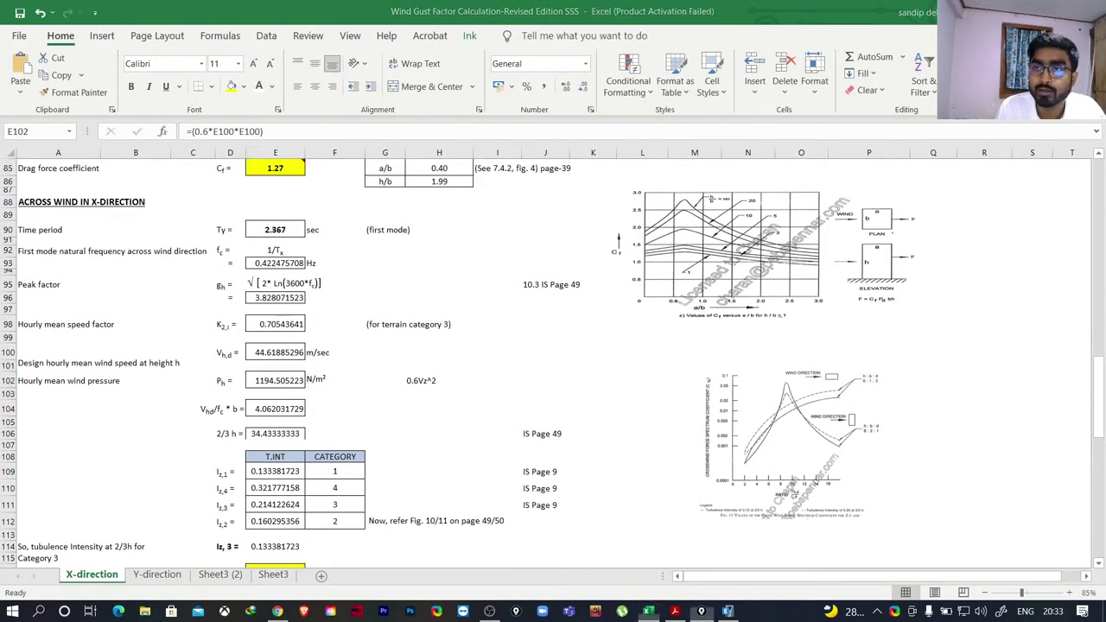
key(ctrl+shift+1)
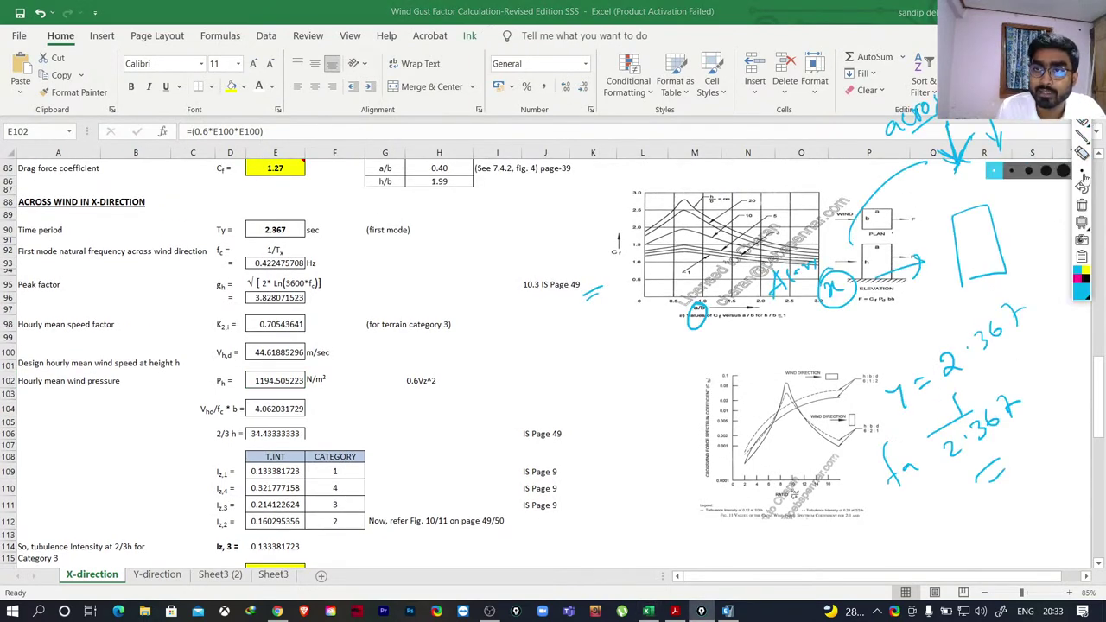
click(1081, 205)
scroll(967, 332, up, 1)
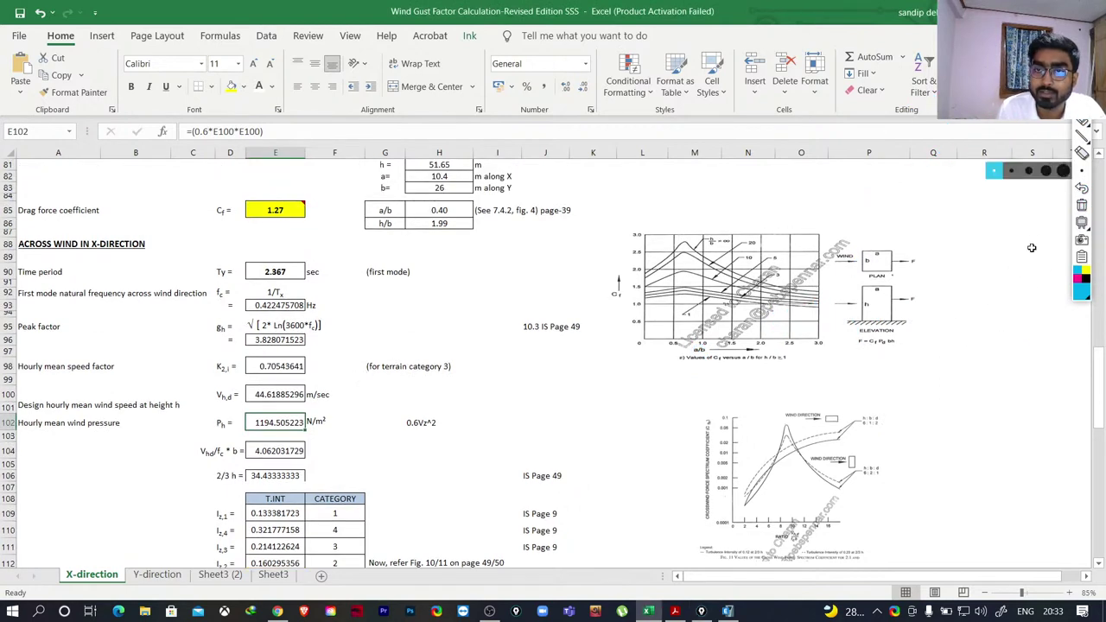
Switch to the Y-direction sheet and sketch a building plan with an along-wind arrow, a perpendicular wind arrow and both breadths labelled b.
key(ctrl+Page_Down)
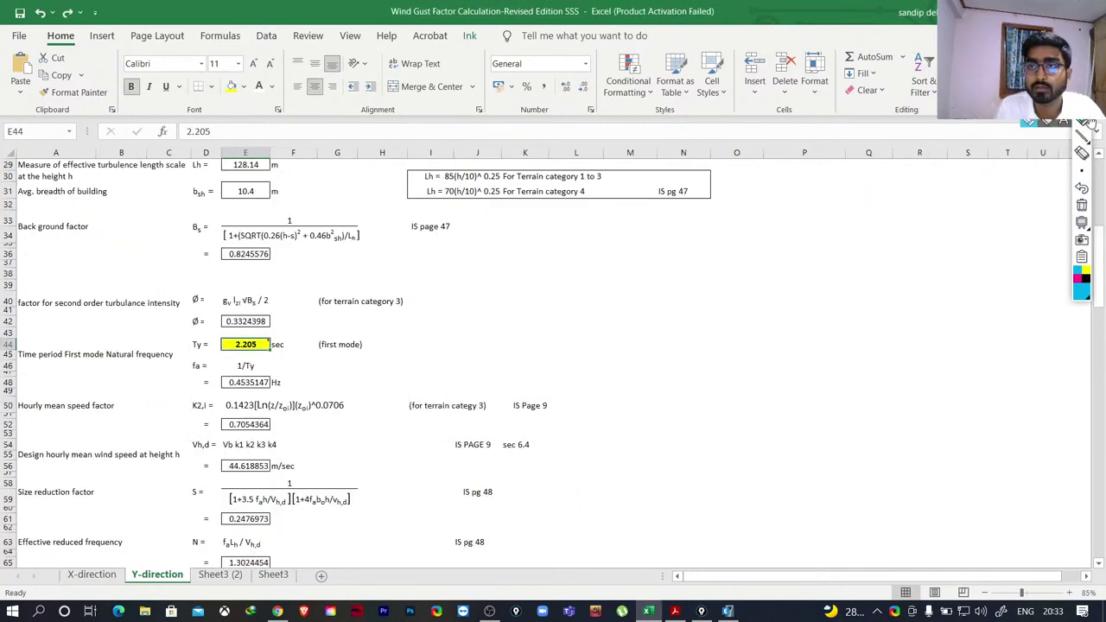
mouse_move(881, 268)
mouse_down()
mouse_move(885, 363)
mouse_move(962, 369)
mouse_up()
drag(887, 373, 929, 362)
drag(766, 328, 826, 332)
mouse_move(689, 325)
mouse_down()
mouse_move(695, 350)
mouse_move(684, 351)
mouse_move(732, 340)
mouse_up()
mouse_move(895, 298)
mouse_down()
mouse_move(903, 322)
mouse_move(883, 321)
mouse_move(910, 304)
mouse_up()
mouse_move(903, 171)
mouse_down()
mouse_move(911, 260)
mouse_move(937, 244)
mouse_up()
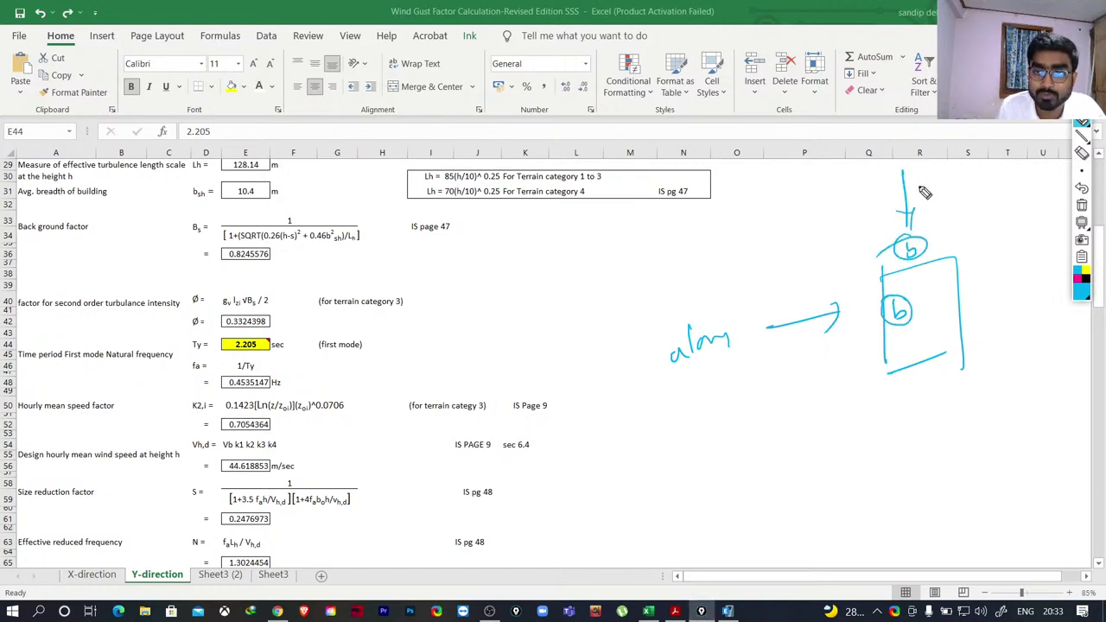
Emphasize the upper and lower edges of the sketched building plan with thick strokes, and clear all annotations from the screen.
mouse_move(867, 289)
mouse_down()
mouse_move(842, 282)
mouse_move(995, 250)
mouse_move(872, 288)
mouse_up()
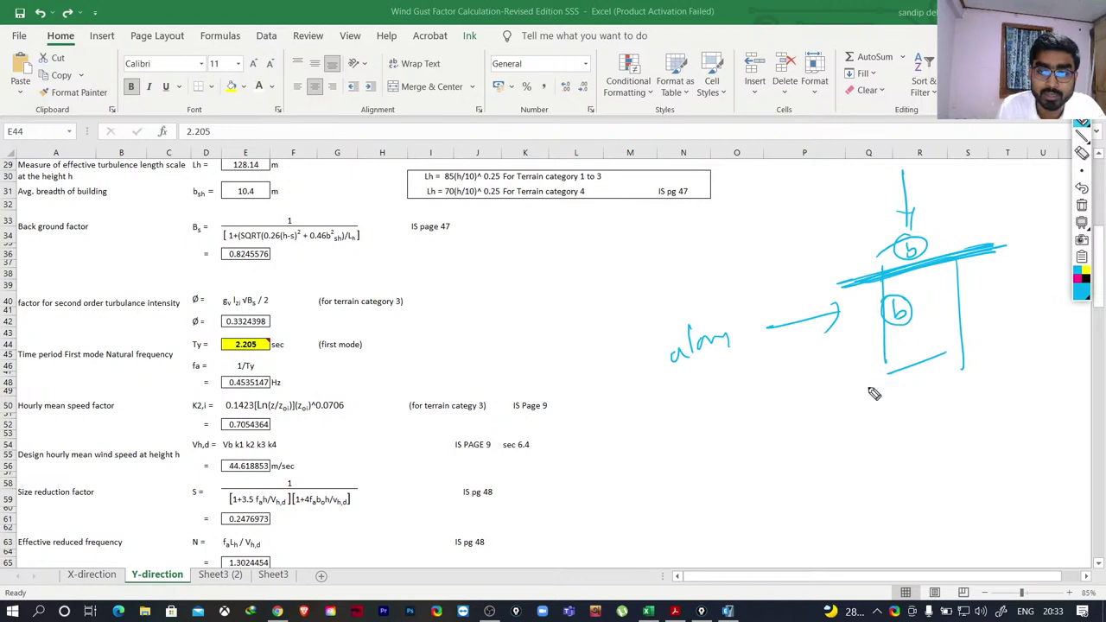
mouse_move(887, 375)
mouse_down()
mouse_move(957, 362)
mouse_move(915, 375)
mouse_up()
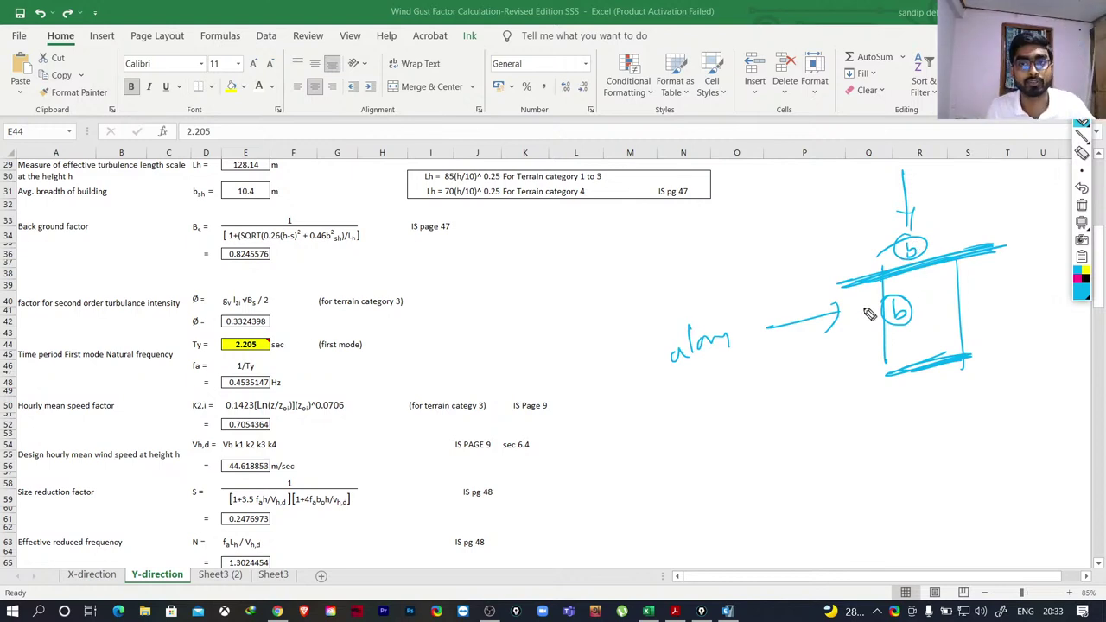
drag(851, 287, 918, 272)
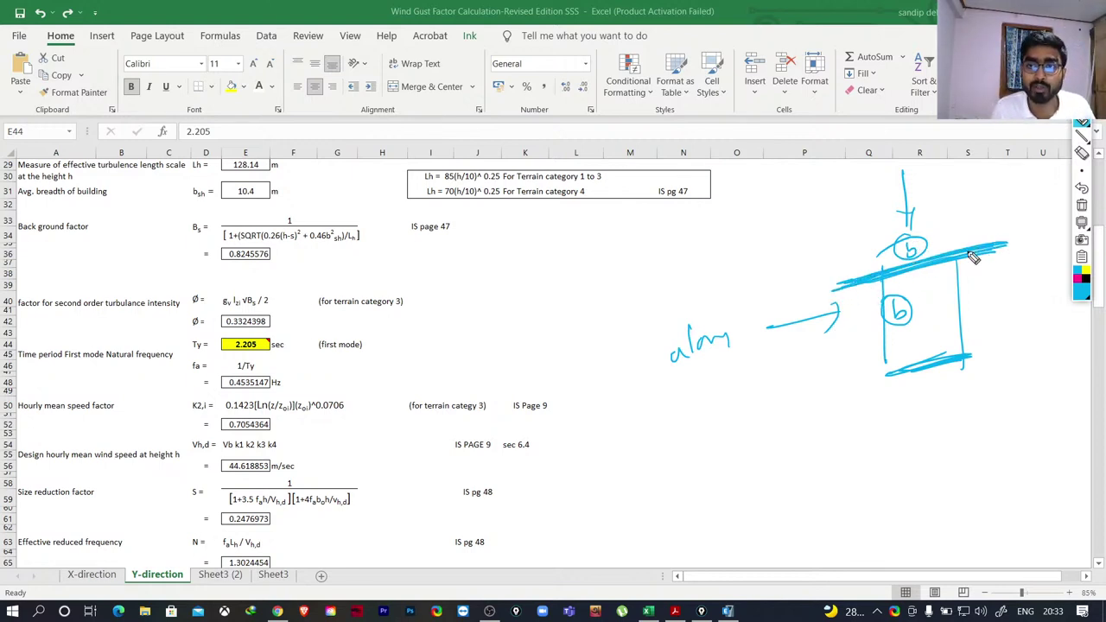
click(1081, 207)
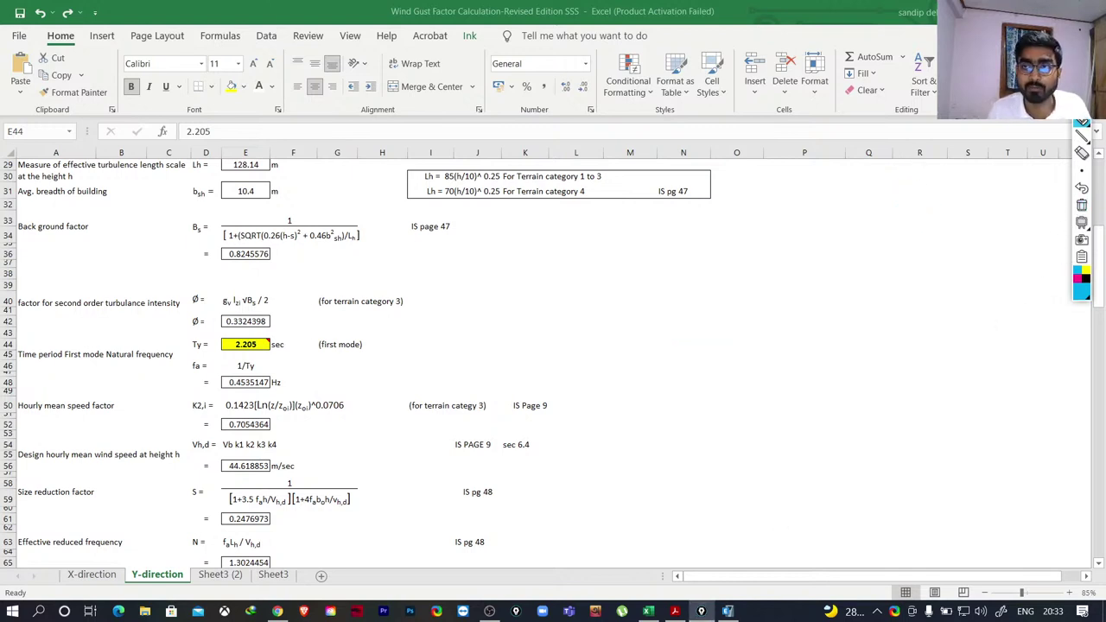
Switch to the IS-875 PDF in Acrobat and examine the definition of mode shape power exponent k and its ψ(z) expression.
click(674, 611)
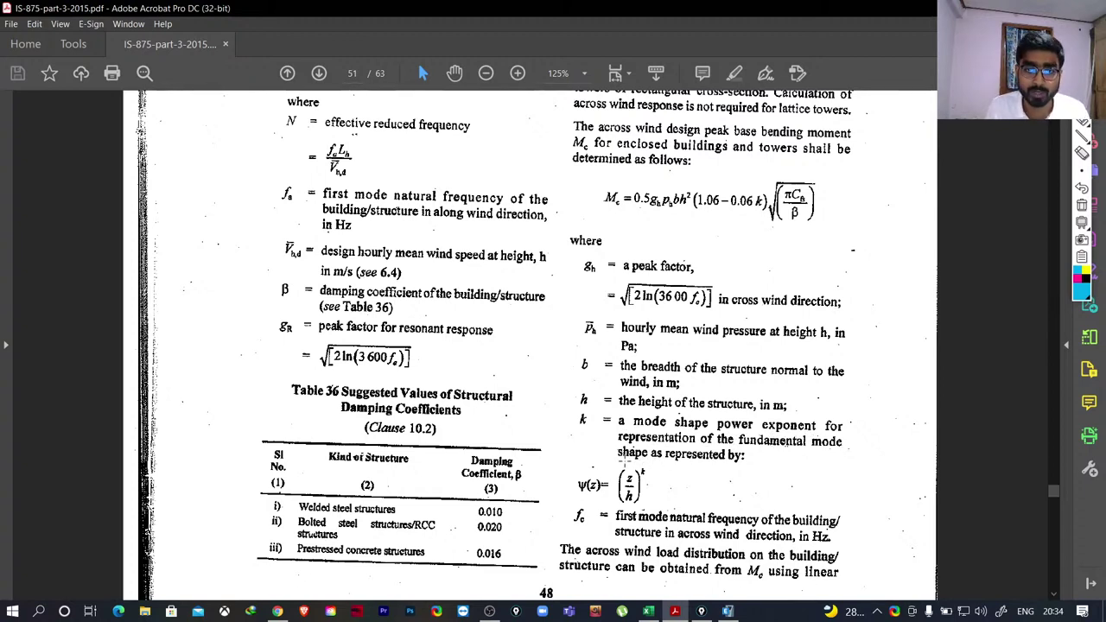
drag(623, 449, 600, 490)
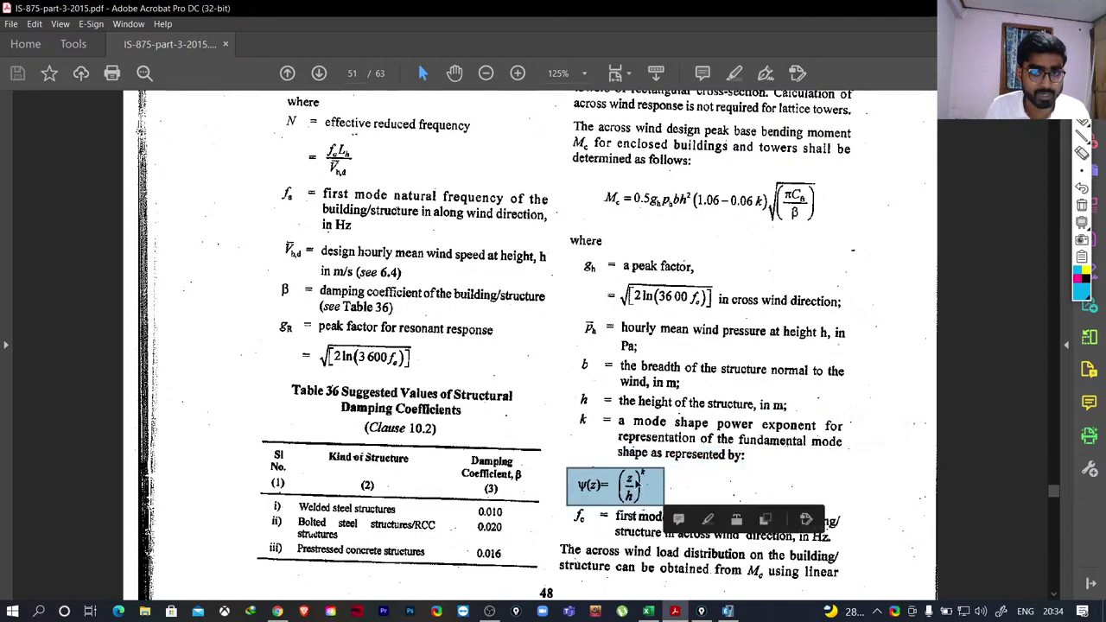
click(568, 445)
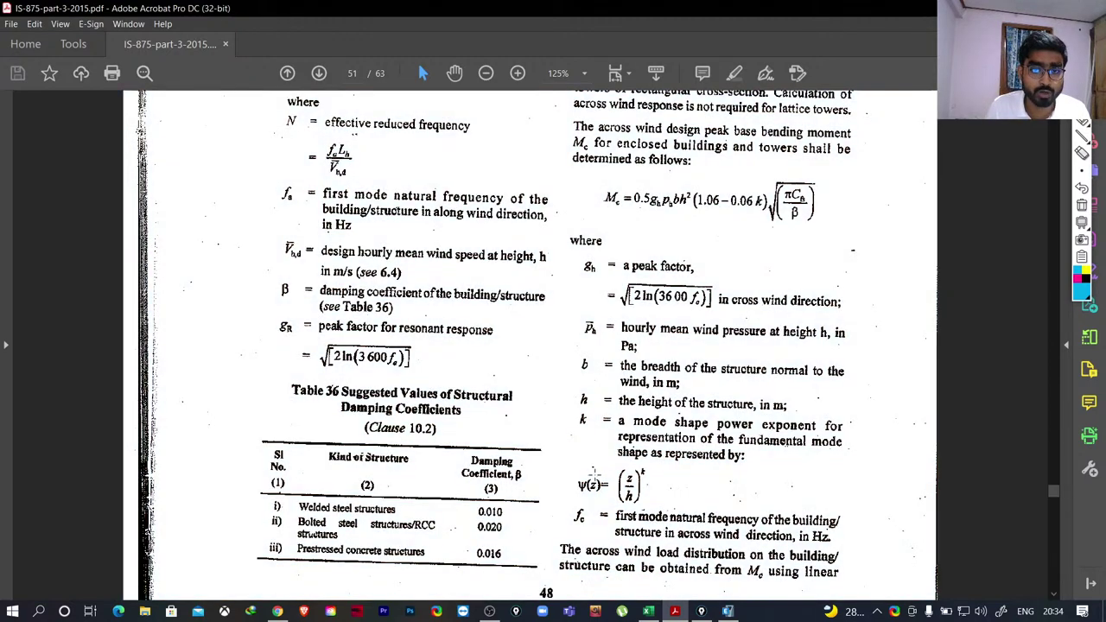
Review the typical k values in clause 10.3.1, marking the uniform cantilever value and the slender framed structure entry.
scroll(579, 421, down, 3)
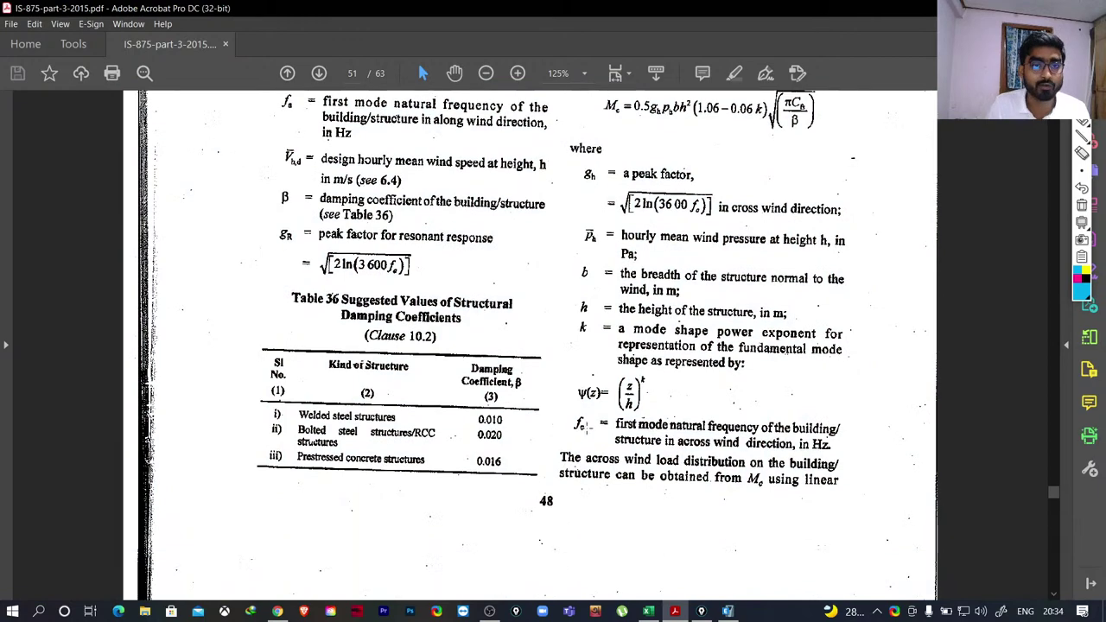
scroll(595, 427, down, 2)
scroll(297, 404, down, 1)
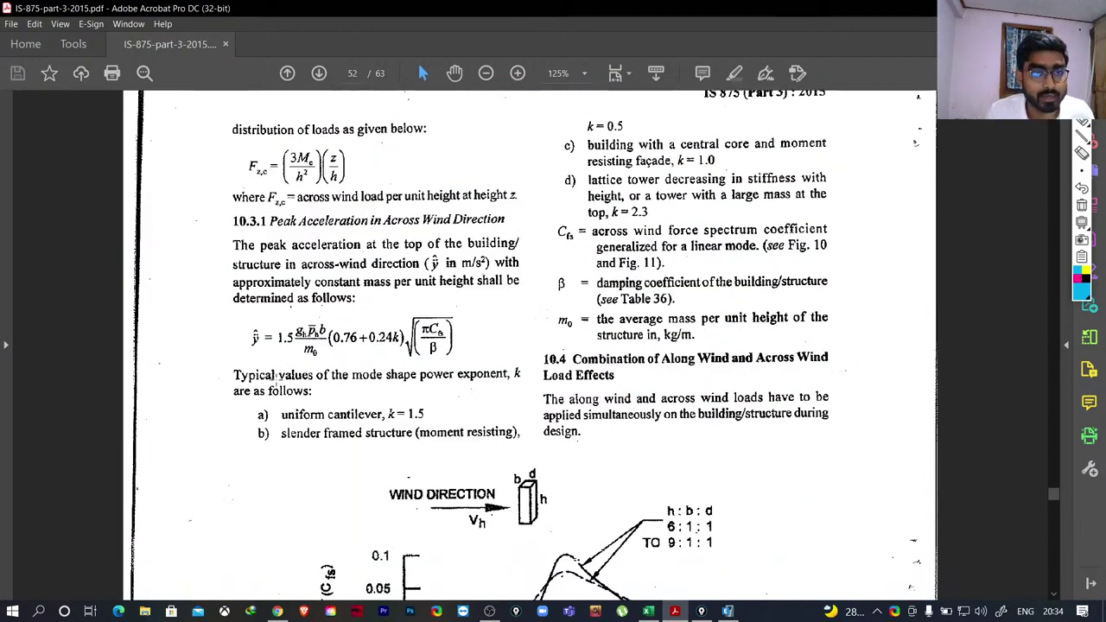
scroll(416, 418, down, 1)
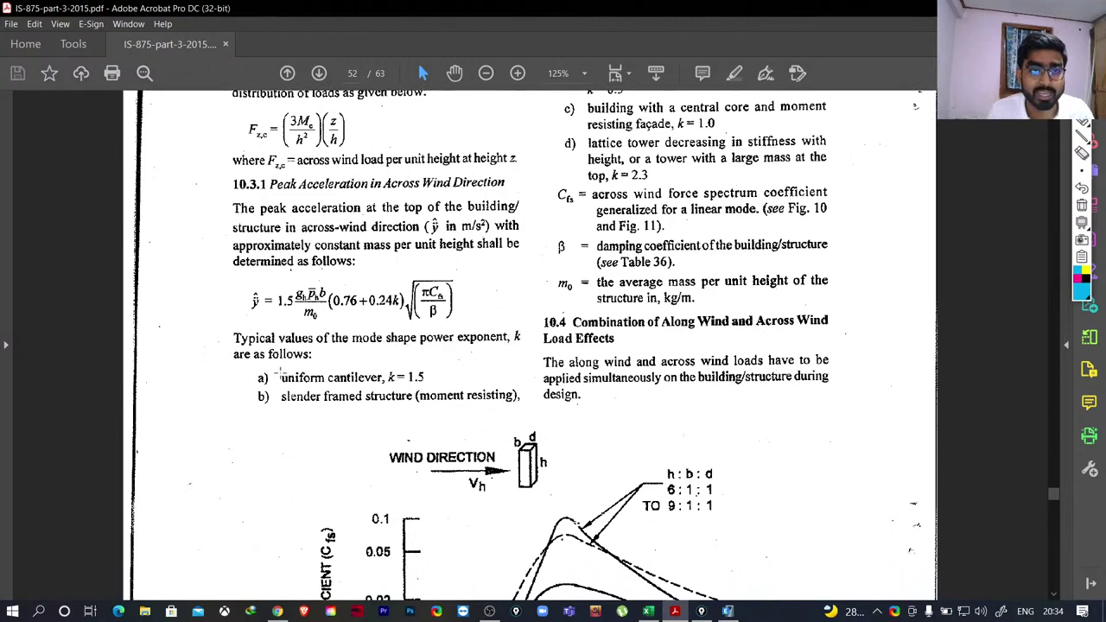
scroll(354, 381, down, 1)
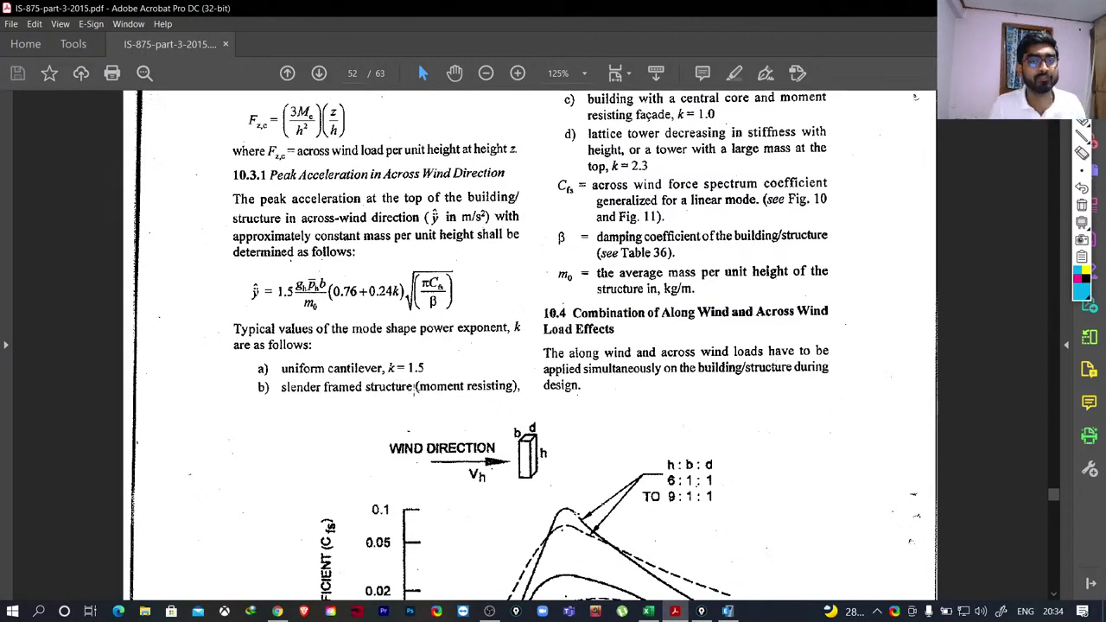
drag(384, 365, 437, 370)
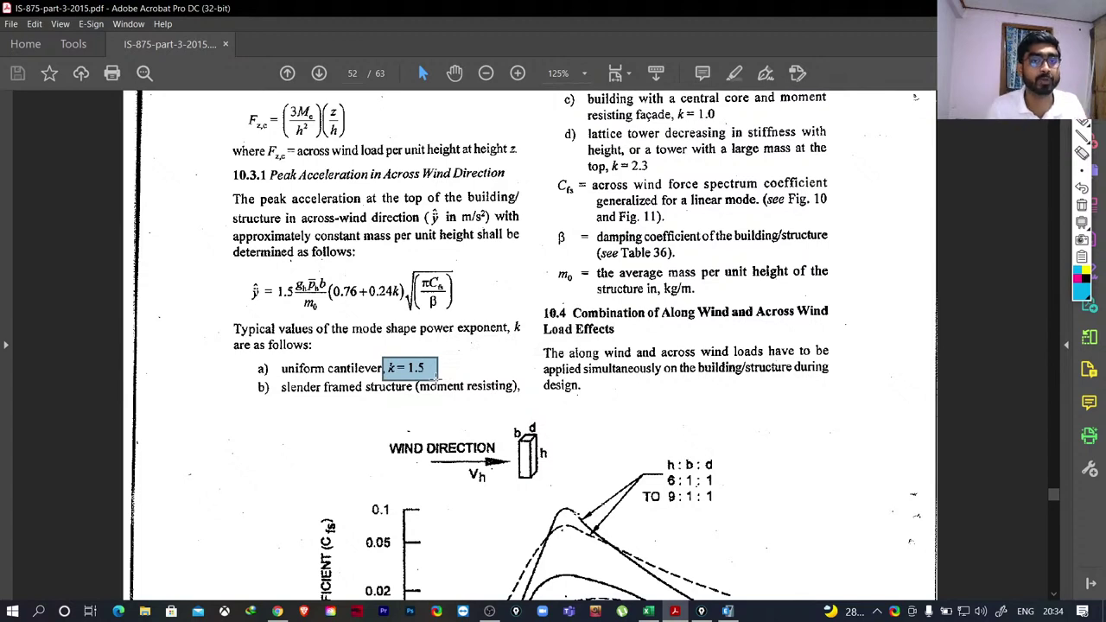
drag(275, 380, 530, 411)
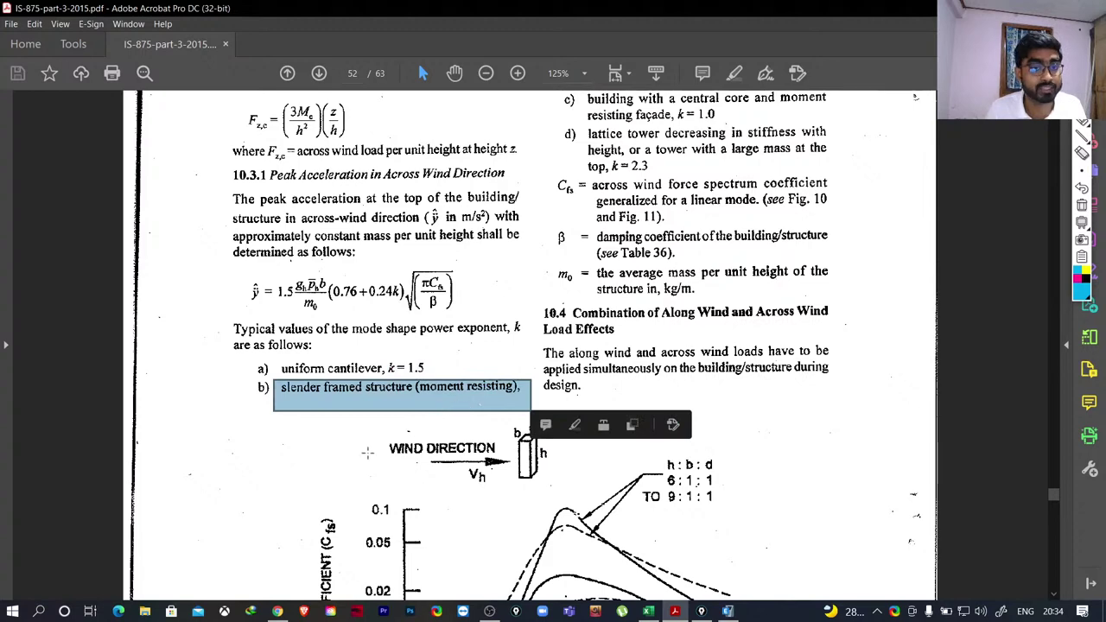
click(377, 455)
Examine the remaining typical k values for a building with a central core and moment resisting façade and for a lattice tower.
scroll(346, 436, up, 2)
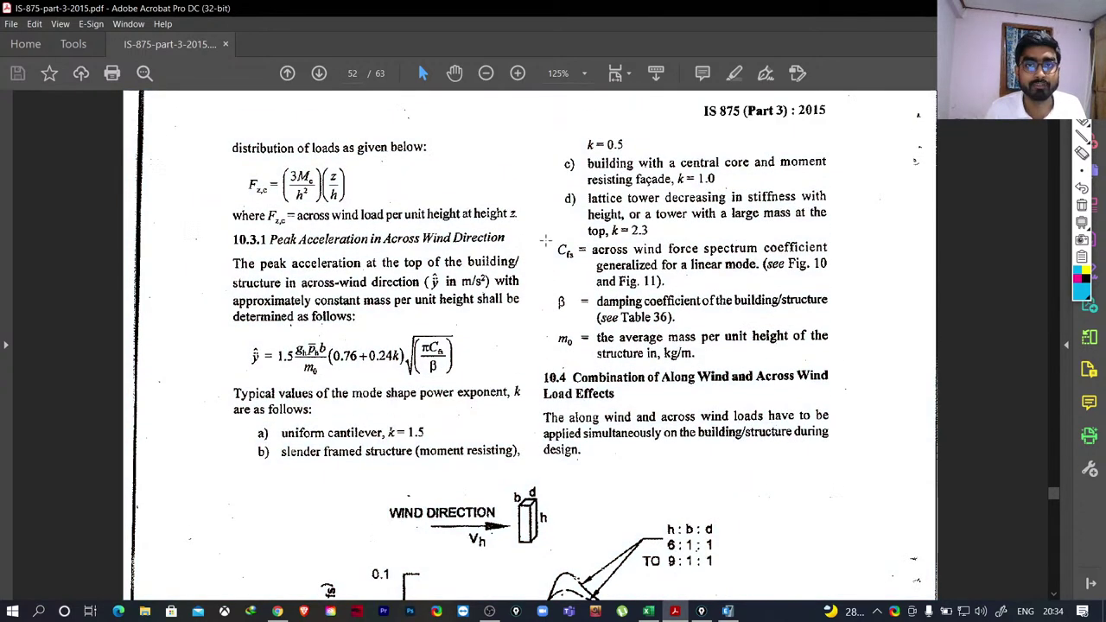
scroll(571, 208, up, 1)
drag(582, 162, 848, 195)
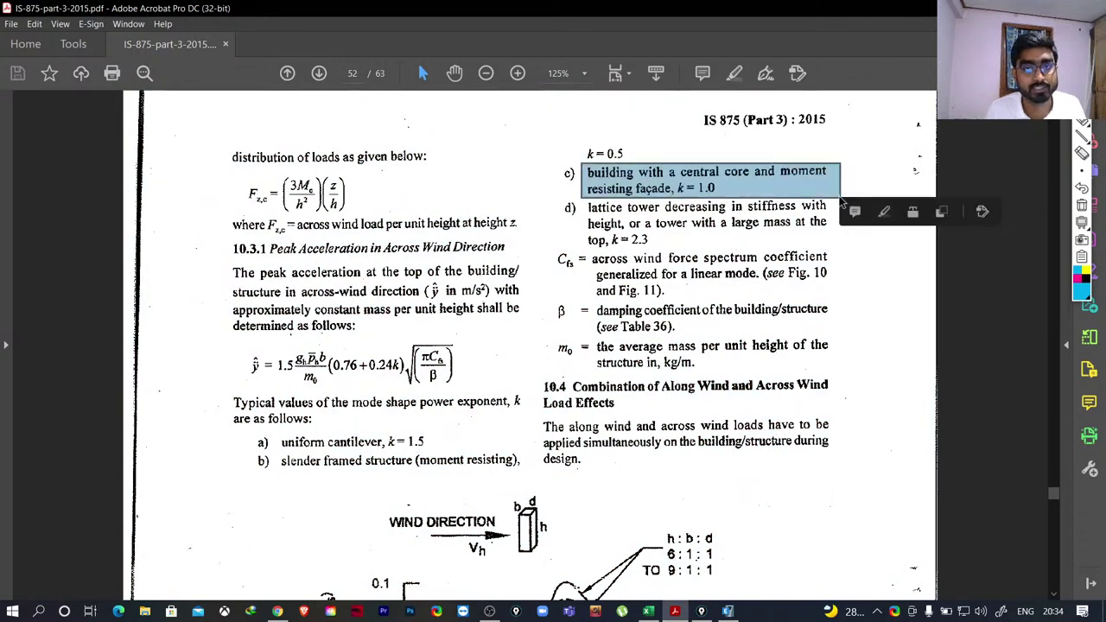
key(ctrl+a)
click(702, 259)
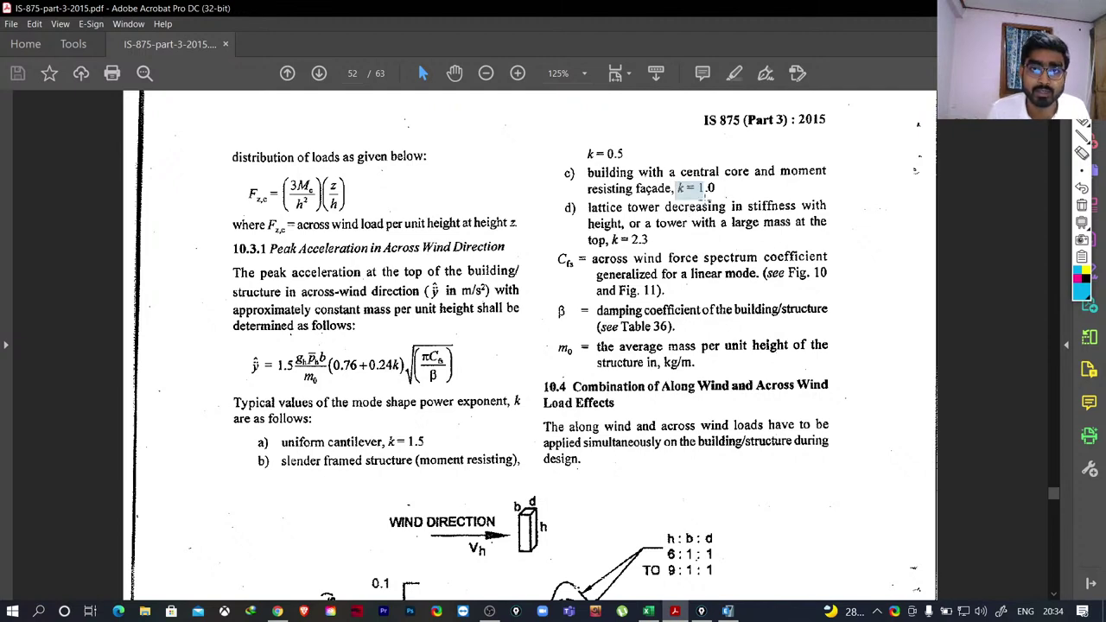
click(679, 186)
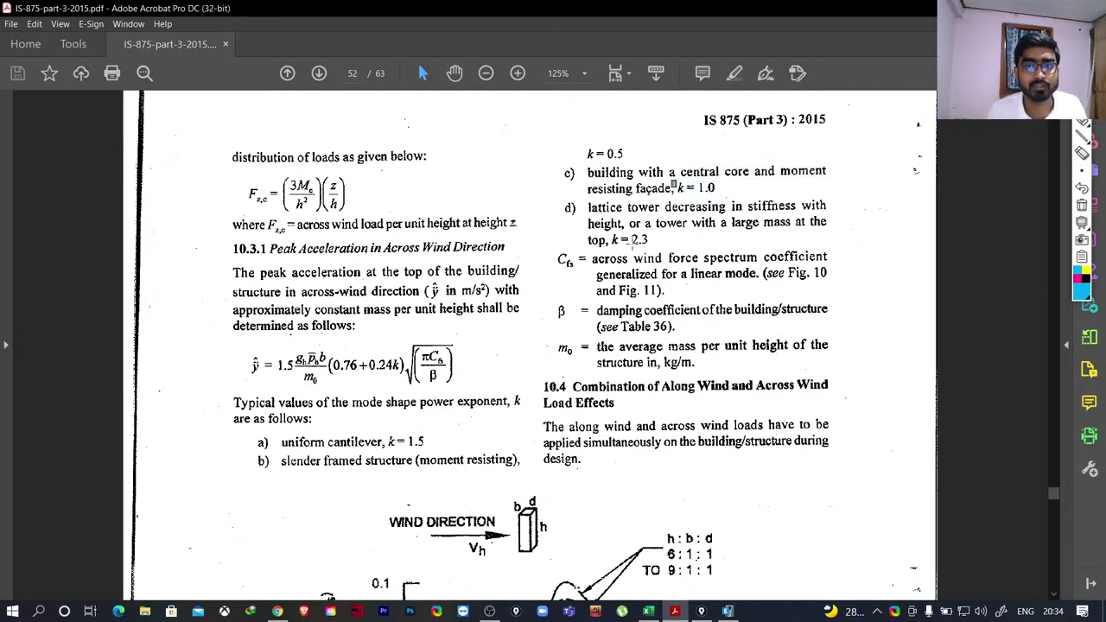
drag(632, 240, 662, 243)
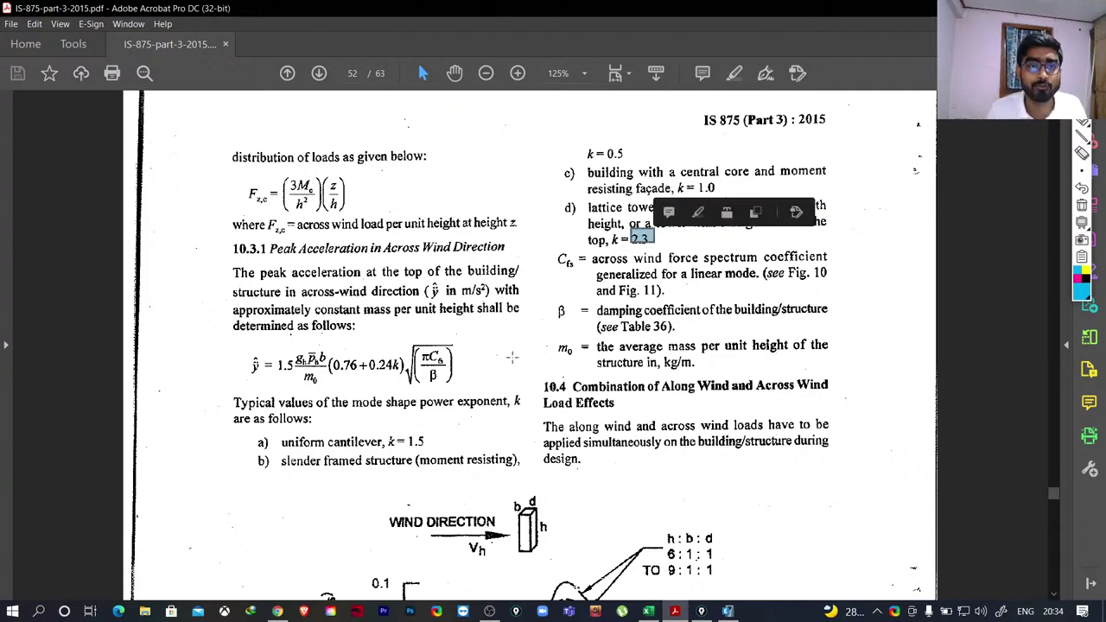
Switch to the ETABS model and step the plan view down from the LMR level to the 12th storey to examine the framing.
click(728, 611)
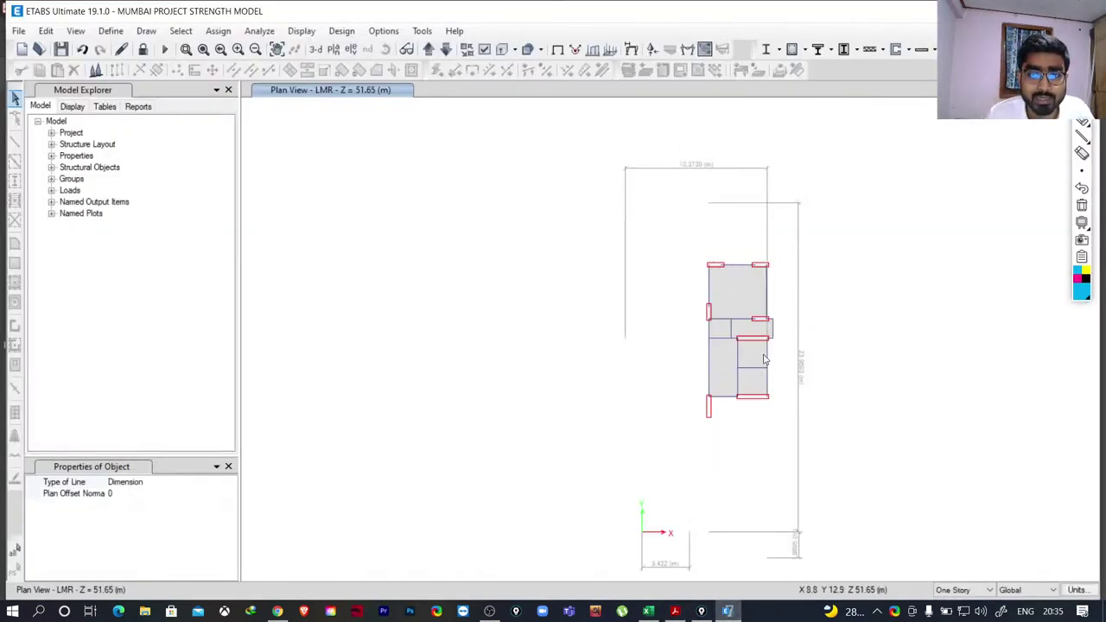
click(445, 50)
click(446, 50)
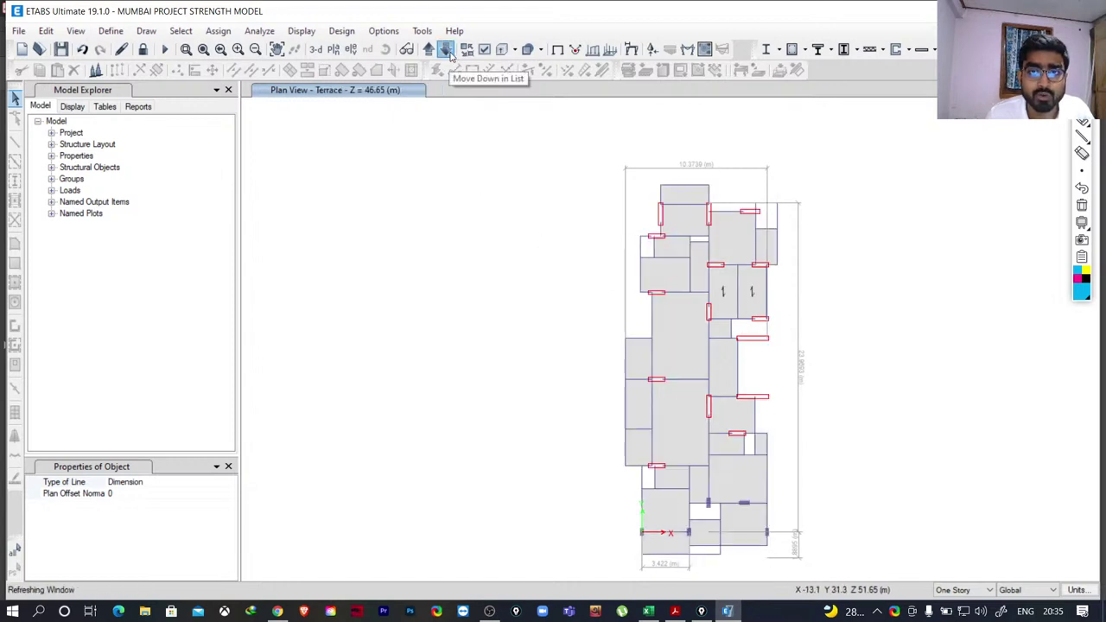
click(446, 50)
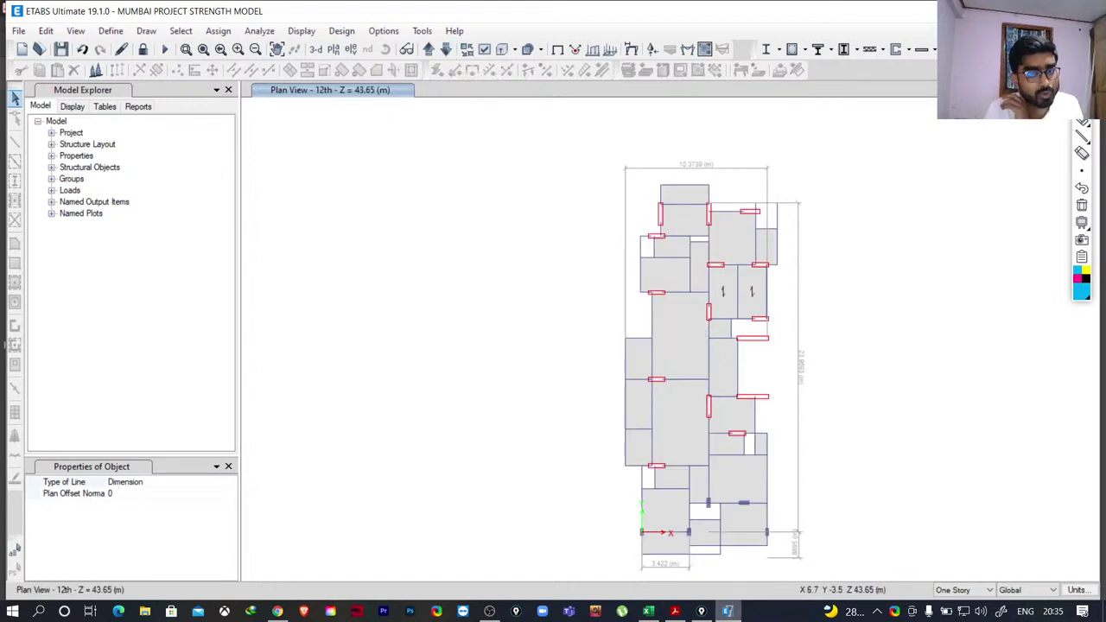
Return to the IS-875 PDF and mark the slender framed structure (moment resisting) entry together with its k = 0.5 value.
click(674, 611)
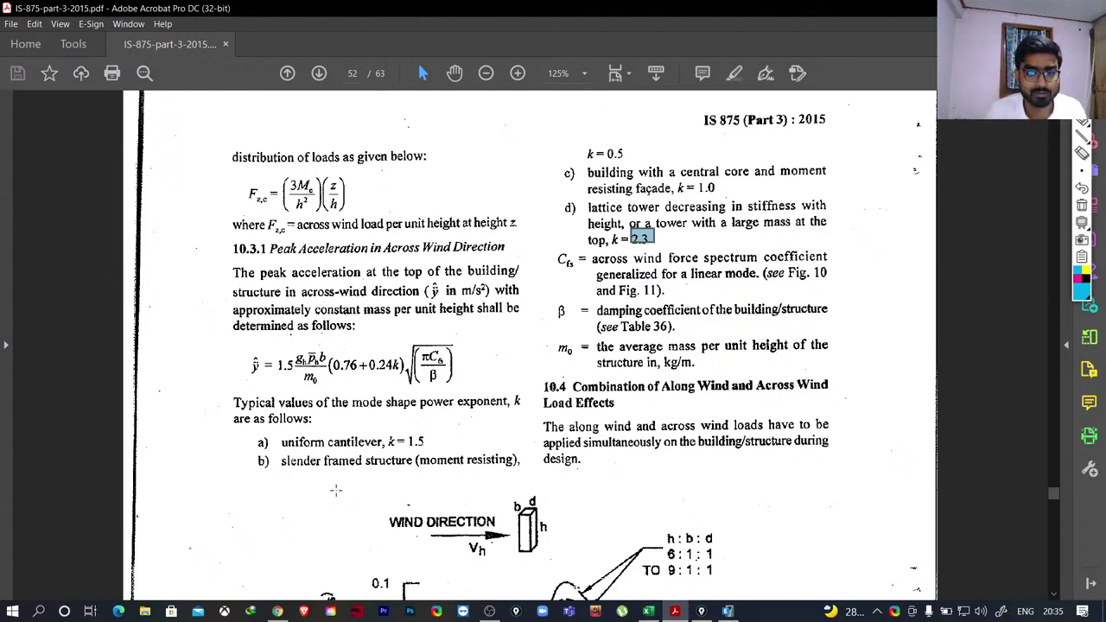
mouse_move(721, 615)
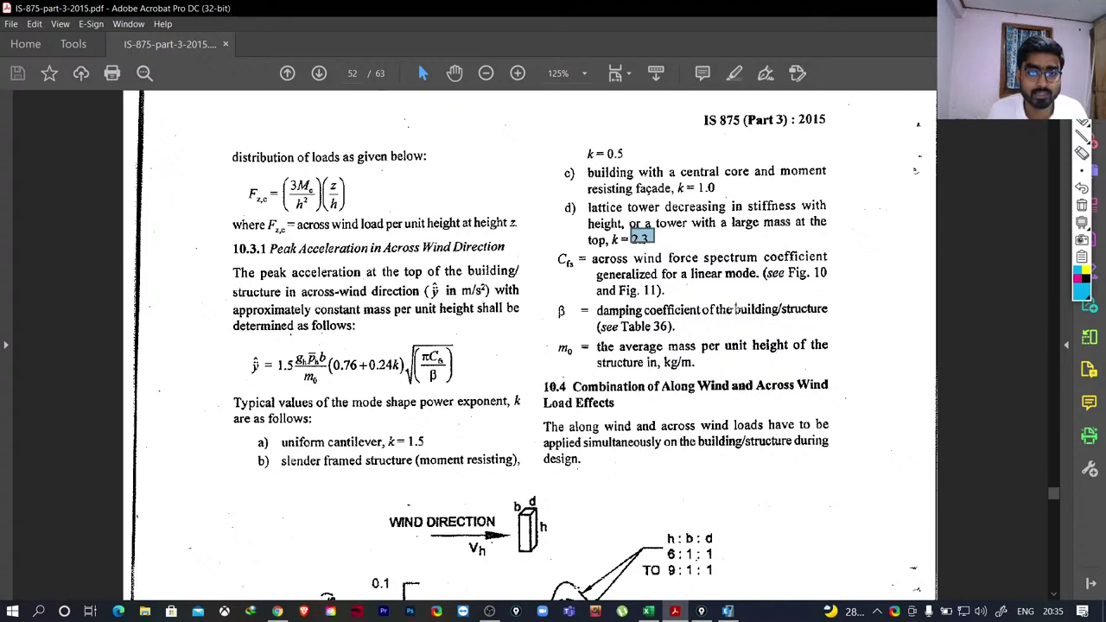
mouse_move(730, 611)
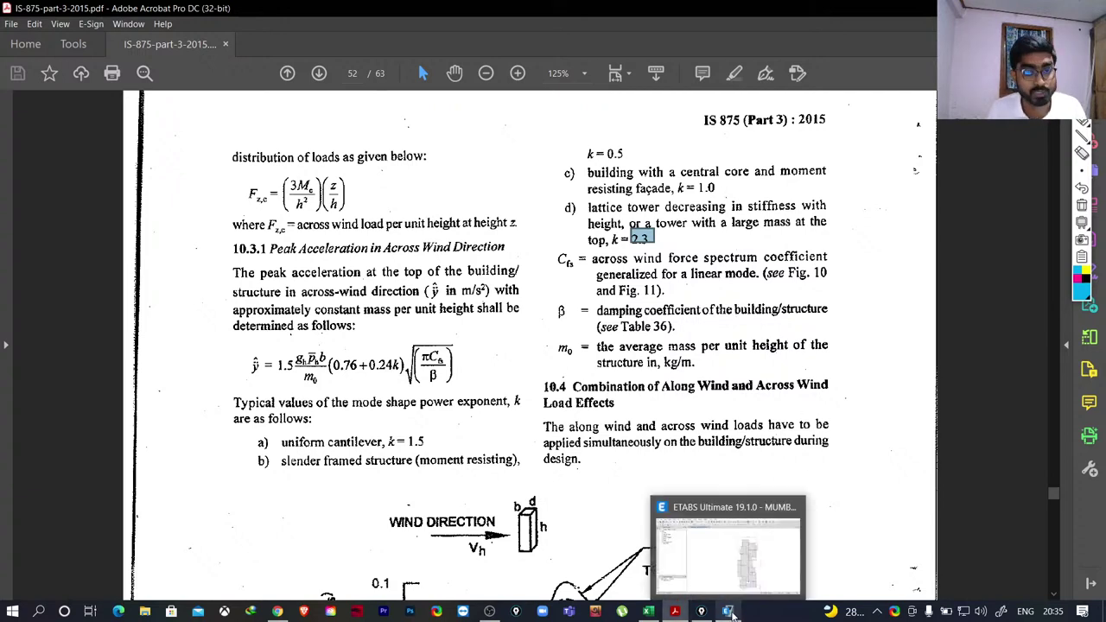
drag(269, 451, 537, 482)
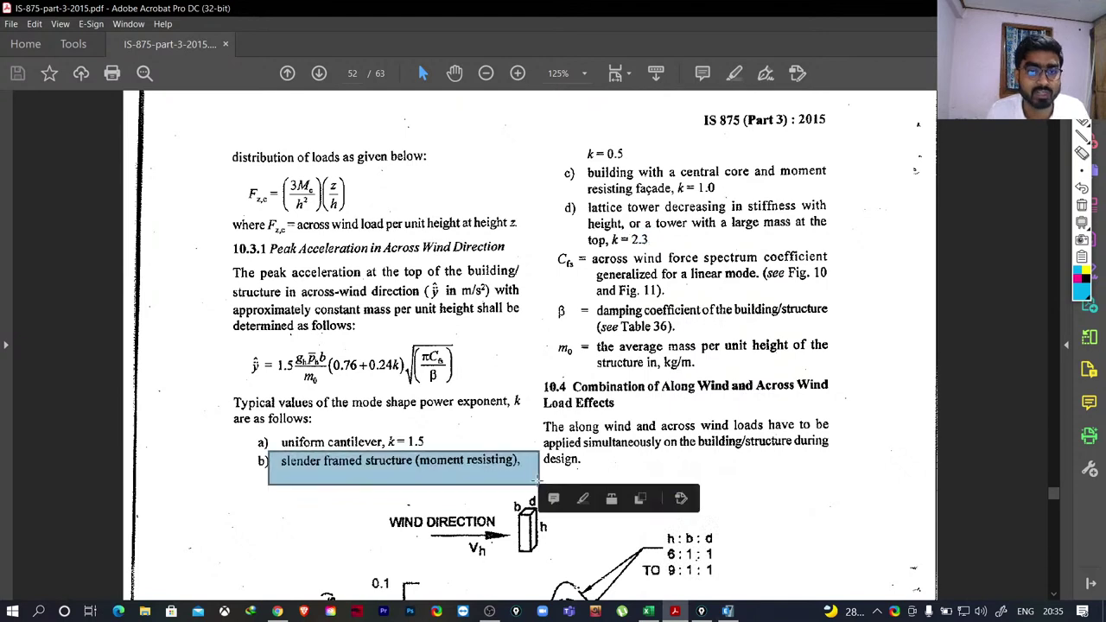
click(656, 171)
drag(610, 155, 637, 161)
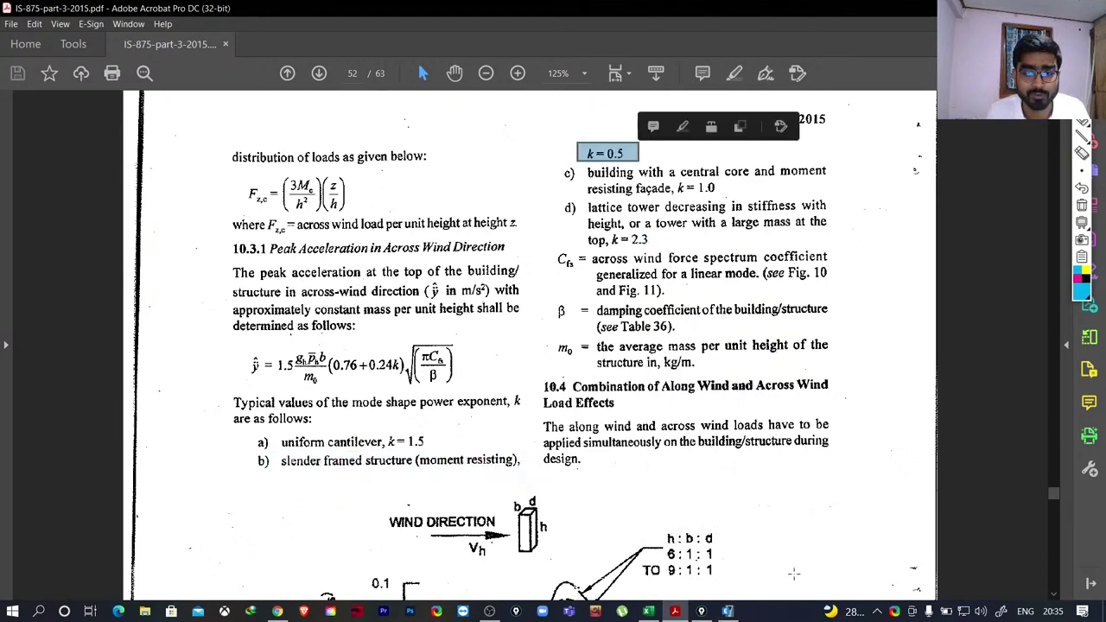
Switch to the Excel workbook and inspect the mode shape power exponent K in the Y-direction sheet's across wind section.
click(648, 611)
scroll(317, 442, down, 5)
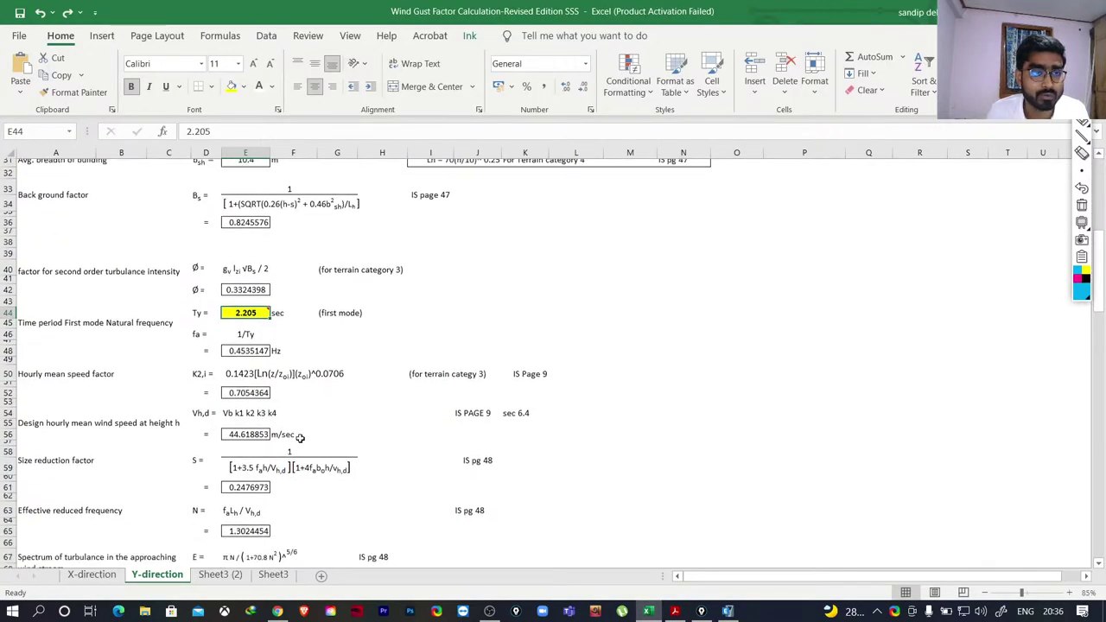
scroll(332, 481, down, 10)
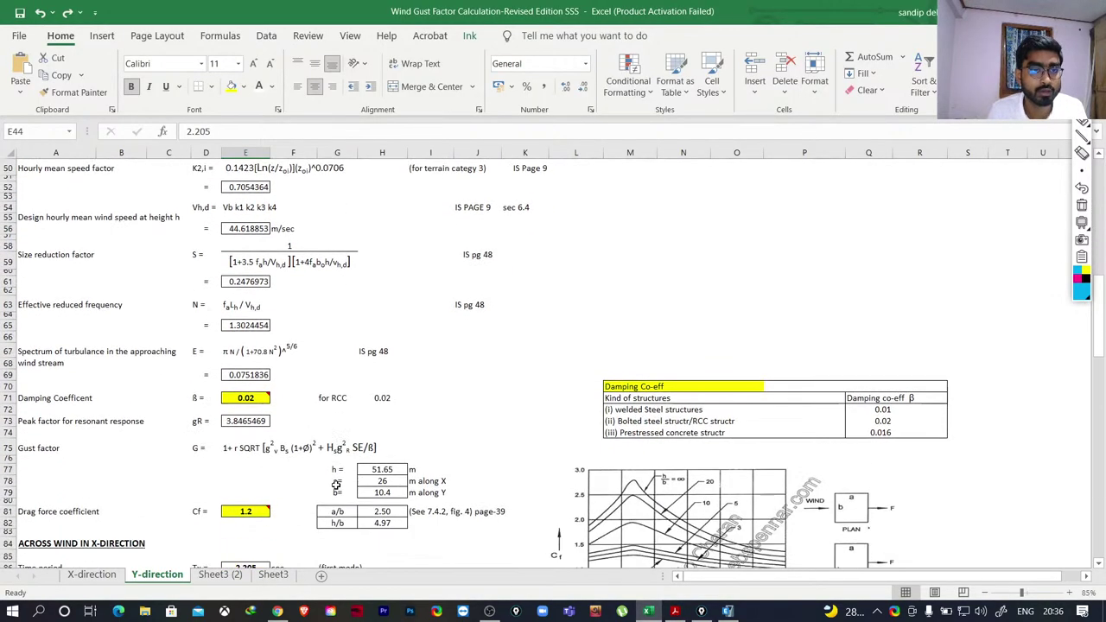
scroll(336, 485, down, 12)
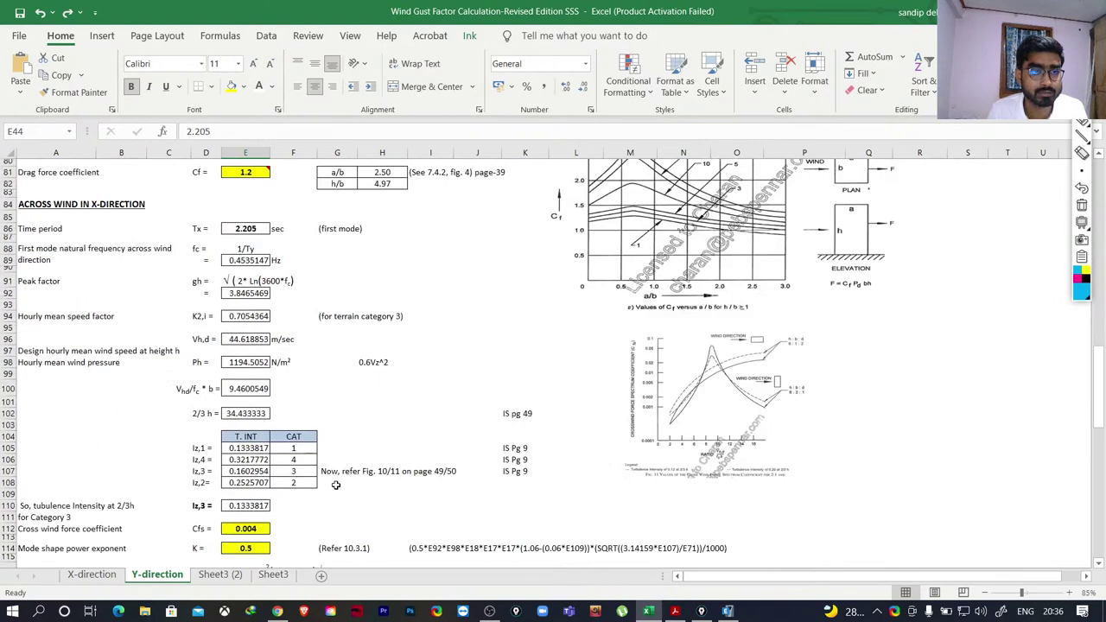
scroll(336, 477, up, 6)
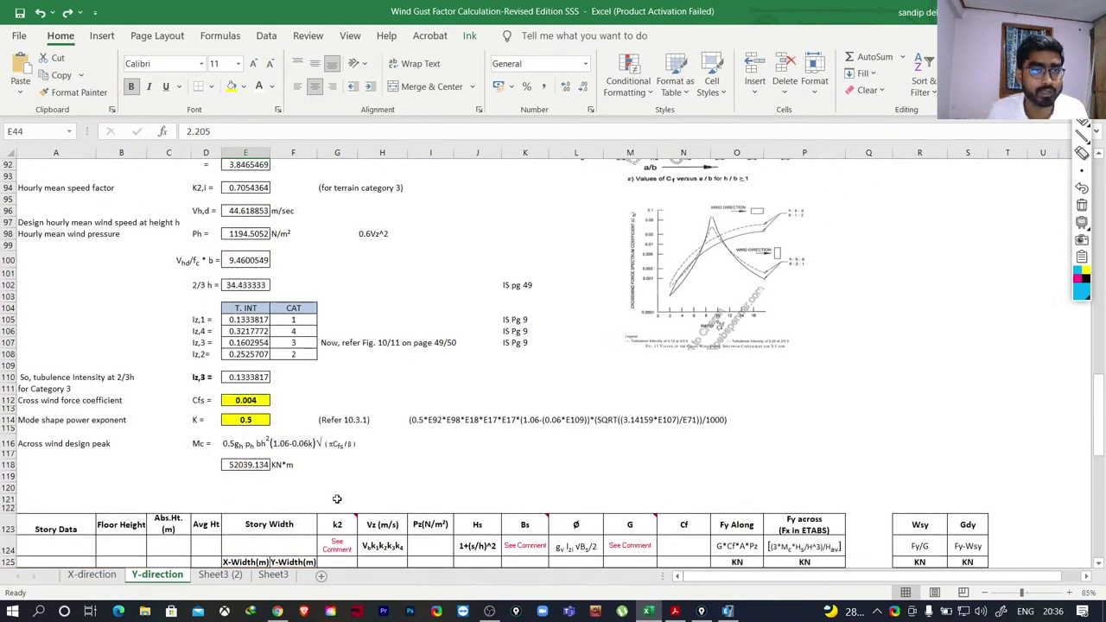
scroll(336, 477, up, 5)
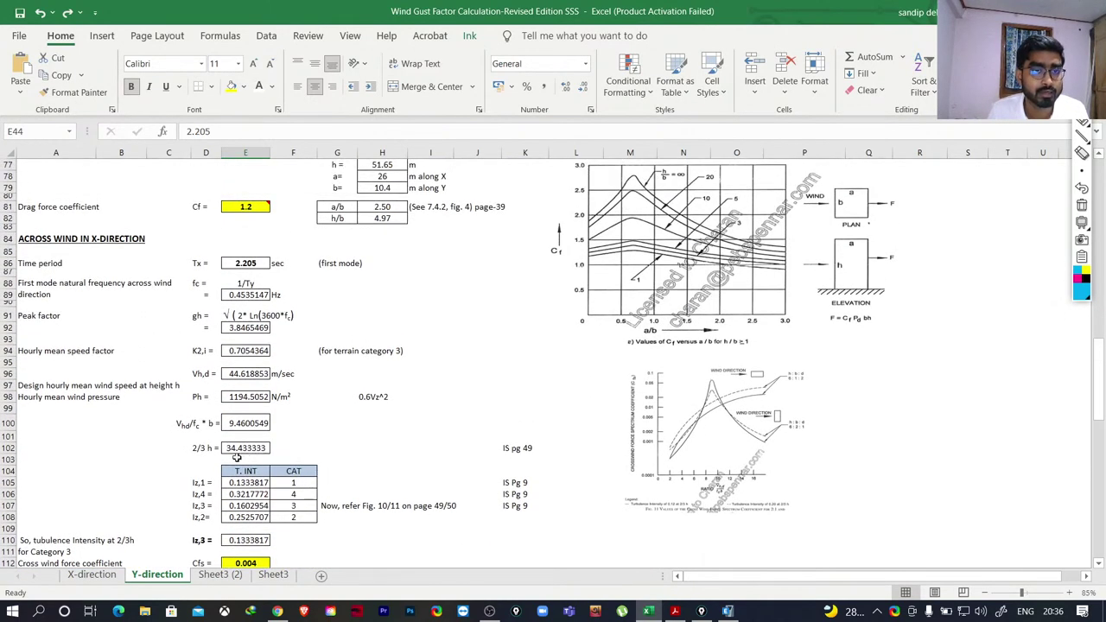
scroll(292, 376, down, 2)
scroll(291, 376, down, 1)
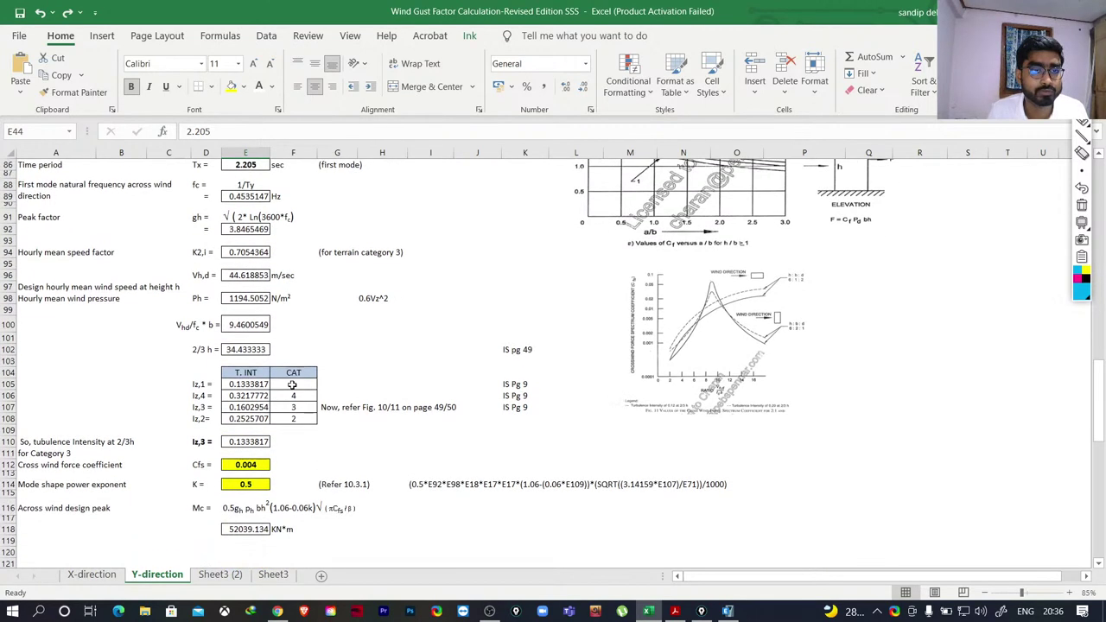
click(245, 484)
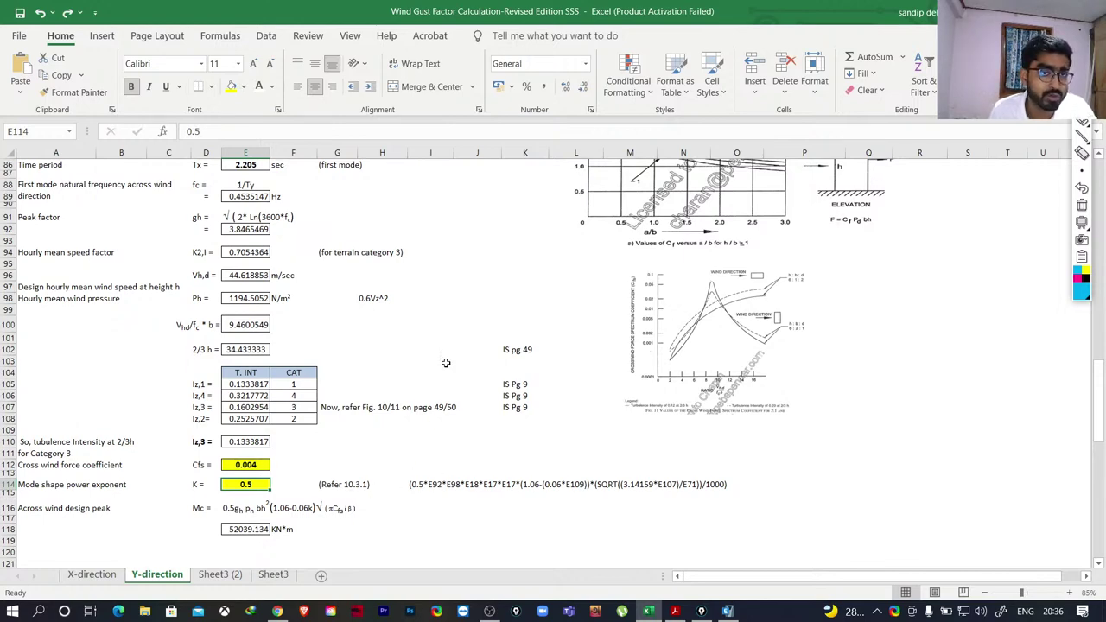
Switch to the IS-875 PDF and compare the cross wind force spectrum coefficient charts in Fig. 10 and Fig. 11.
scroll(443, 404, up, 5)
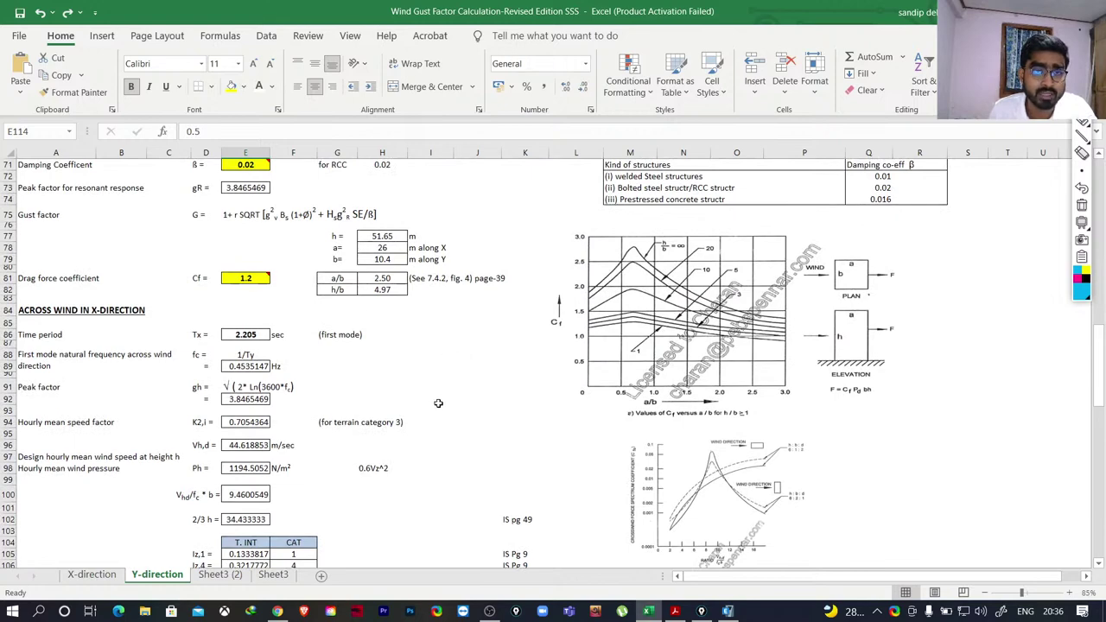
scroll(467, 414, down, 5)
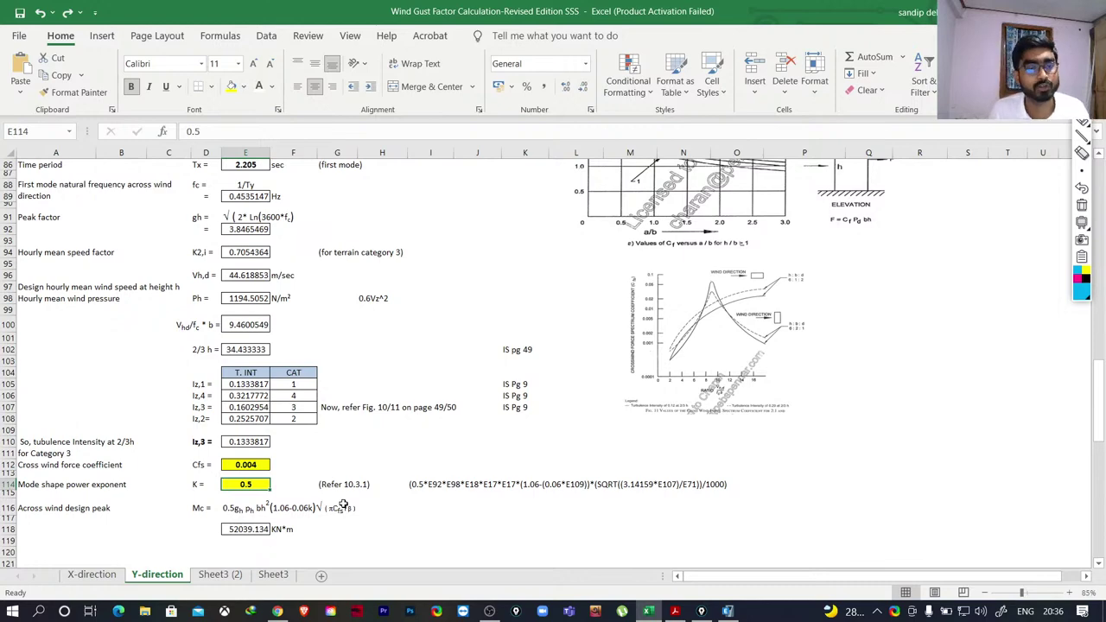
click(675, 611)
scroll(585, 519, down, 5)
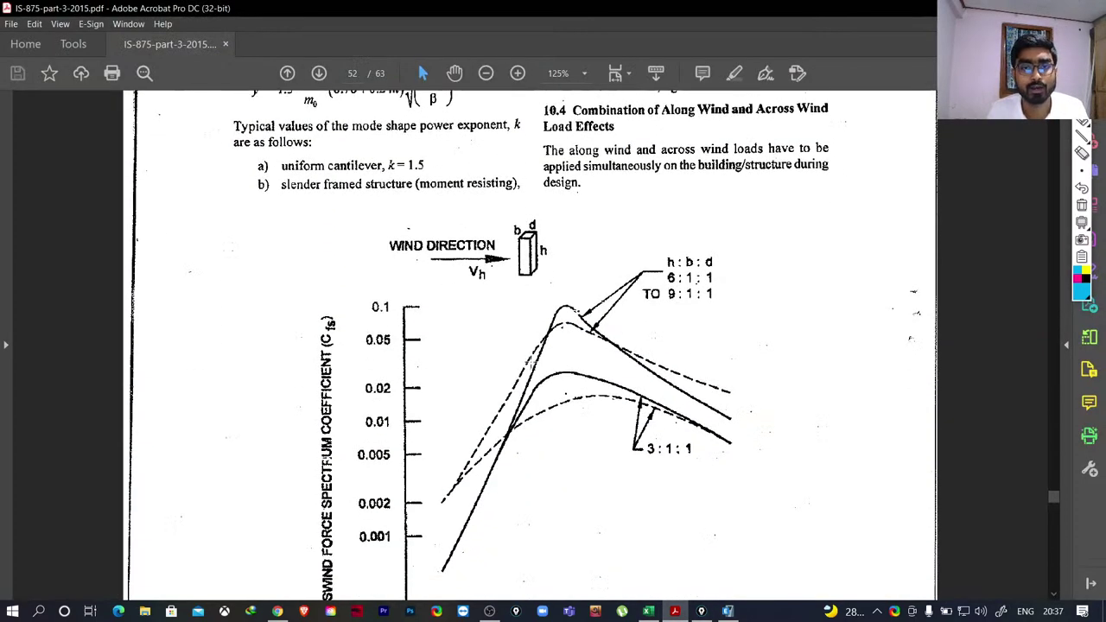
scroll(545, 373, down, 2)
scroll(545, 373, down, 5)
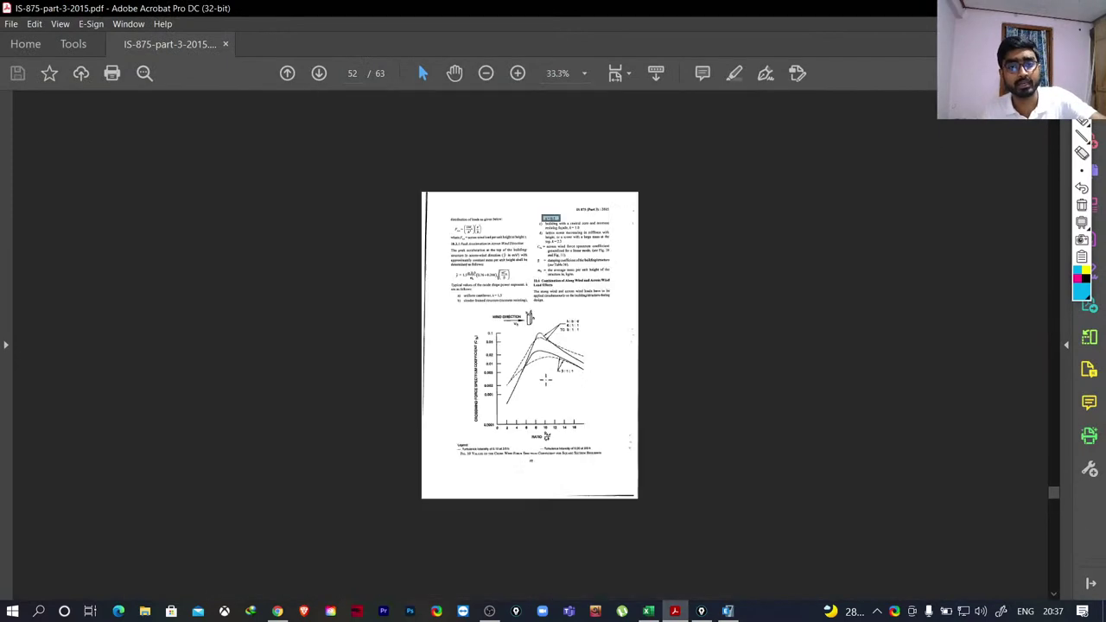
scroll(545, 377, up, 2)
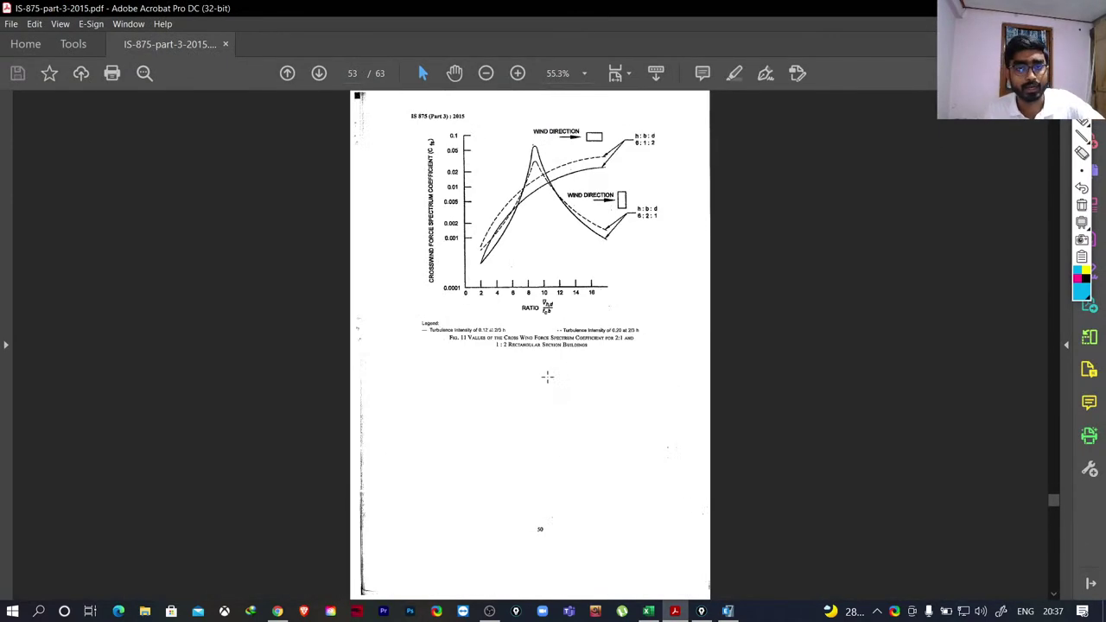
scroll(535, 370, up, 1)
scroll(535, 367, up, 6)
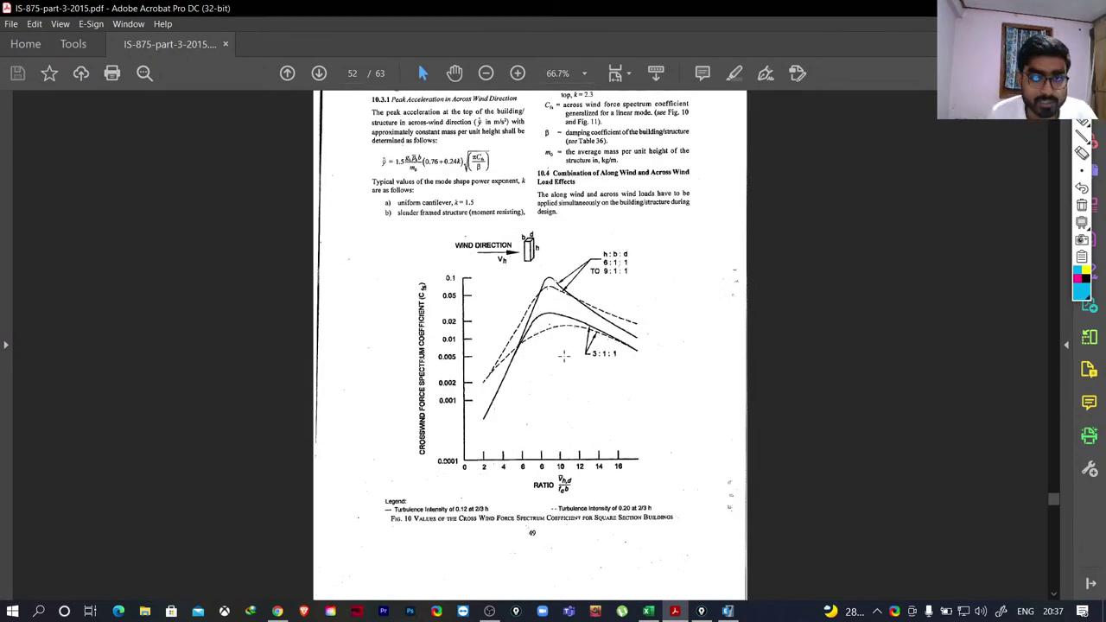
Examine the Cfs axis, the Vh,d/fc·b ratio axis and the turbulence intensity legend of Fig. 10 for square section buildings.
drag(417, 284, 432, 307)
click(523, 391)
scroll(527, 389, down, 6)
scroll(527, 390, down, 1)
scroll(527, 391, up, 1)
scroll(505, 284, up, 6)
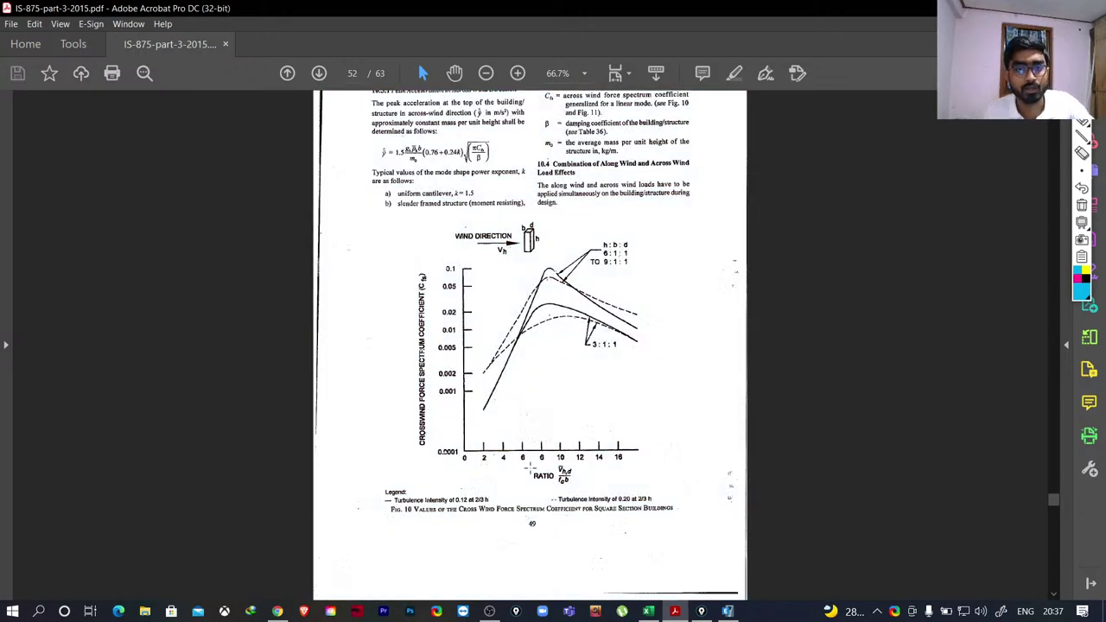
scroll(697, 543, up, 2)
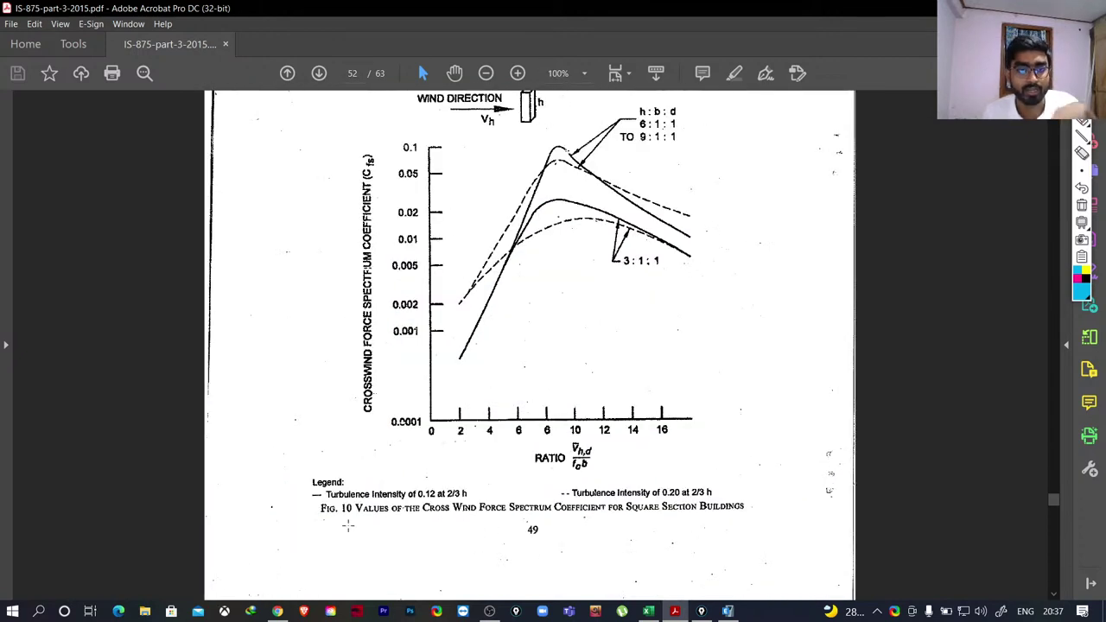
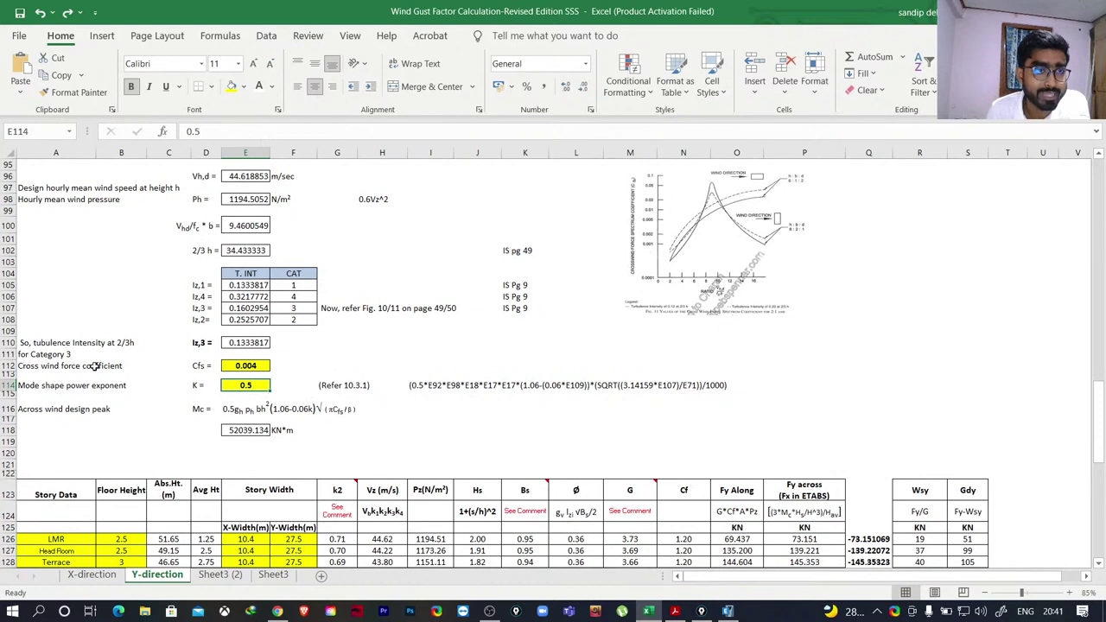
In the Y-direction sheet, inspect the lookup formula for turbulence intensity at 2/3h and the Iz,1 and Iz,4 formulas.
click(130, 345)
click(248, 345)
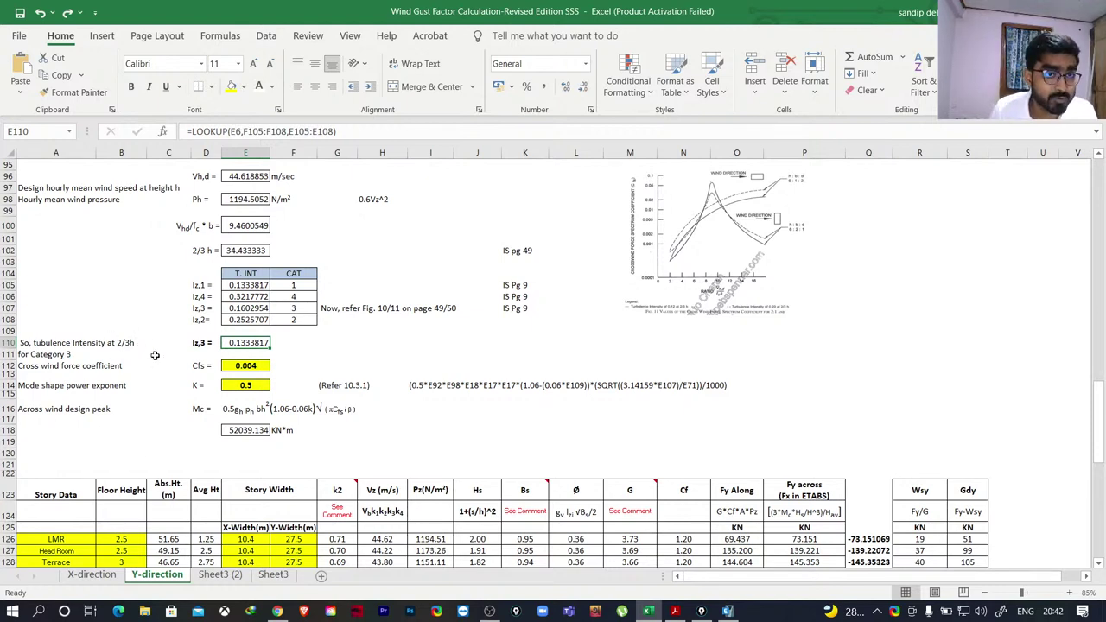
click(240, 285)
click(248, 298)
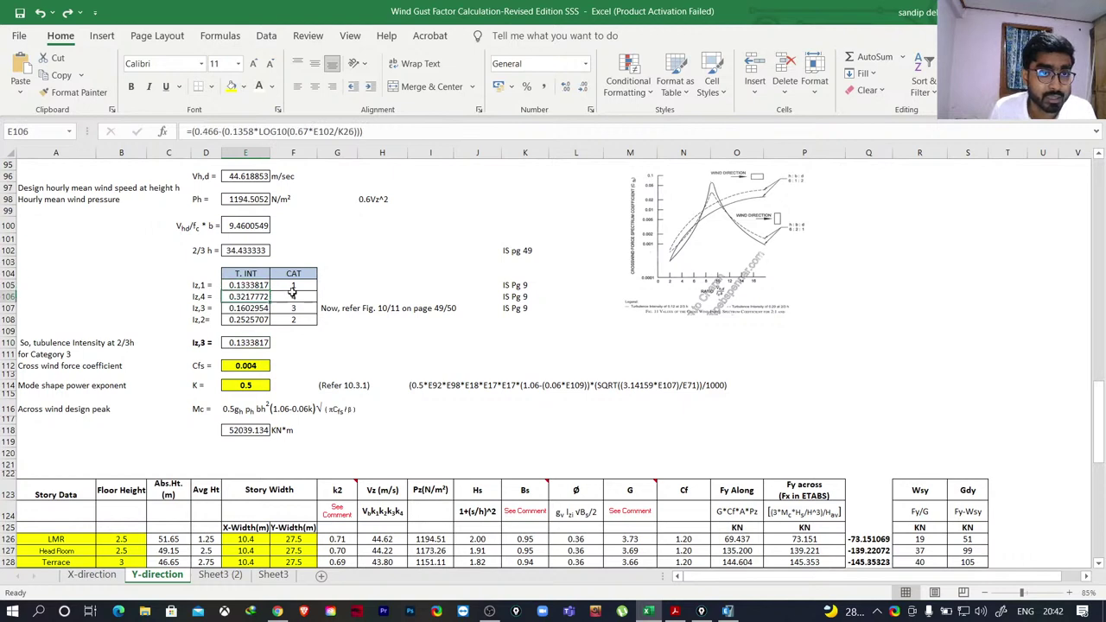
Match terrain categories 1, 4, 3 and 2 with their turbulence intensity cells, then recheck the lookup for the intensity at 2/3h.
click(296, 285)
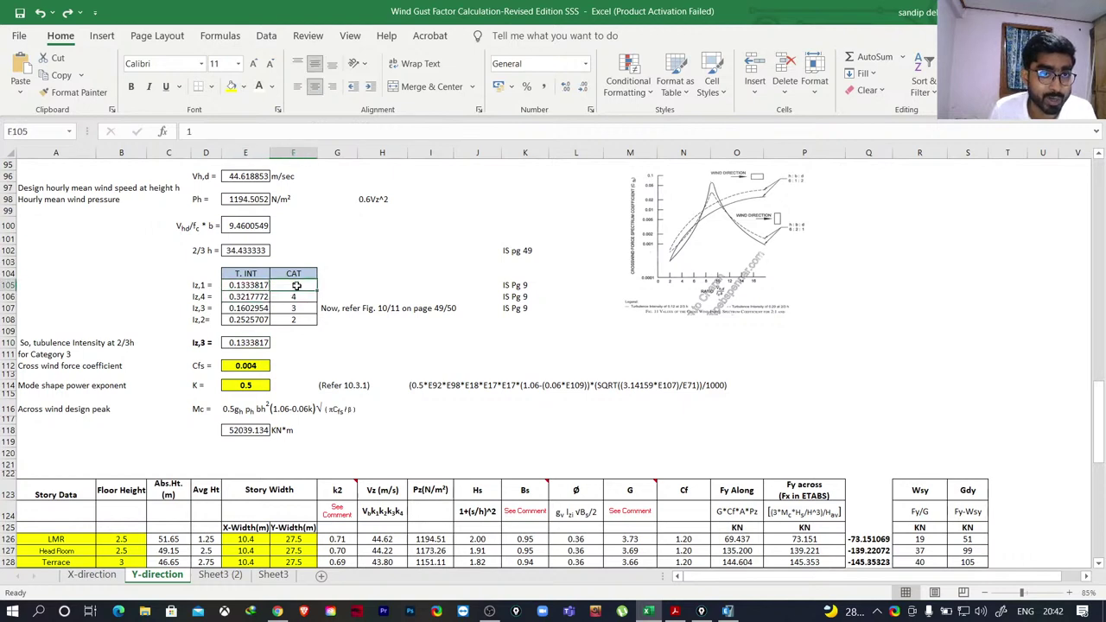
click(247, 290)
click(296, 296)
click(259, 298)
click(294, 309)
click(257, 310)
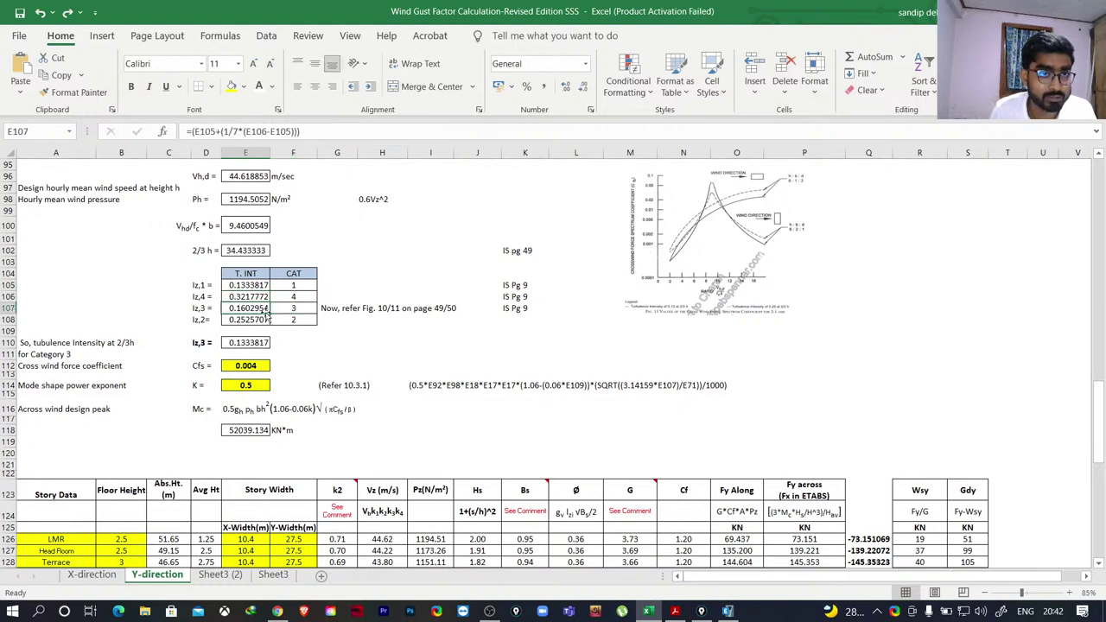
click(291, 320)
click(251, 320)
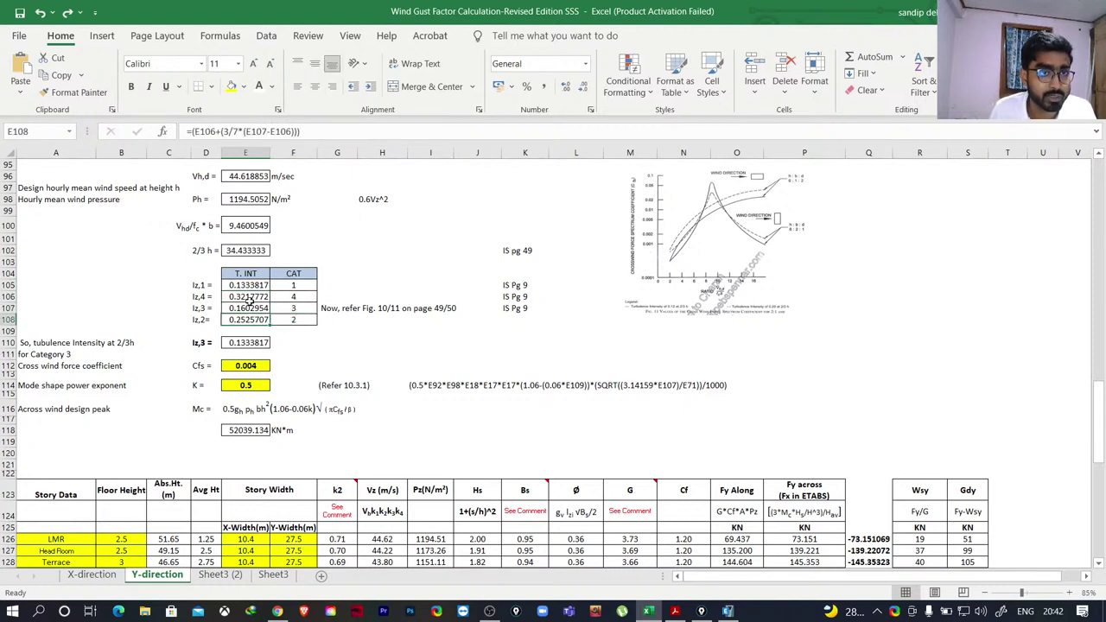
click(240, 343)
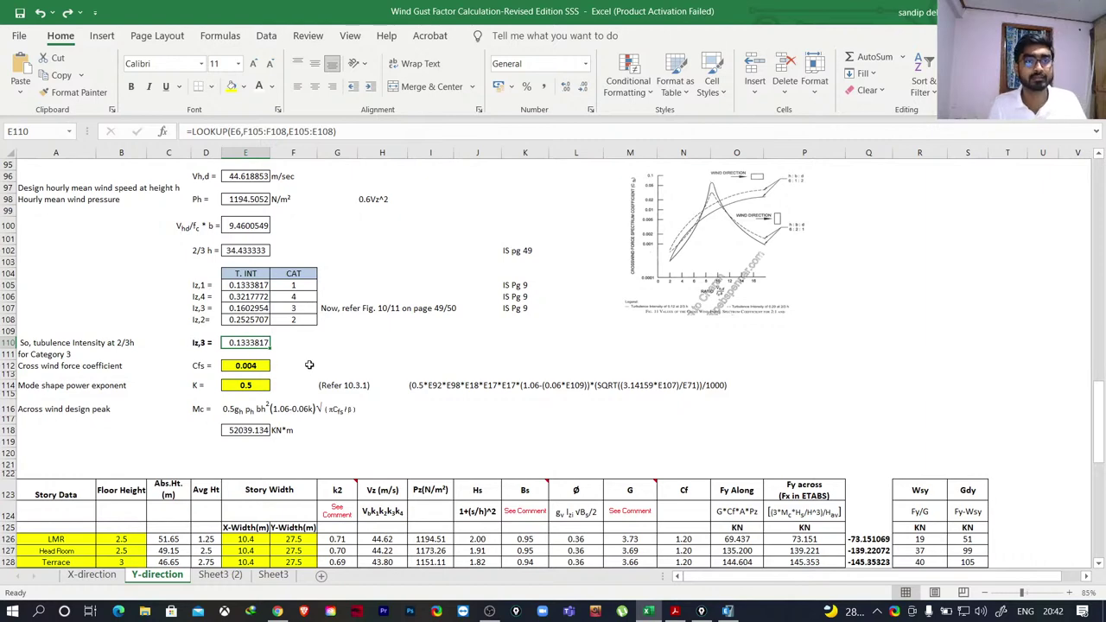
Trace the lookup's input to the terrain category in cell E6 of the Y-direction sheet, then return to the across wind section.
scroll(352, 350, up, 20)
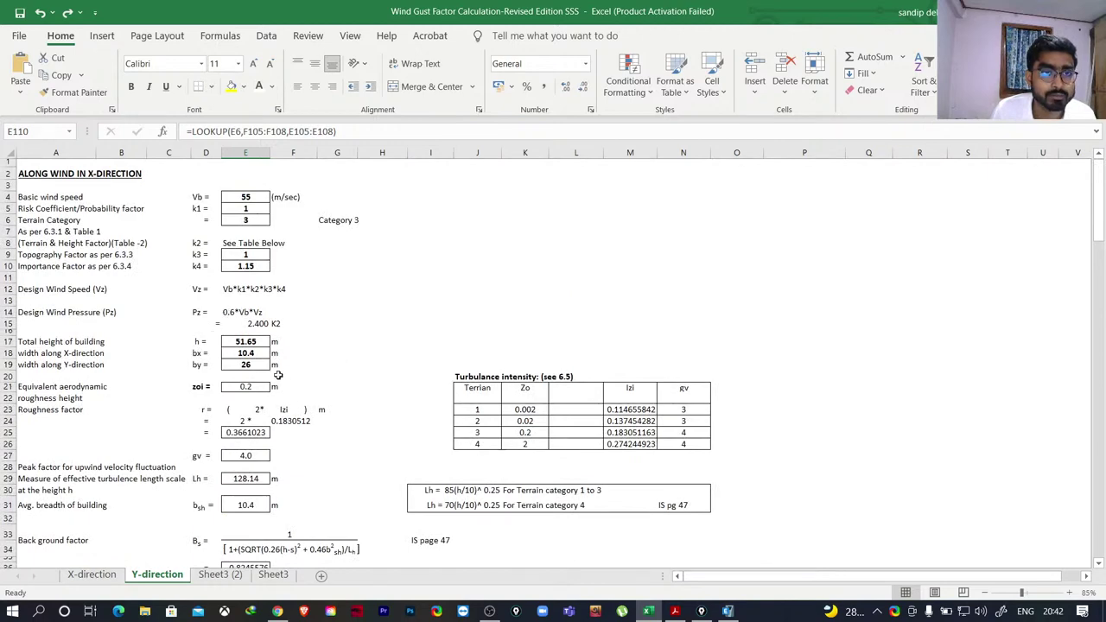
scroll(302, 331, down, 2)
scroll(240, 359, up, 2)
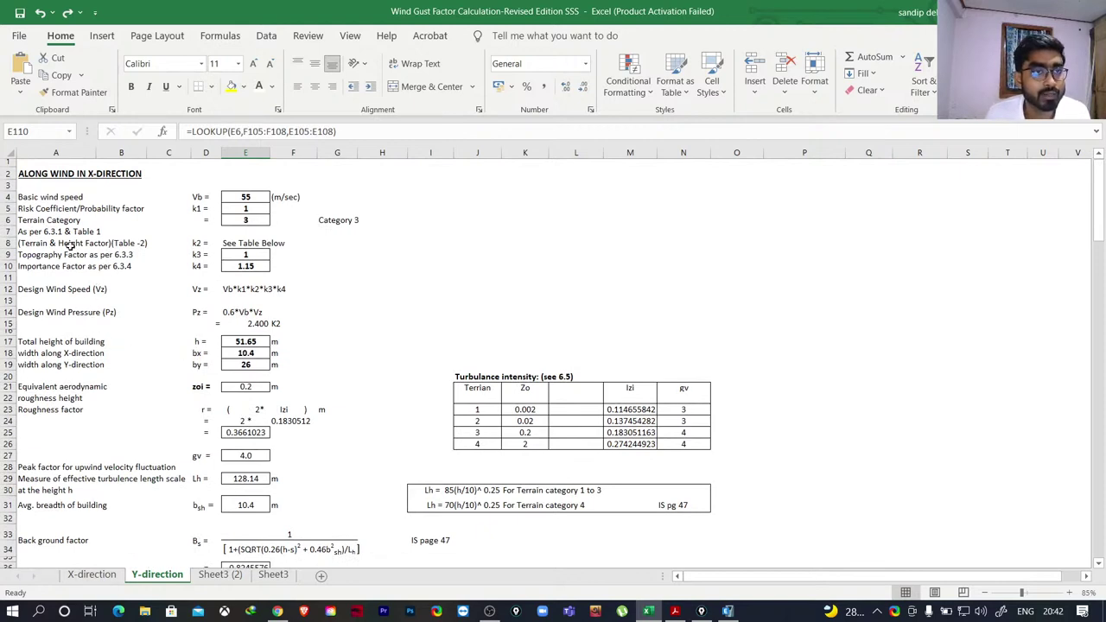
click(255, 223)
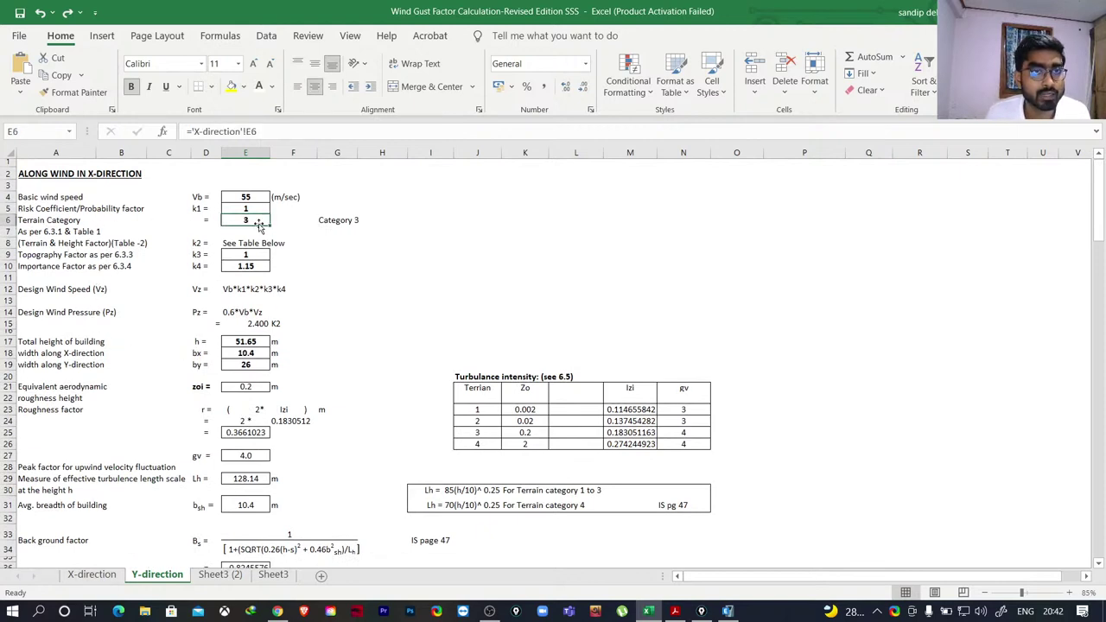
scroll(359, 307, down, 19)
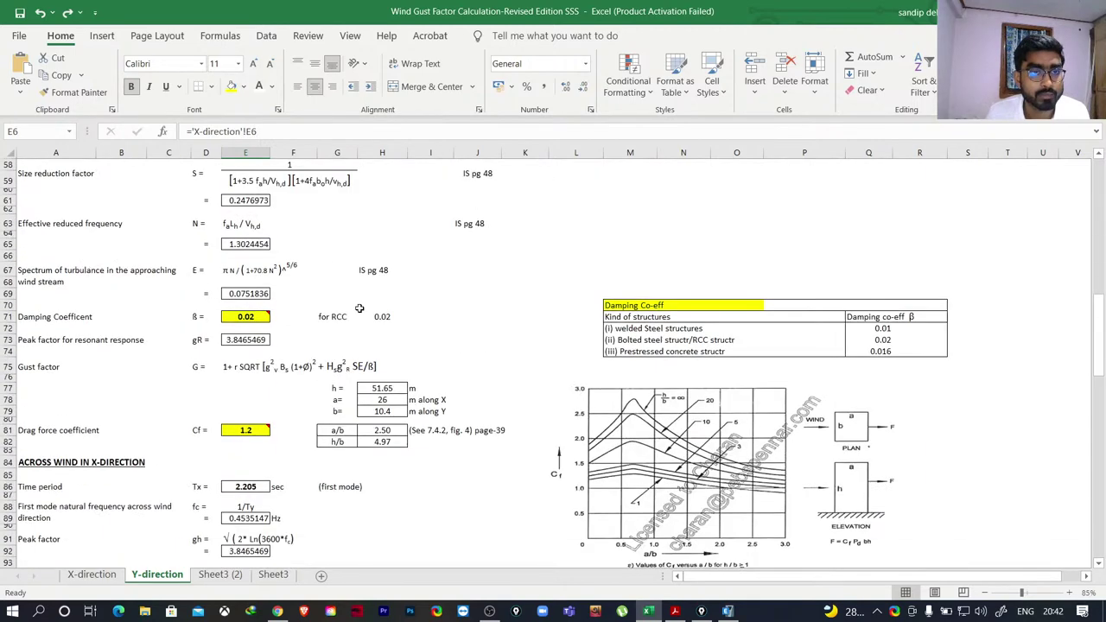
scroll(335, 406, down, 5)
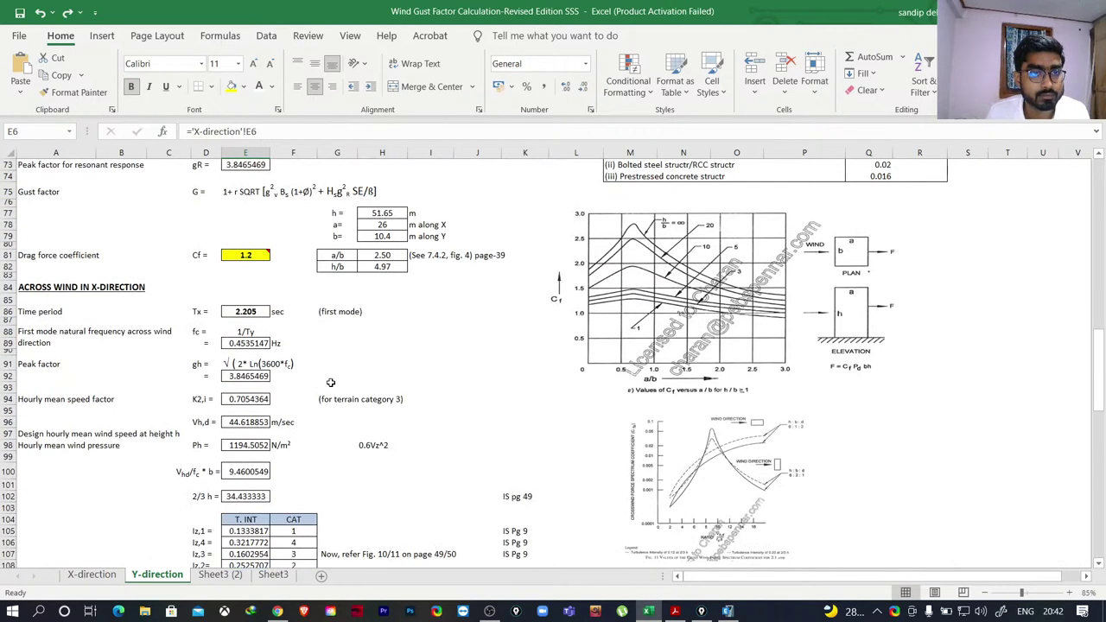
scroll(330, 385, down, 4)
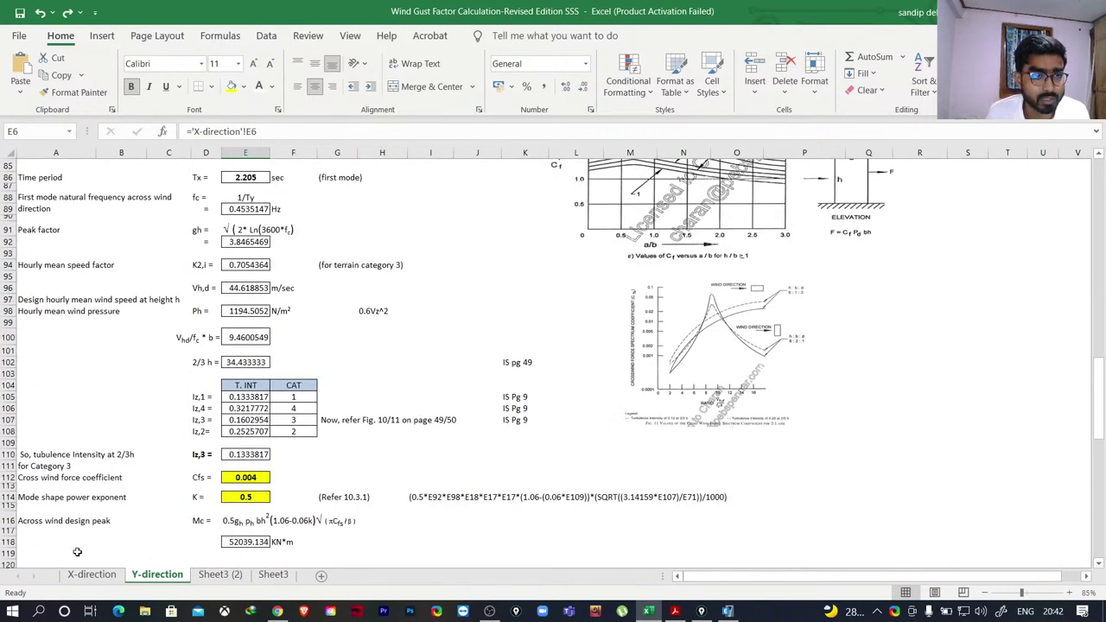
Open the X-direction sheet and review its across wind calculations, from the time period to the design peak moment Mc.
click(90, 574)
scroll(296, 350, down, 2)
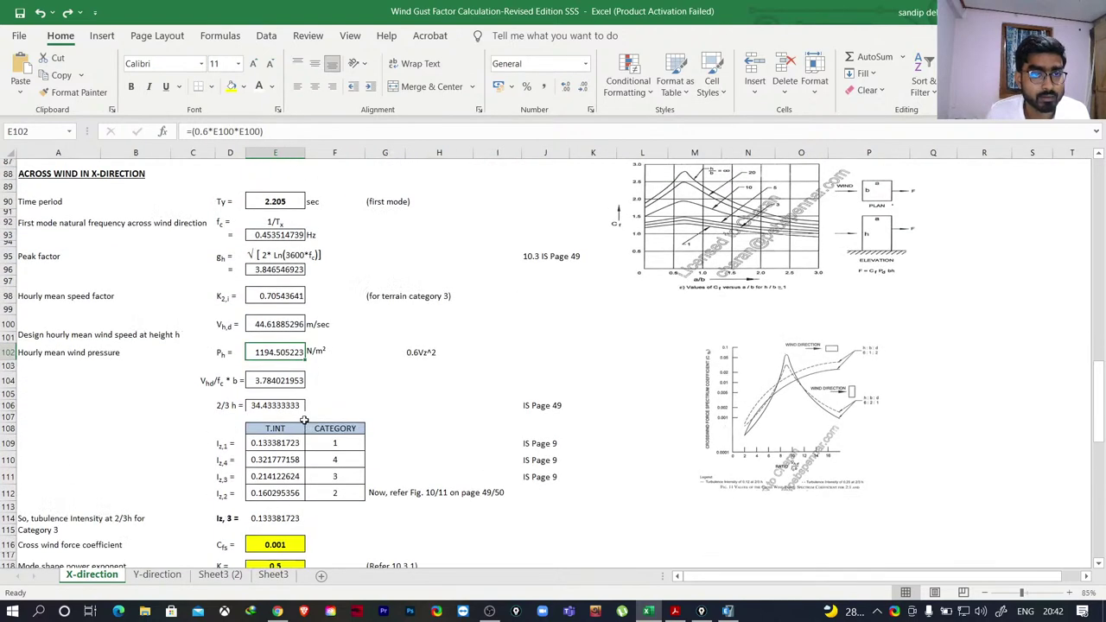
scroll(305, 424, down, 1)
scroll(302, 415, up, 4)
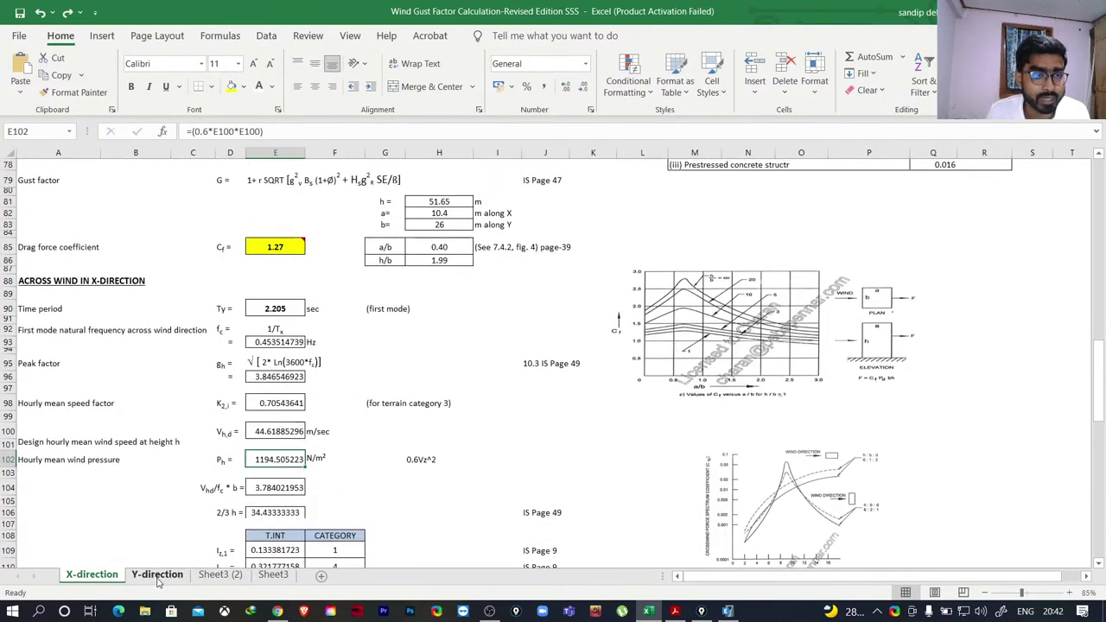
scroll(322, 318, down, 4)
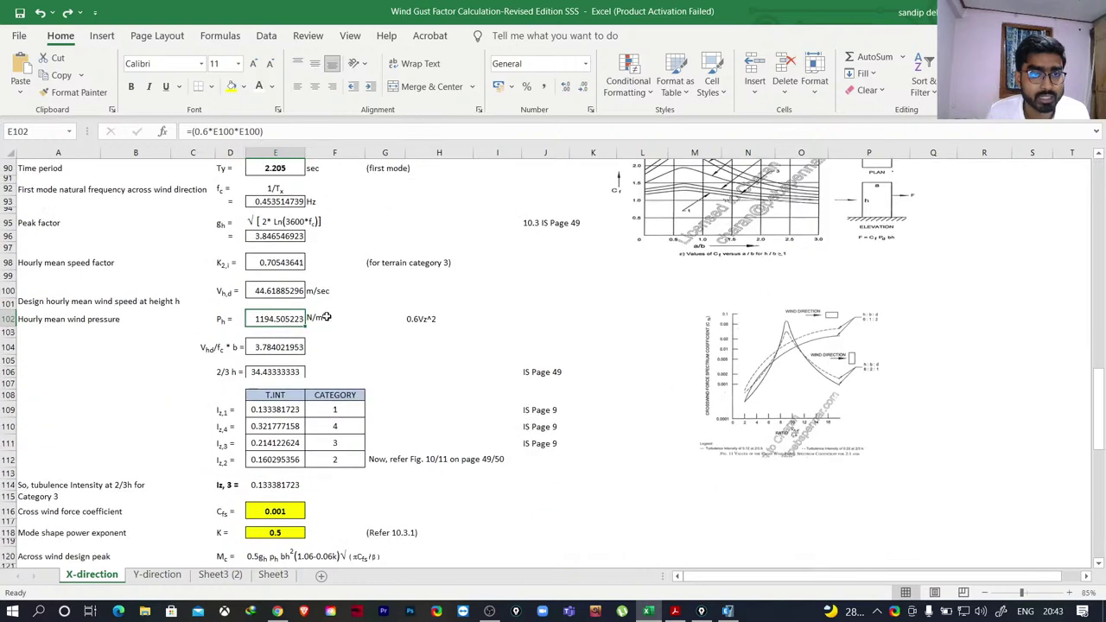
scroll(327, 318, down, 3)
scroll(357, 369, up, 1)
scroll(362, 371, down, 2)
scroll(363, 368, up, 6)
scroll(367, 361, up, 5)
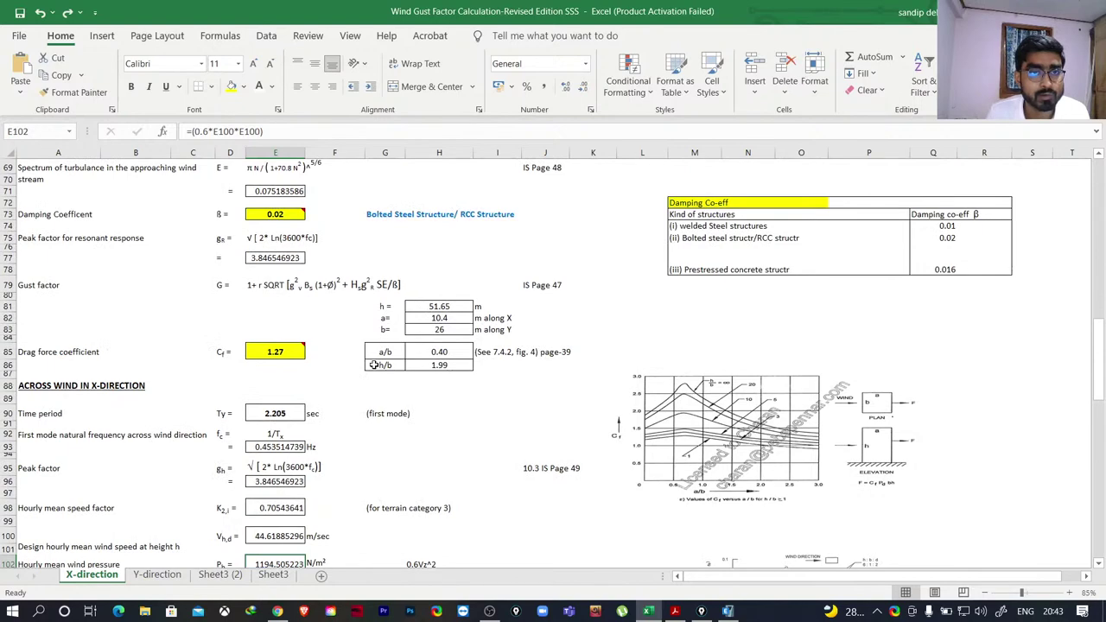
scroll(373, 364, up, 12)
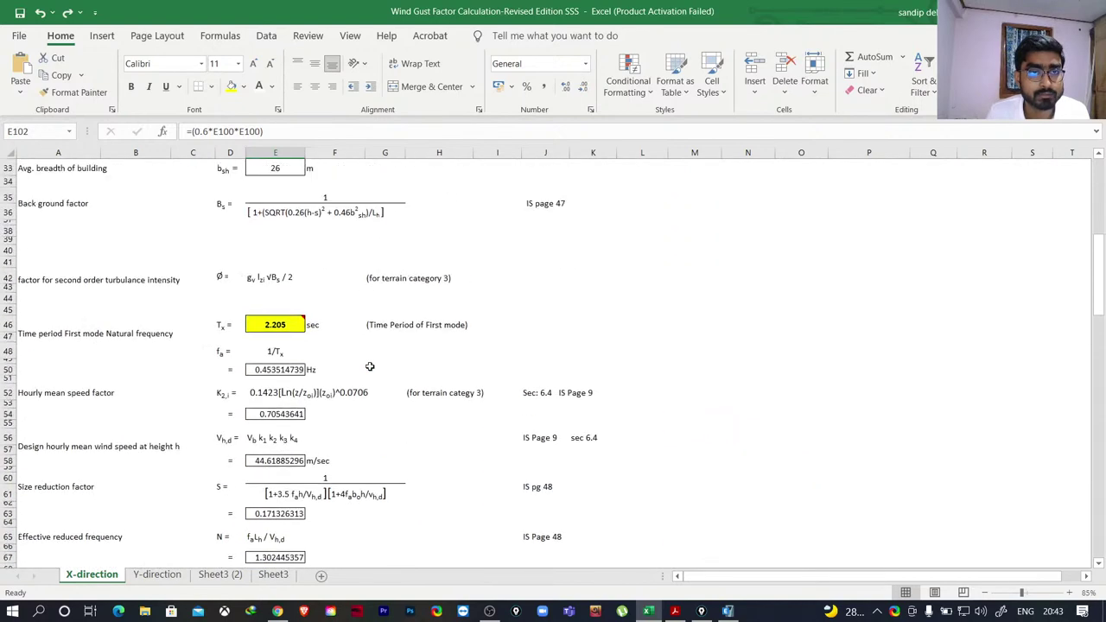
scroll(369, 366, down, 20)
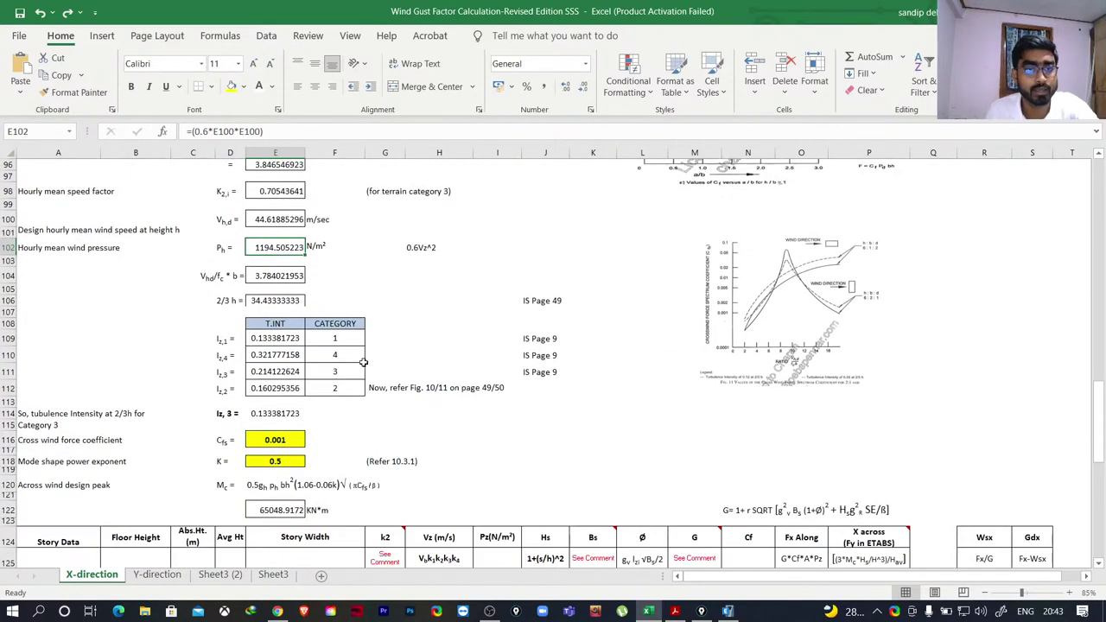
Check the X-direction lookup formula for turbulence intensity at 2/3h against the category 3 row of the intensity table.
click(271, 415)
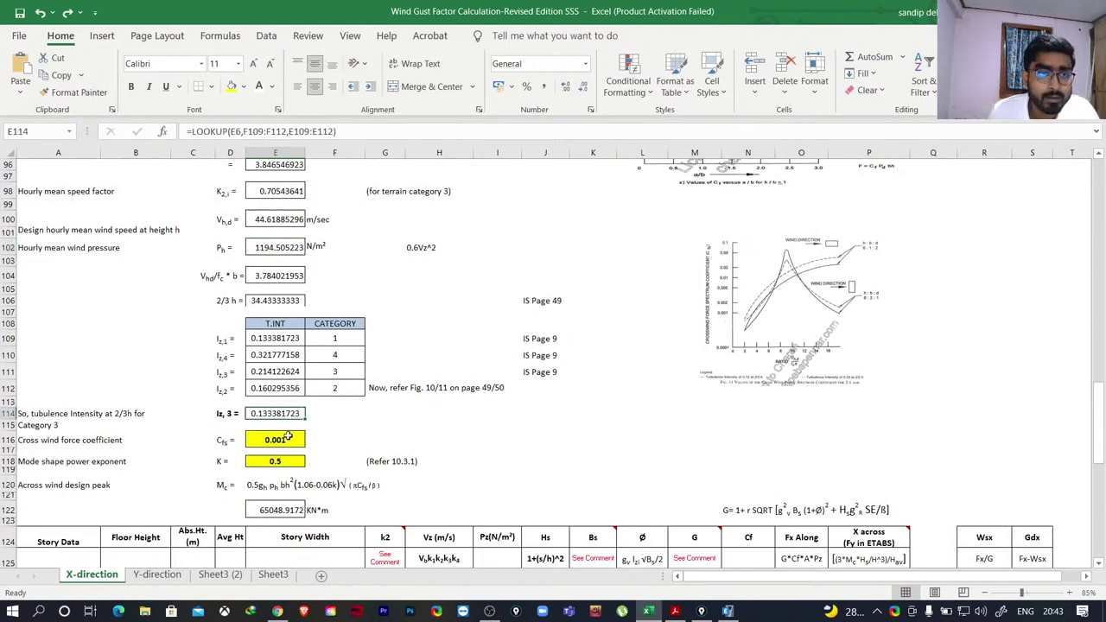
click(274, 372)
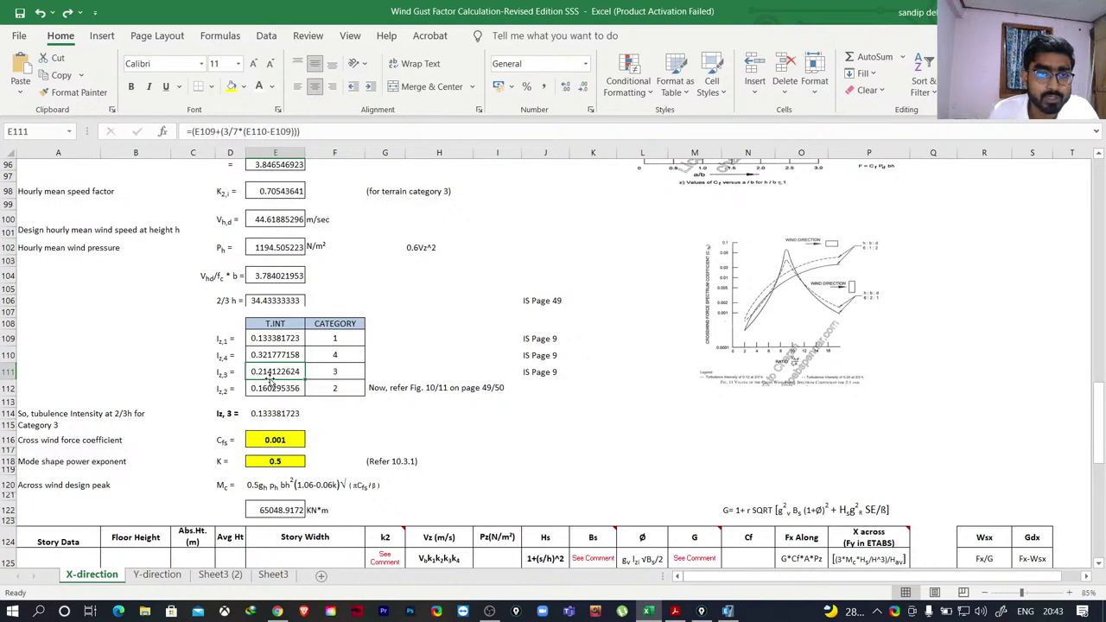
click(268, 414)
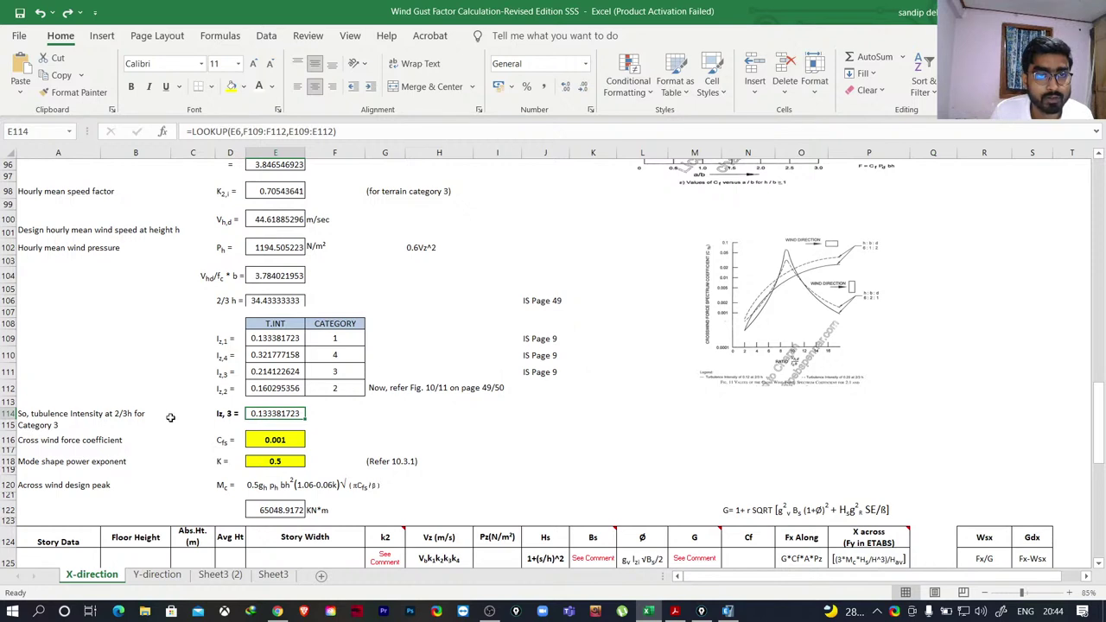
click(335, 370)
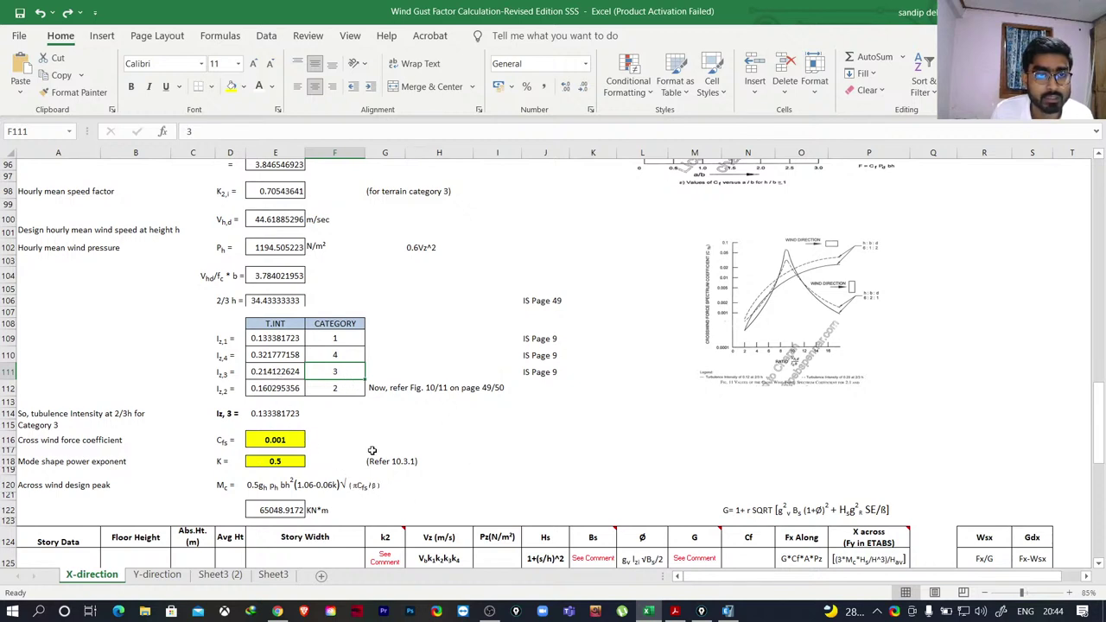
click(275, 415)
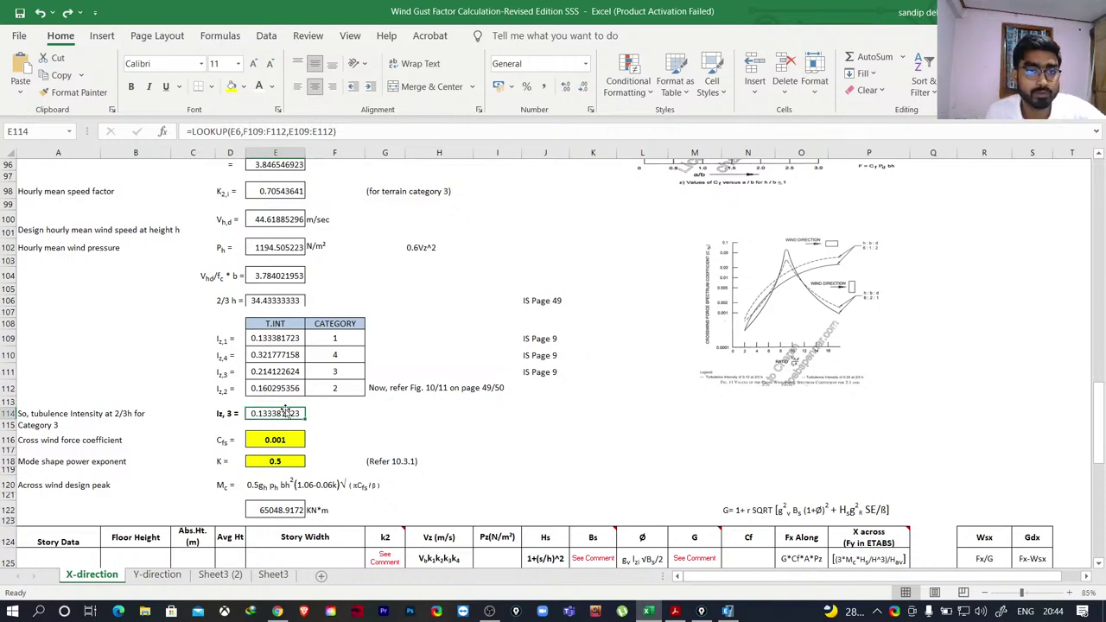
Review the clause 6.5 turbulence intensity table in the X-direction sheet and return to the across wind turbulence intensity values.
scroll(452, 317, up, 12)
scroll(510, 310, up, 16)
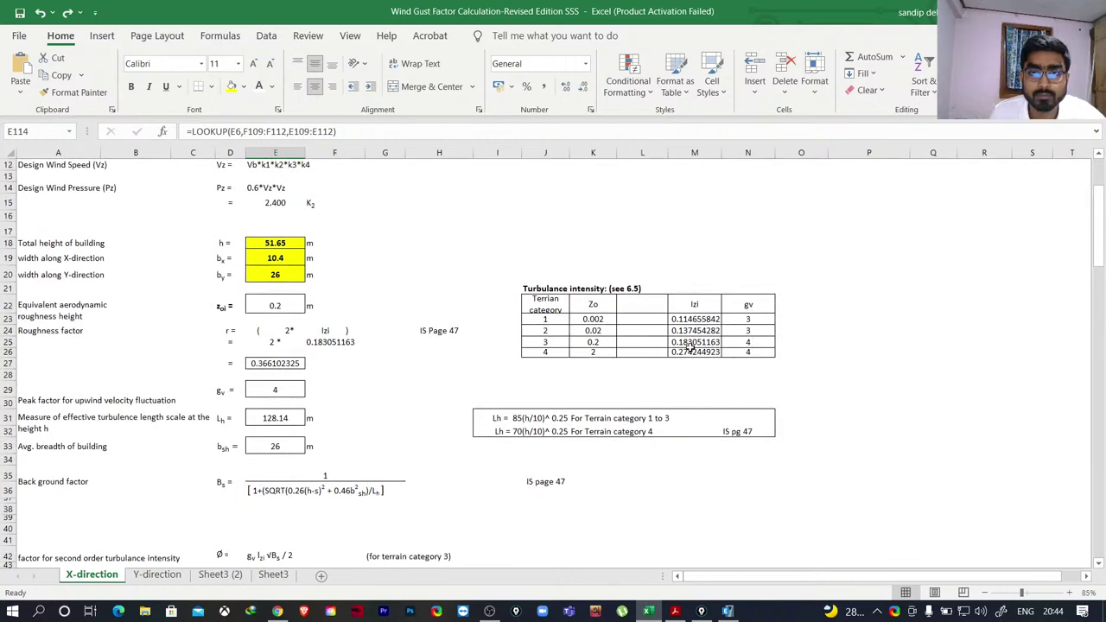
scroll(420, 417, down, 18)
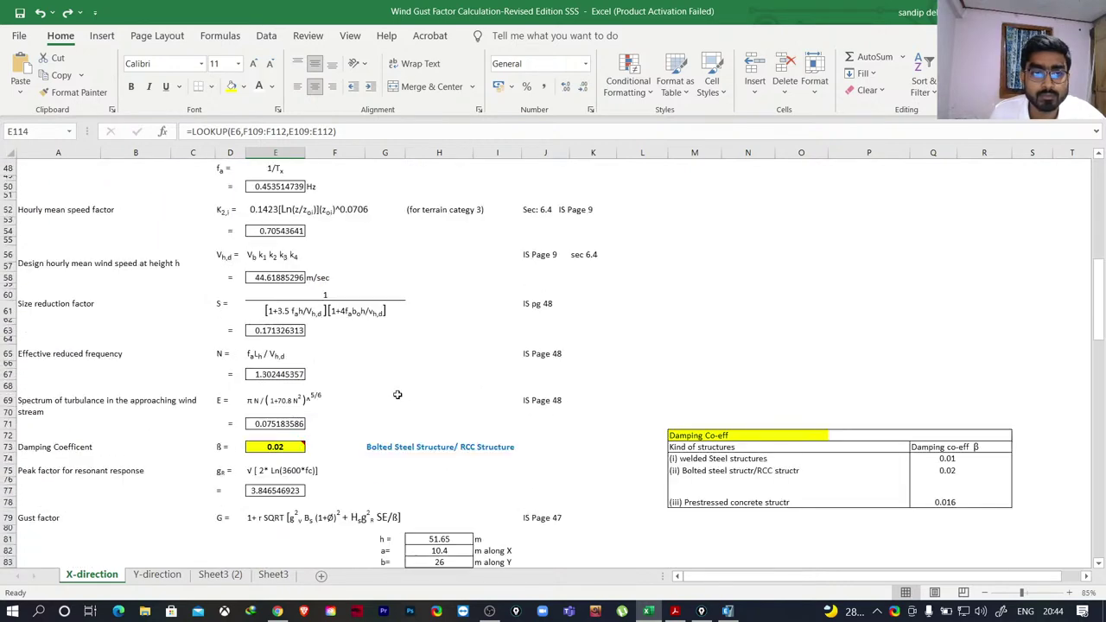
scroll(395, 395, down, 10)
scroll(398, 396, up, 3)
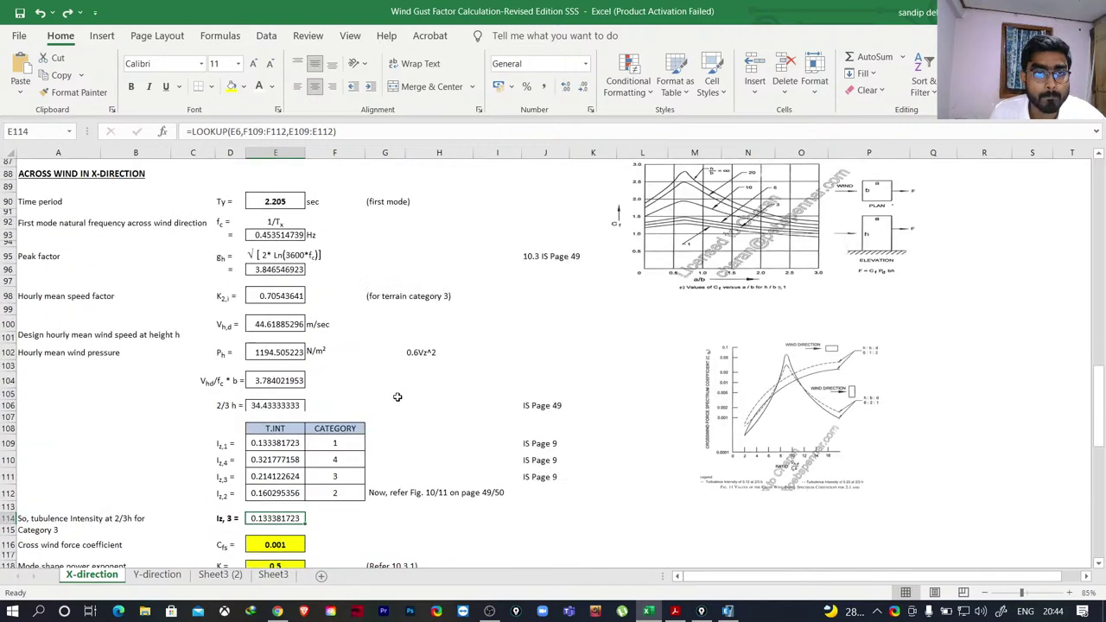
Inspect the X-direction turbulence intensity formulas for categories 3, 1 and 4 and the lookup formula in E114.
scroll(398, 396, up, 3)
scroll(398, 396, down, 7)
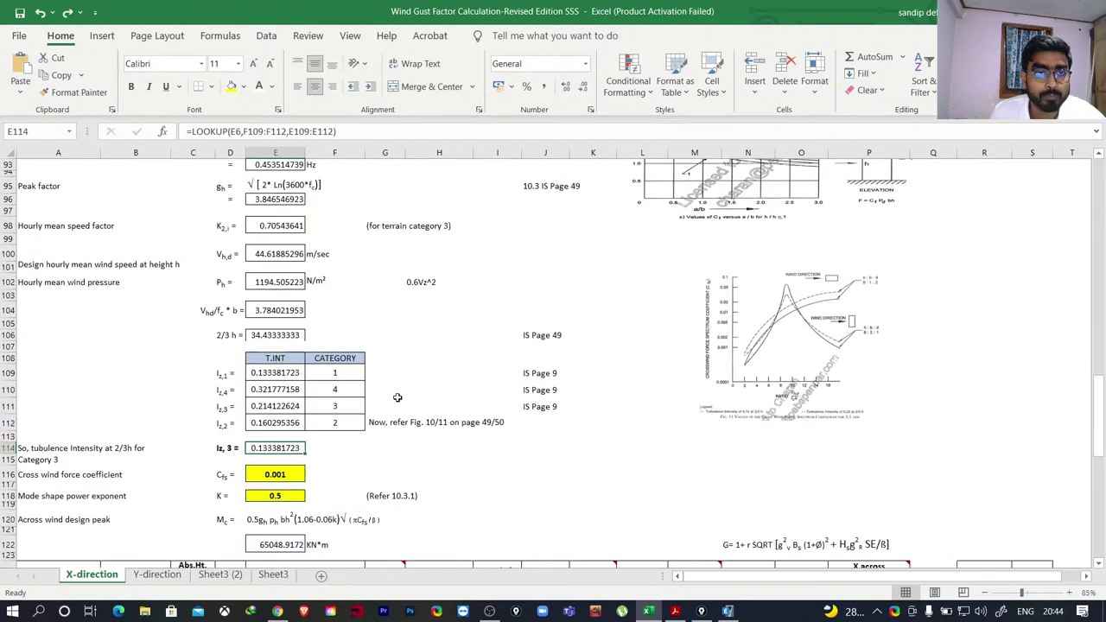
scroll(397, 397, down, 1)
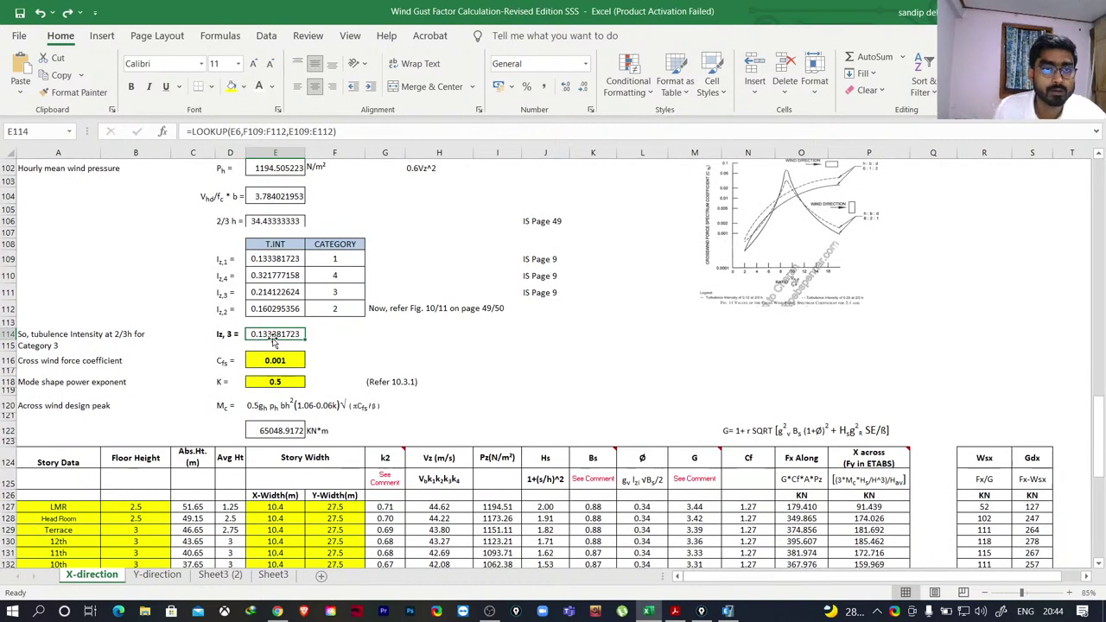
click(278, 293)
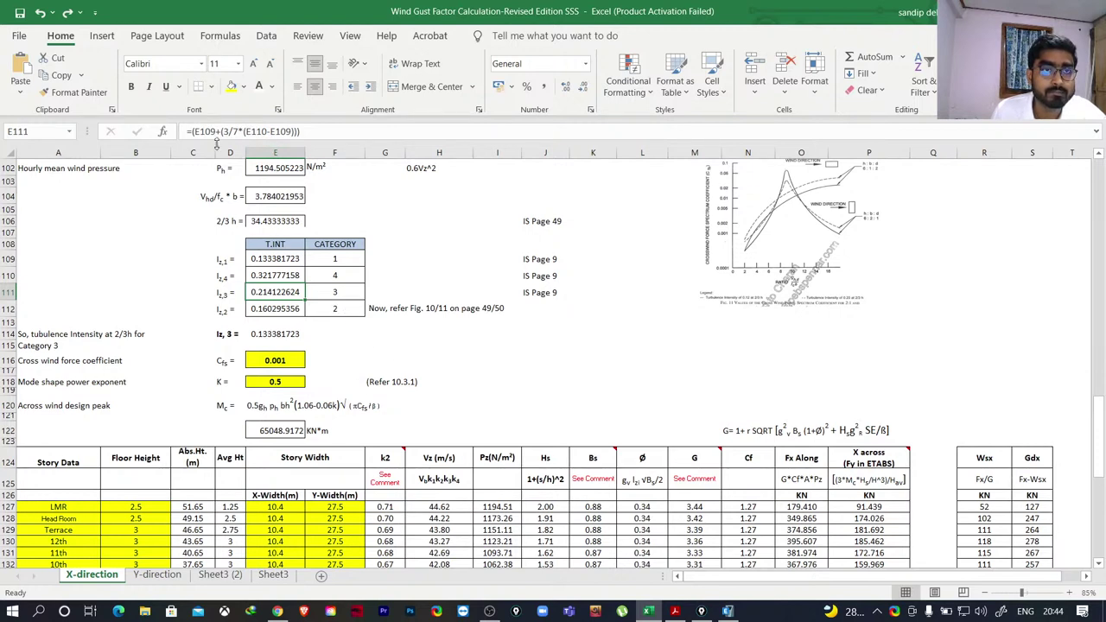
click(275, 259)
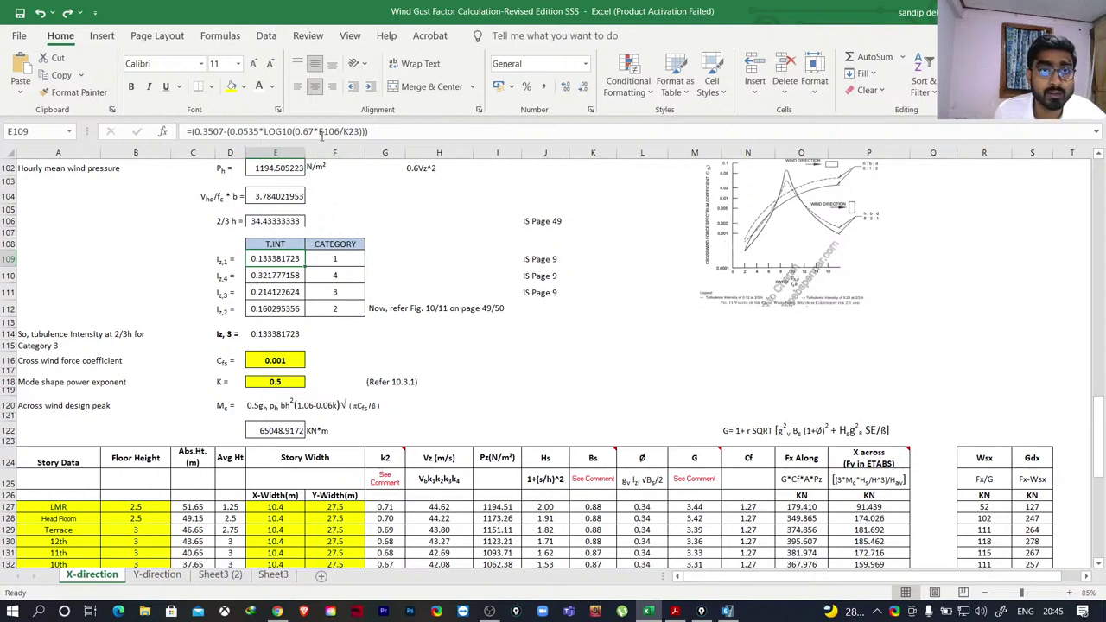
key(Down)
key(Down)
key(Down)
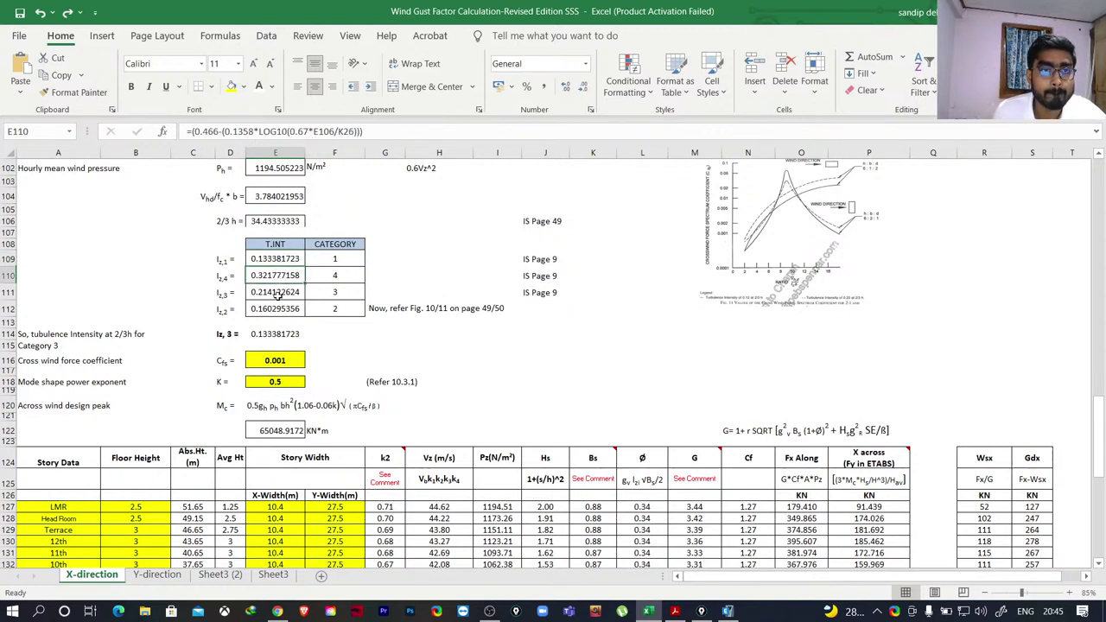
click(271, 334)
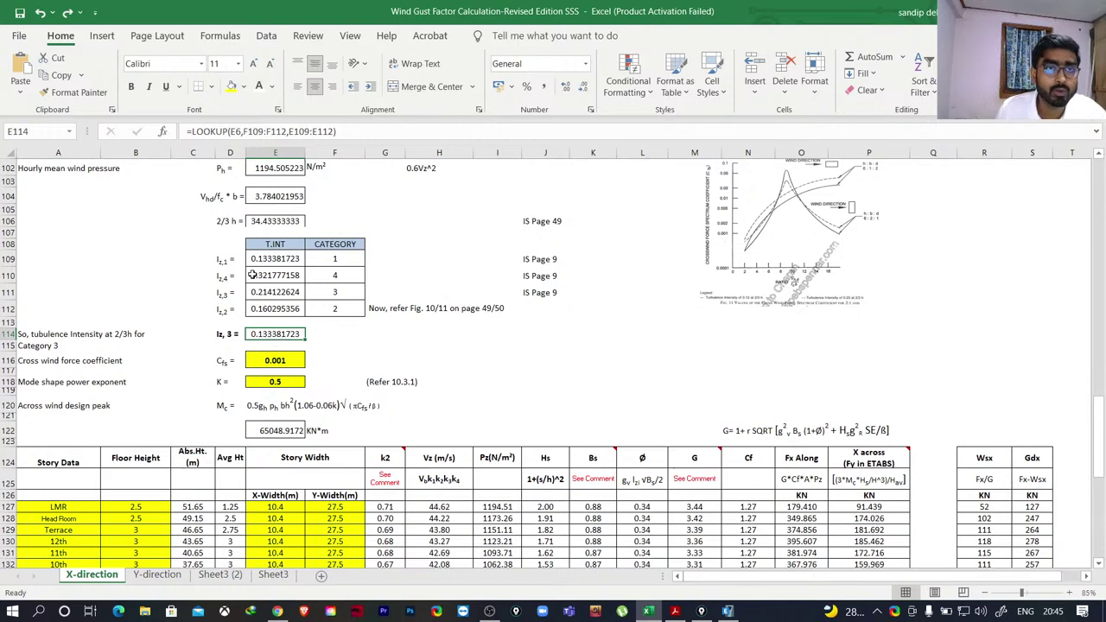
Check the terrain category input in cell E6 and its available options, then return to the across wind turbulence intensity table.
scroll(255, 275, up, 7)
scroll(264, 274, up, 12)
scroll(265, 274, up, 8)
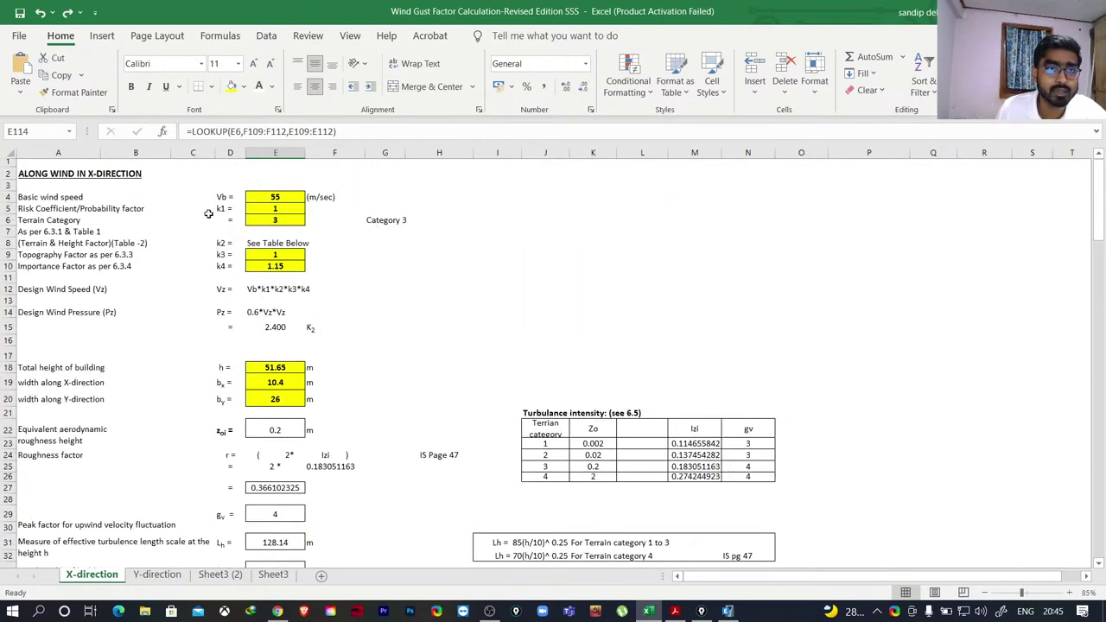
click(280, 222)
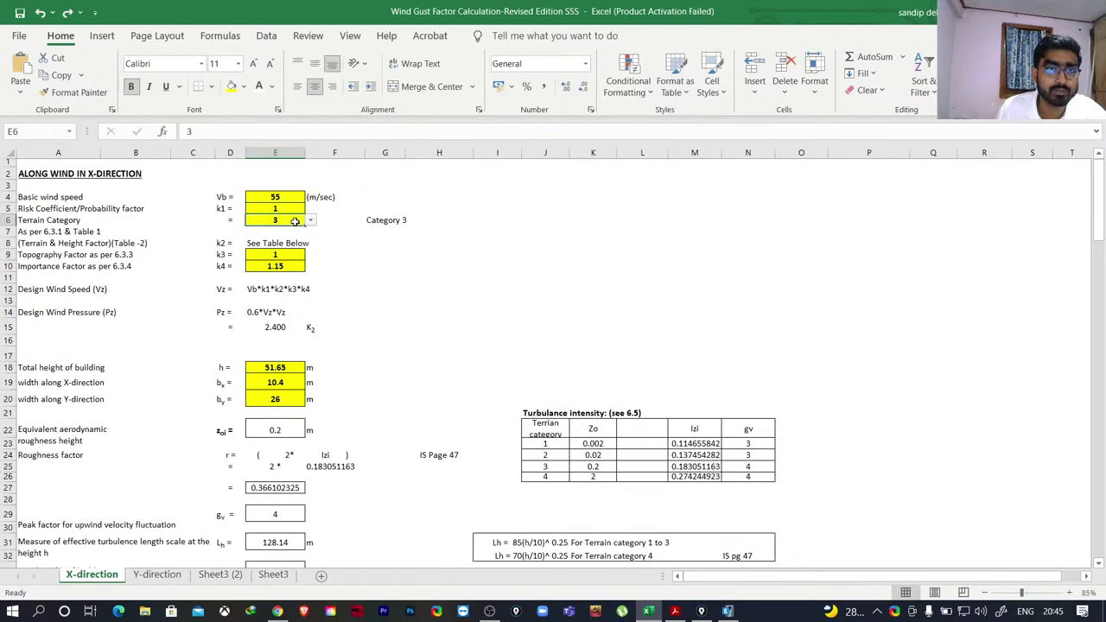
click(312, 223)
click(312, 223)
scroll(375, 273, down, 13)
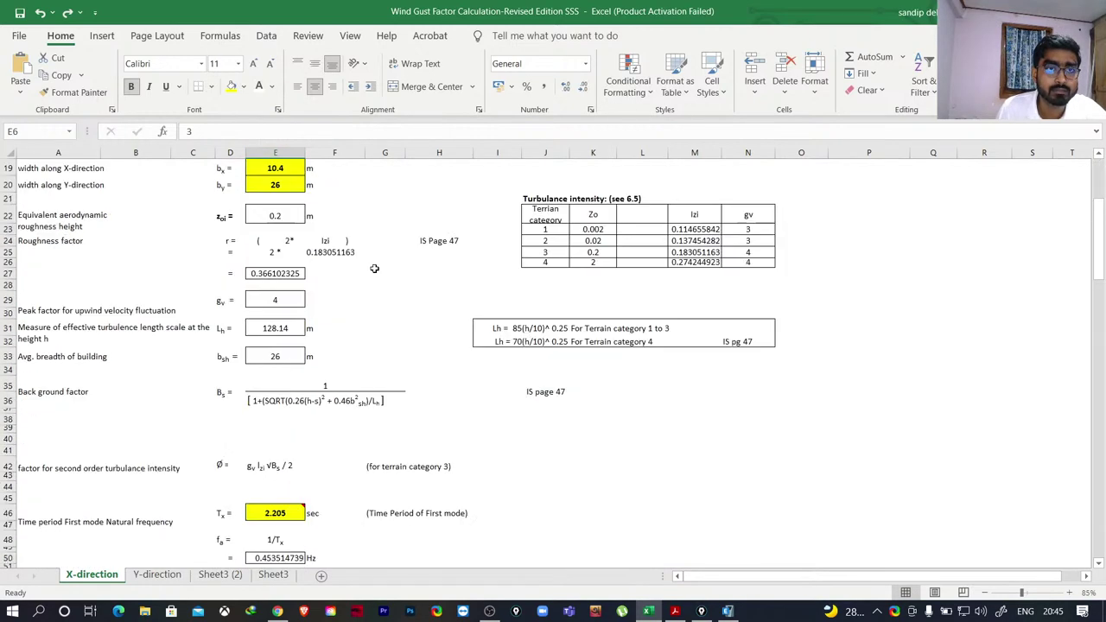
scroll(378, 264, down, 17)
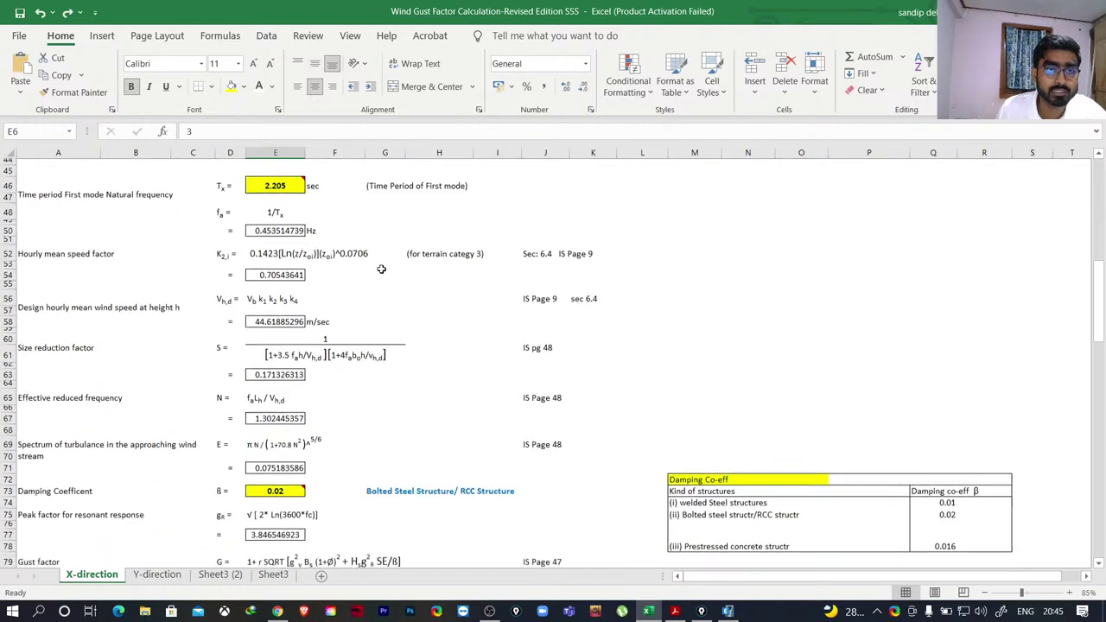
scroll(385, 271, down, 1)
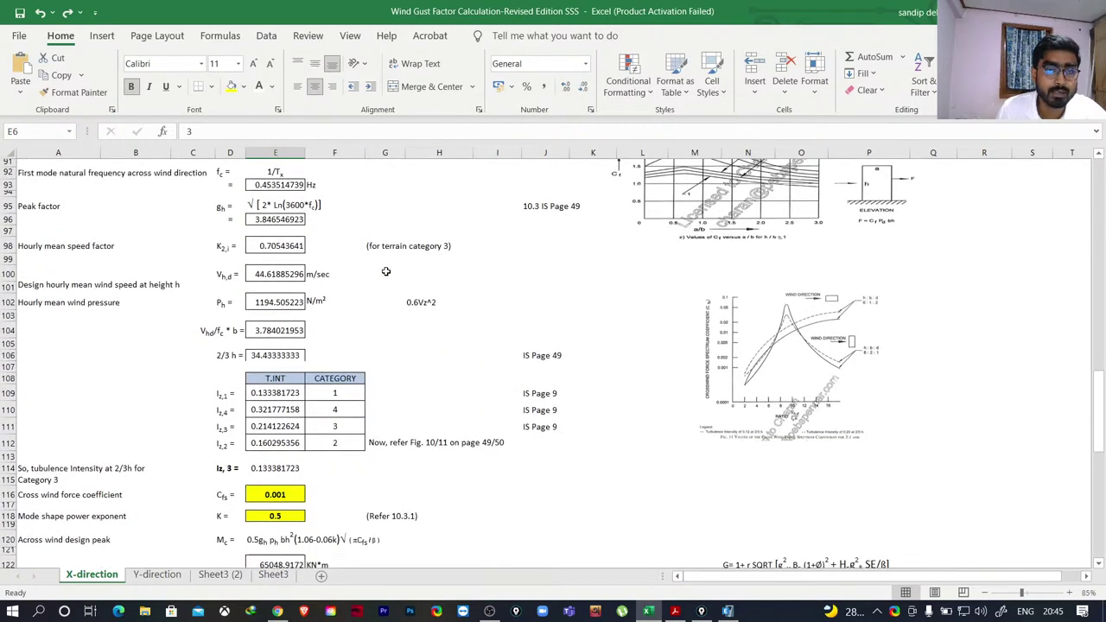
Compare the category 3 row of the turbulence intensity table with the lookup cell E114.
click(333, 427)
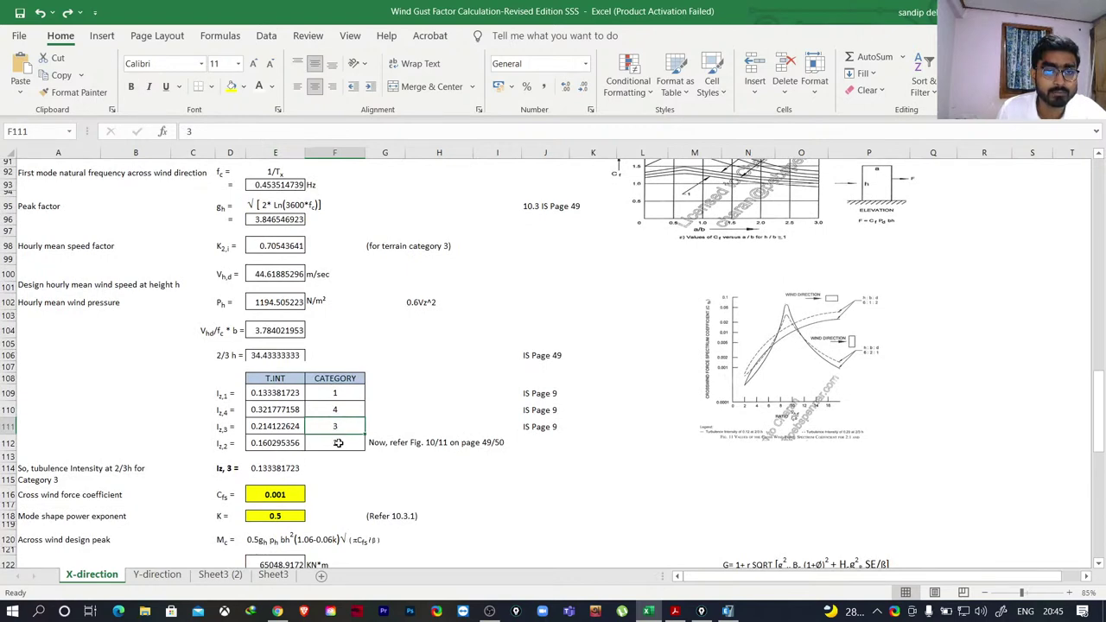
click(274, 426)
click(280, 467)
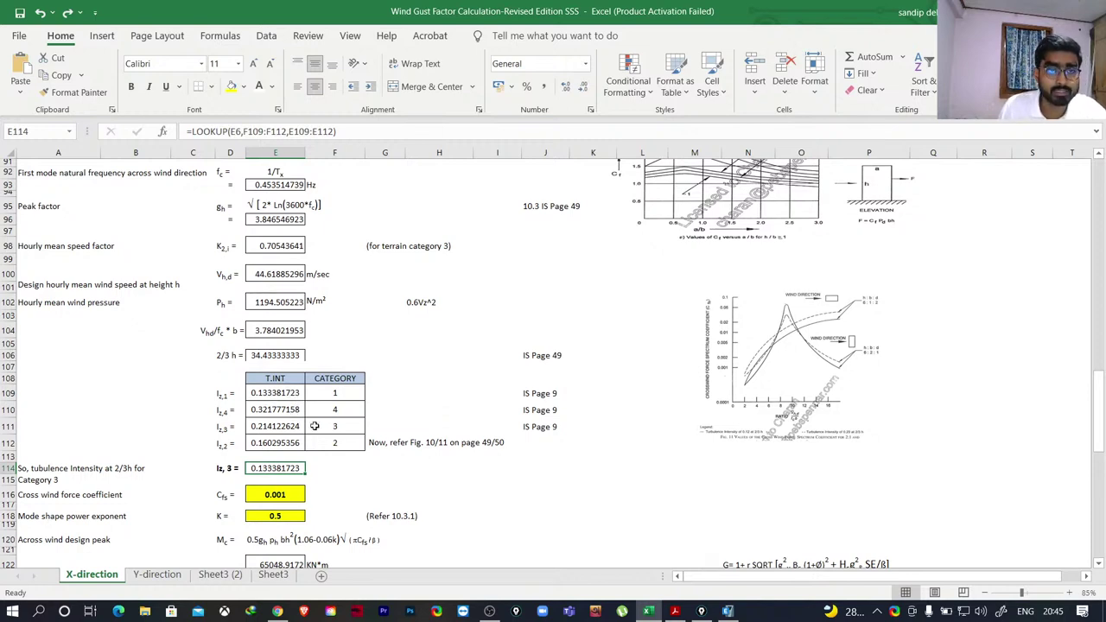
scroll(316, 467, down, 2)
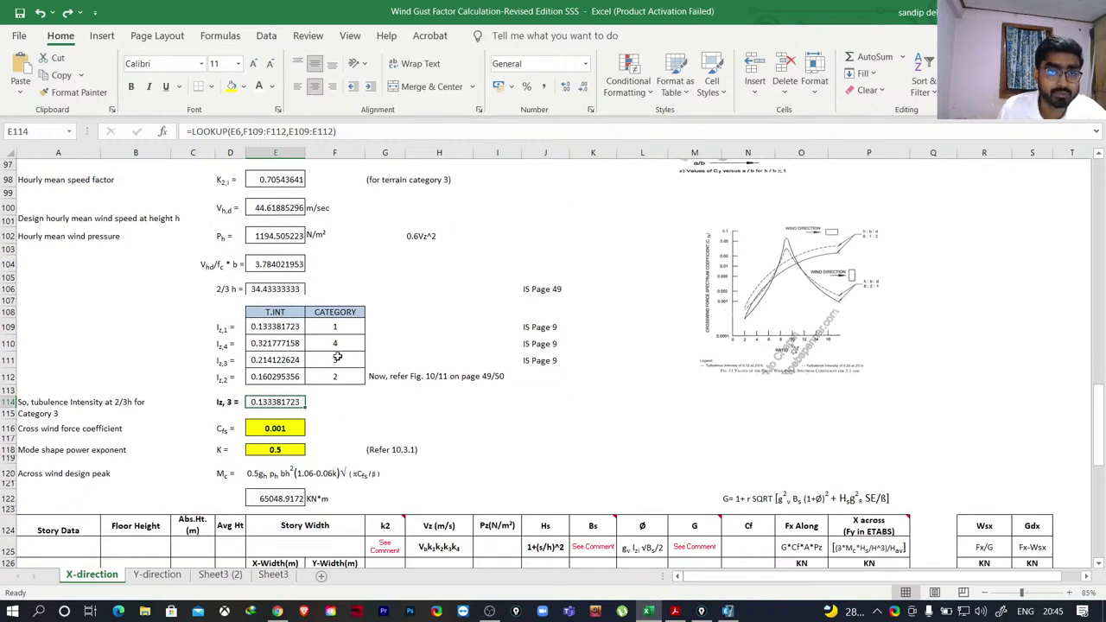
click(285, 361)
click(273, 406)
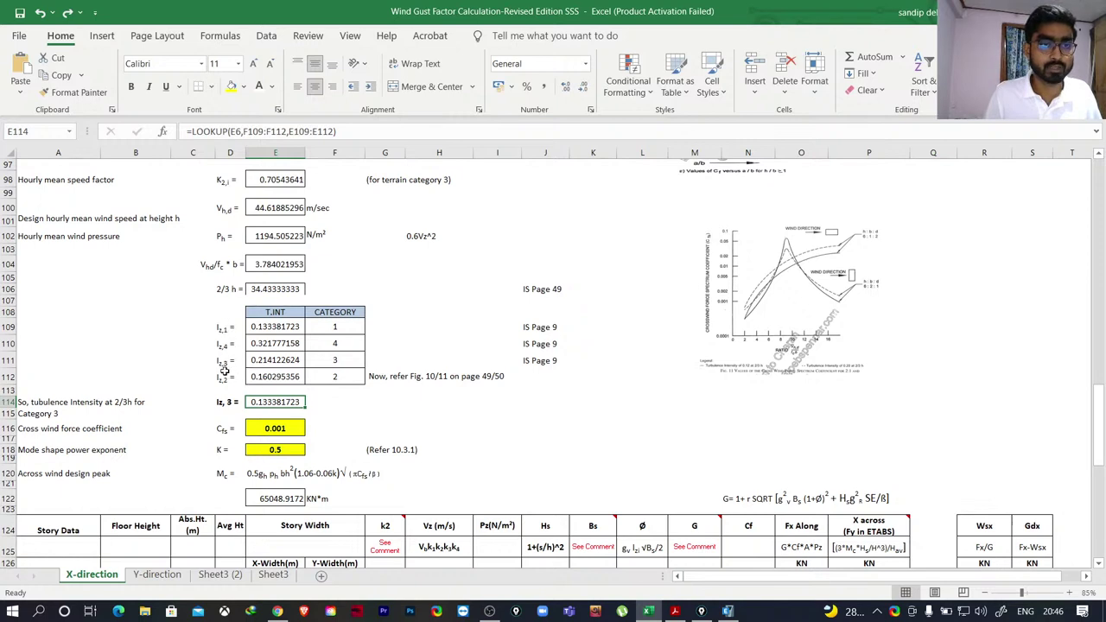
Examine the turbulence intensity formulas in E109 to E112, comparing the interpolation for category 3 with that for category 2.
click(275, 327)
click(273, 343)
click(271, 360)
click(275, 377)
click(271, 363)
click(274, 376)
click(270, 361)
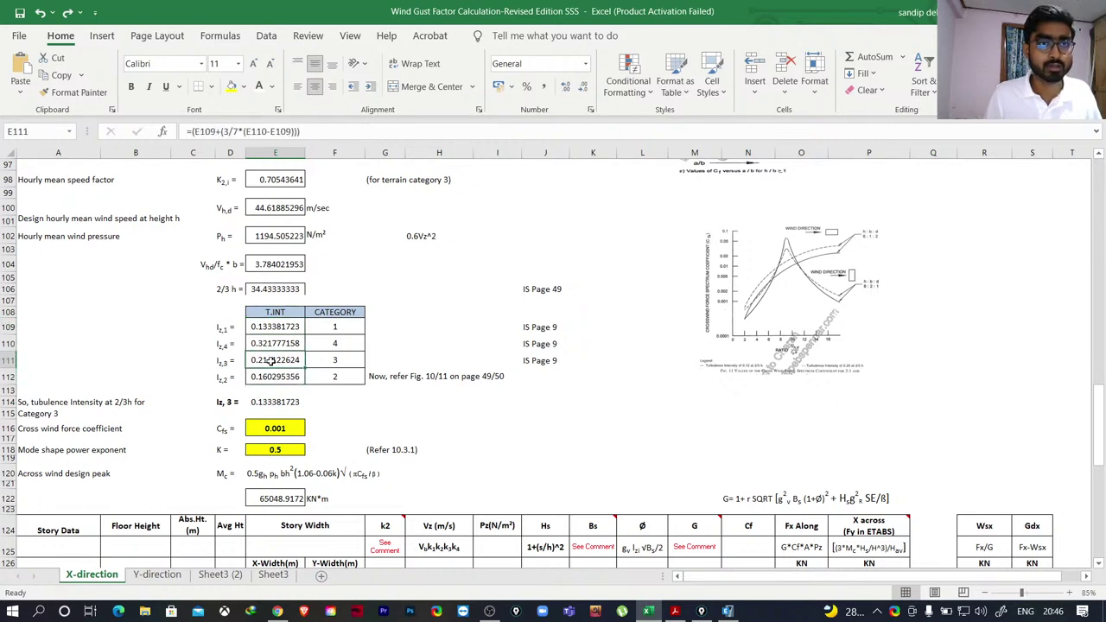
click(272, 376)
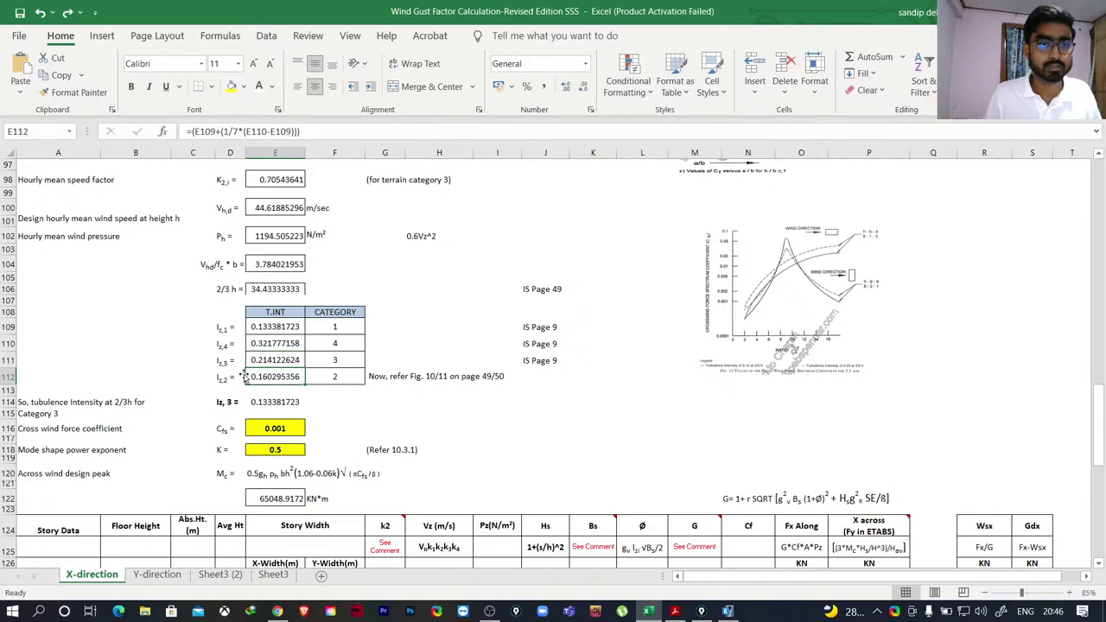
click(271, 361)
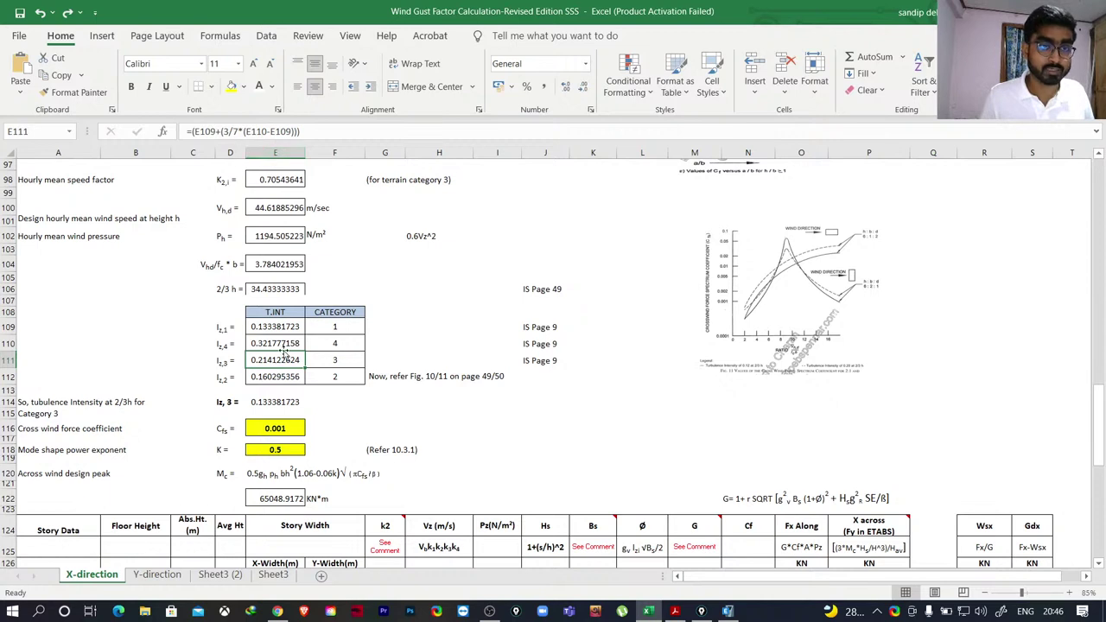
click(270, 380)
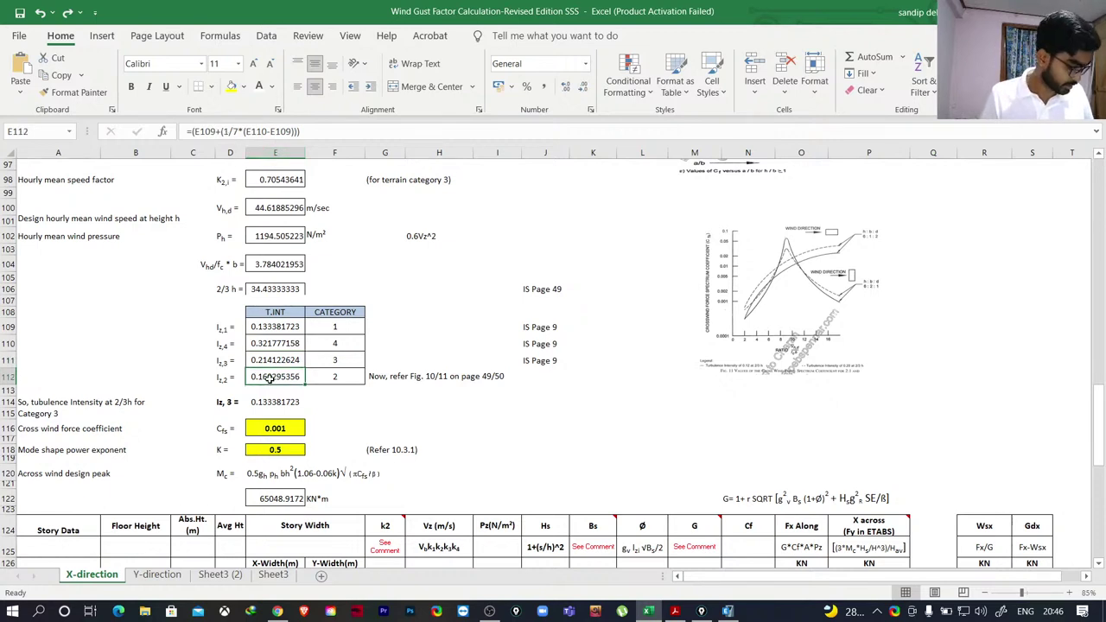
Recheck the category 4, 1 and 3 intensity formulas against the lookup formula for turbulence intensity at 2/3h.
click(268, 346)
click(272, 330)
click(273, 343)
click(270, 364)
click(273, 405)
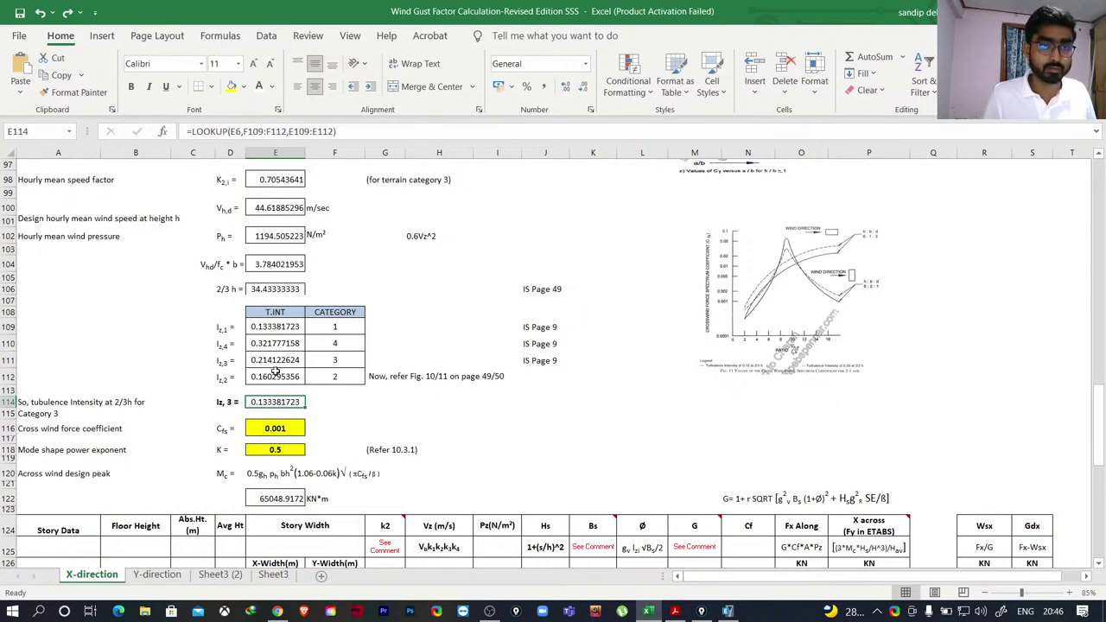
Highlight the turbulence intensity lookup cell E114 with a red fill.
scroll(273, 384, down, 3)
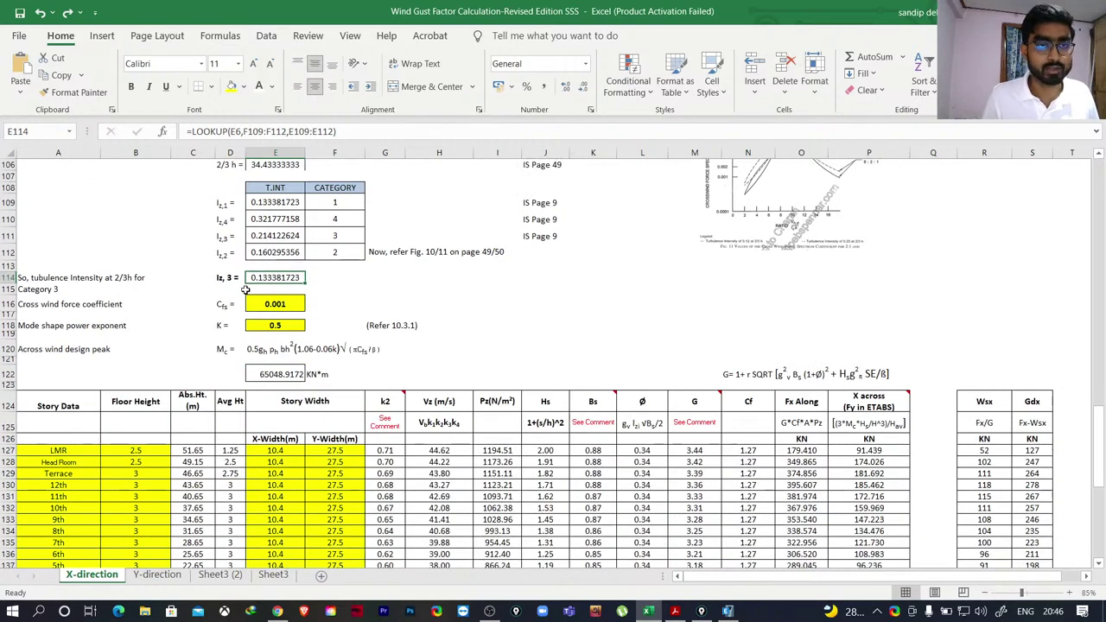
click(270, 236)
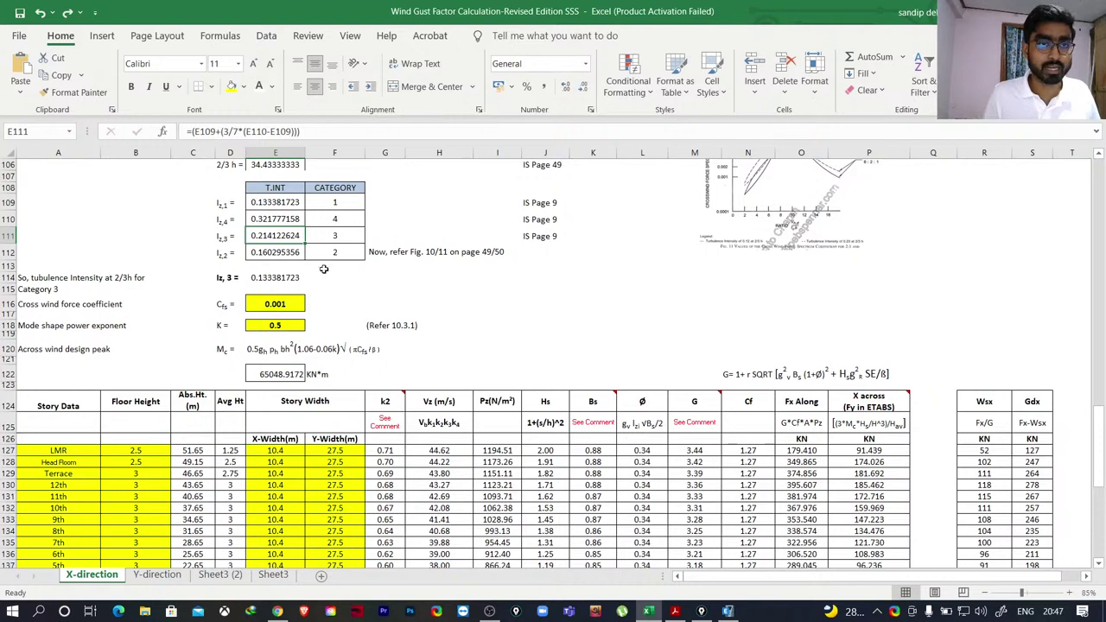
click(275, 278)
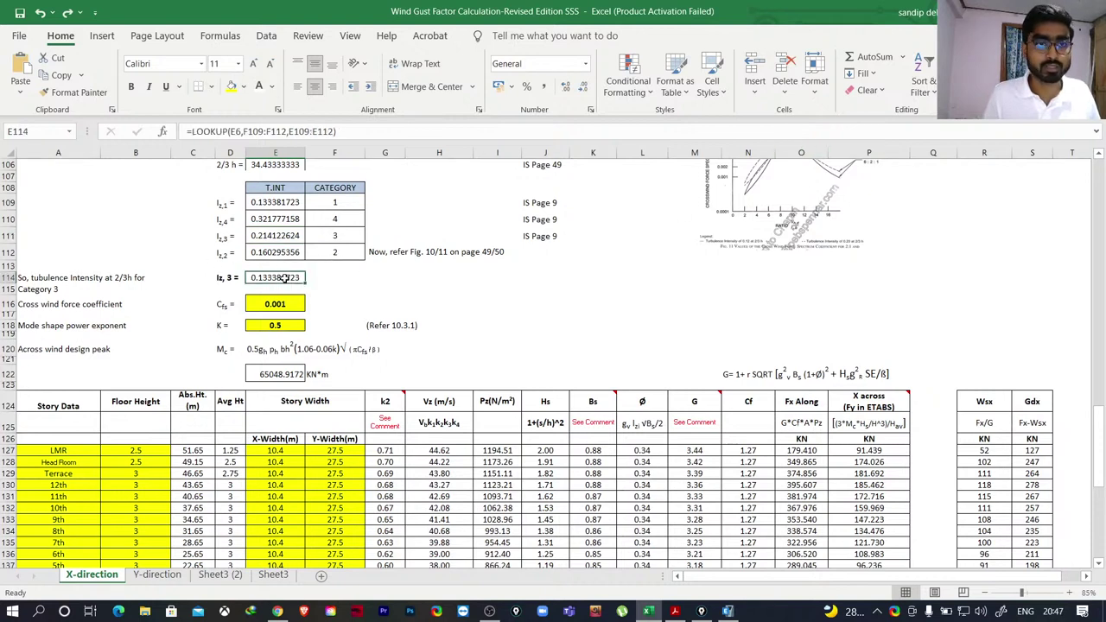
click(245, 87)
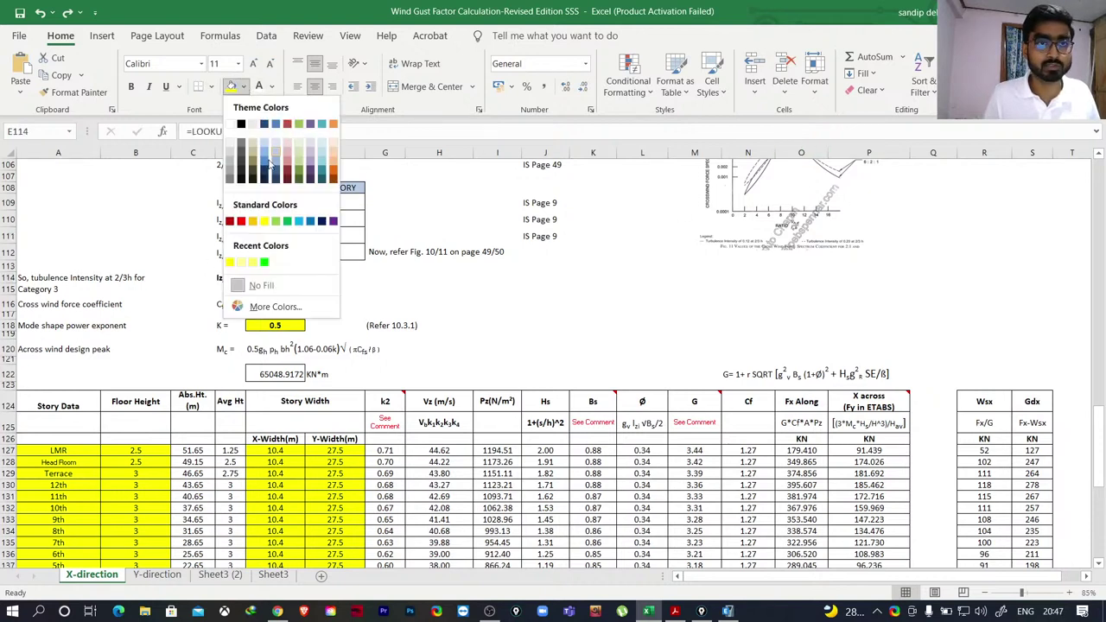
click(241, 221)
click(441, 303)
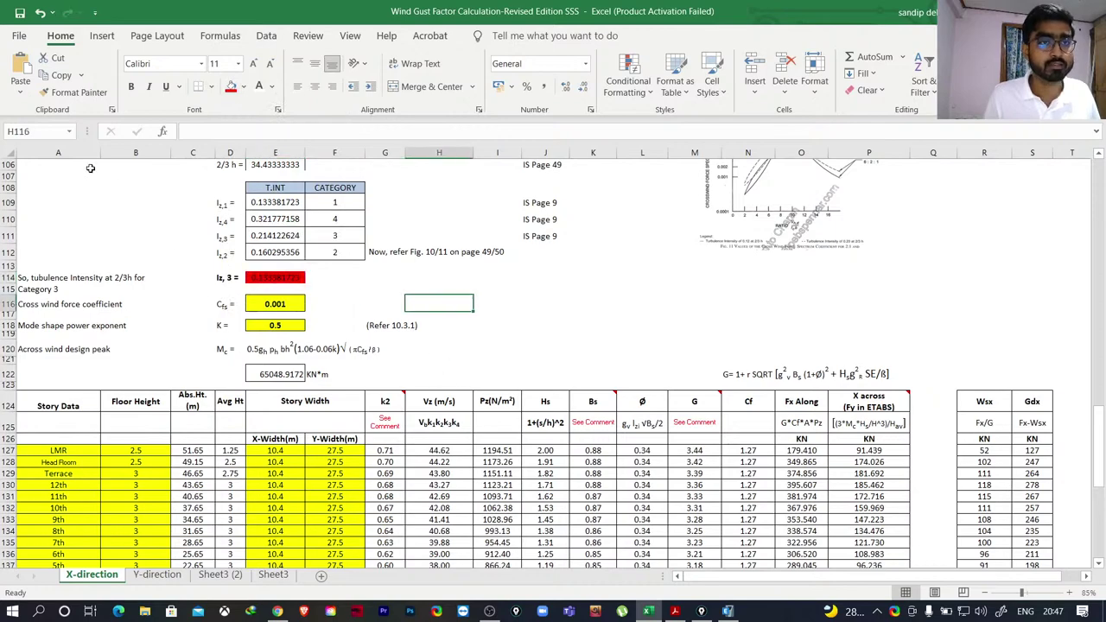
Review the category 3 turbulence intensity, then switch to the IS 875 PDF in Acrobat and examine Fig. 11's curves and ratio Vh,d/(fc b).
scroll(257, 302, down, 2)
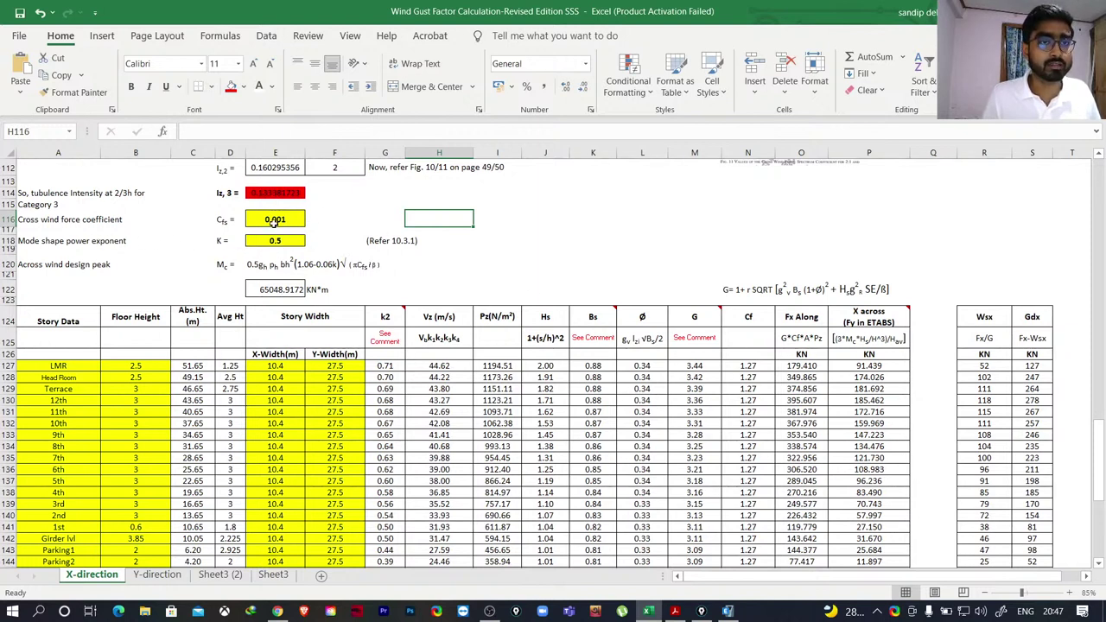
scroll(275, 225, up, 2)
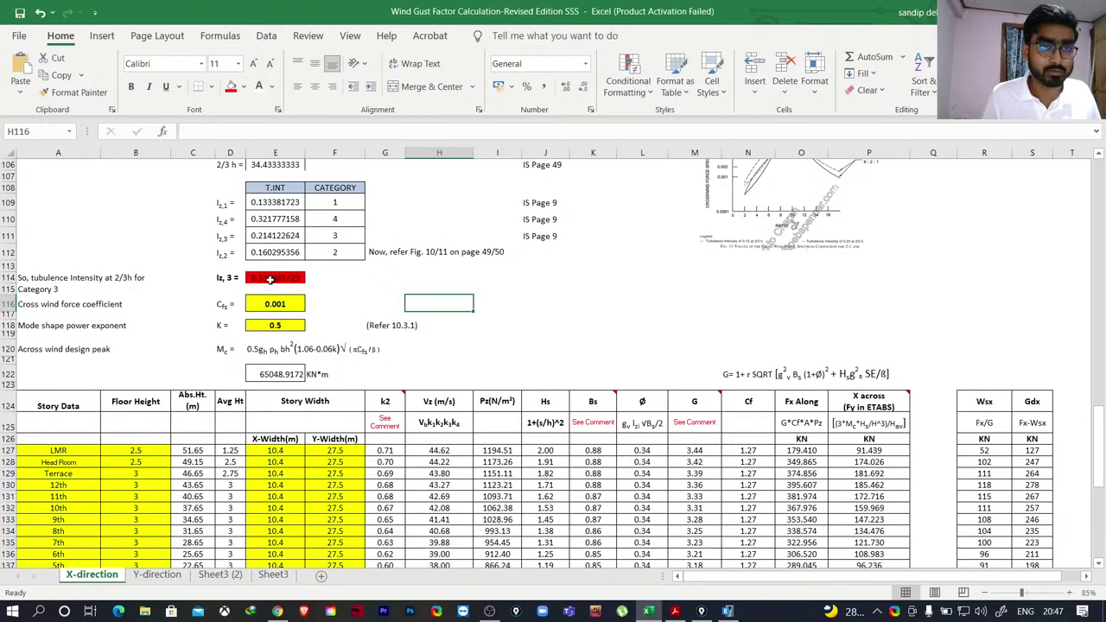
click(269, 238)
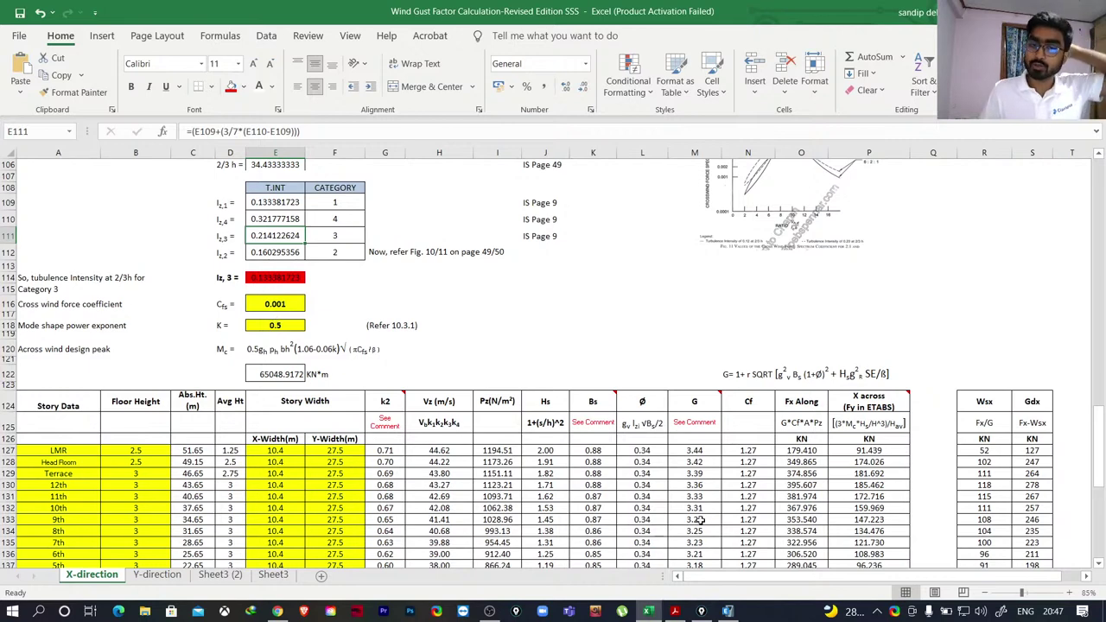
click(675, 612)
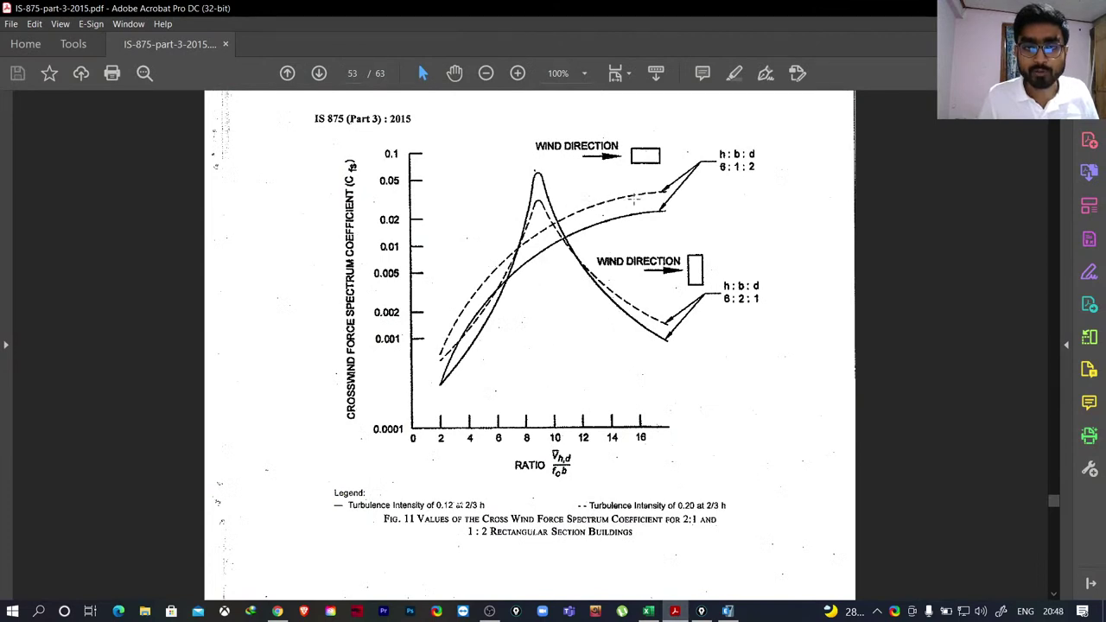
drag(638, 302, 666, 329)
click(653, 318)
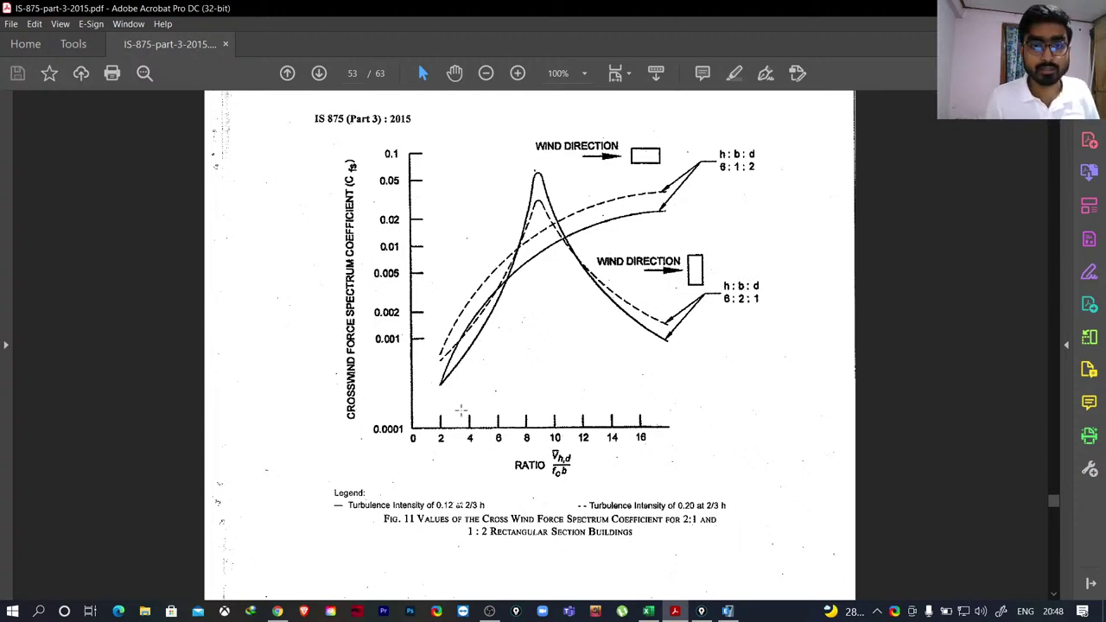
drag(548, 449, 591, 485)
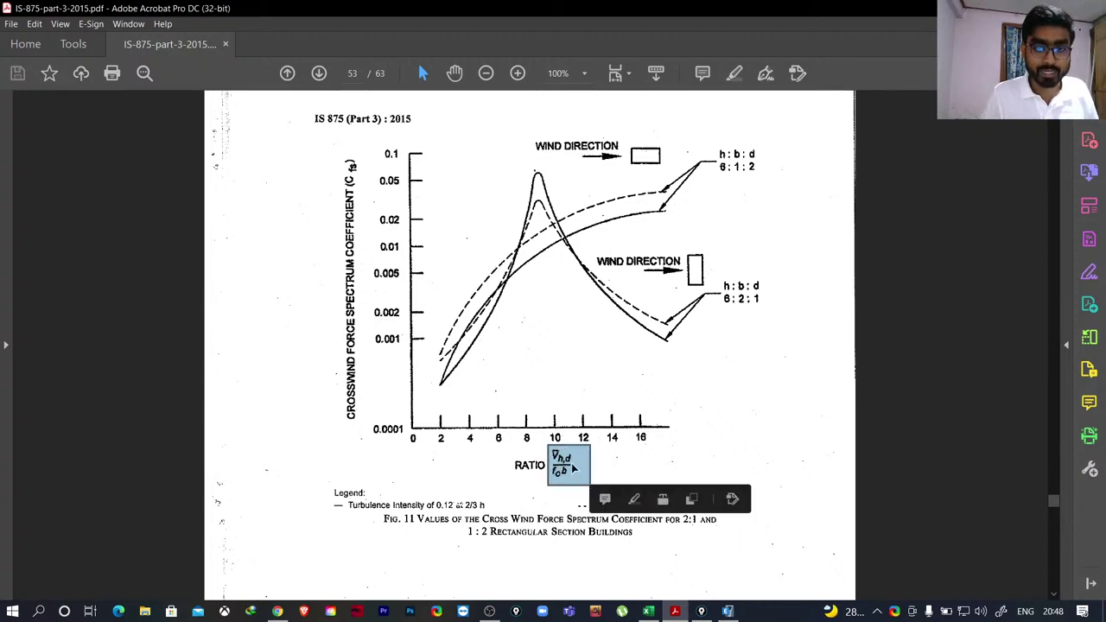
click(562, 459)
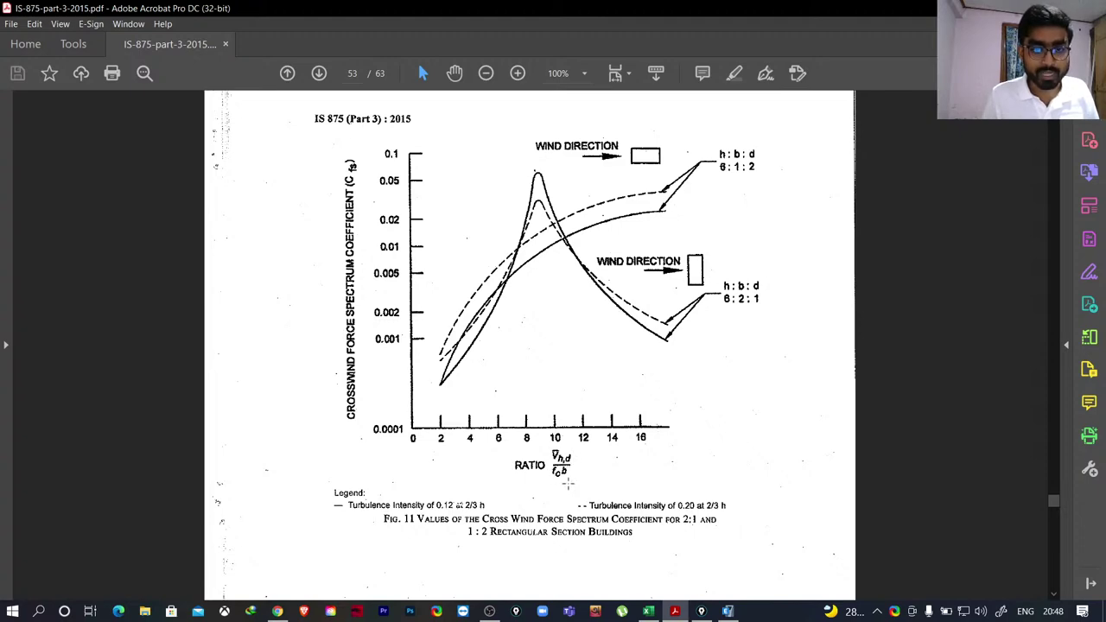
Switch back to the Excel workbook and check the Vhd/(fc*b) formula in E104 against the across wind inputs above it.
click(647, 611)
scroll(266, 332, up, 4)
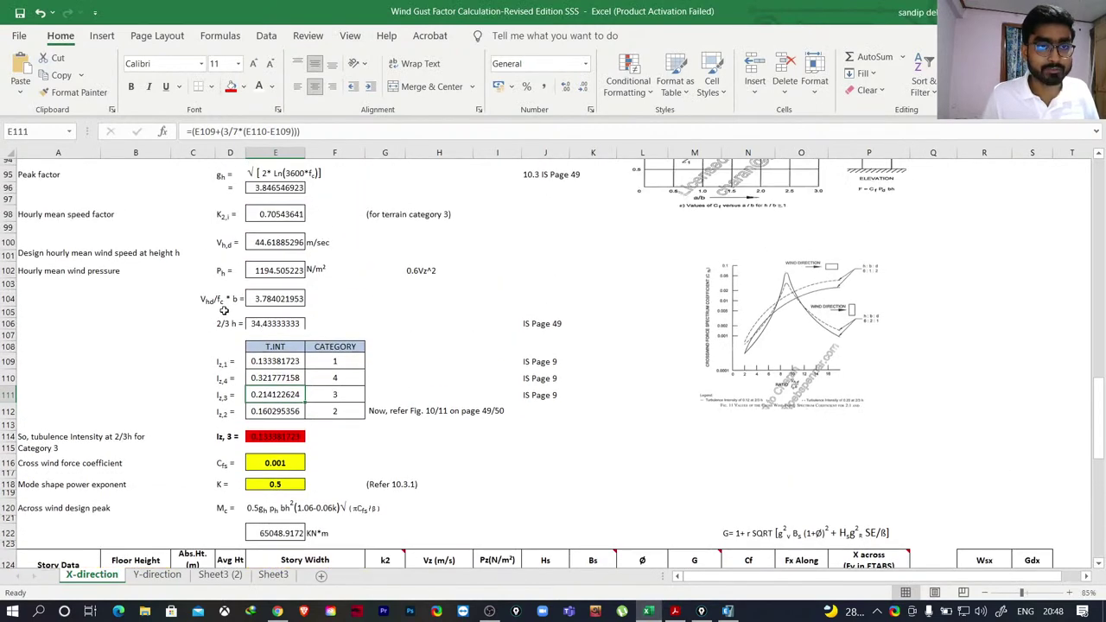
click(264, 303)
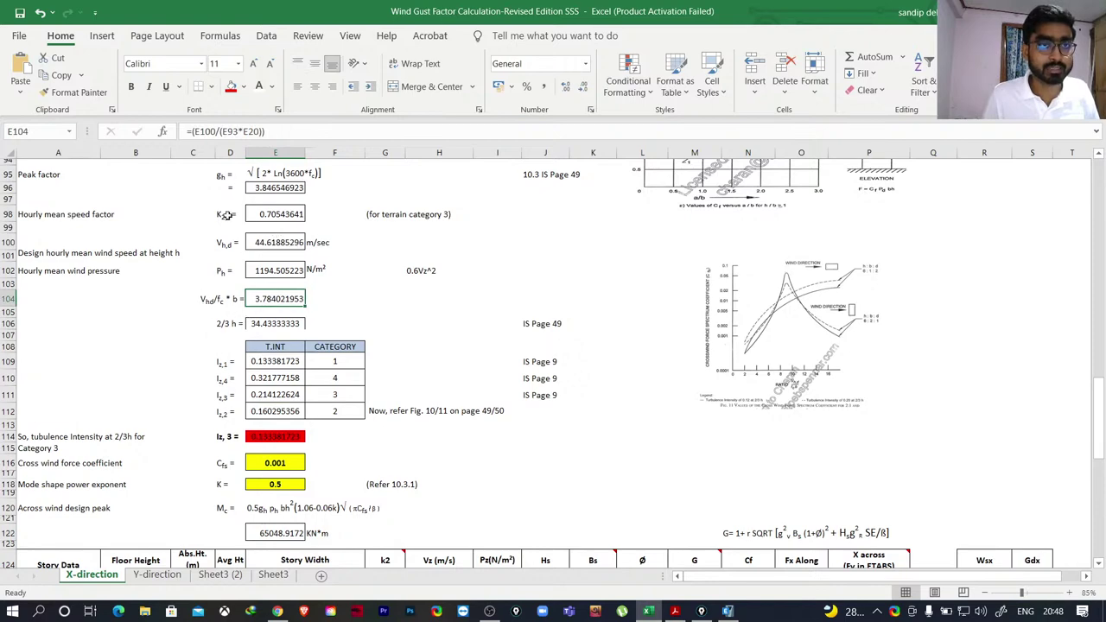
scroll(197, 251, up, 8)
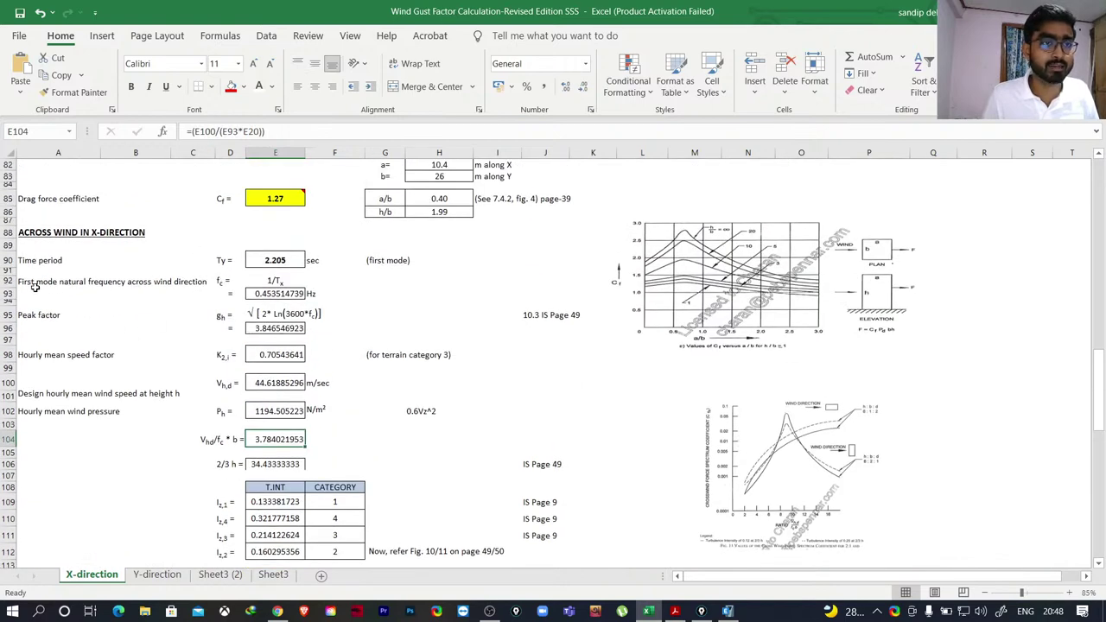
Compare the natural frequency fc in E93 with the Vhd/(fc*b) formula in E104 and the surrounding across wind values.
scroll(38, 281, up, 1)
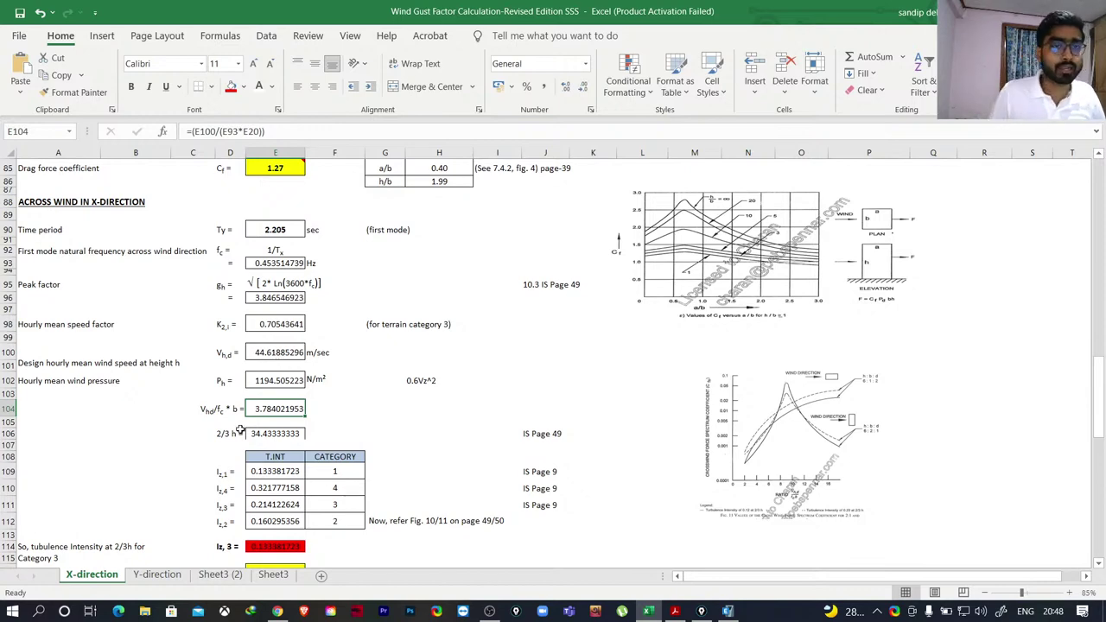
scroll(294, 429, down, 3)
scroll(295, 426, up, 1)
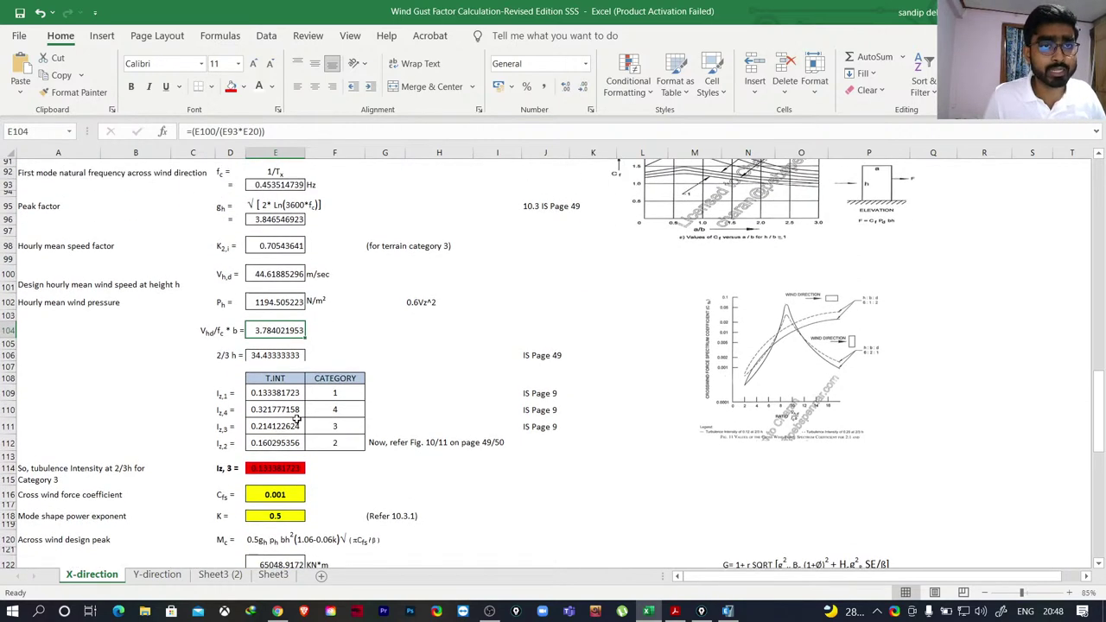
scroll(302, 394, up, 4)
scroll(285, 352, down, 2)
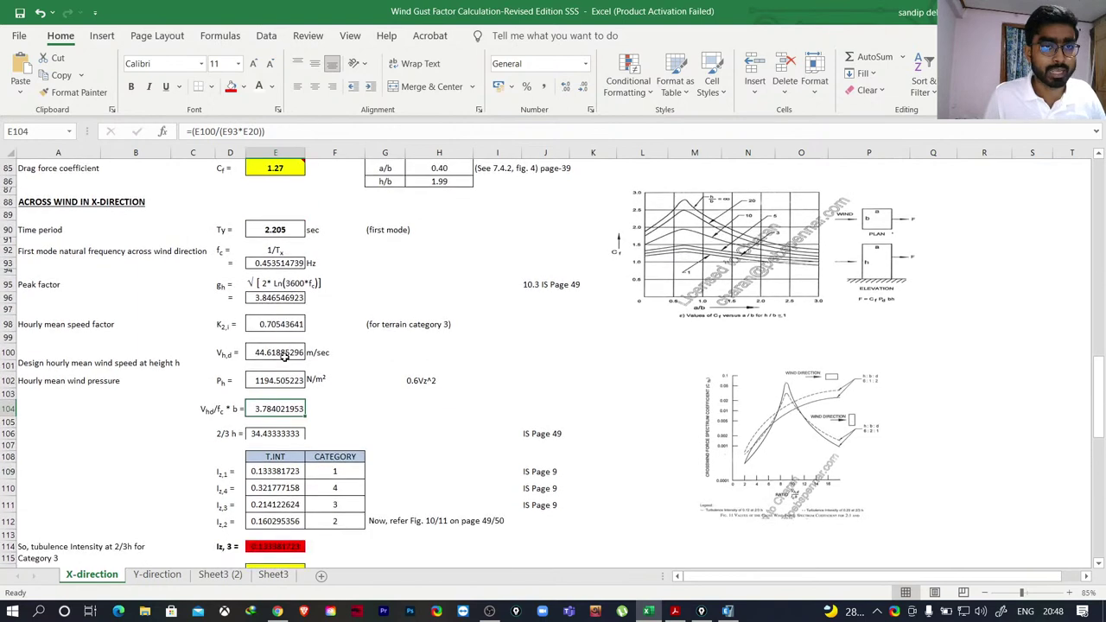
click(273, 263)
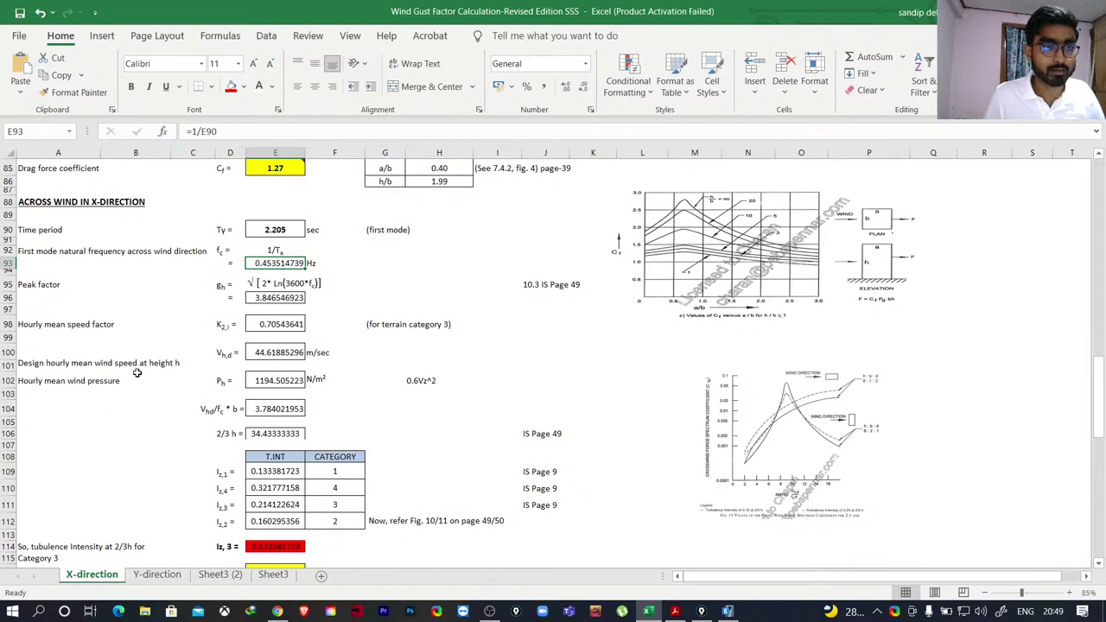
click(268, 422)
click(272, 411)
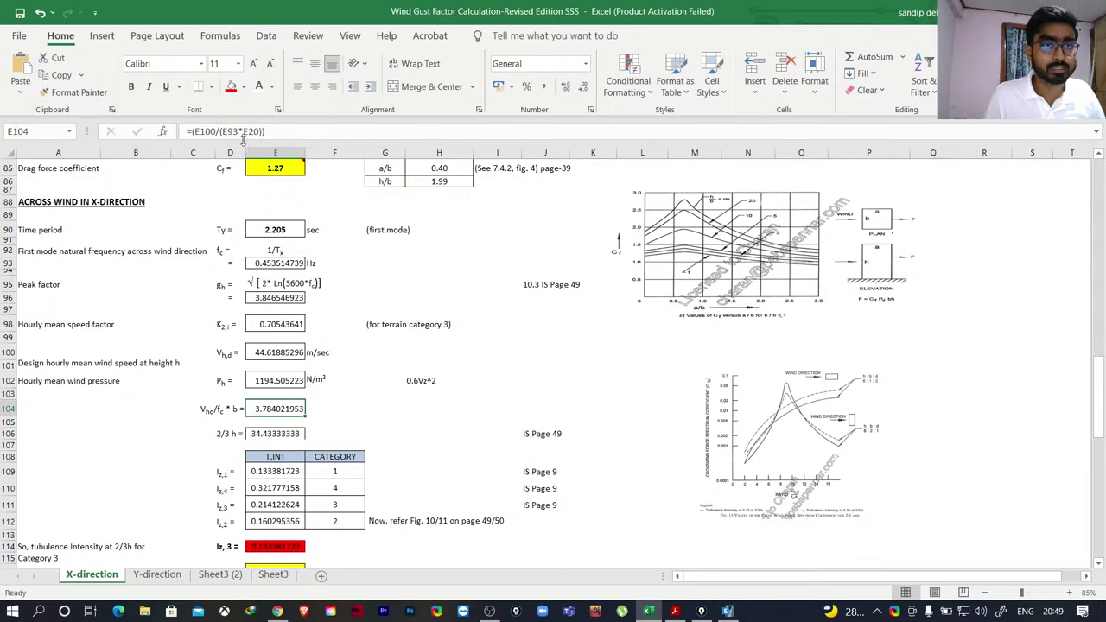
Sketch x and y wind arrows on the building plan beside the width inputs, circle the 26 m Y-direction width, and clear the ink.
scroll(202, 282, up, 18)
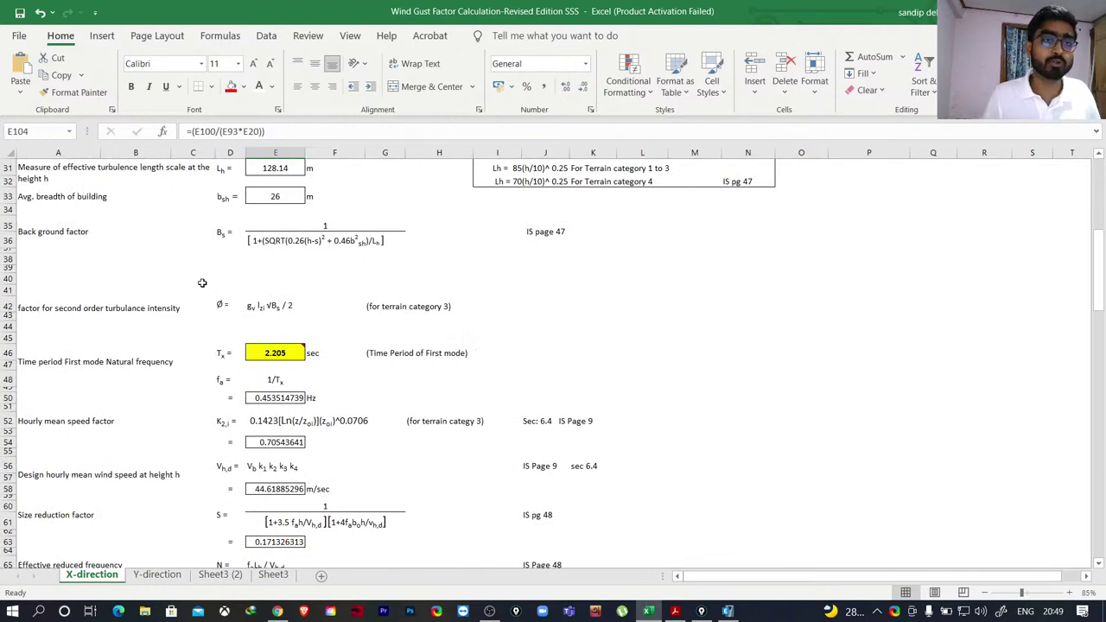
scroll(203, 282, up, 10)
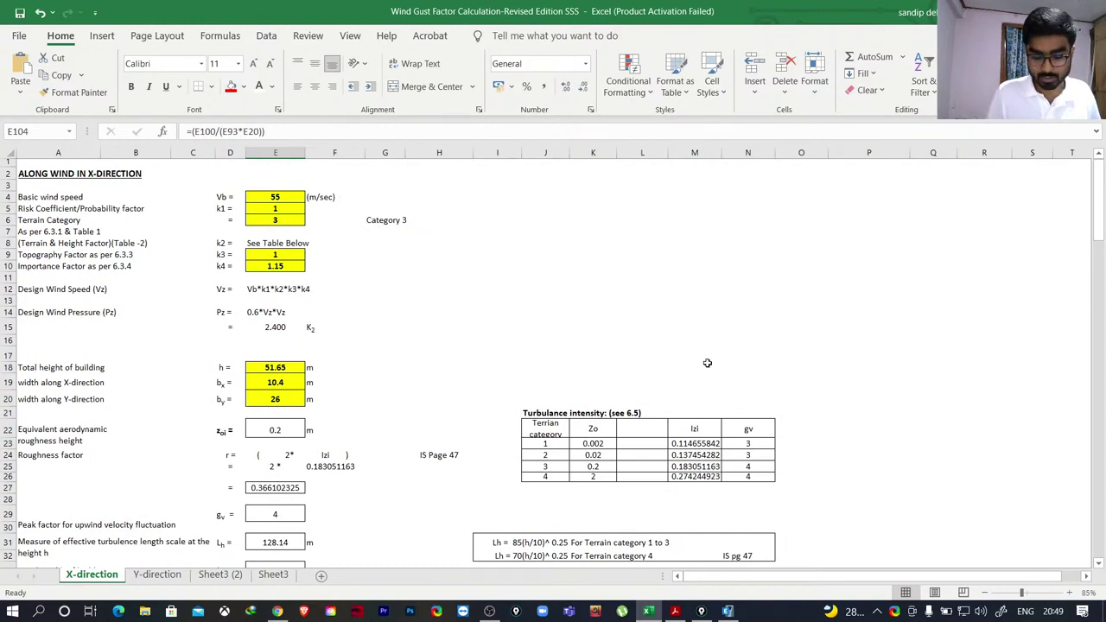
key(ctrl+shift+d)
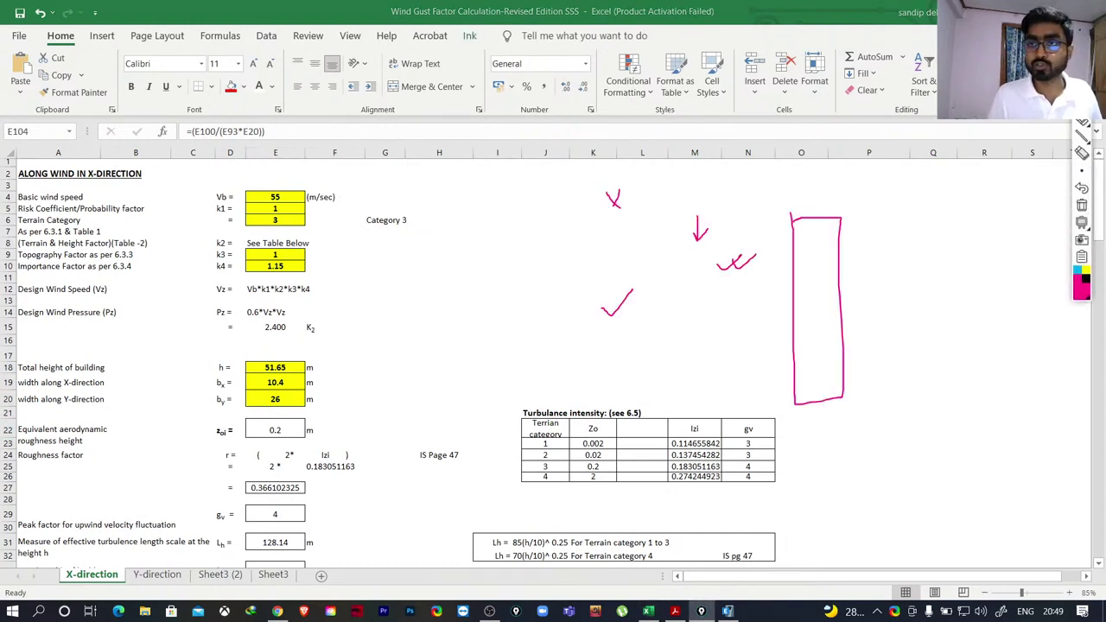
drag(695, 328, 765, 317)
mouse_move(646, 331)
mouse_down()
mouse_move(657, 365)
mouse_move(636, 344)
mouse_up()
mouse_move(581, 376)
mouse_down()
mouse_move(605, 356)
mouse_move(626, 367)
mouse_up()
drag(813, 148, 825, 186)
mouse_move(788, 223)
mouse_down()
mouse_move(908, 206)
mouse_move(910, 190)
mouse_move(904, 206)
mouse_up()
mouse_move(919, 177)
mouse_down()
mouse_move(890, 218)
mouse_move(855, 197)
mouse_up()
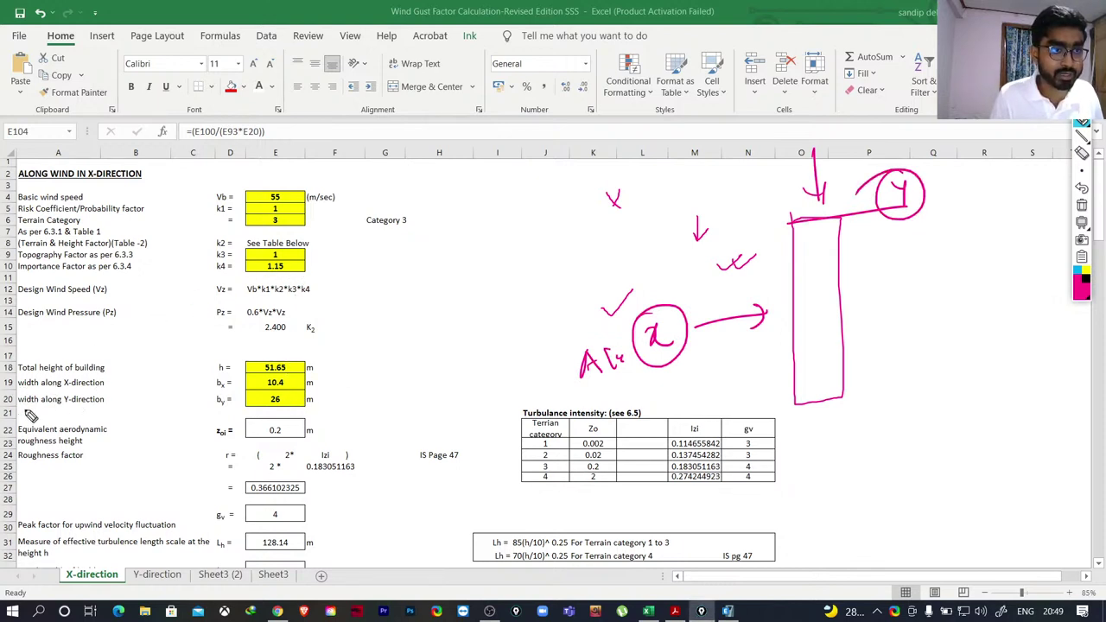
mouse_move(290, 393)
mouse_down()
mouse_move(260, 410)
mouse_move(292, 391)
mouse_up()
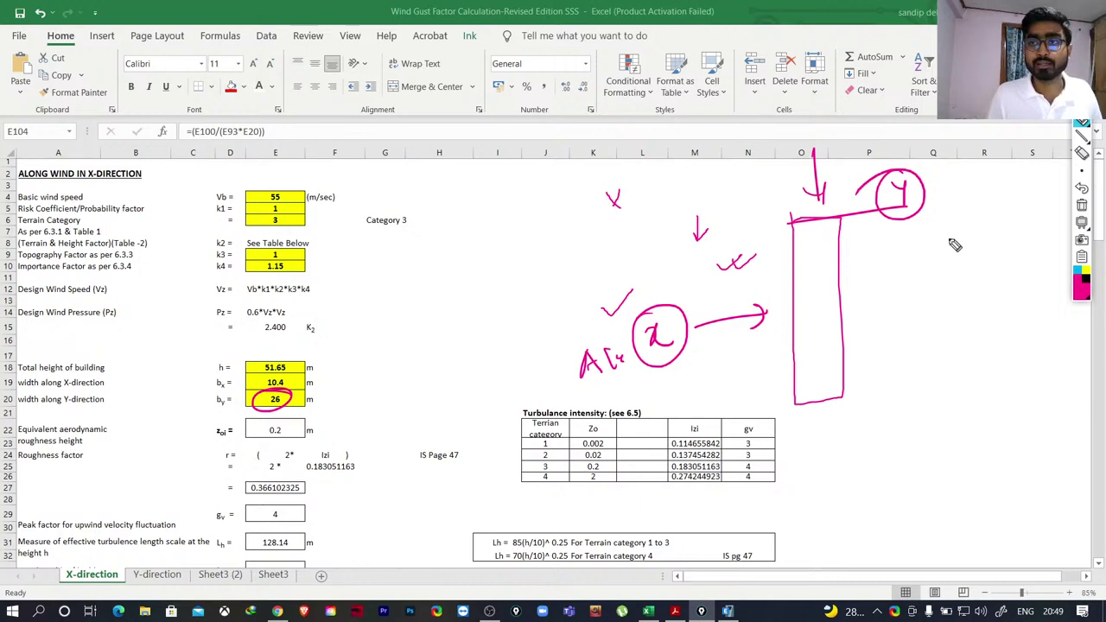
click(1081, 205)
Return to the across wind section, check the Vhd/(fc*b) and Cfs inputs, and switch to Fig. 11 in the IS 875 PDF in Acrobat.
scroll(471, 384, down, 20)
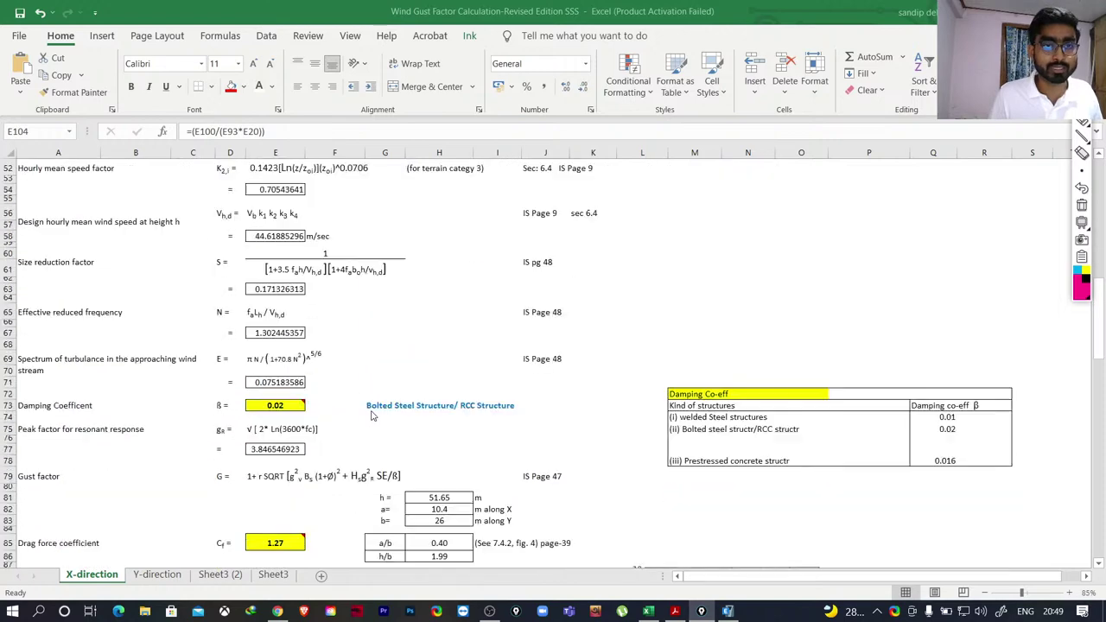
scroll(376, 419, down, 3)
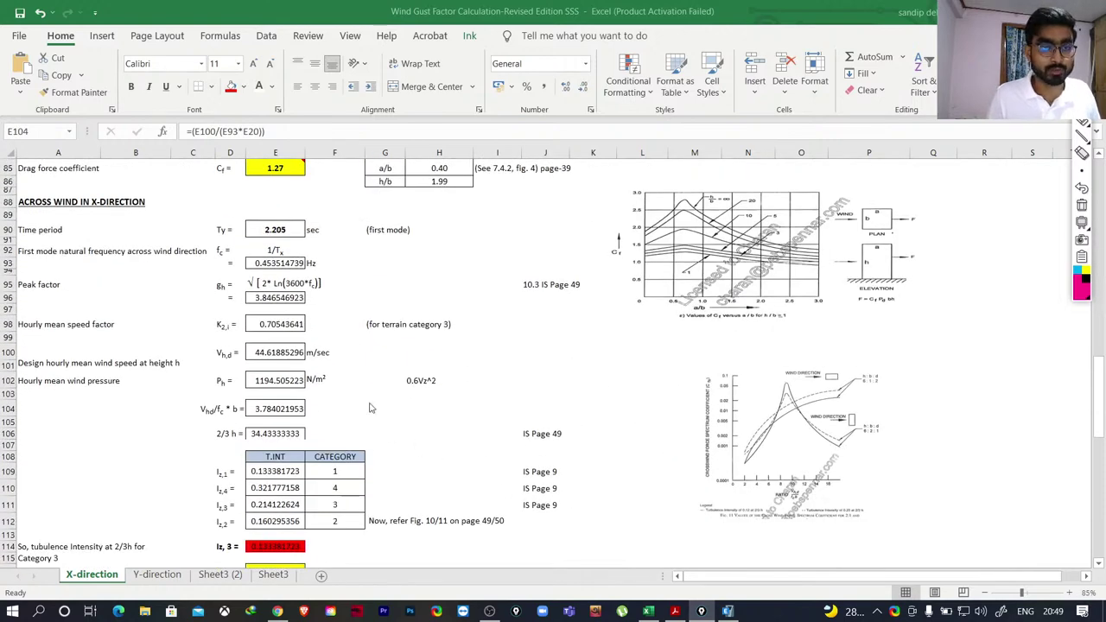
scroll(446, 450, down, 5)
scroll(372, 427, down, 1)
scroll(328, 419, up, 1)
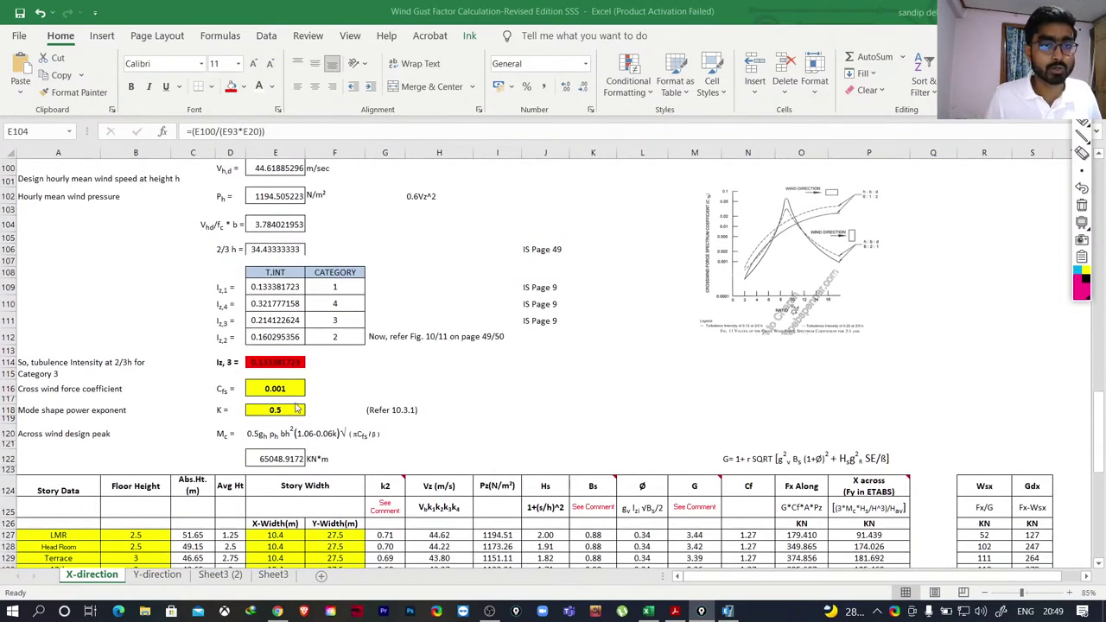
scroll(268, 346, up, 1)
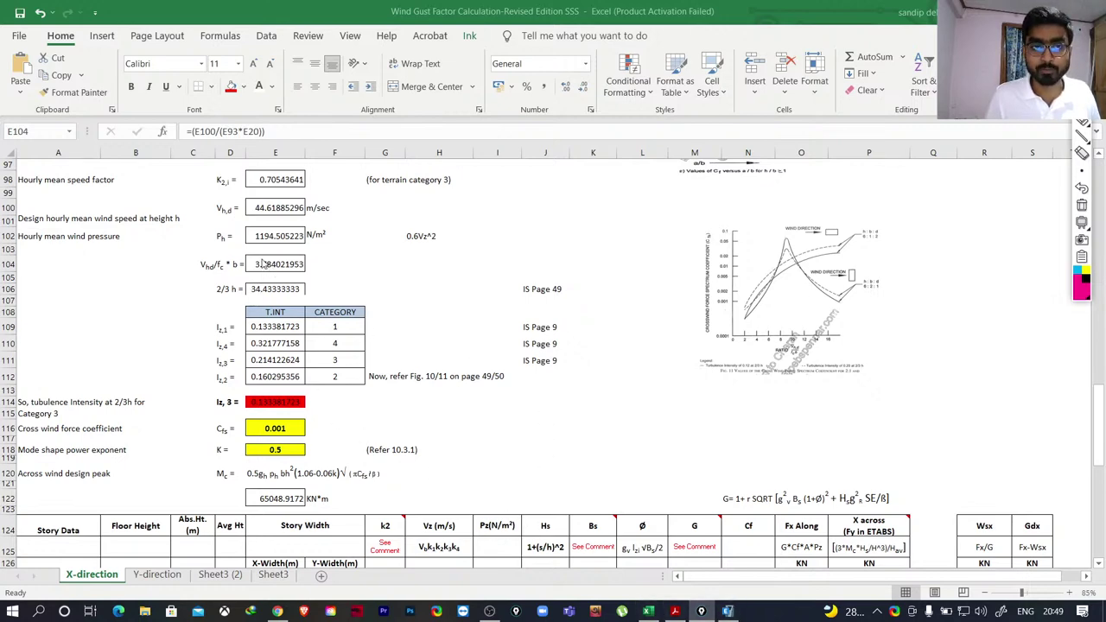
click(675, 611)
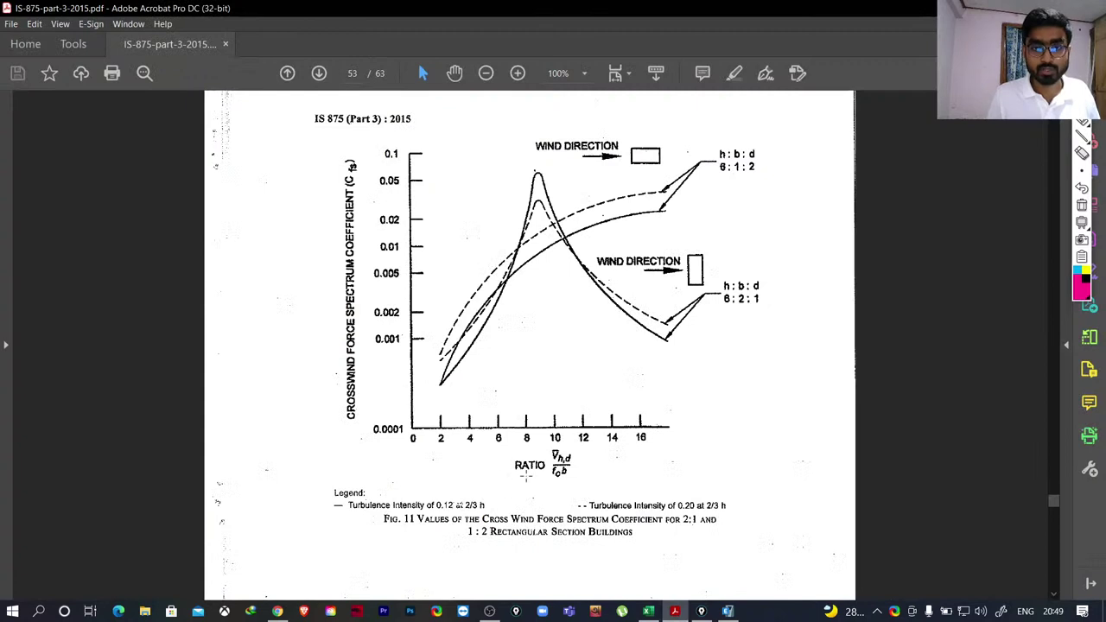
Annotate Fig. 11 with the pen, writing the Cfs readings 0.0015 and 0.0012 beside the curves and underlining the second.
click(1082, 137)
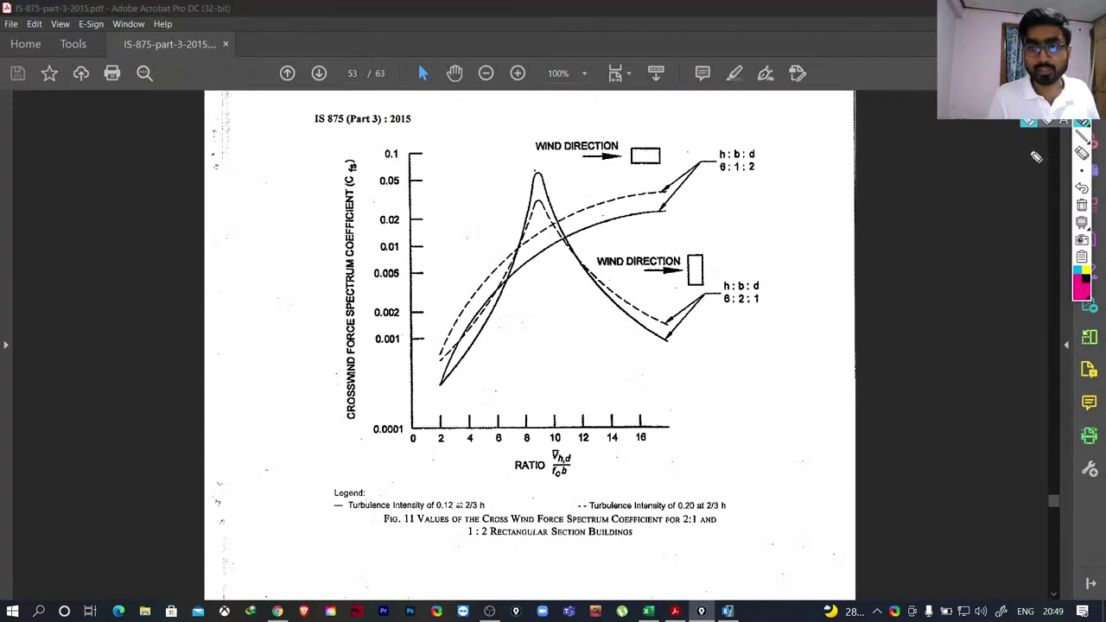
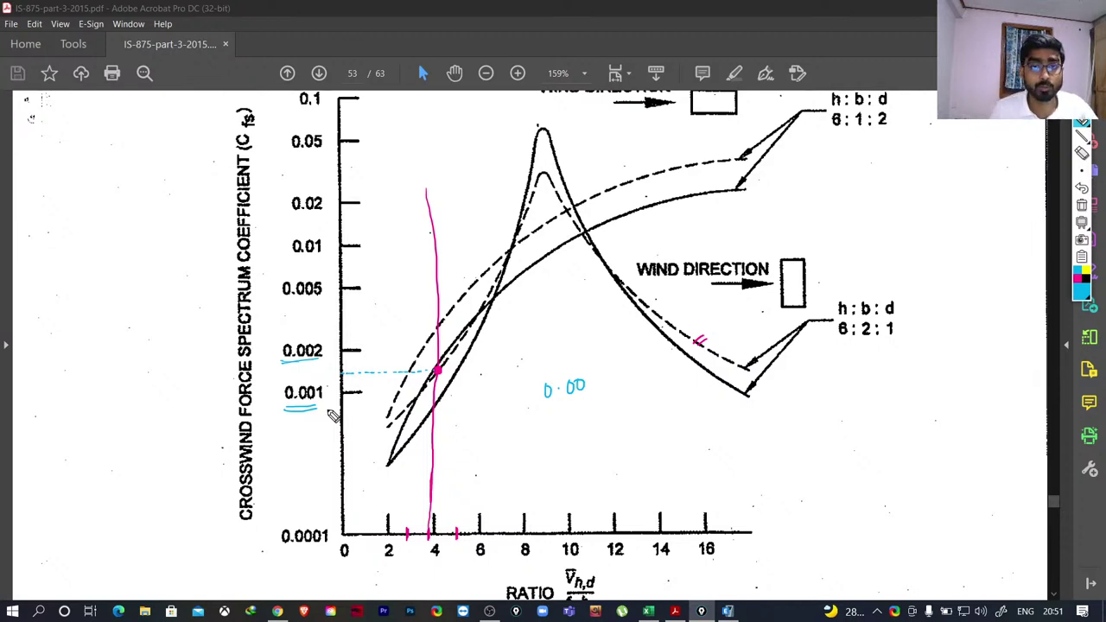
mouse_move(592, 378)
mouse_down()
mouse_move(592, 390)
mouse_move(609, 374)
mouse_up()
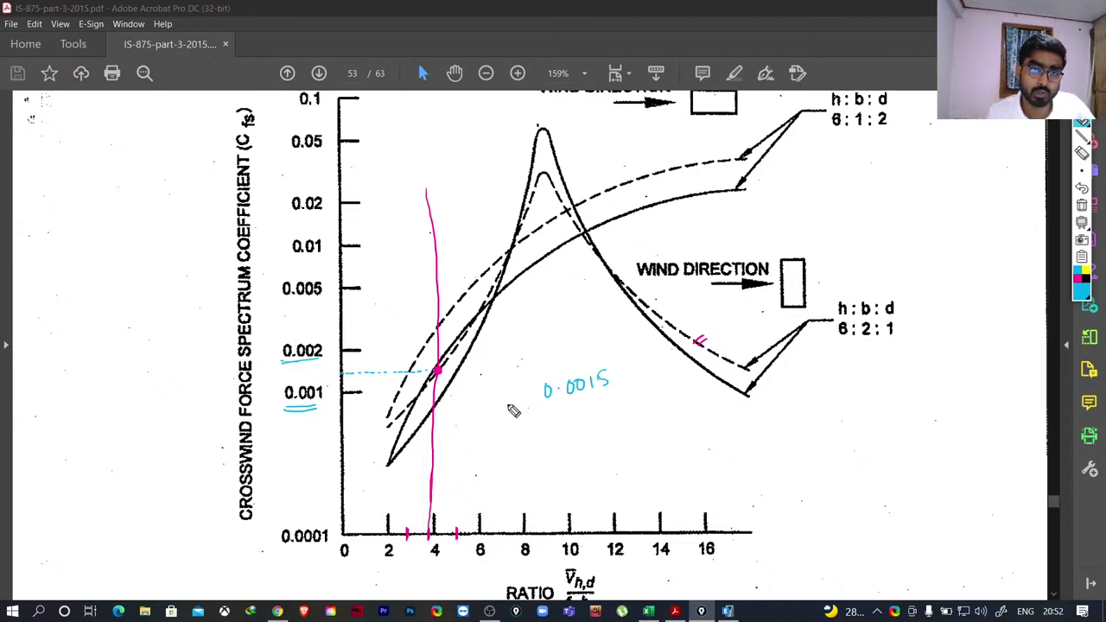
drag(553, 412, 627, 400)
drag(583, 435, 600, 422)
drag(595, 435, 616, 421)
drag(606, 434, 629, 416)
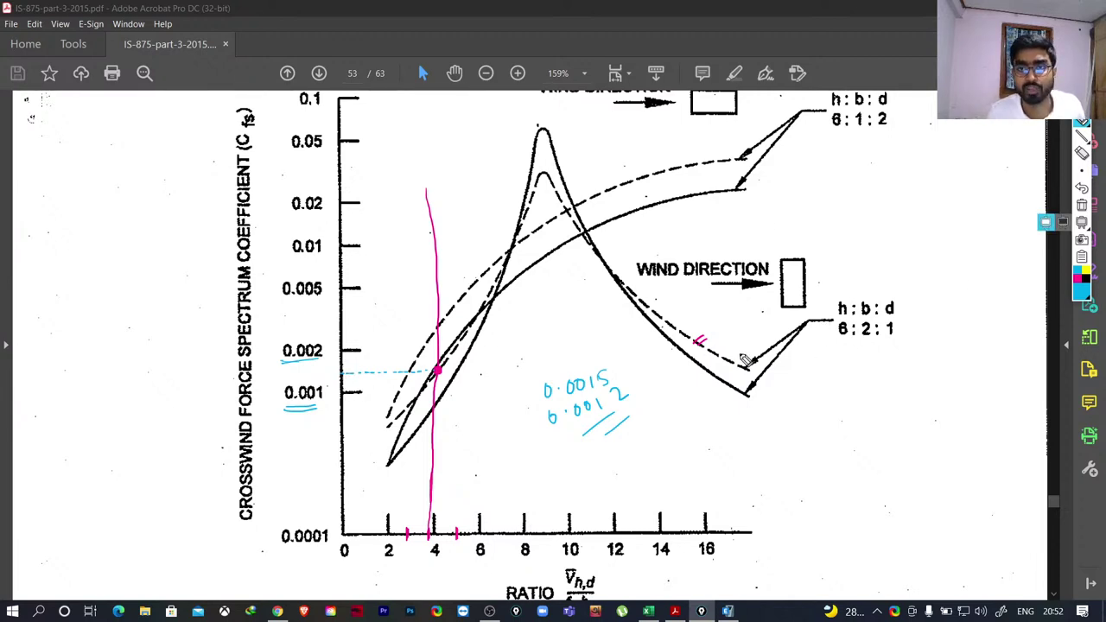
mouse_move(1084, 126)
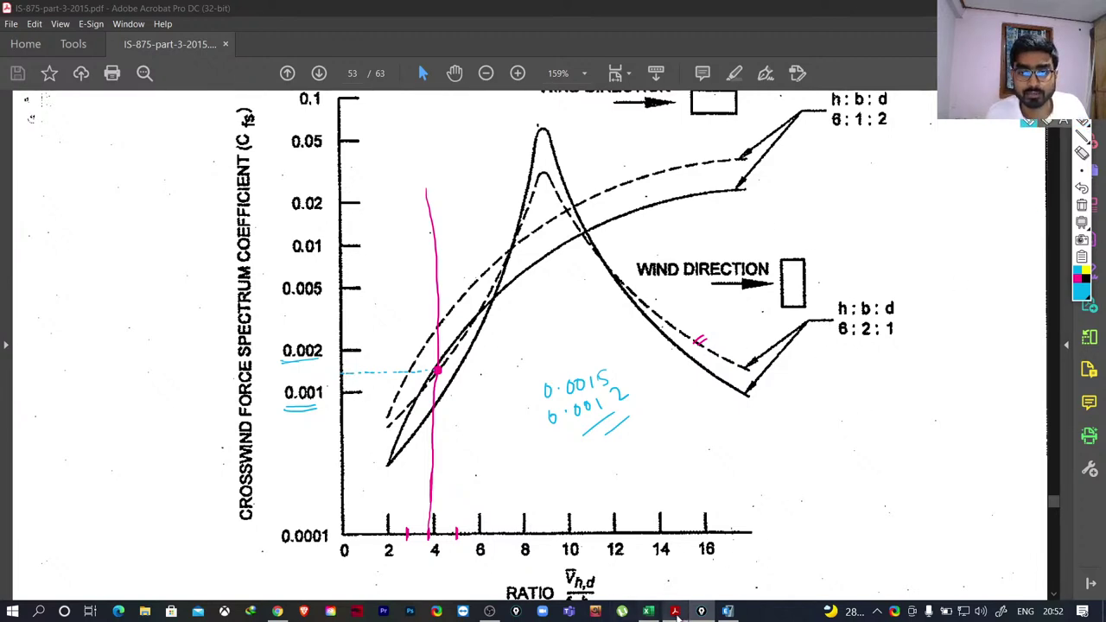
Switch to the Excel workbook and set the cross wind force coefficient Cfs in E116 to 0.0012.
click(648, 611)
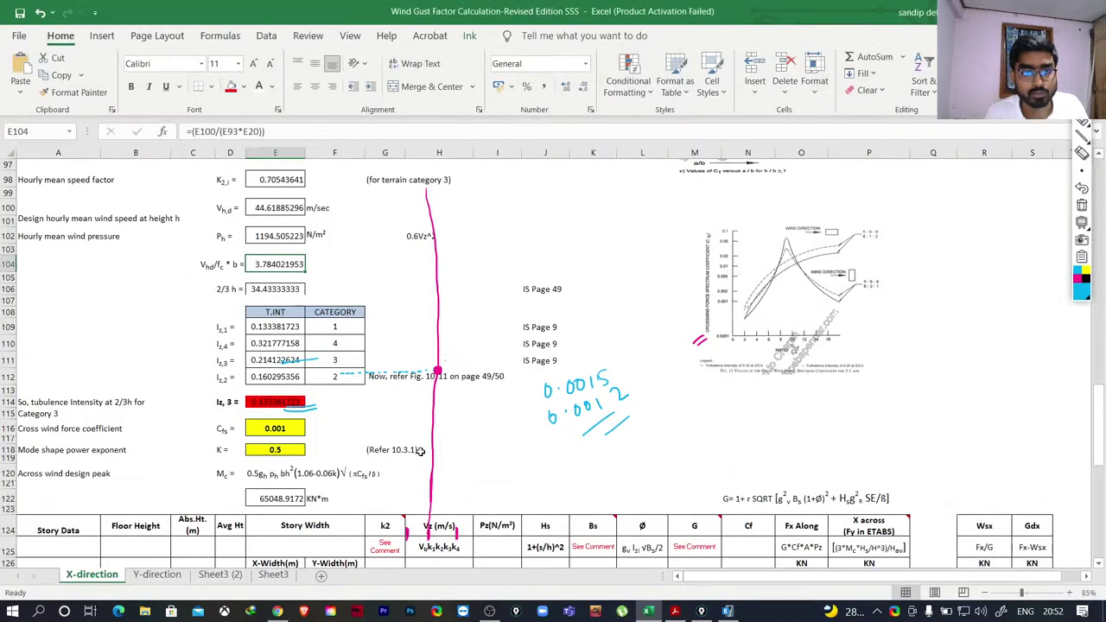
click(274, 429)
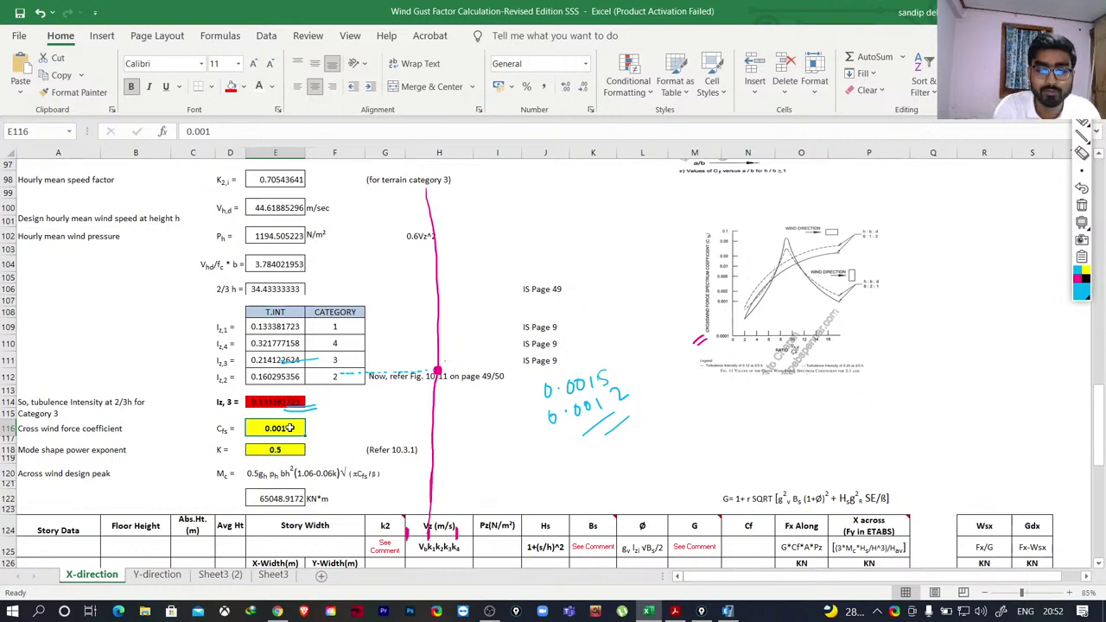
text(01)
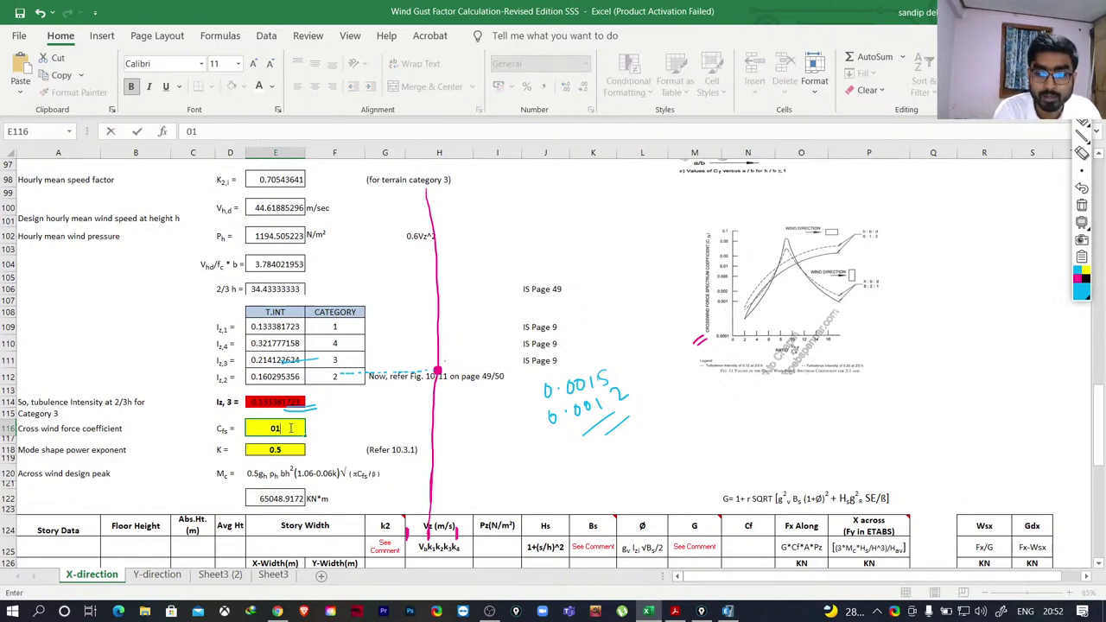
text(.)
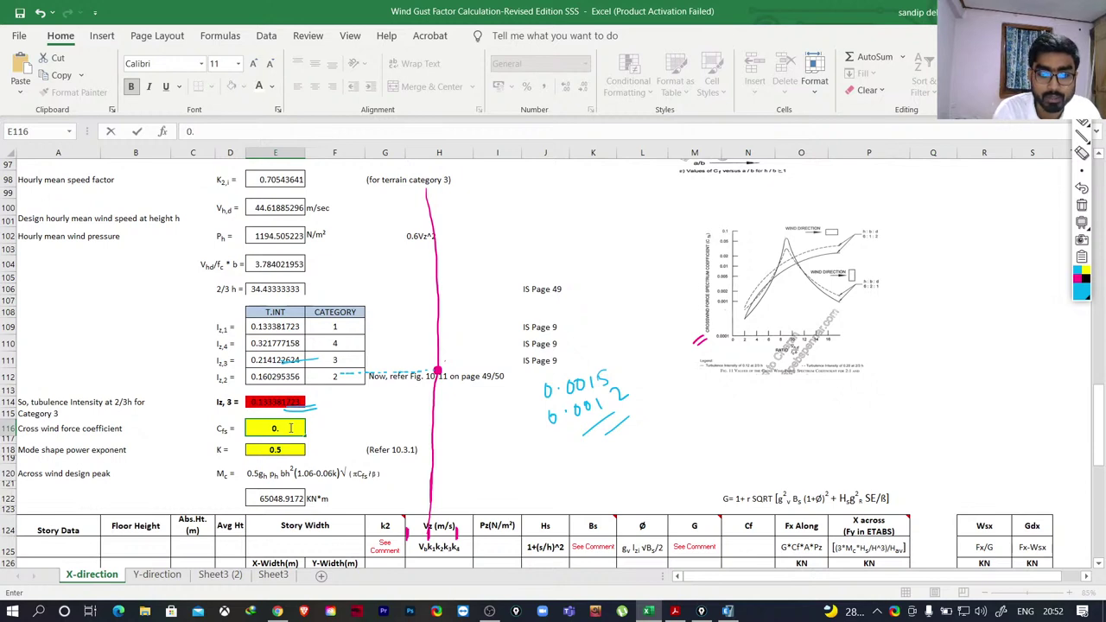
text(0012)
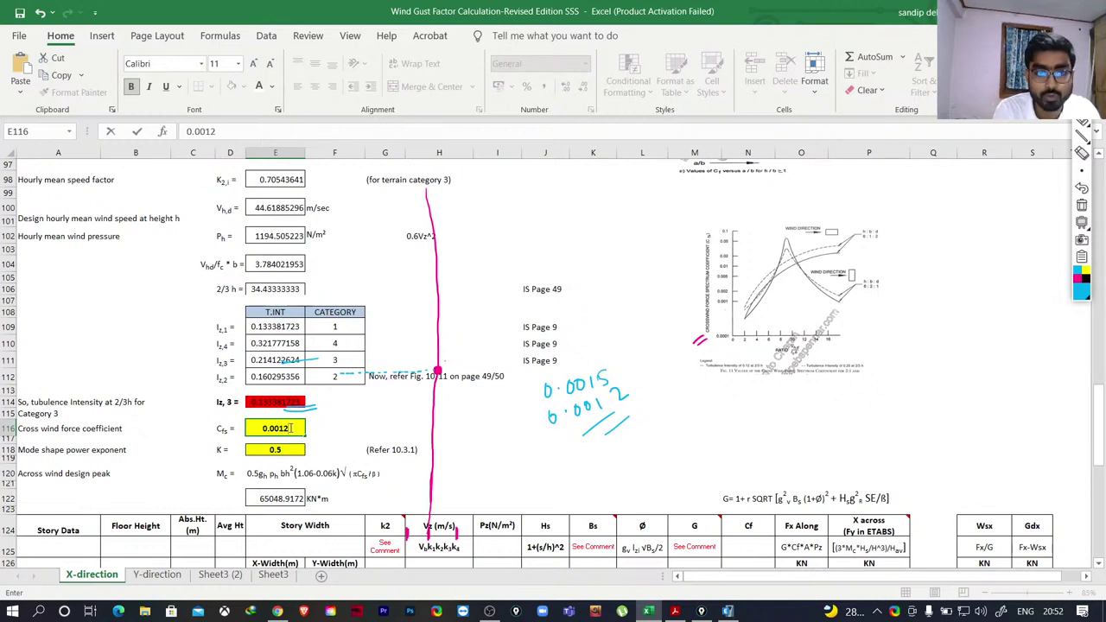
key(Return)
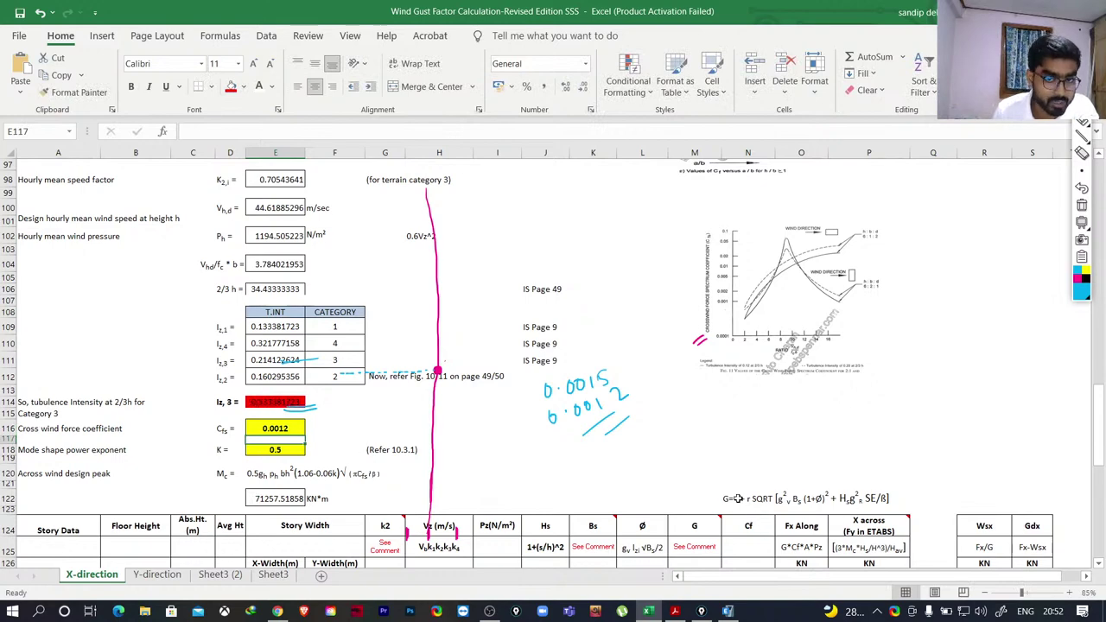
Review the across wind design peak and storey force table, and clear the pen annotations from the sheet.
scroll(736, 498, down, 4)
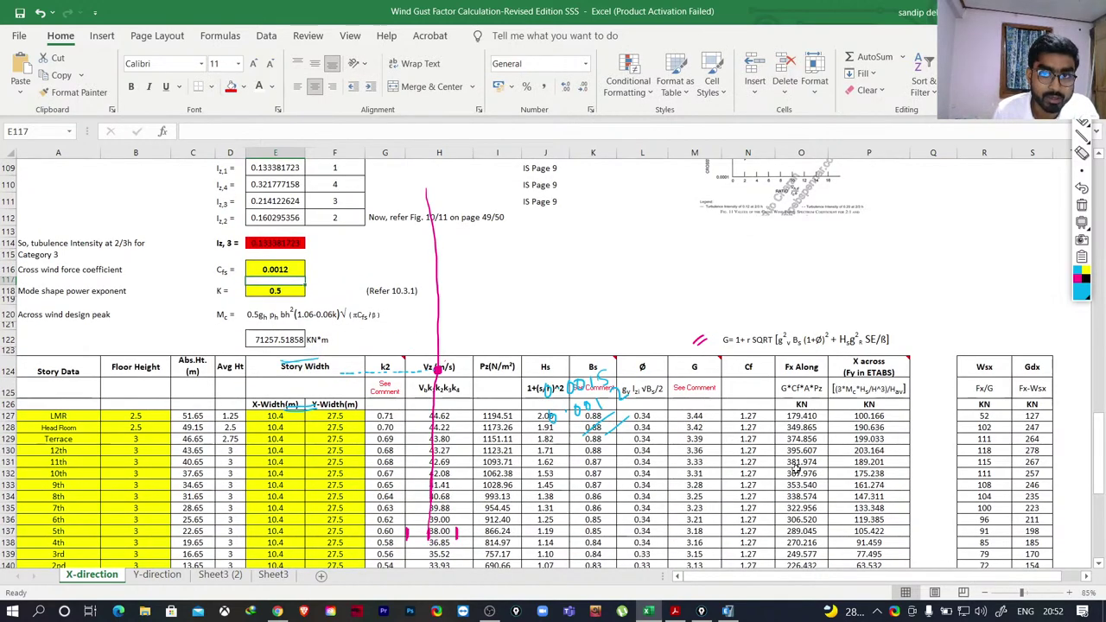
scroll(404, 414, up, 1)
scroll(404, 414, up, 1)
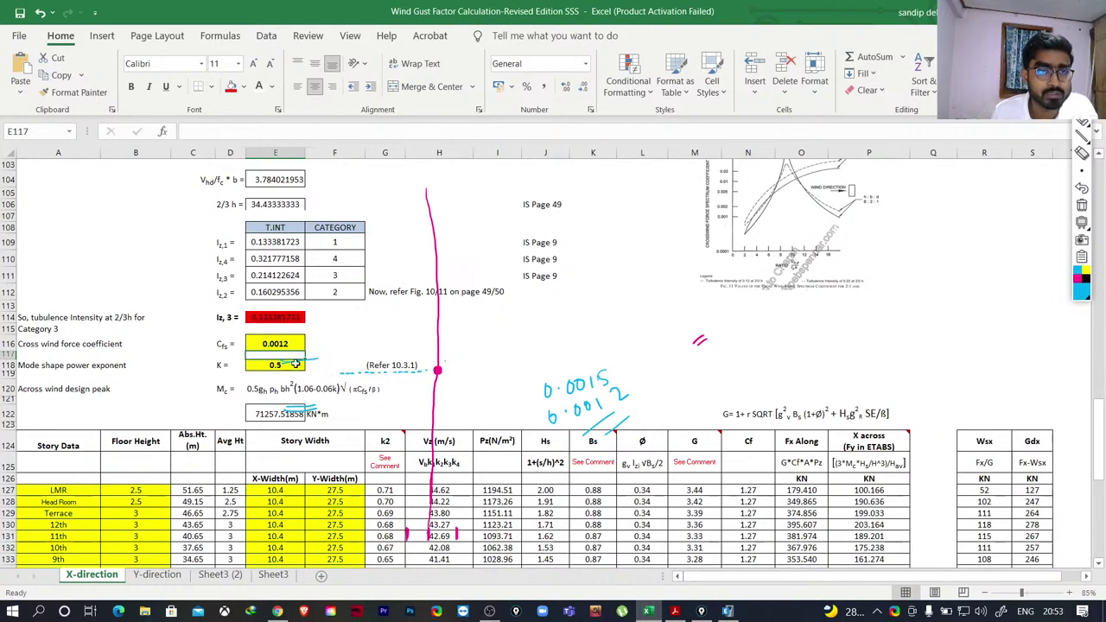
scroll(298, 346, down, 2)
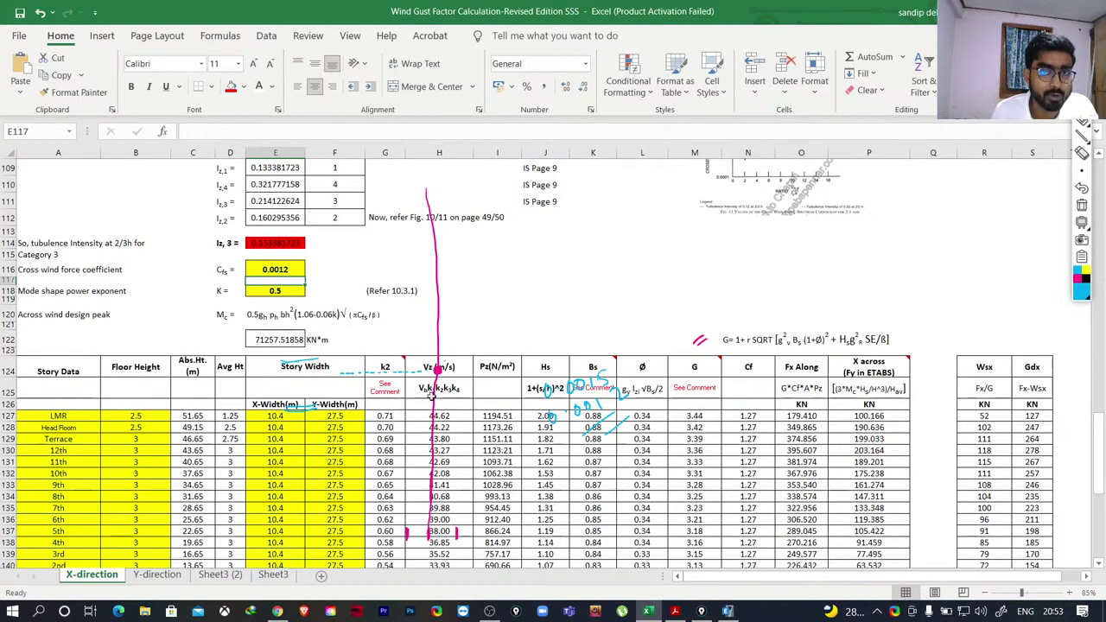
click(1063, 222)
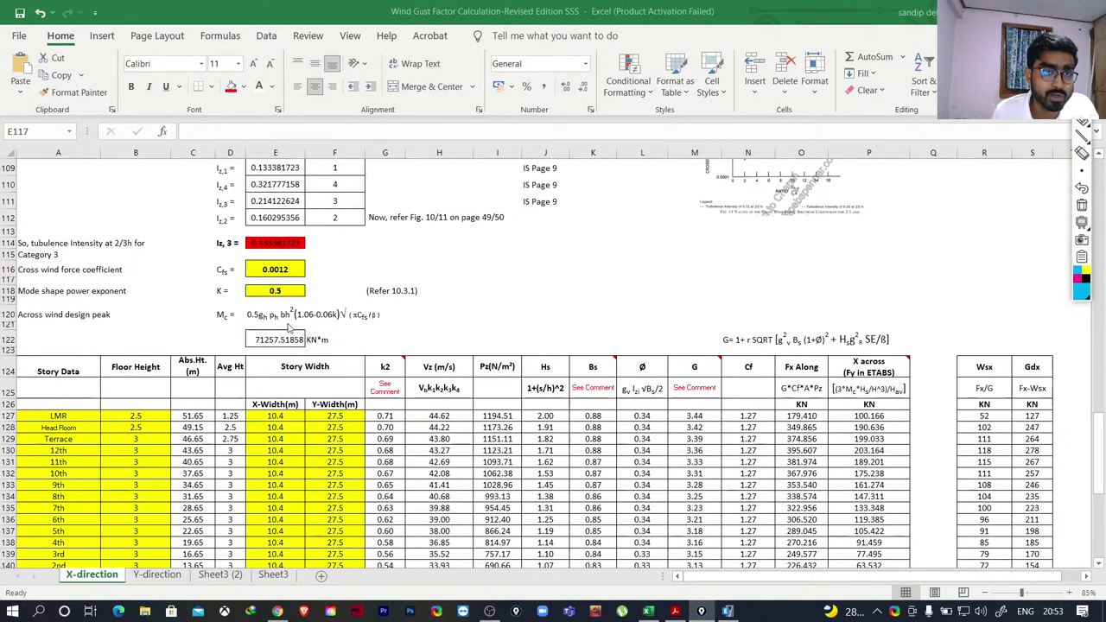
Examine the storey-wise X across forces in P127:P145 and their formula against the across wind design peak Mc.
scroll(380, 329, up, 1)
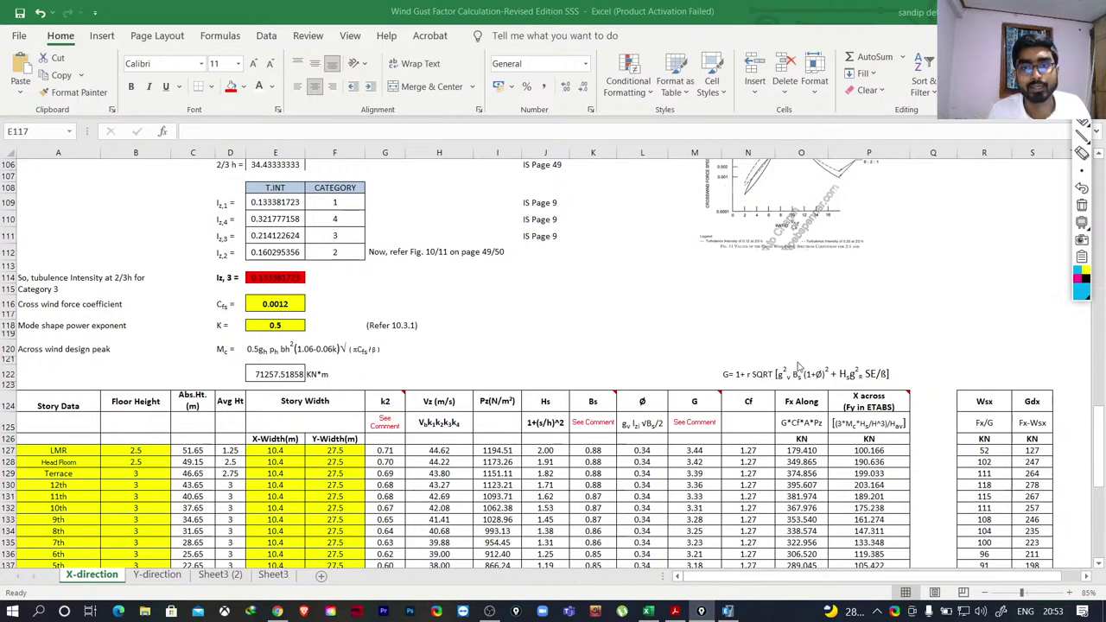
scroll(805, 366, down, 2)
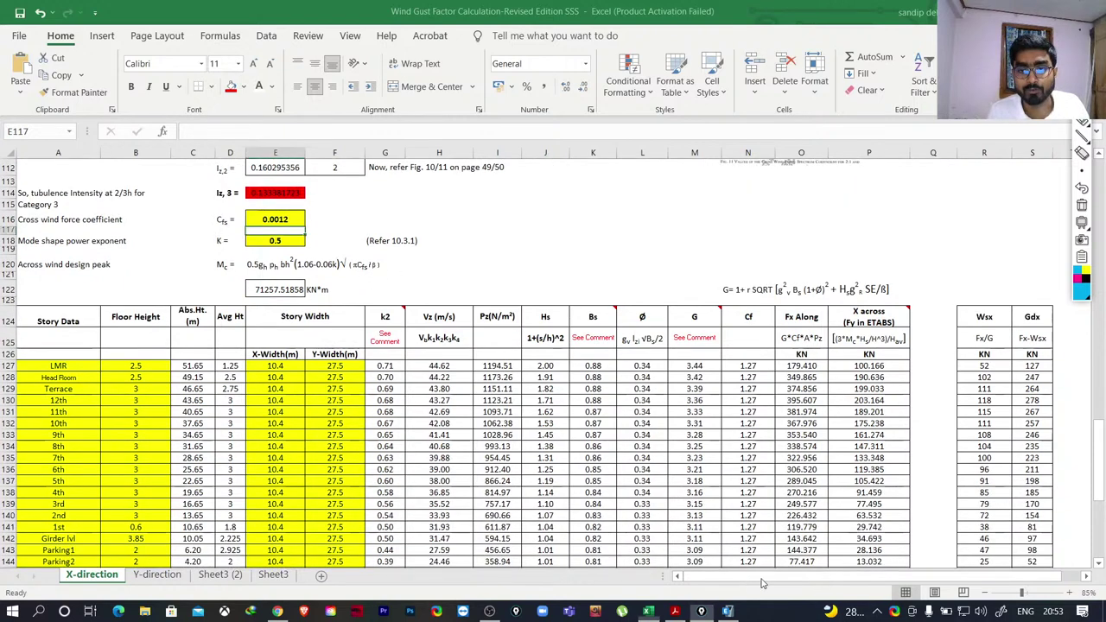
scroll(836, 331, down, 4)
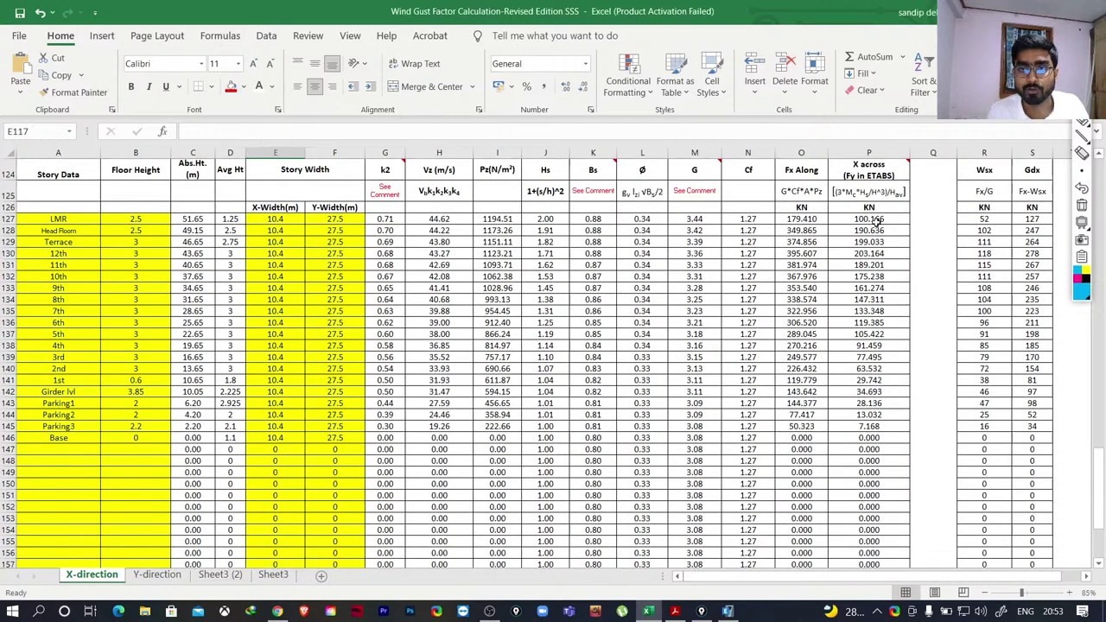
drag(875, 222, 871, 428)
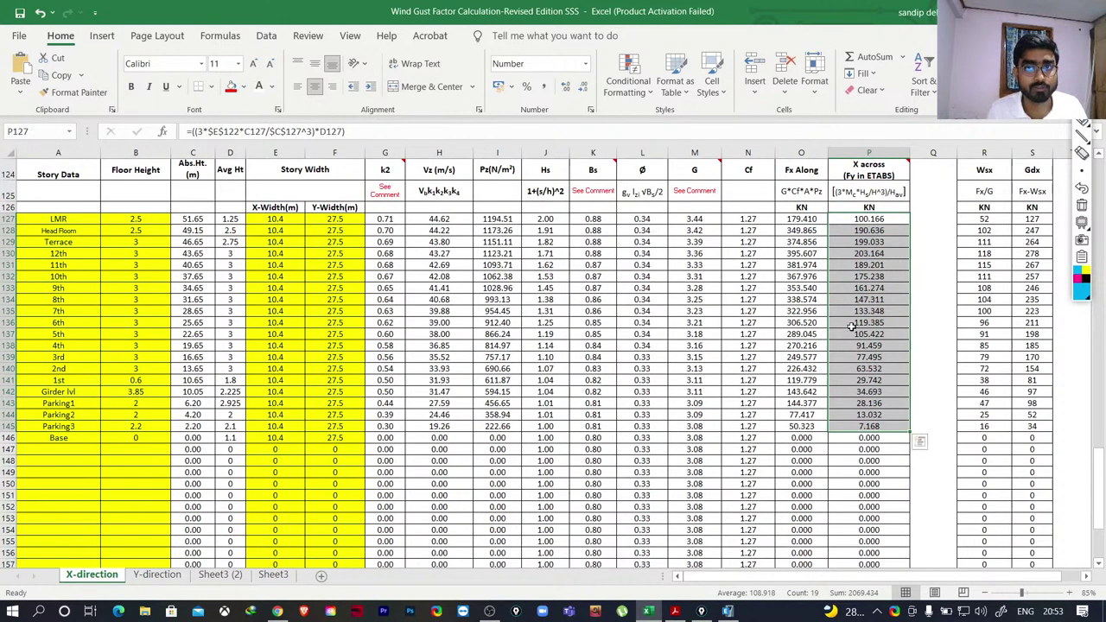
scroll(851, 324, up, 2)
scroll(619, 343, up, 5)
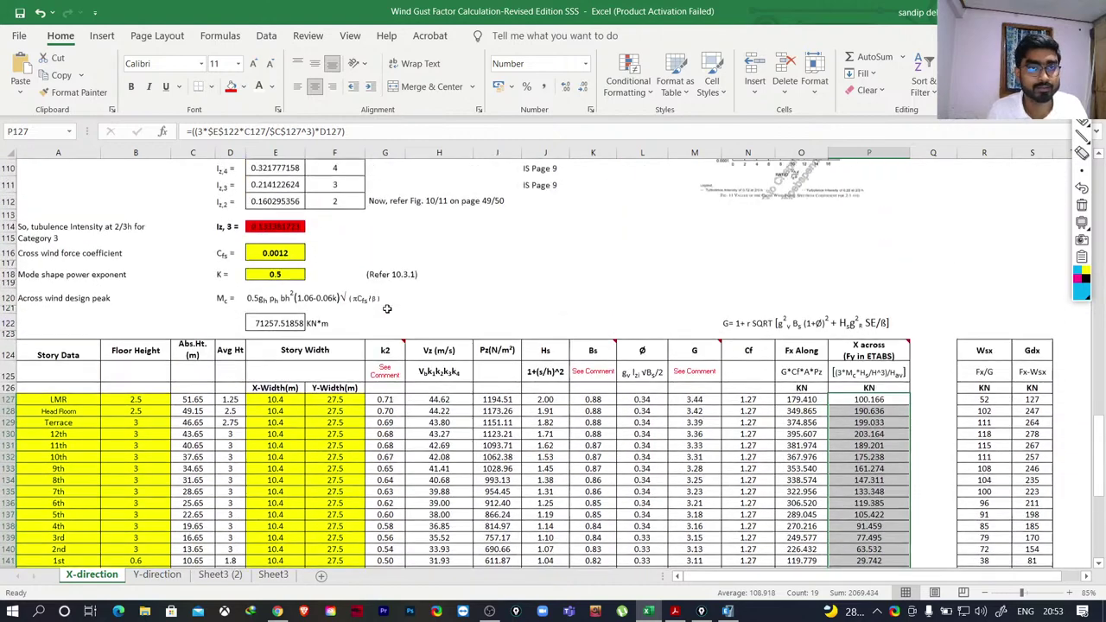
Review the storey table's Fx Along and X across force columns together with the across wind design peak inputs above them.
scroll(244, 366, down, 2)
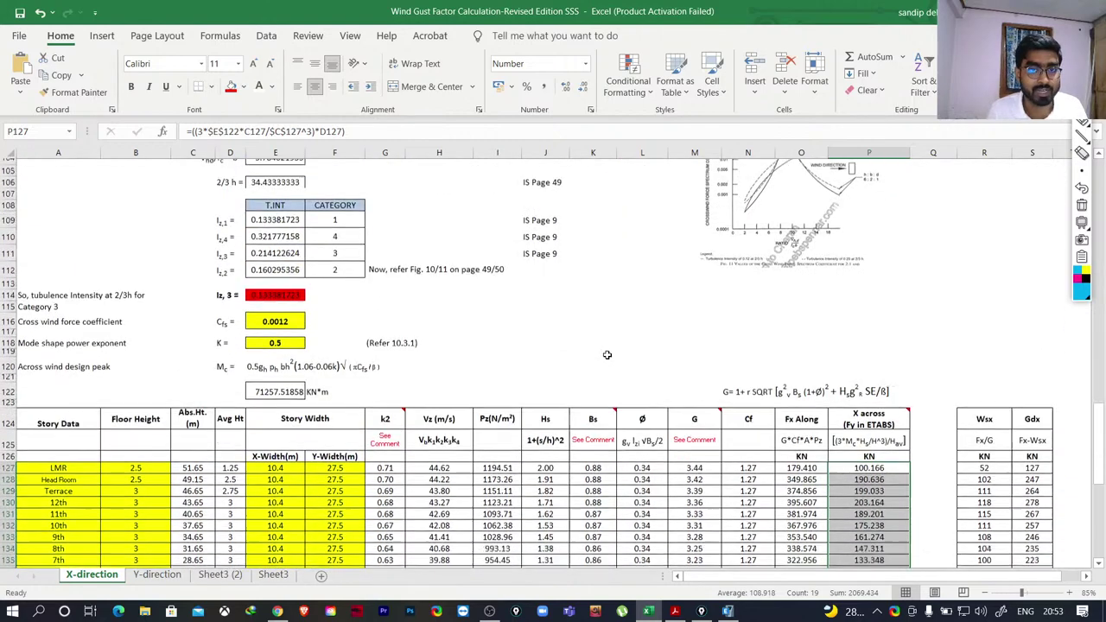
scroll(437, 411, down, 3)
scroll(437, 412, up, 2)
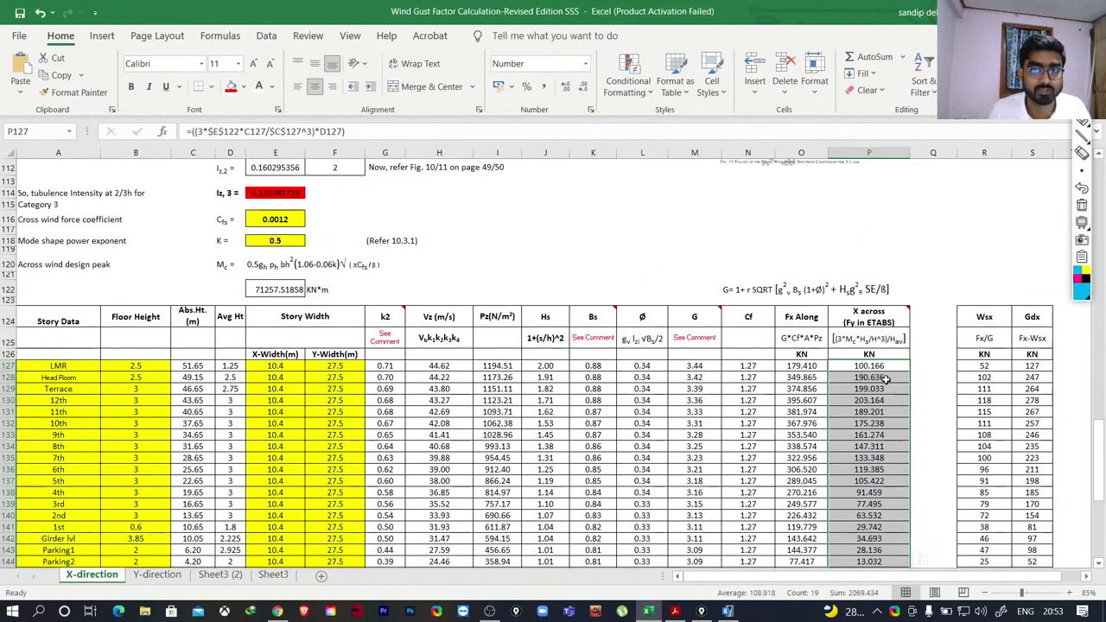
scroll(869, 349, down, 2)
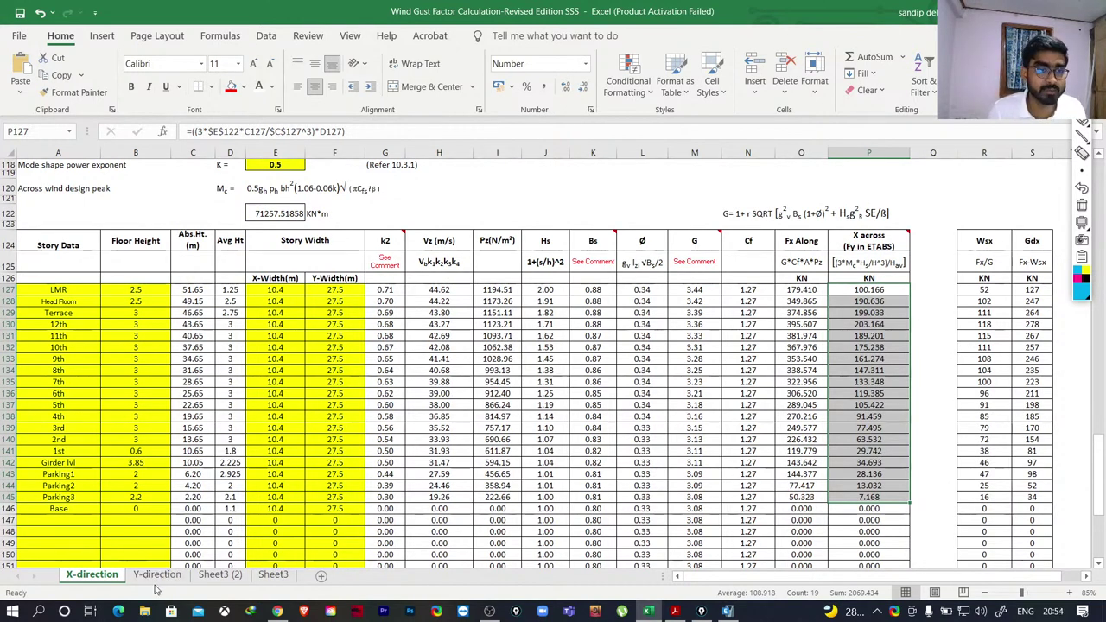
scroll(745, 352, up, 2)
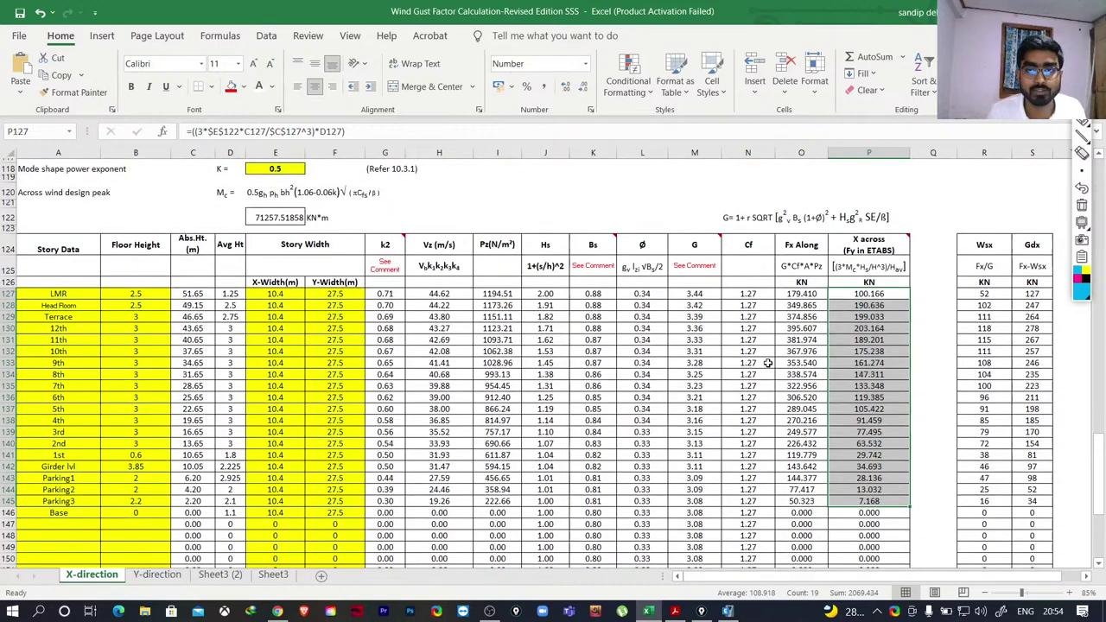
scroll(788, 420, up, 1)
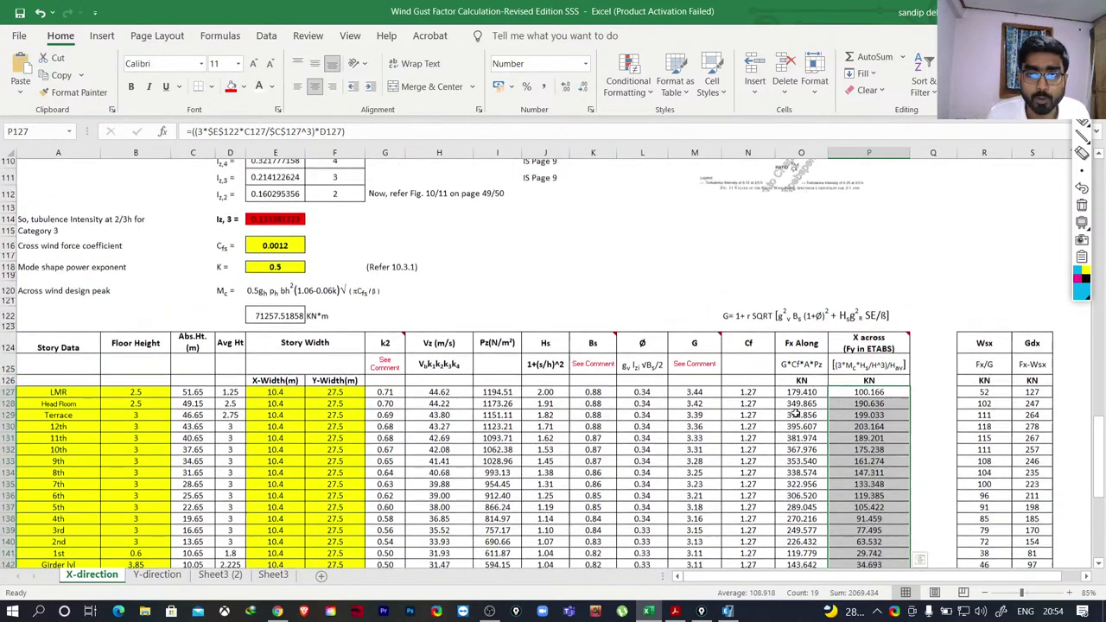
scroll(802, 390, down, 2)
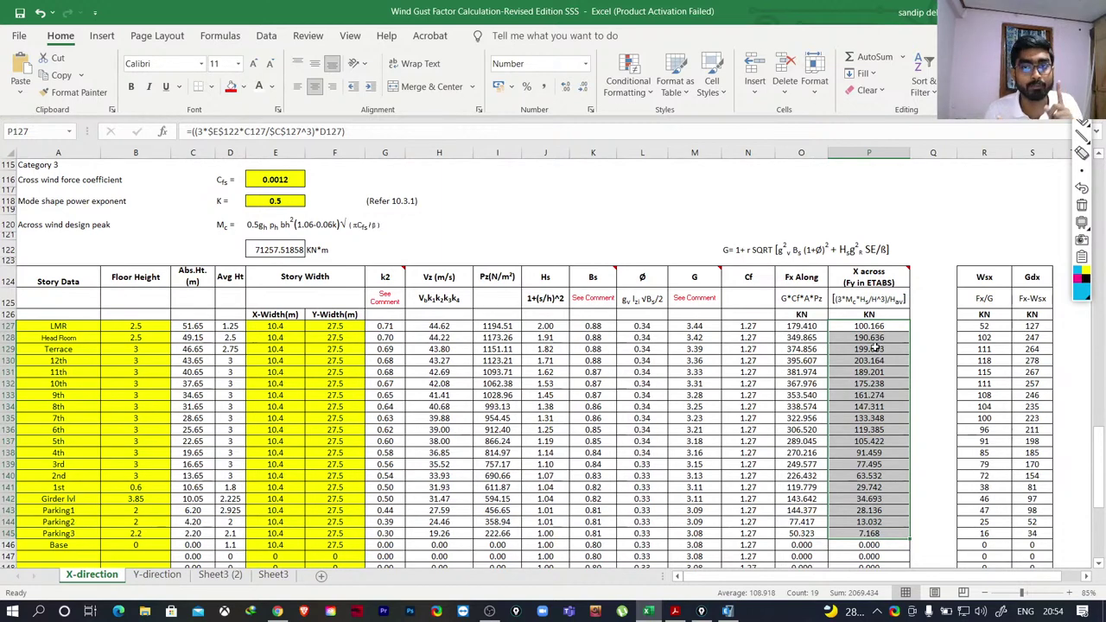
Switch to ETABS, unlock the model, discarding its analysis results, and open the load pattern definitions.
click(730, 612)
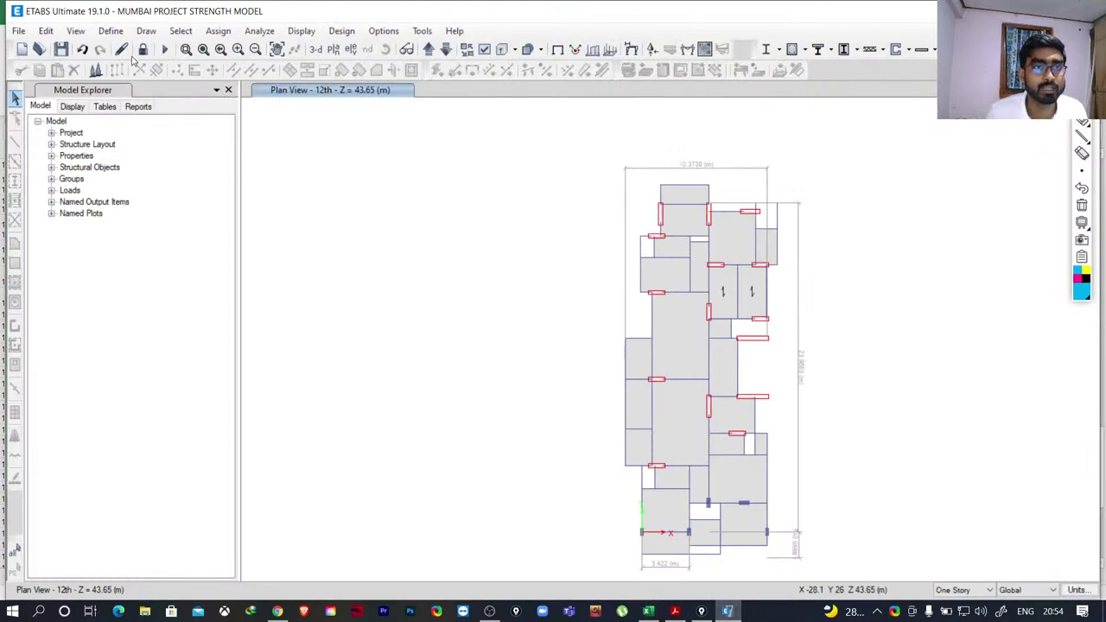
click(143, 50)
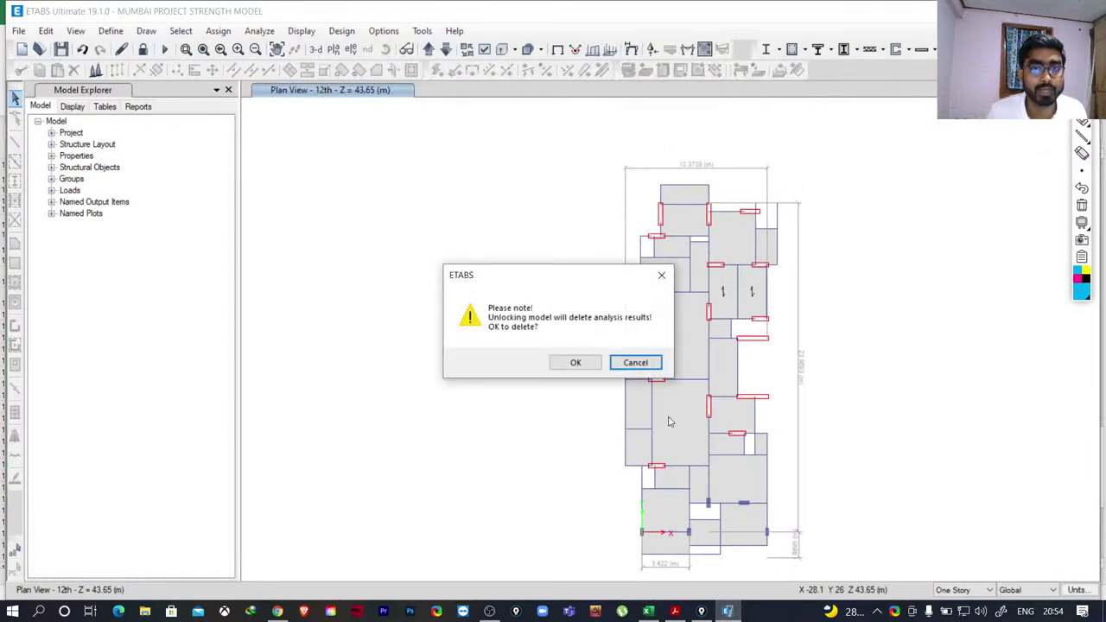
click(572, 365)
click(110, 30)
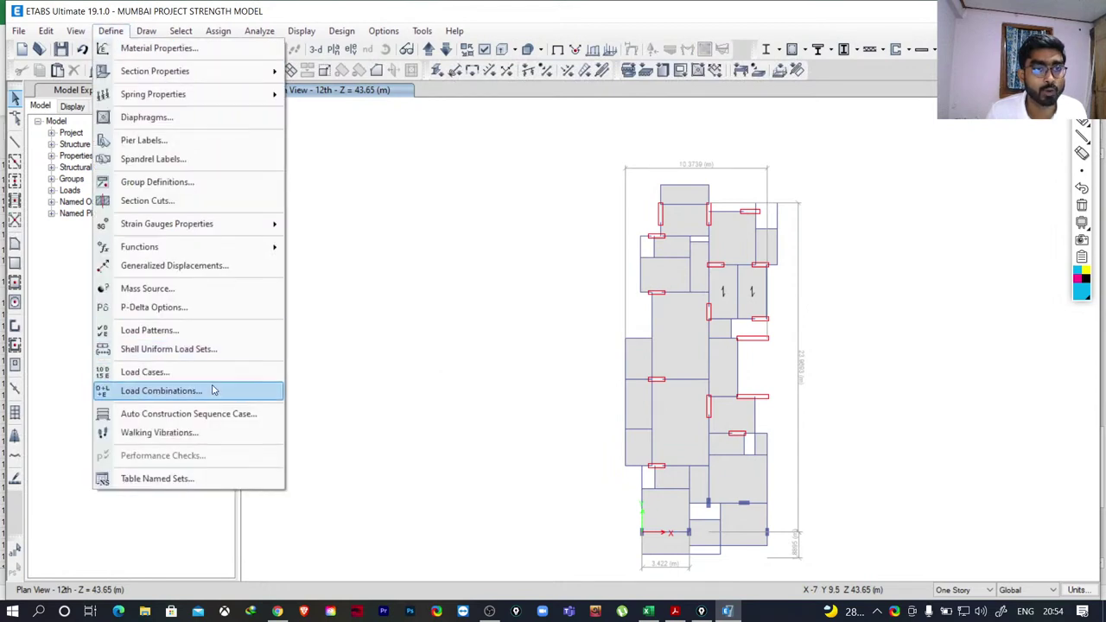
click(179, 331)
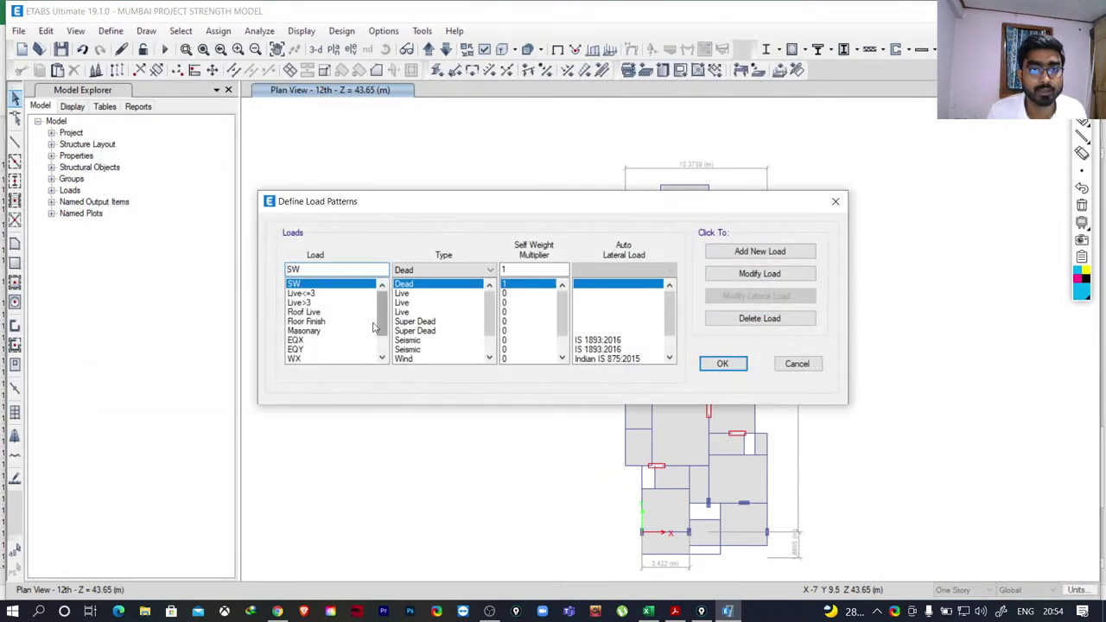
Select the D-WX wind load pattern and change its name entry to DYNAMIC-WX.
scroll(382, 319, down, 1)
click(311, 349)
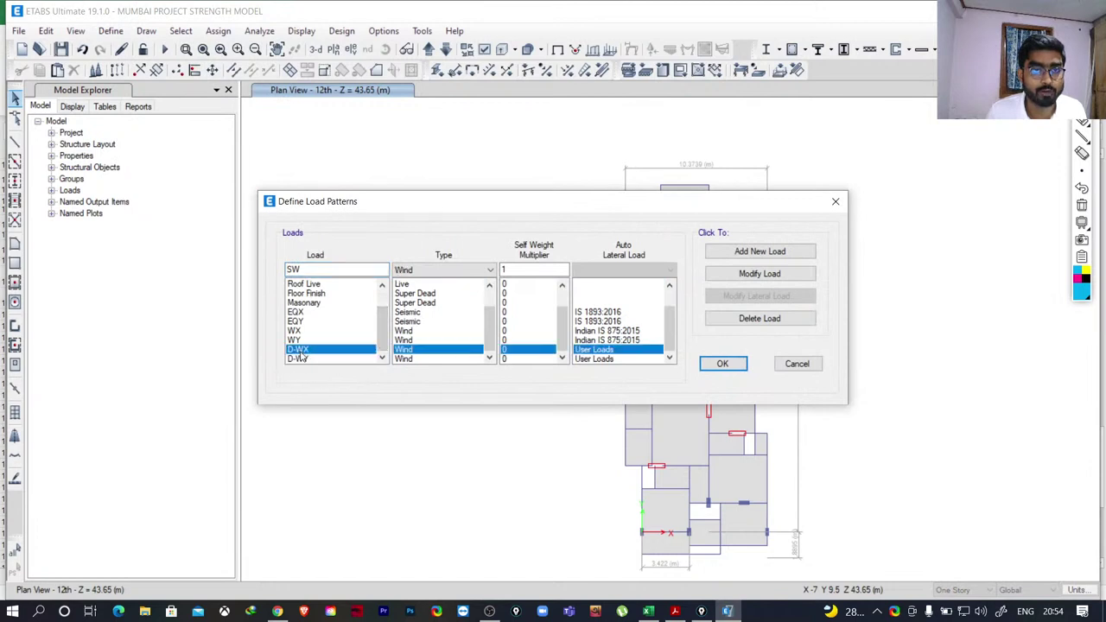
click(311, 270)
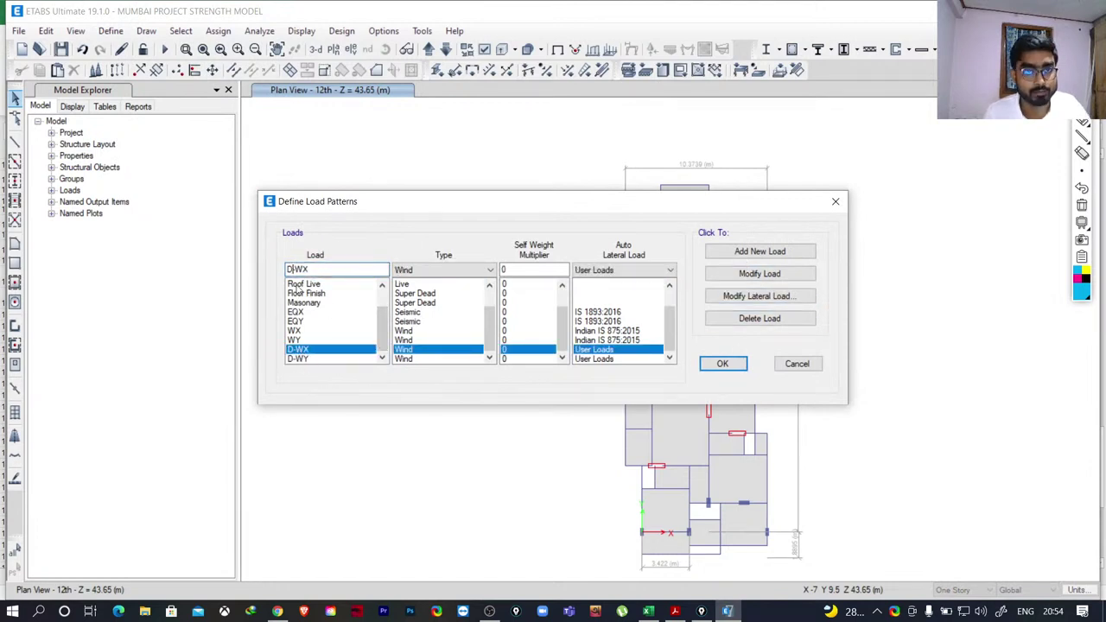
click(296, 269)
key(BackSpace)
text(YNAMIC)
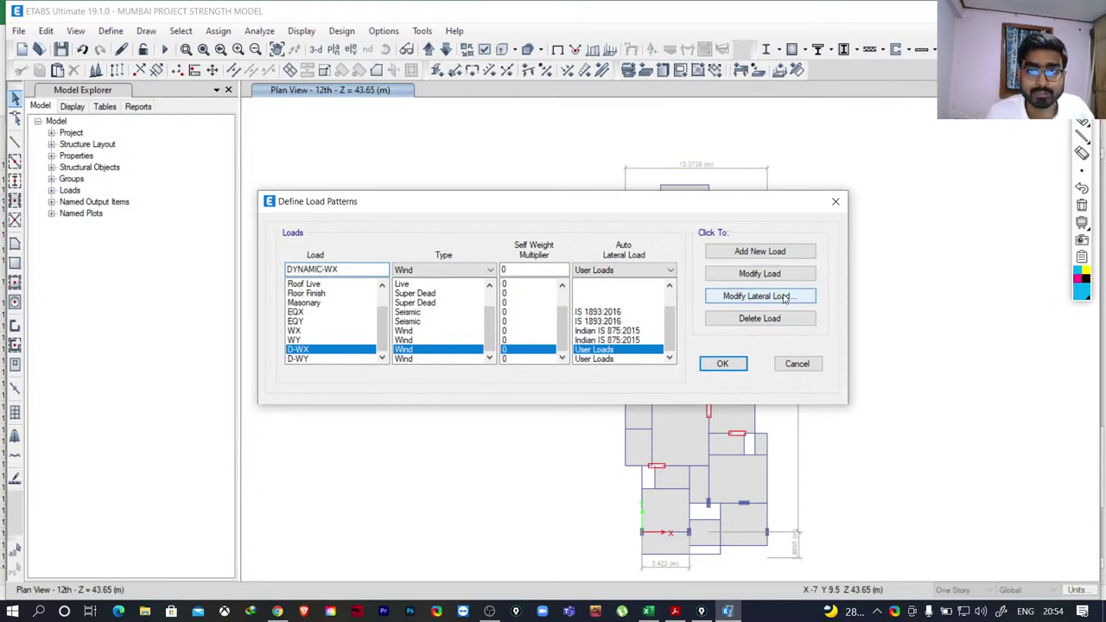
Keep Wind as the load type for DYNAMIC-WX and choose User Loads as its auto lateral load.
click(463, 271)
scroll(462, 270, up, 3)
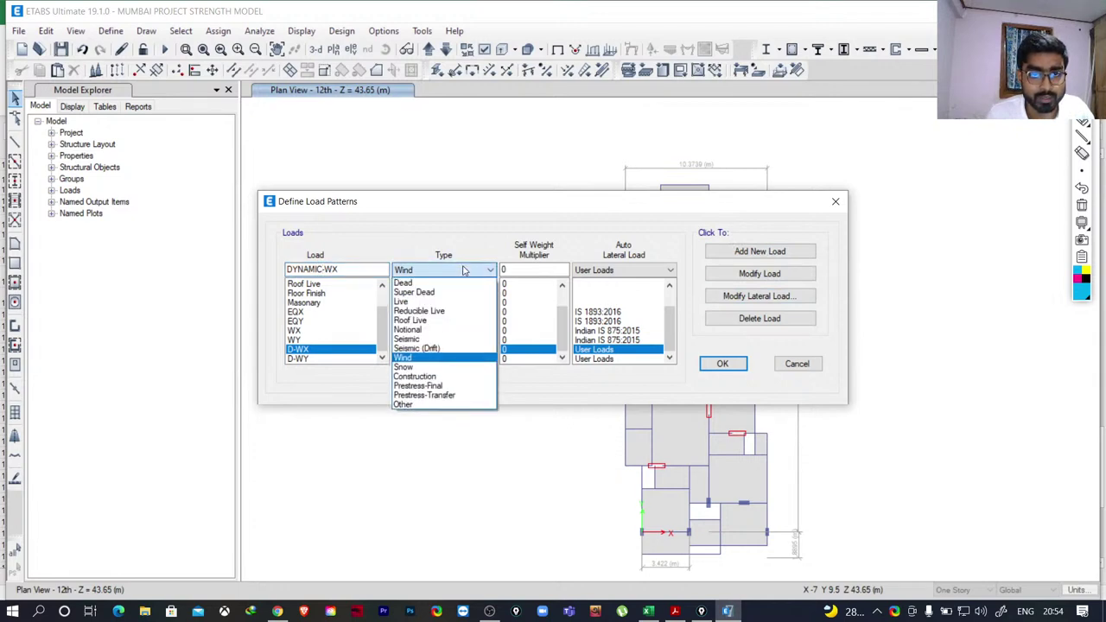
click(462, 271)
click(619, 271)
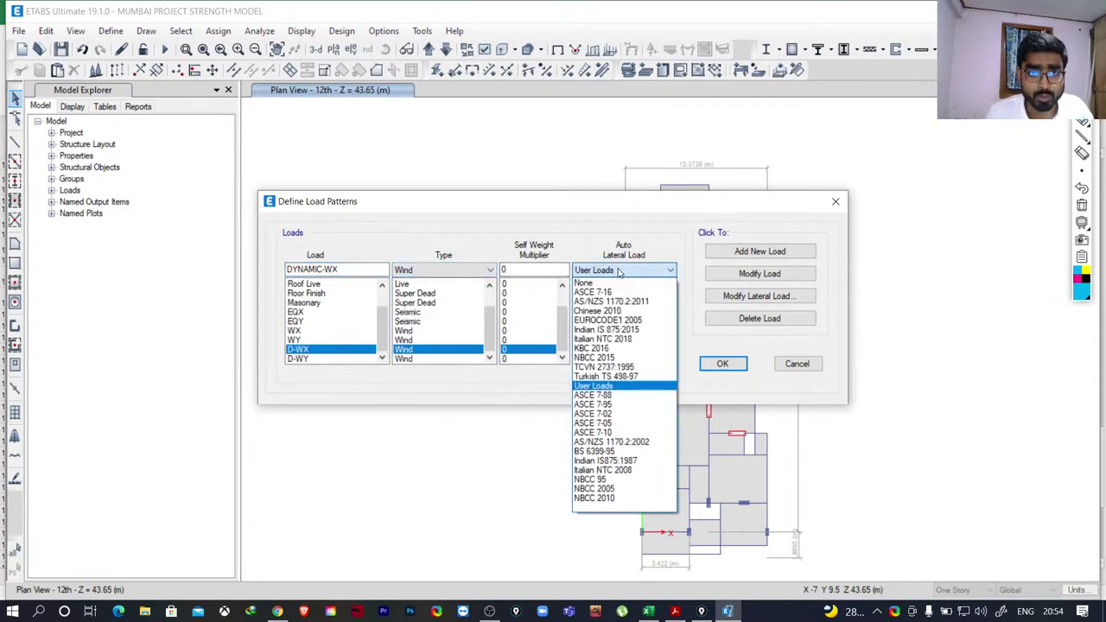
click(613, 388)
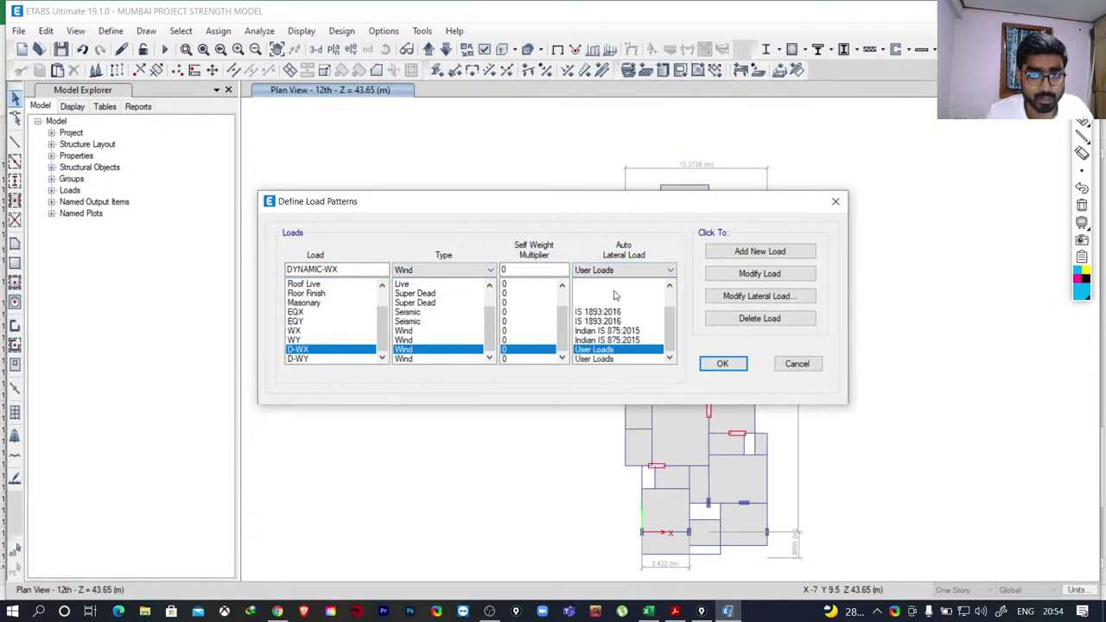
click(745, 251)
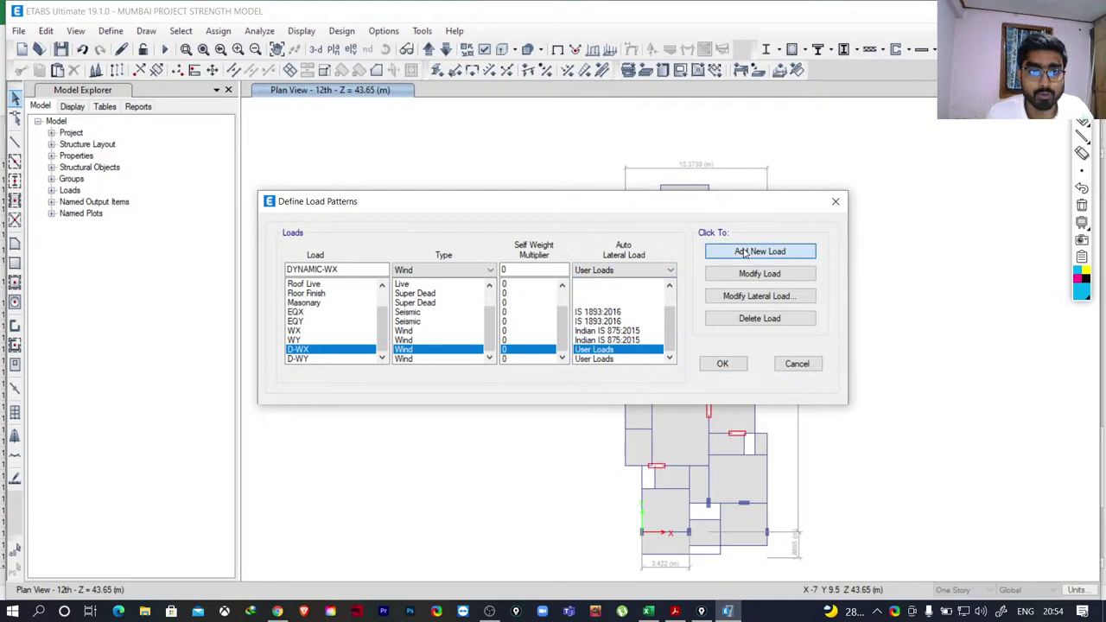
Open the user wind loads on diaphragms for the X-direction dynamic pattern and check its Fx and Fy columns.
click(743, 297)
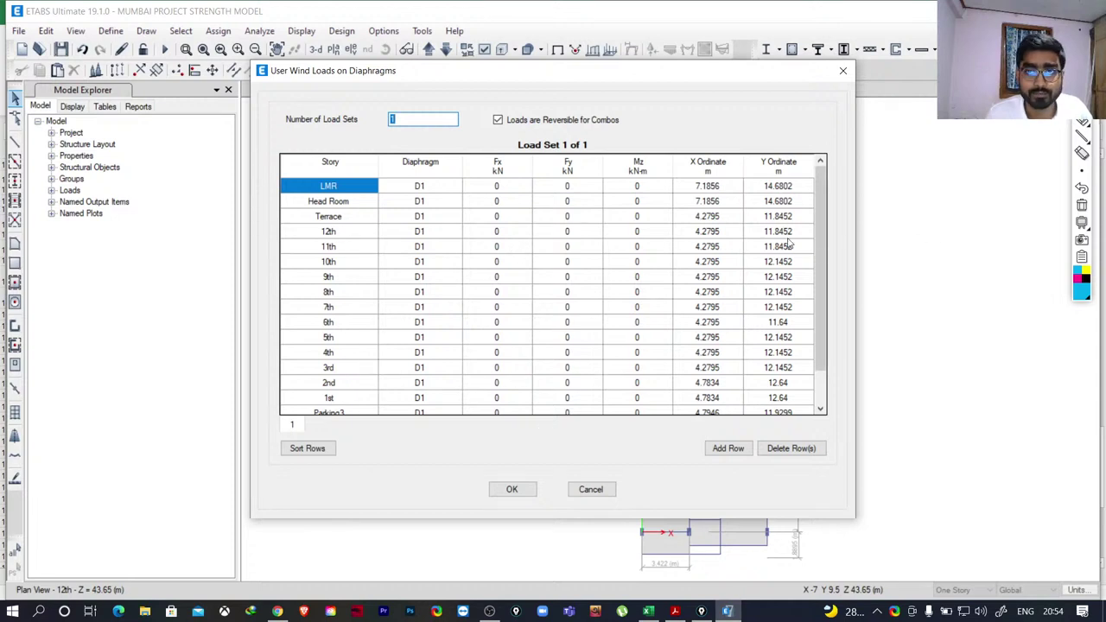
mouse_move(824, 232)
mouse_down()
mouse_move(817, 297)
mouse_move(817, 228)
mouse_up()
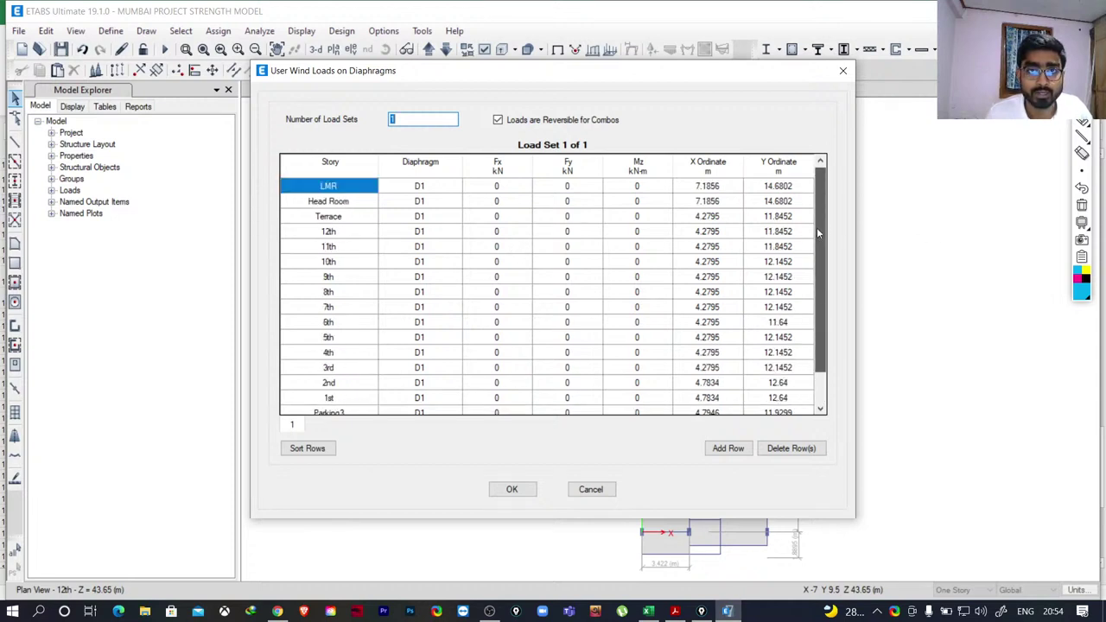
drag(499, 186, 567, 164)
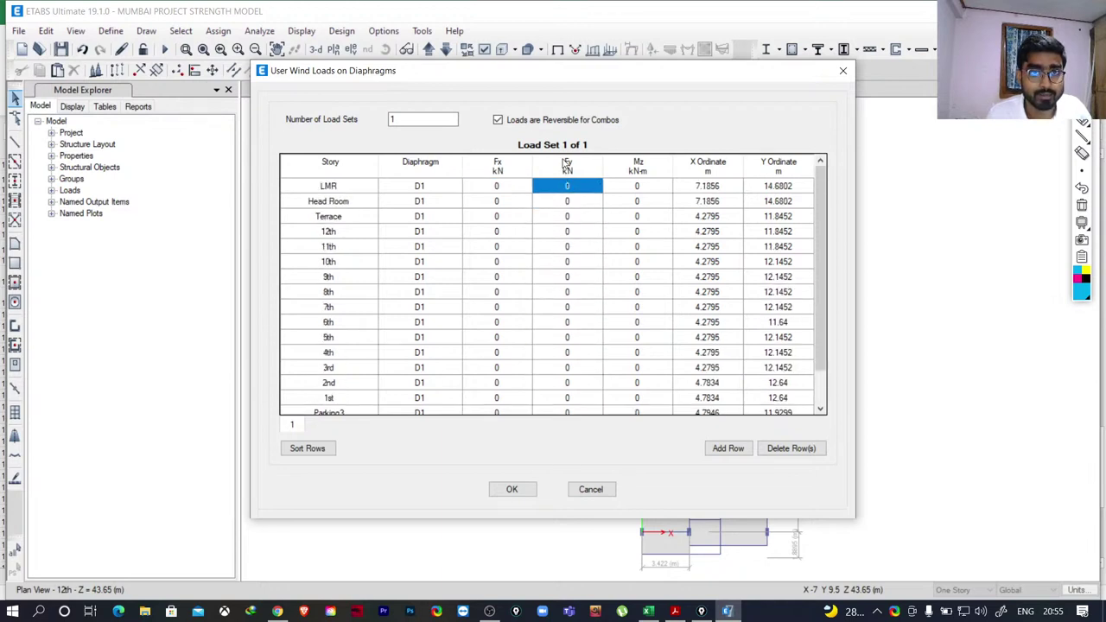
Switch to the Excel workbook, check the lower storey names, and copy the Fx Along forces in O127:O140 for LMR to 2nd.
click(648, 611)
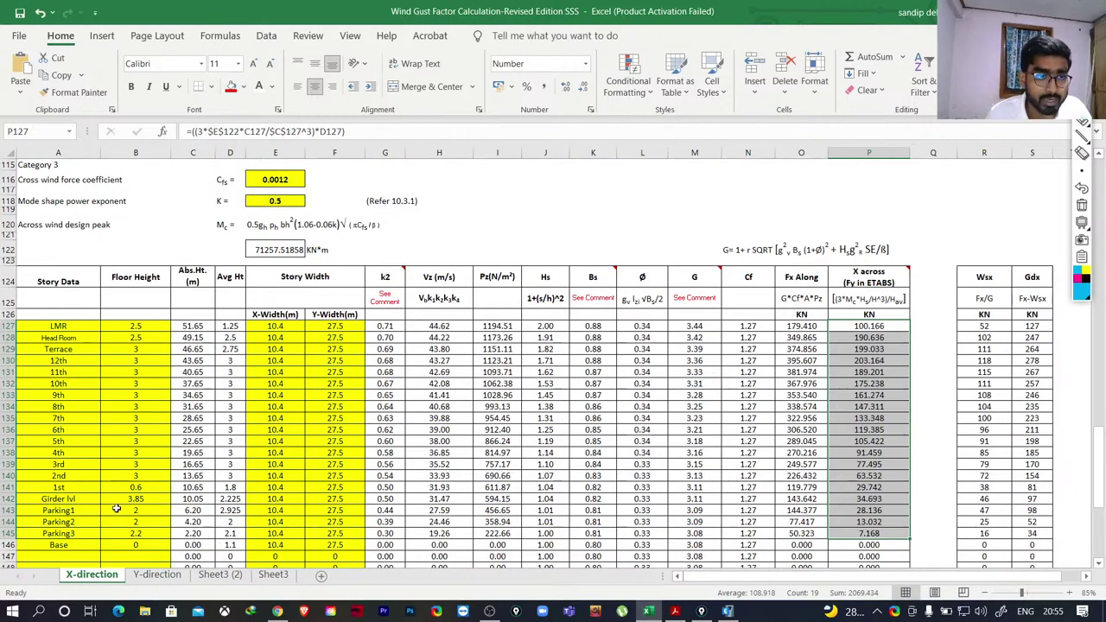
scroll(92, 437, down, 1)
scroll(86, 474, down, 1)
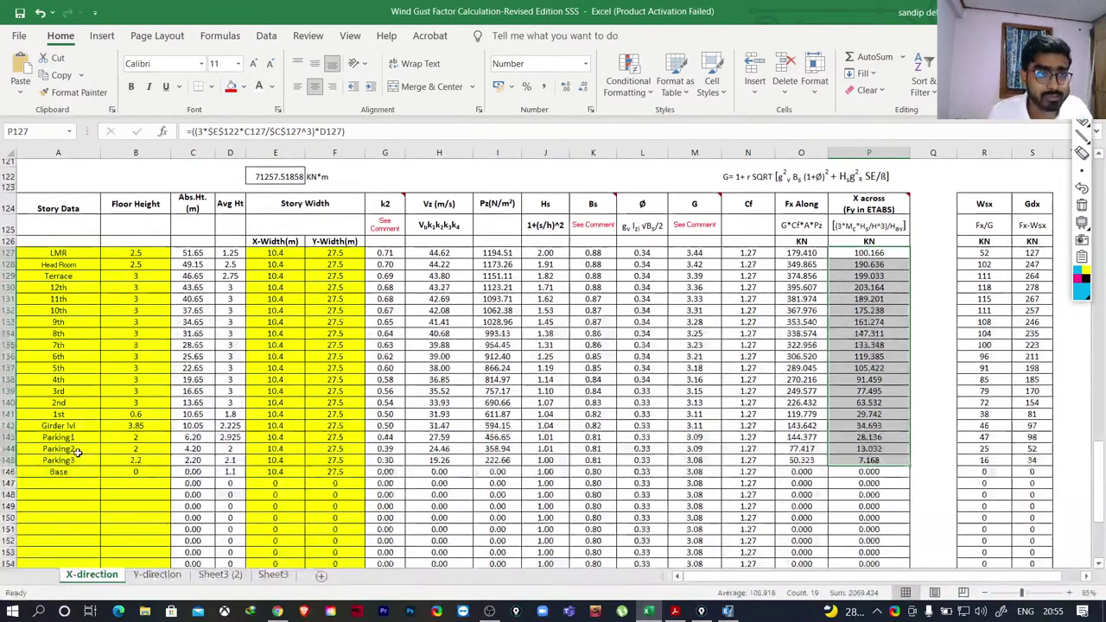
click(73, 425)
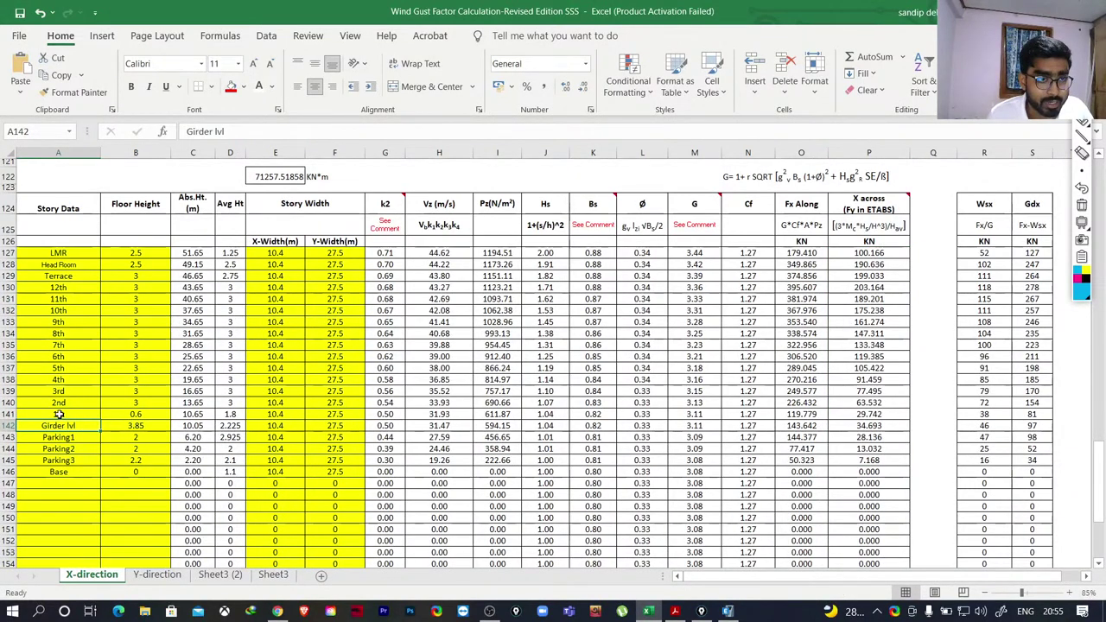
click(58, 415)
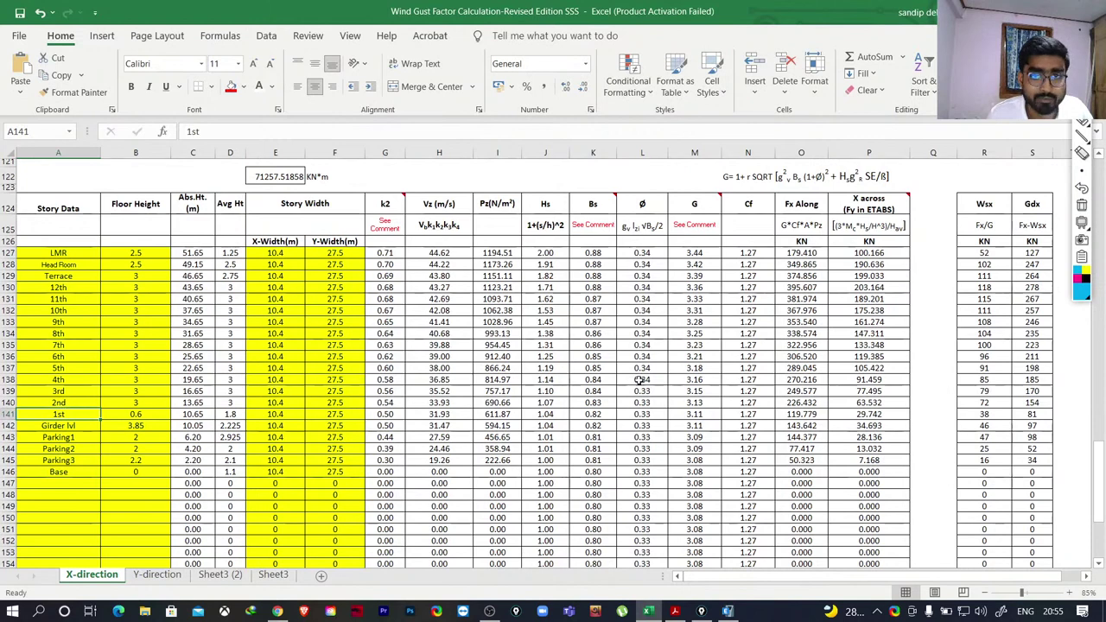
drag(802, 253, 804, 403)
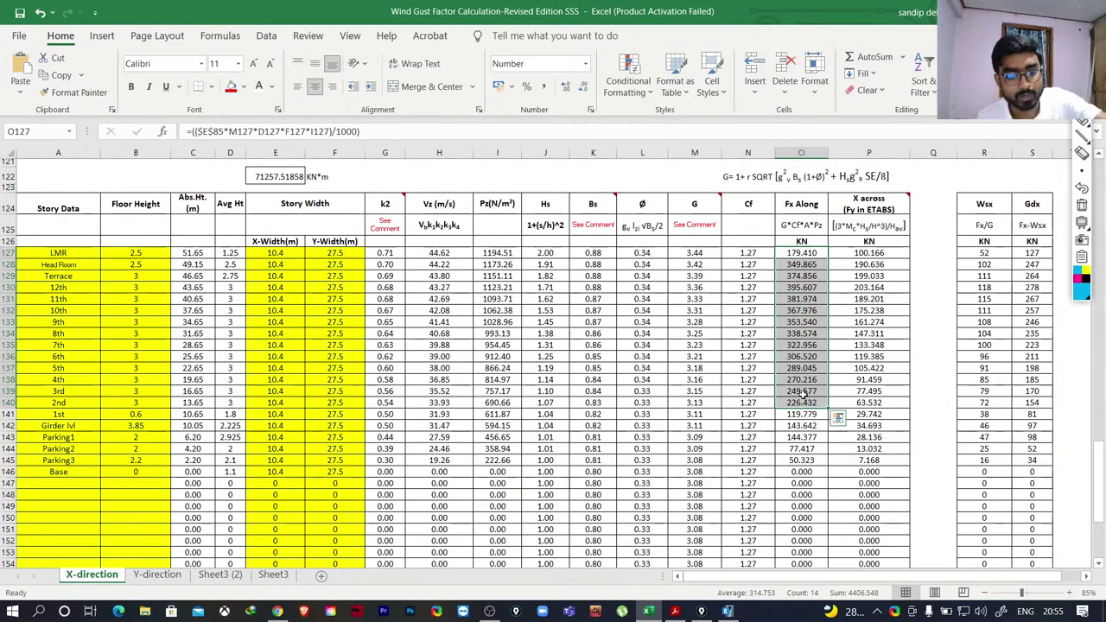
key(ctrl+c)
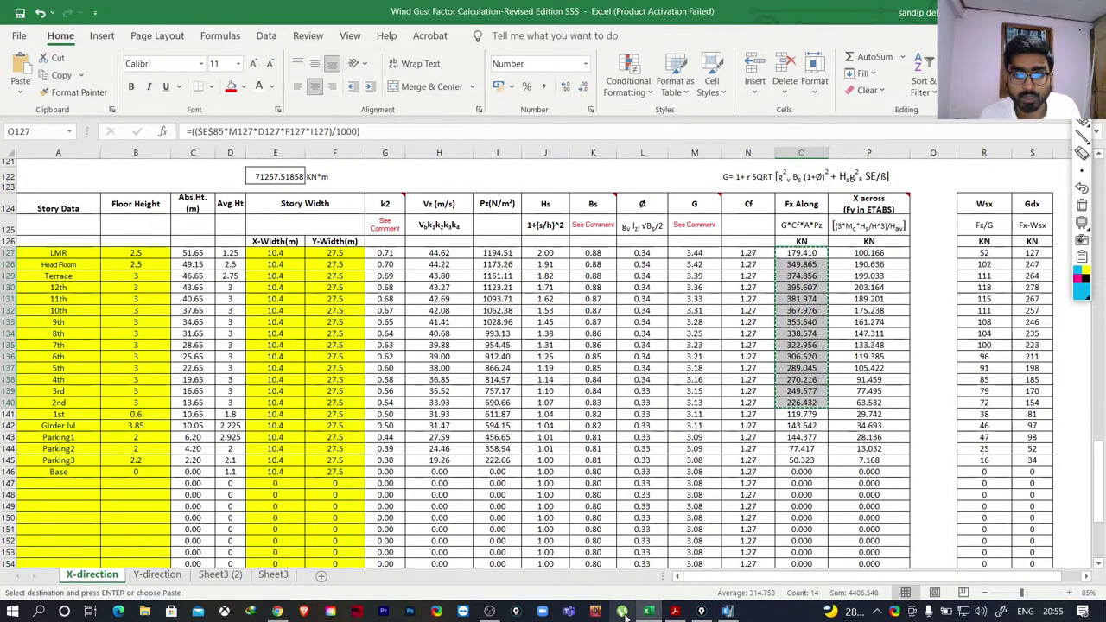
Switch to ETABS and paste the copied forces into the Fx column for storeys LMR down to 2nd.
click(728, 612)
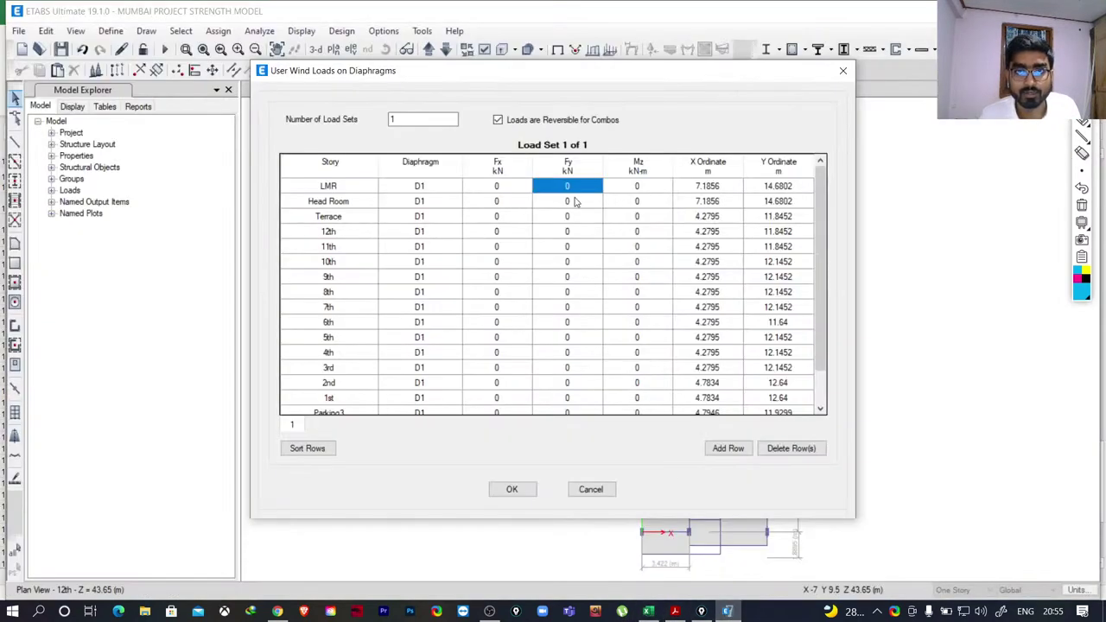
click(505, 190)
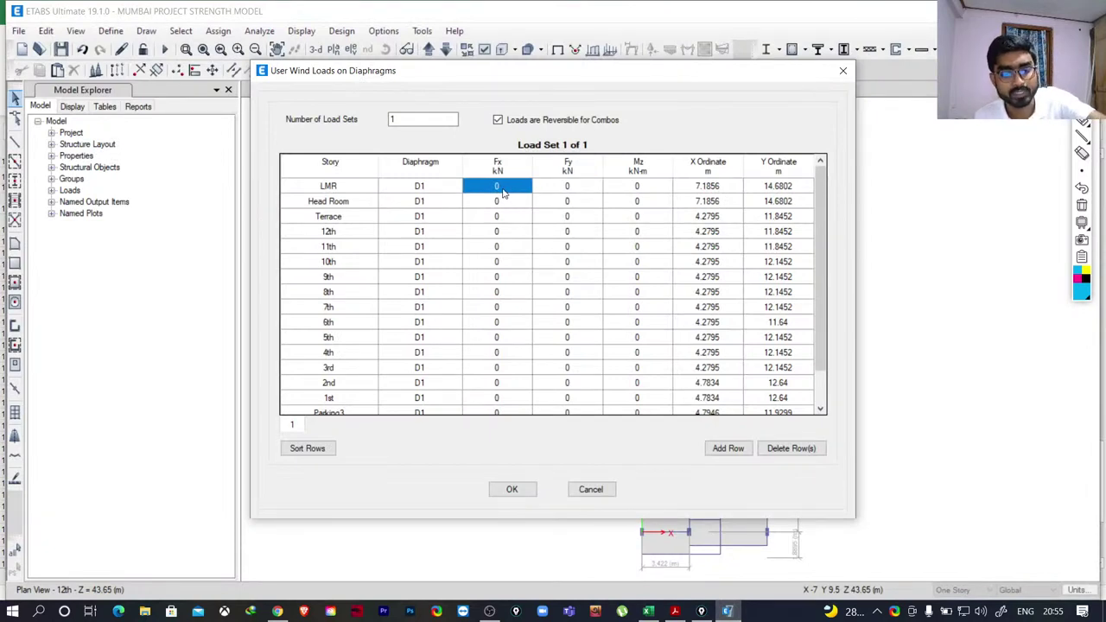
key(ctrl+v)
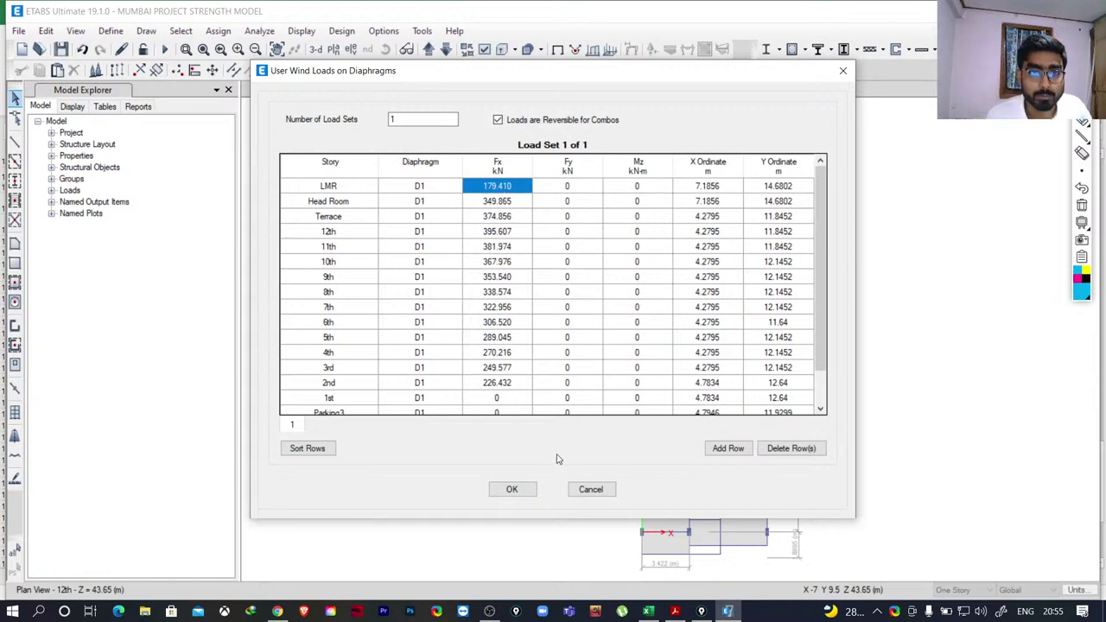
Check the remaining storey rows from 1st to Parking1 and inspect the Fx cells of 1st and Parking3.
drag(822, 321, 816, 365)
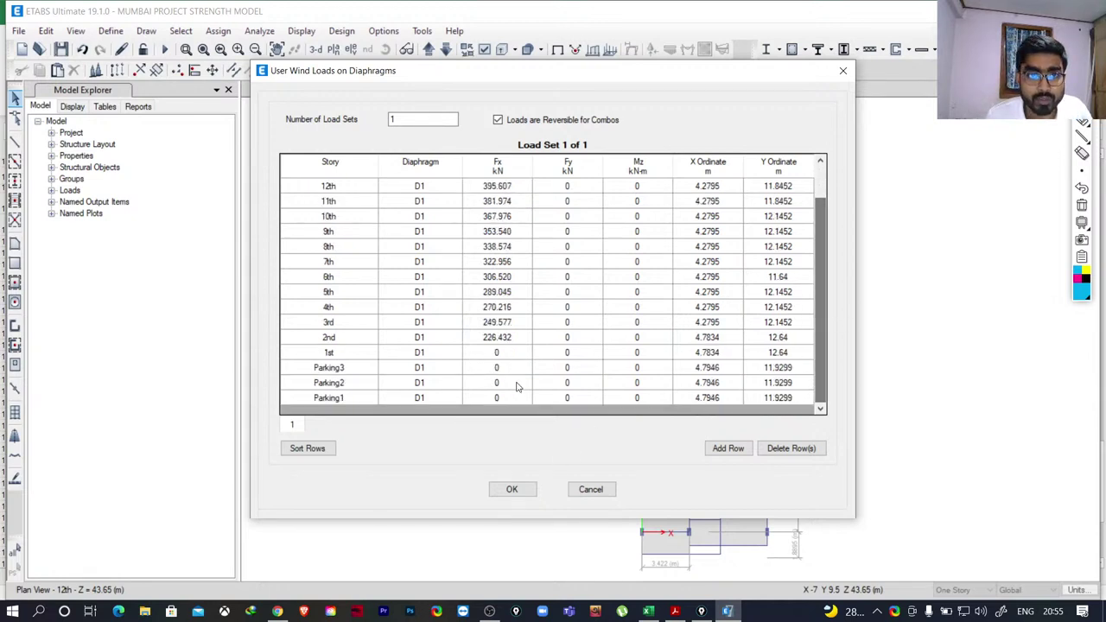
click(341, 359)
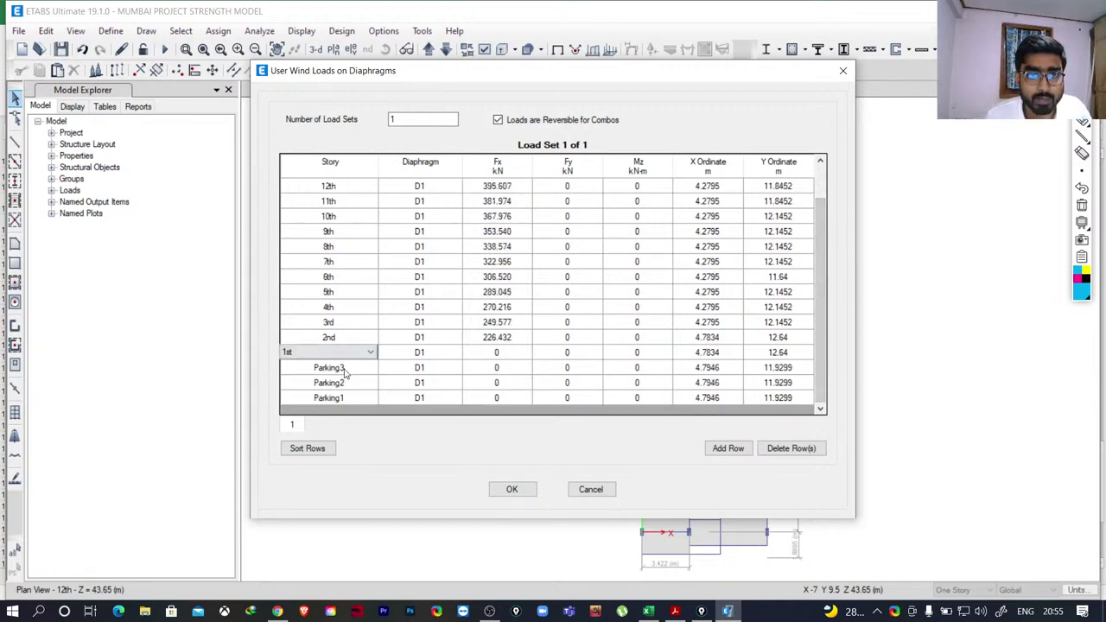
click(346, 370)
click(363, 354)
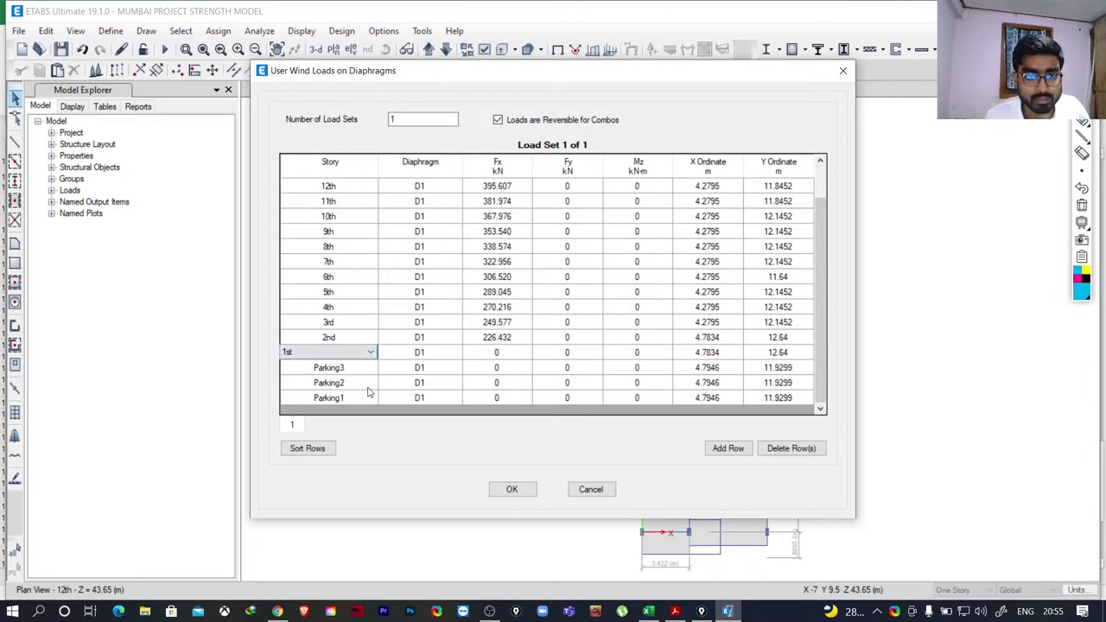
click(339, 369)
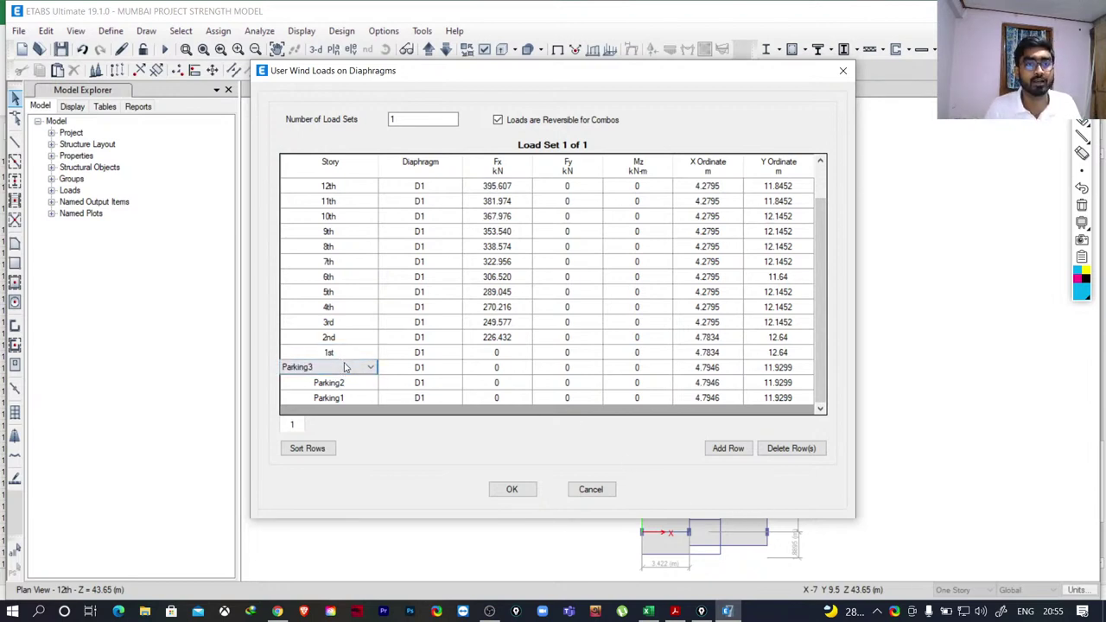
click(350, 355)
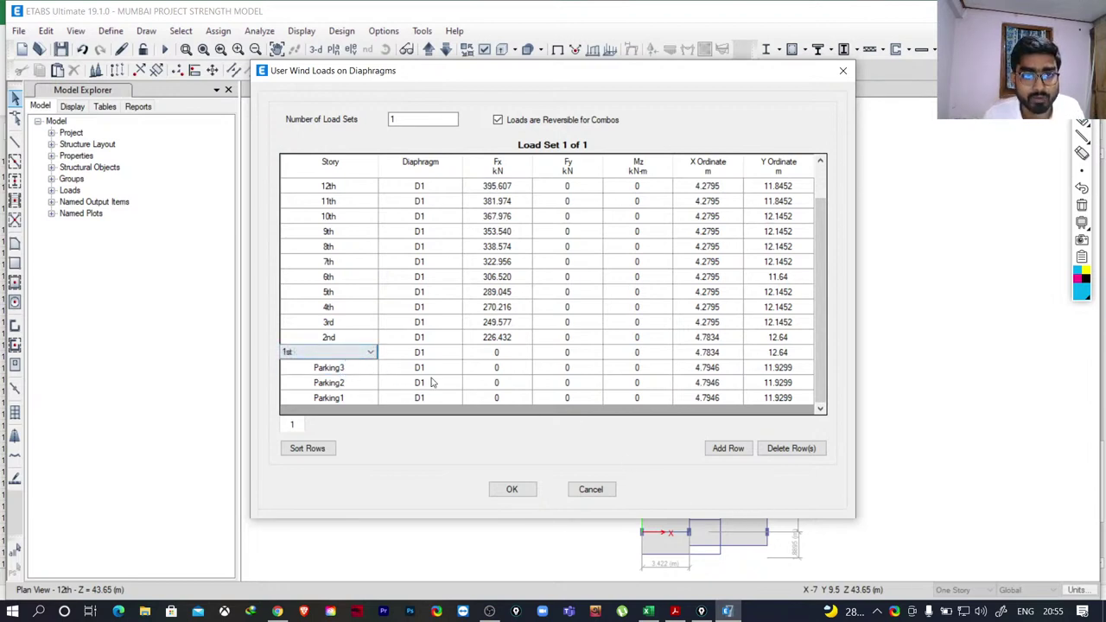
click(505, 355)
click(503, 367)
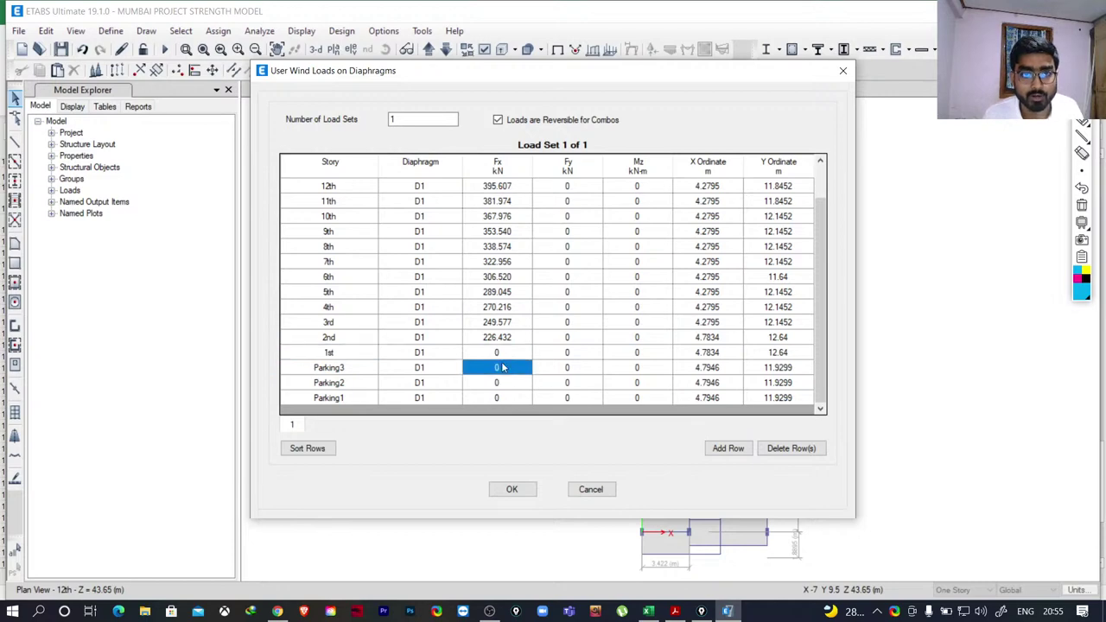
Switch to the Excel workbook and check the Fx Along forces of 1st and Girder lvl in O141:O142.
click(649, 612)
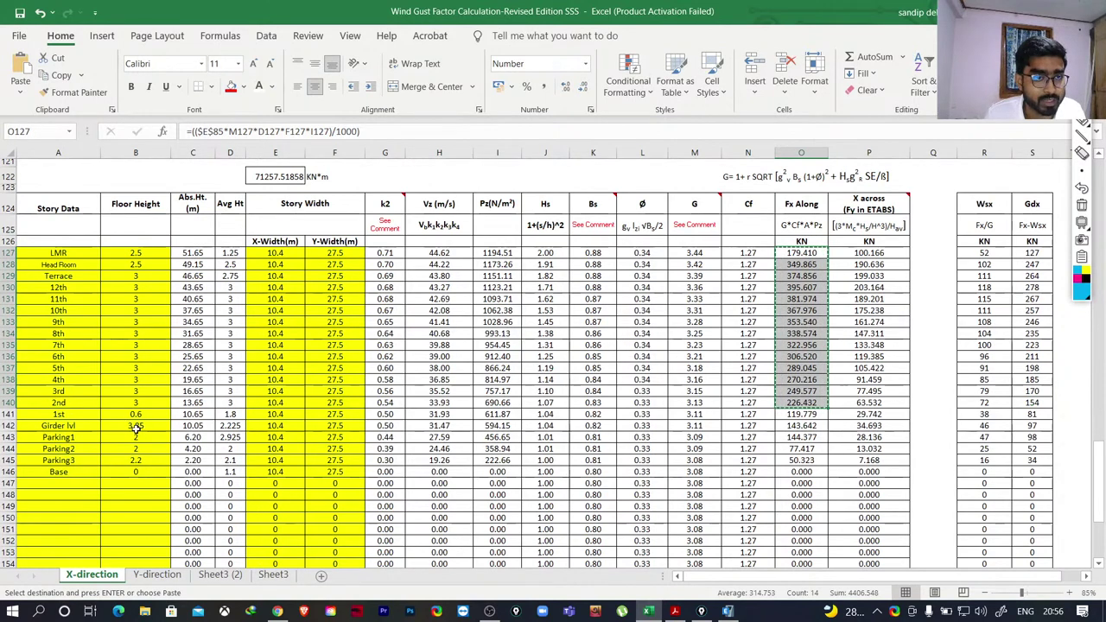
click(799, 416)
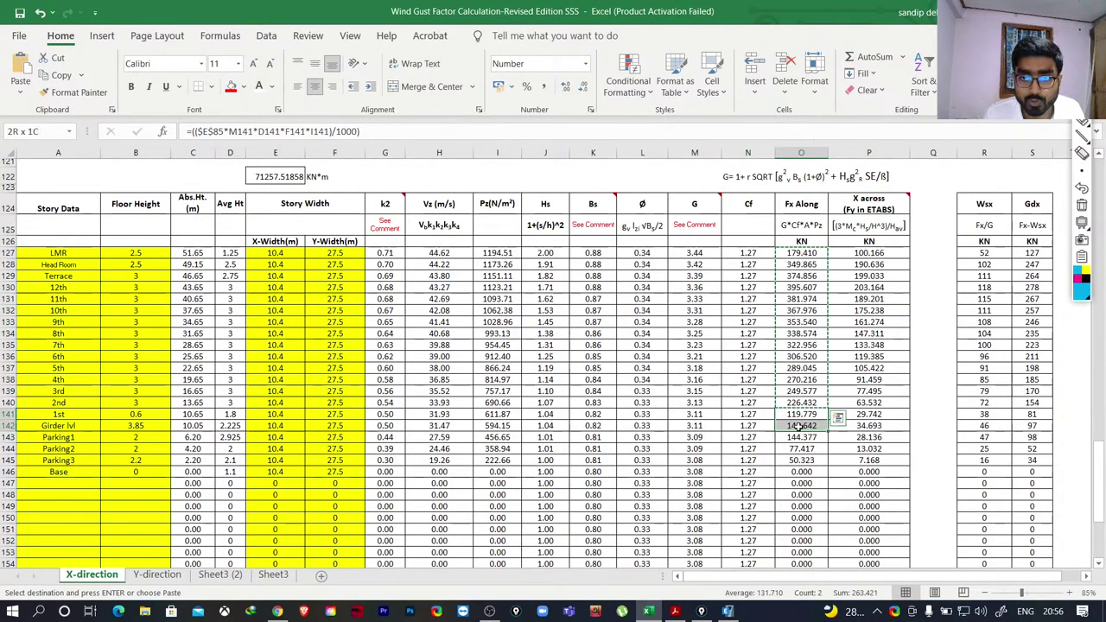
key(shift+Down)
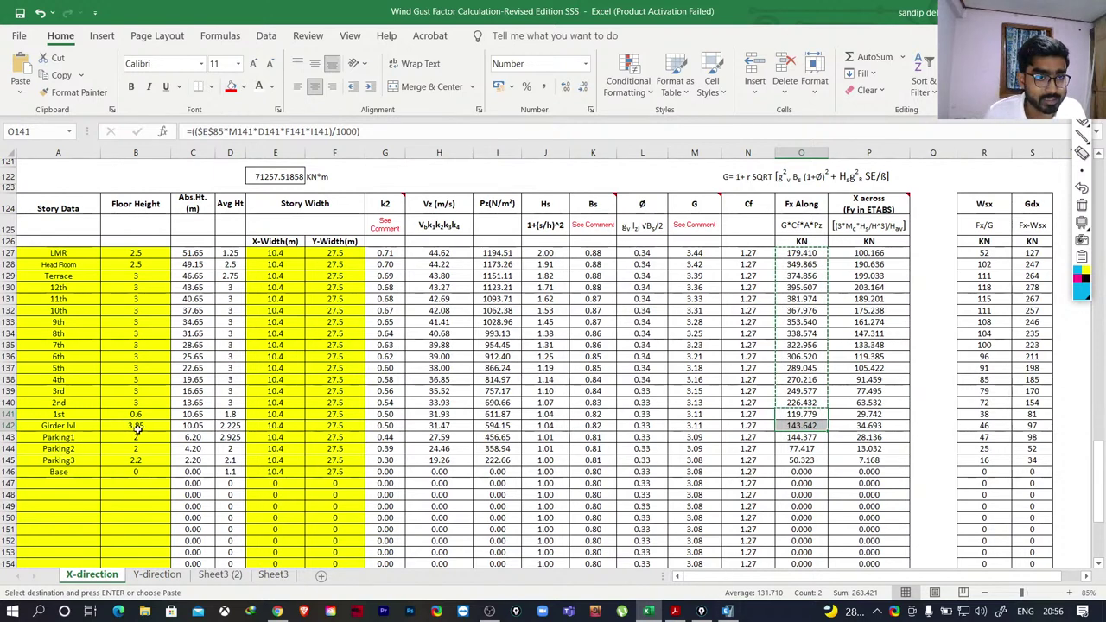
Switch to ETABS and set the Fx of storey 1st to the sum 119.77+143.64 kN.
click(728, 611)
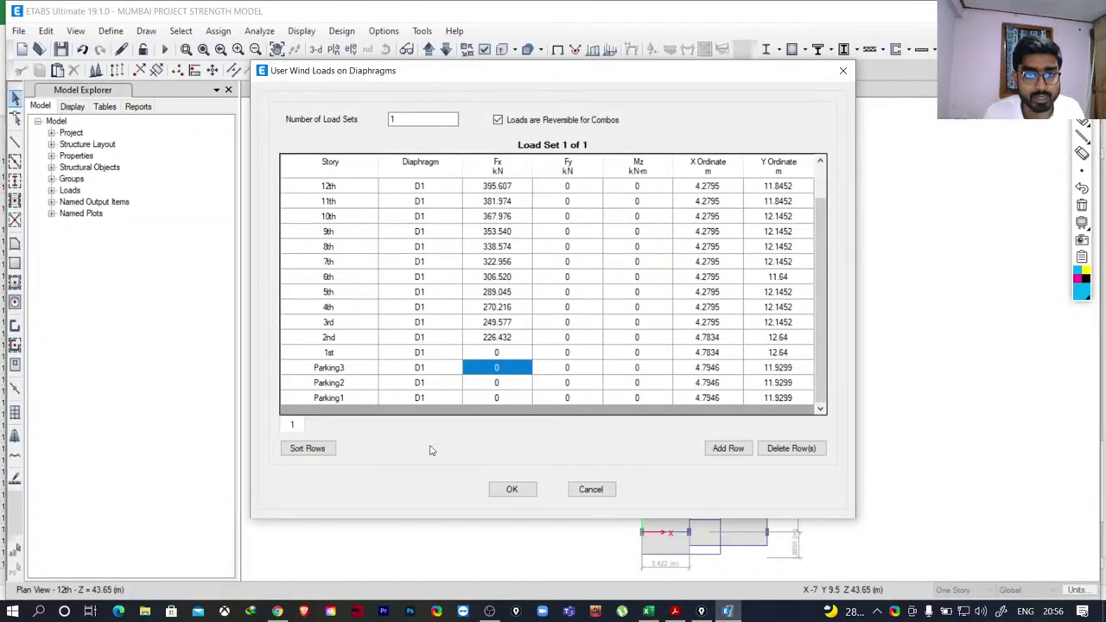
click(499, 355)
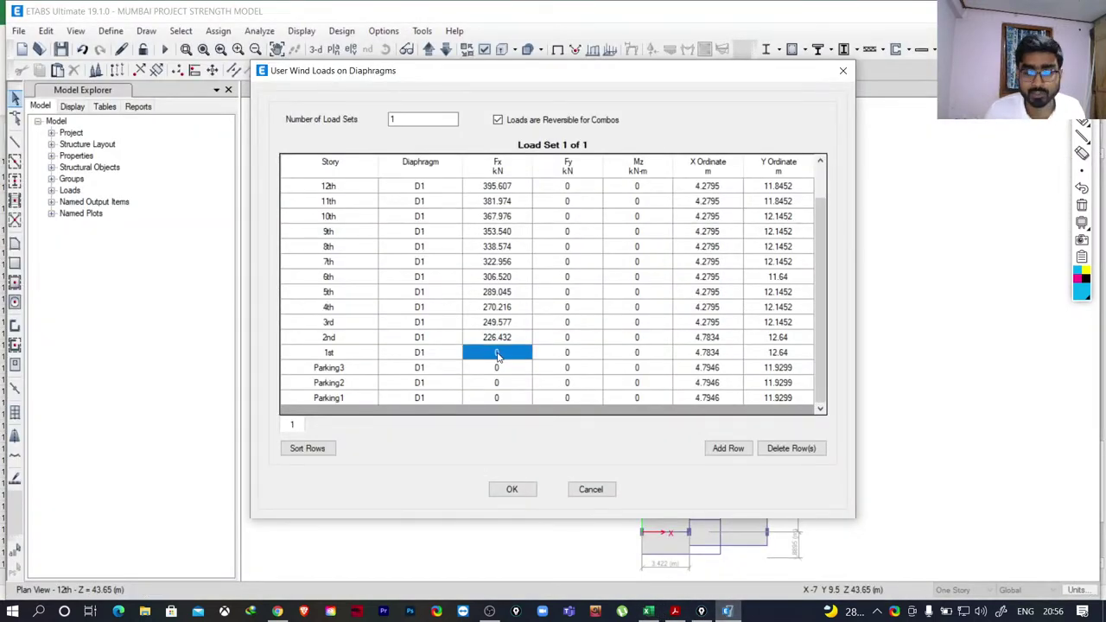
click(499, 354)
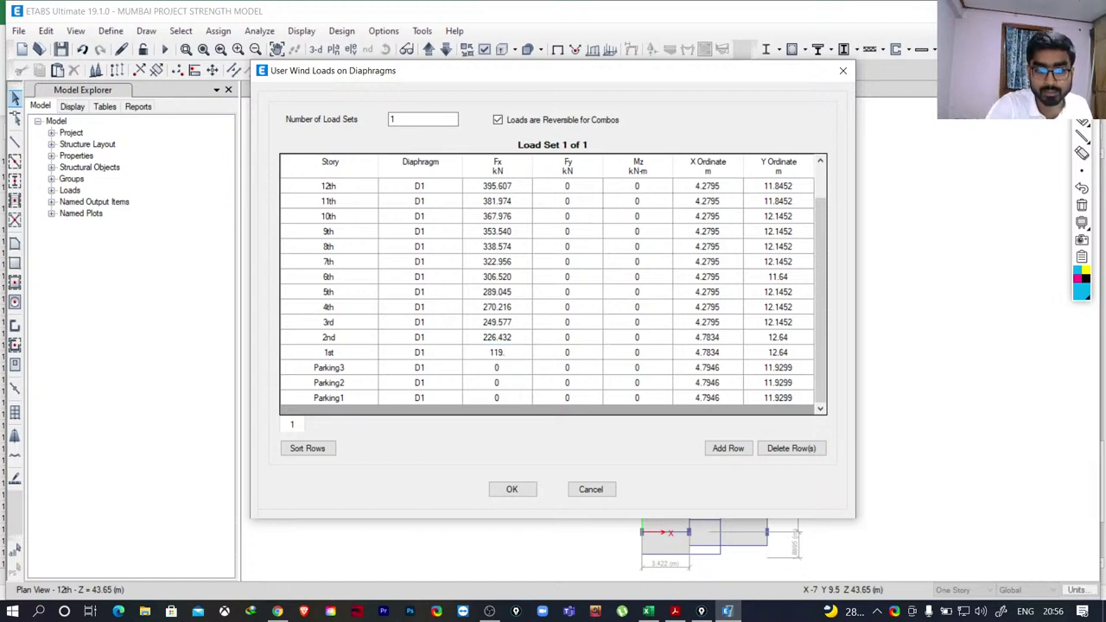
text(+)
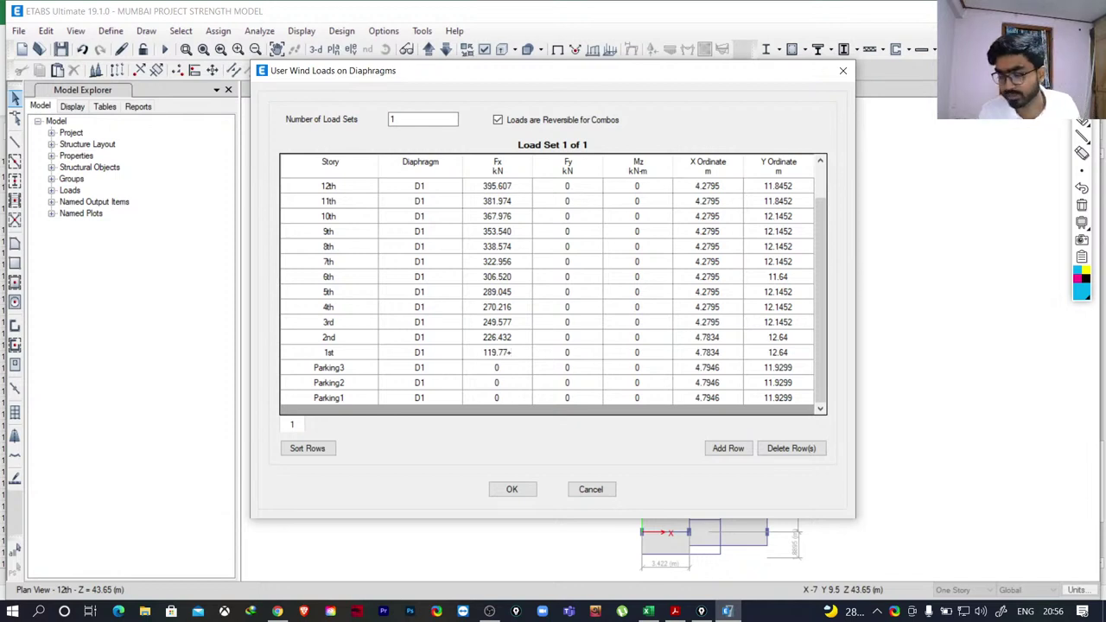
text(143)
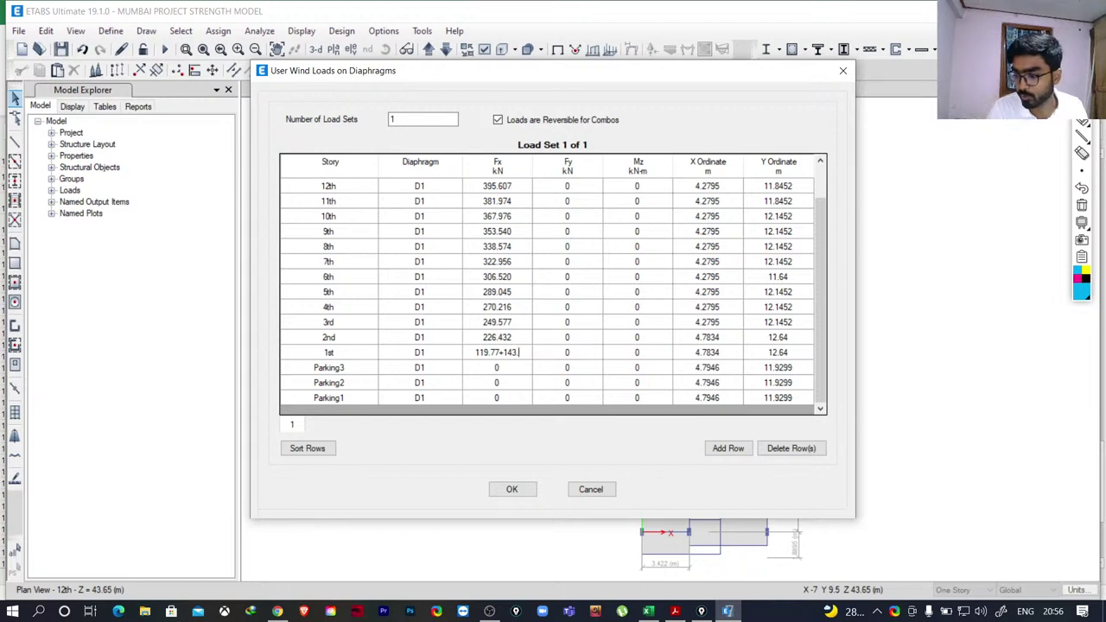
text(.64)
key(Return)
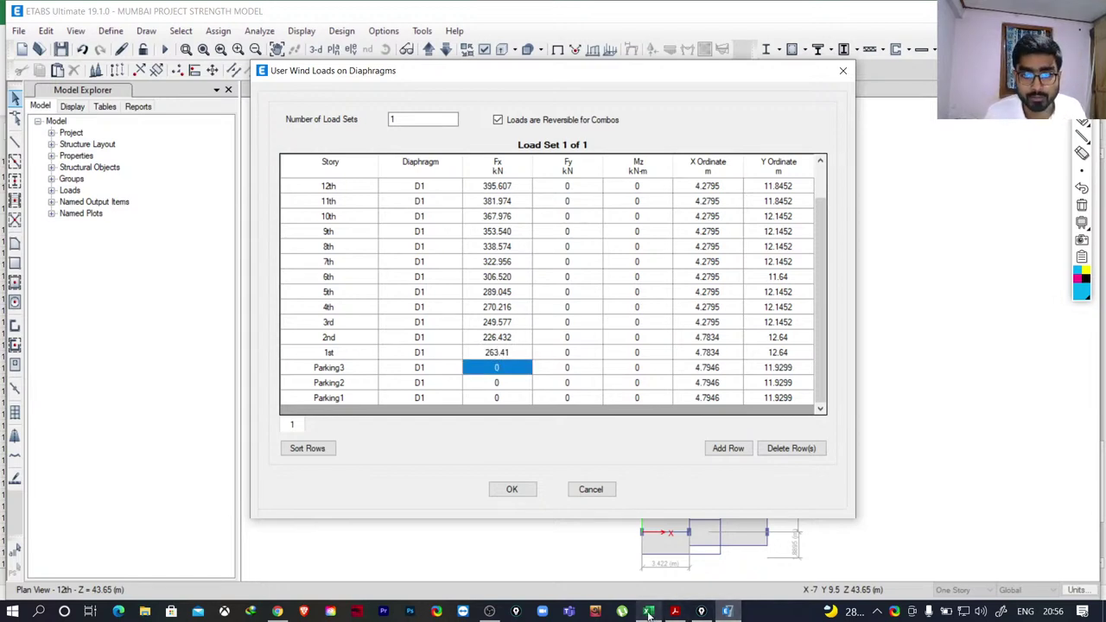
click(493, 340)
key(Down)
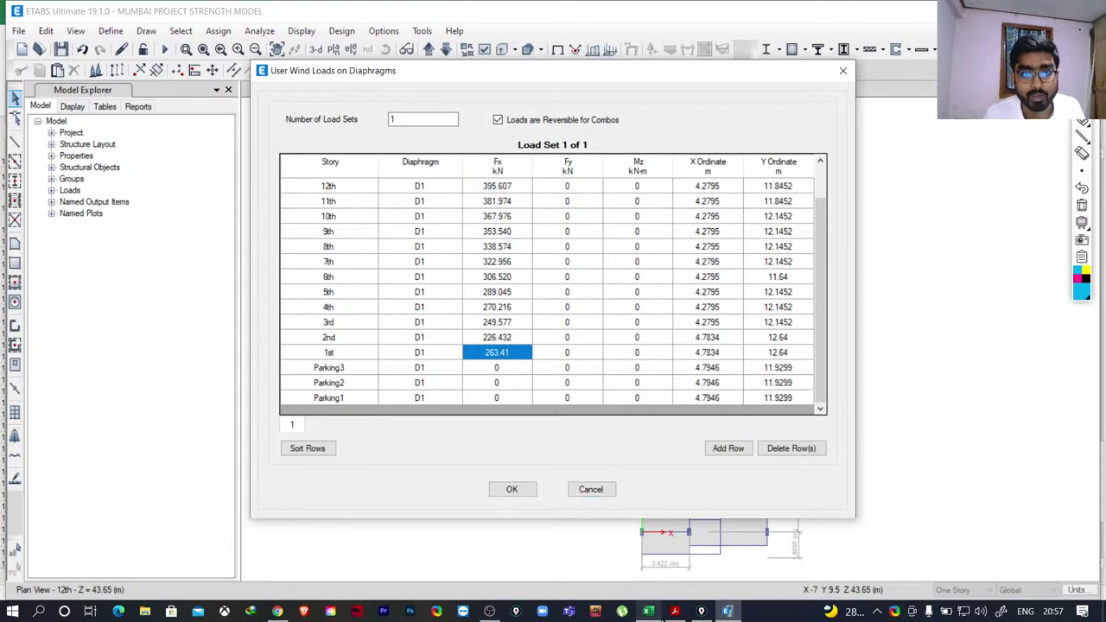
Copy the parking storeys' Fx Along forces in O143:O145 from the Excel workbook into the ETABS Fx cells of Parking3 down to Parking1.
click(674, 612)
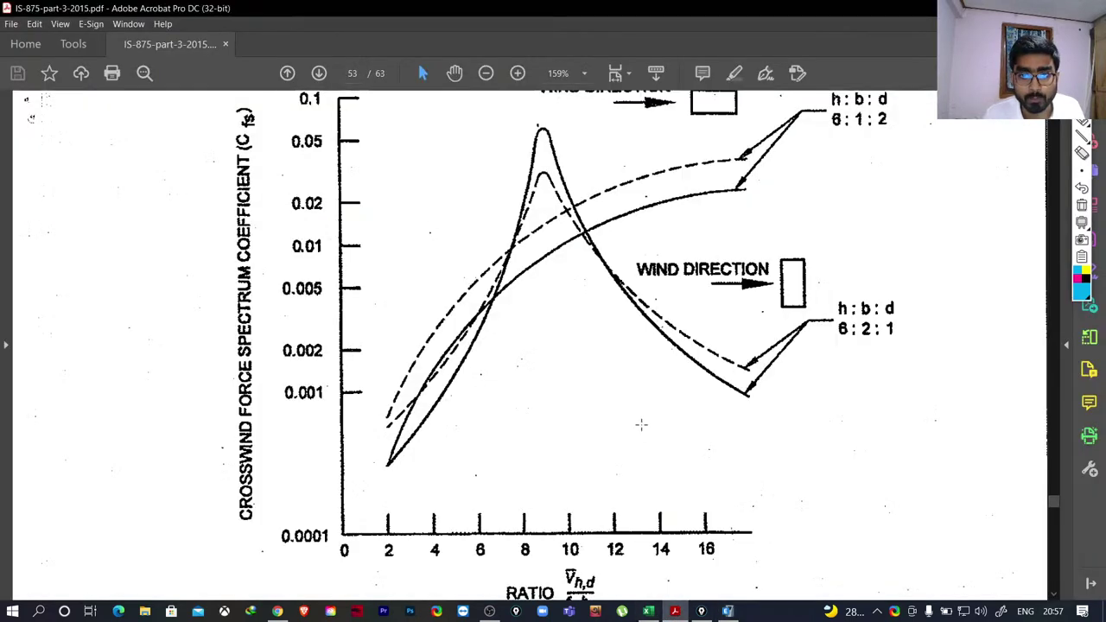
click(674, 612)
click(648, 612)
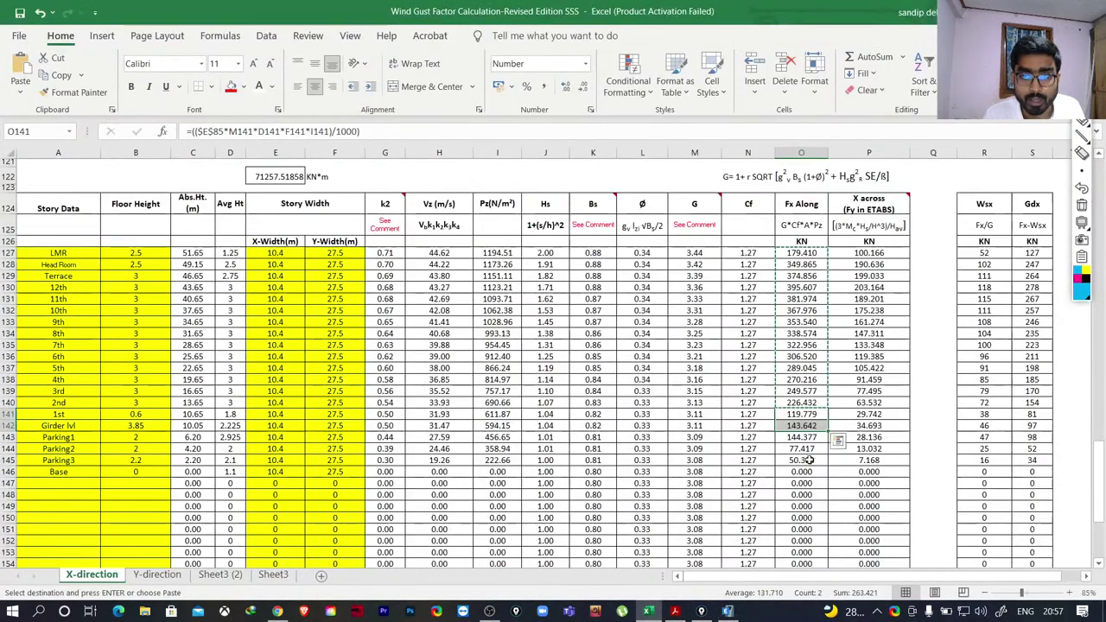
mouse_move(794, 438)
mouse_down()
mouse_move(793, 482)
mouse_move(795, 458)
mouse_up()
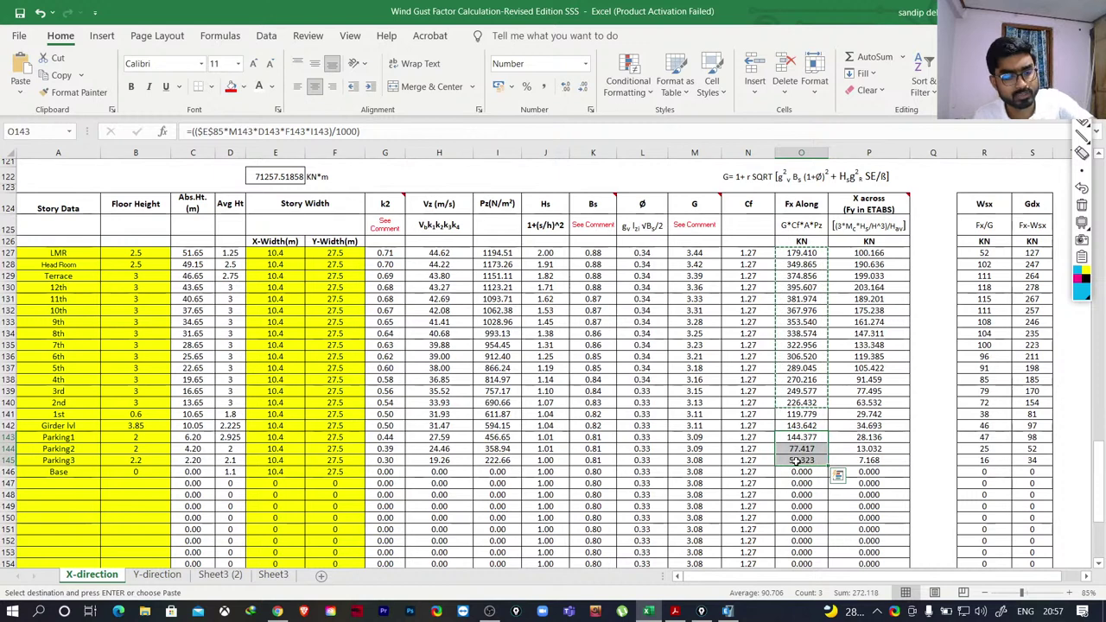
key(ctrl+c)
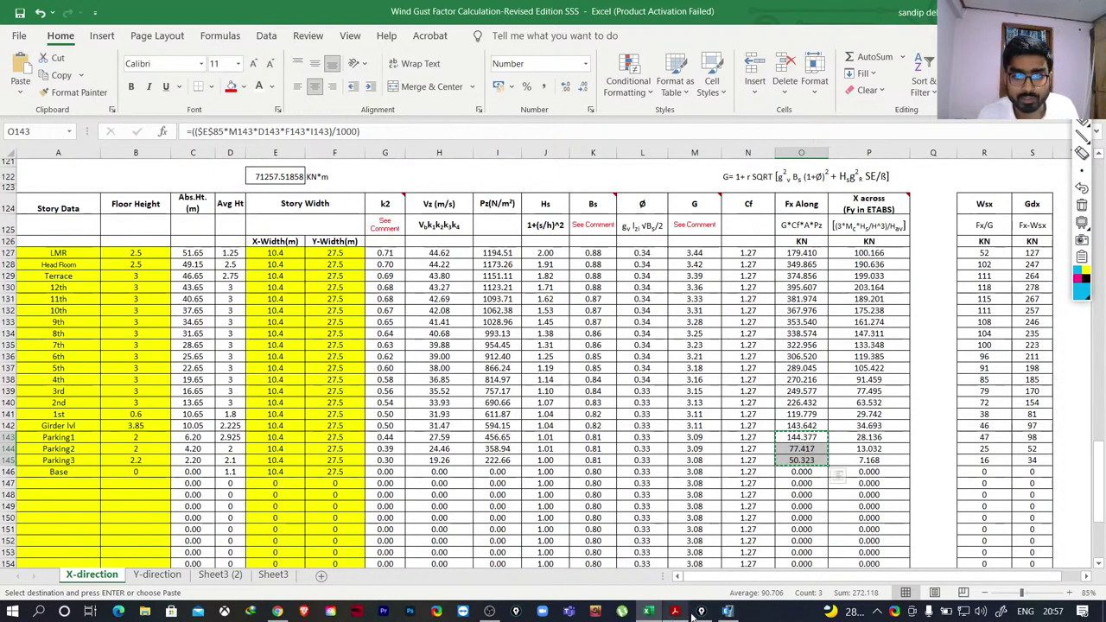
click(728, 611)
click(500, 367)
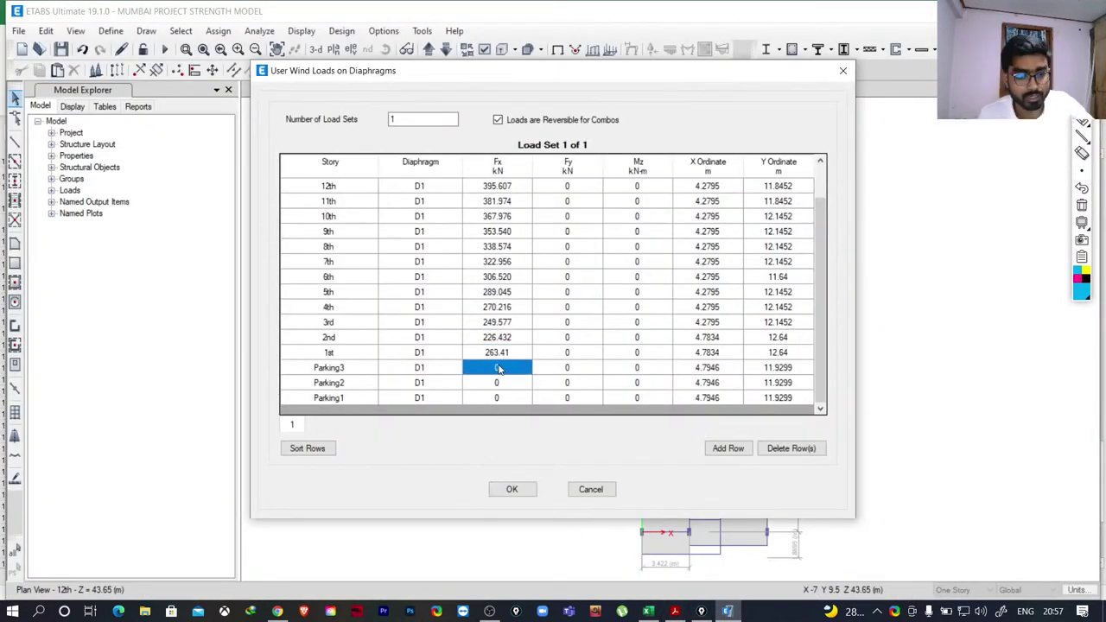
key(ctrl+v)
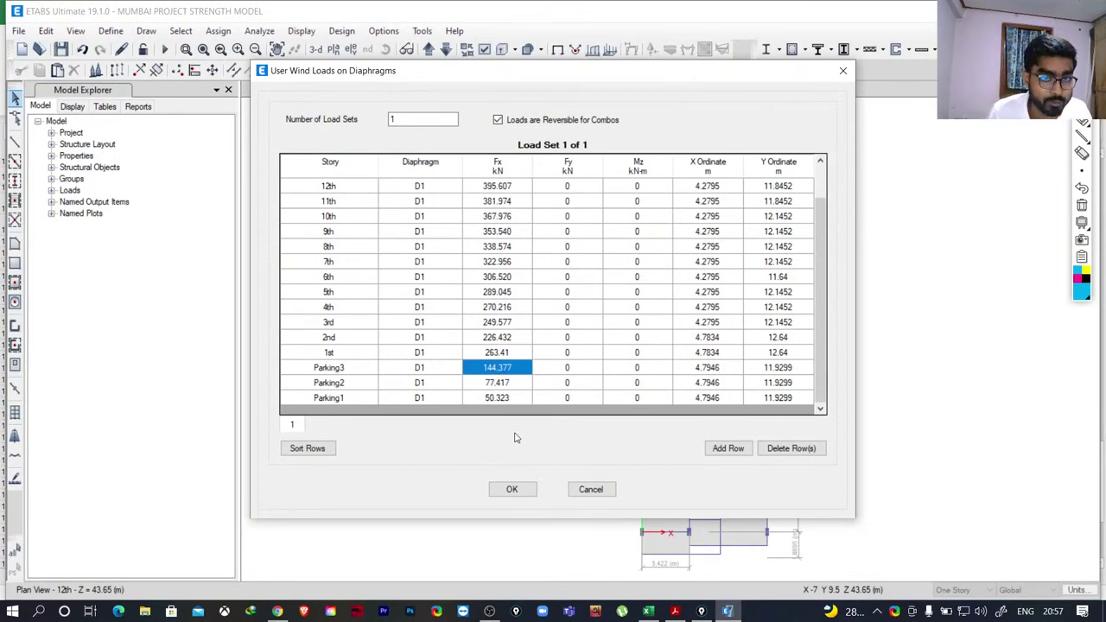
Copy the X across forces in P127:P140 from the Excel workbook into the ETABS Fy column for LMR down to 2nd.
scroll(577, 192, up, 1)
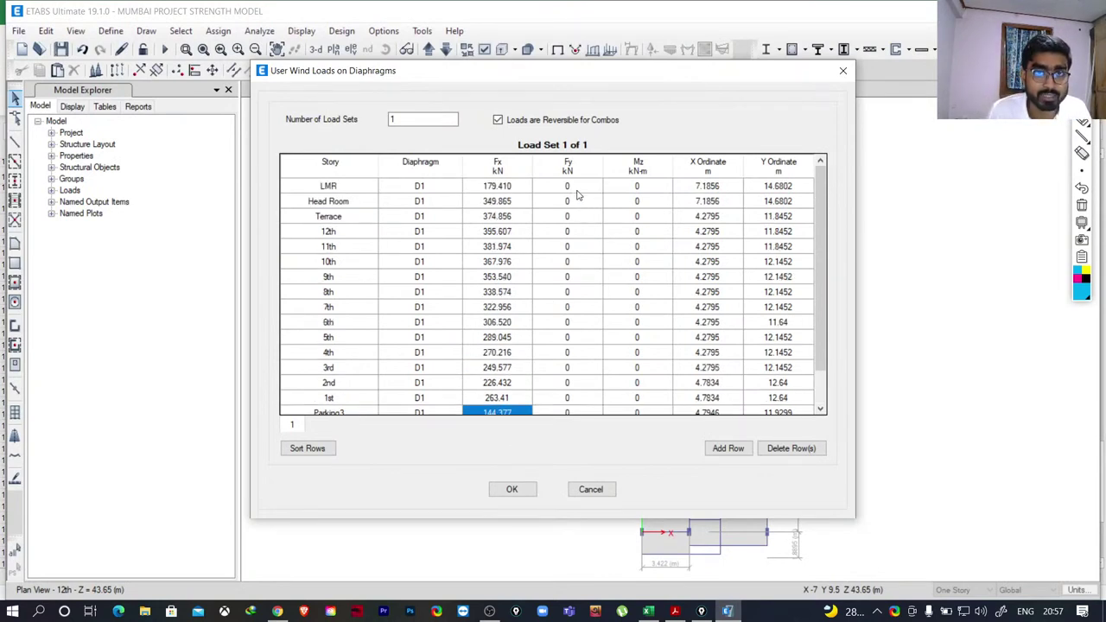
click(570, 187)
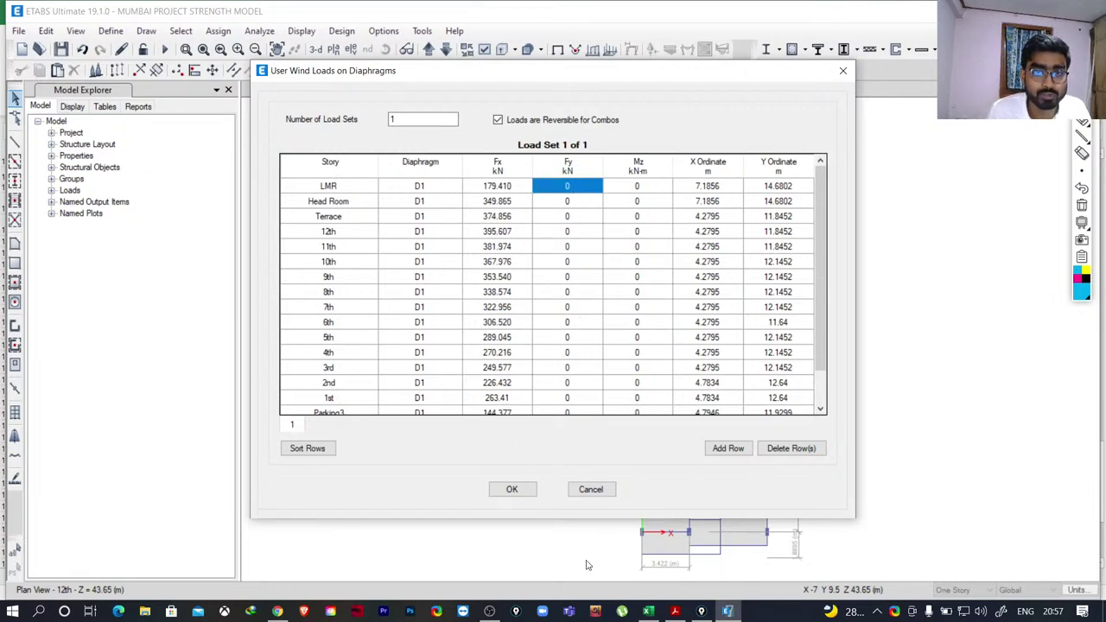
click(648, 611)
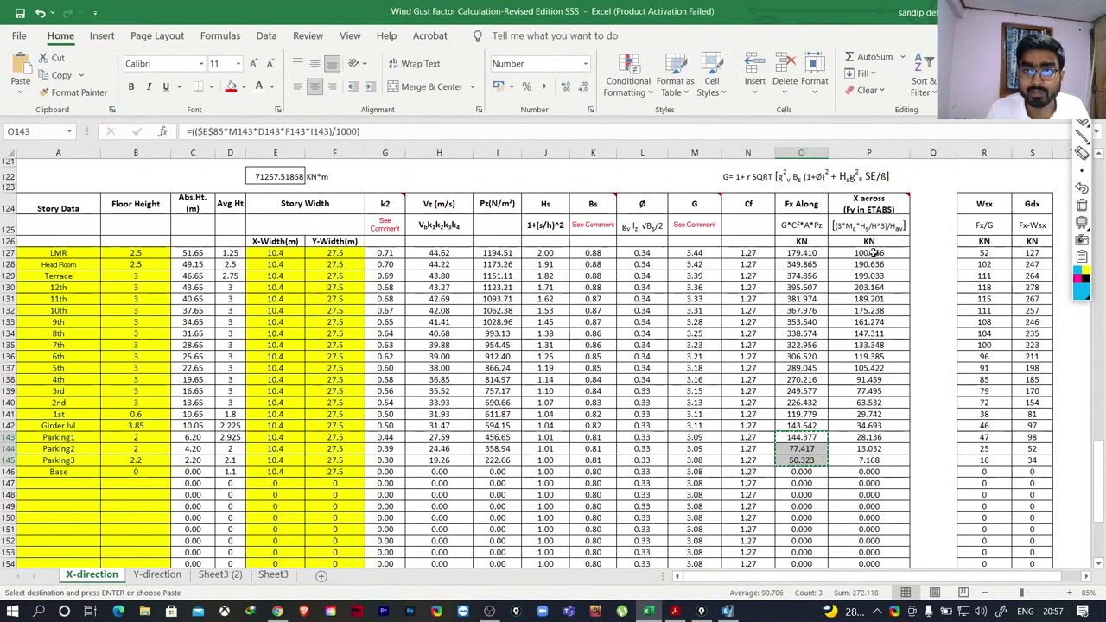
drag(875, 252, 858, 405)
key(ctrl+v)
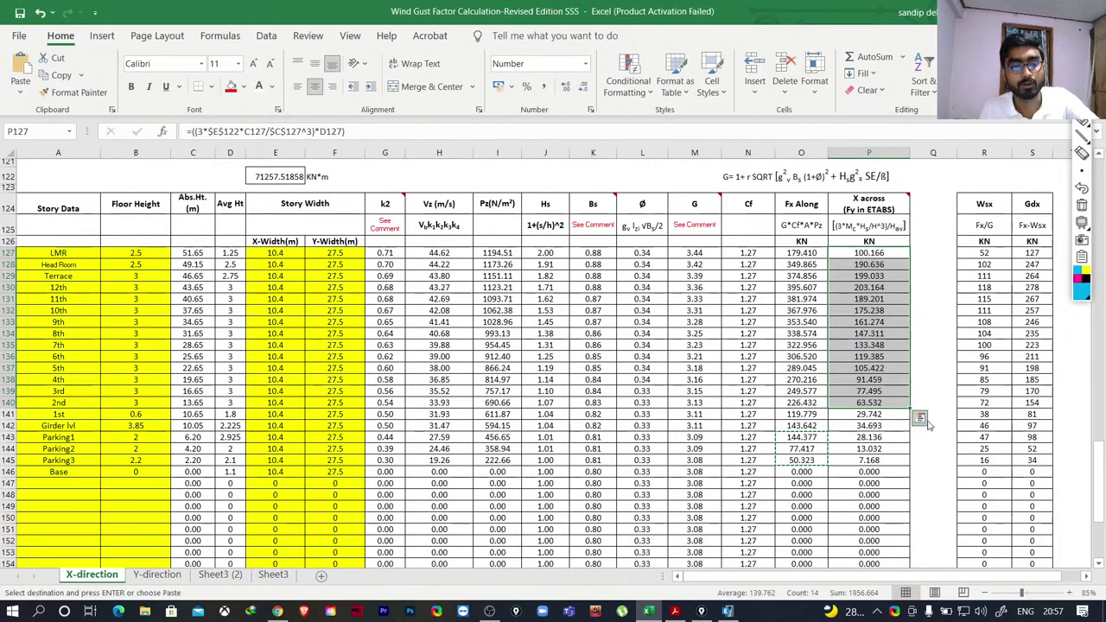
click(728, 611)
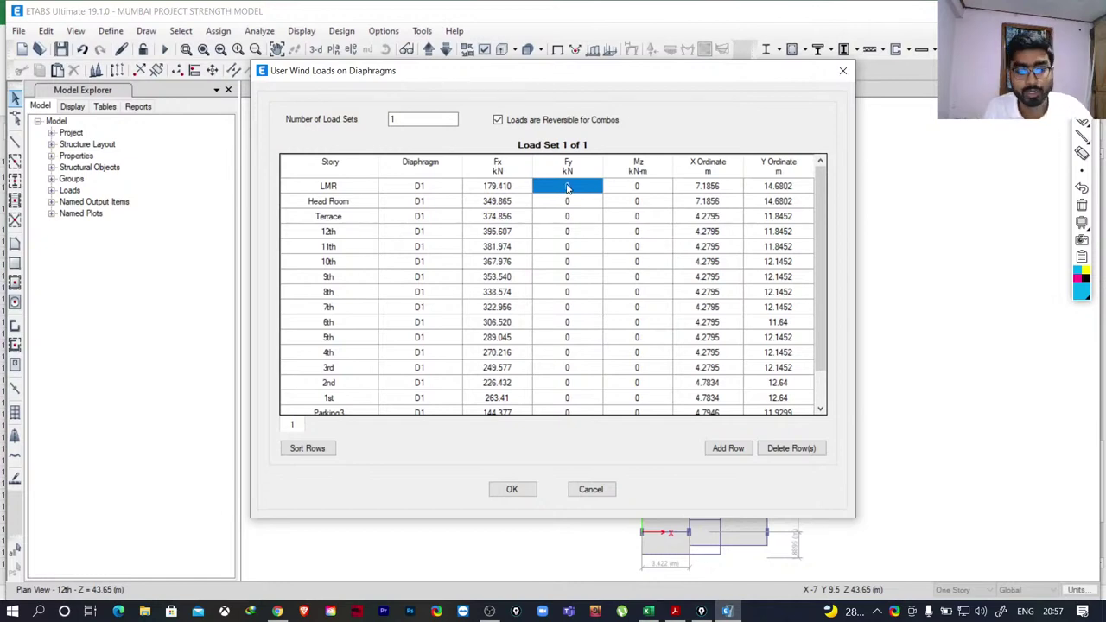
key(ctrl+v)
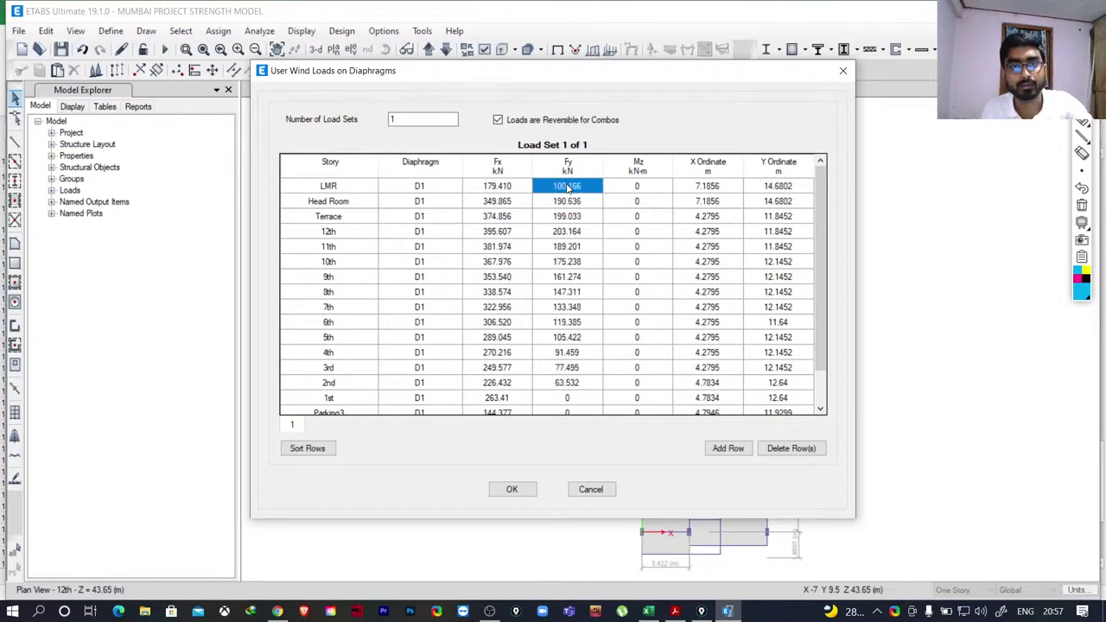
Switch to the Excel workbook and check the X across forces of 1st and Girder lvl in P141:P142.
scroll(819, 334, down, 2)
click(573, 353)
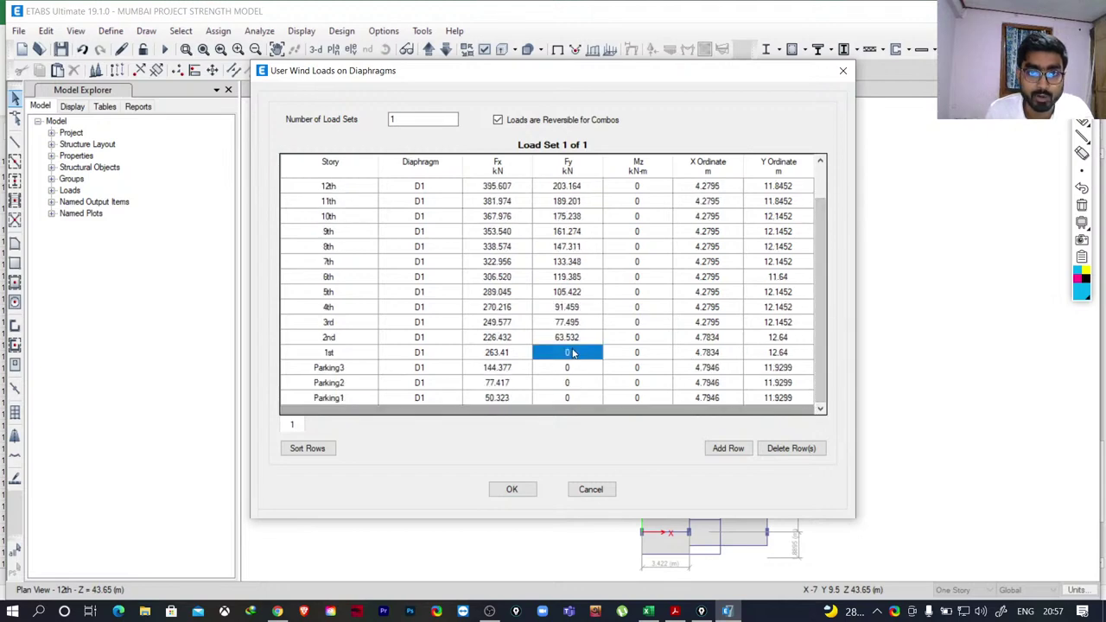
click(649, 611)
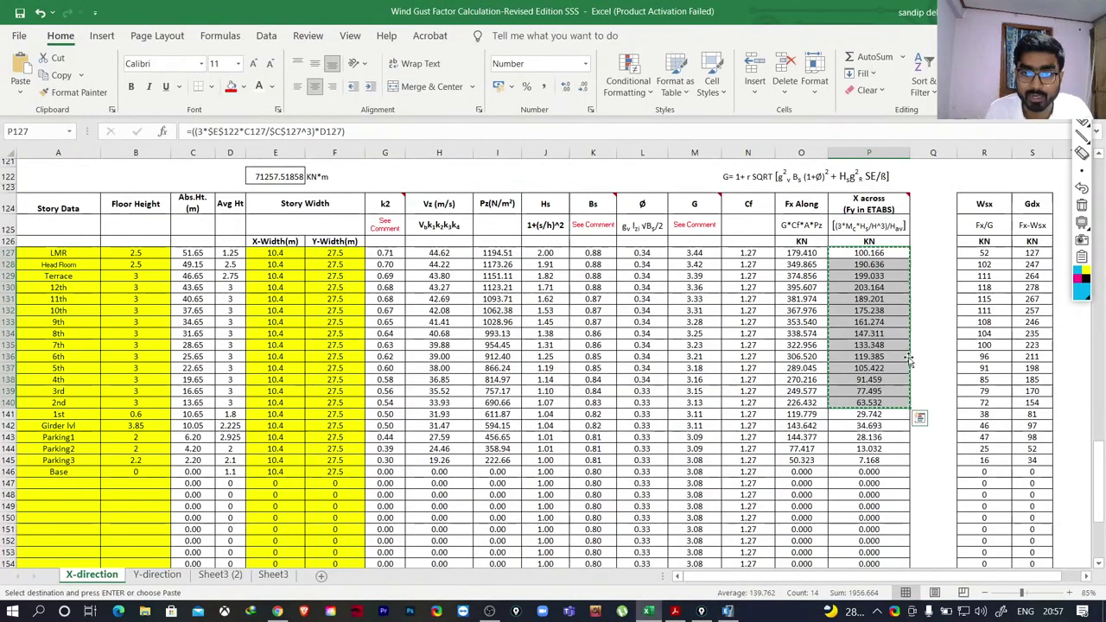
drag(868, 414, 869, 425)
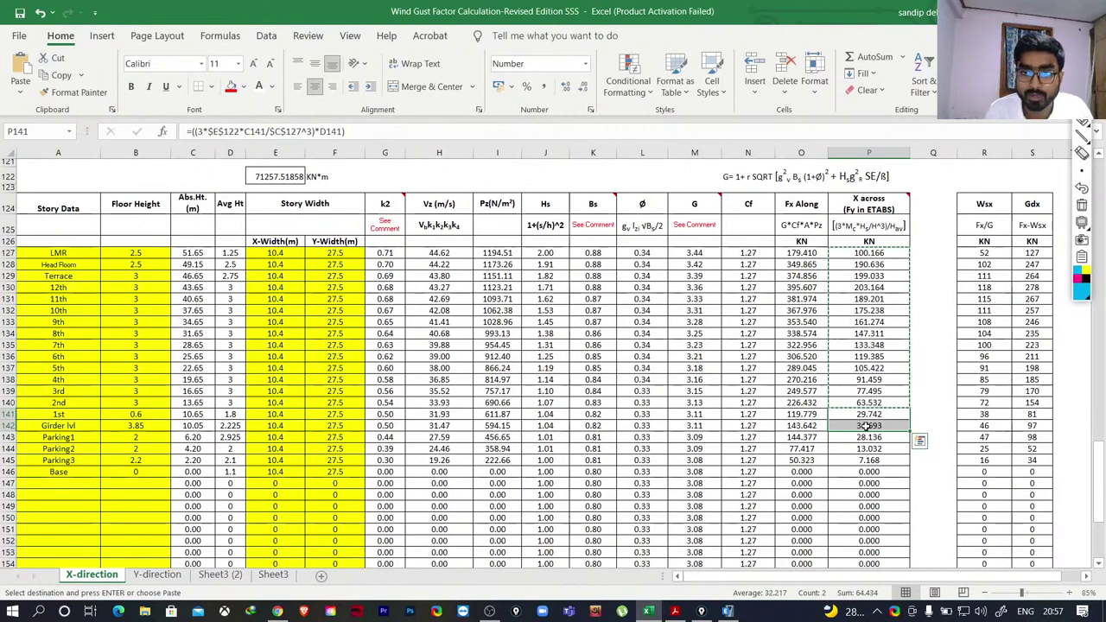
key(Escape)
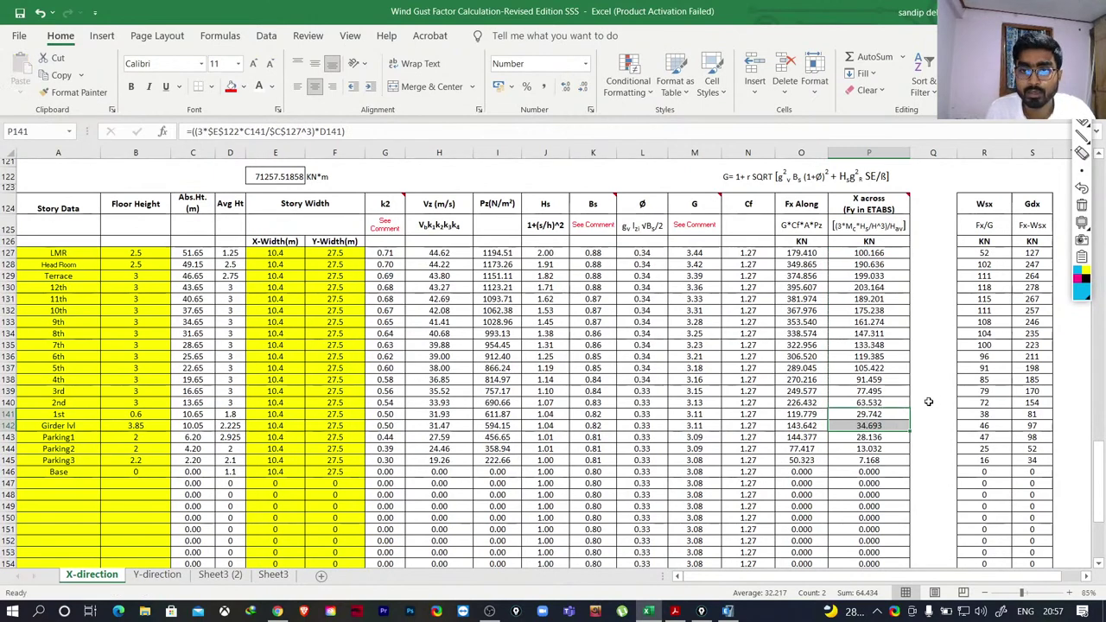
click(871, 415)
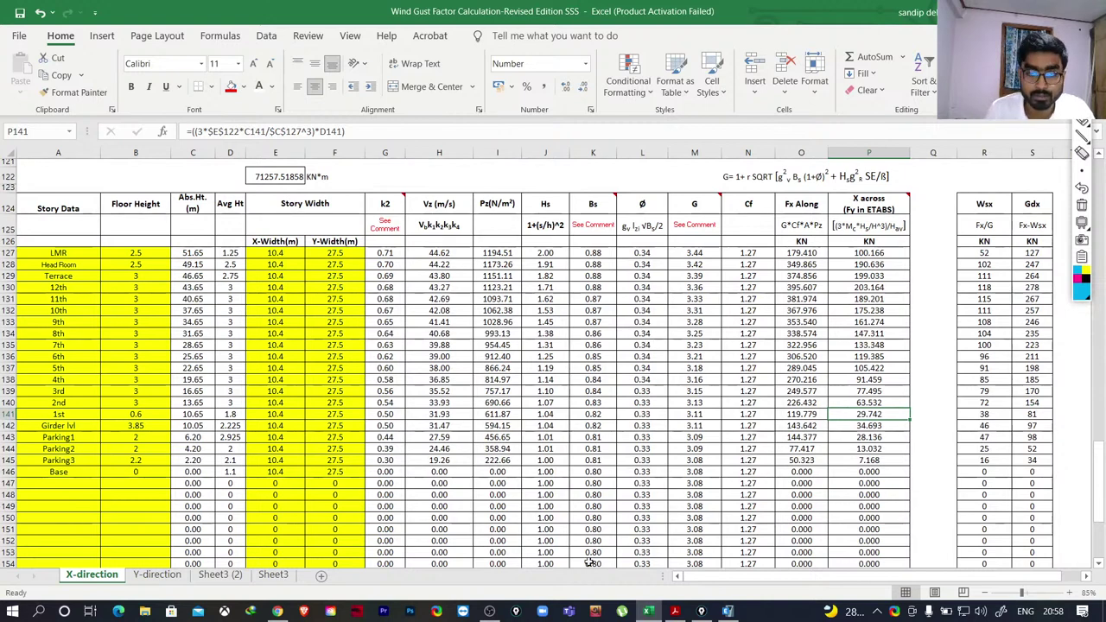
drag(868, 425, 870, 438)
drag(869, 448, 869, 449)
click(866, 414)
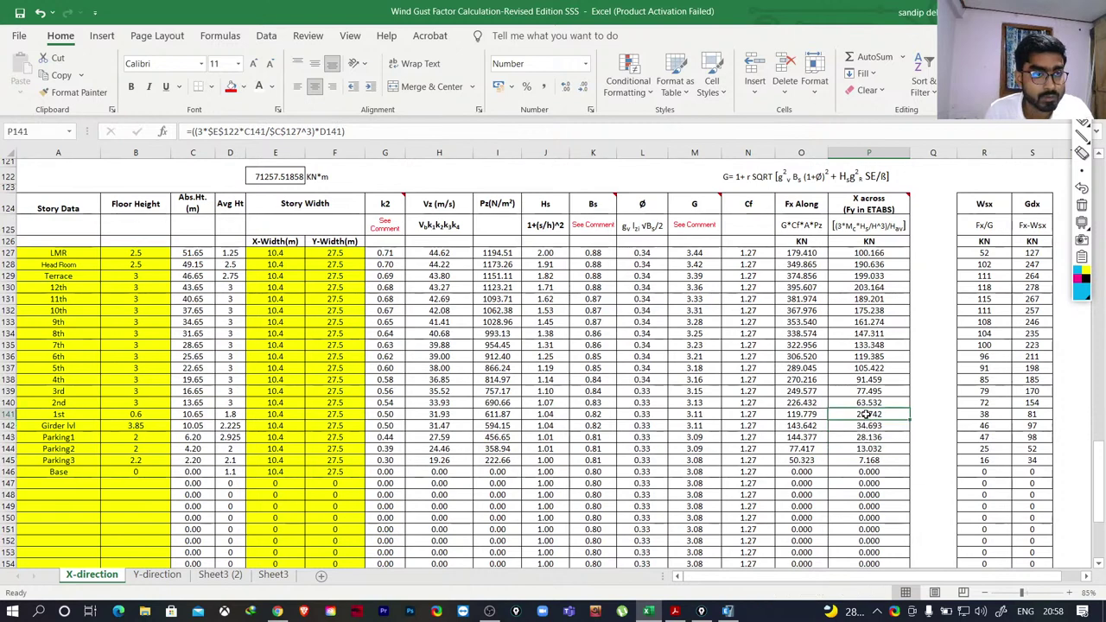
Copy the X across forces in P143:P145 and paste them in ETABS into the Fy cells of Parking3 down to Parking1.
drag(867, 416, 870, 466)
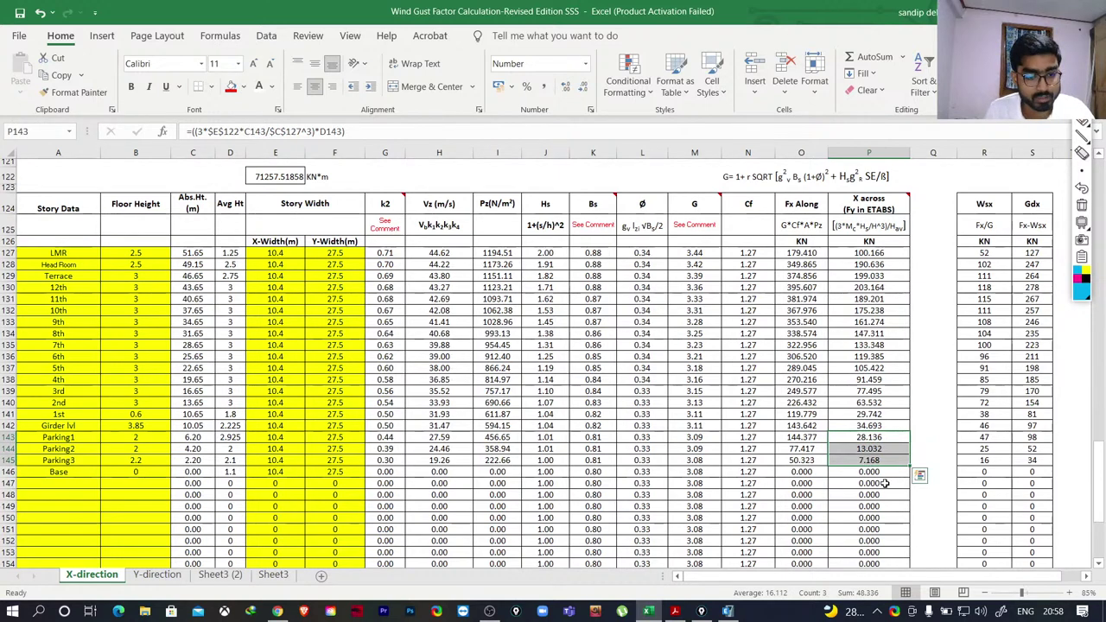
key(ctrl+c)
click(728, 611)
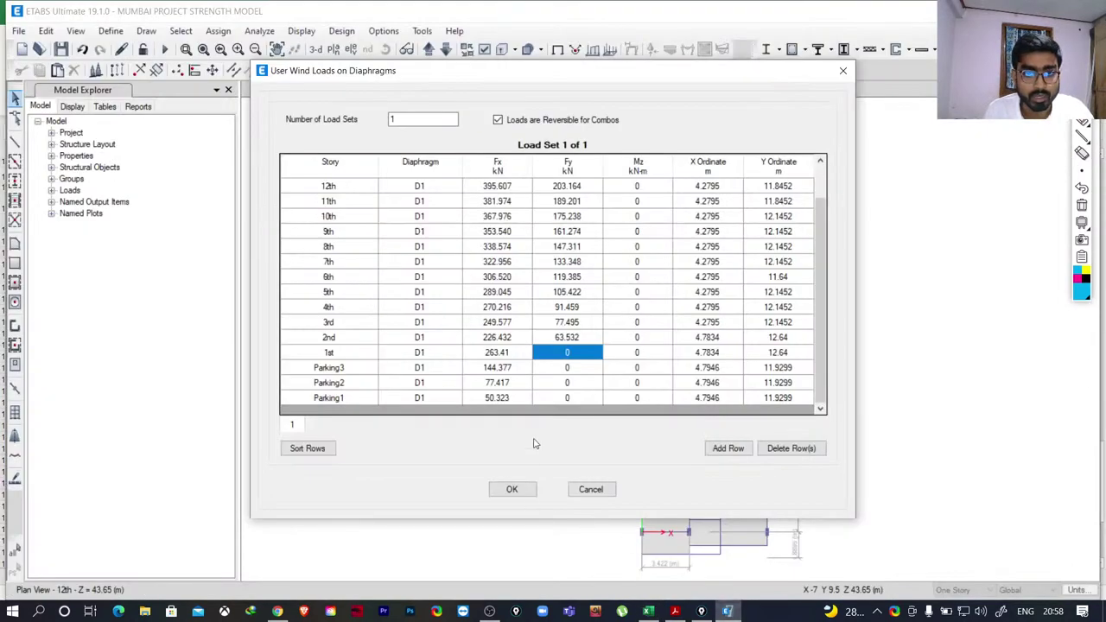
click(570, 369)
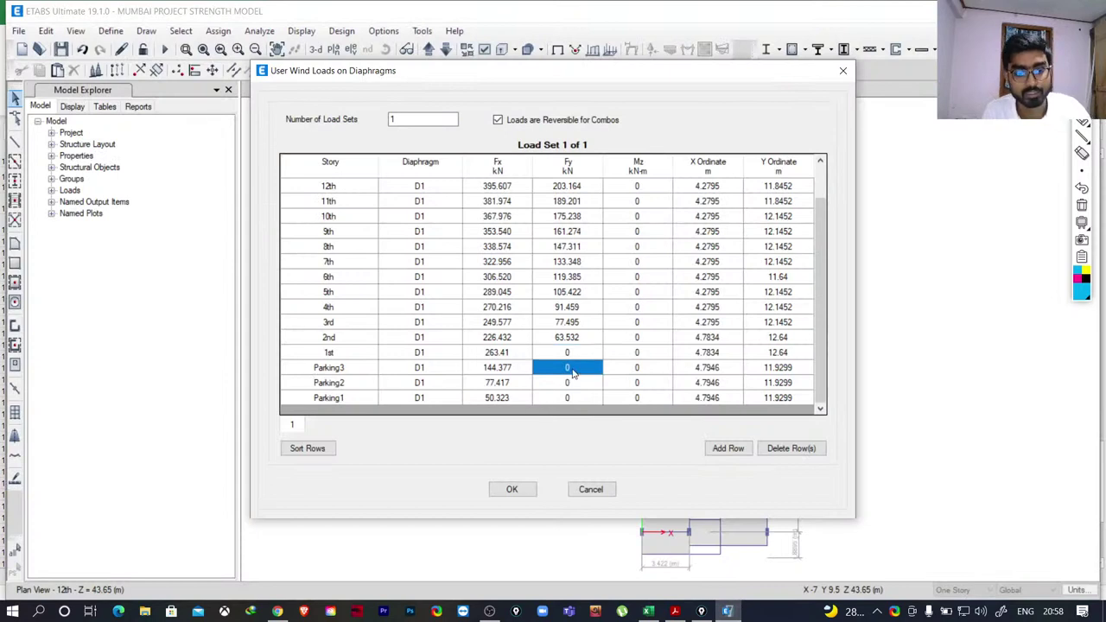
key(ctrl+v)
Enter 29.74+34.69 as the 1st storey's Fy load and review the completed Fx and Fy columns.
click(576, 355)
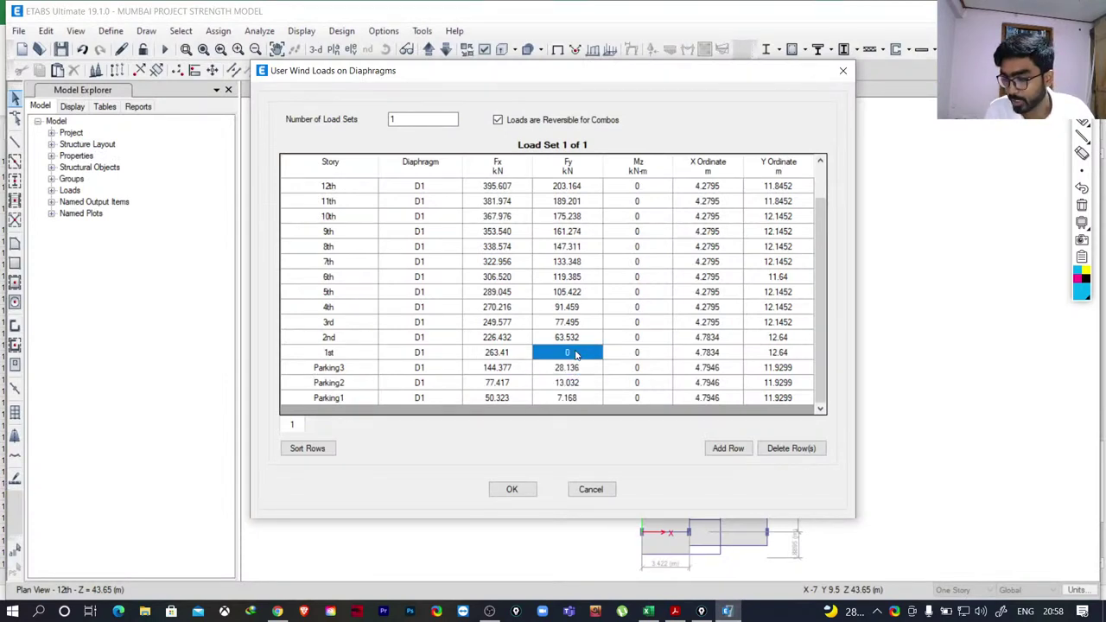
text(29)
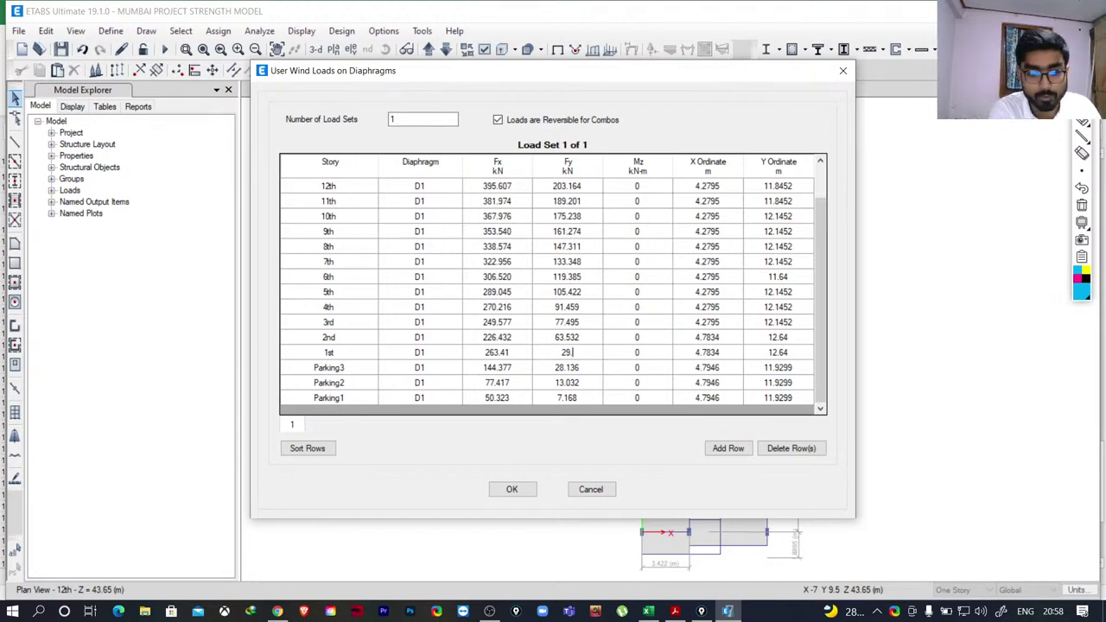
text(.74)
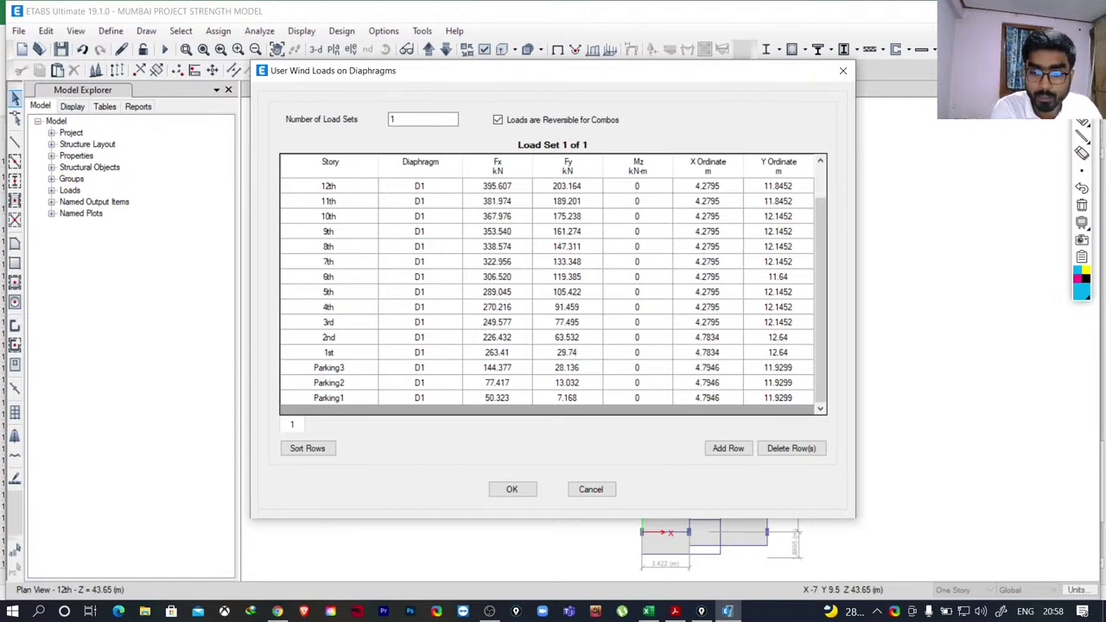
text(+)
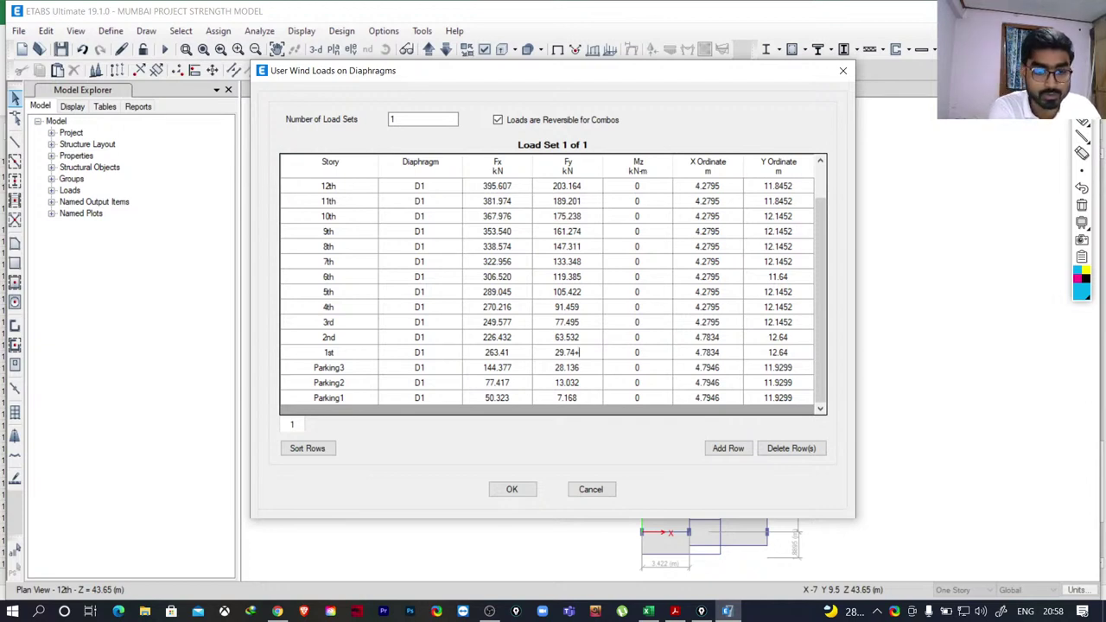
text(34.69)
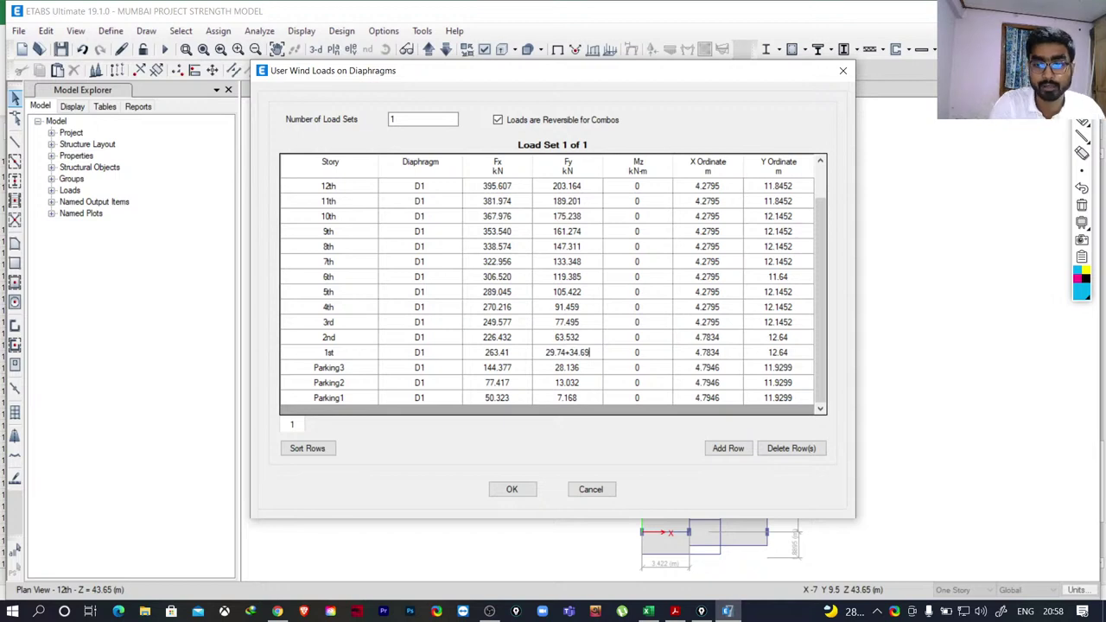
key(Return)
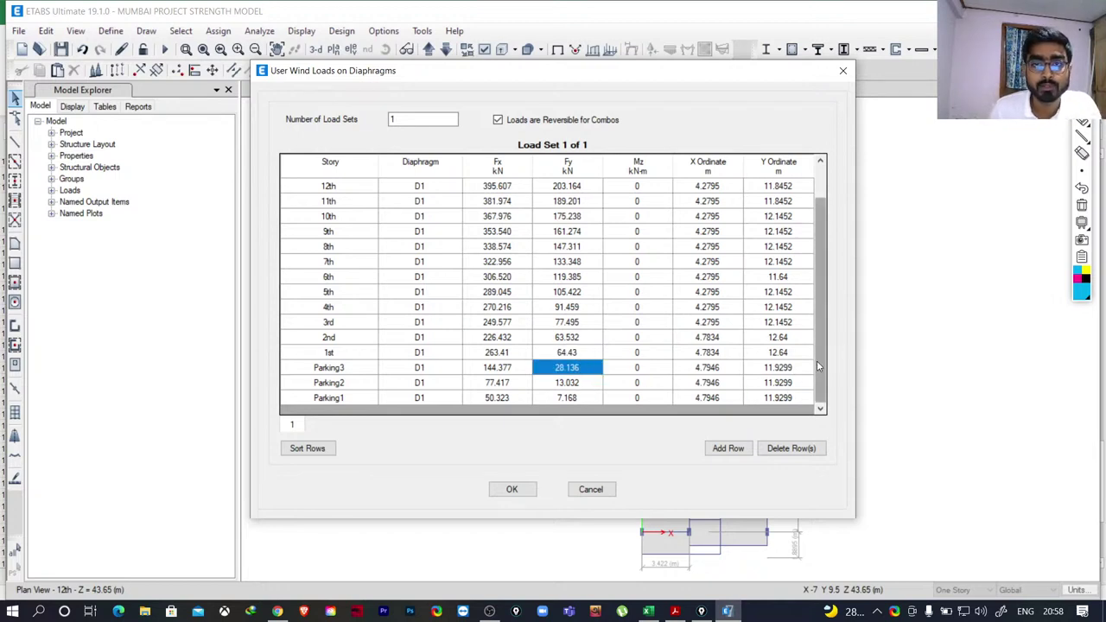
drag(497, 186, 496, 410)
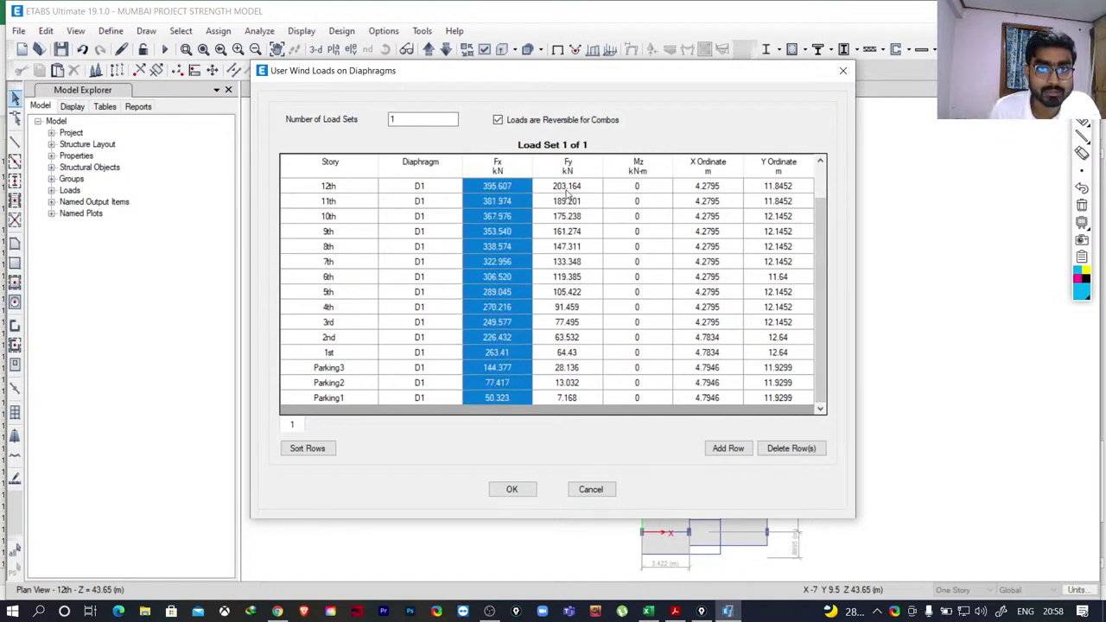
drag(567, 192, 569, 389)
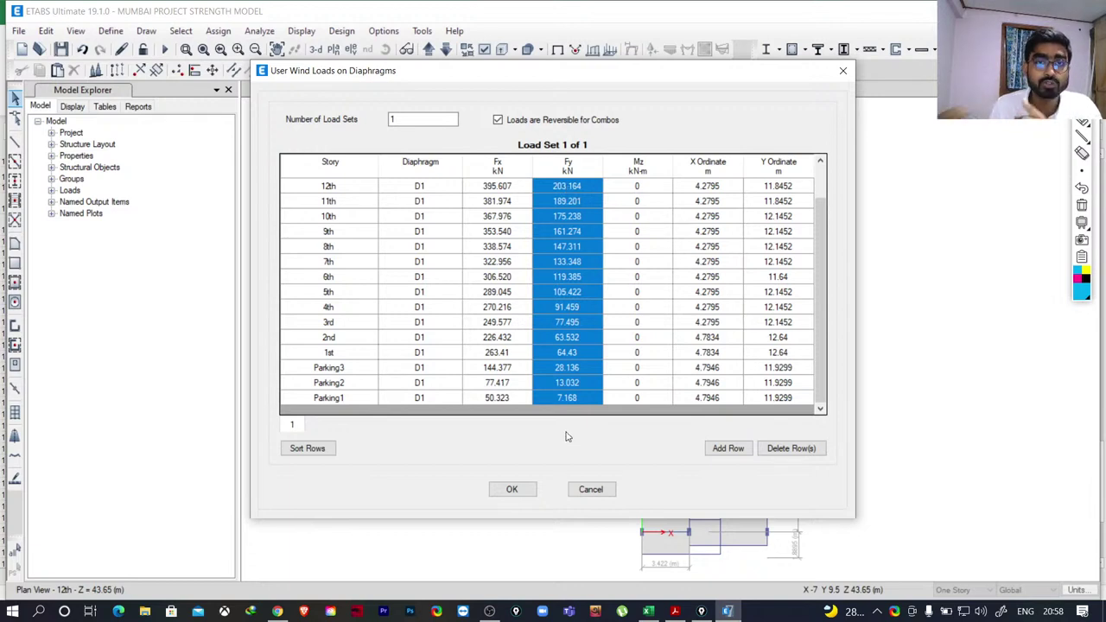
Accept the DYNAMIC-WX diaphragm wind loads and the load pattern definitions, and run the analysis.
click(512, 490)
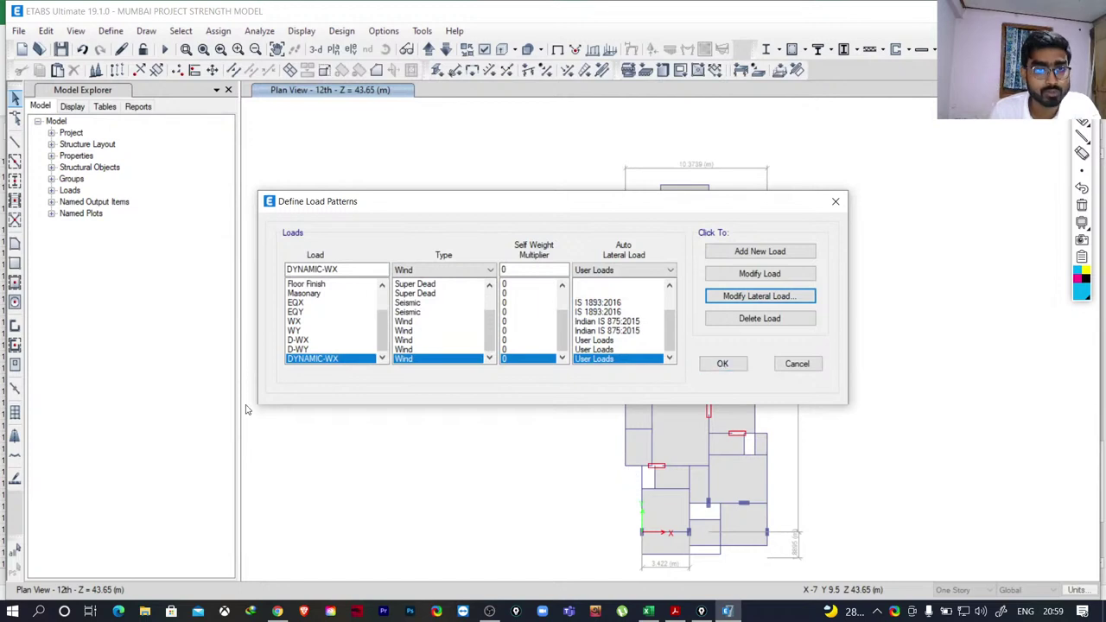
click(722, 364)
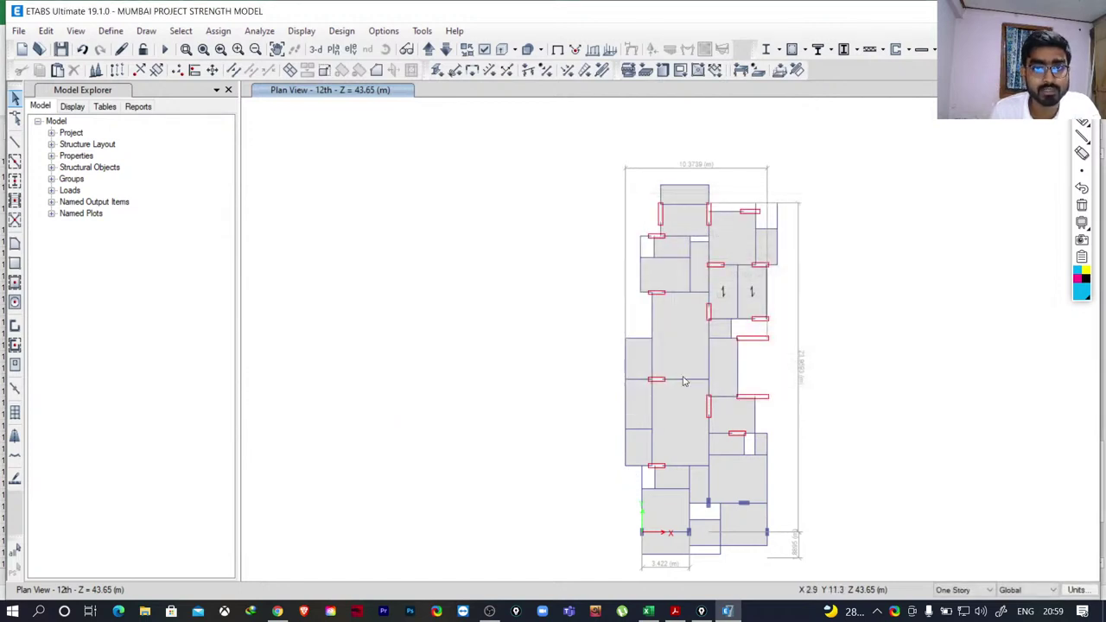
click(164, 49)
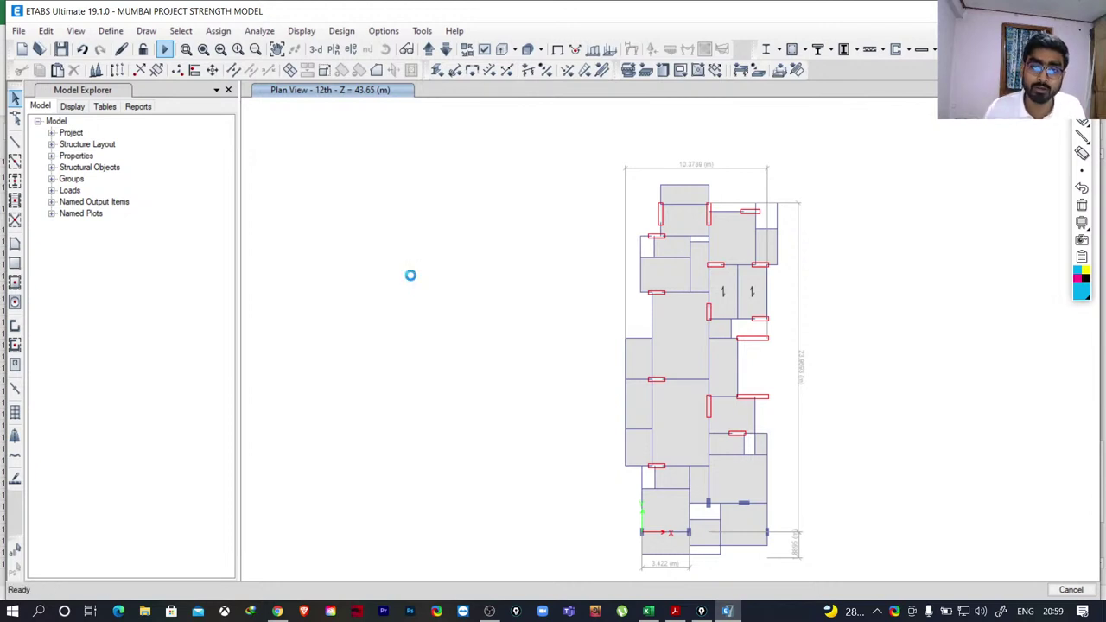
key(F5)
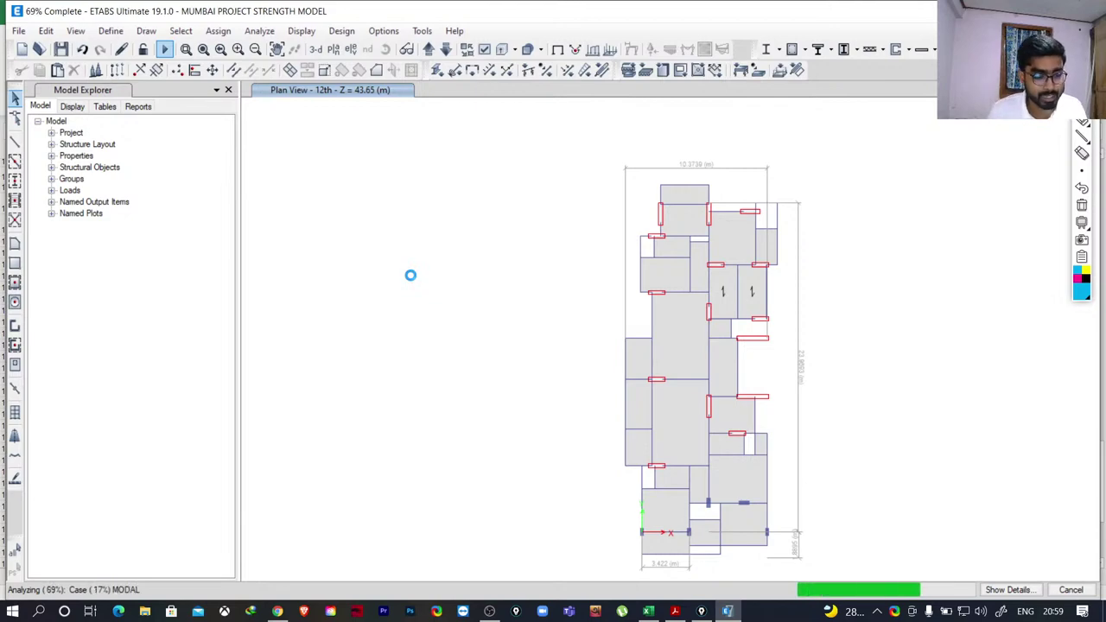
Switch to the Excel workbook and examine the X-direction sheet's across-wind calculation and storey force table.
click(648, 611)
scroll(320, 391, up, 9)
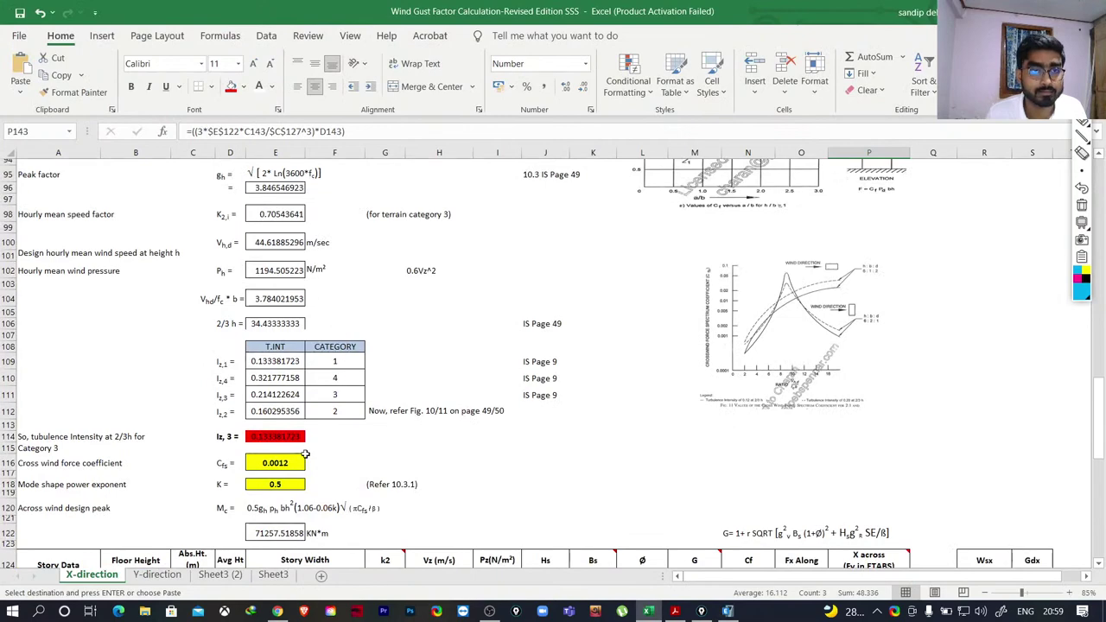
scroll(305, 454, up, 3)
scroll(286, 380, down, 6)
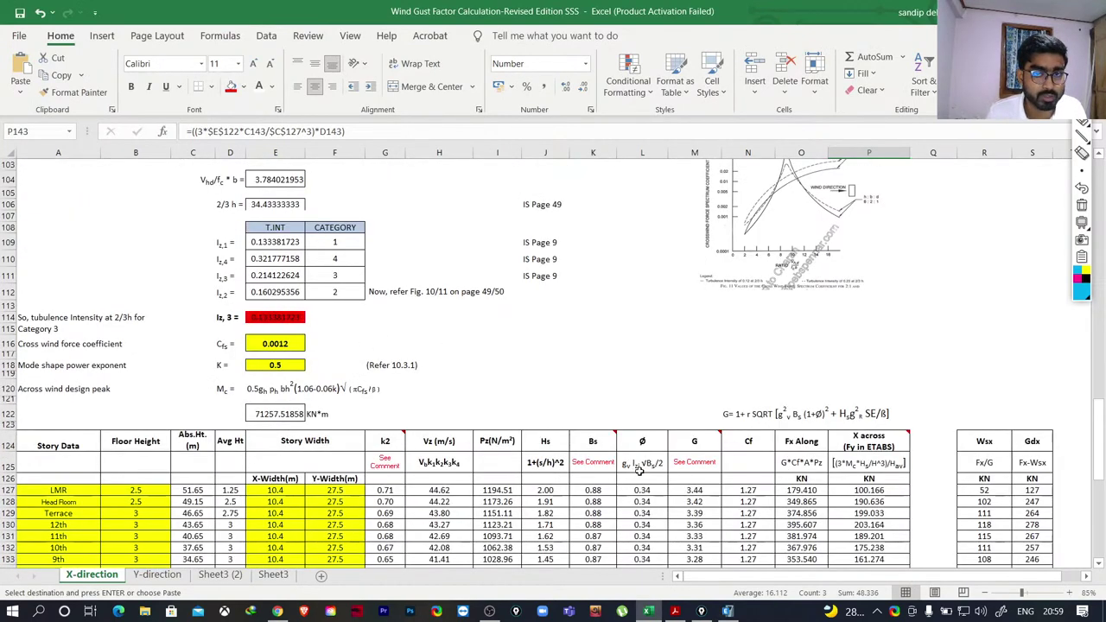
scroll(644, 432, down, 3)
scroll(501, 346, up, 2)
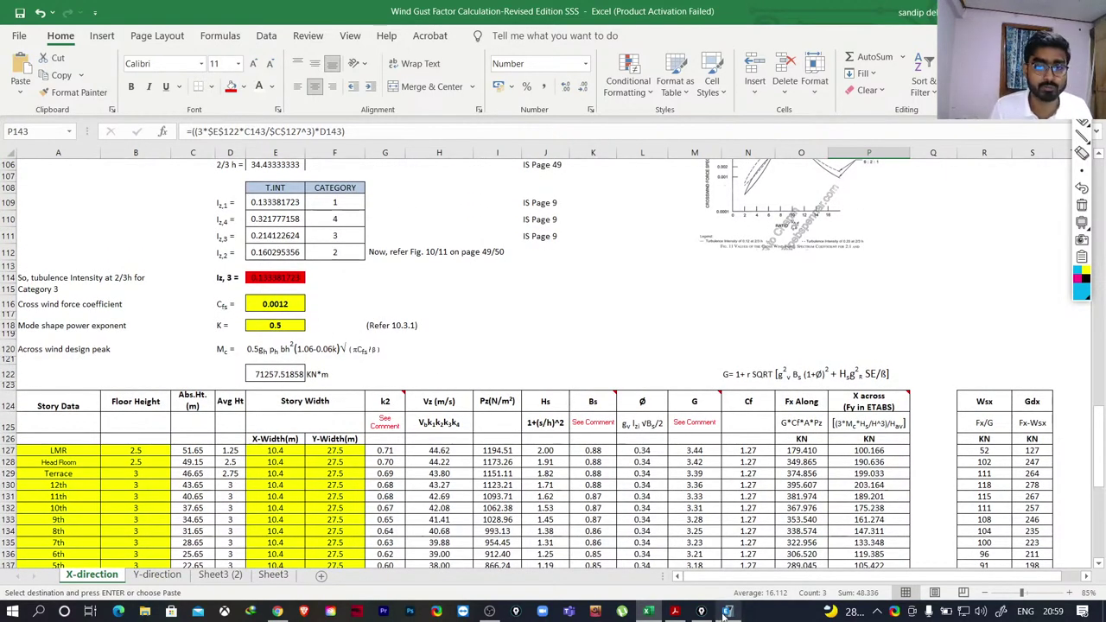
scroll(259, 346, up, 2)
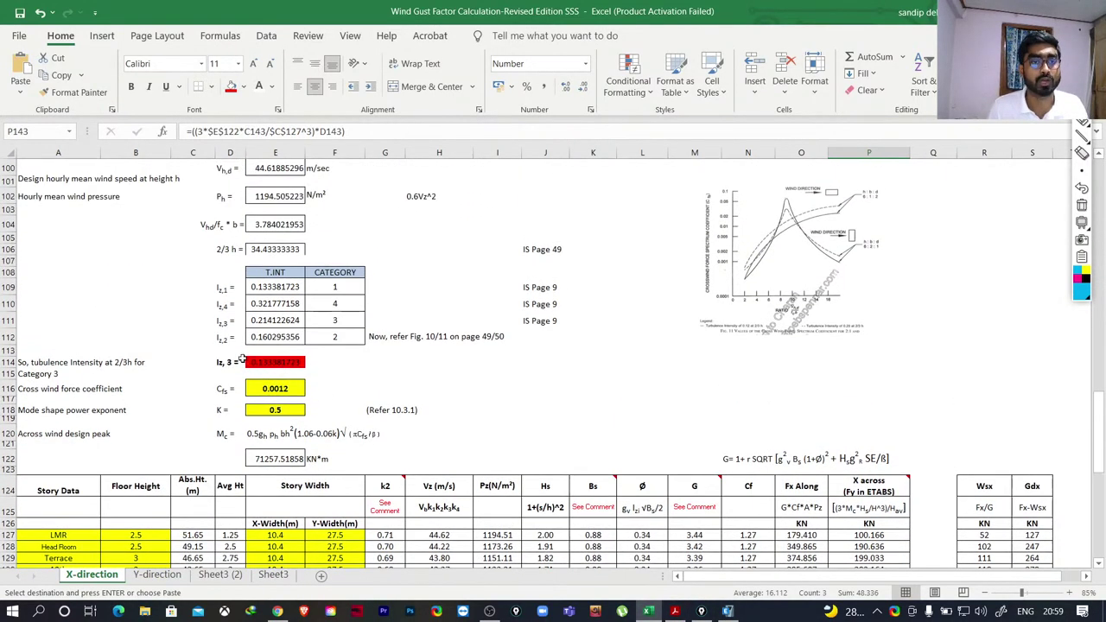
scroll(486, 323, up, 4)
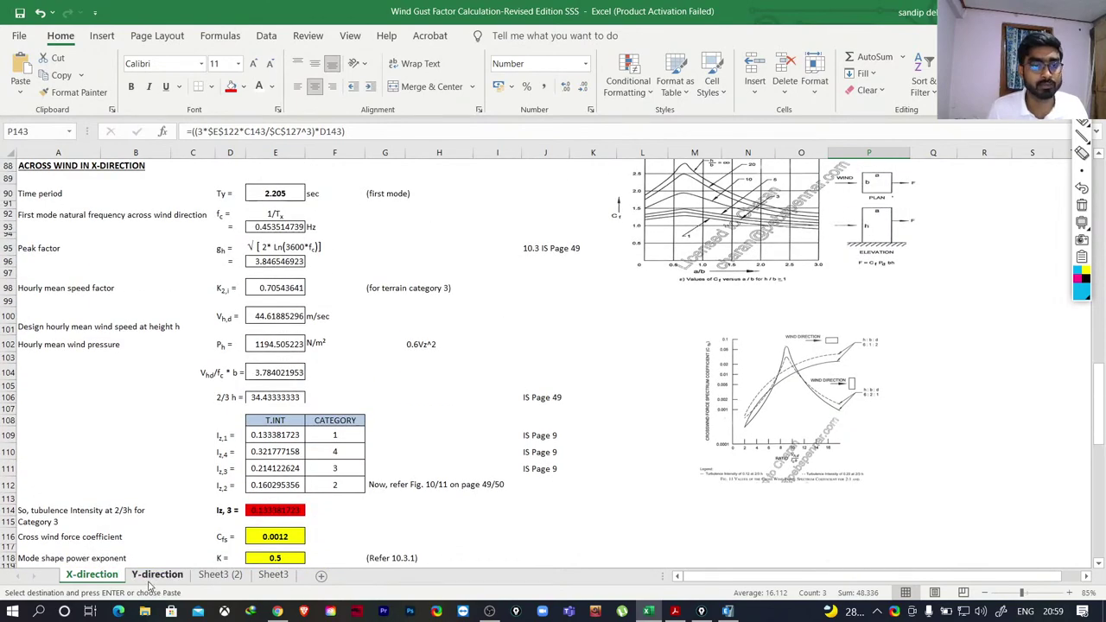
Examine the across-wind values and storey force table on the Y-direction sheet.
click(152, 578)
scroll(312, 356, down, 4)
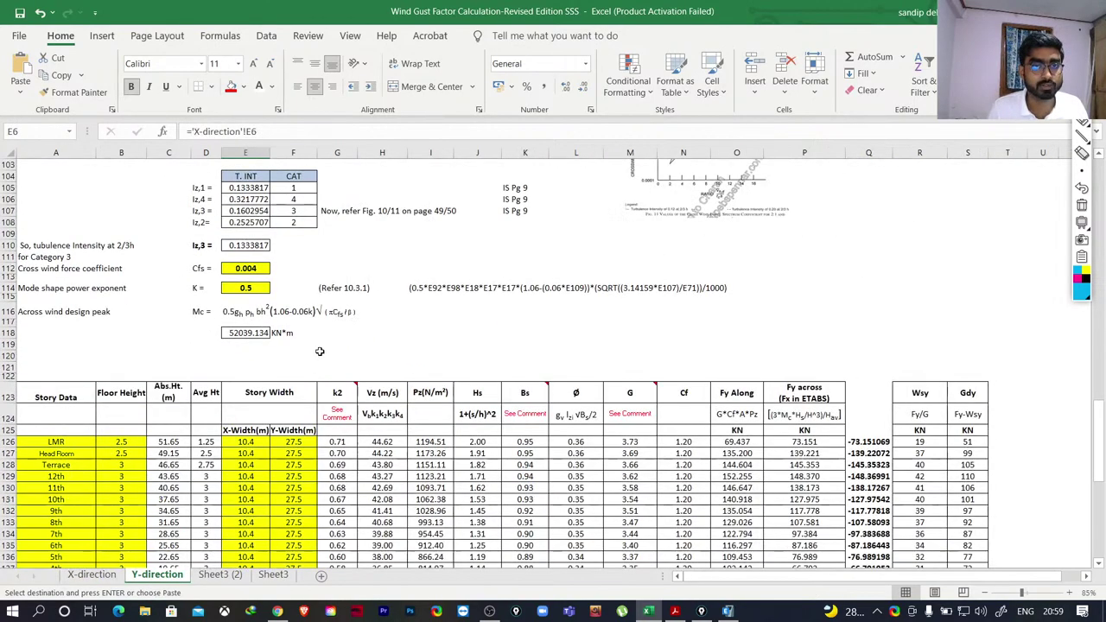
scroll(320, 350, down, 7)
scroll(320, 351, up, 7)
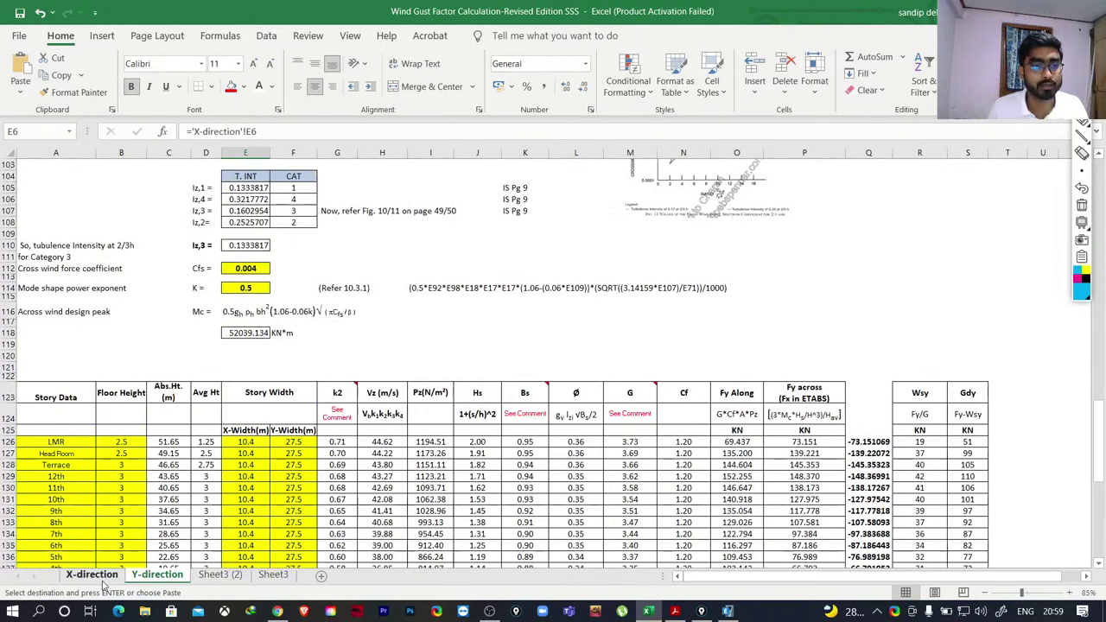
Return to the X-direction sheet and review it from the storey force table back to the along-wind input data.
click(100, 577)
scroll(402, 370, down, 7)
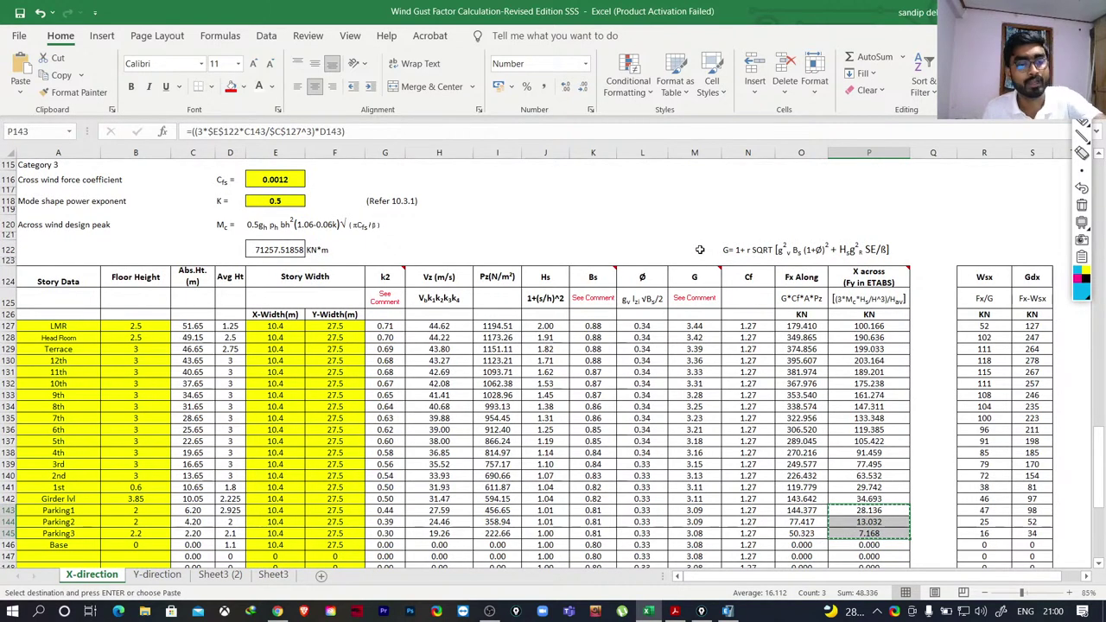
key(Escape)
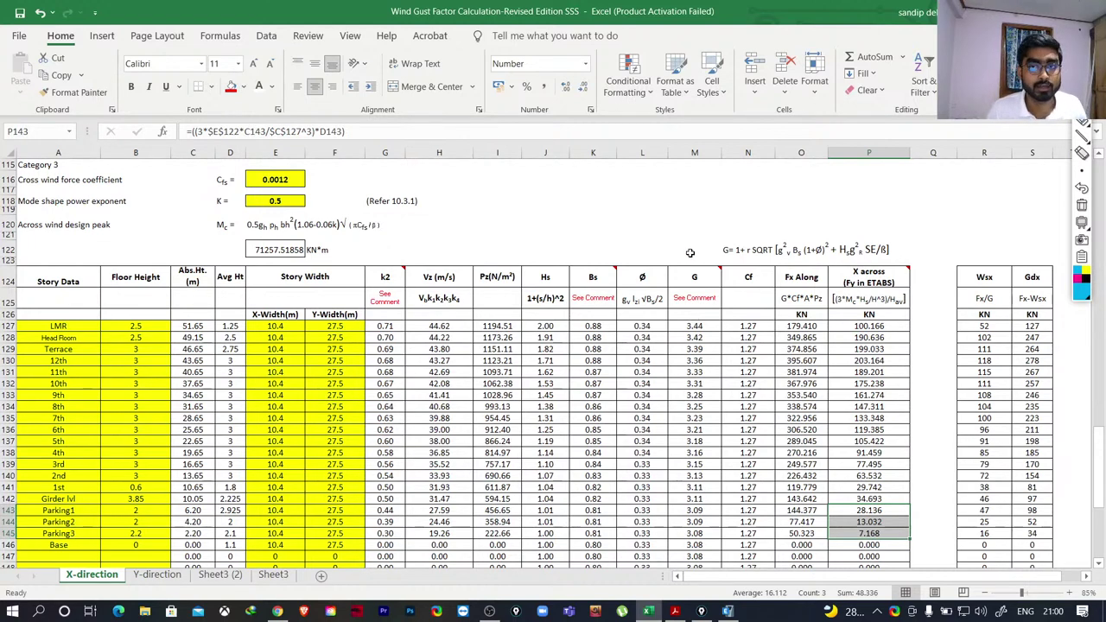
scroll(521, 415, up, 5)
scroll(521, 415, up, 5)
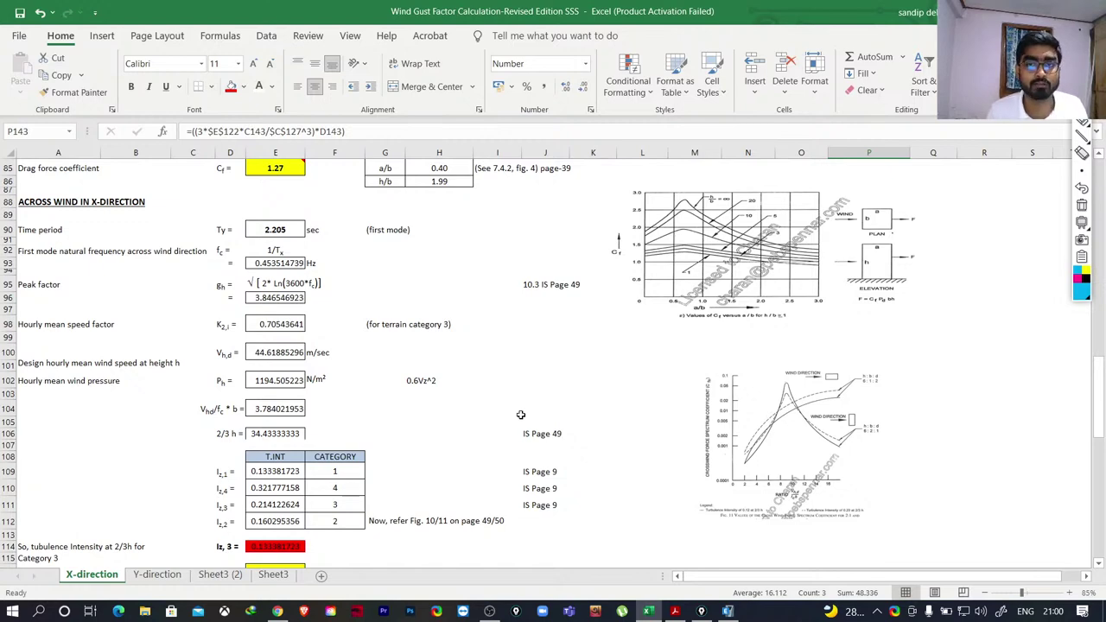
scroll(522, 415, up, 10)
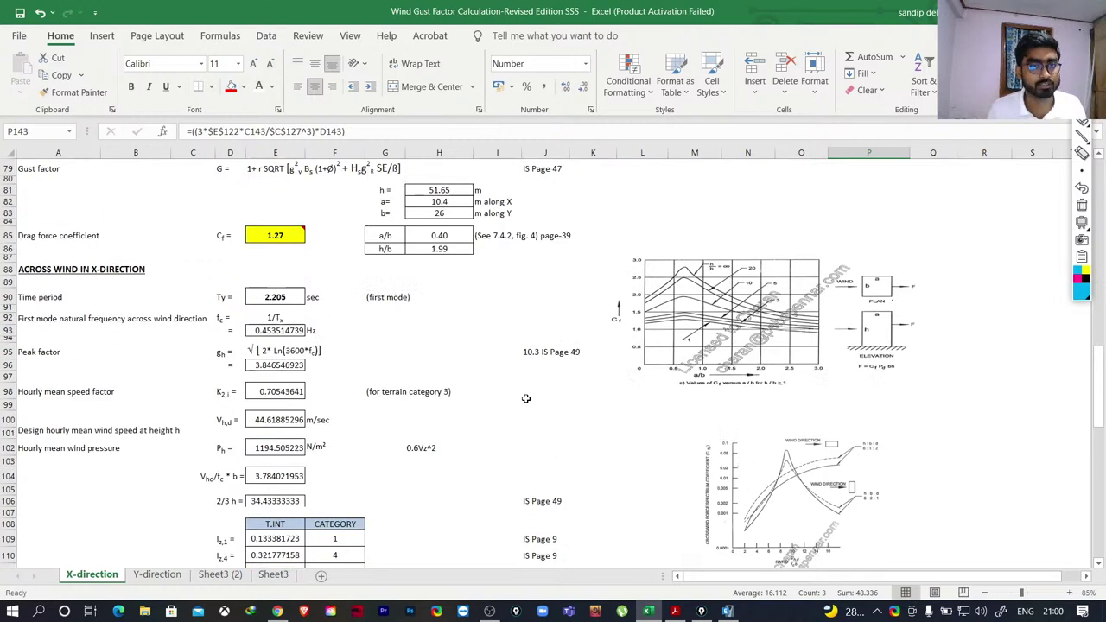
scroll(524, 398, up, 18)
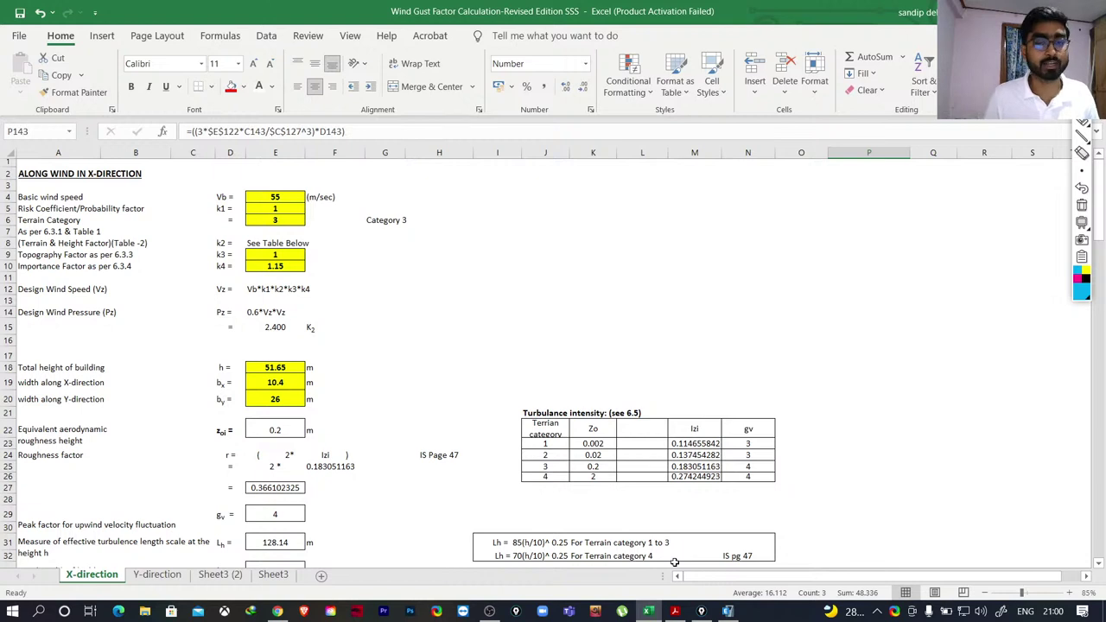
Switch back to ETABS and show the analysed model in a 3-D view.
click(727, 611)
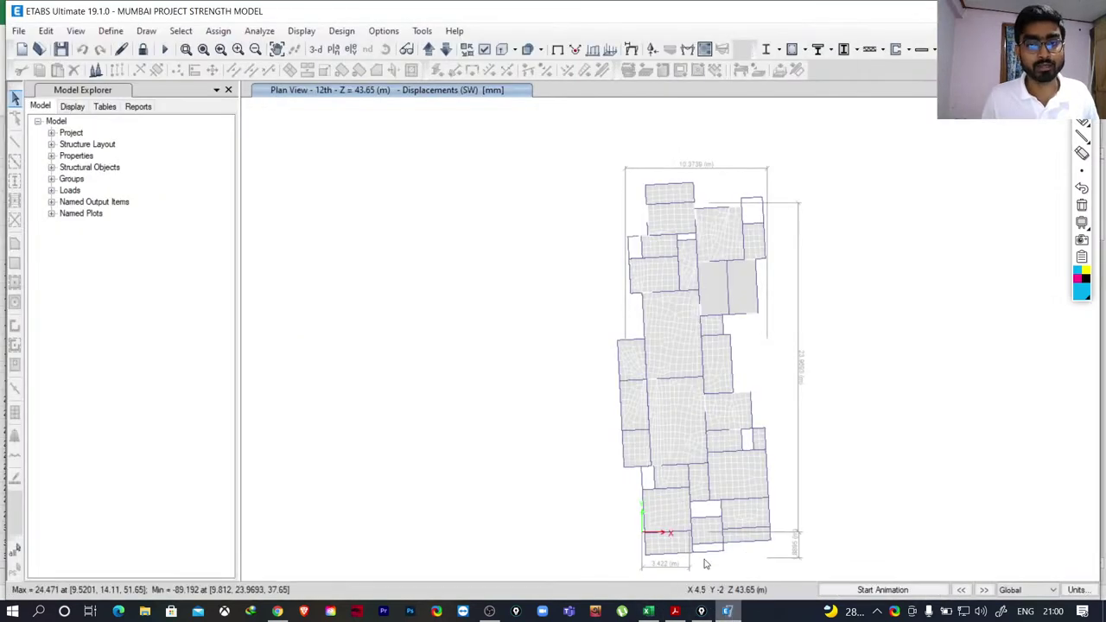
mouse_move(732, 318)
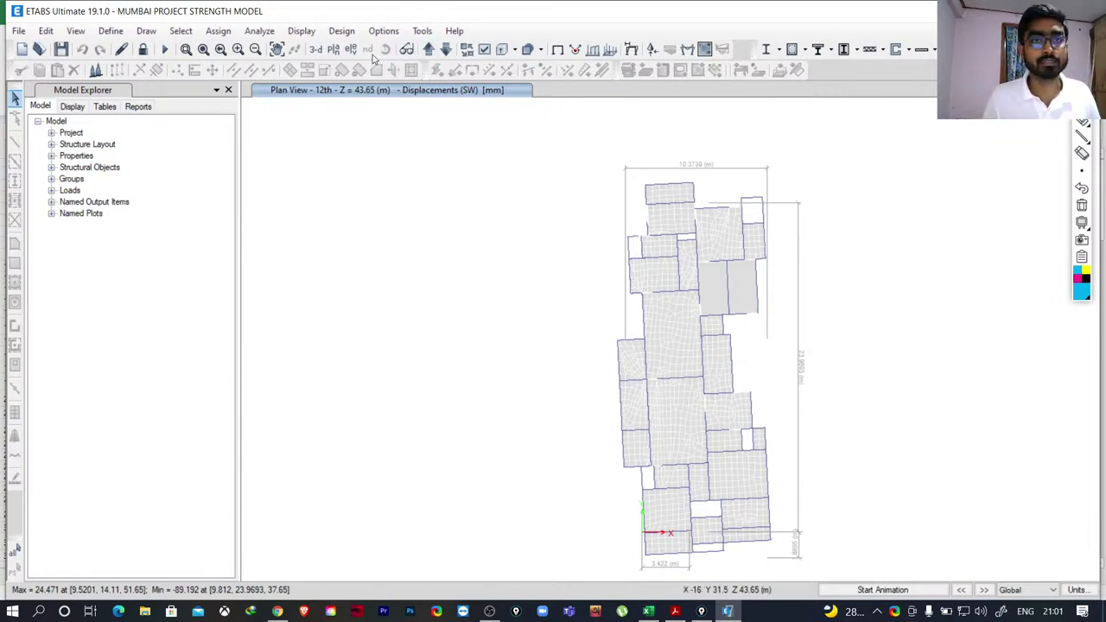
click(316, 49)
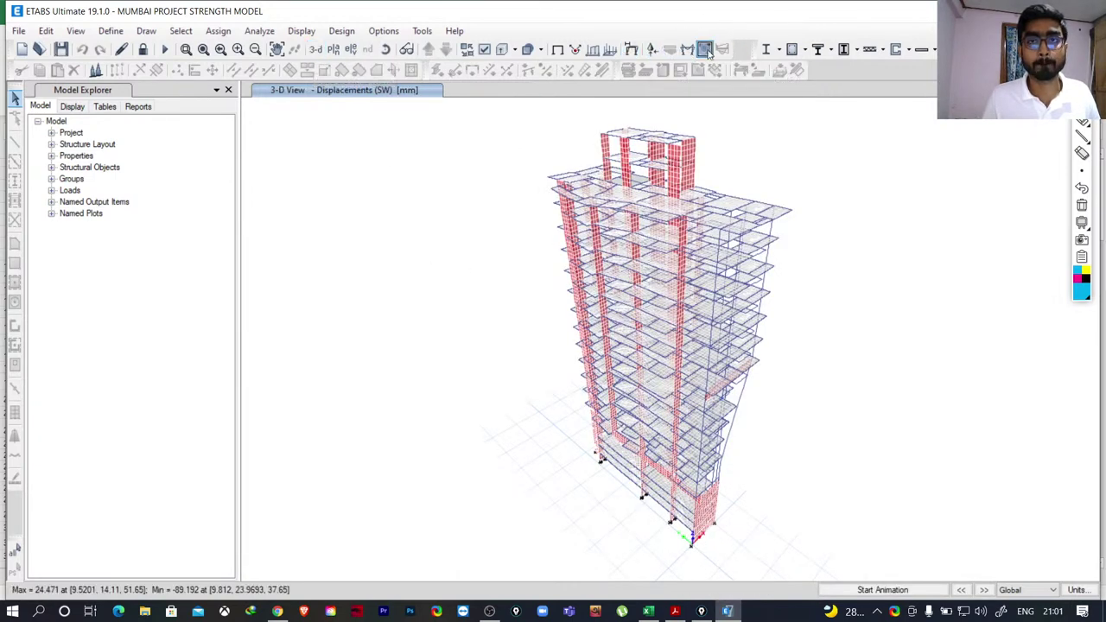
Display the deformed shape for the DYNAMIC-WX case with Displacement Resultant contours drawn on objects.
click(632, 49)
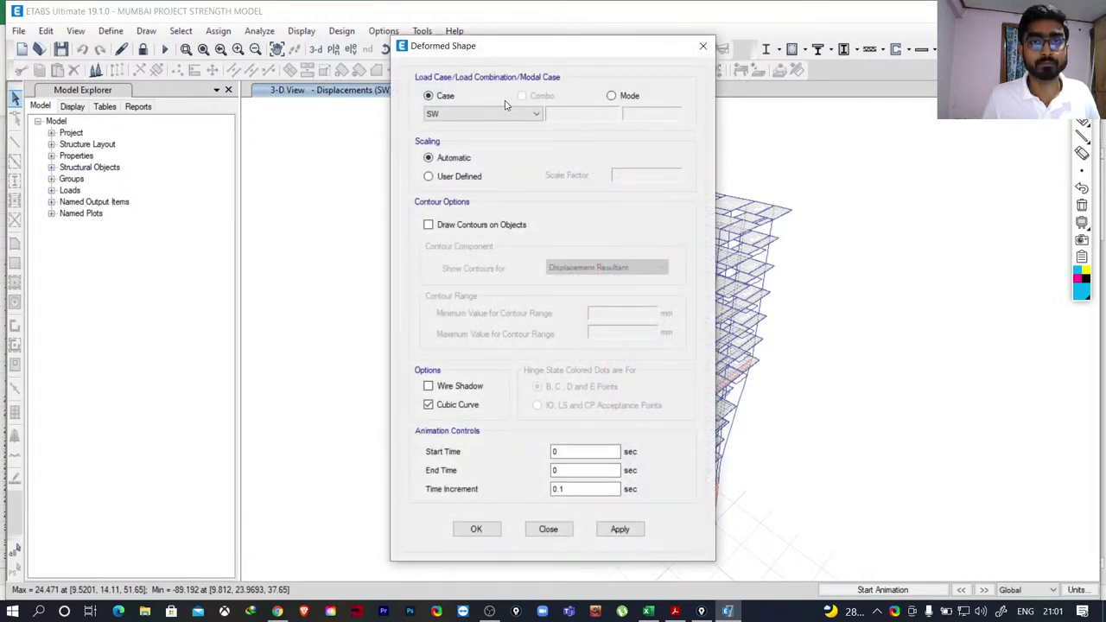
click(506, 113)
click(482, 182)
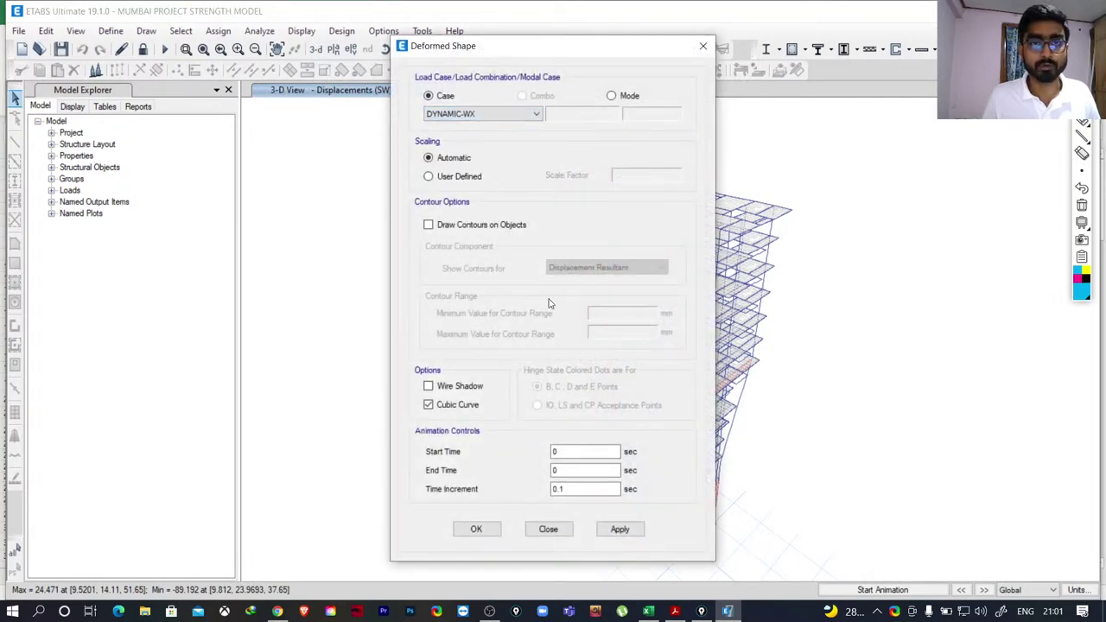
click(467, 227)
click(570, 269)
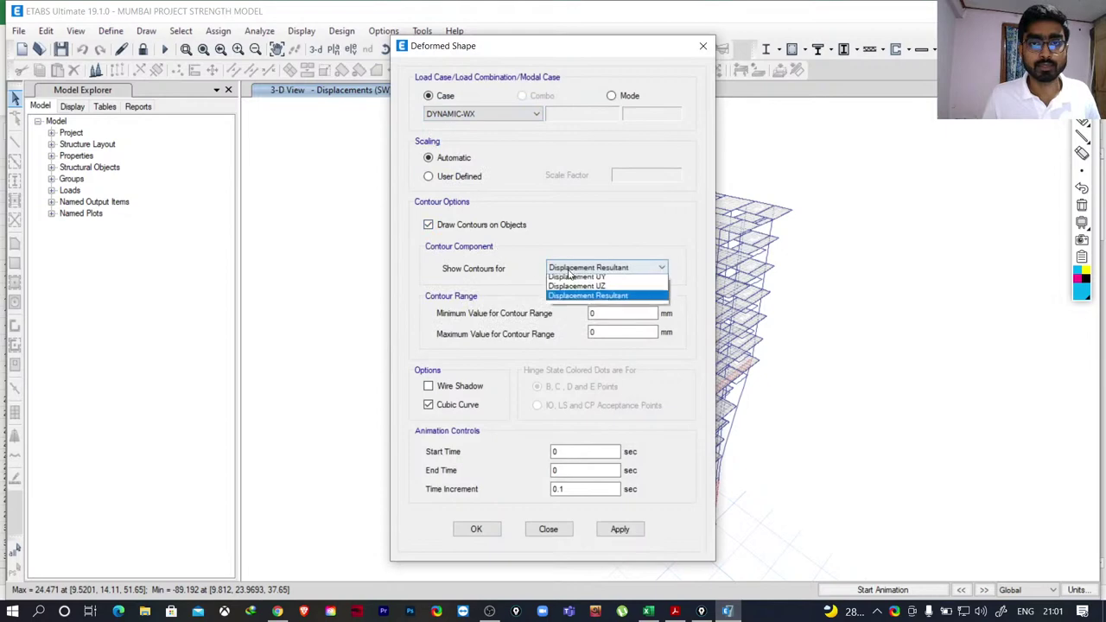
click(588, 295)
drag(551, 51, 156, 47)
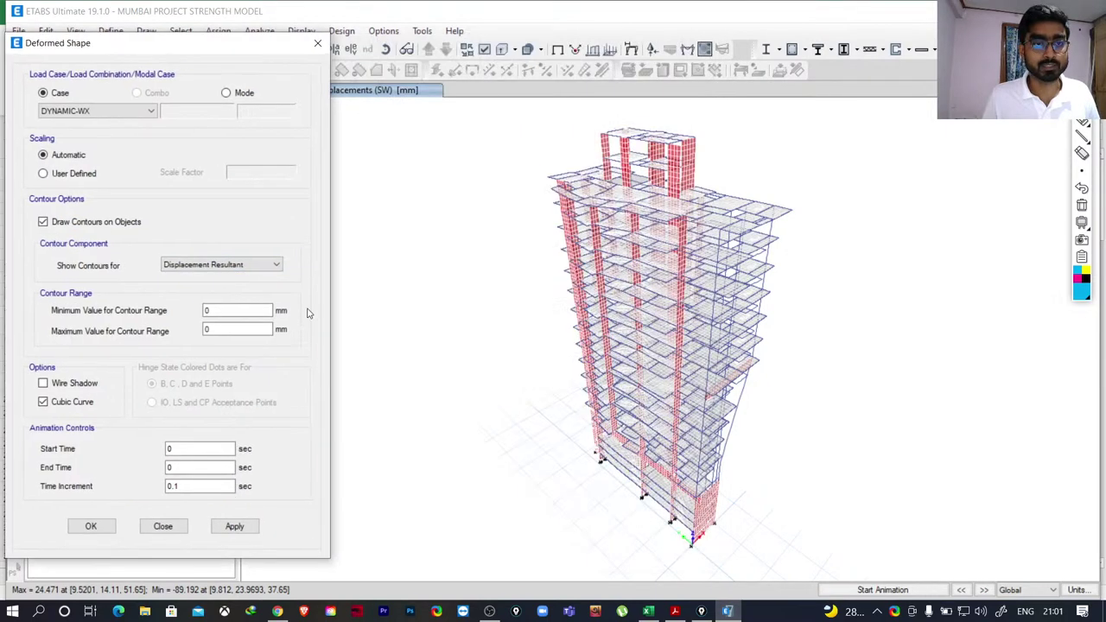
click(247, 528)
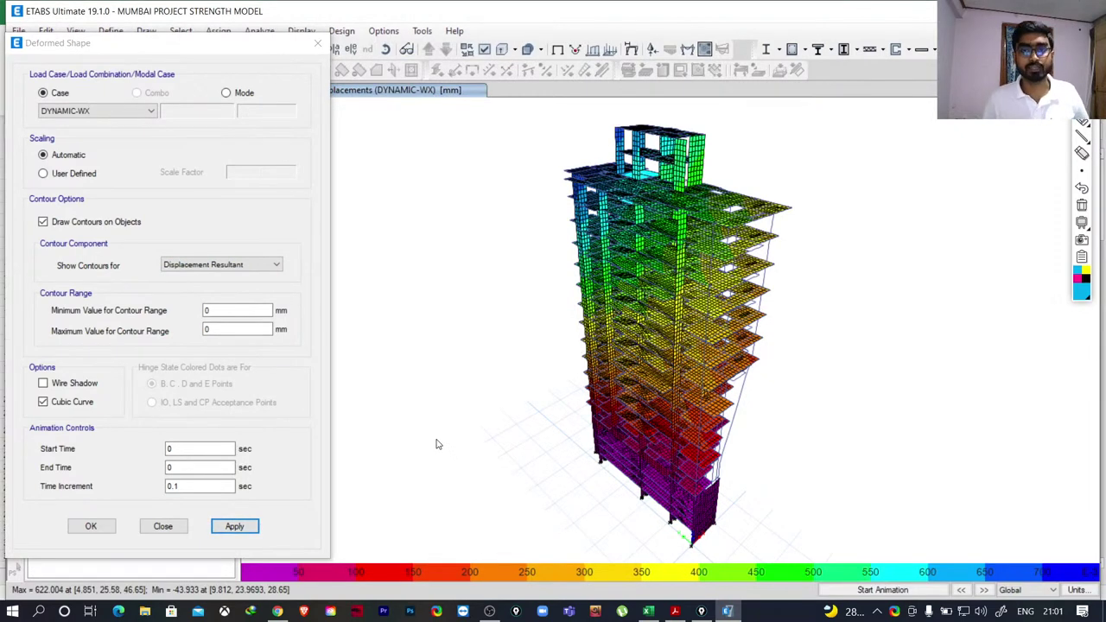
Show the undeformed shape, then turn off contours on objects and apply the DYNAMIC-WX deformed shape settings.
mouse_move(595, 307)
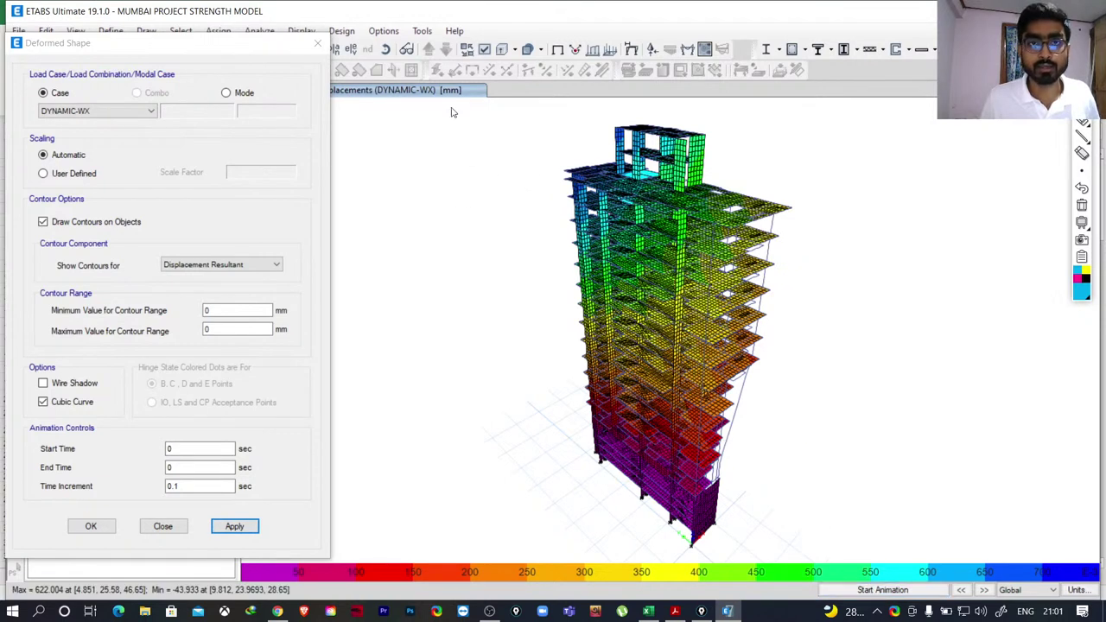
click(557, 49)
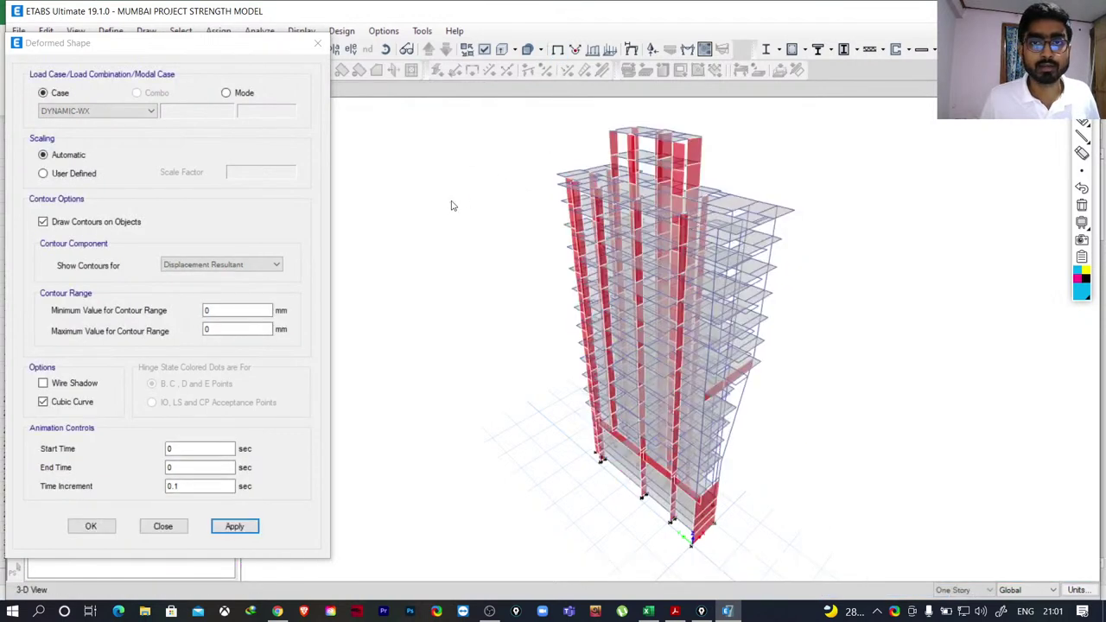
click(65, 223)
click(243, 526)
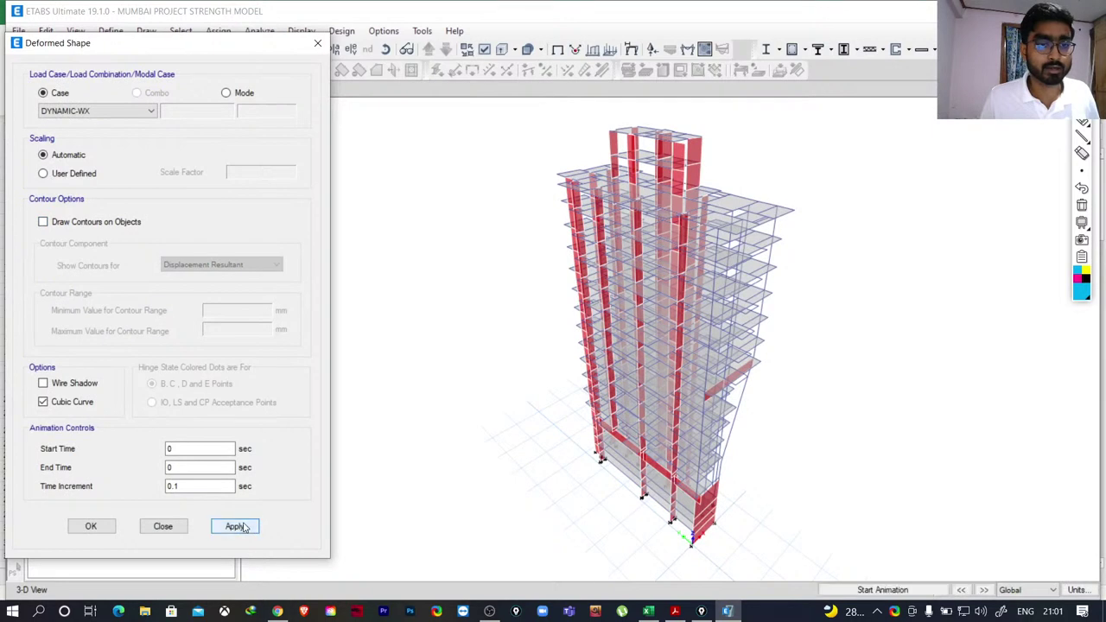